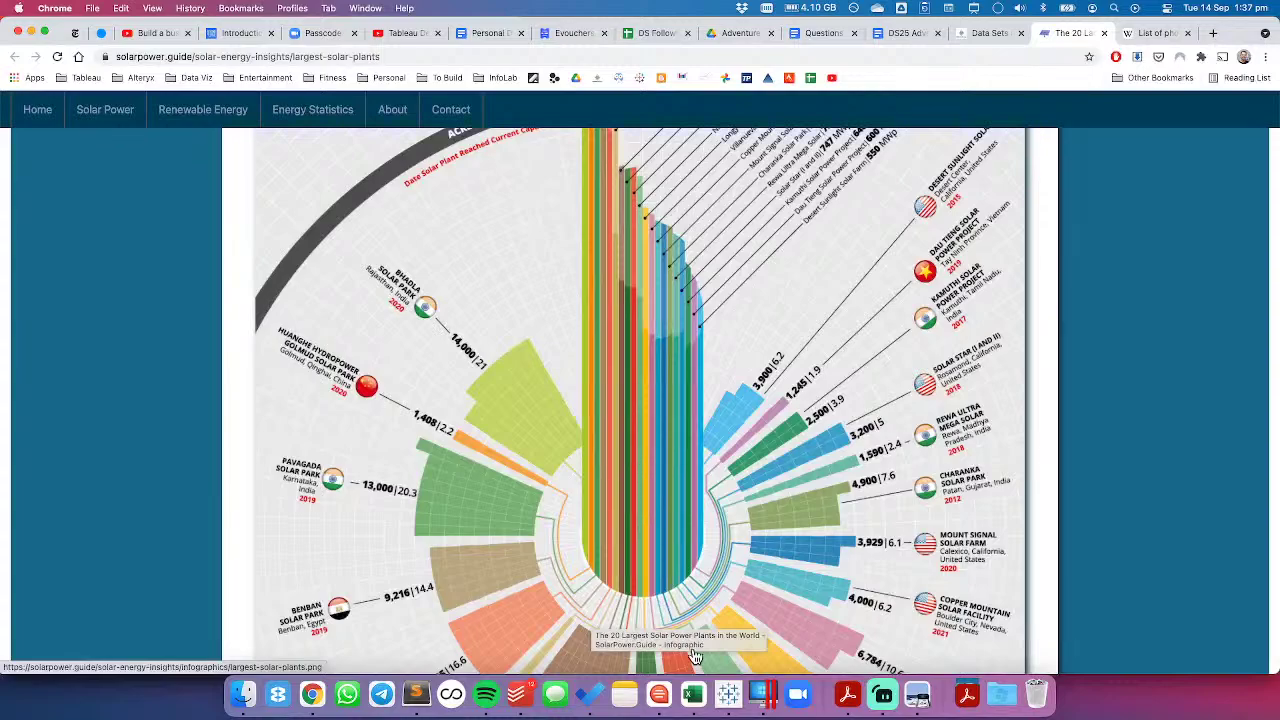
Examine the infographic of the 20 largest solar power plants and Wikipedia's introduction and table of photovoltaic power stations
scroll(808, 320, up, 10)
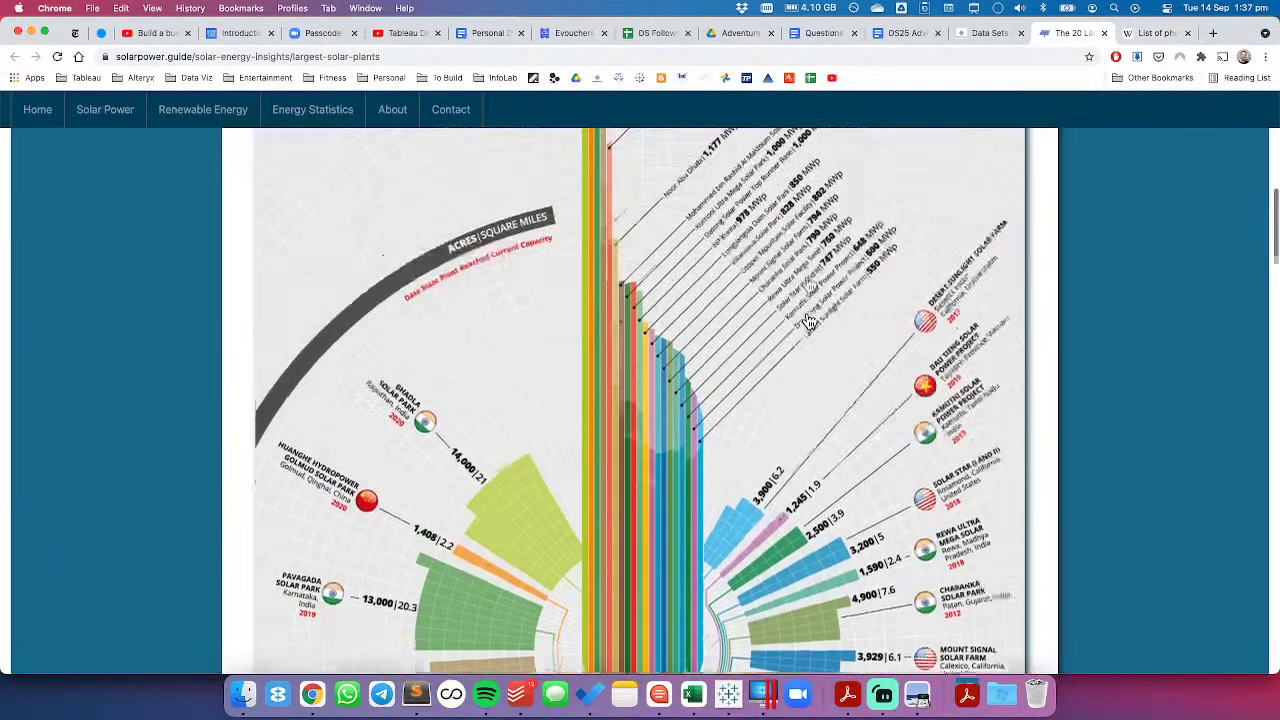
scroll(808, 315, up, 1)
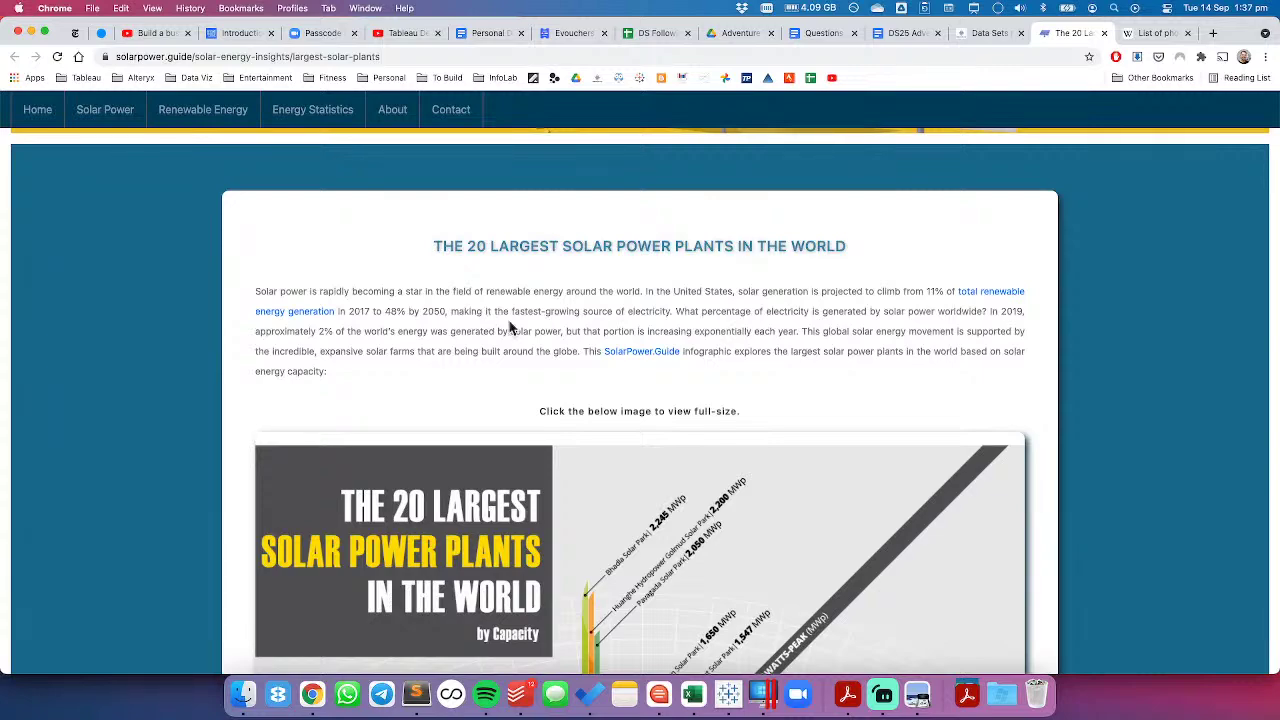
click(1140, 33)
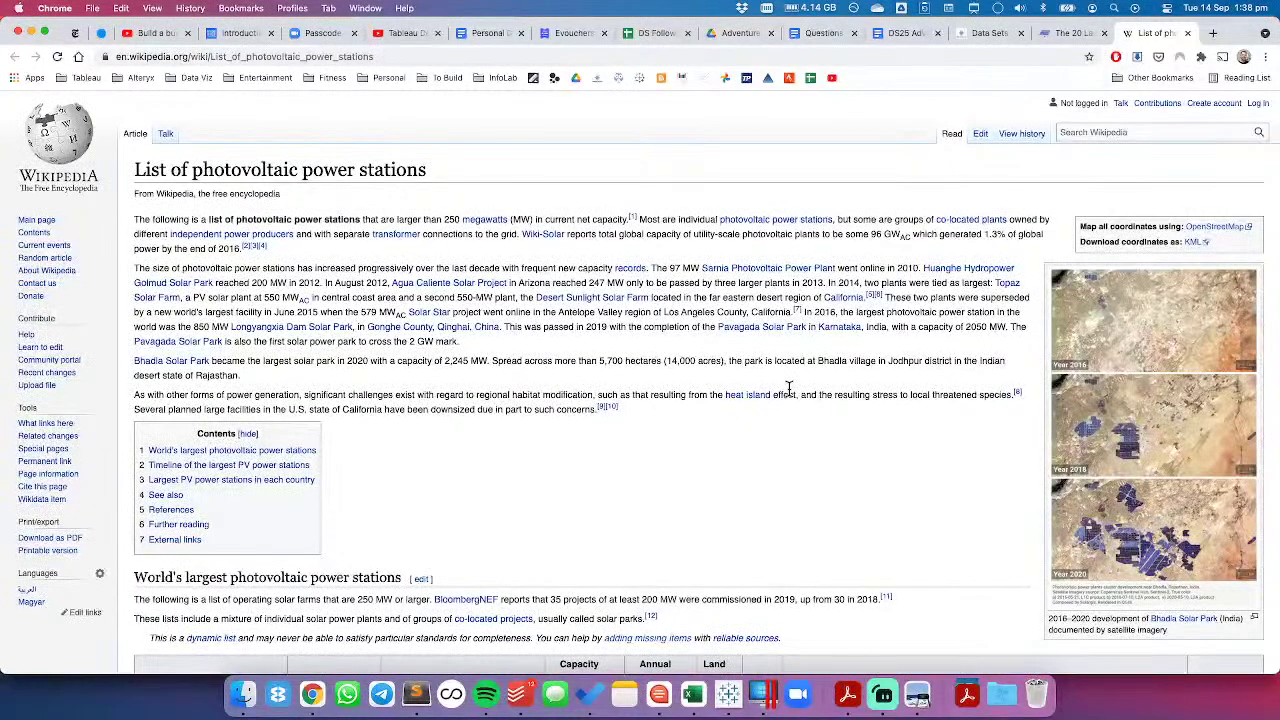
double_click(260, 218)
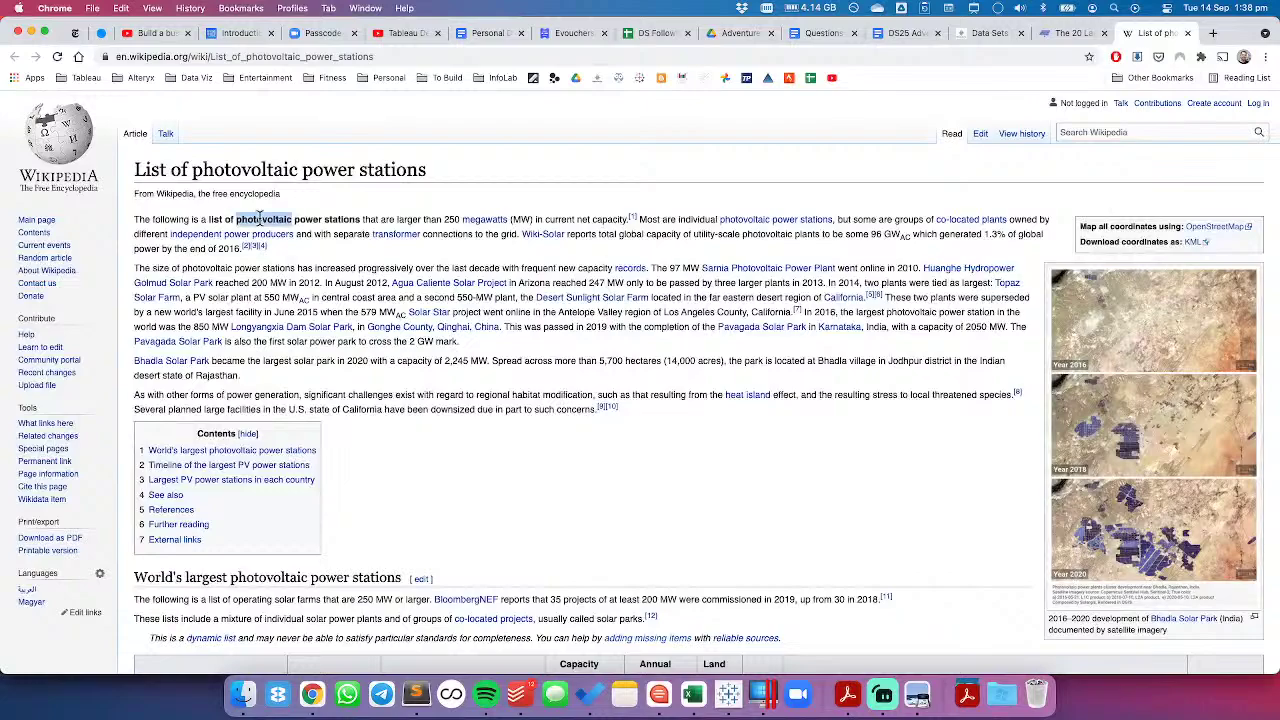
click(298, 258)
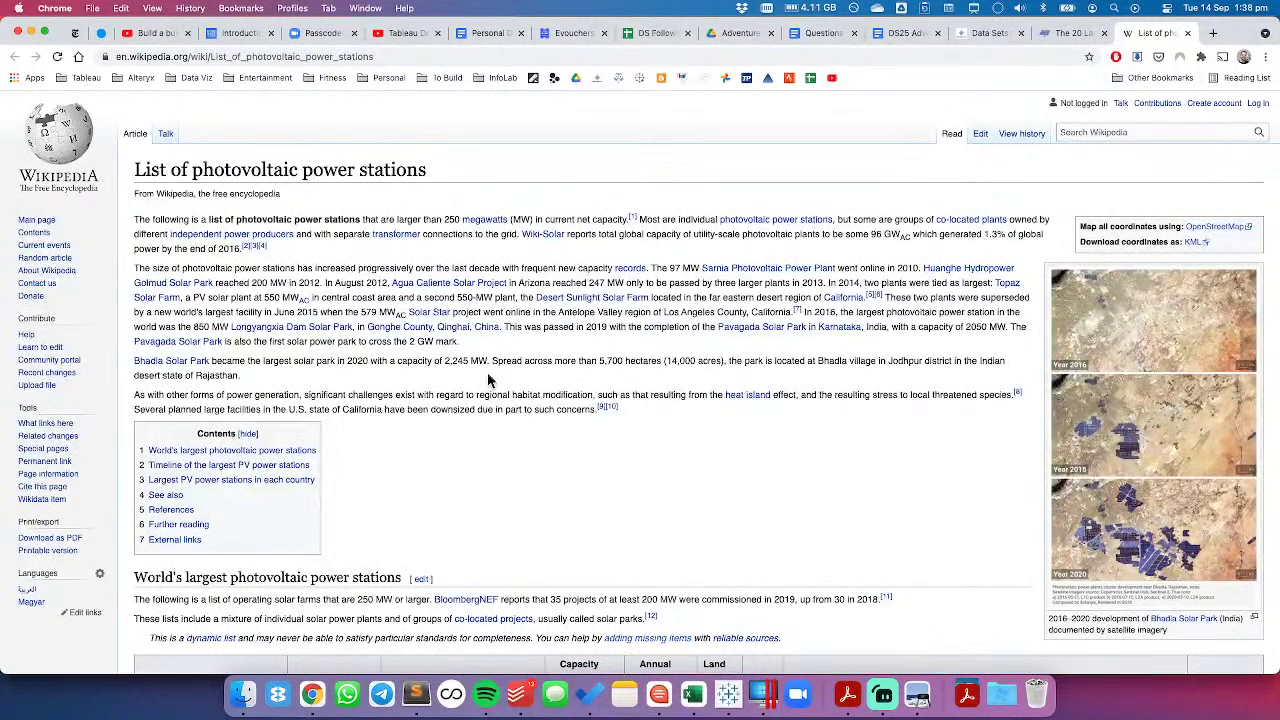
scroll(488, 380, down, 5)
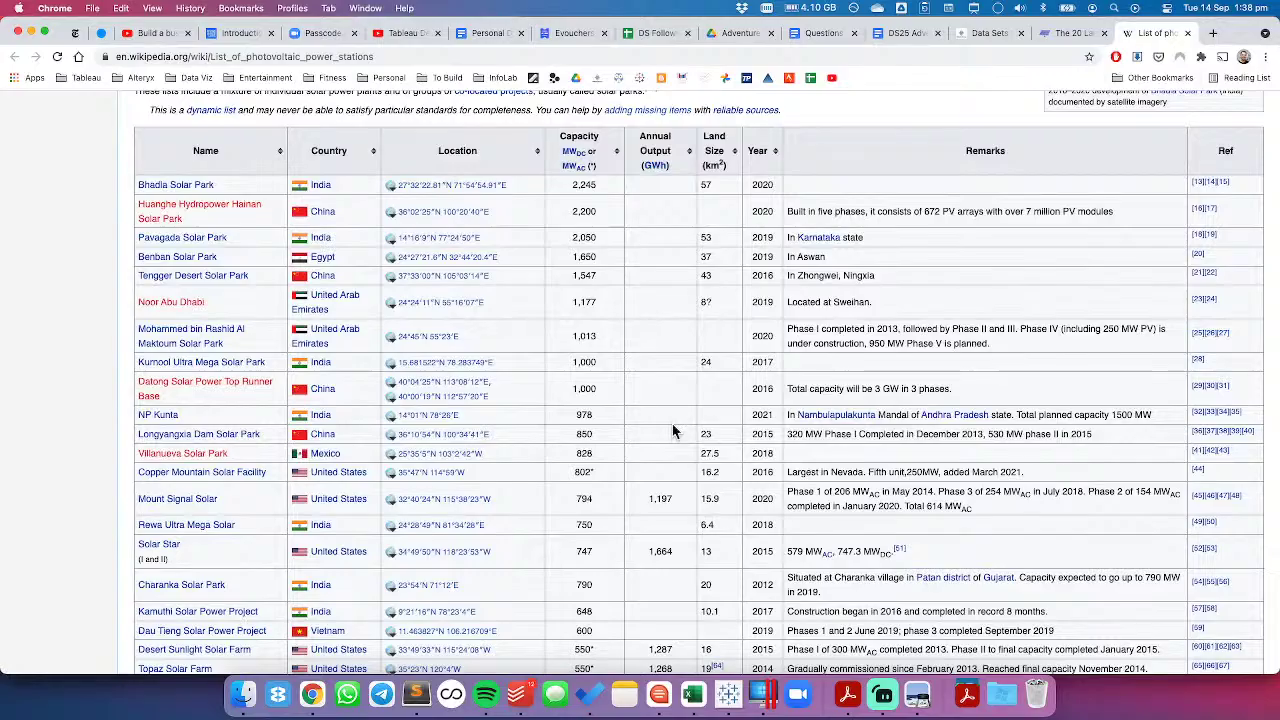
scroll(672, 430, up, 5)
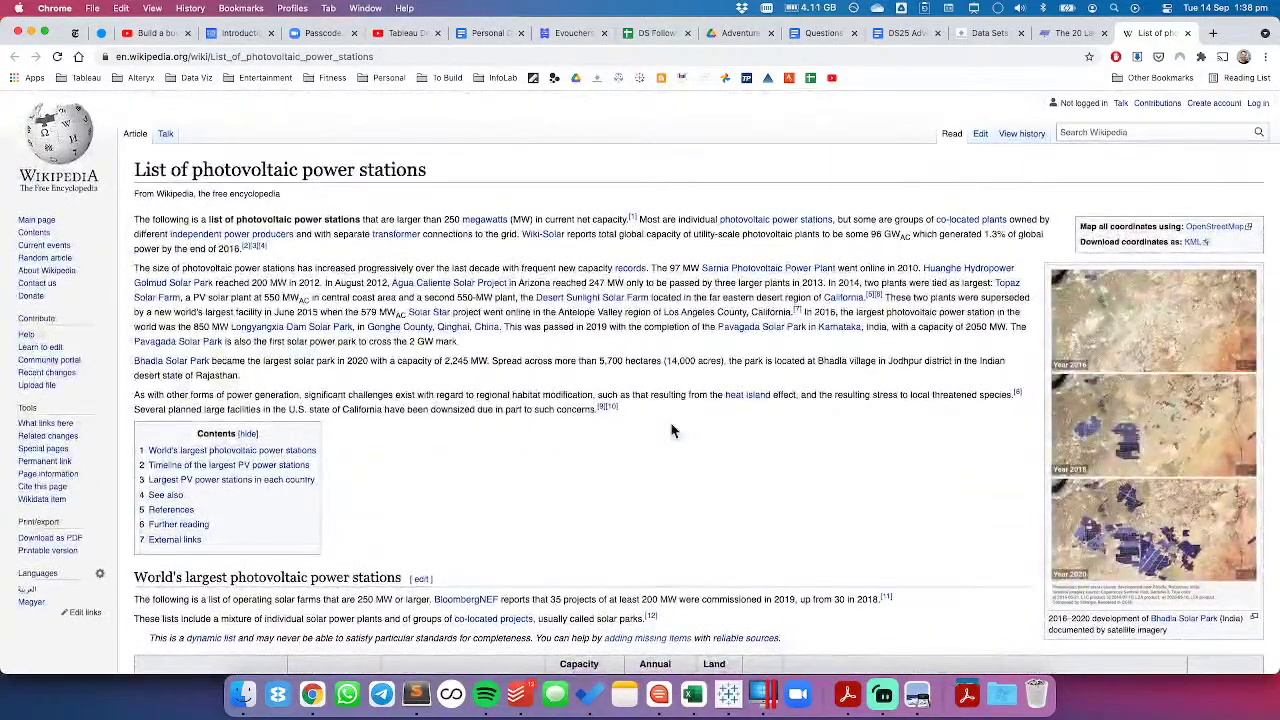
scroll(660, 428, down, 5)
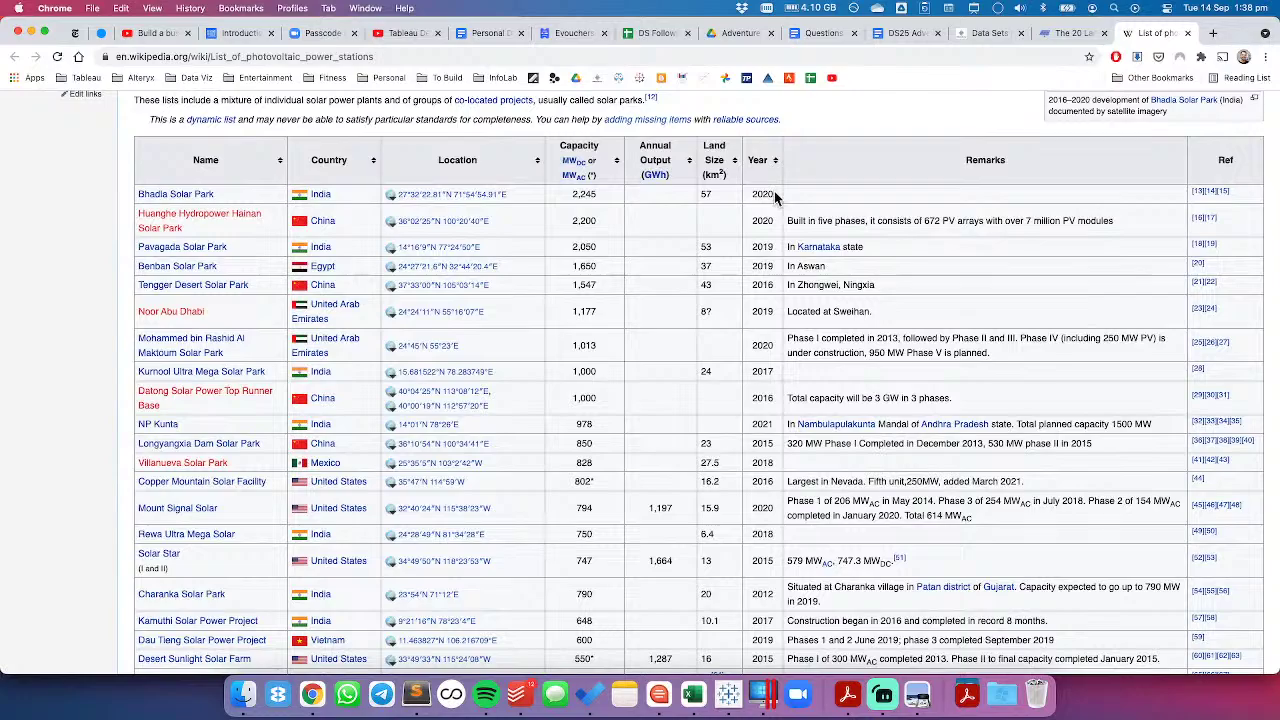
Switch to the Tableau workbook connected to 20 Largest Solar Power Plants and open the Sheet 1 worksheet
click(763, 696)
click(728, 694)
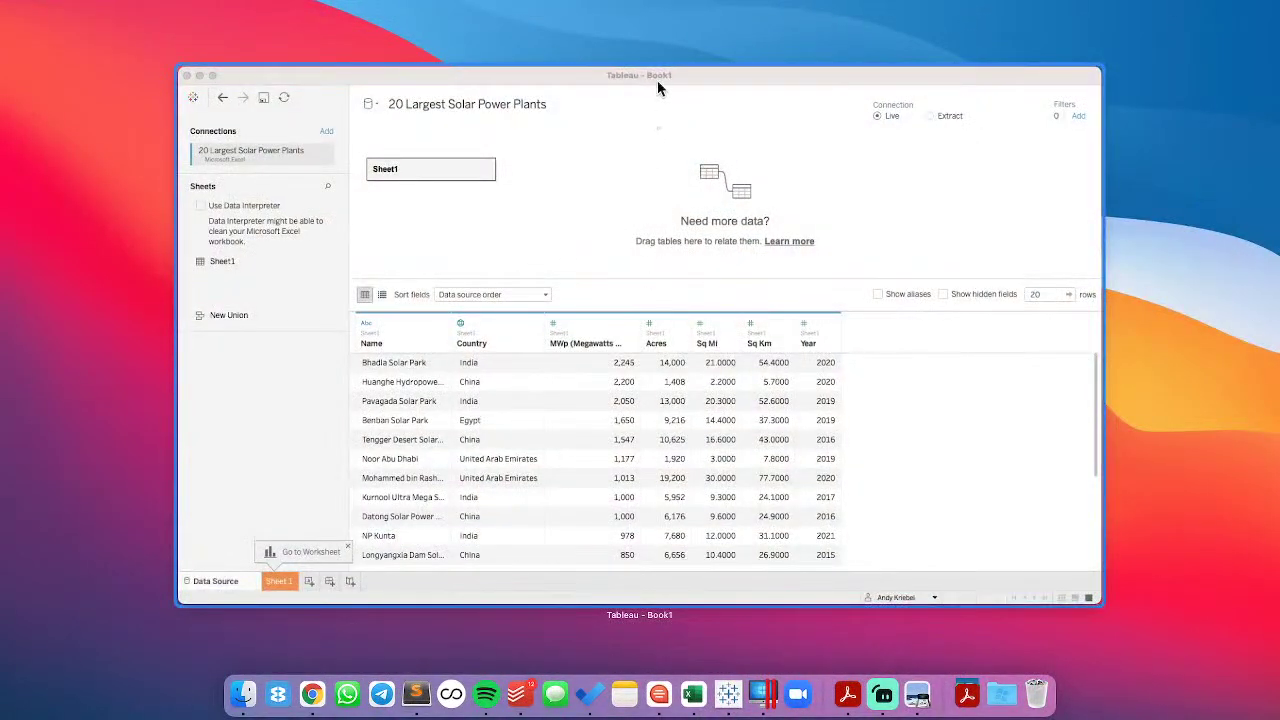
click(657, 80)
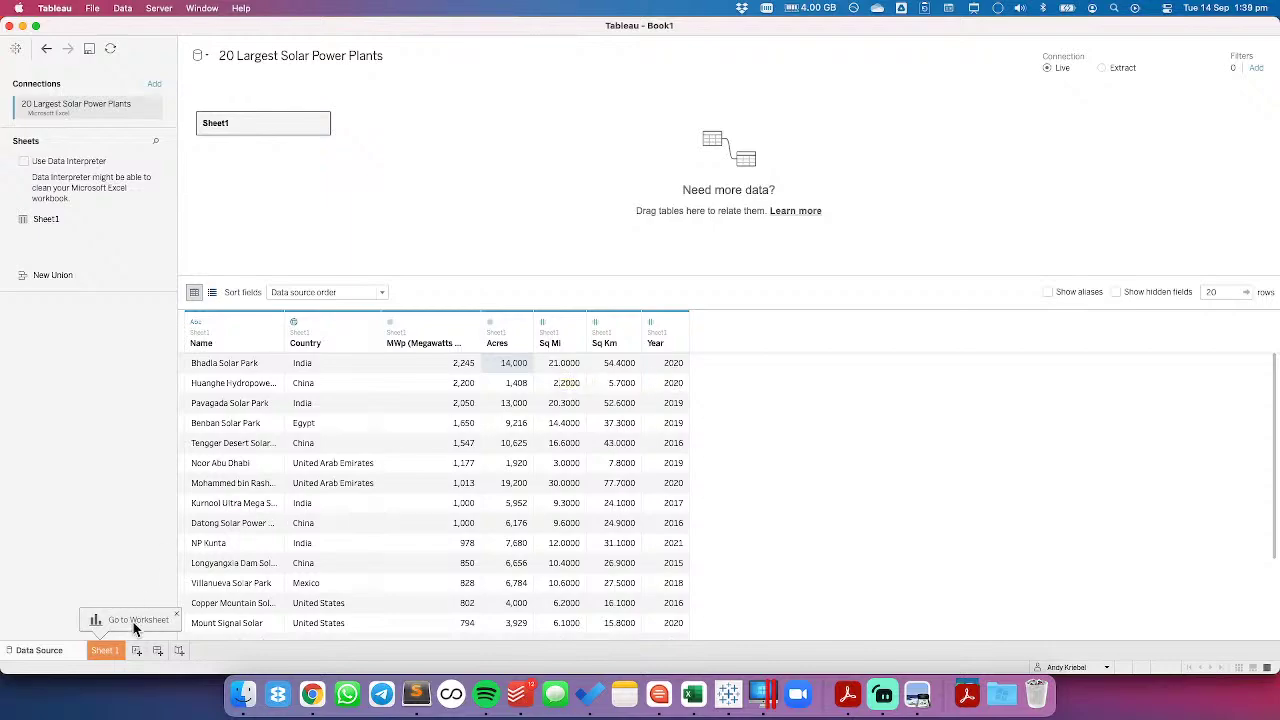
click(103, 655)
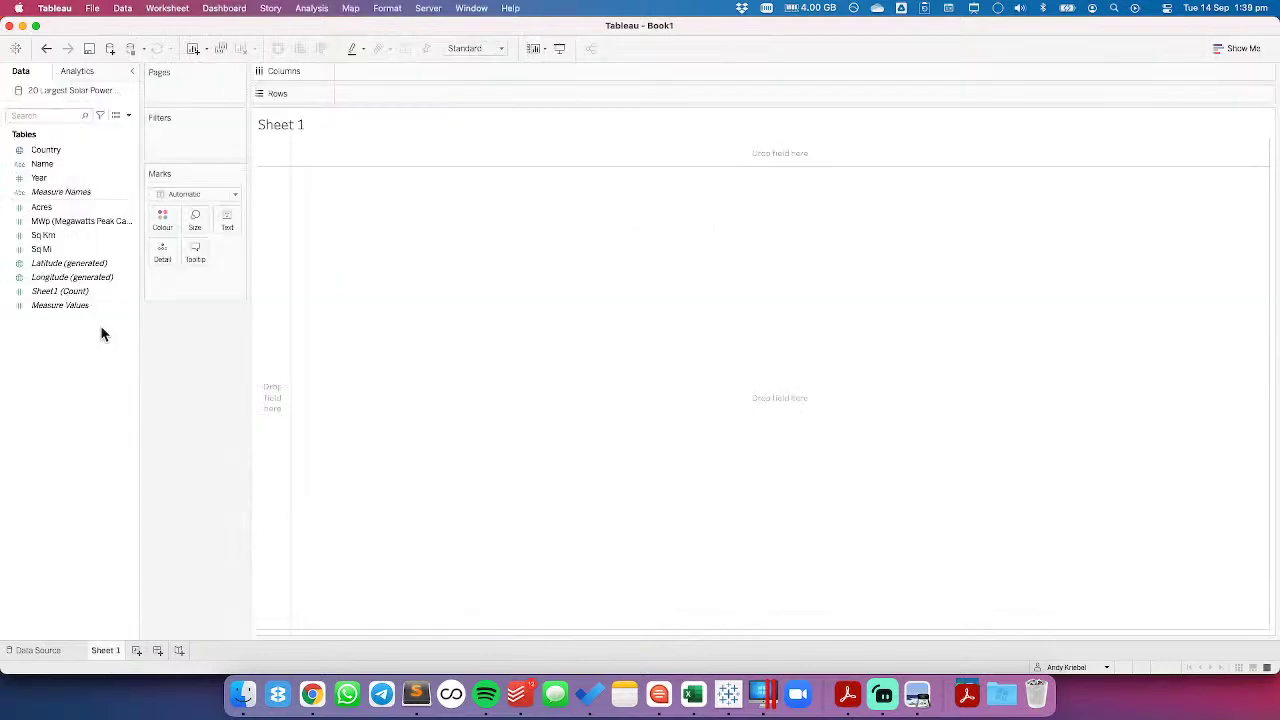
Convert the Year field to discrete and list Name, Country and Year as rows of the worksheet
right_click(40, 179)
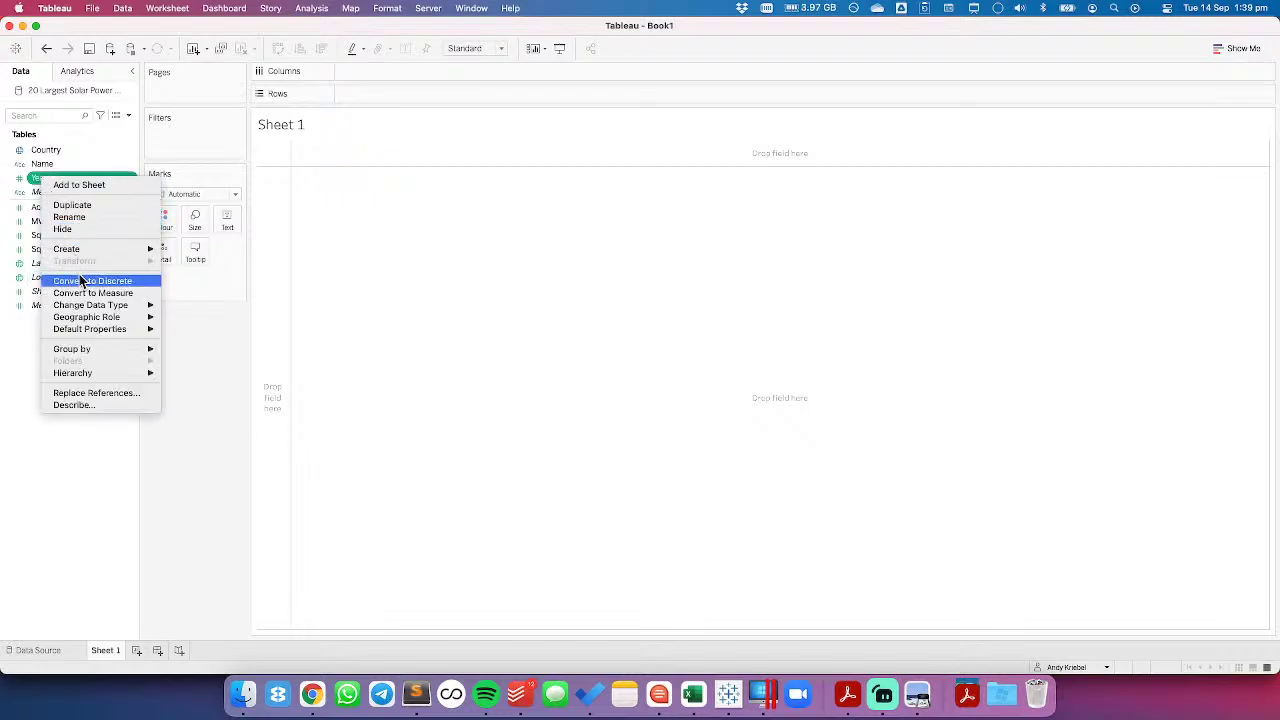
click(83, 281)
click(55, 166)
drag(55, 164, 457, 100)
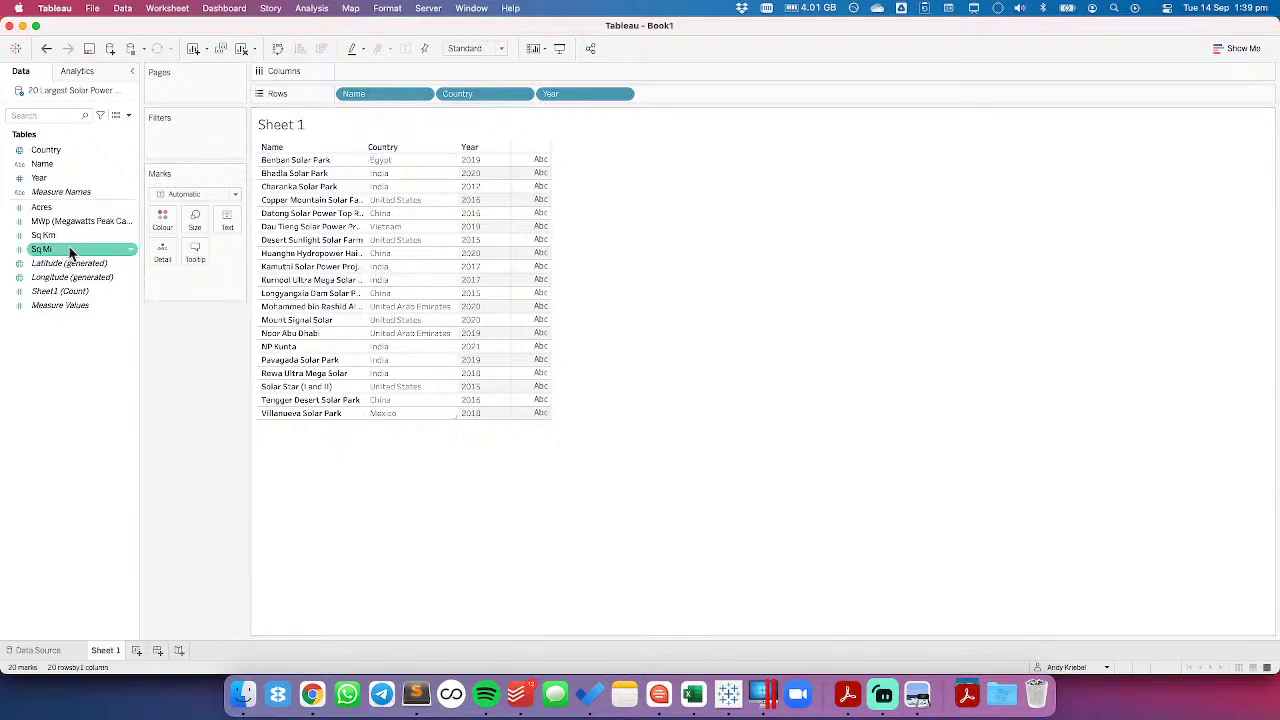
Plot MWp (Megawatts Peak Capacity) as bars across the columns and set the view to Fit Height
drag(45, 221, 652, 80)
click(484, 47)
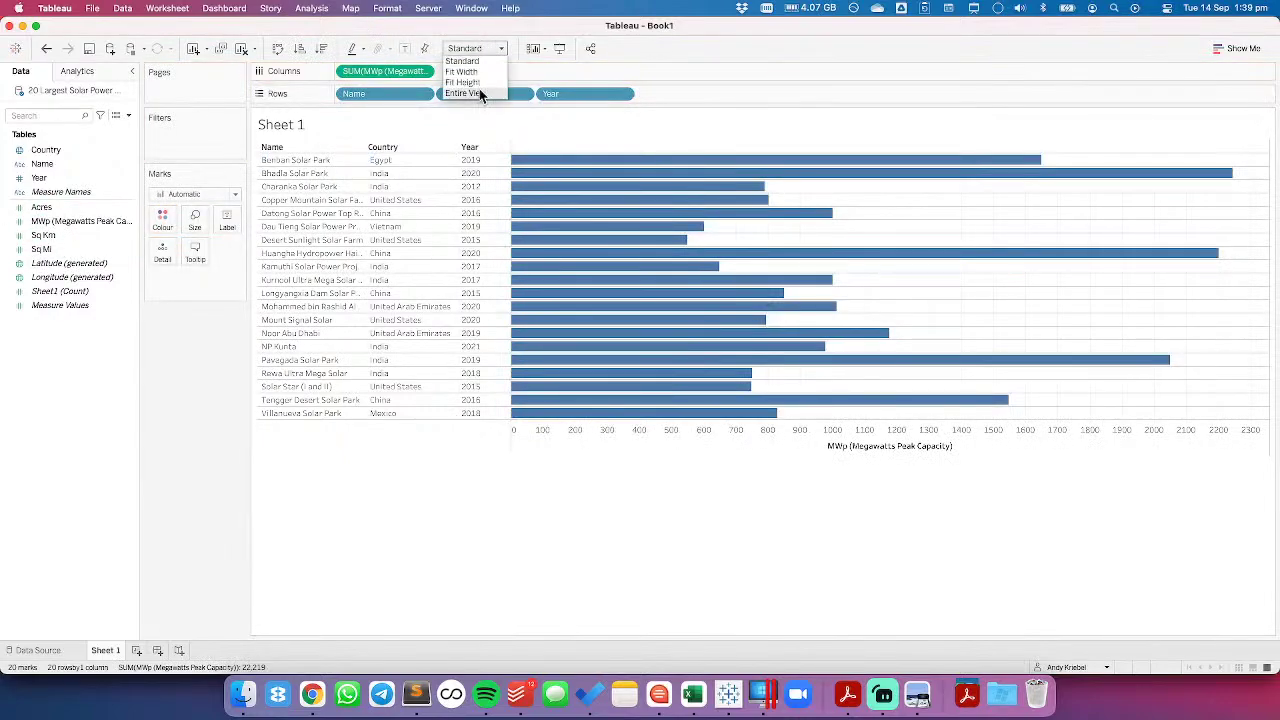
click(479, 86)
Sort the solar plants in descending order of capacity and show value labels on the bars
click(323, 53)
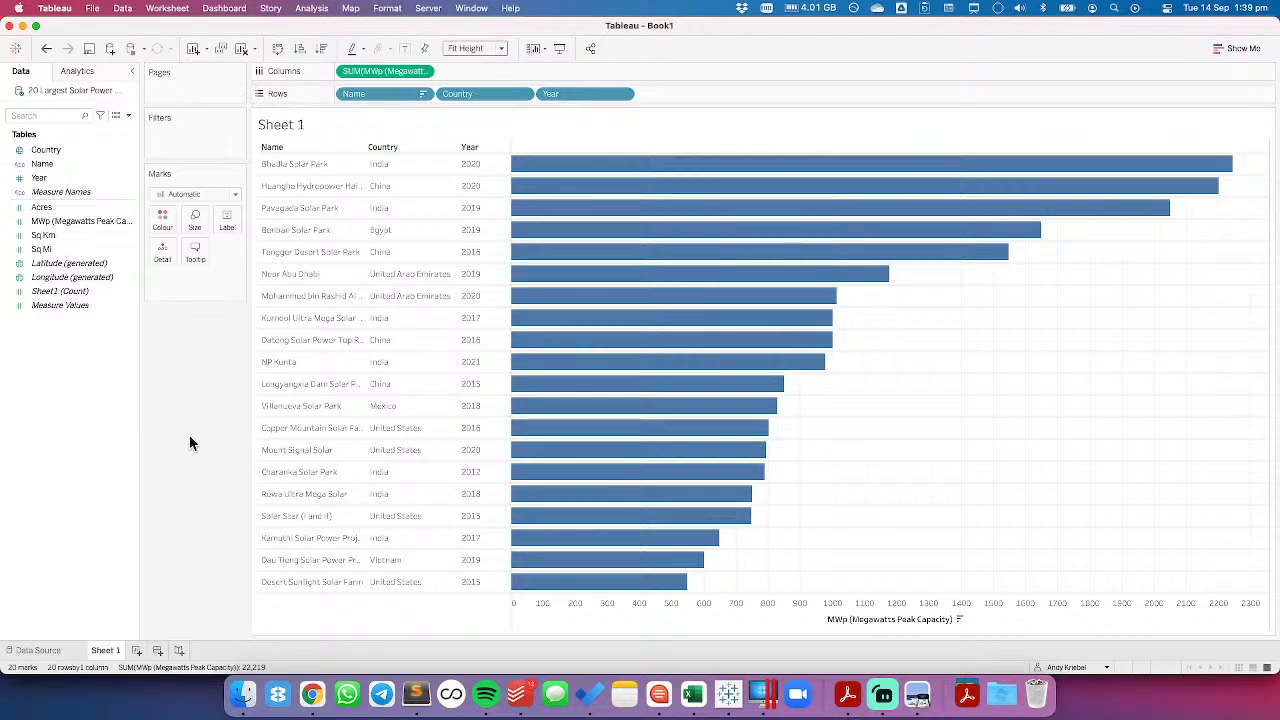
click(408, 50)
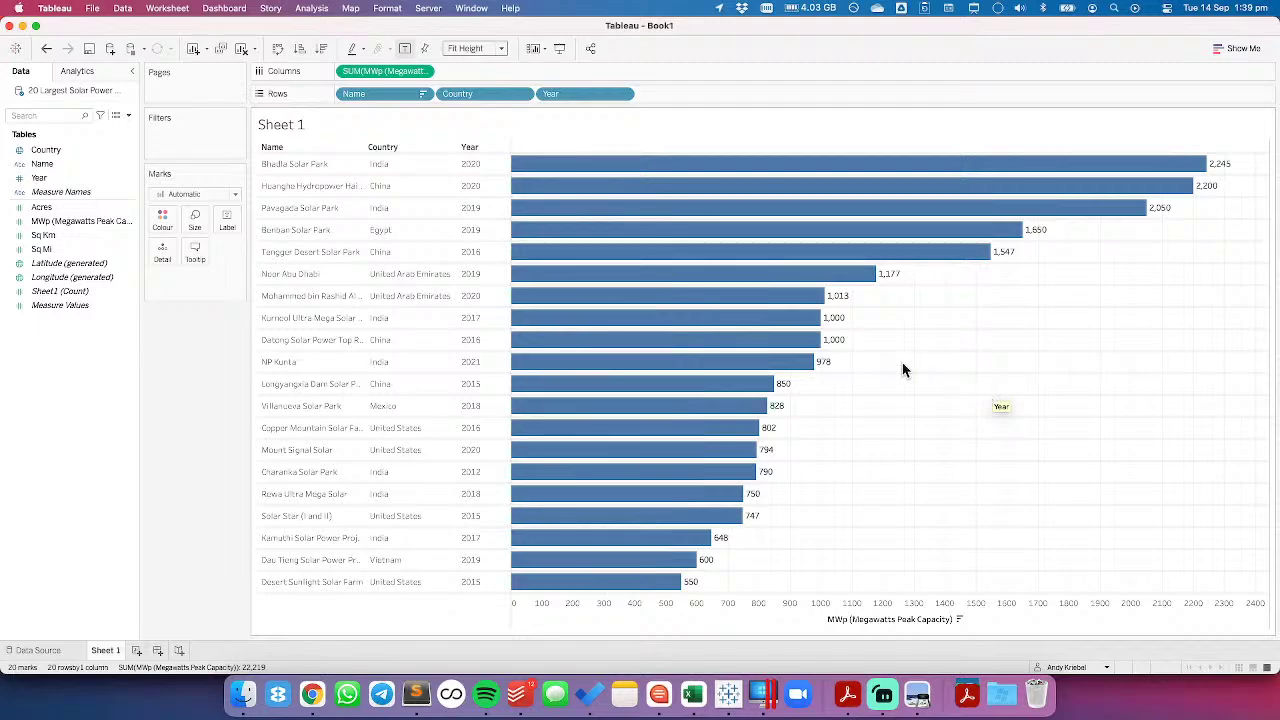
Try a custom default number format with 0 decimal places and the suffix MWp on the megawatts field, and undo it
click(80, 222)
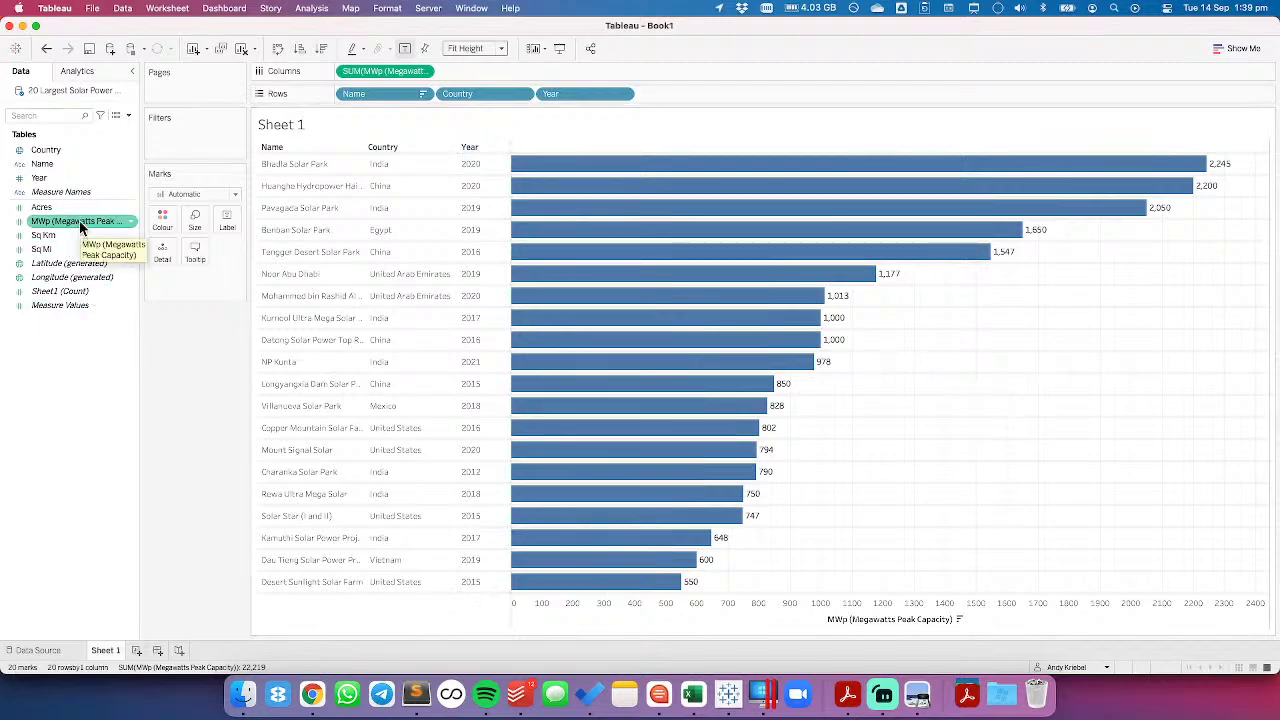
key(super+Tab)
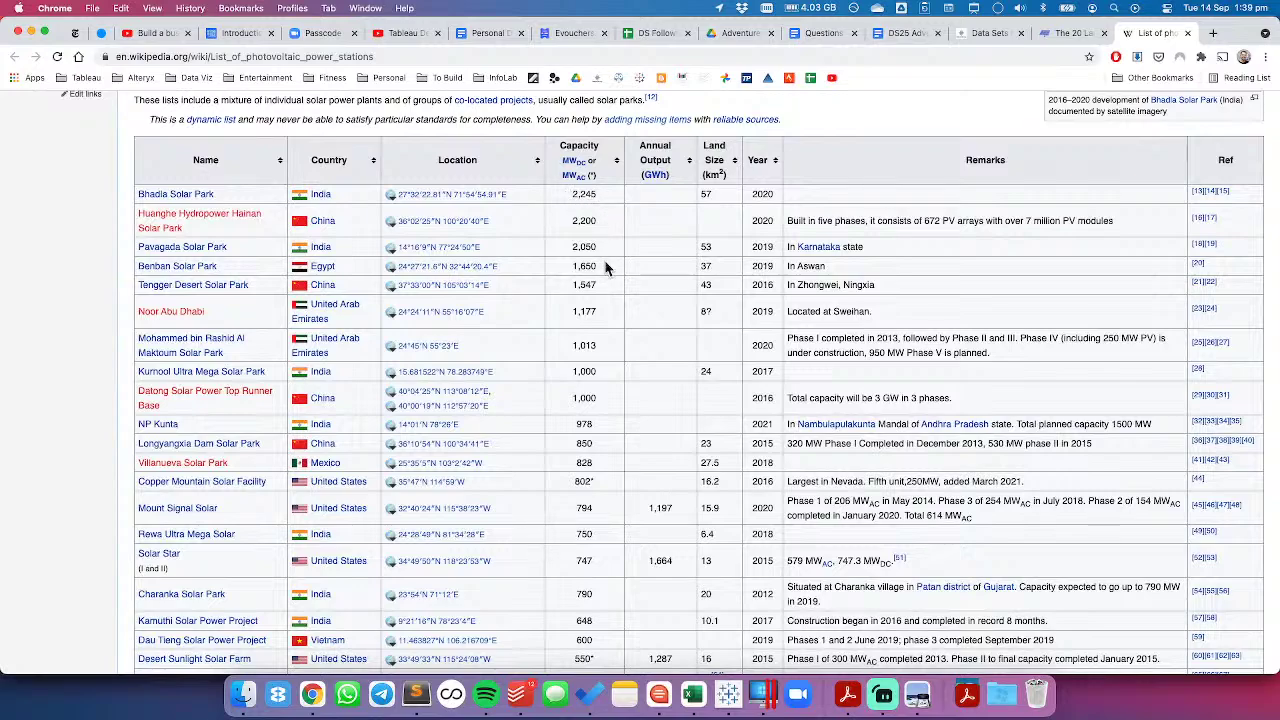
key(super+Tab)
click(85, 250)
click(57, 221)
right_click(57, 221)
mouse_move(130, 393)
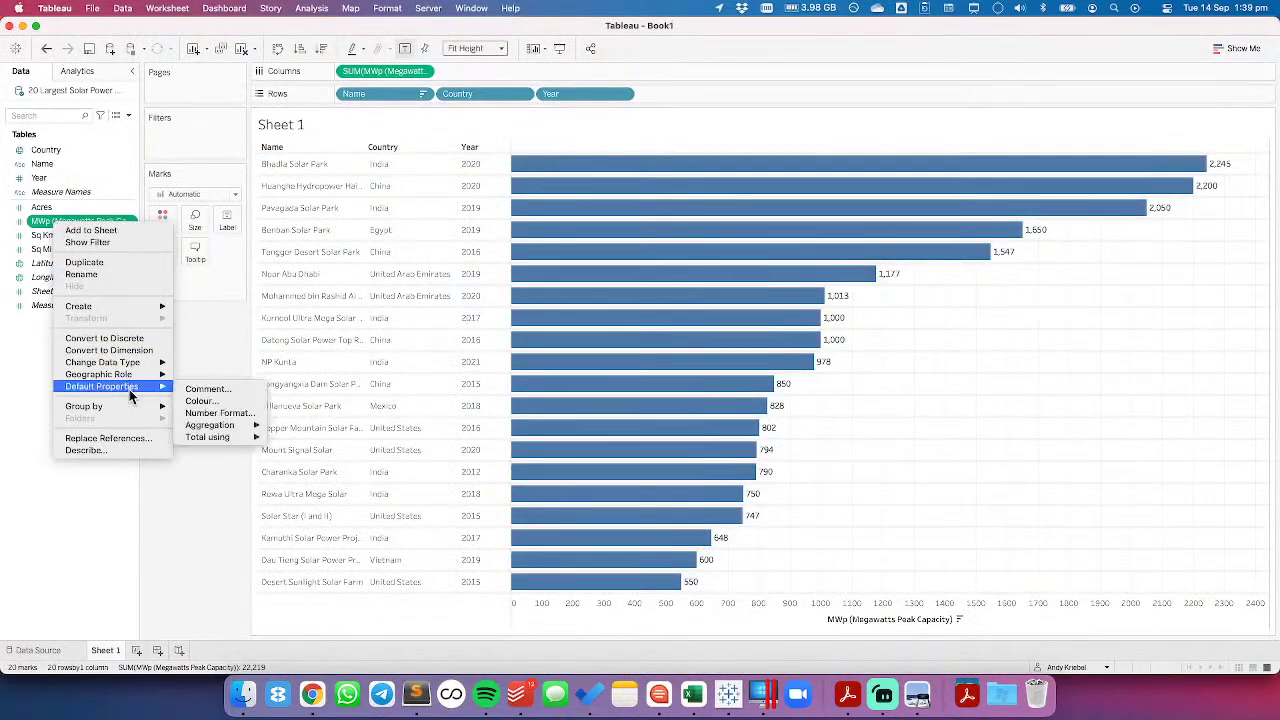
click(219, 412)
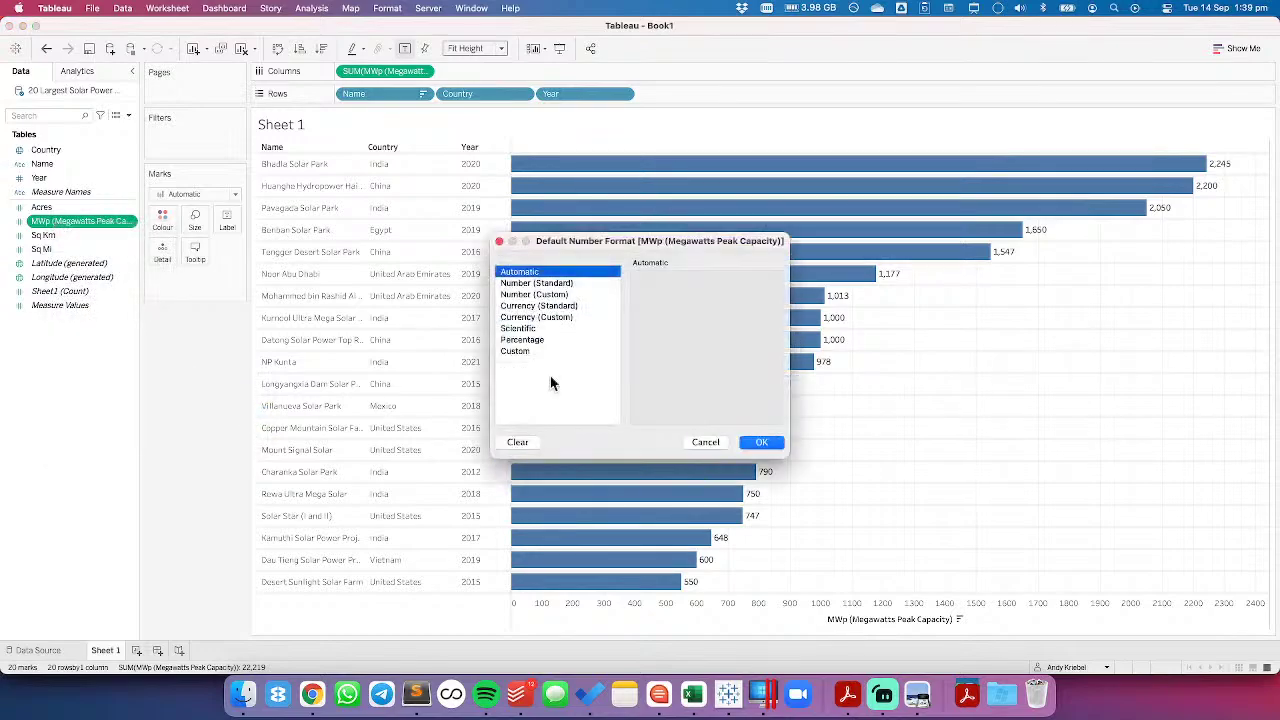
click(540, 295)
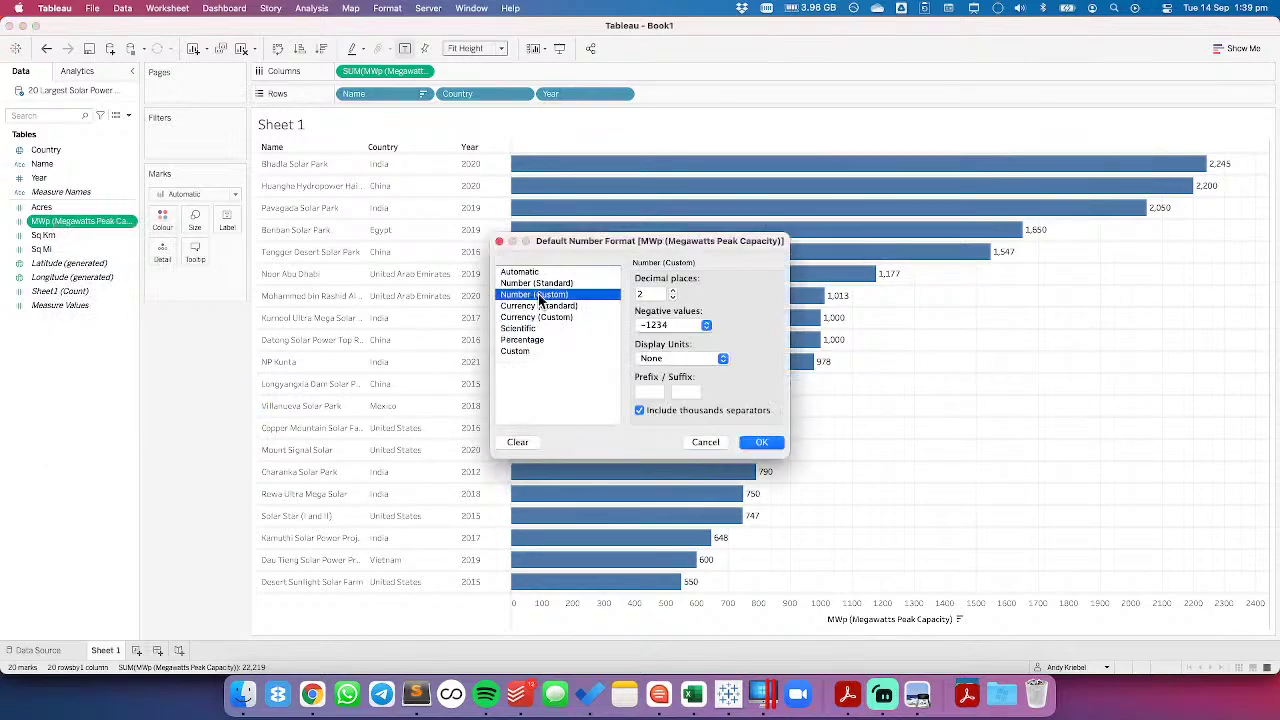
click(673, 297)
click(684, 393)
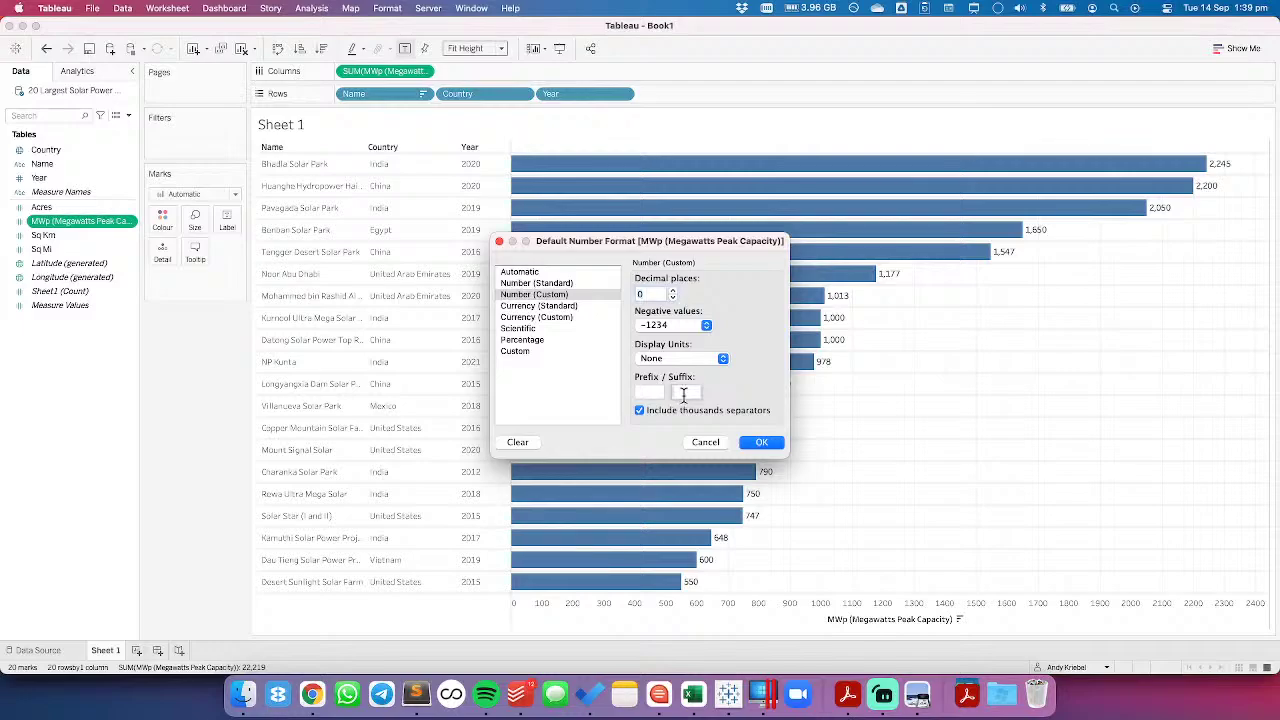
text(MWp)
click(762, 443)
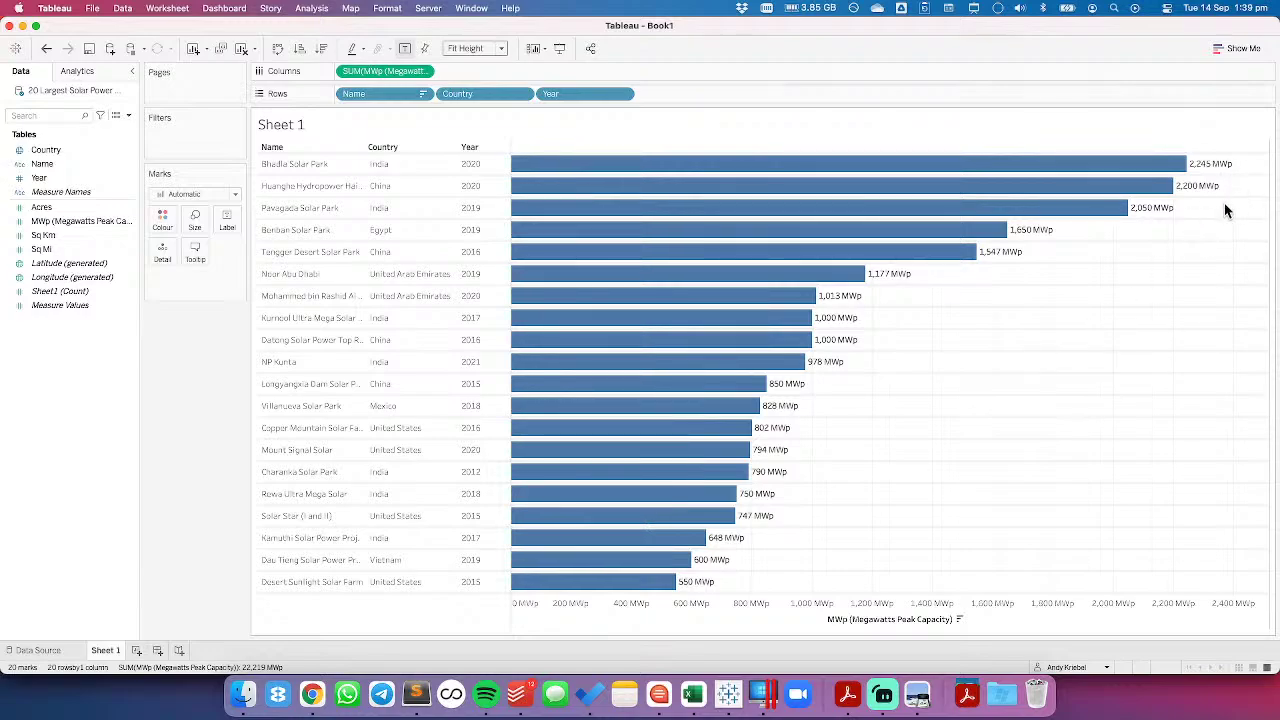
click(46, 52)
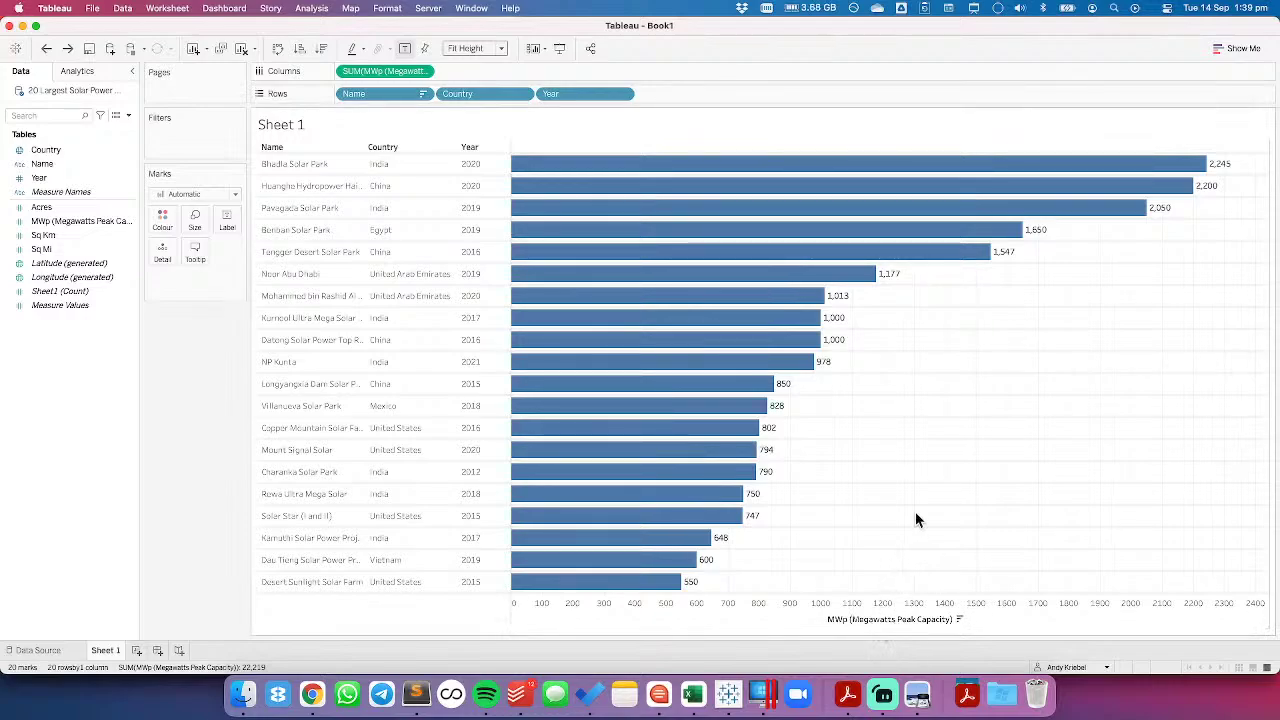
Format the worksheet's lines, setting both the zero lines and the grid lines to None
right_click(902, 380)
click(950, 446)
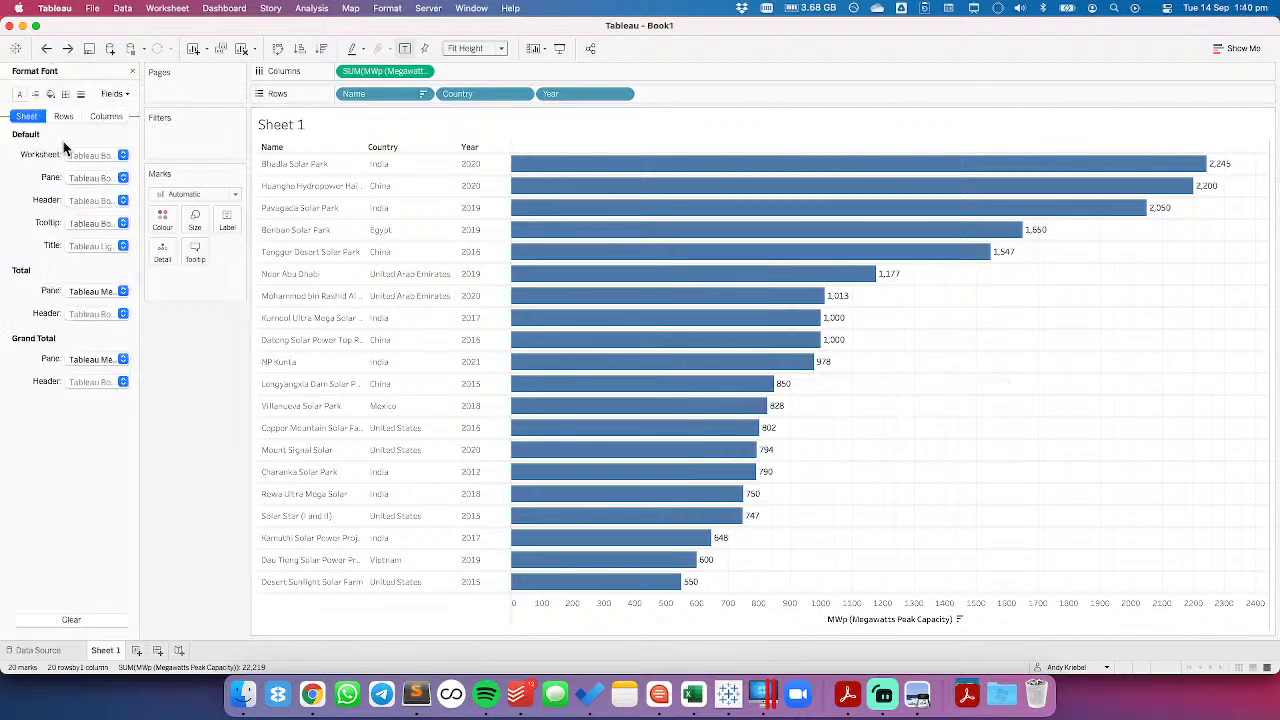
click(65, 94)
click(81, 94)
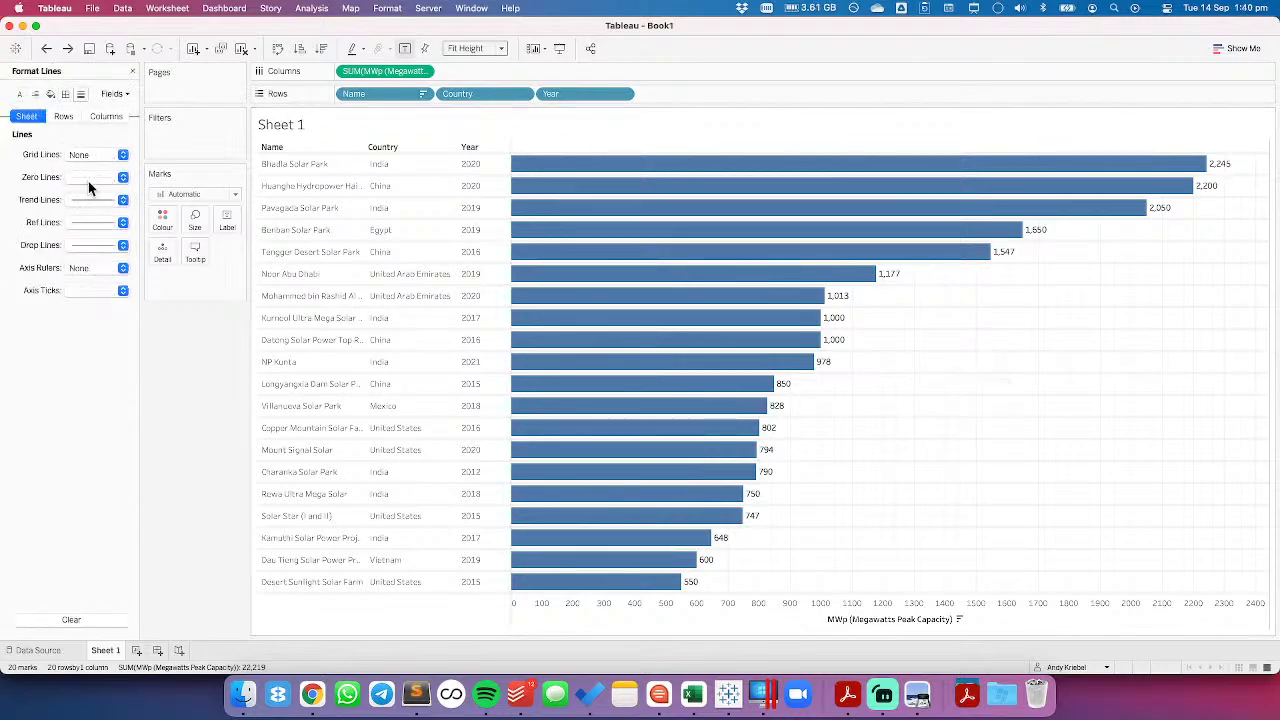
click(88, 178)
click(87, 197)
click(66, 174)
click(94, 154)
click(94, 188)
click(89, 172)
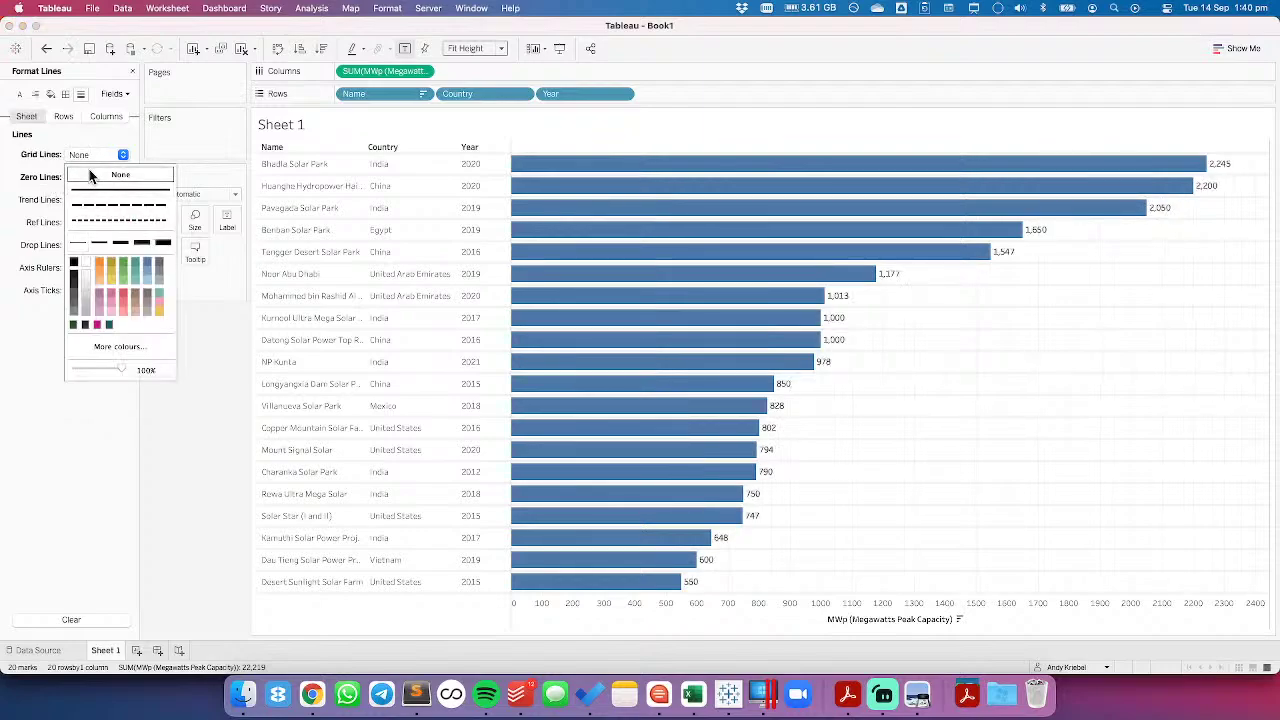
Format the worksheet's borders with the row divider at its lowest level and the column divider pane set to None
click(65, 94)
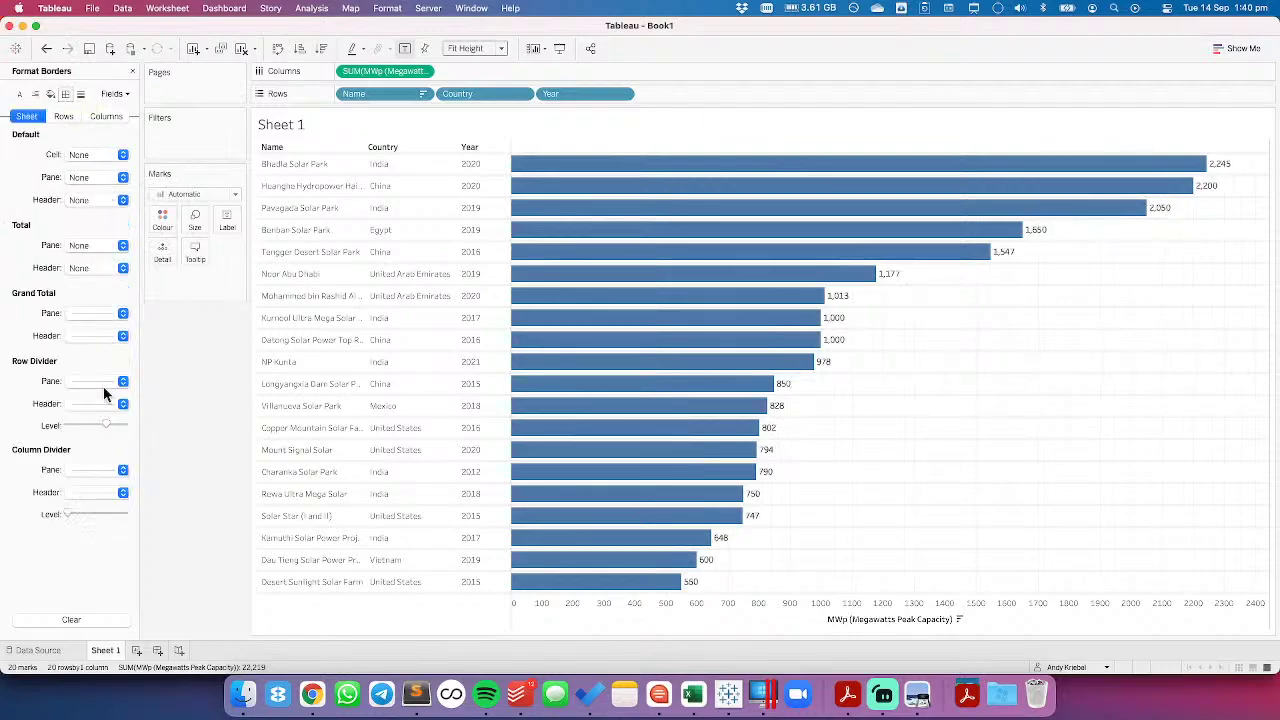
drag(99, 428, 8, 432)
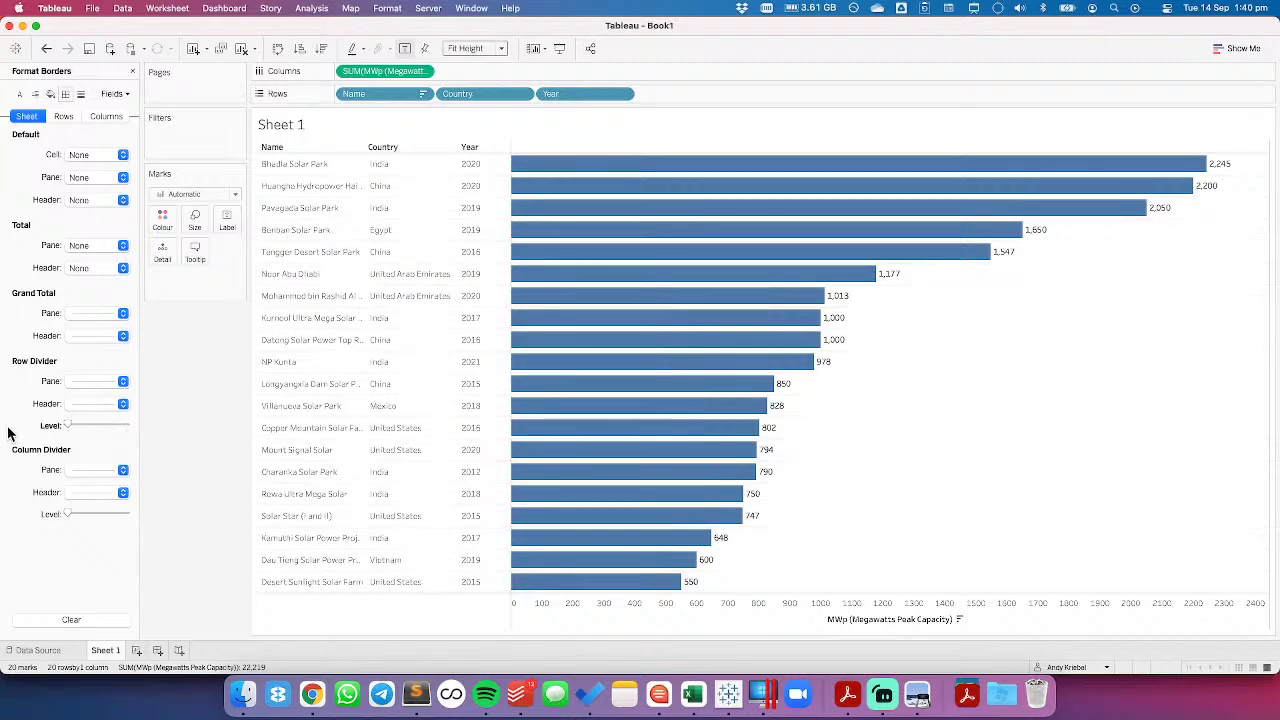
click(86, 474)
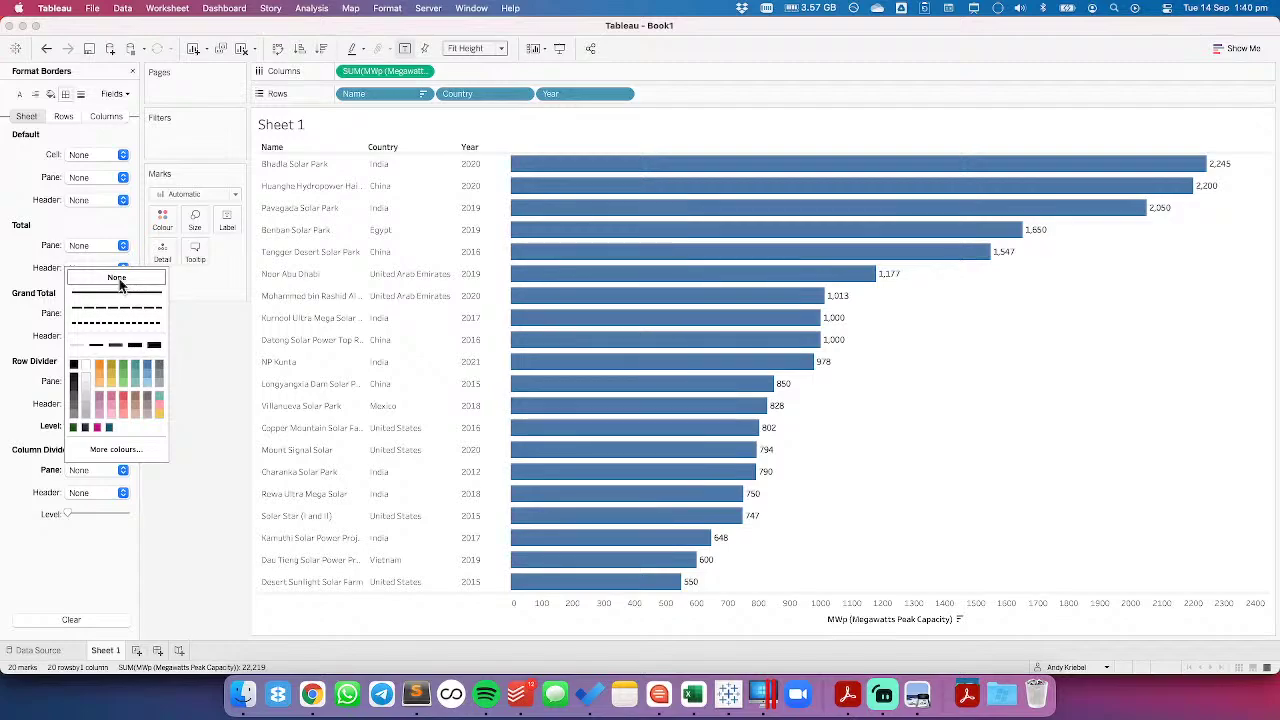
click(1166, 445)
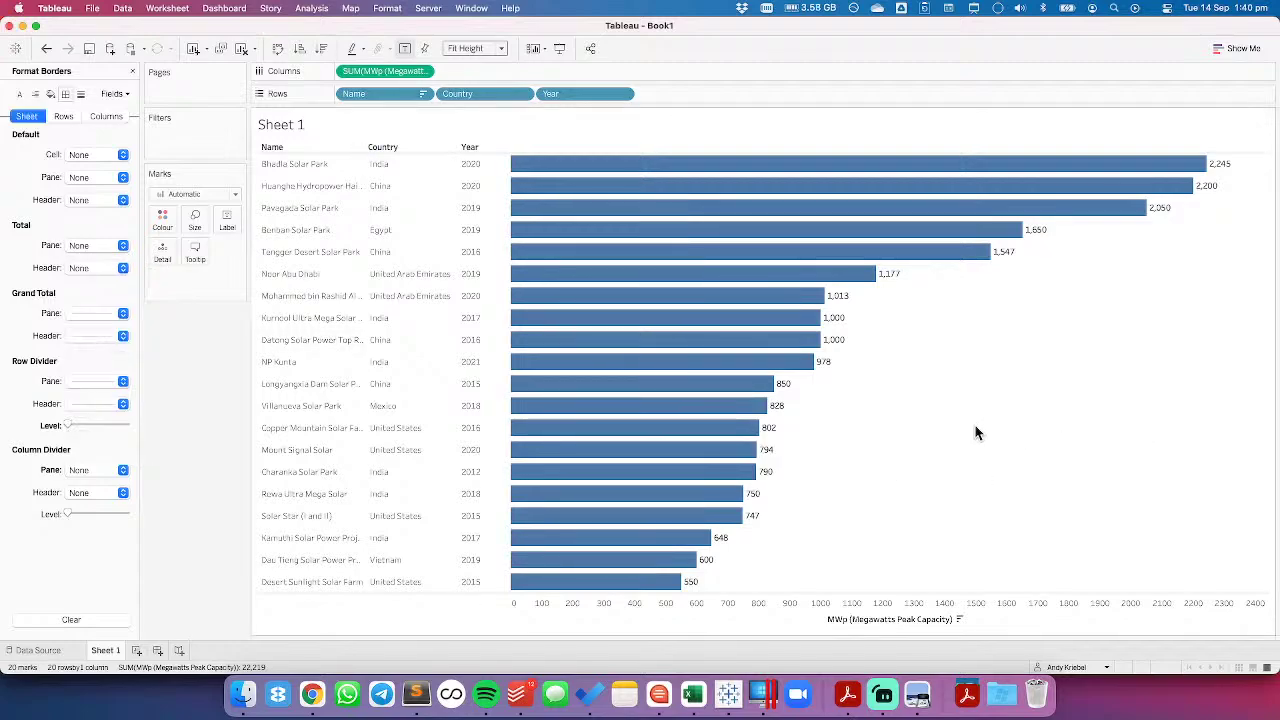
click(132, 71)
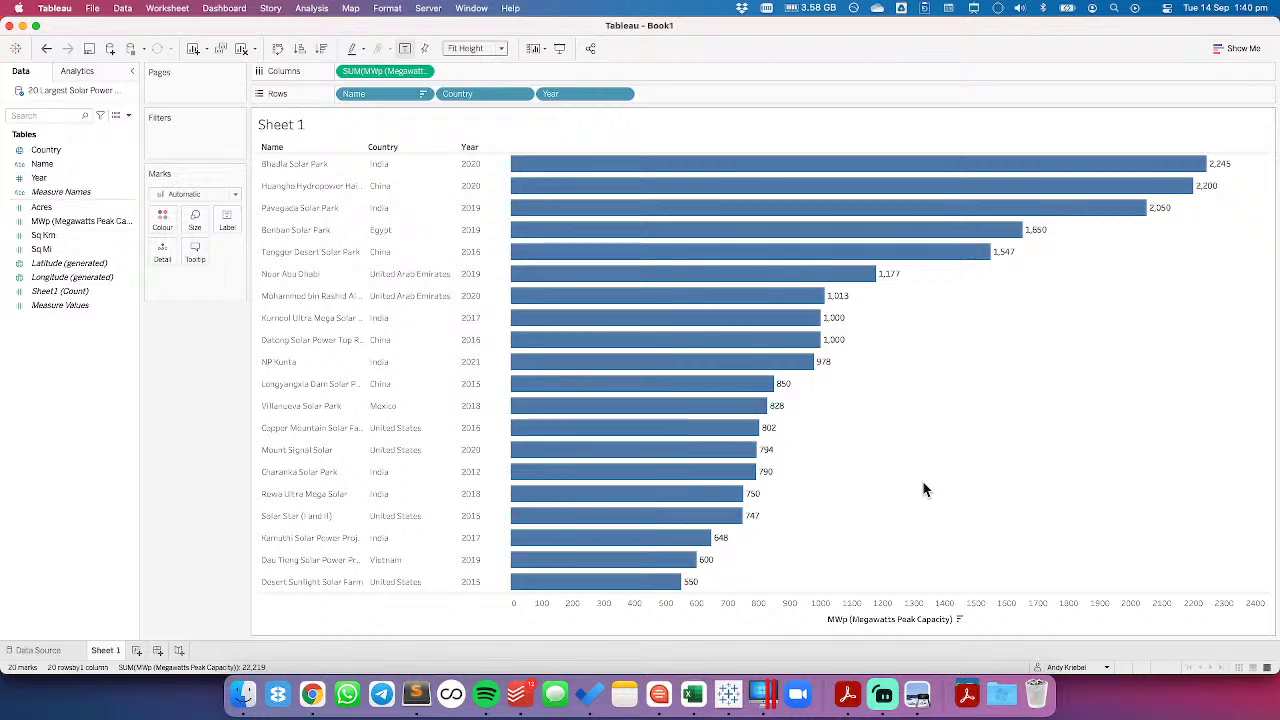
Rename the worksheet as Bar Chart
text(Sar Chart)
key(Return)
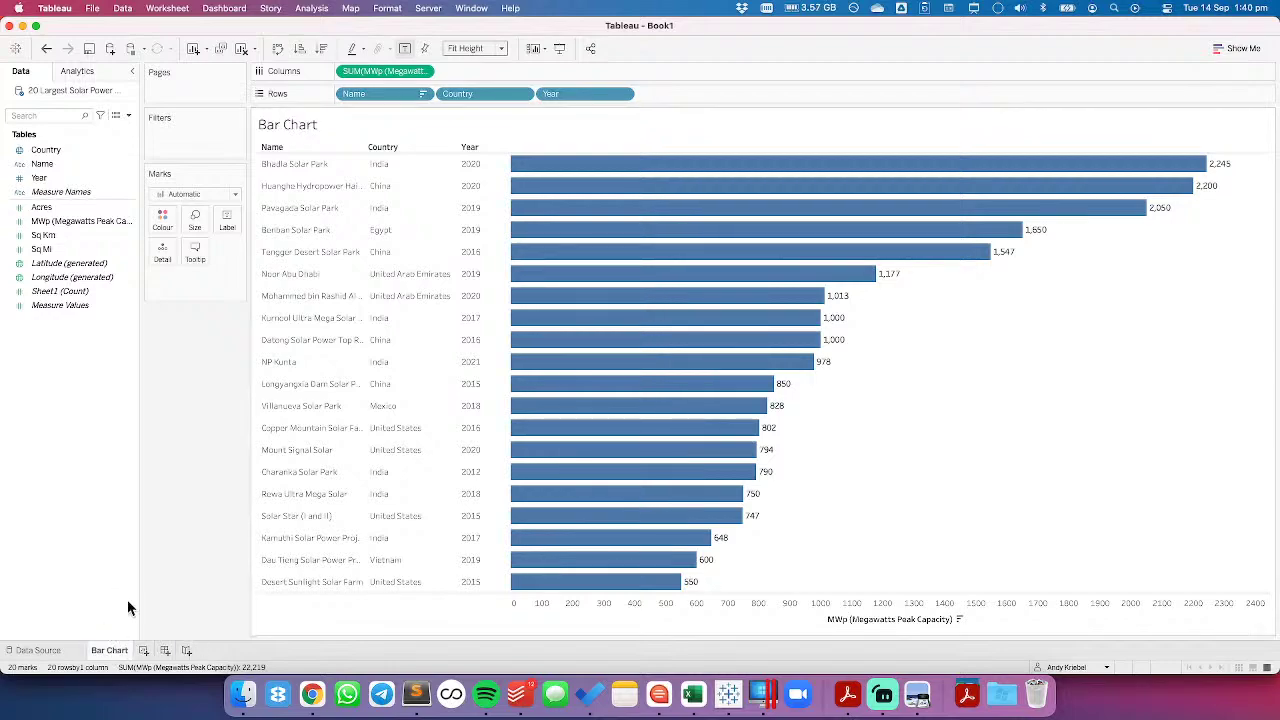
Create a second worksheet and place Year on its rows
click(145, 651)
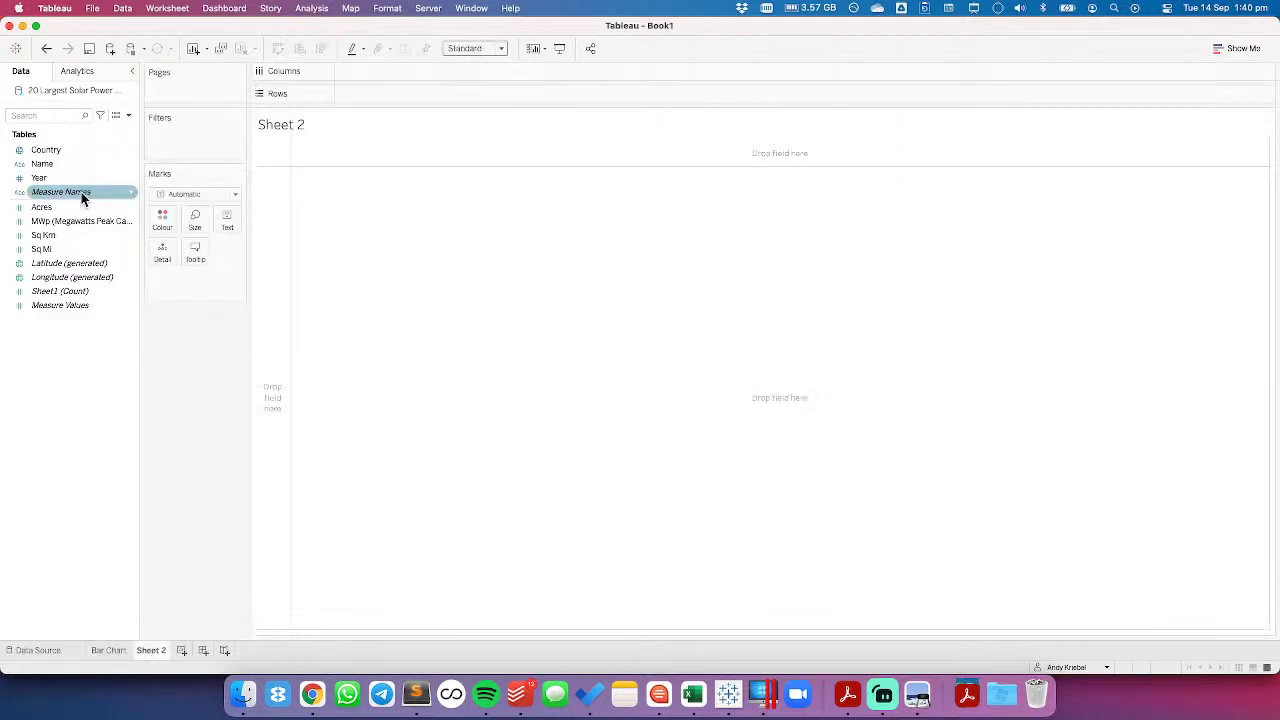
drag(60, 186, 394, 78)
mouse_move(52, 224)
mouse_down()
mouse_move(378, 100)
mouse_move(108, 232)
mouse_move(59, 223)
mouse_up()
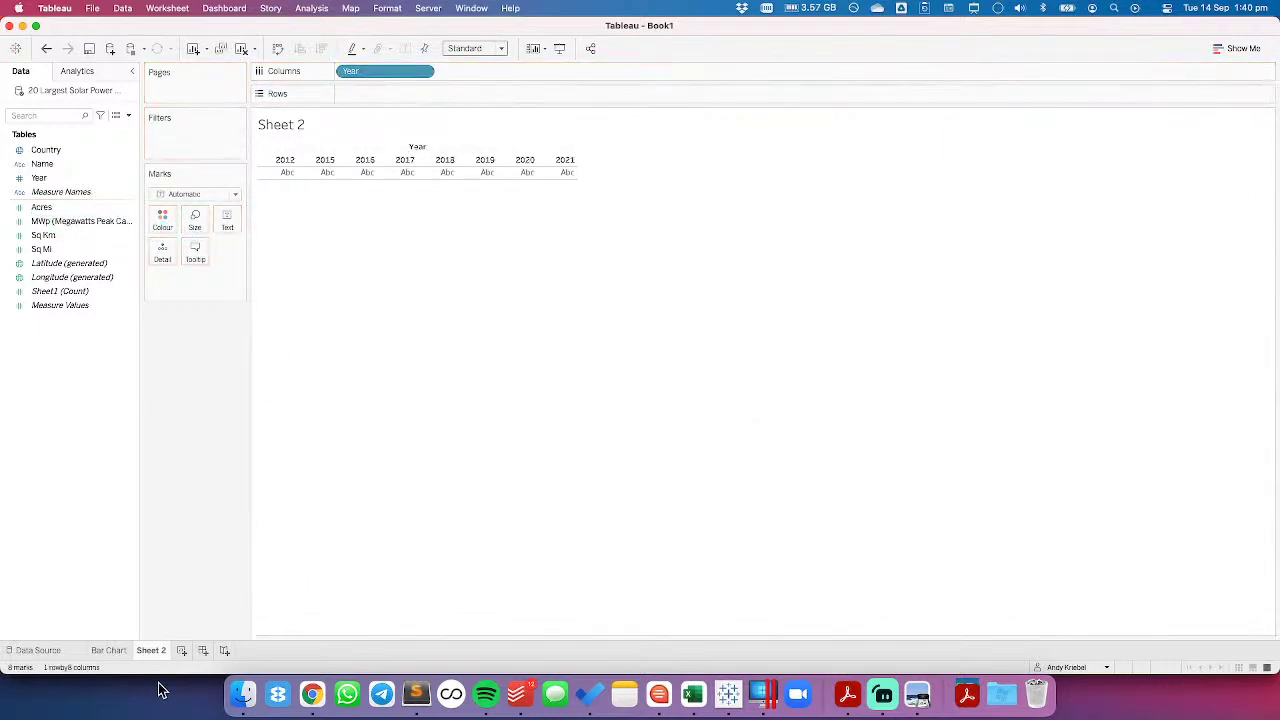
click(112, 650)
click(152, 651)
drag(390, 63, 397, 106)
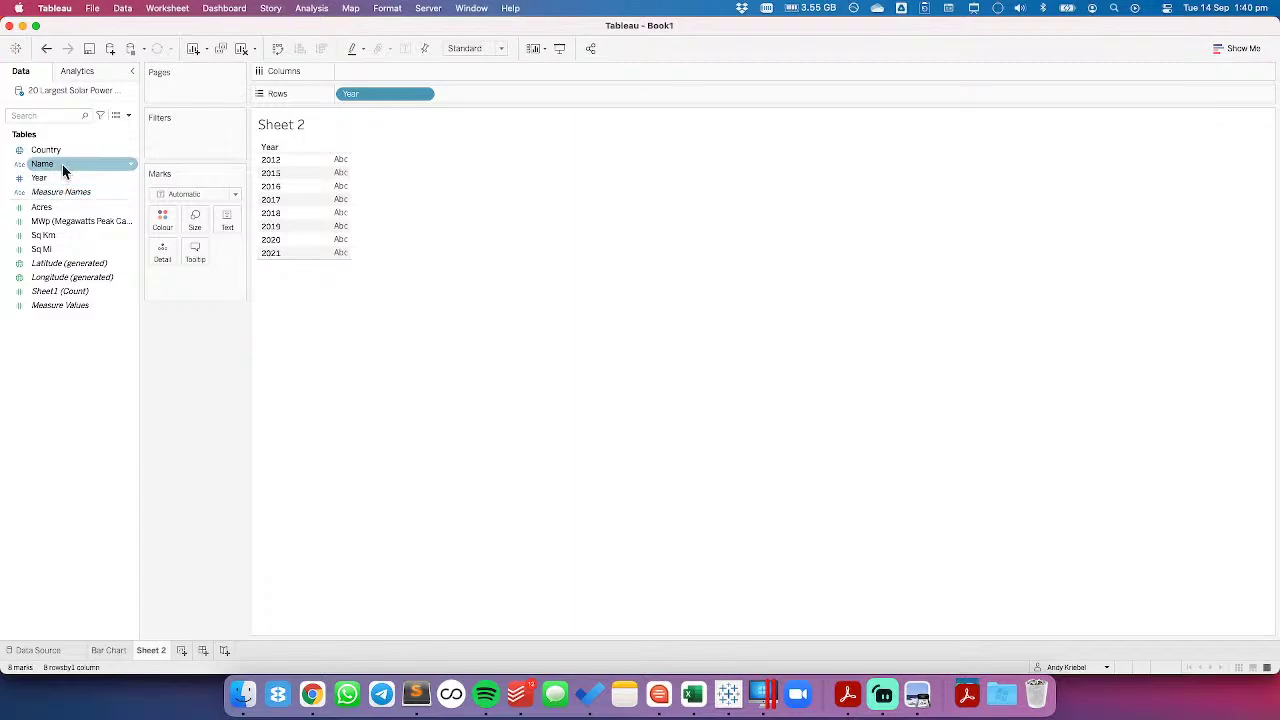
Chart the megawatts peak capacity by Name within each year, sorting the power plants in descending order
drag(53, 161, 490, 96)
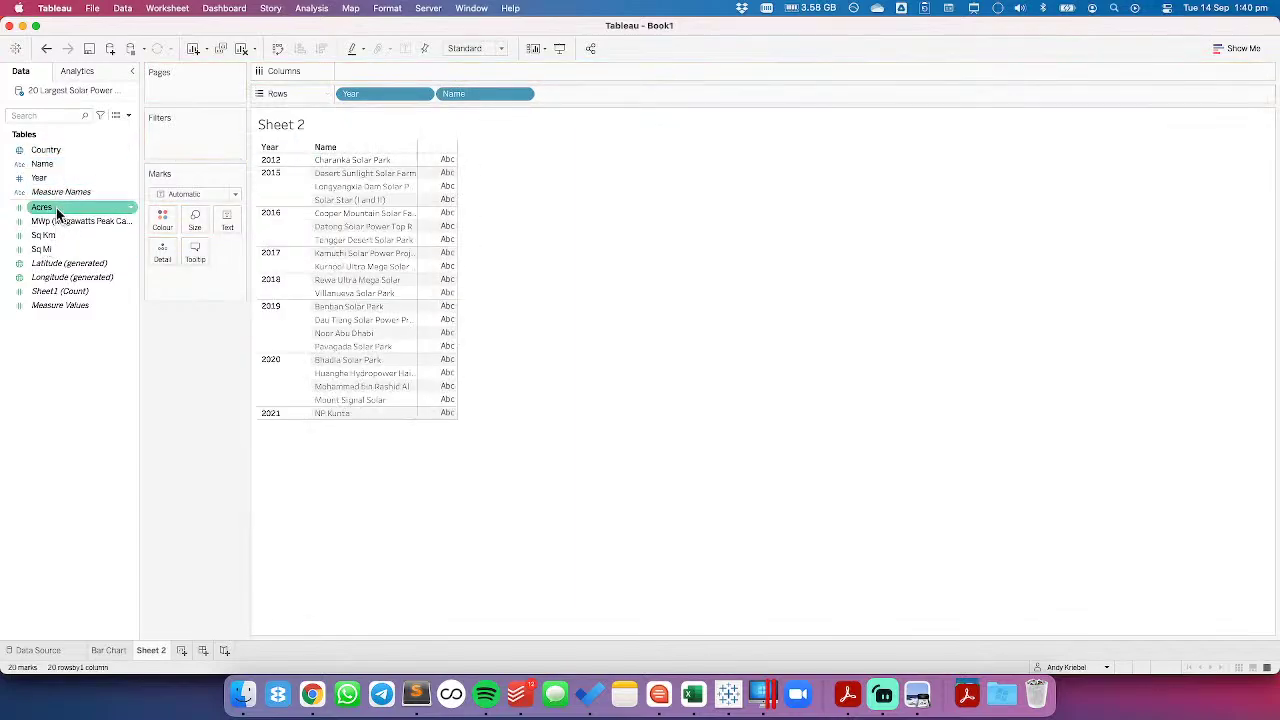
drag(57, 222, 418, 66)
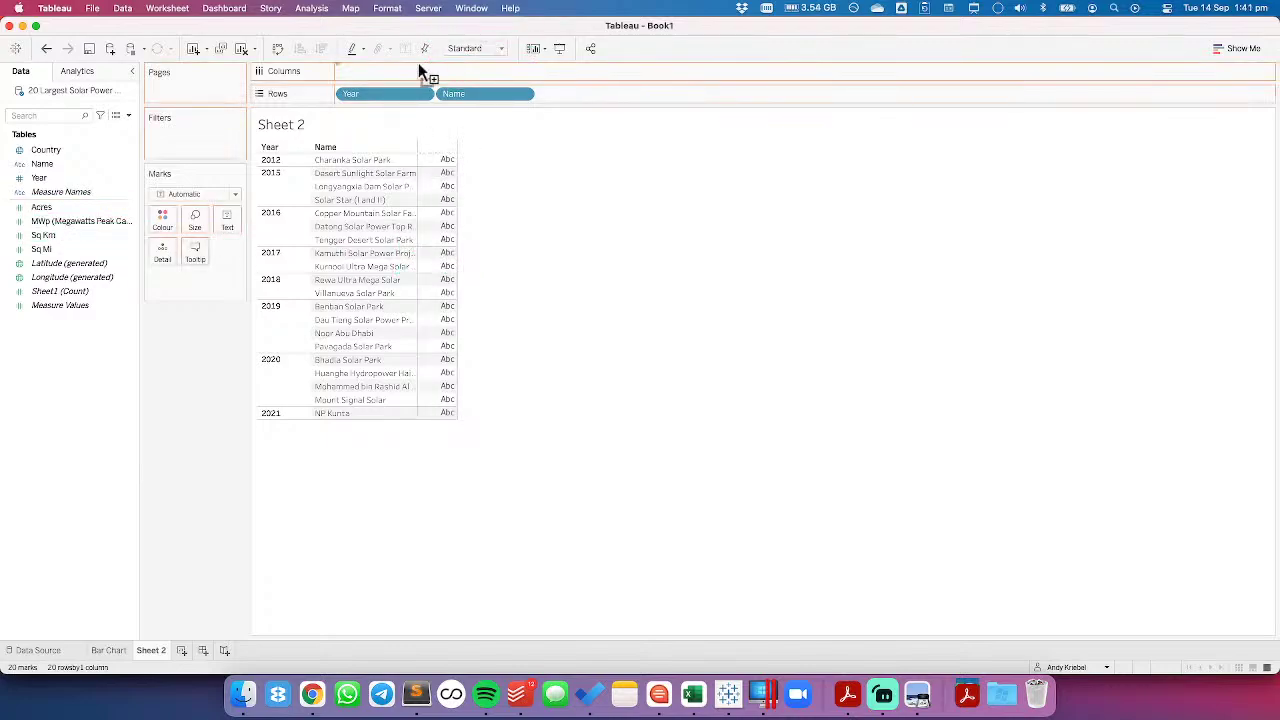
click(323, 50)
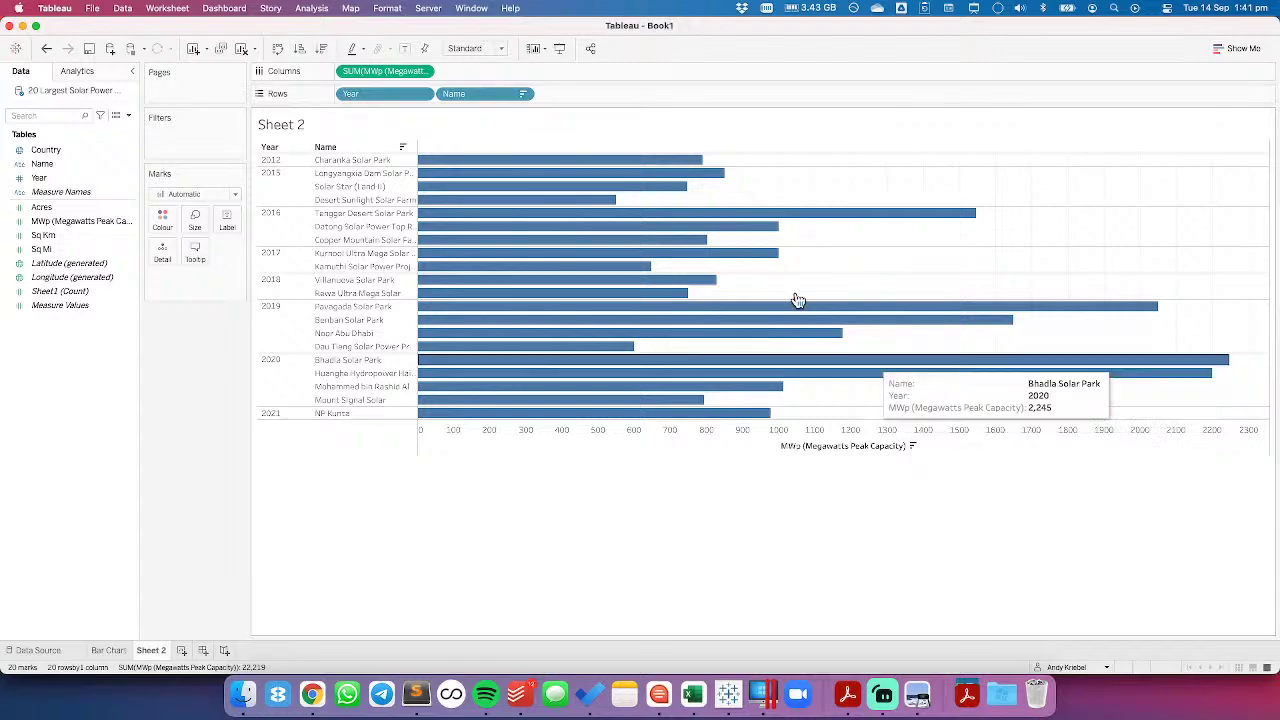
Clear the worksheet and chart the megawatts peak capacity by Country and Name, sorting the power plants in descending order
click(245, 50)
drag(86, 150, 405, 100)
drag(84, 170, 501, 96)
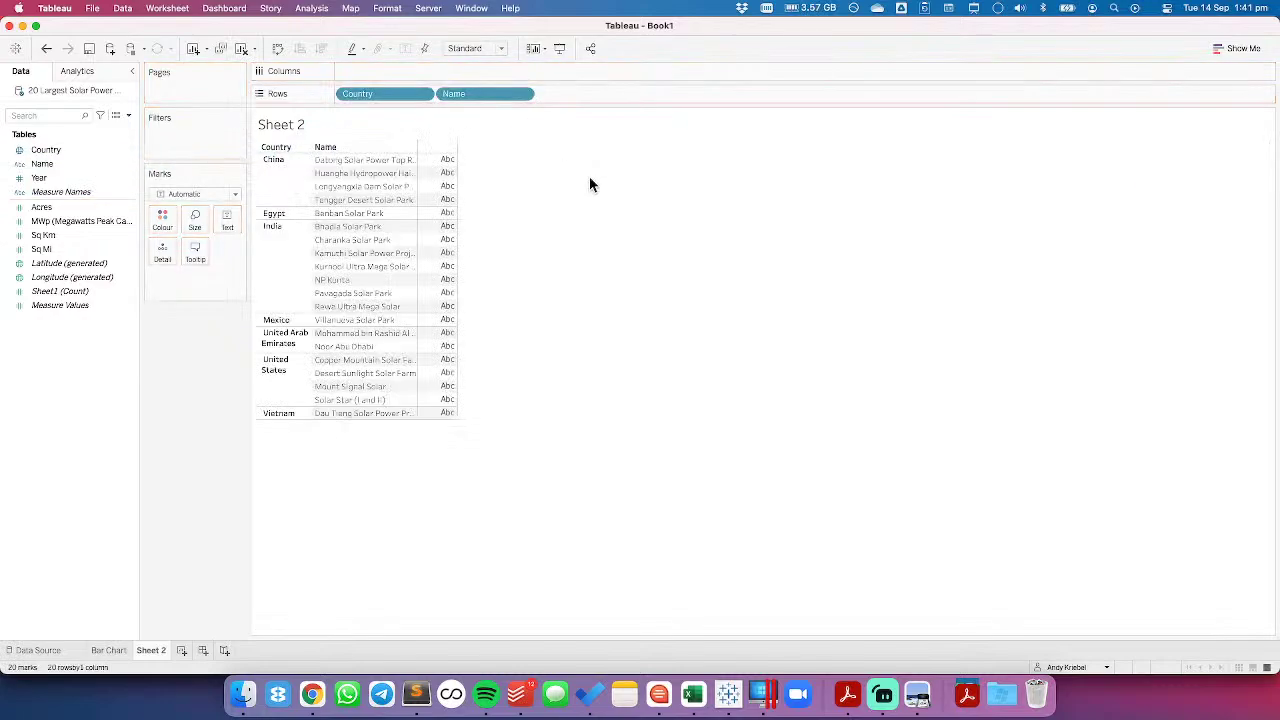
drag(72, 221, 395, 68)
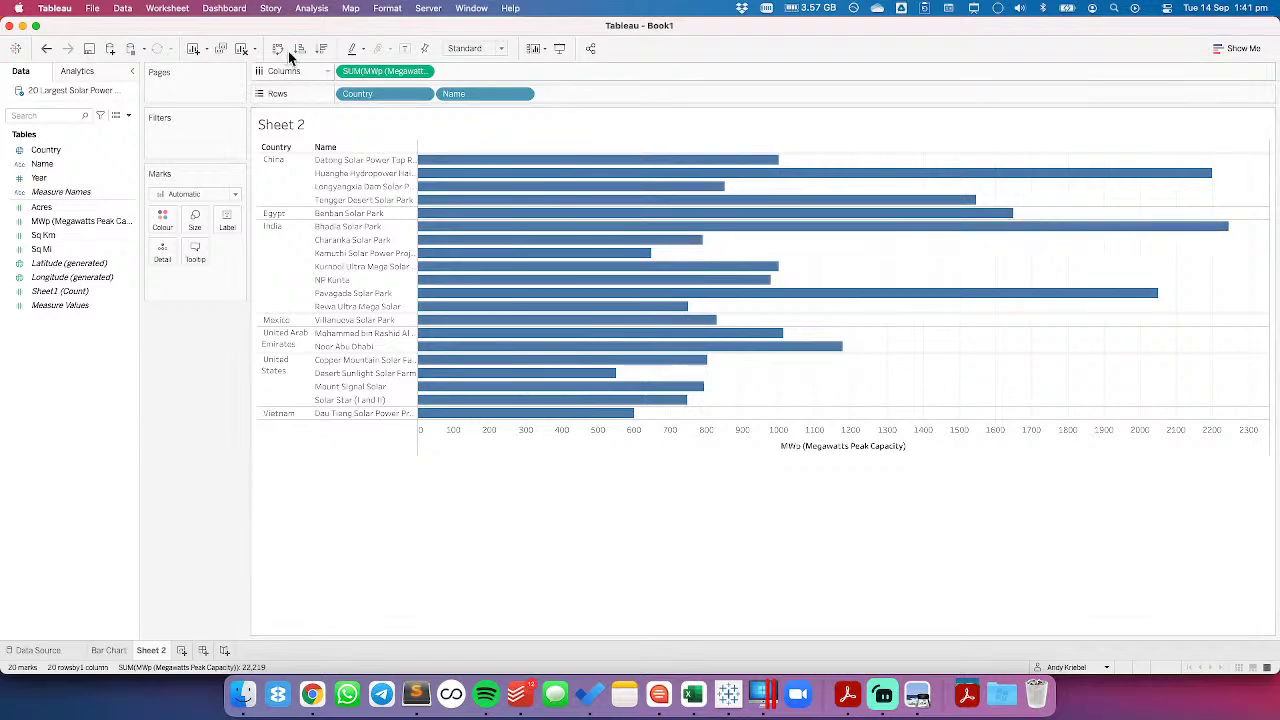
click(324, 47)
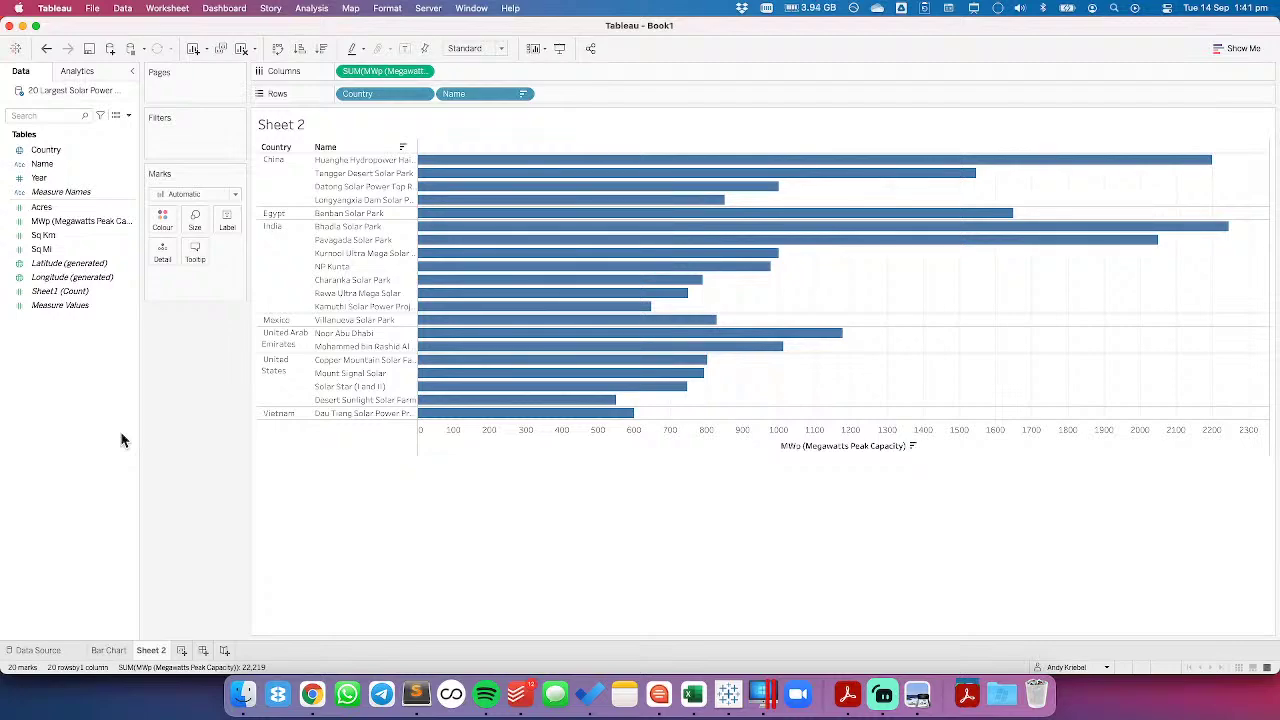
Create a set from the Country field with only China selected
right_click(117, 366)
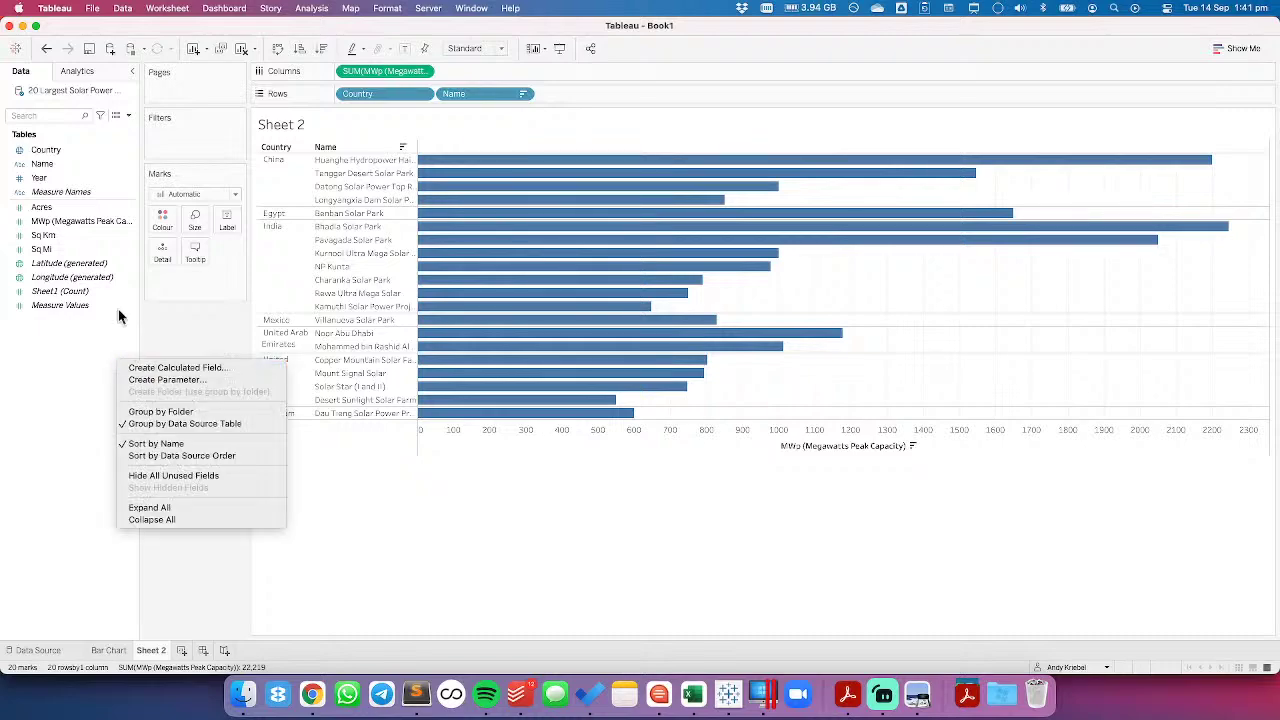
right_click(54, 151)
mouse_move(145, 243)
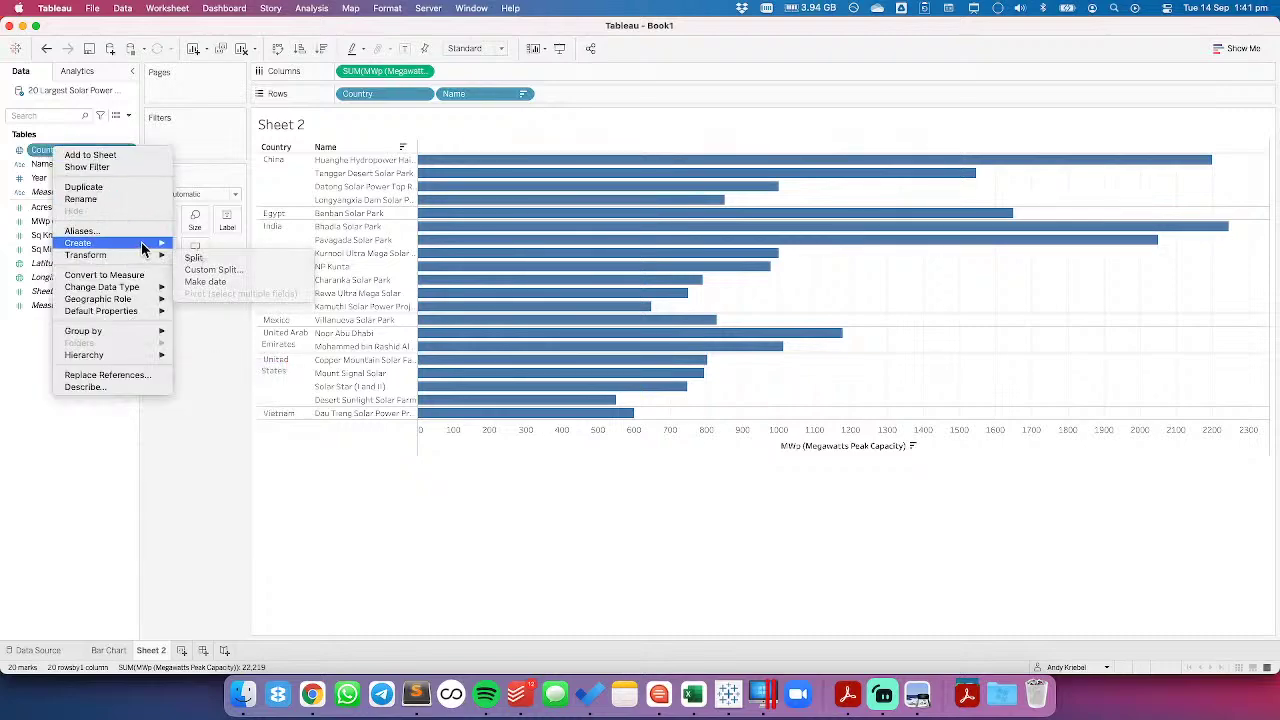
click(193, 269)
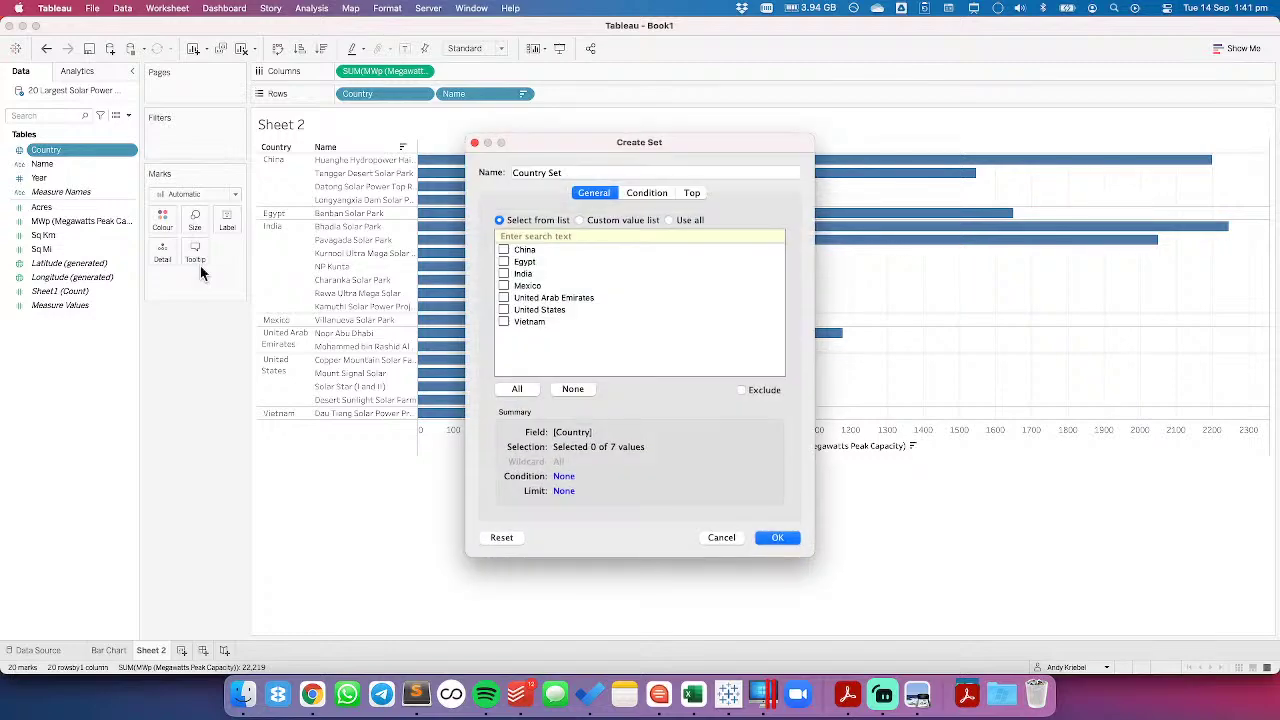
click(504, 250)
click(778, 537)
Create a calculated field named POWER PLANT
right_click(72, 342)
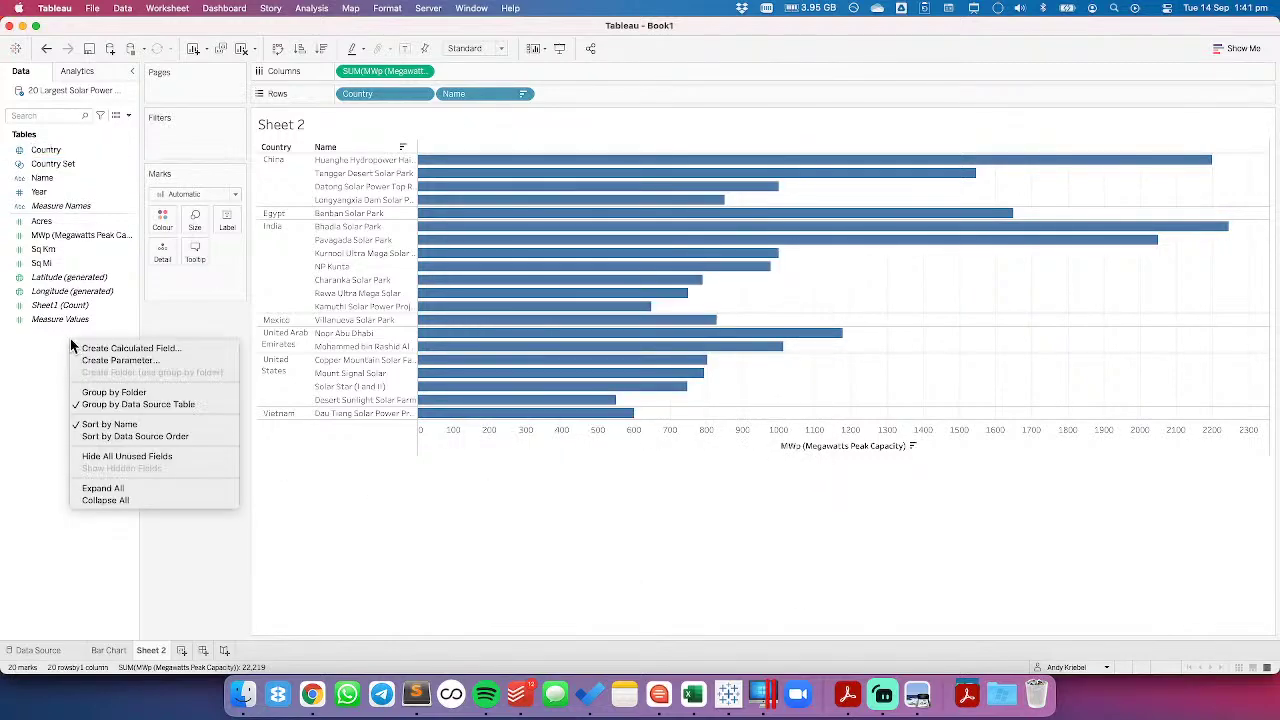
click(108, 350)
text(NAME)
click(286, 404)
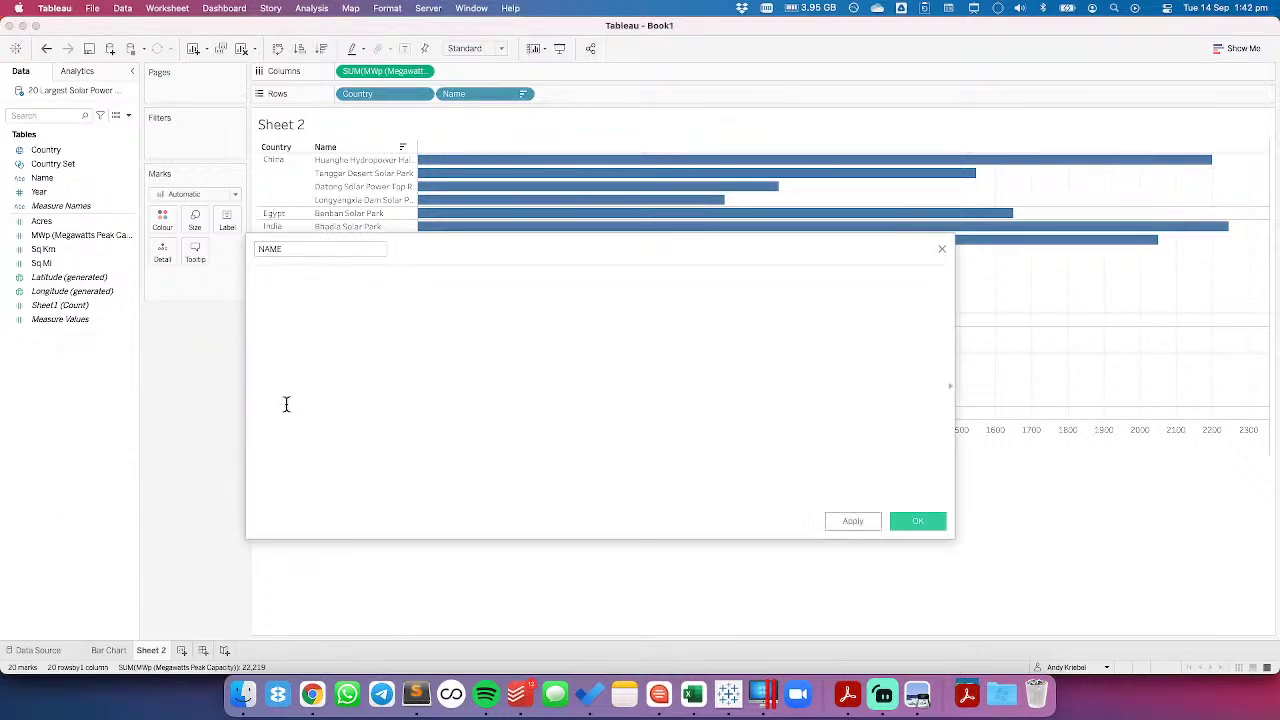
click(288, 249)
text(POWER PLANT)
key(Tab)
Begin the POWER PLANT formula with IF [Country Set] THEN [Name]
text(IF )
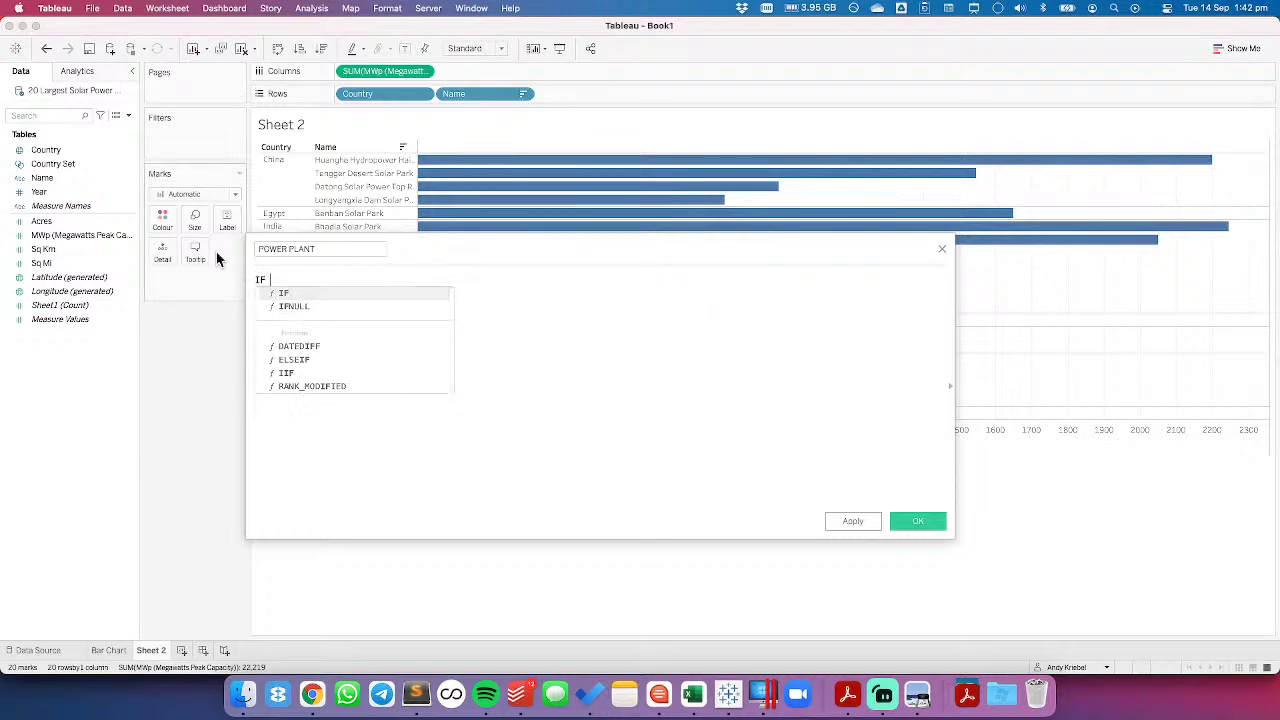
text(cou)
key(Down)
key(Down)
key(Down)
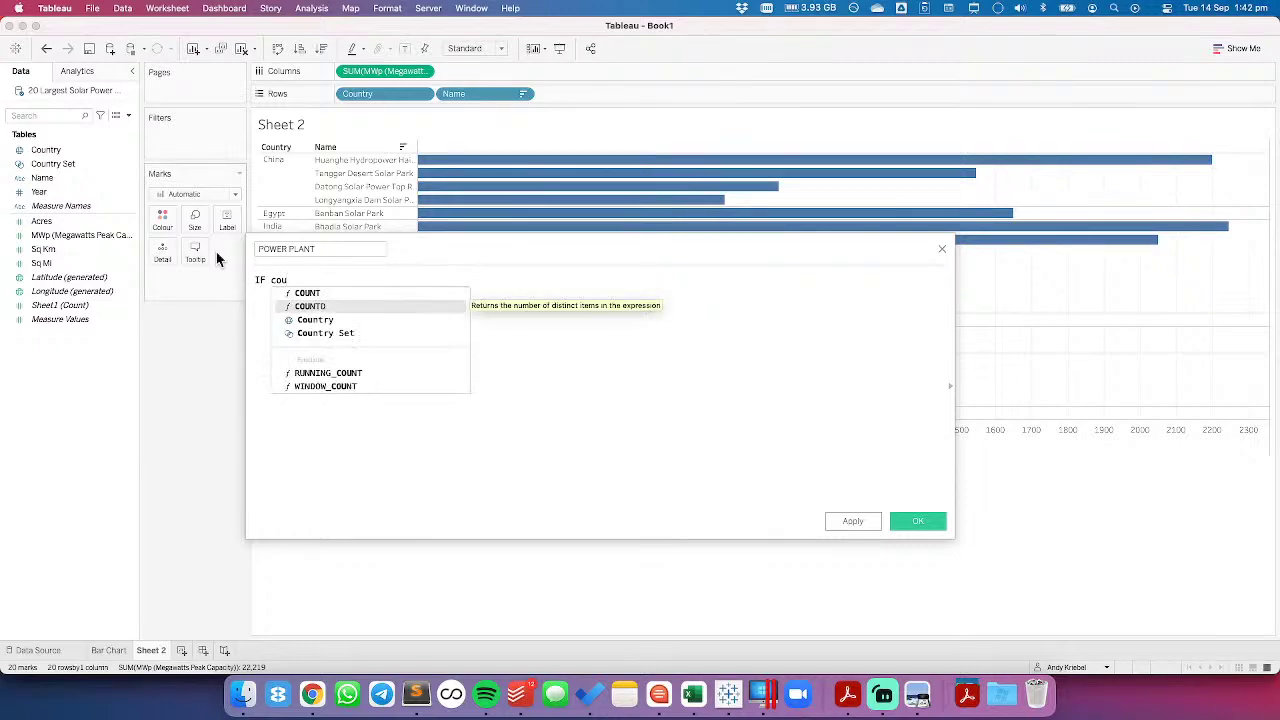
key(Return)
text(THEN nam)
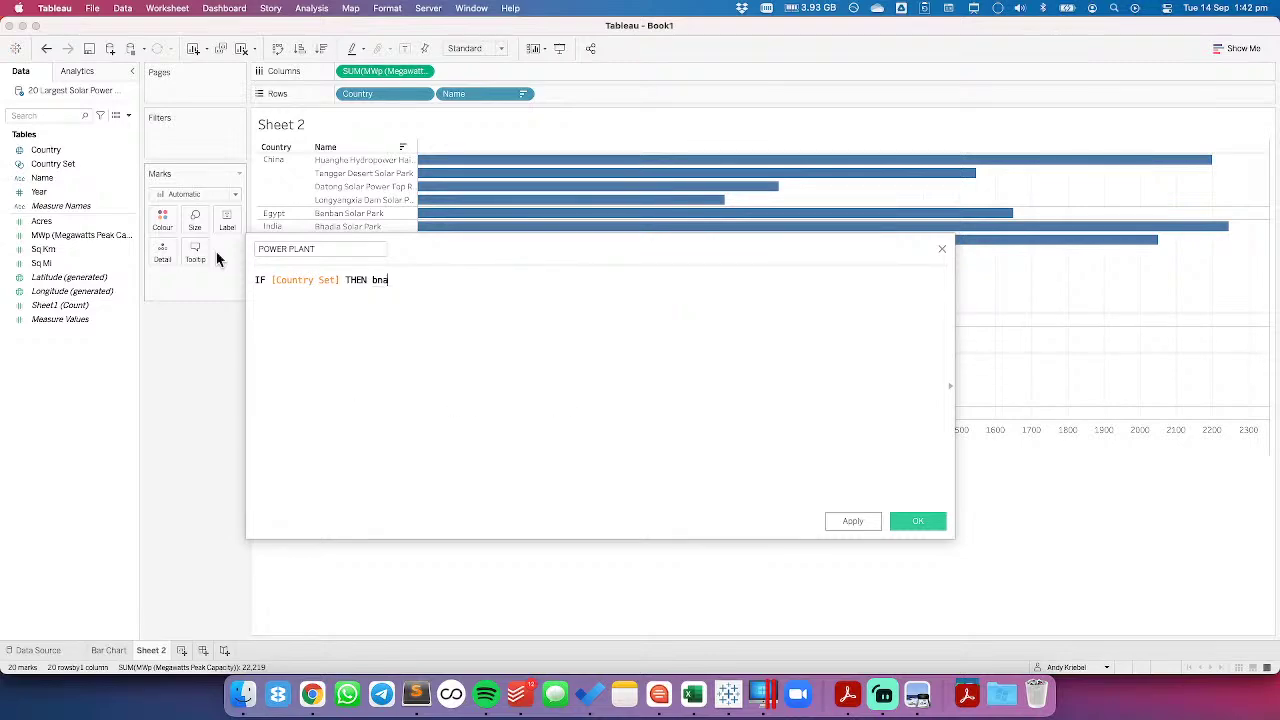
text(e)
key(Return)
Complete the POWER PLANT formula with ELSE "" and END on separate lines, and save the calculated field
key(Return)
text(EKS)
key(BackSpace)
key(BackSpace)
key(BackSpace)
text(ELSE "")
key(Return)
text(END)
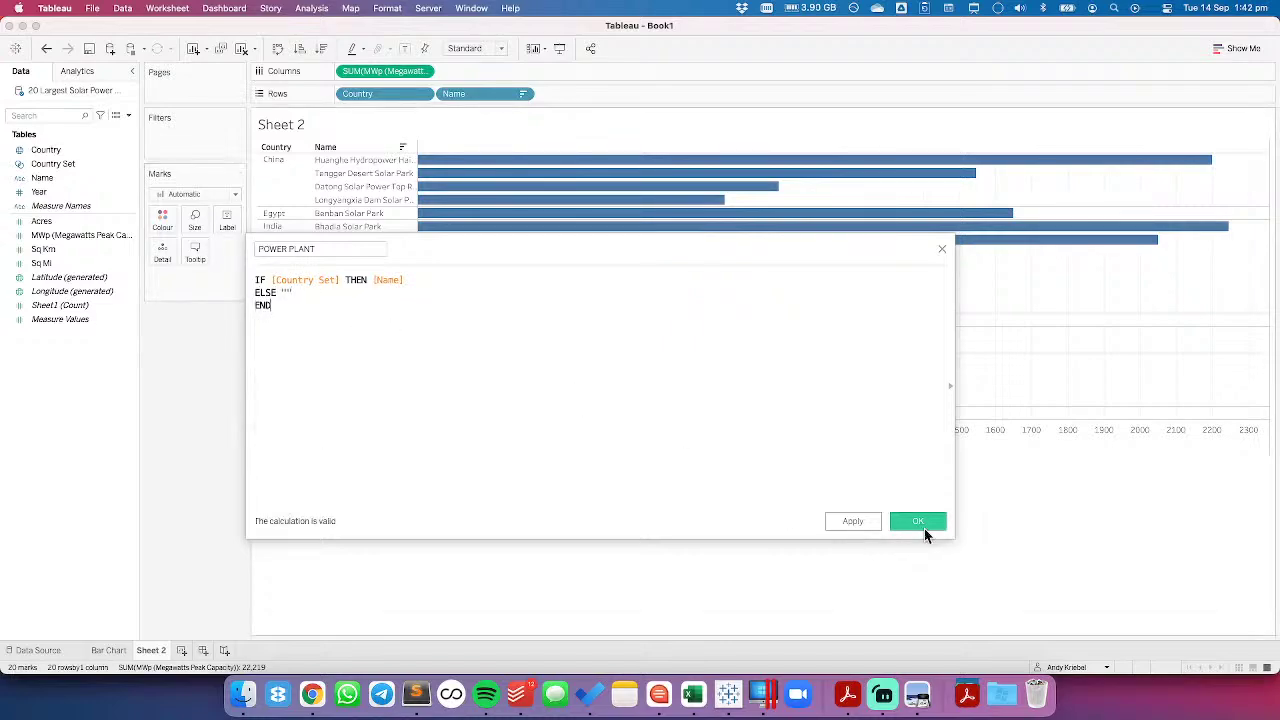
click(921, 523)
Add POWER PLANT to the rows after Country and remove Name from the view
drag(52, 196, 590, 96)
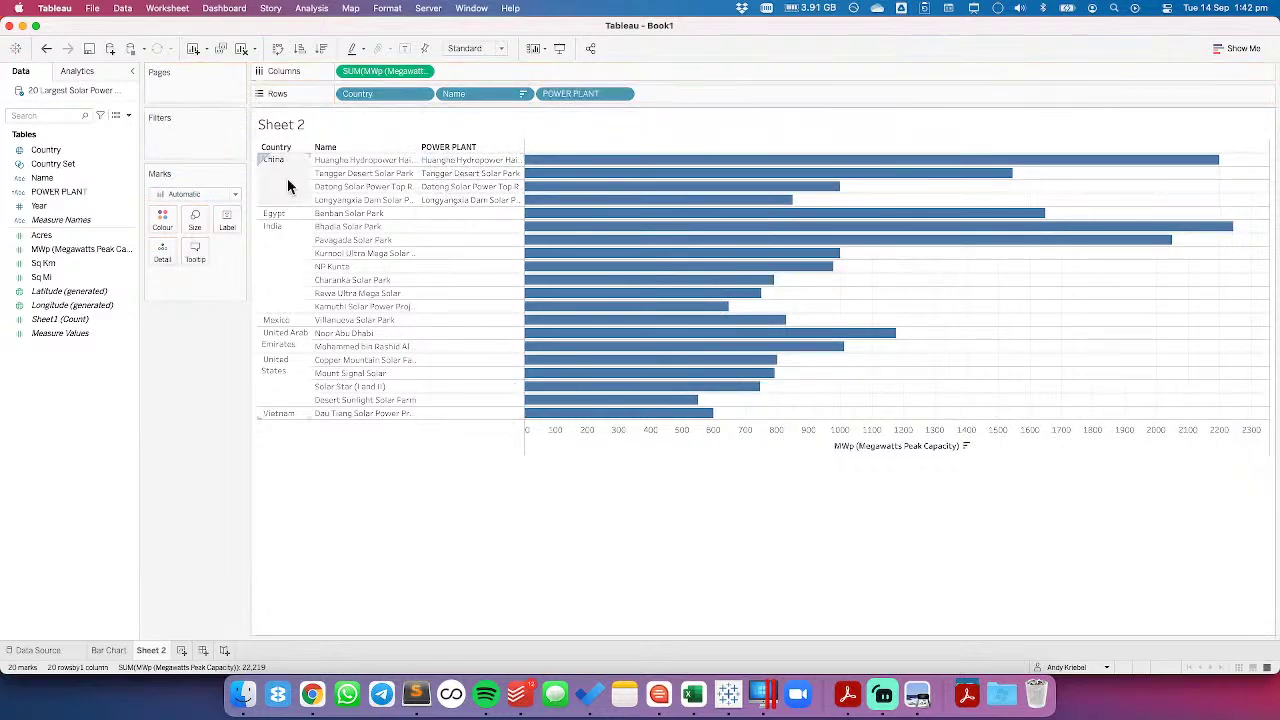
drag(475, 92, 425, 37)
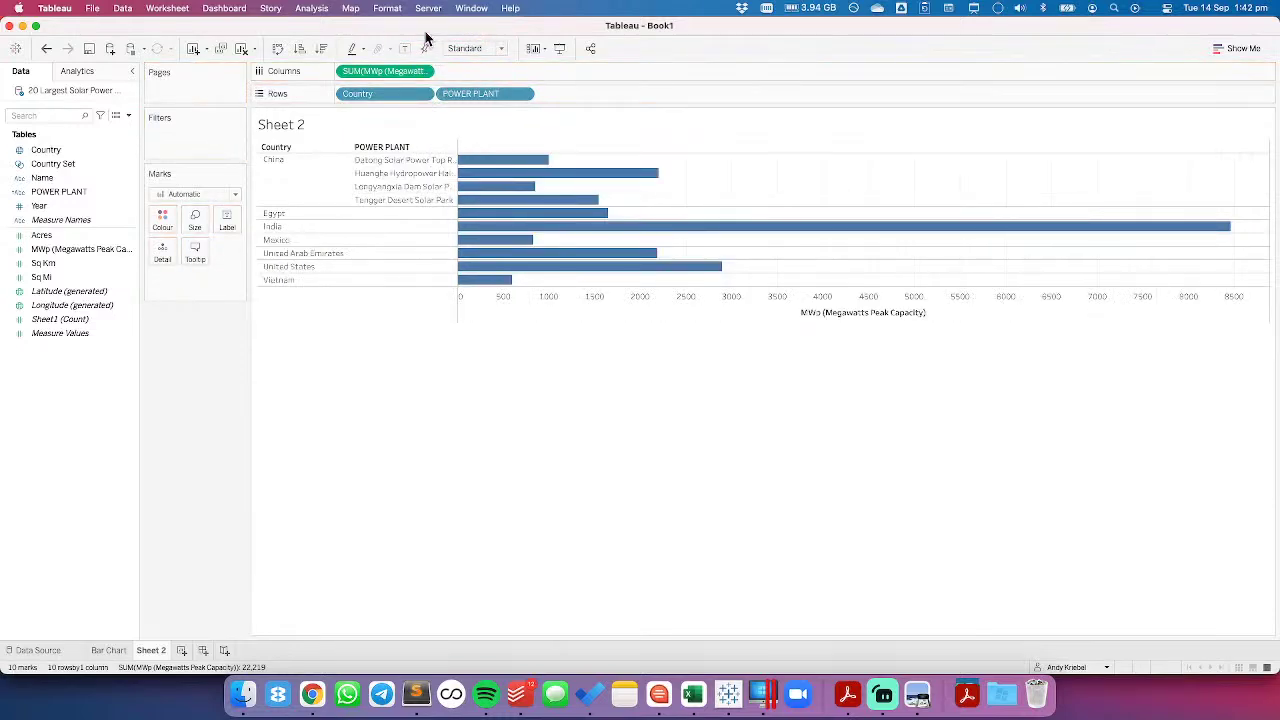
Add a set action named Update Country Set that runs on select, assigns values to Country Set and removes all values when the selection is cleared
click(180, 9)
click(168, 101)
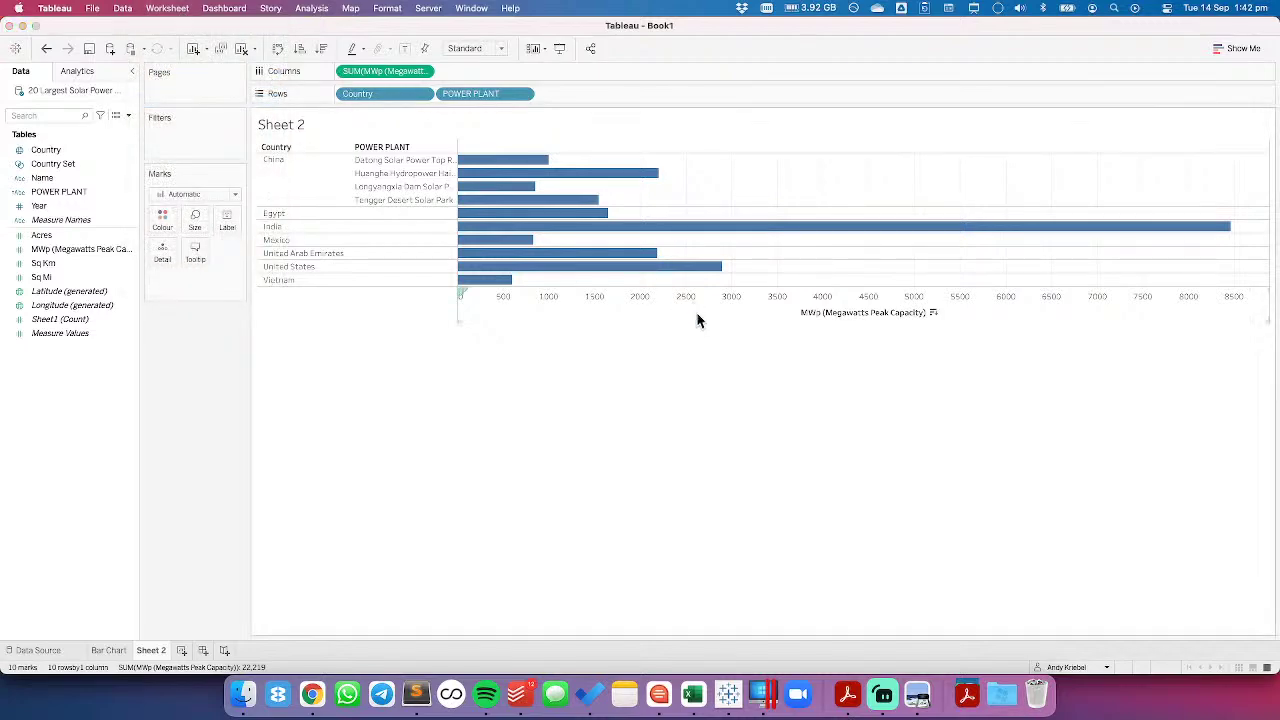
click(520, 392)
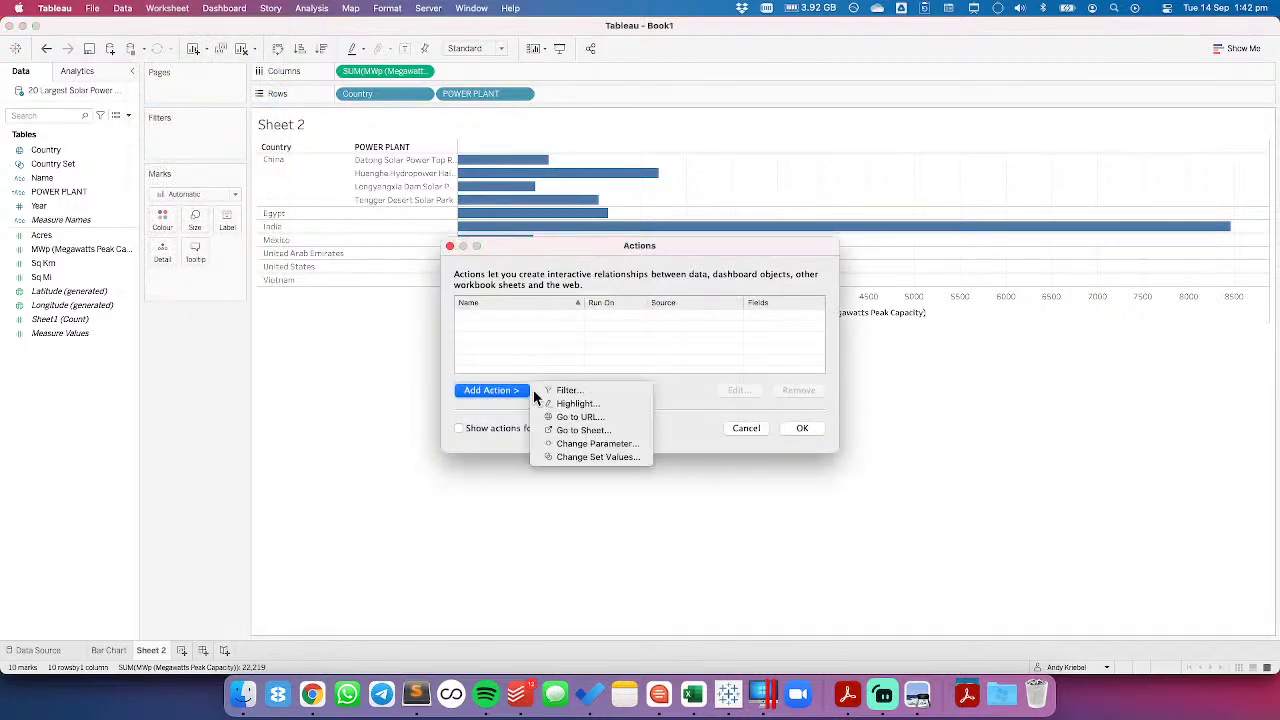
click(583, 458)
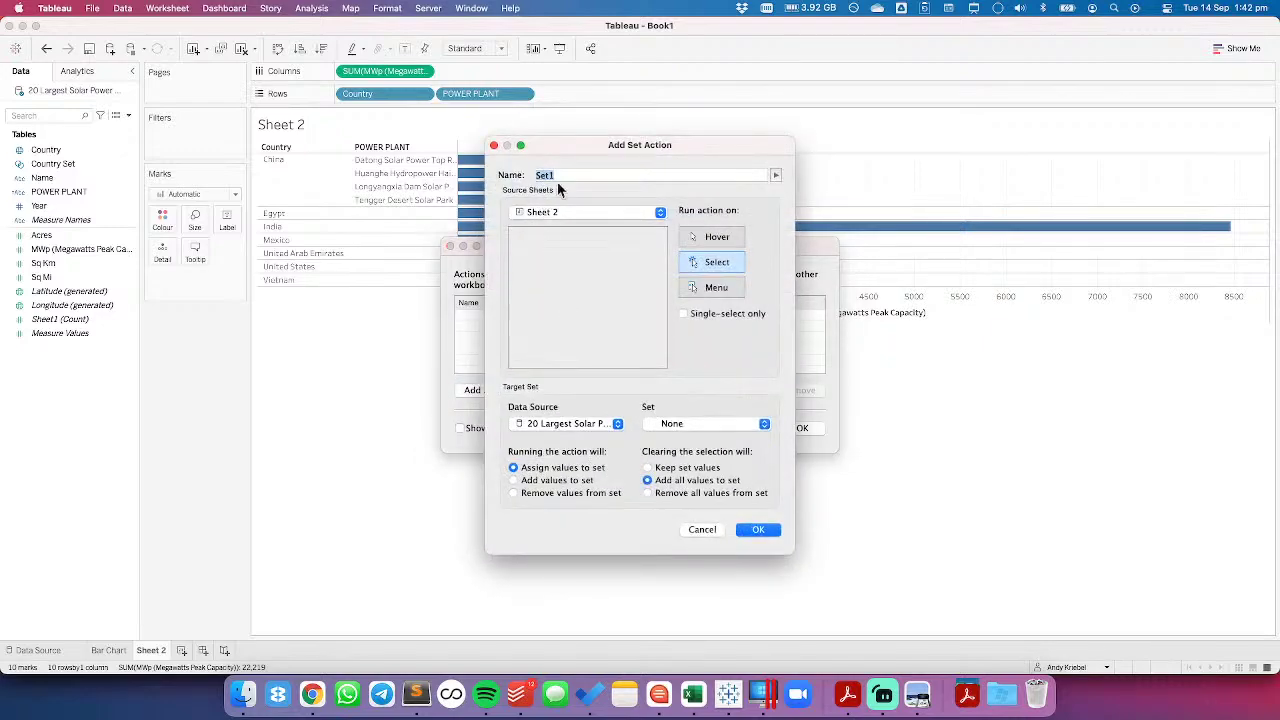
text(Update Country)
click(678, 425)
click(684, 440)
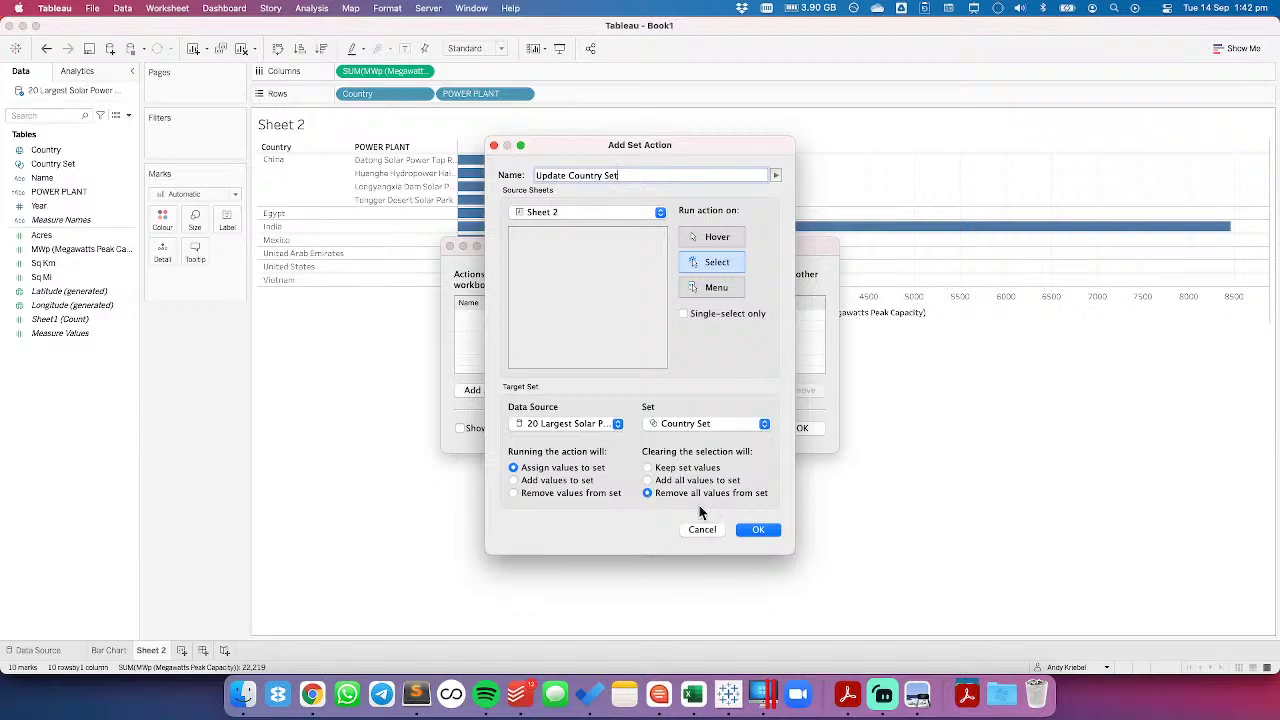
click(759, 530)
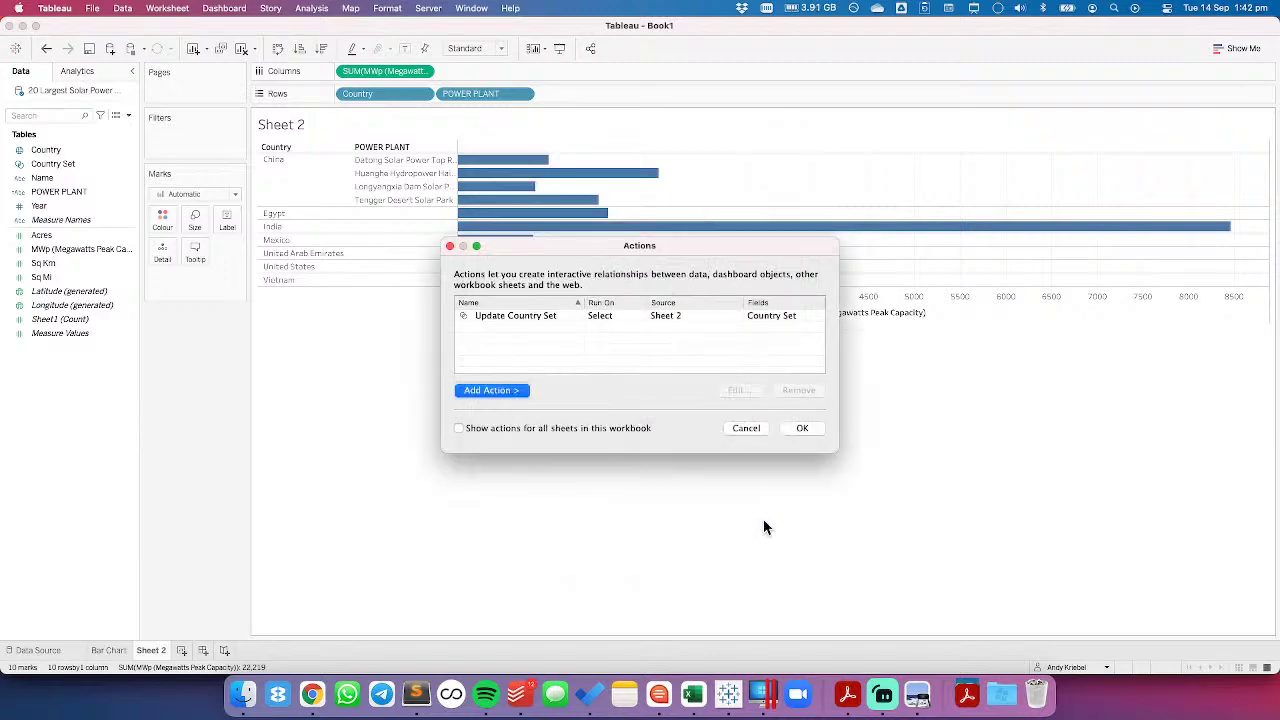
click(802, 429)
Change the megawatts aggregation to average and sort the power plants in descending order
mouse_move(848, 237)
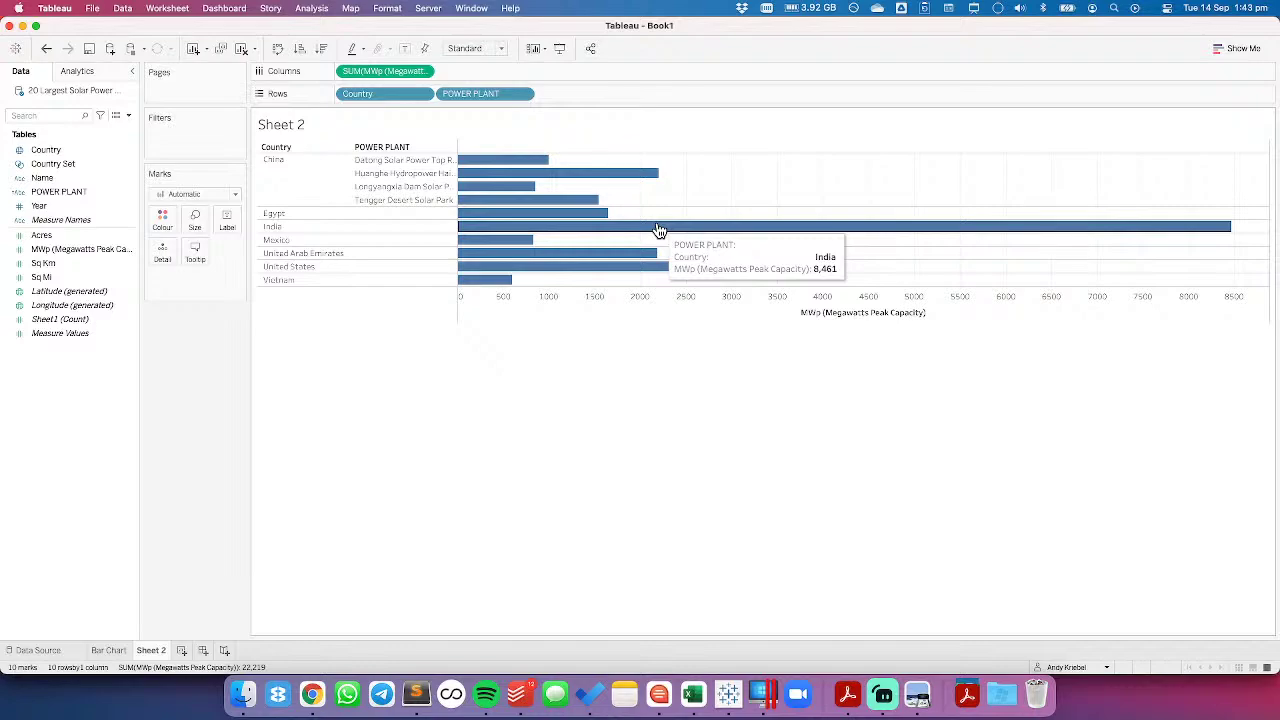
click(423, 71)
mouse_move(430, 195)
click(508, 209)
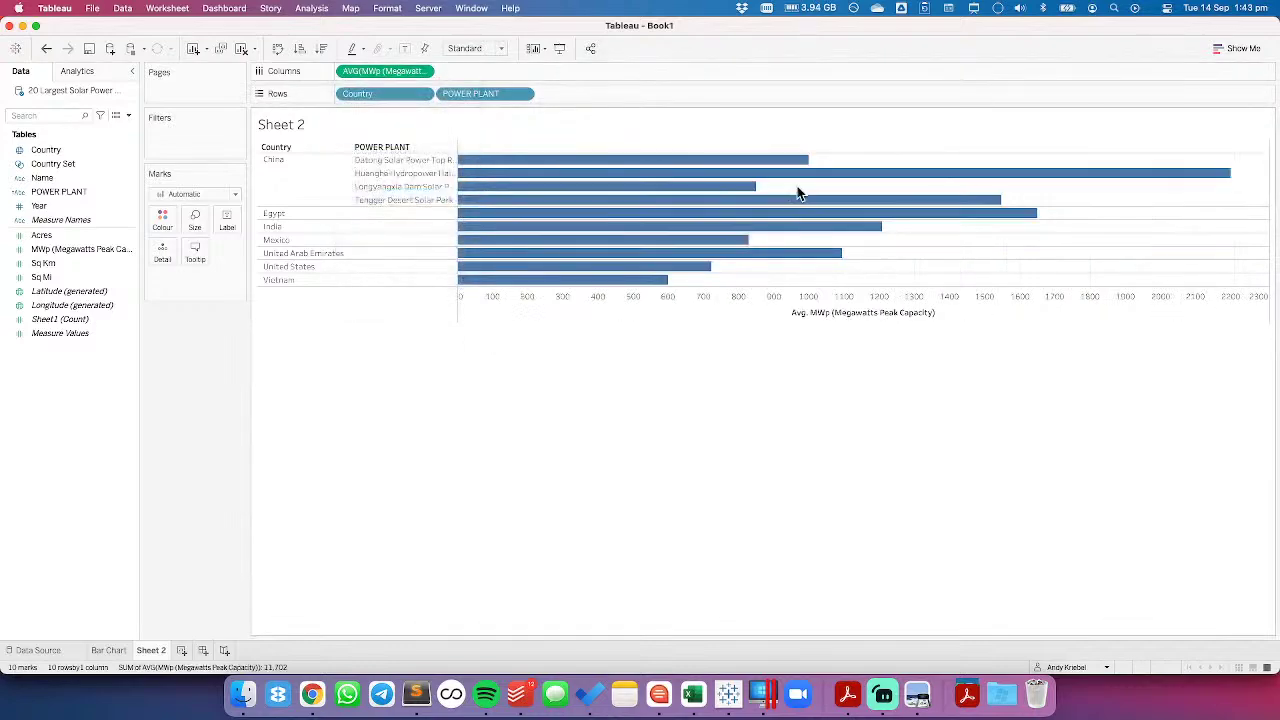
click(322, 48)
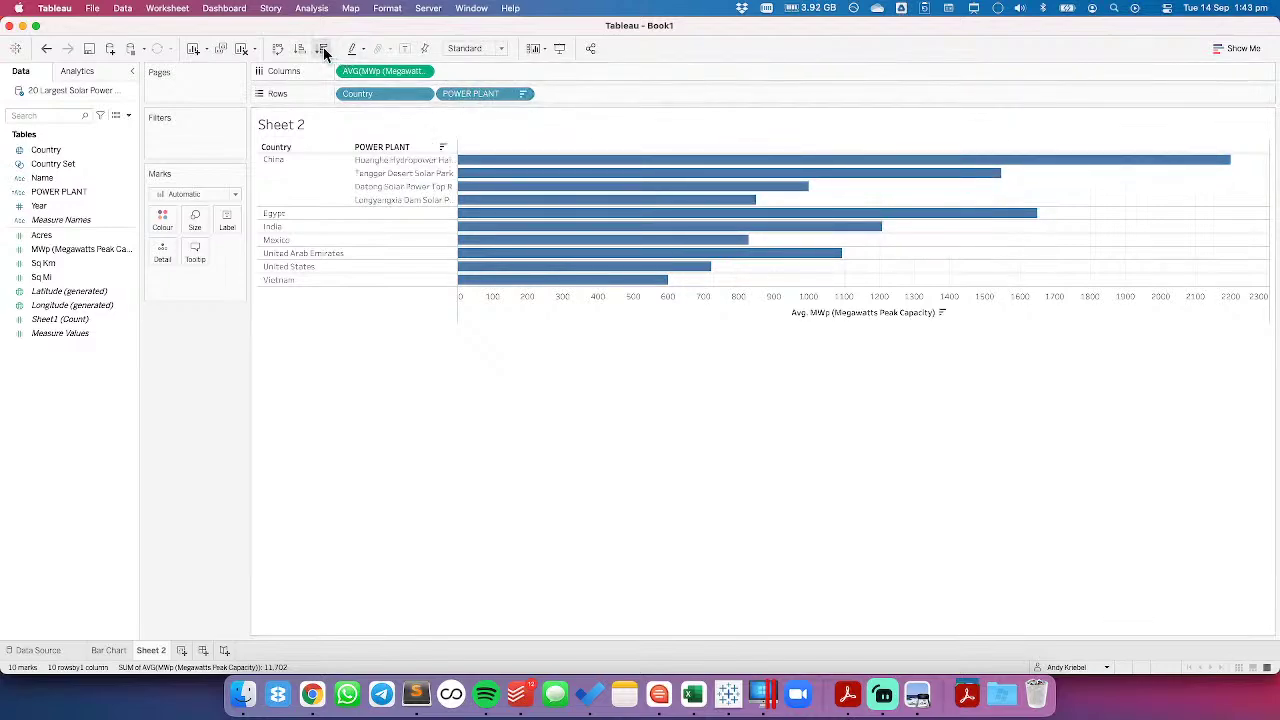
Test the set action by selecting and deselecting Egypt, selecting Mexico and United Arab Emirates, and clearing the selection
click(285, 215)
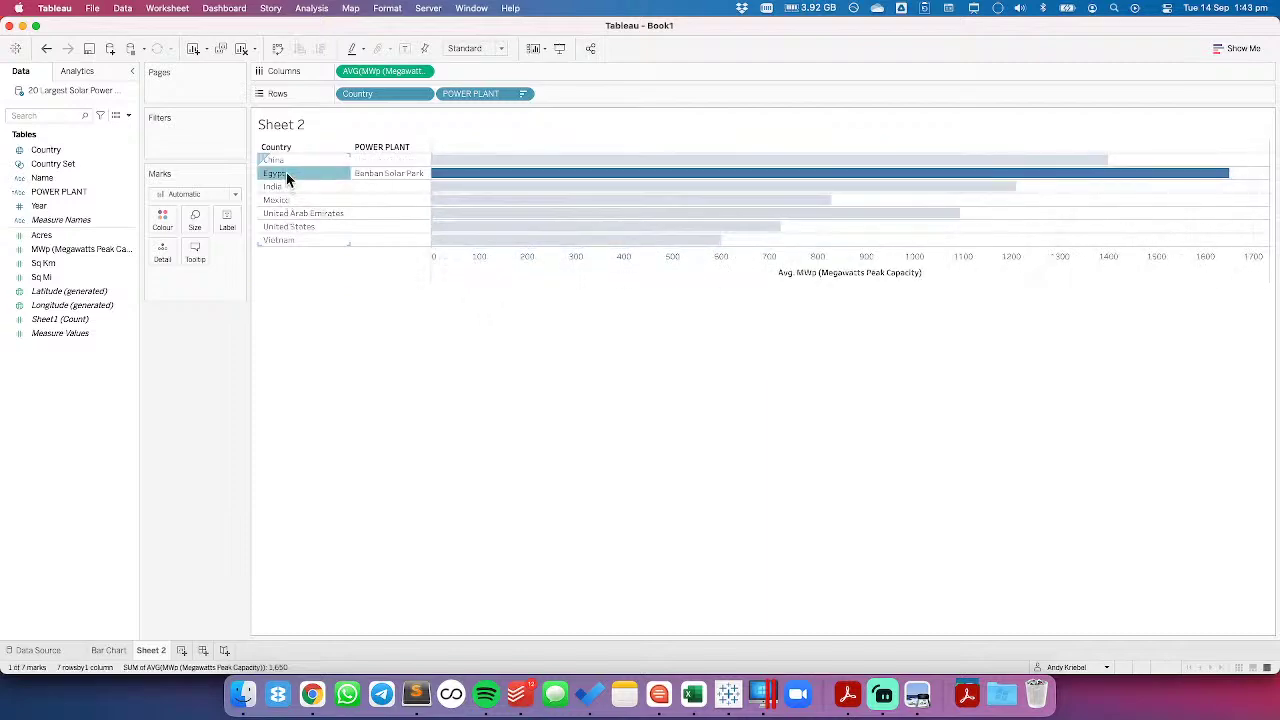
click(286, 172)
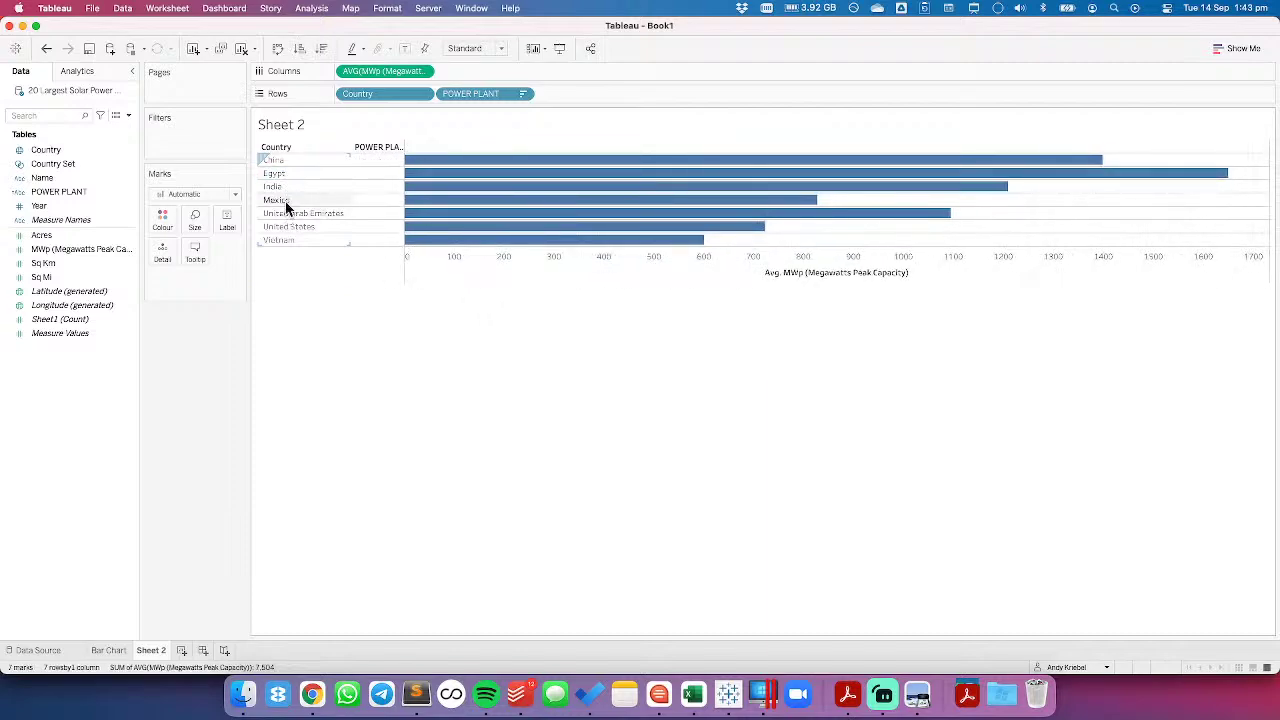
click(285, 201)
click(288, 216)
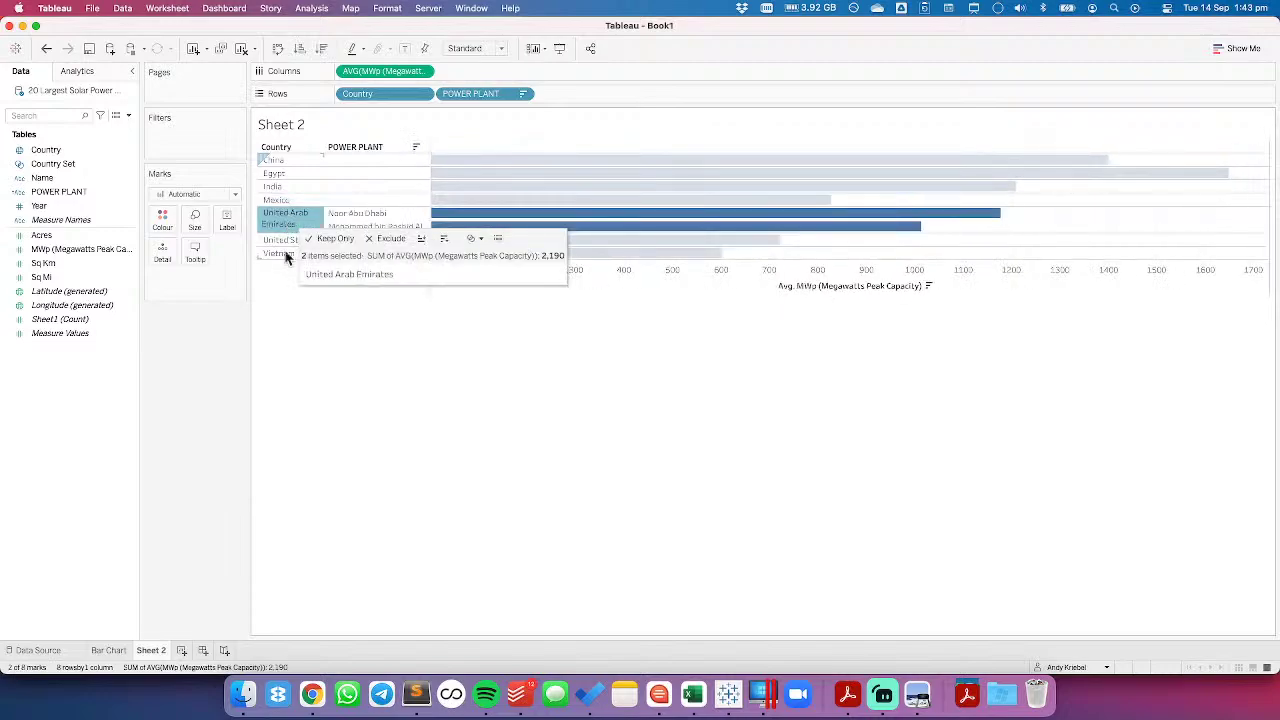
click(303, 337)
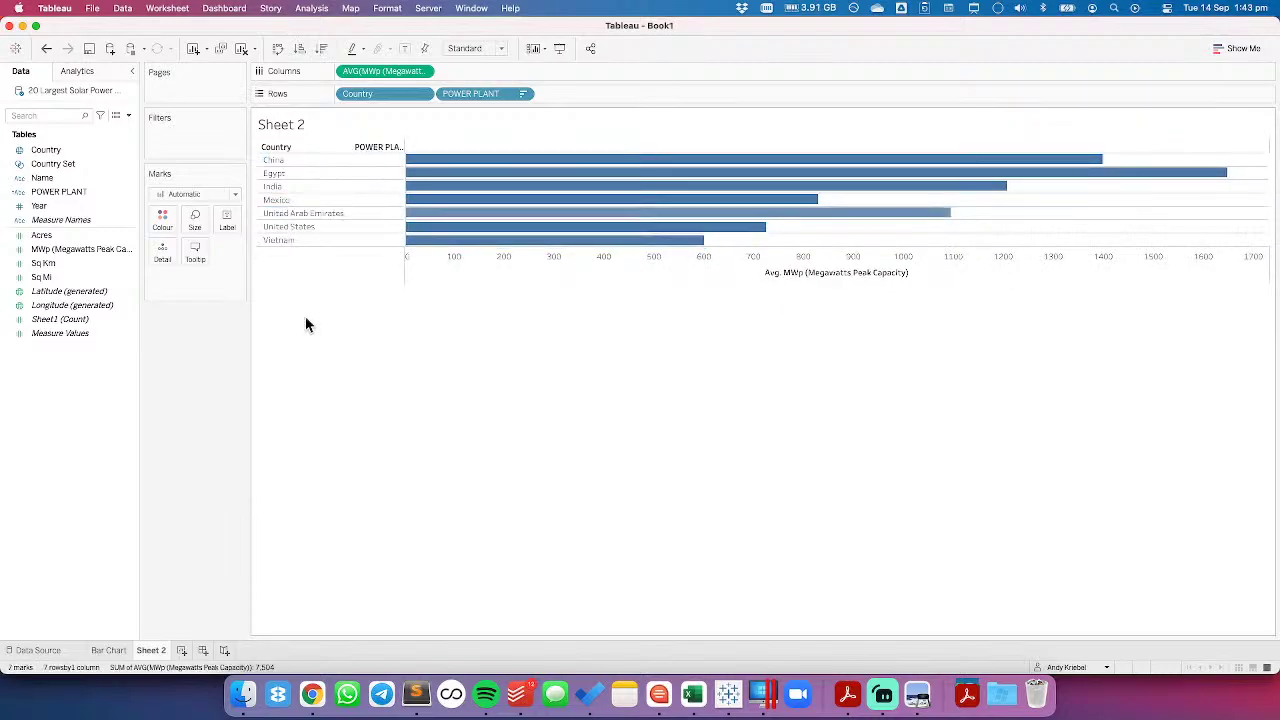
Expand China's power plants, widen the POWER PLANT column to fit the full names, and slightly widen the Country column
click(282, 161)
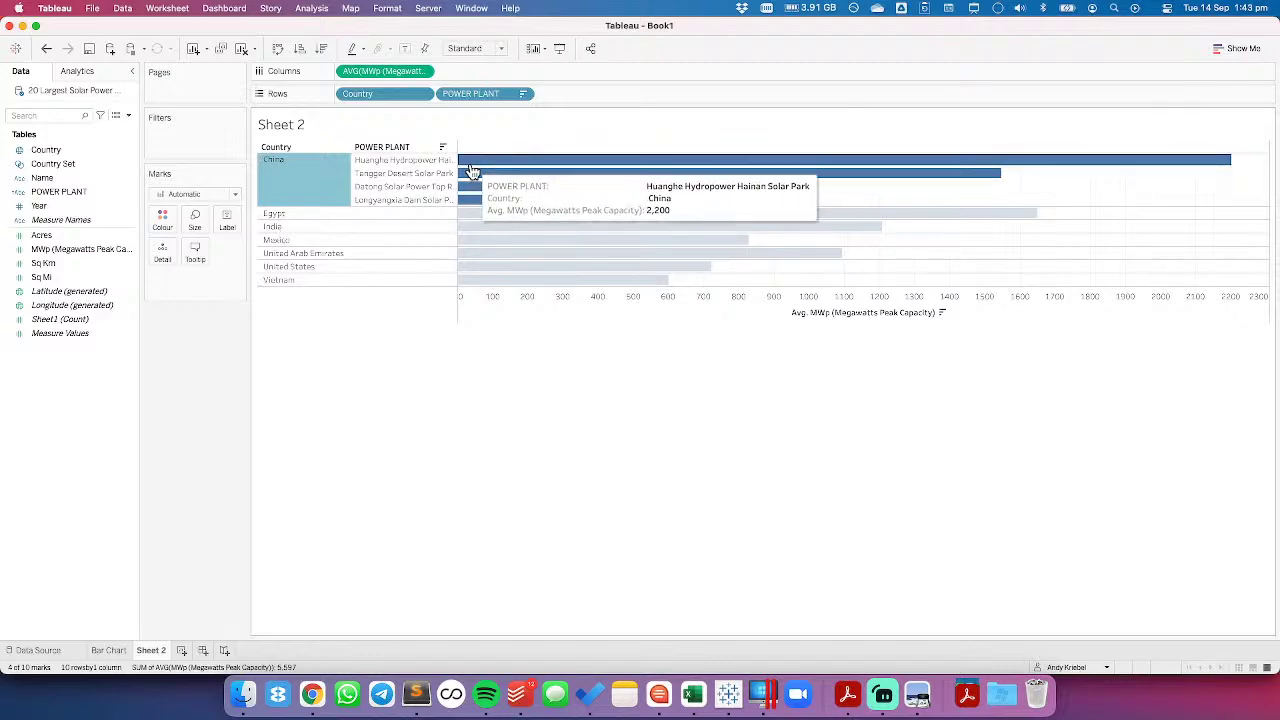
drag(458, 166, 517, 167)
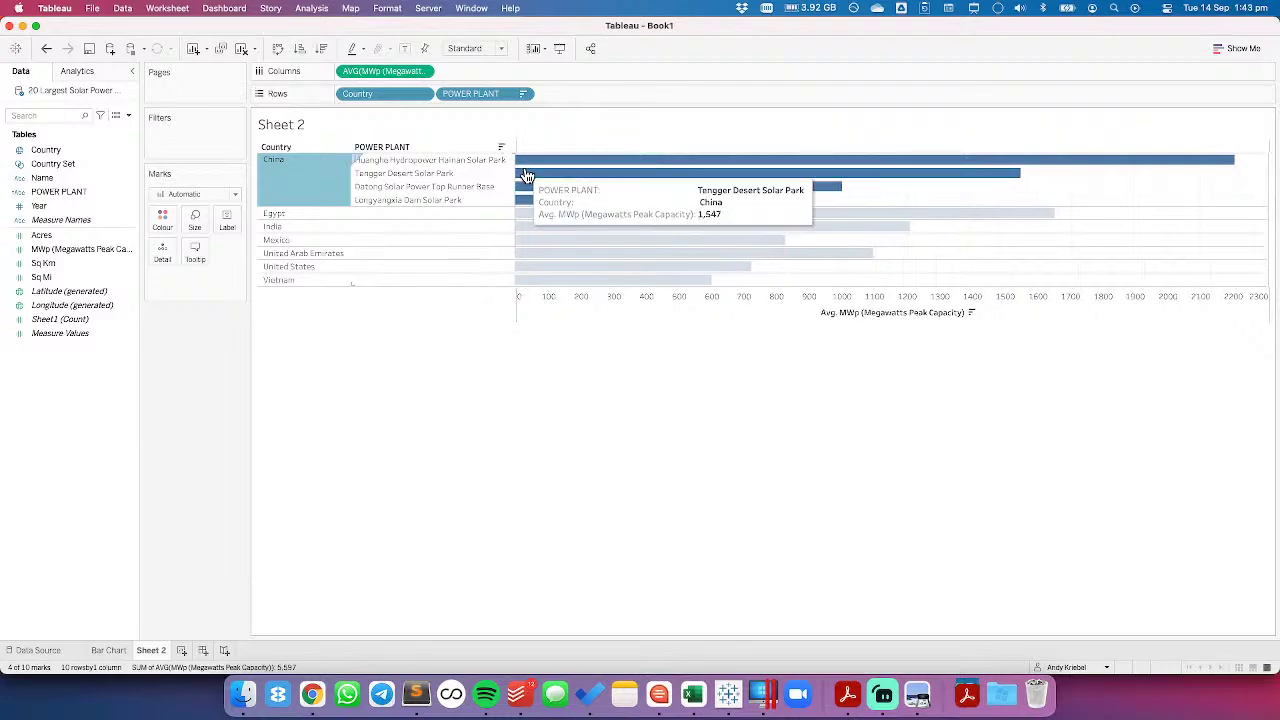
click(315, 216)
drag(352, 213, 355, 213)
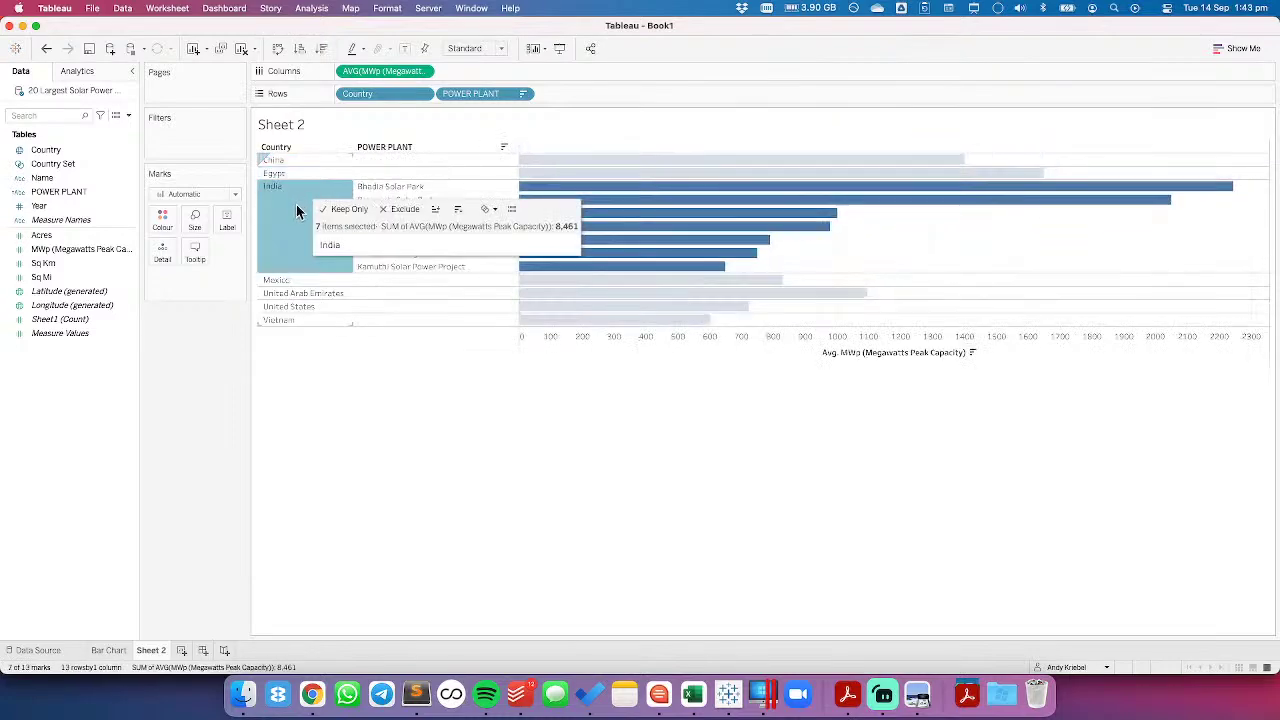
Test the set action by selecting Mexico, undoing once, expanding United States, reselecting Mexico and clearing the selection
click(276, 281)
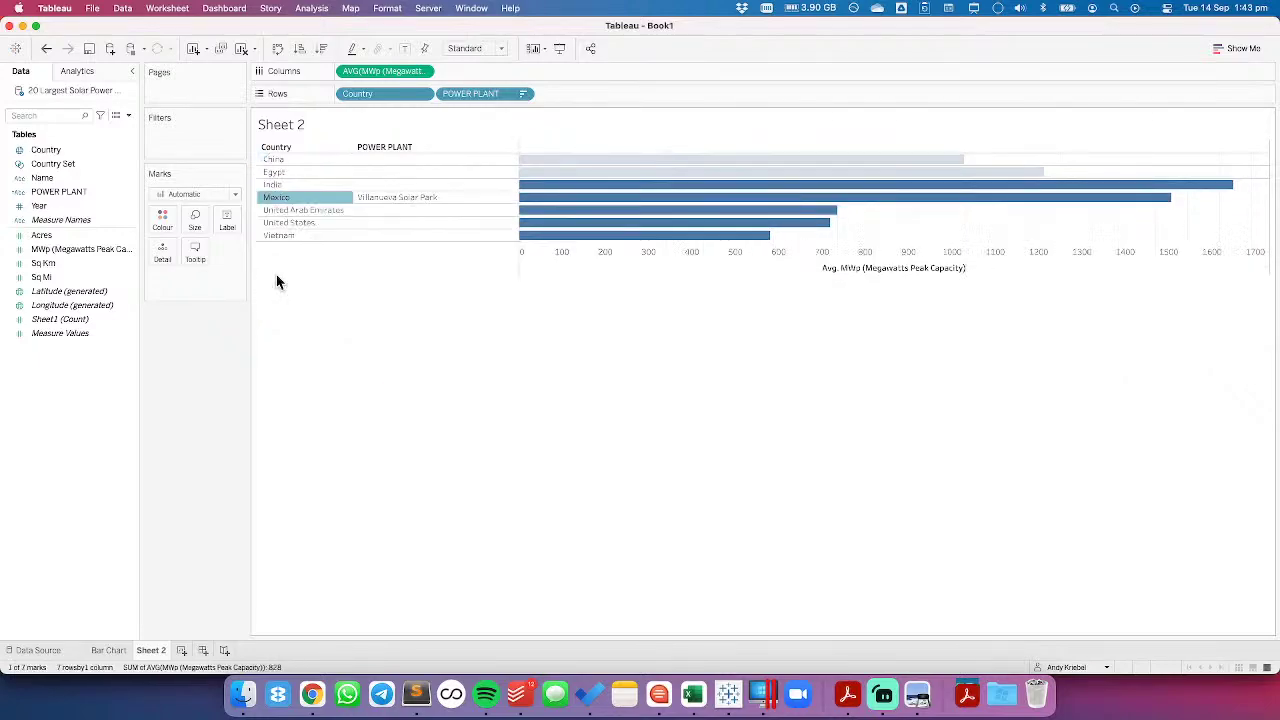
click(46, 48)
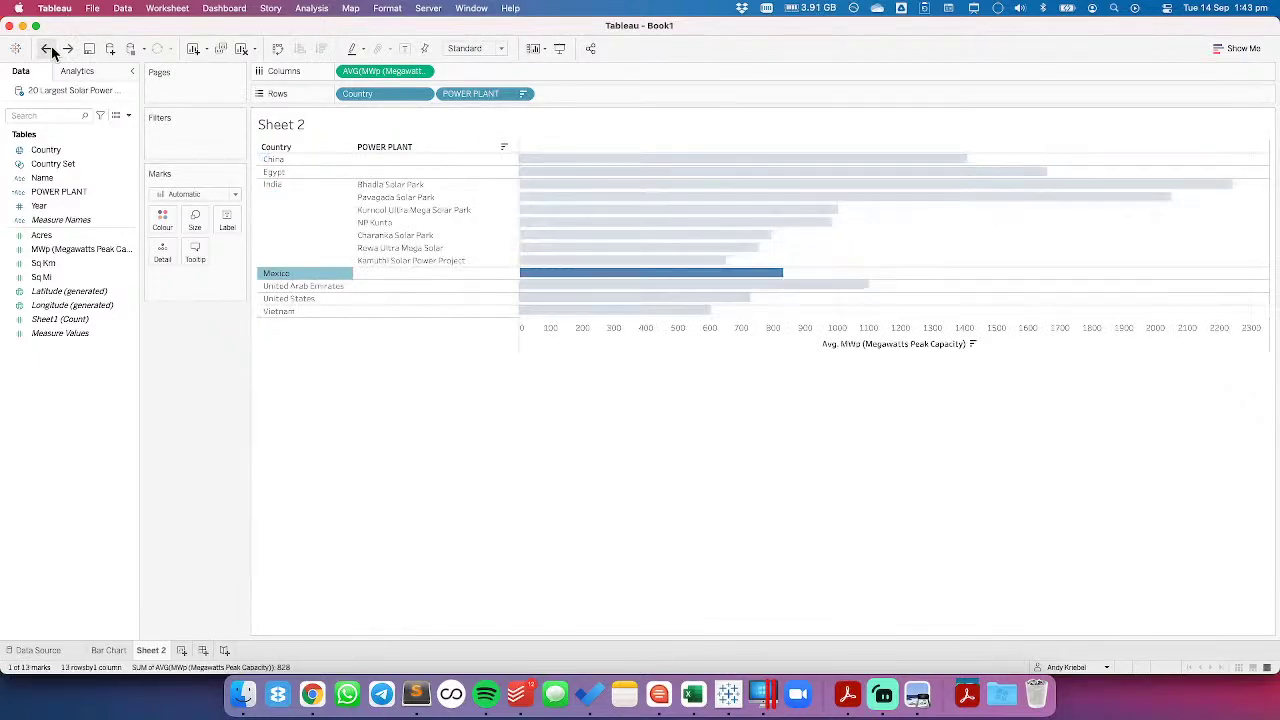
click(289, 286)
click(291, 237)
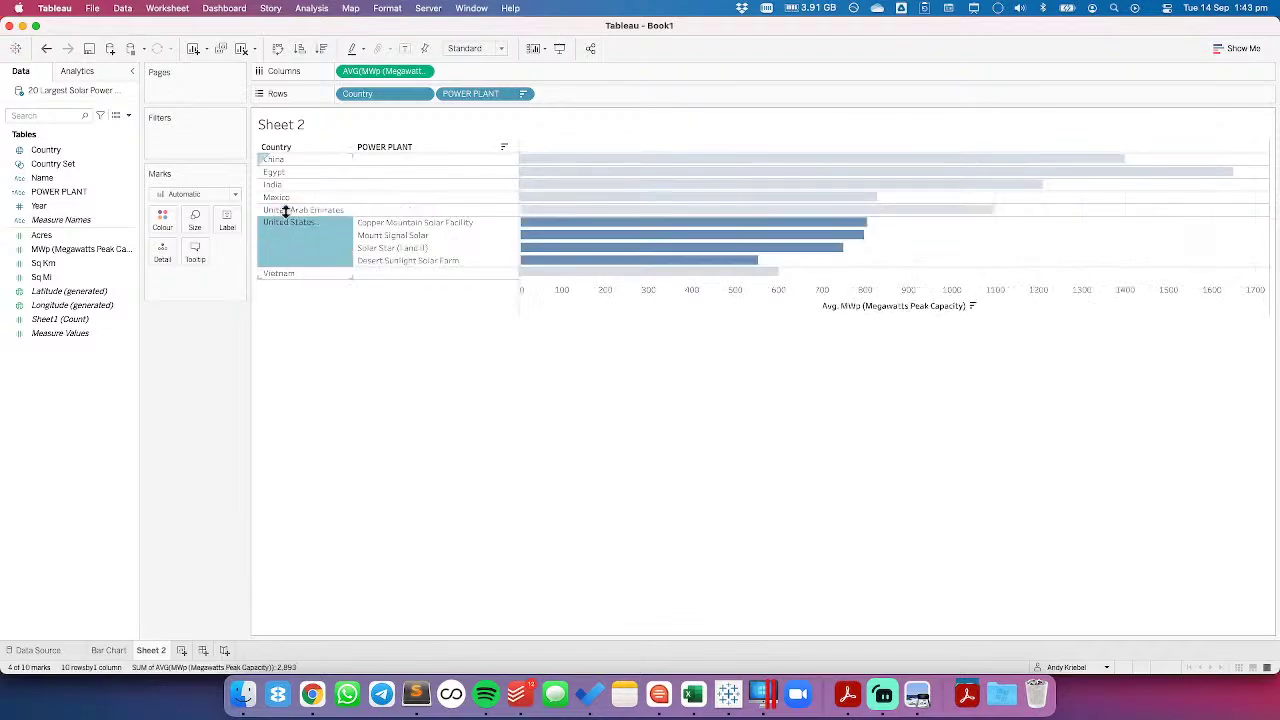
click(283, 197)
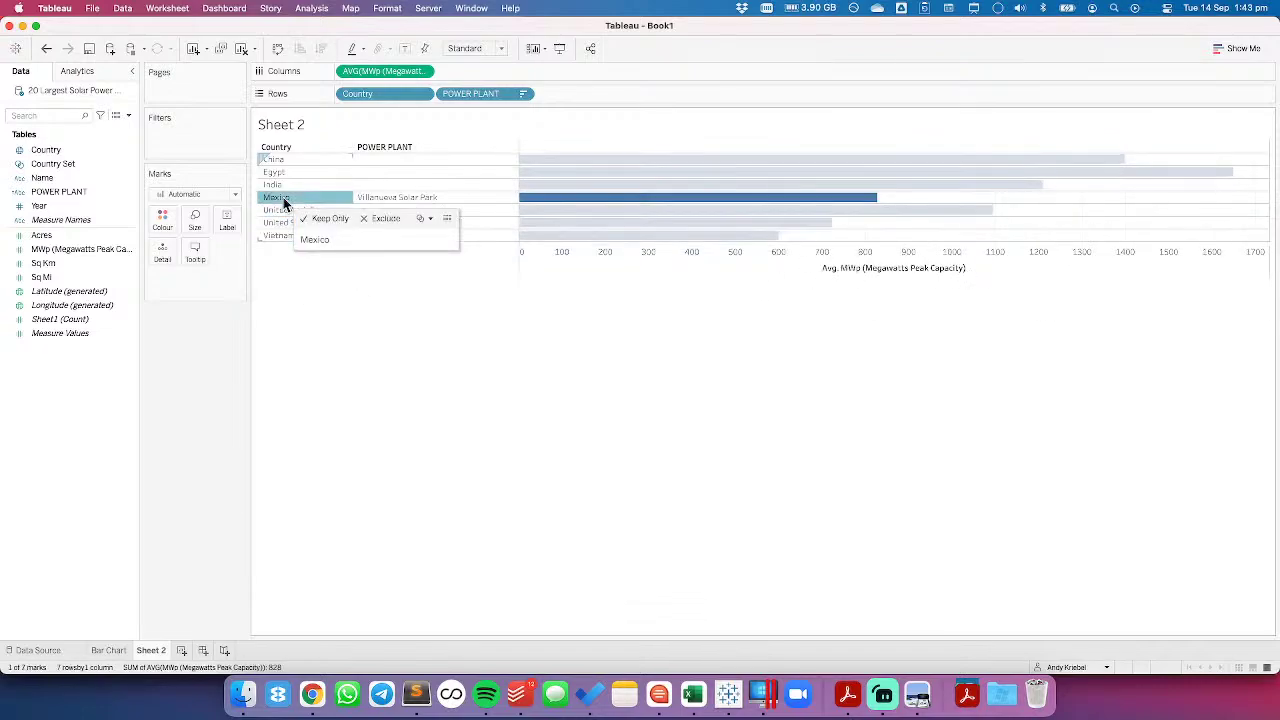
click(326, 295)
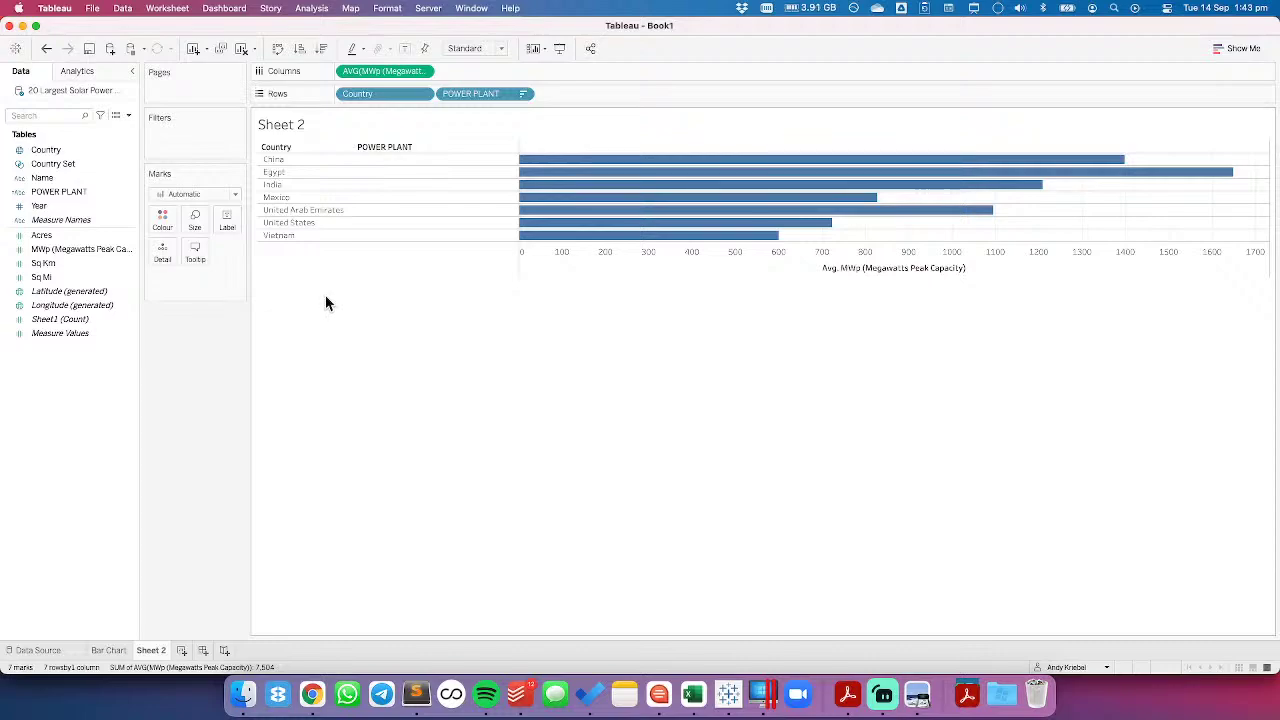
Colour the bars by Country Set and check the colours by selecting Egypt, India and Mexico in turn, then deselecting Mexico
drag(73, 162, 162, 222)
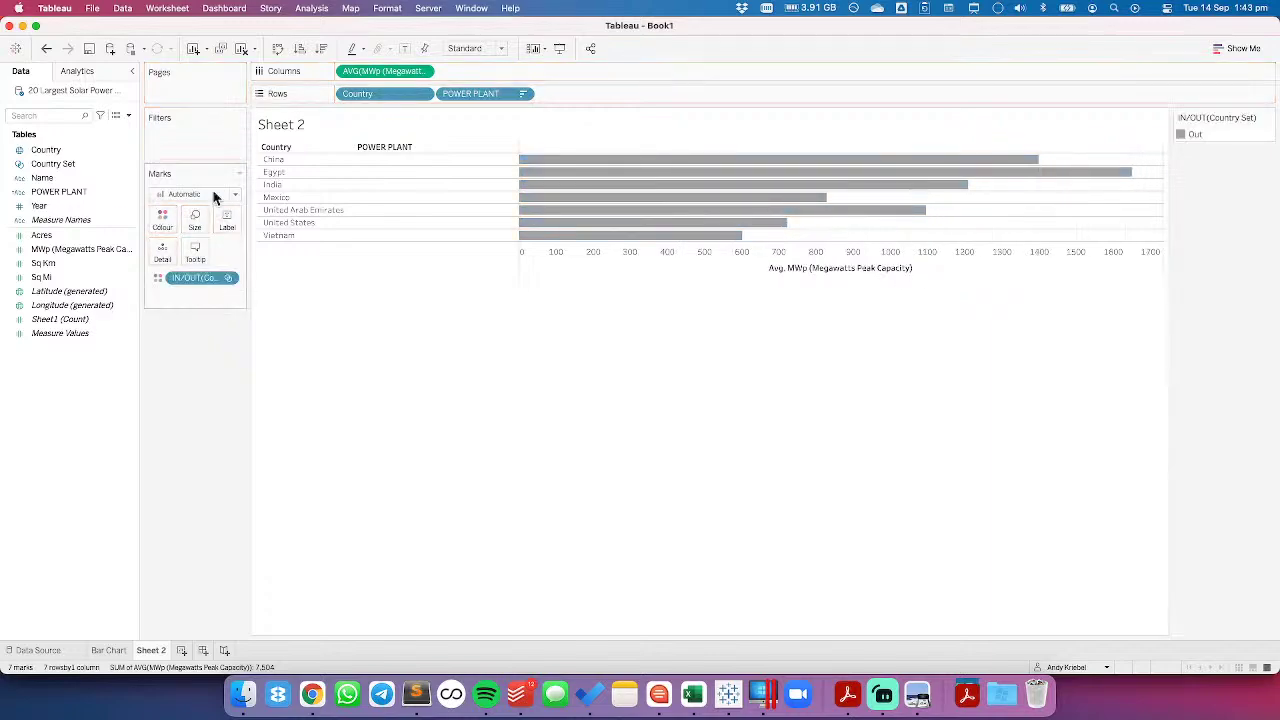
click(274, 171)
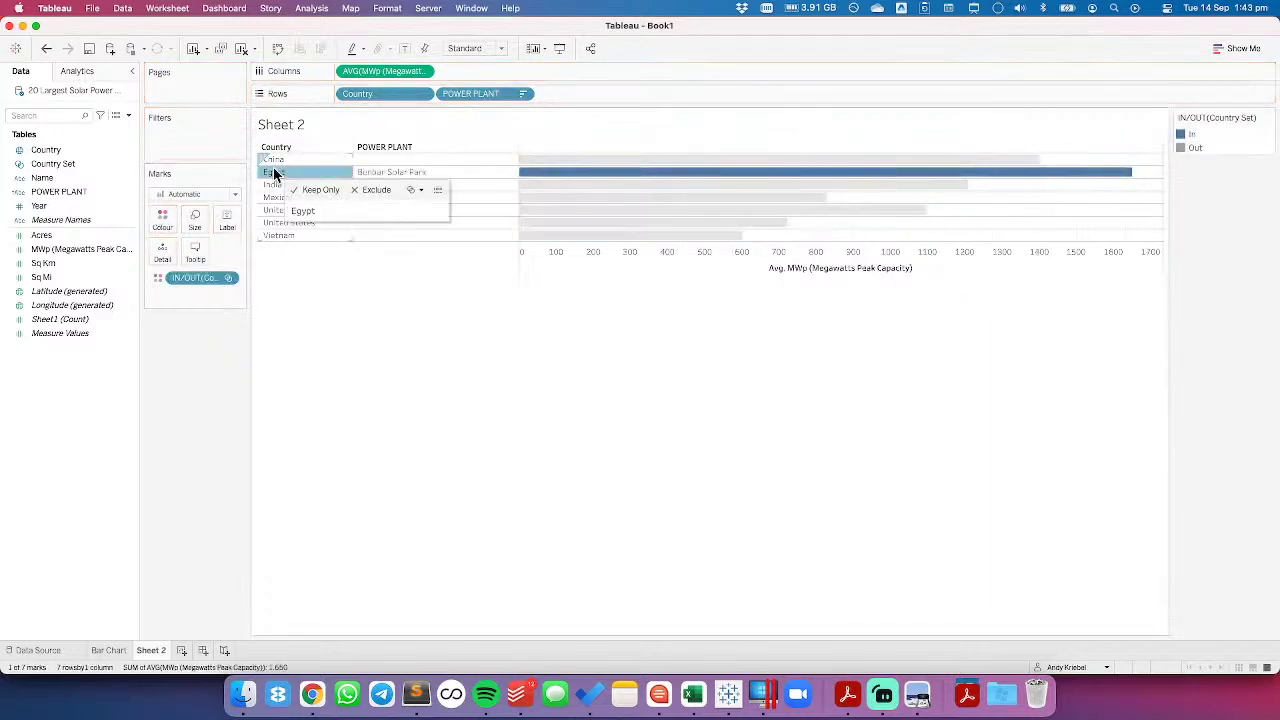
click(272, 188)
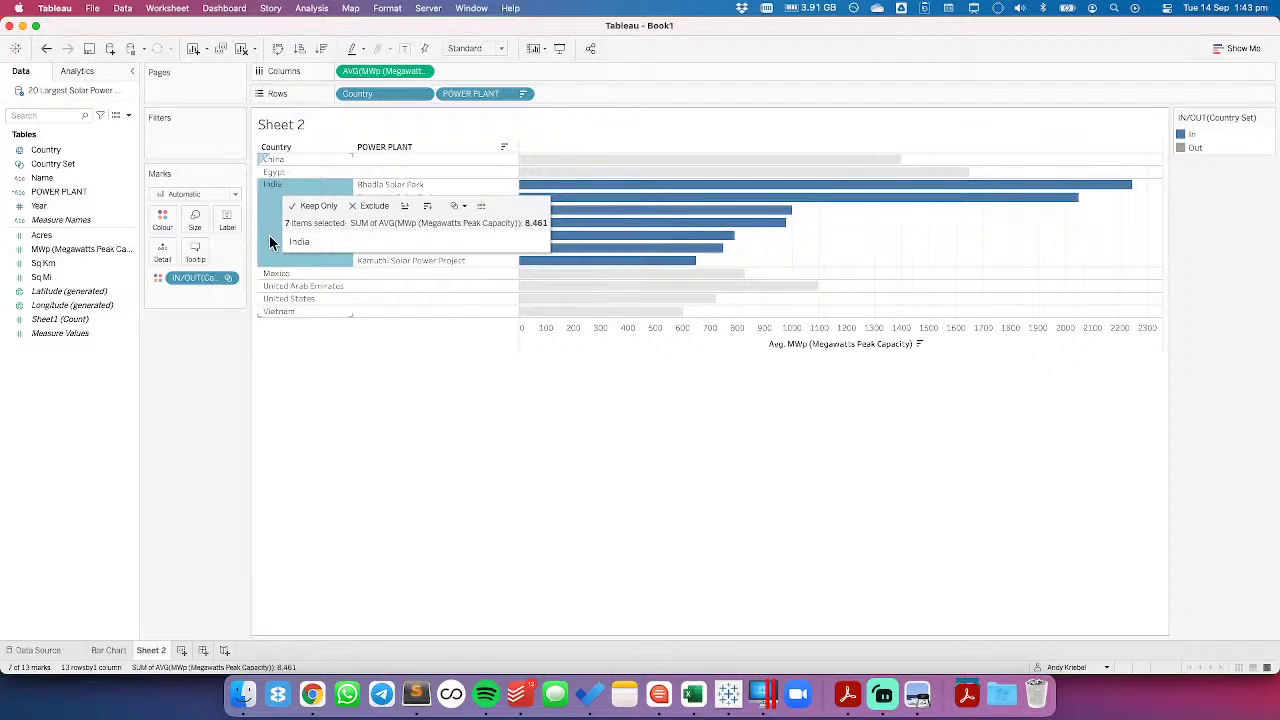
click(276, 275)
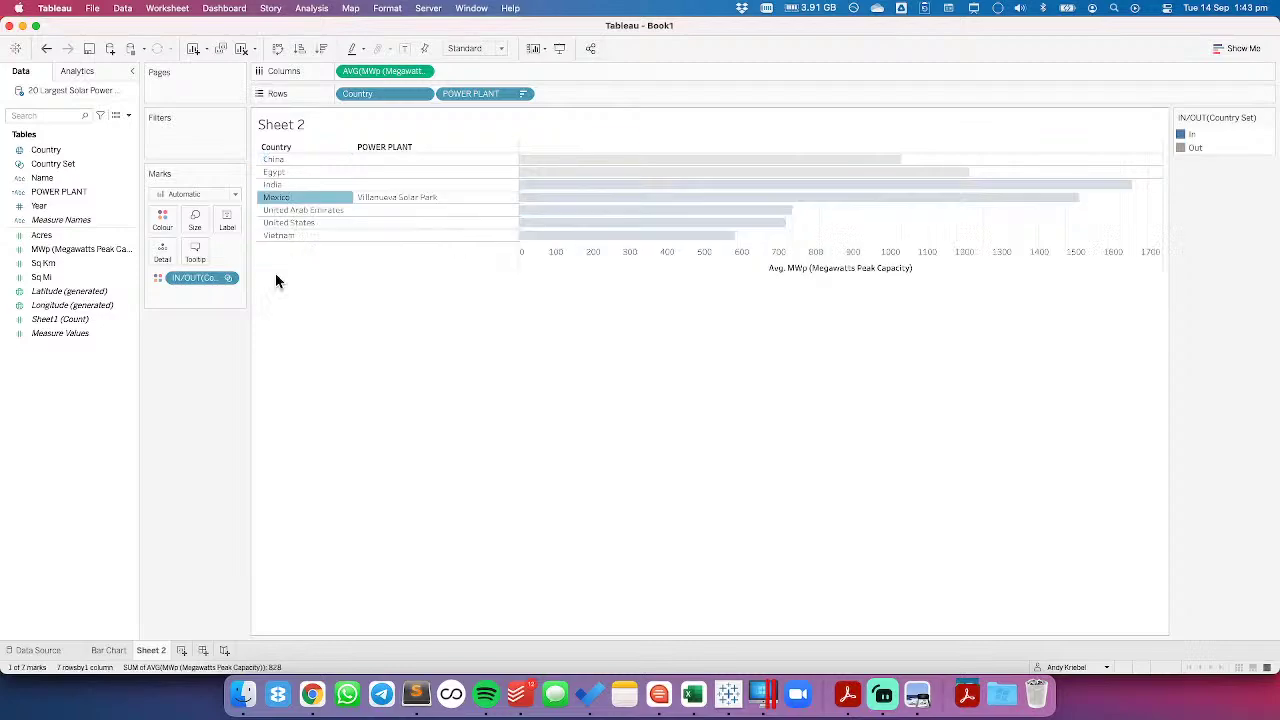
click(280, 198)
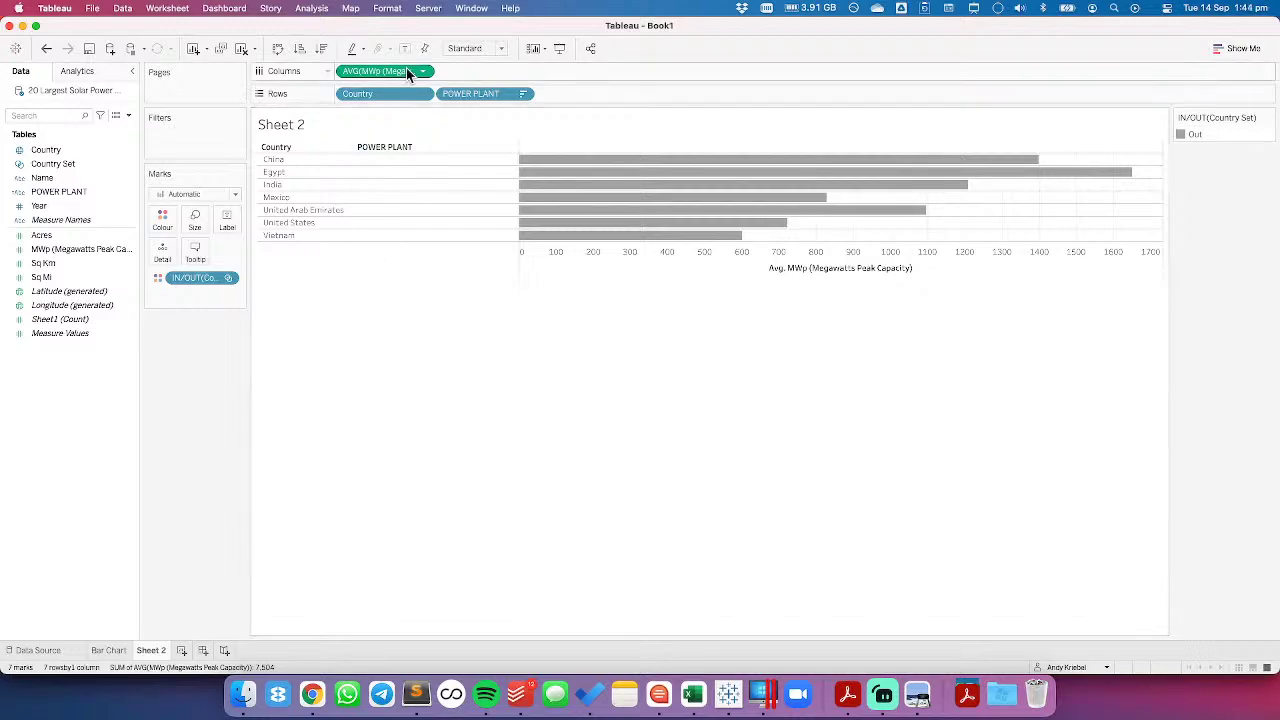
Sort the Country field in descending order by average MWp (Megawatts Peak Capacity) and hide the Country Set colour legend
click(424, 94)
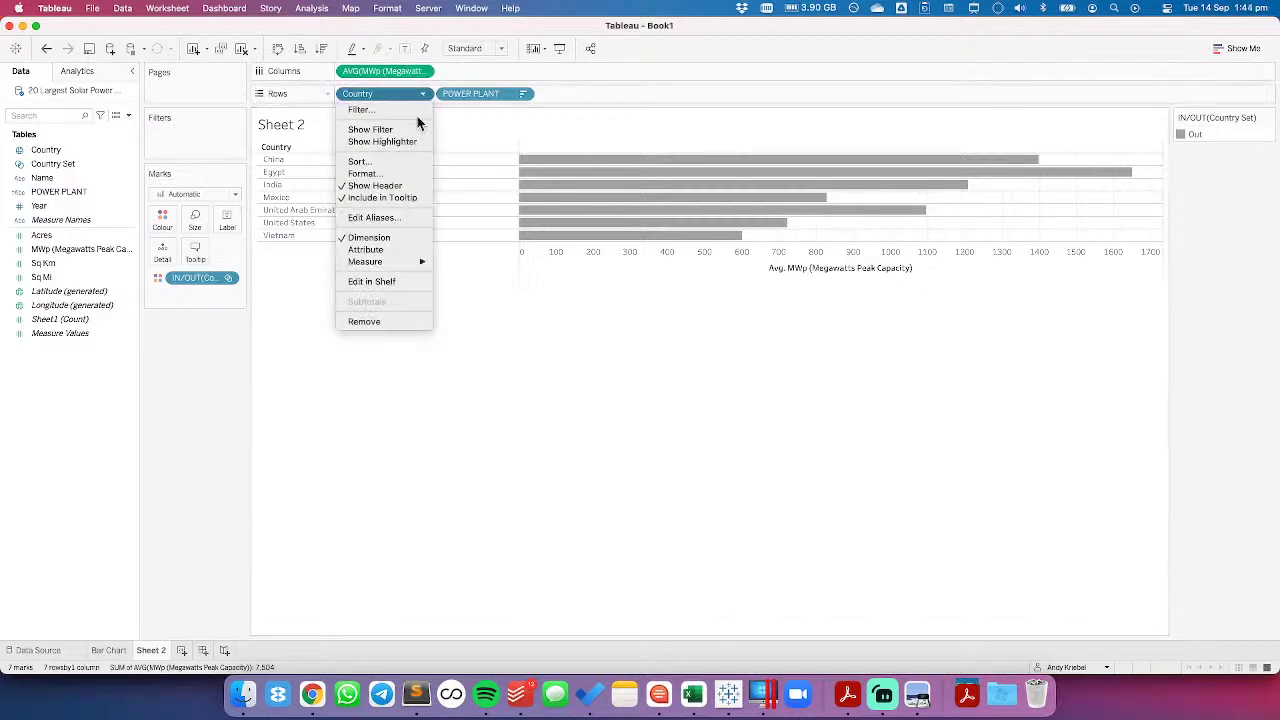
click(397, 163)
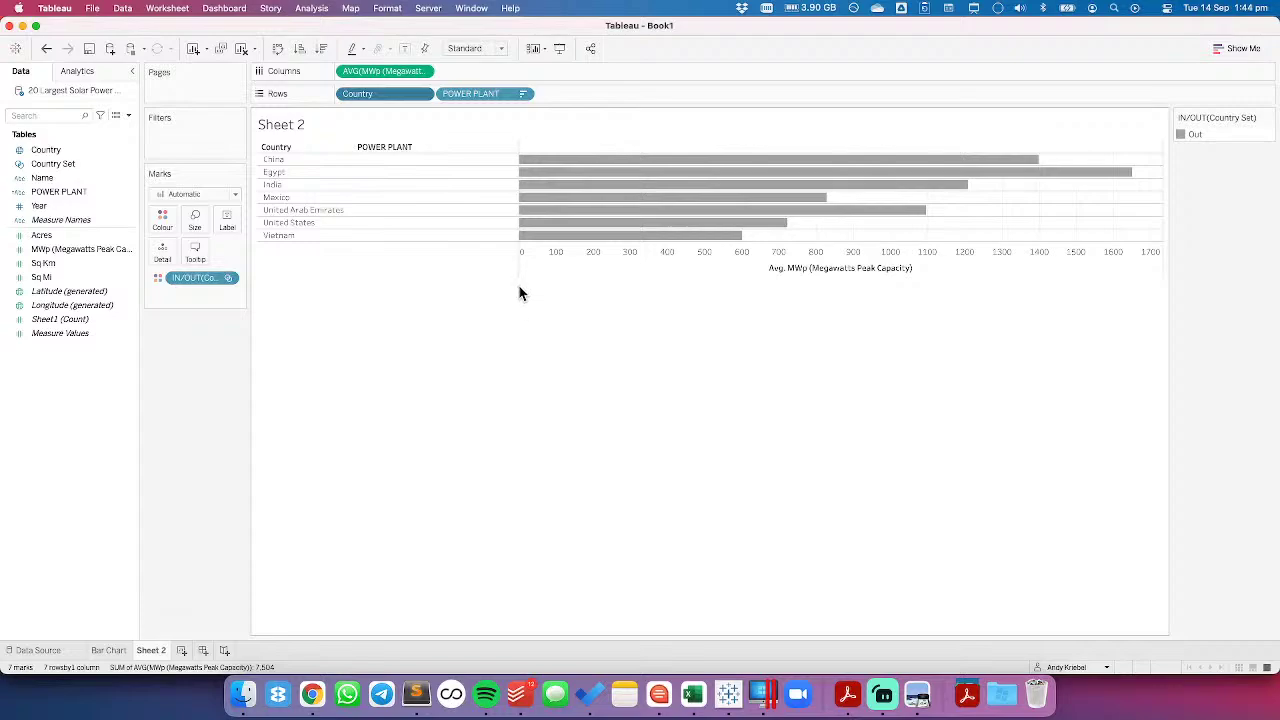
click(583, 330)
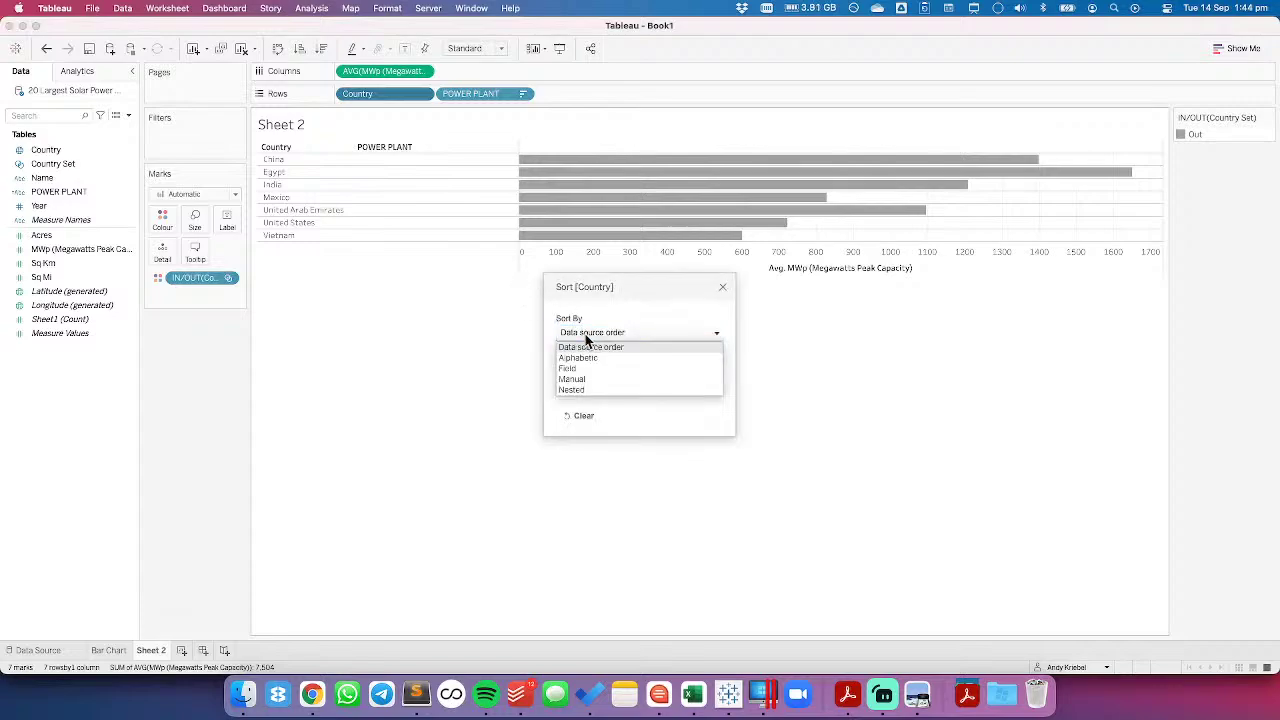
click(577, 369)
click(584, 387)
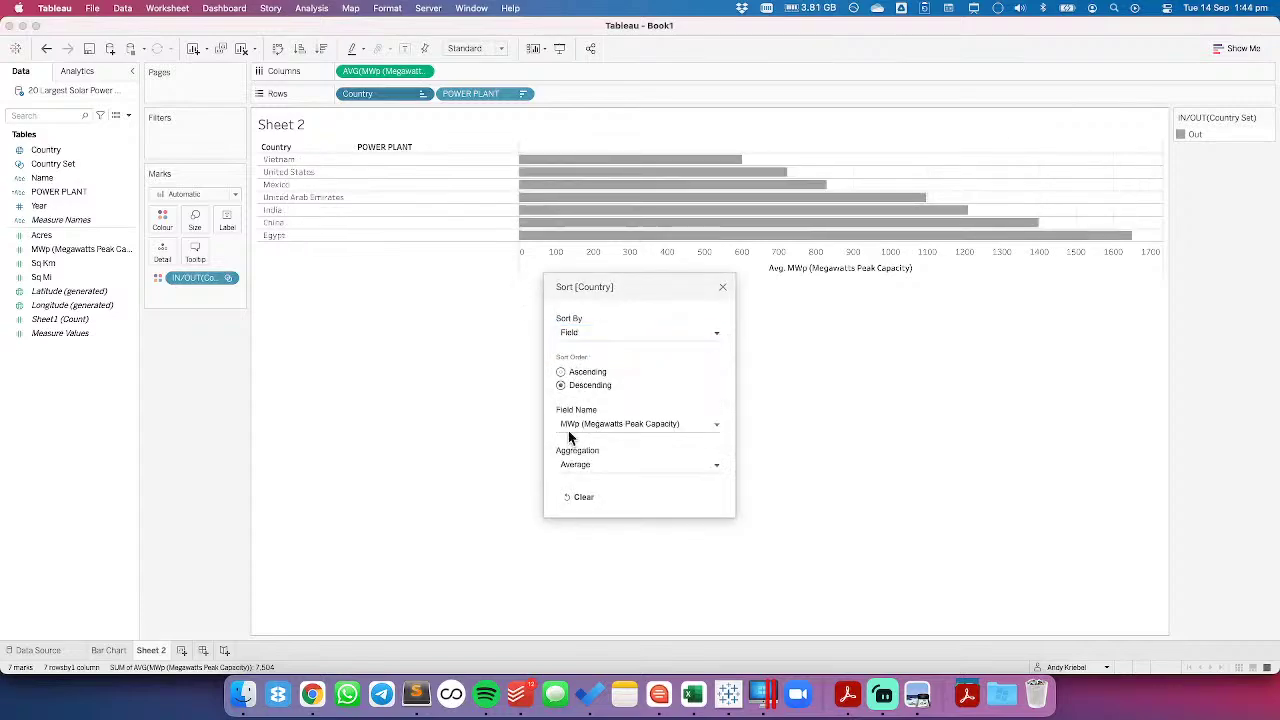
click(724, 287)
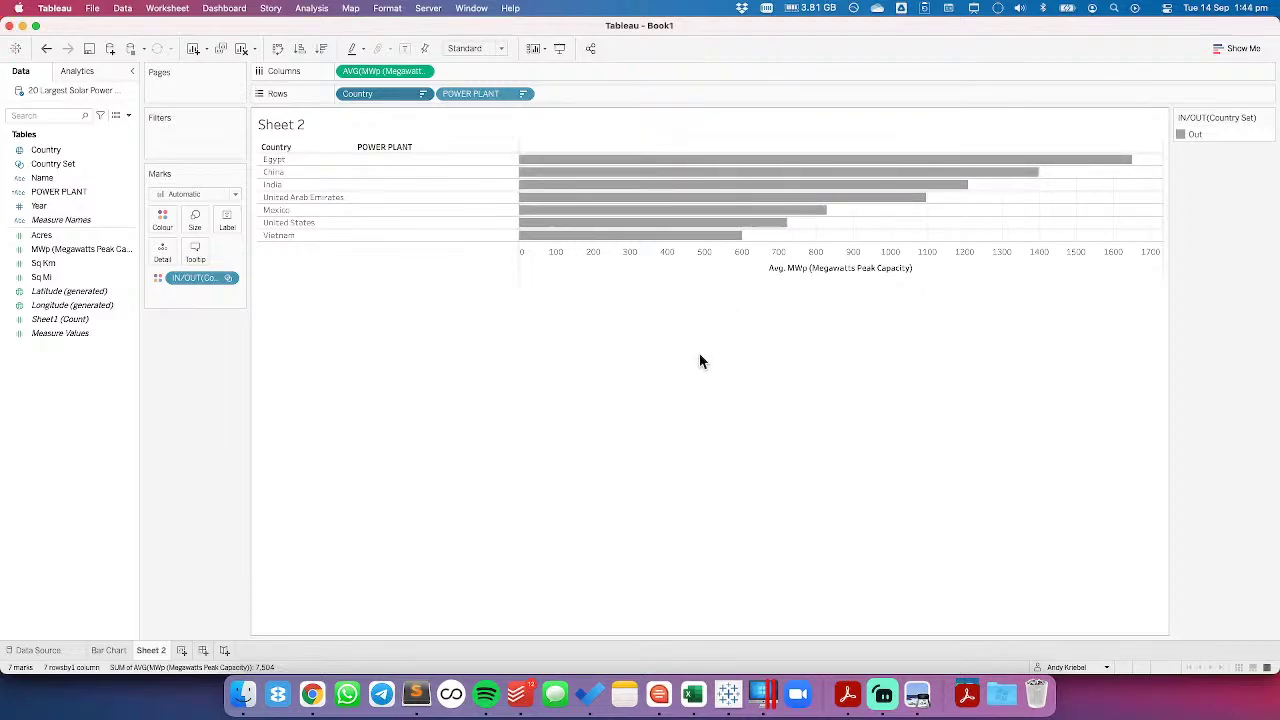
click(1268, 117)
click(1190, 219)
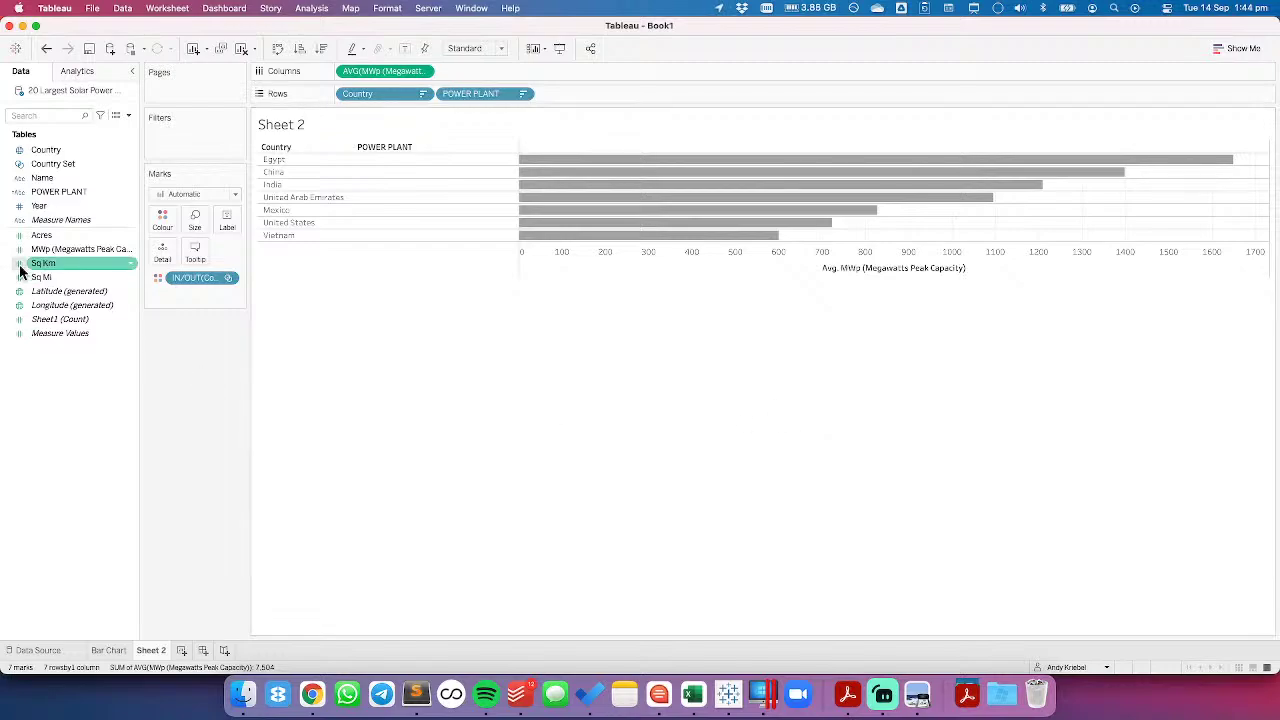
Create a calculated field named COUNTRY and begin its formula with IF [Country Set] THEN and an opening quote
right_click(73, 404)
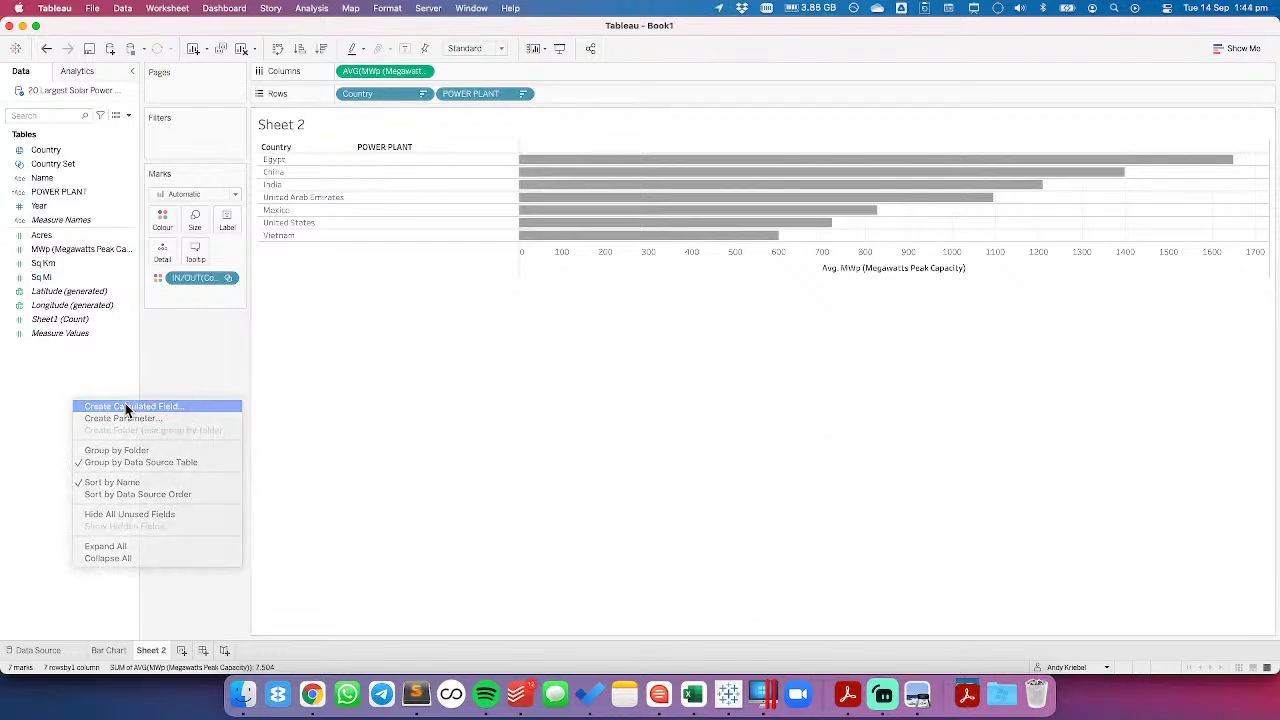
click(127, 409)
text(couNTRY)
key(Tab)
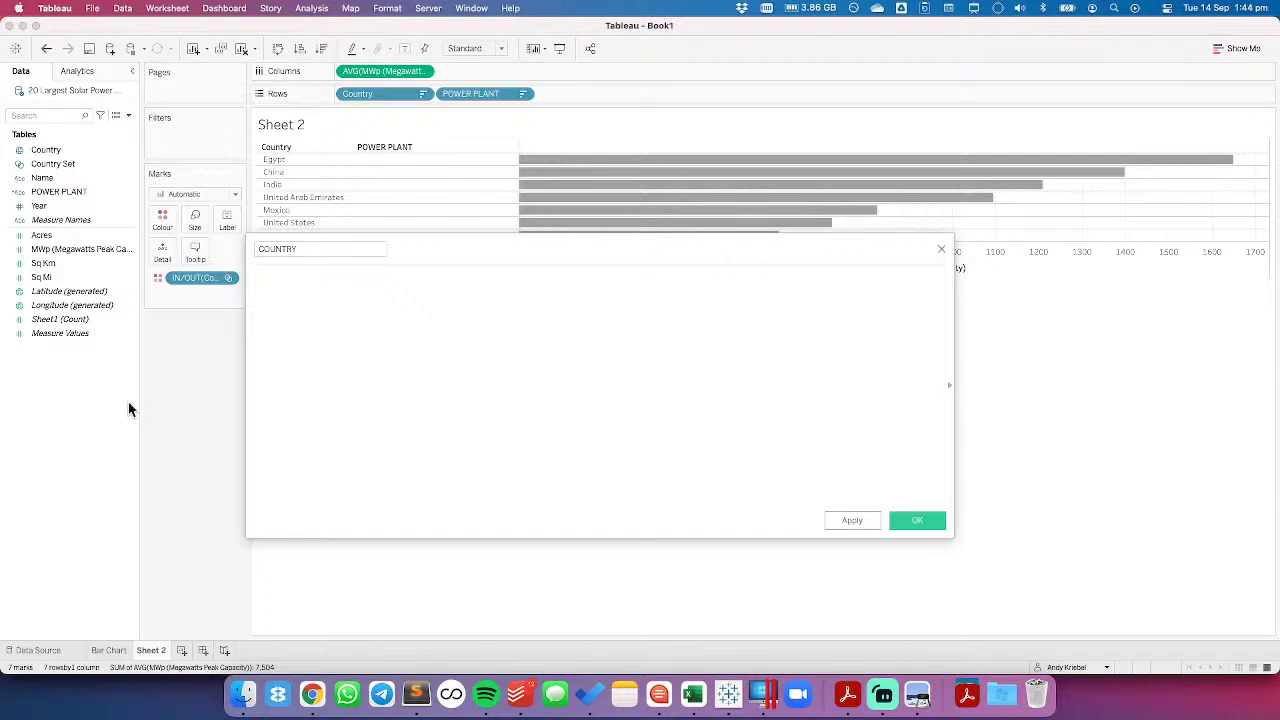
text(IF cou)
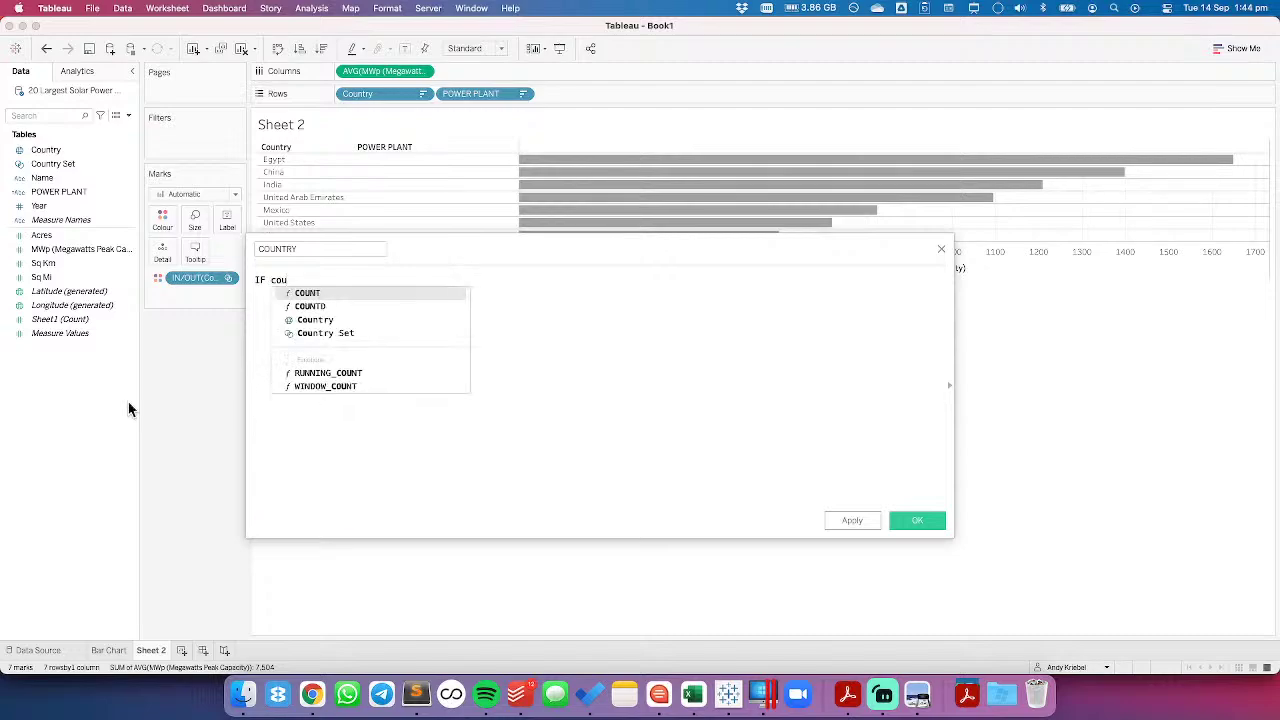
key(Down)
key(Down)
key(Down)
key(Return)
text(THEN )
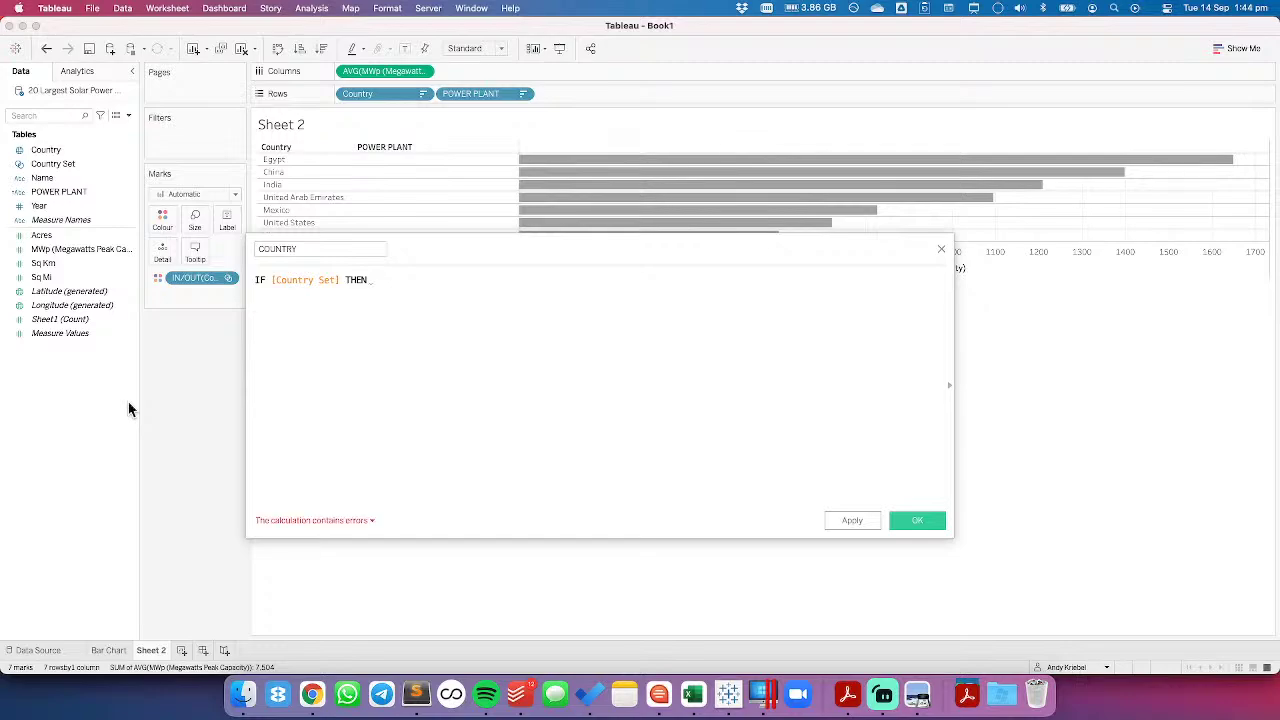
text(')
Switch to Chrome, open the bookmarked ASCII Symbols site in a new tab and copy the filled circle 25CF from Geometric Shapes
click(312, 694)
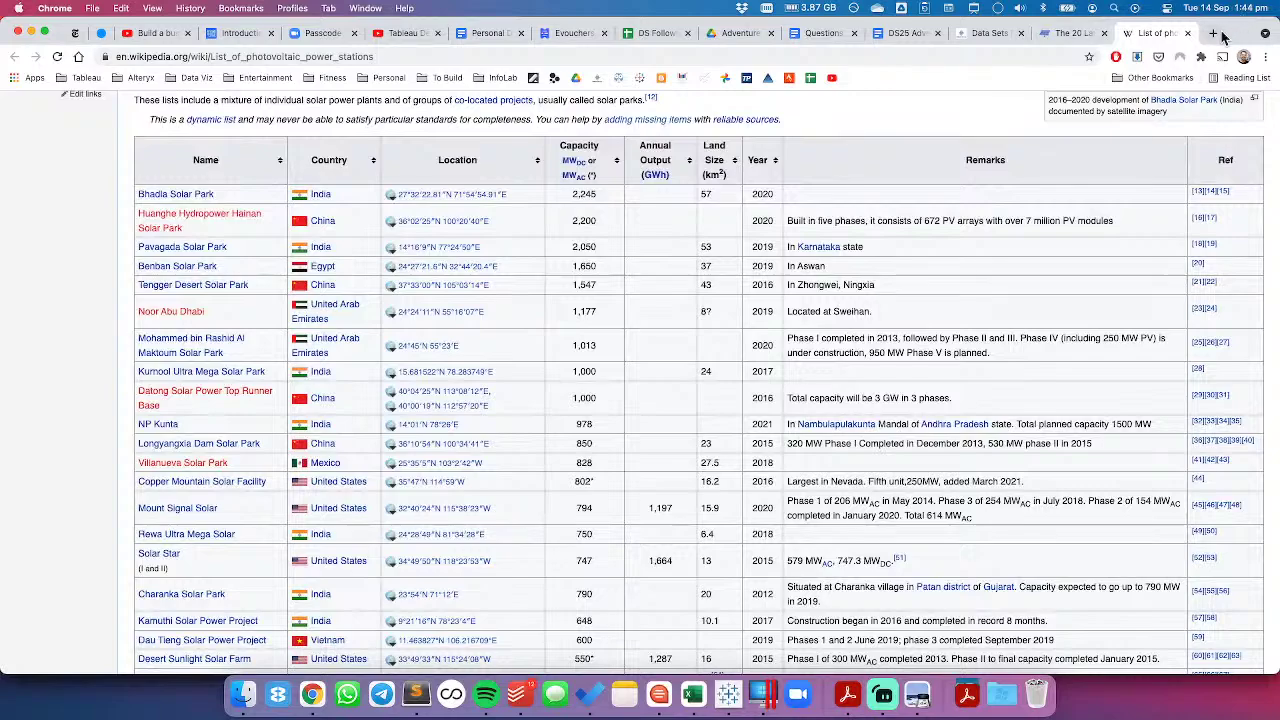
key(super+t)
click(194, 79)
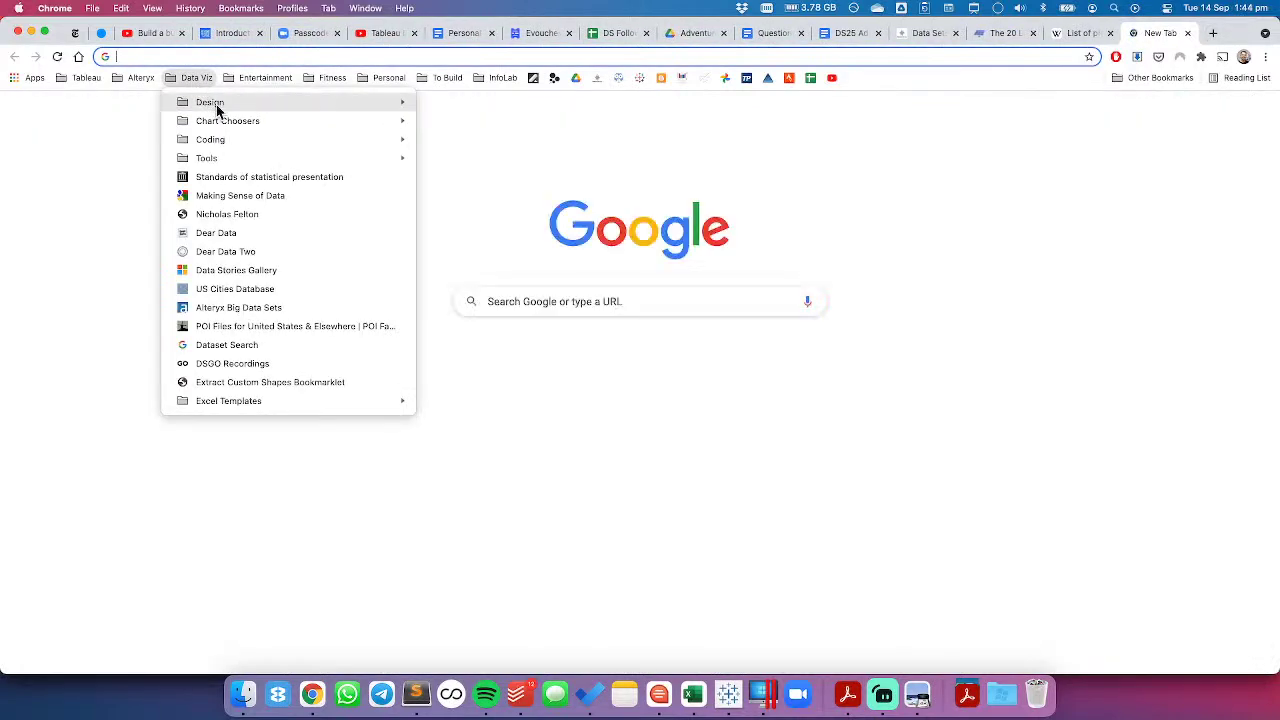
mouse_move(218, 106)
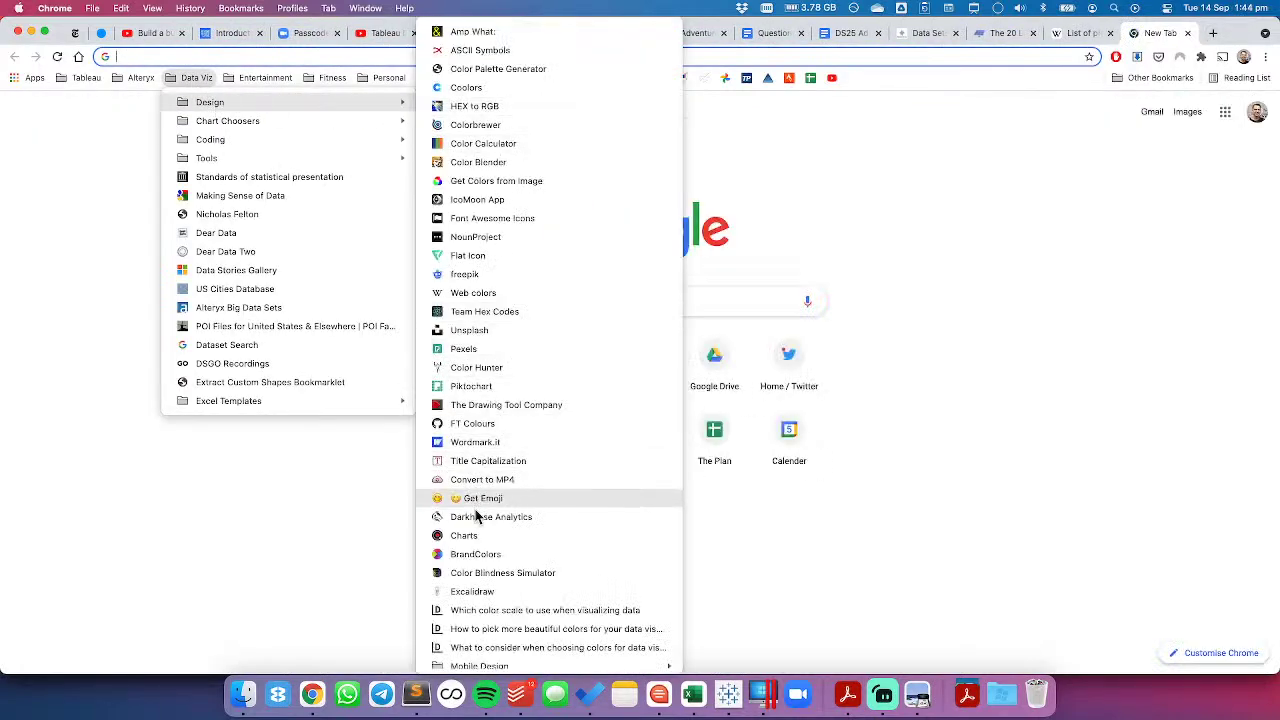
click(484, 51)
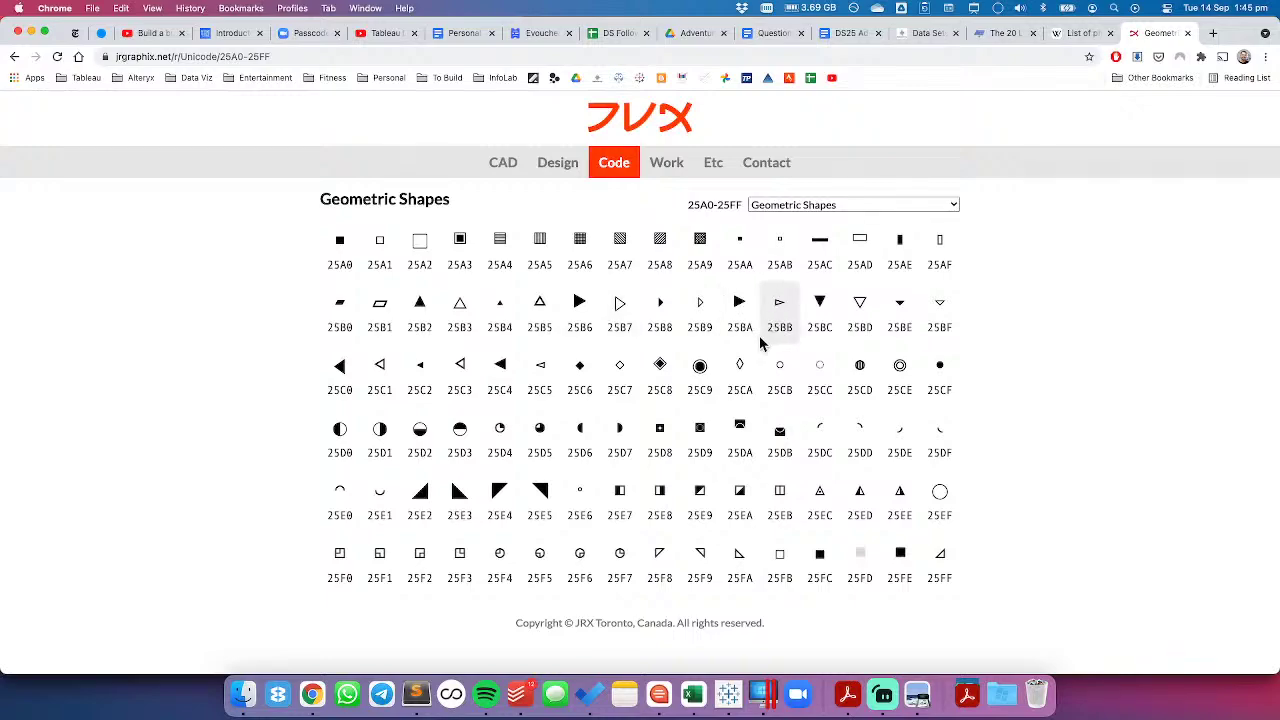
double_click(940, 365)
key(super+c)
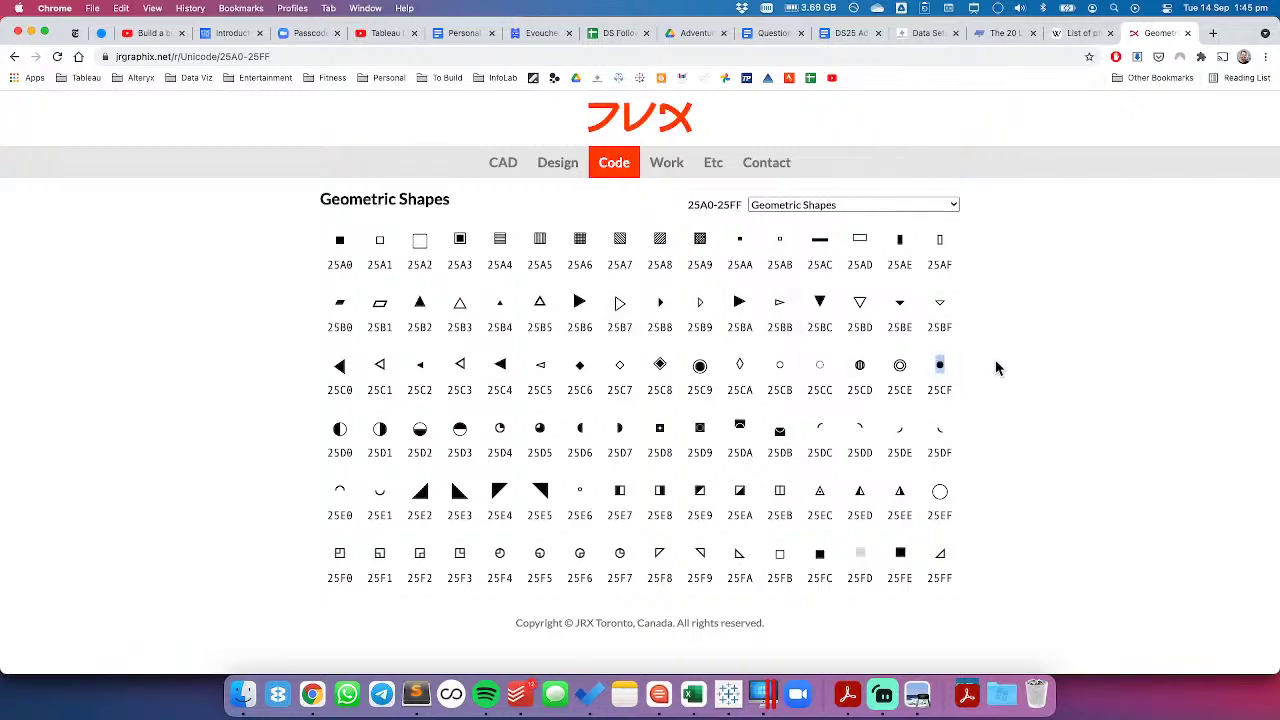
Return to Tableau, insert the filled circle in the THEN text, append + [Country] and start an ELSE line
click(1074, 35)
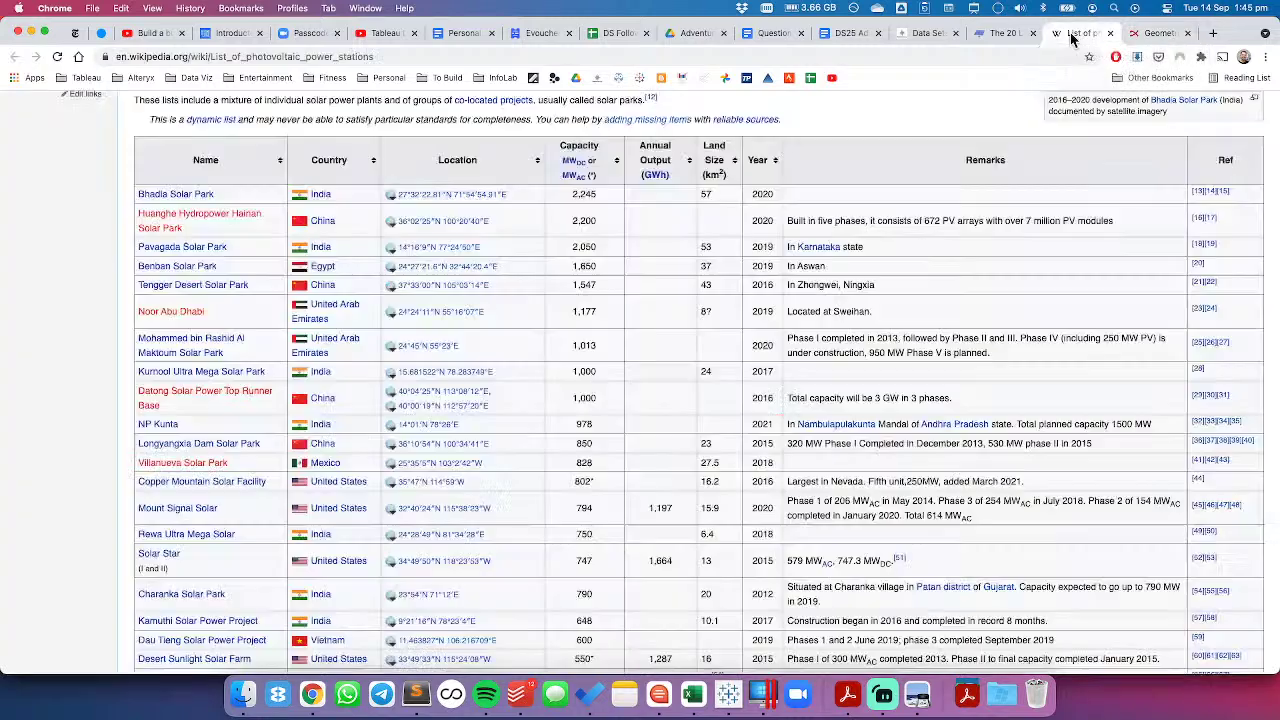
key(super+Tab)
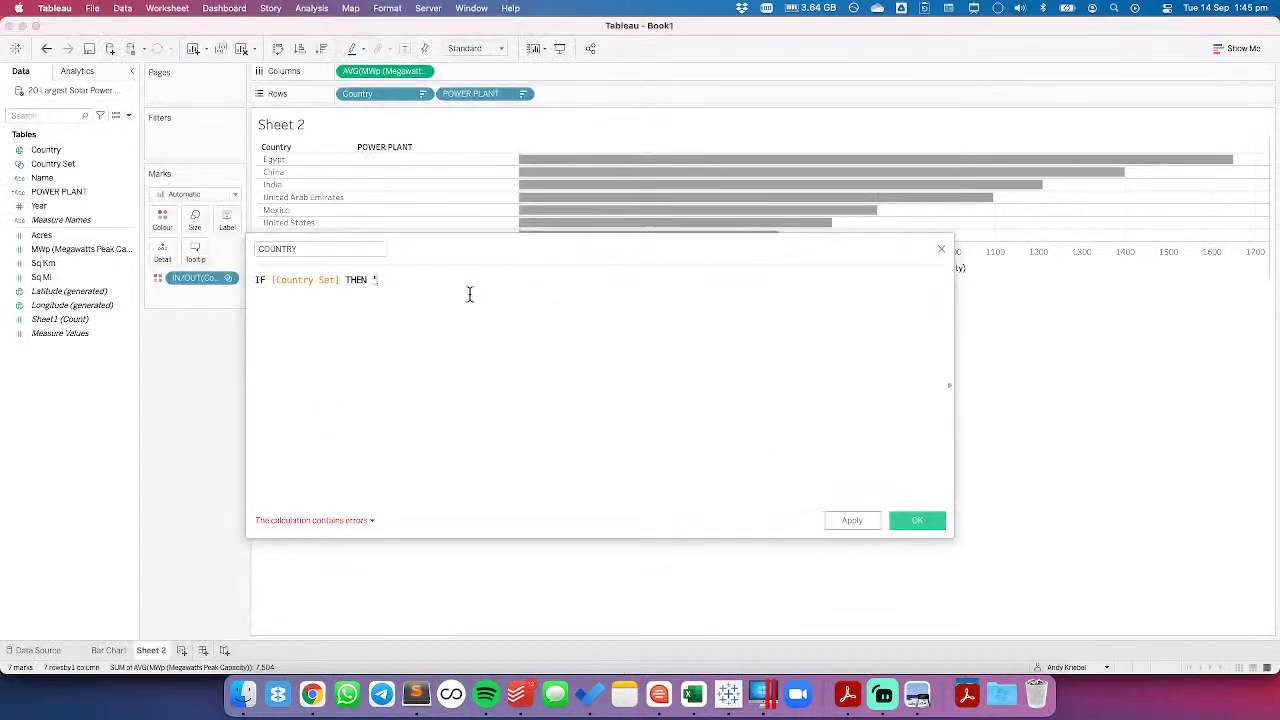
key(super+v)
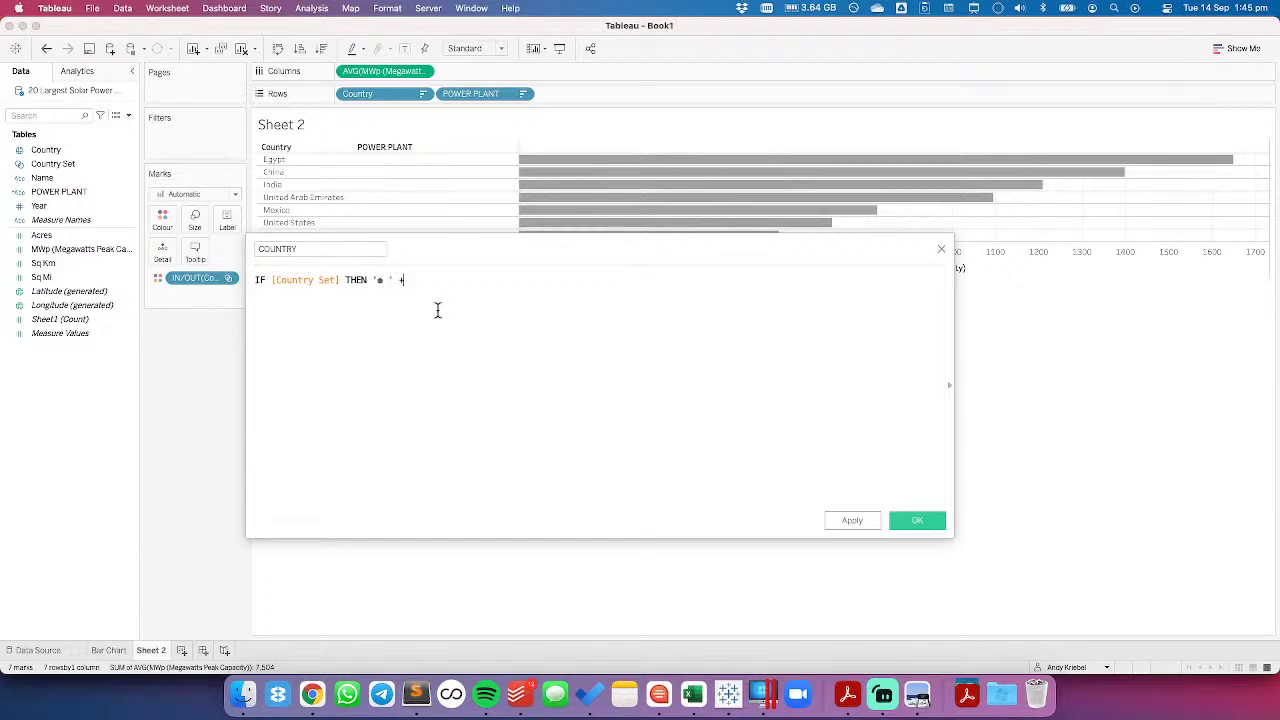
text(+ coun)
click(437, 310)
text(ELSE)
Copy the large empty circle 25EF from the Geometric Shapes page in Chrome and insert it as the ELSE text in Tableau's formula
key(super+Tab)
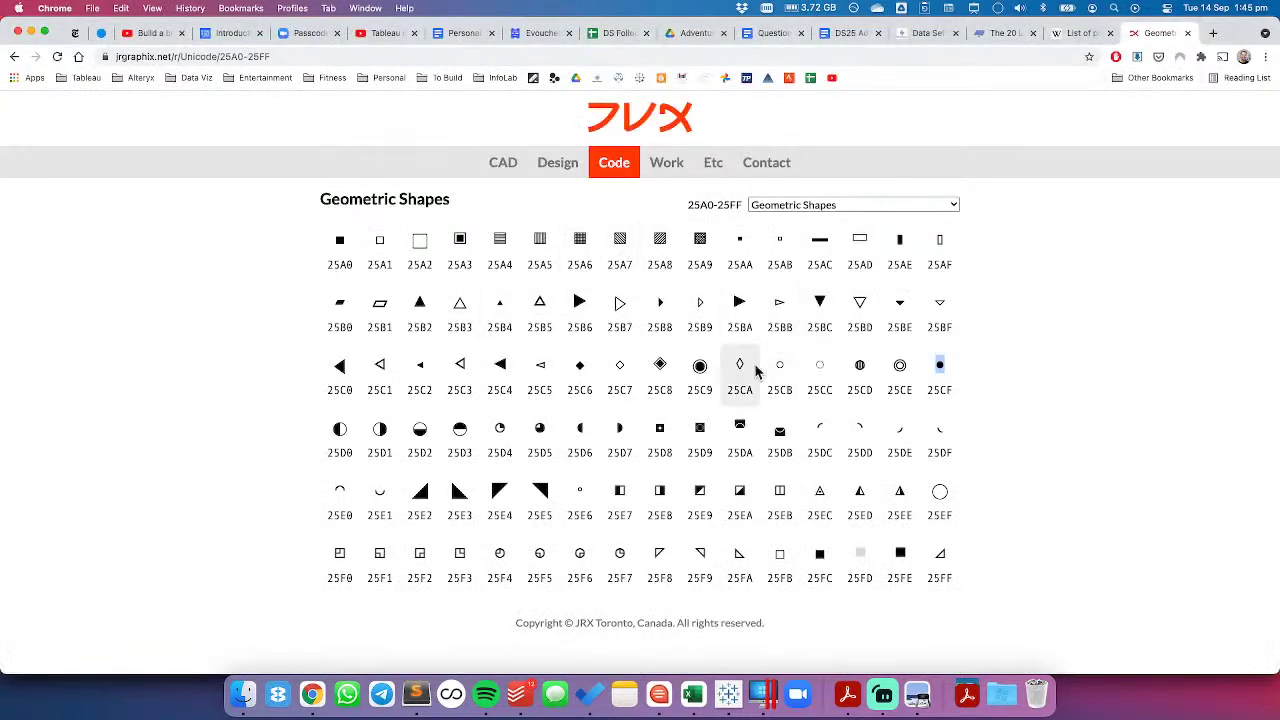
double_click(940, 490)
key(super+c)
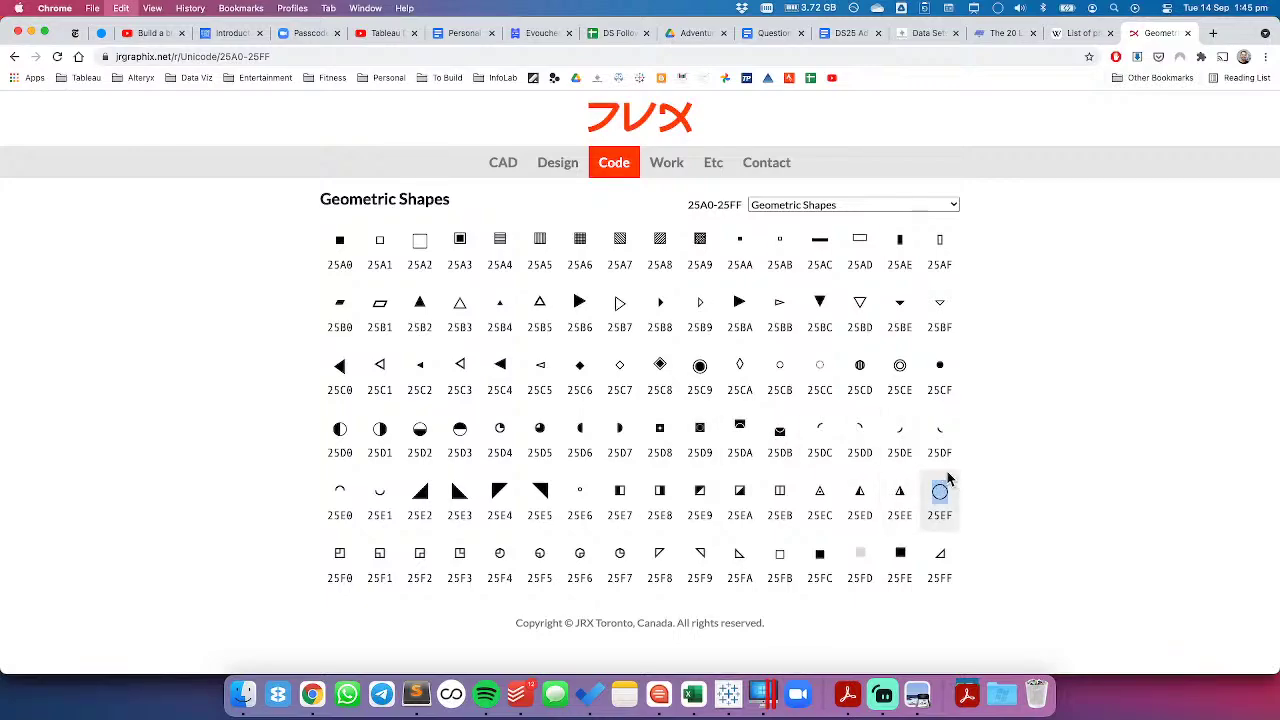
key(super+Tab)
key(super+v)
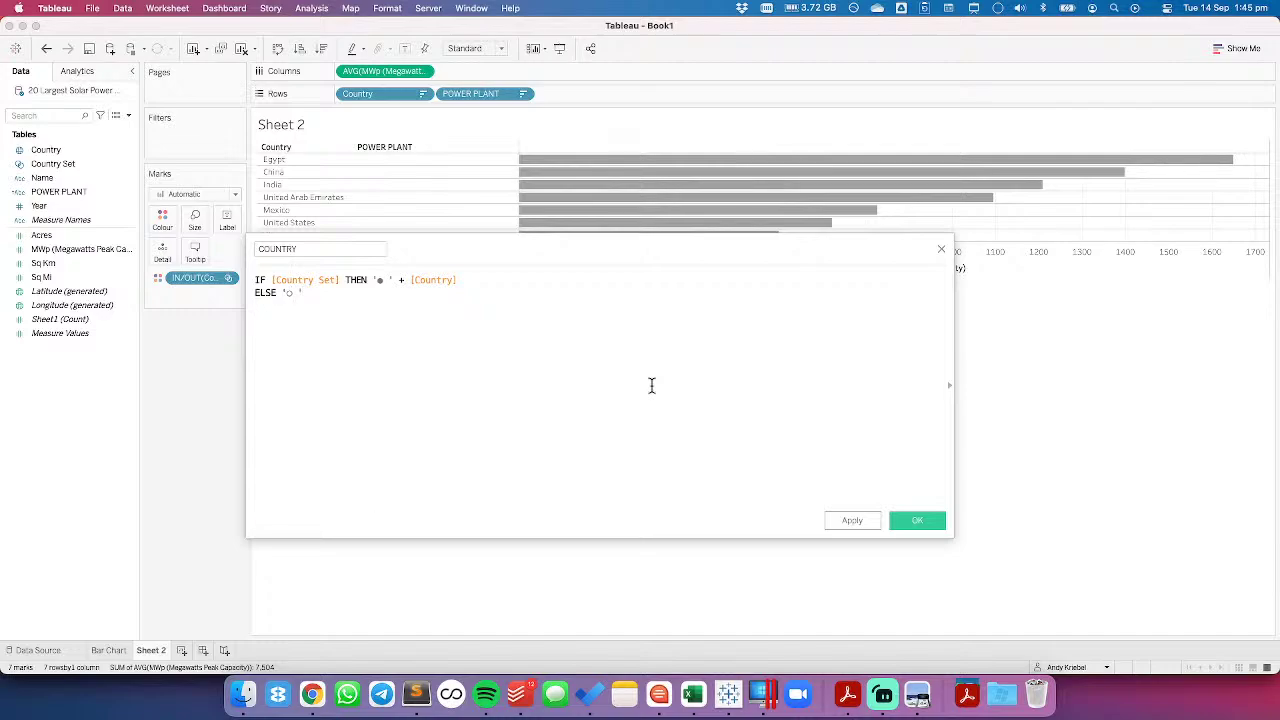
Complete the ELSE branch with [Country], close the formula with END and save the COUNTRY calculated field
text([Country])
key(Return)
text(END)
click(651, 385)
click(917, 520)
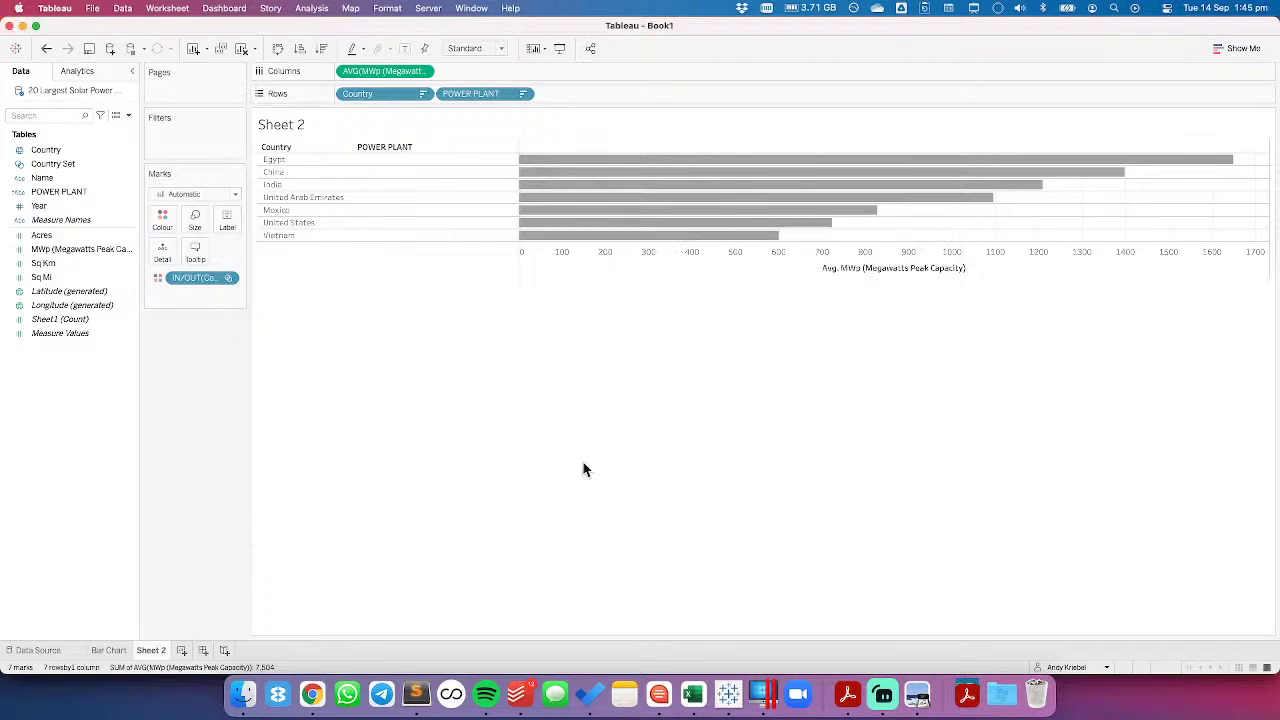
Add the COUNTRY calculated field to the rows between Country and POWER PLANT, and expand India to check its circle symbols
drag(52, 161, 447, 95)
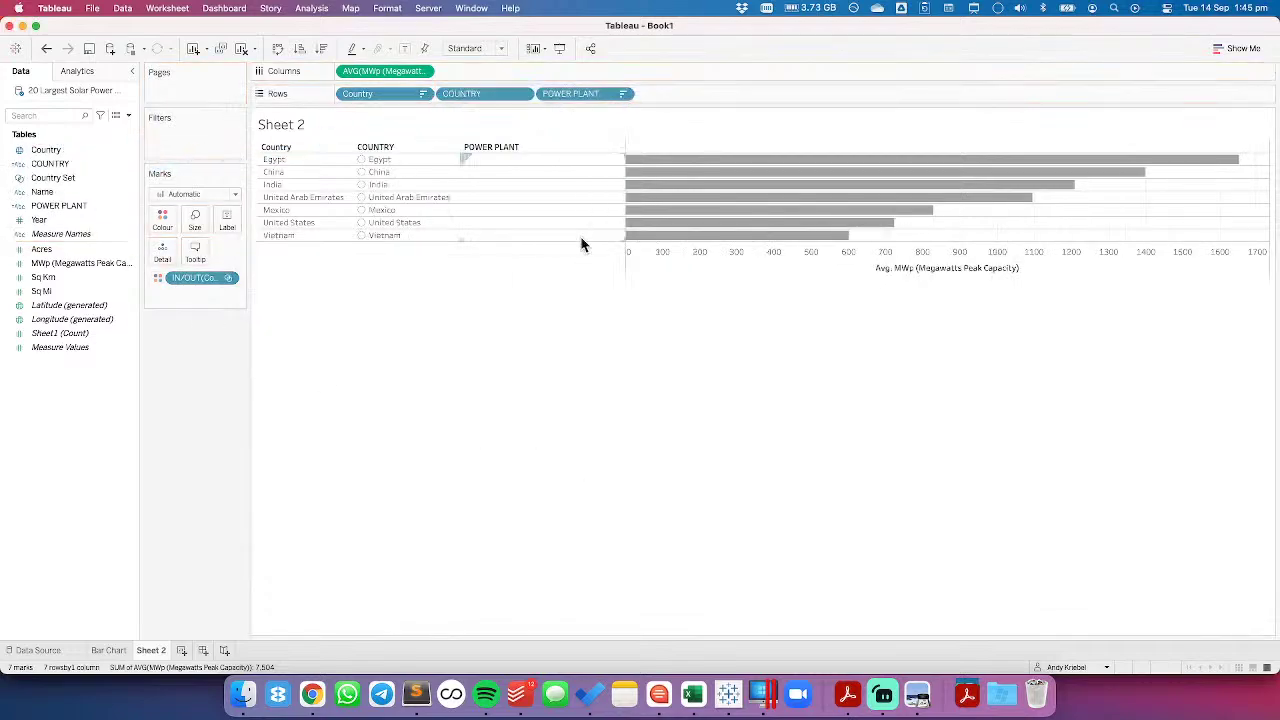
click(269, 178)
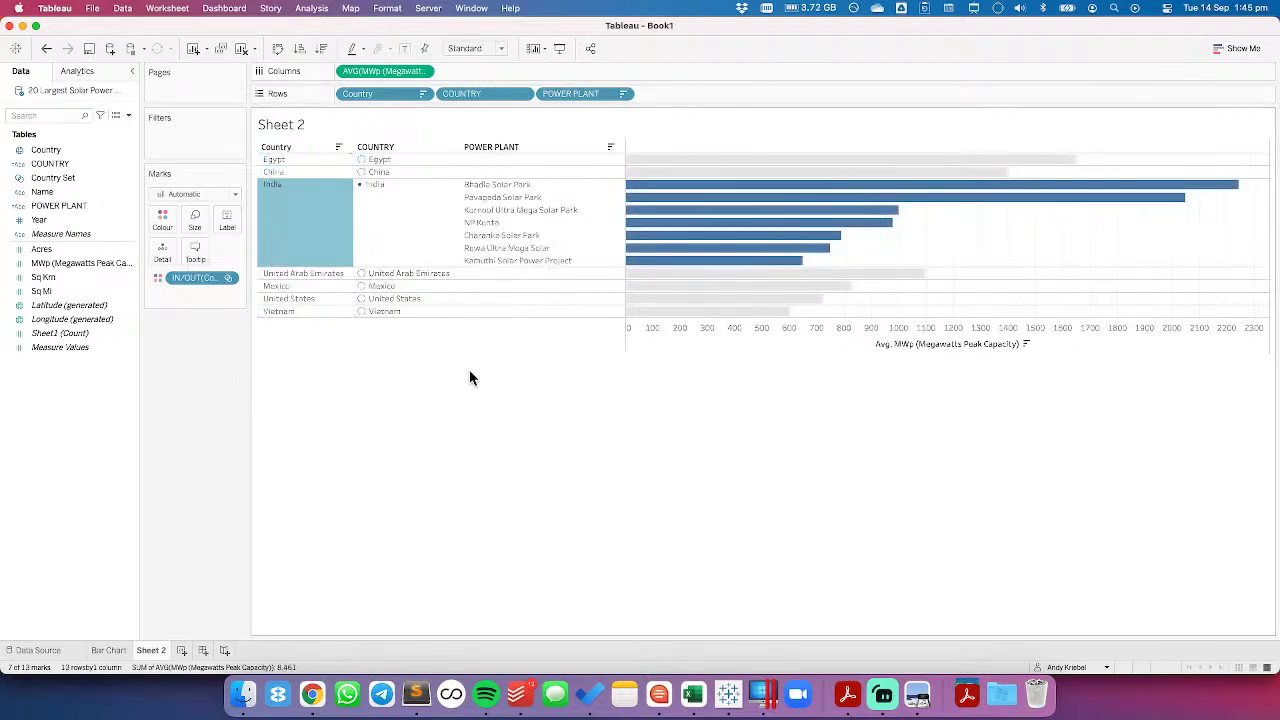
Edit the COUNTRY calculated field, replacing the ELSE circle with the smaller empty circle 25CB copied from the Geometric Shapes page in Chrome, and save it
right_click(45, 164)
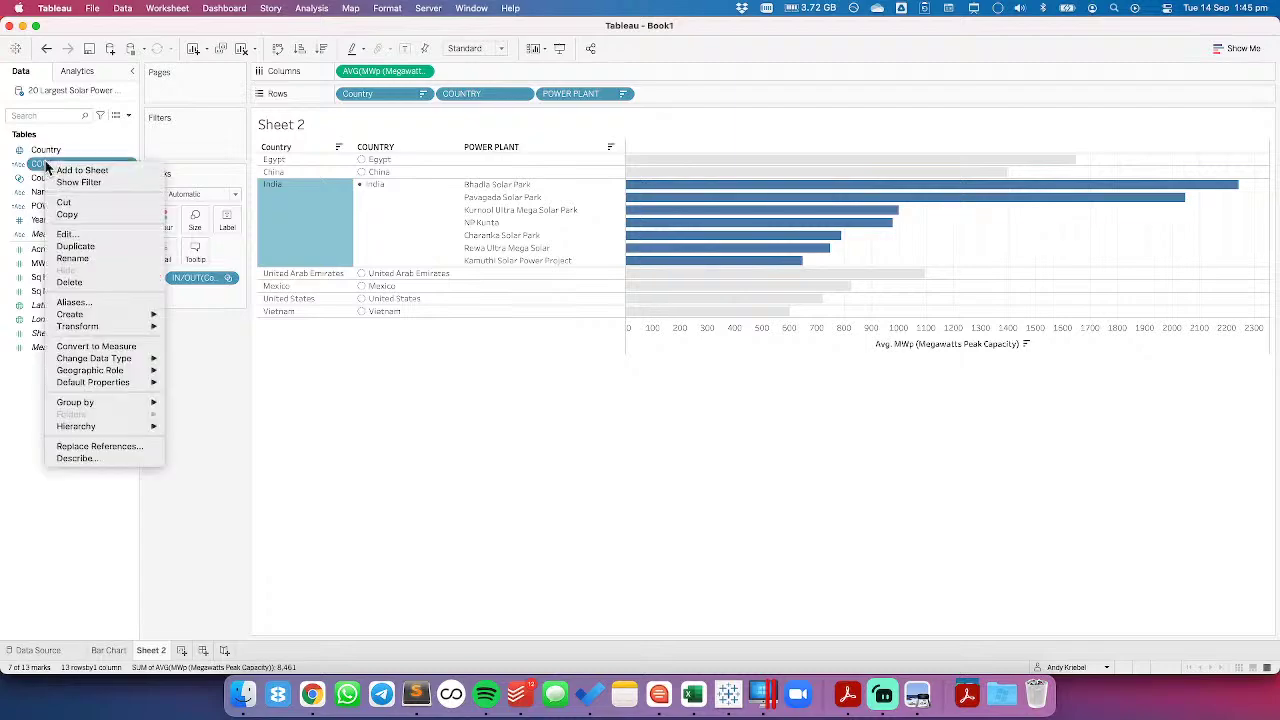
click(84, 232)
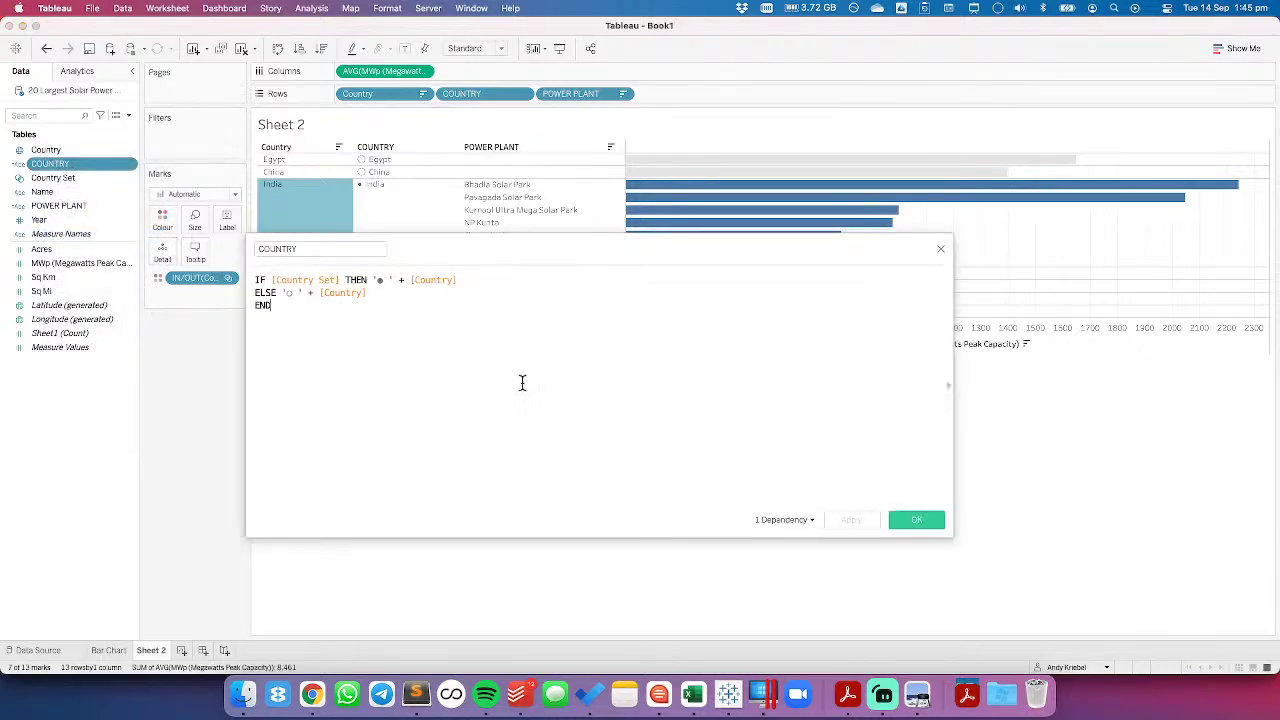
key(super+Tab)
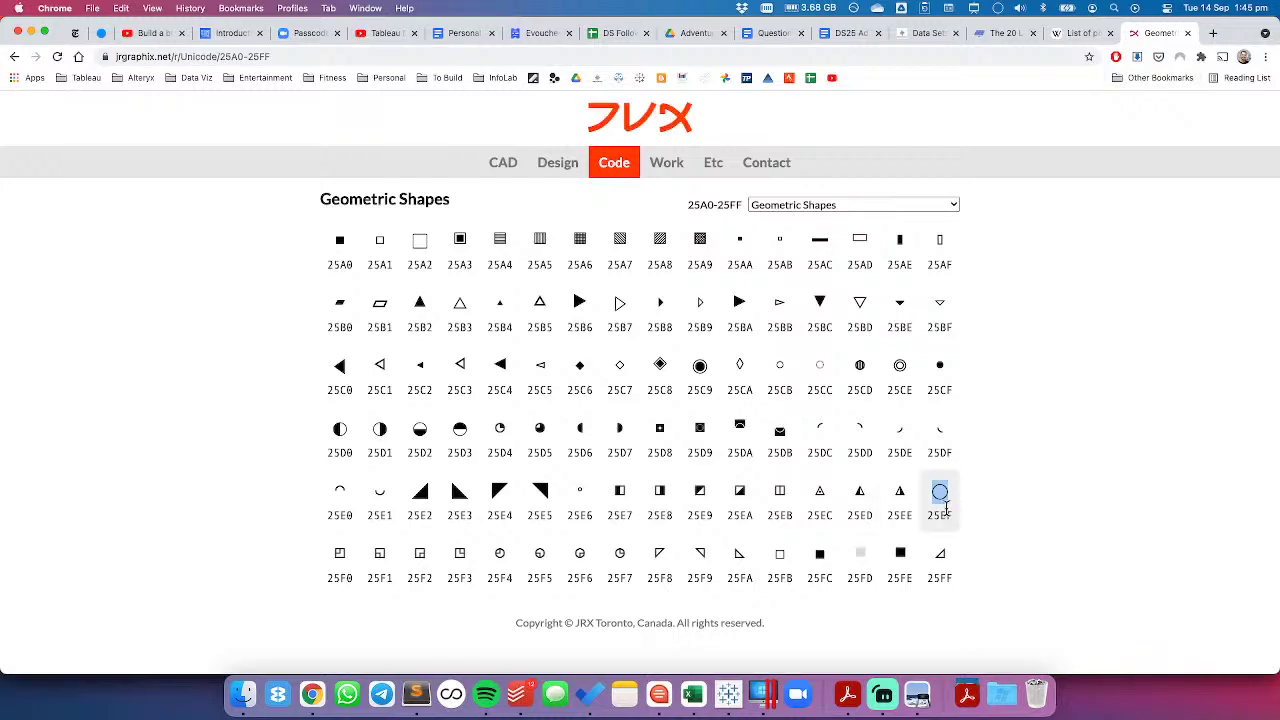
double_click(779, 366)
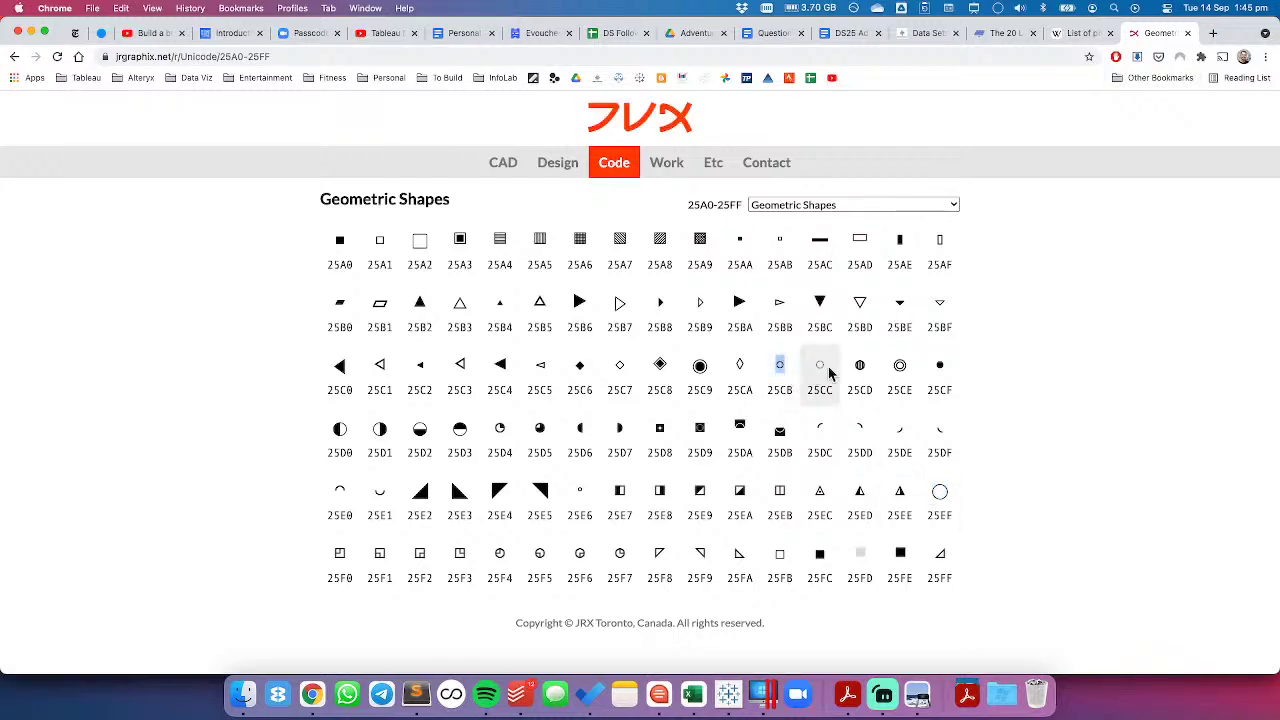
key(super+Tab)
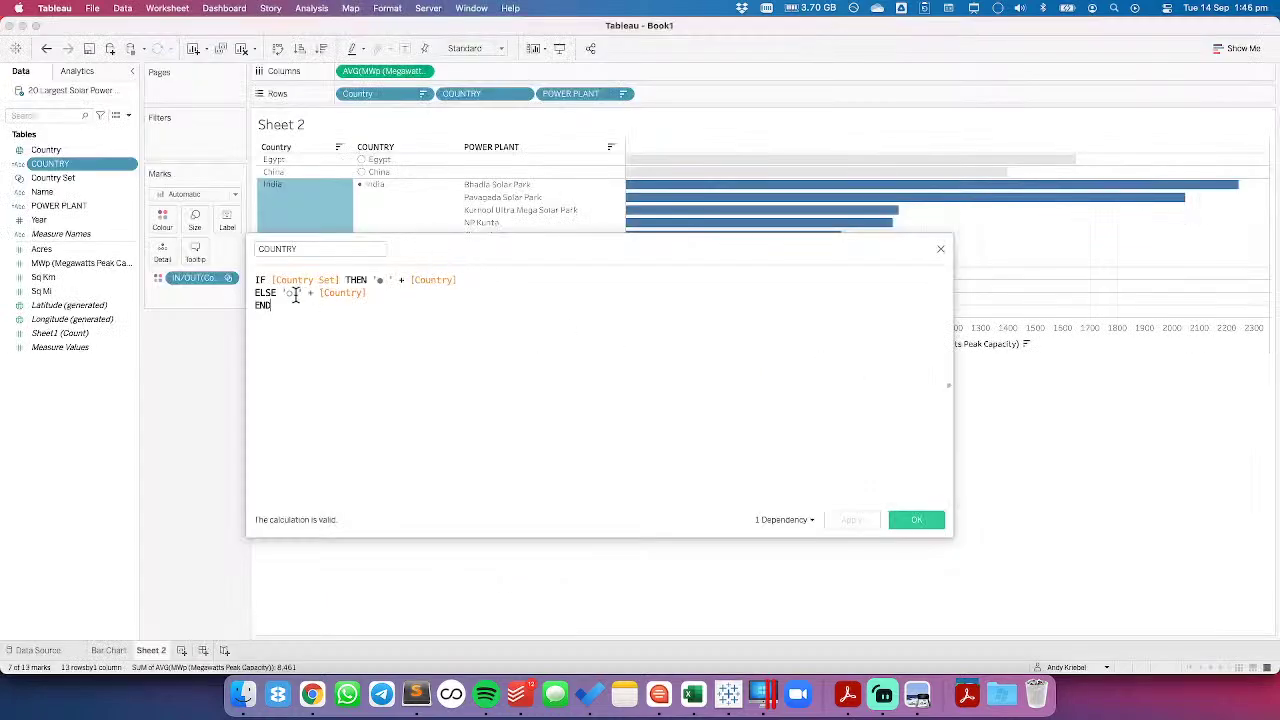
key(BackSpace)
key(super+v)
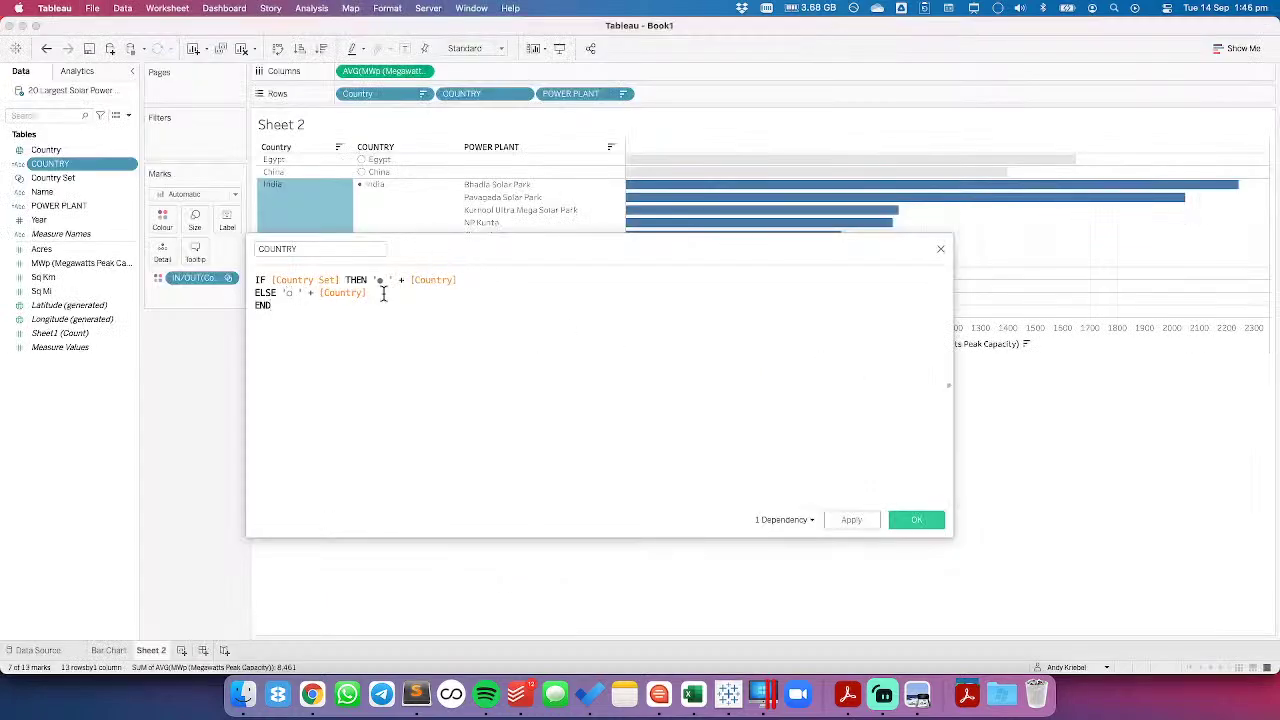
click(918, 517)
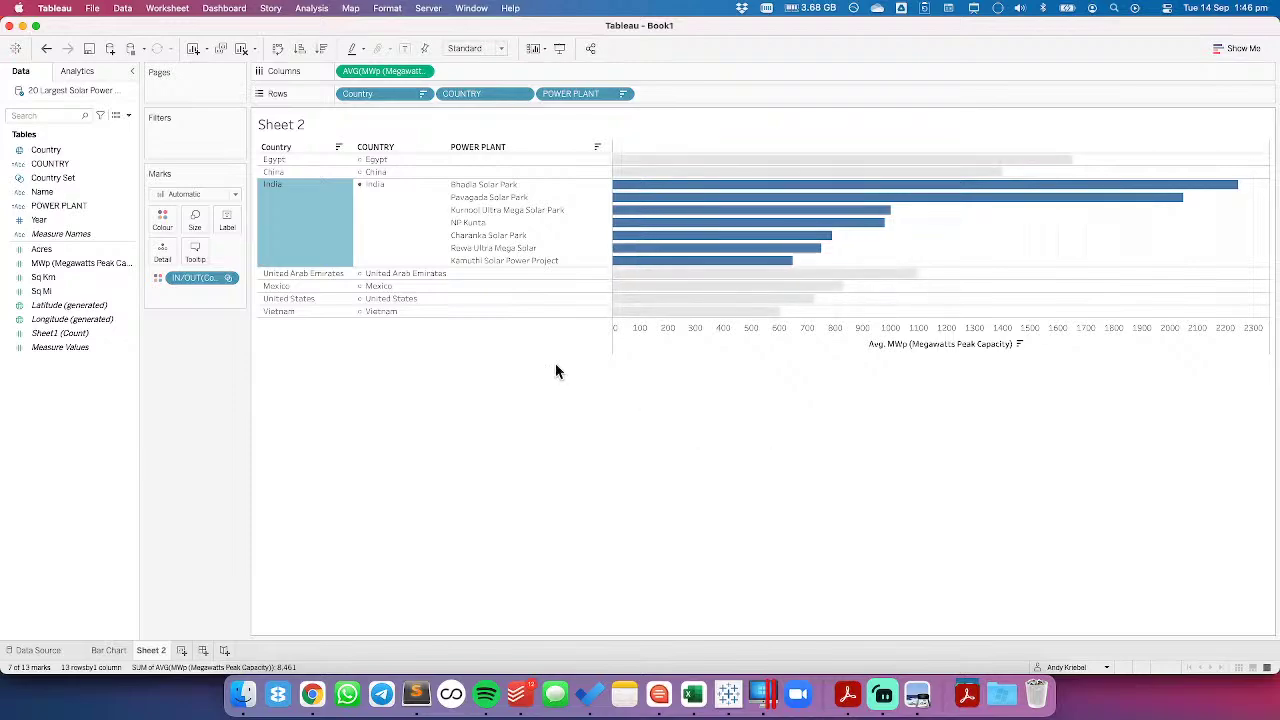
Expand China, Egypt, United States and Vietnam in turn to check their circles, and slightly widen the COUNTRY column
click(285, 173)
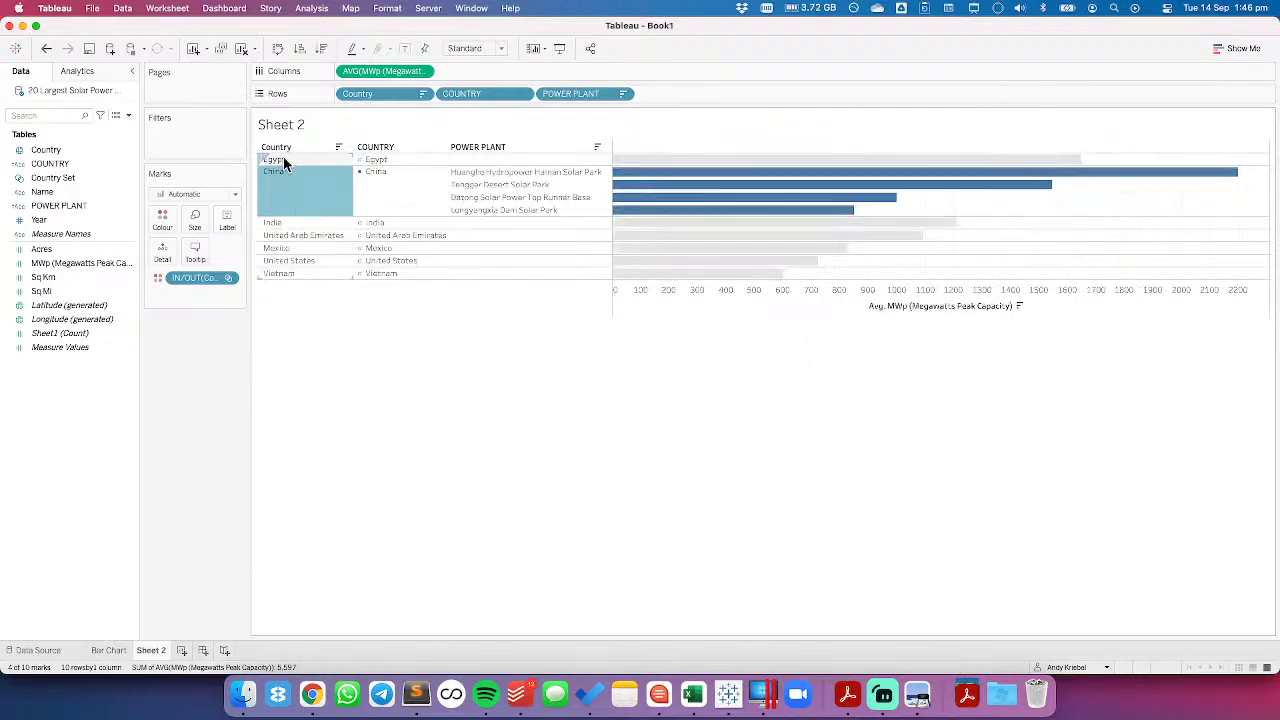
click(283, 161)
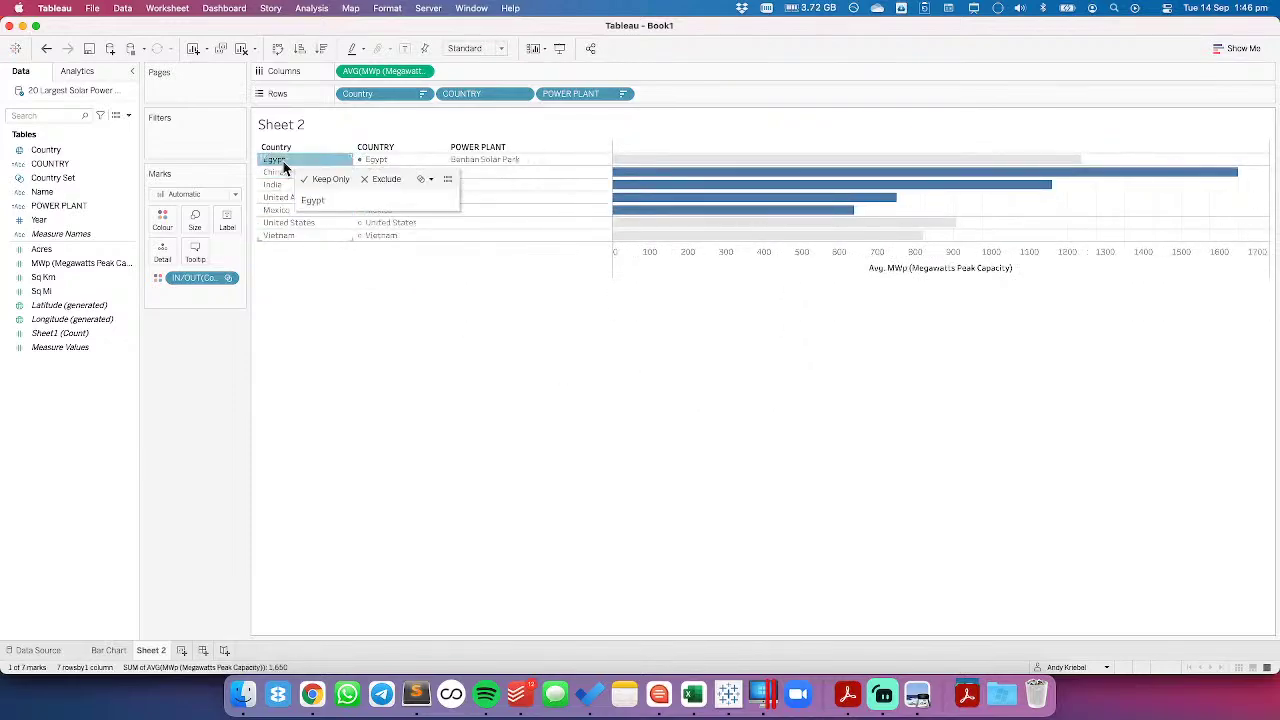
click(290, 224)
click(278, 273)
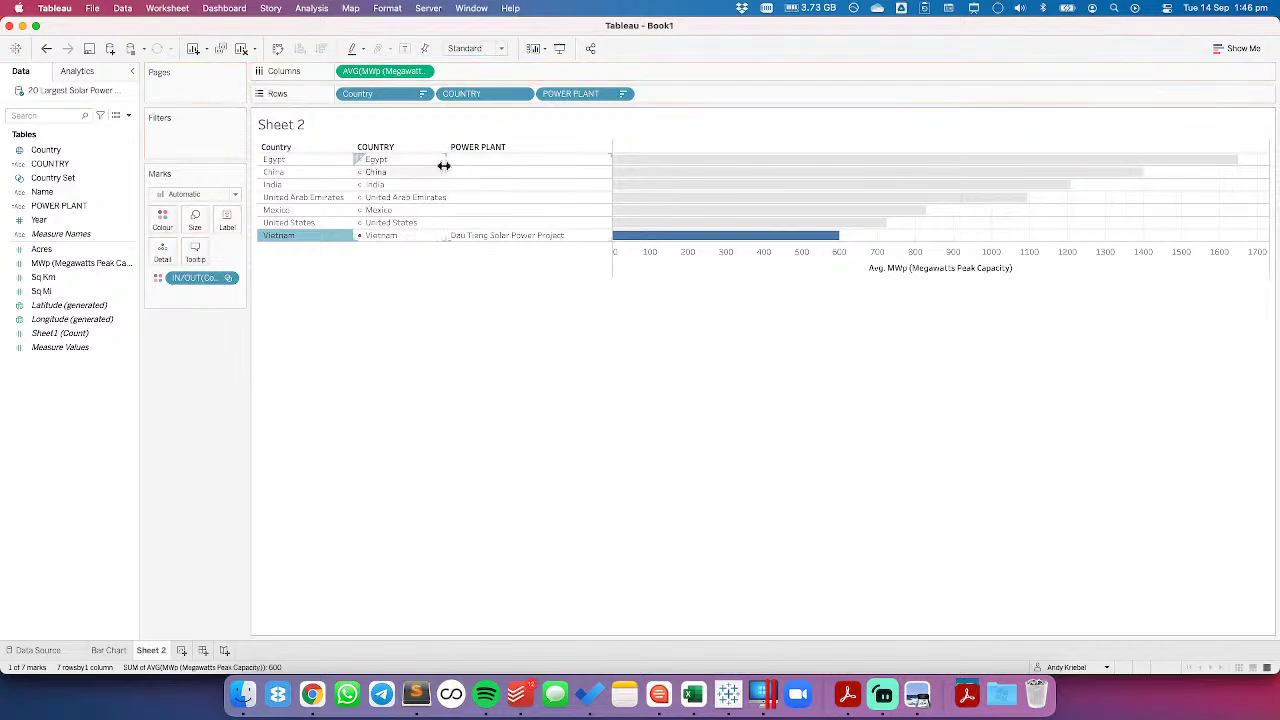
drag(444, 169, 453, 170)
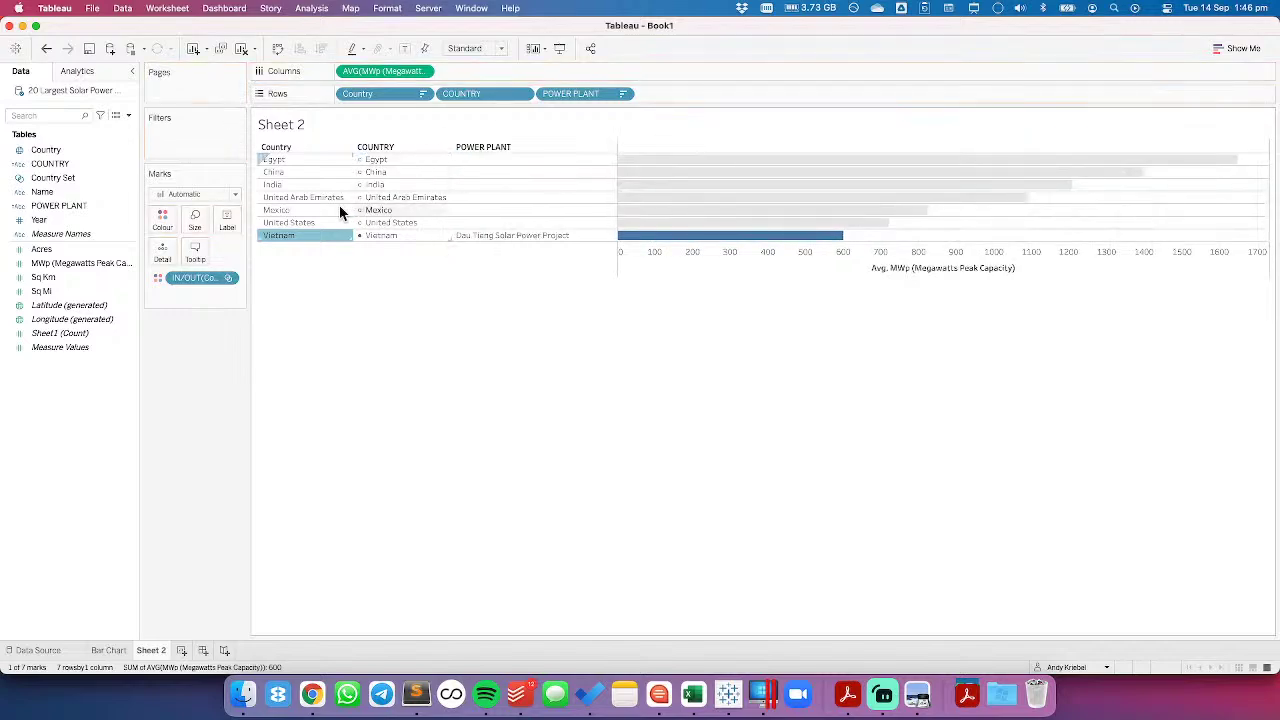
Expand India and United Arab Emirates, and widen the POWER PLANT column to fit the longest plant name
click(316, 196)
click(313, 185)
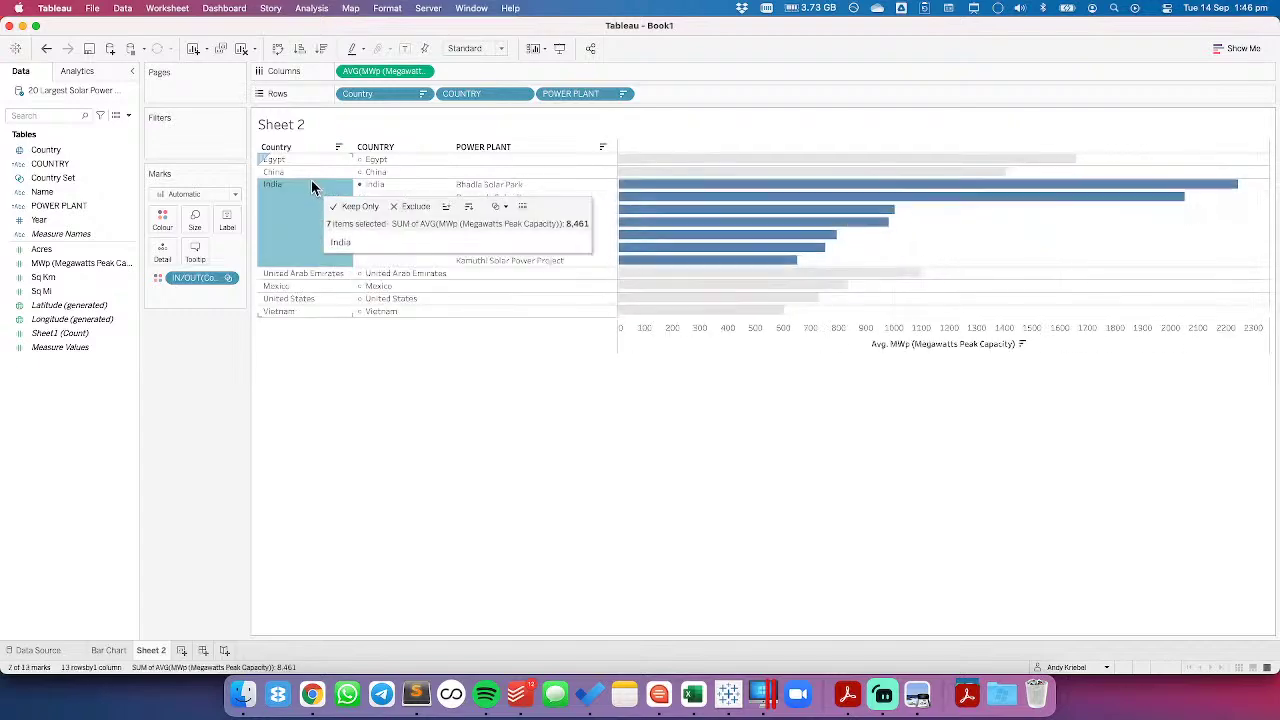
click(292, 272)
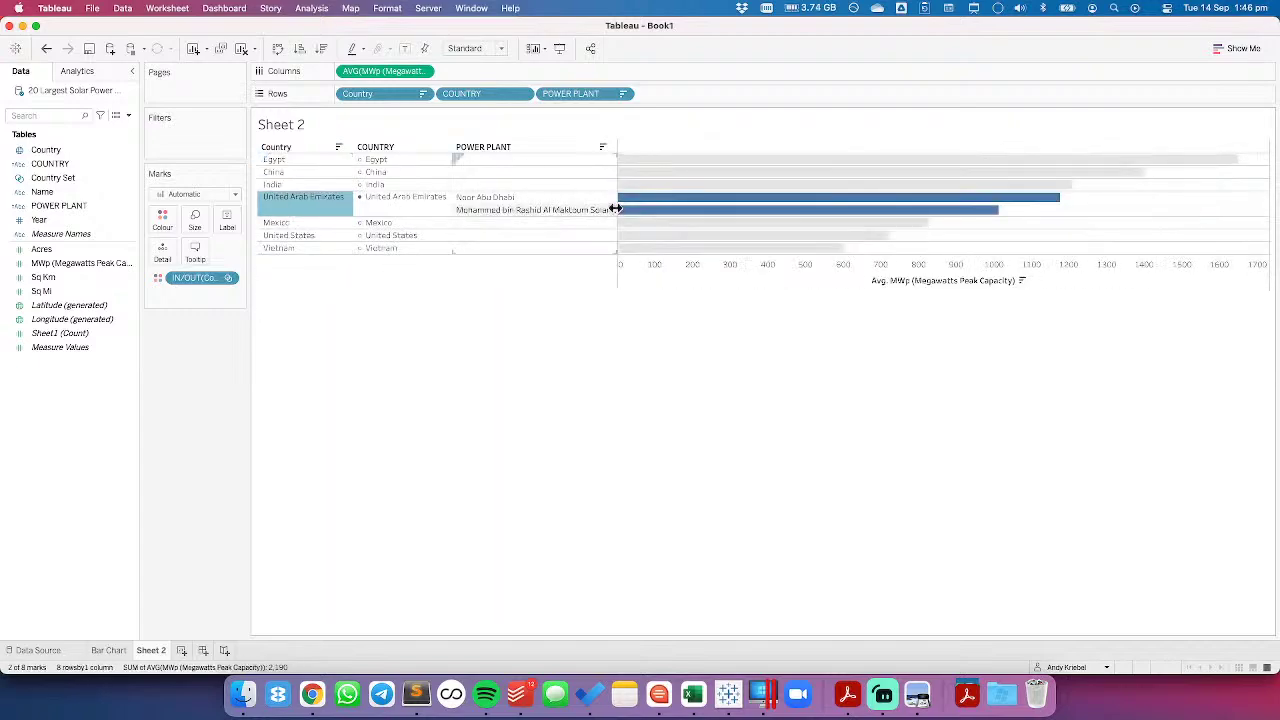
drag(617, 210, 635, 208)
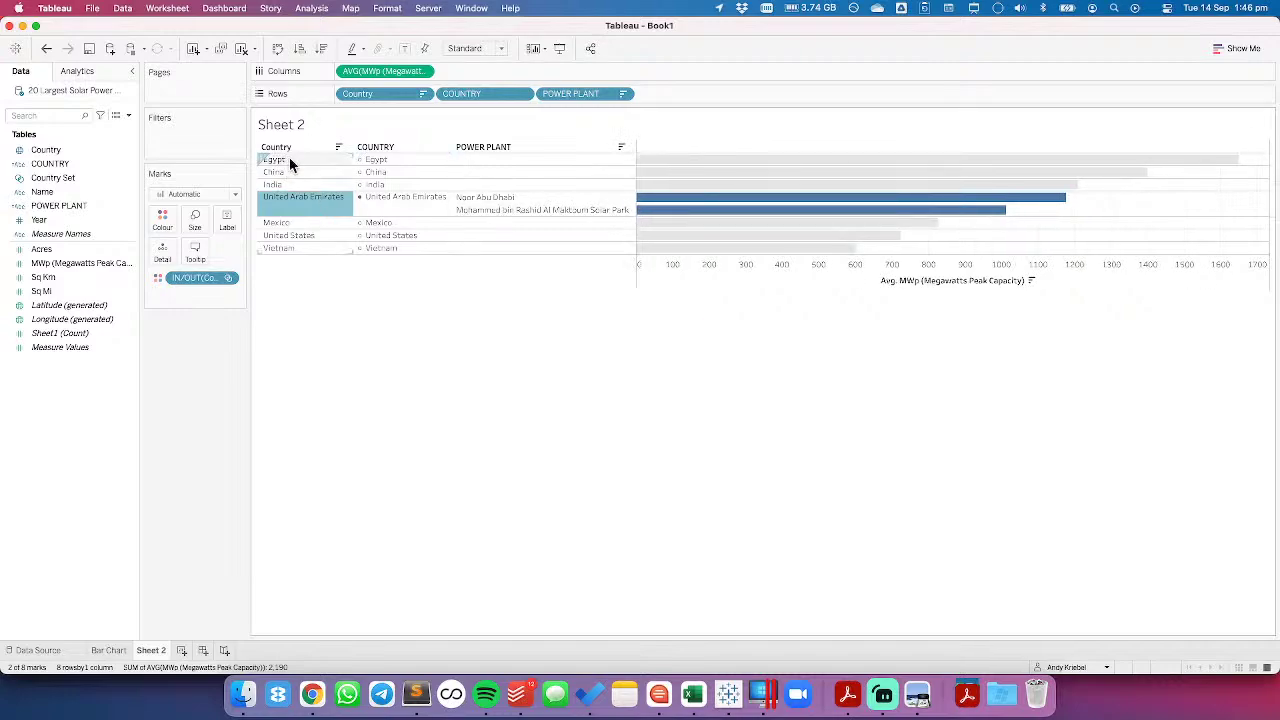
Test the set action by expanding every country from Egypt down to Vietnam in turn, and clear the selection
click(289, 158)
click(287, 170)
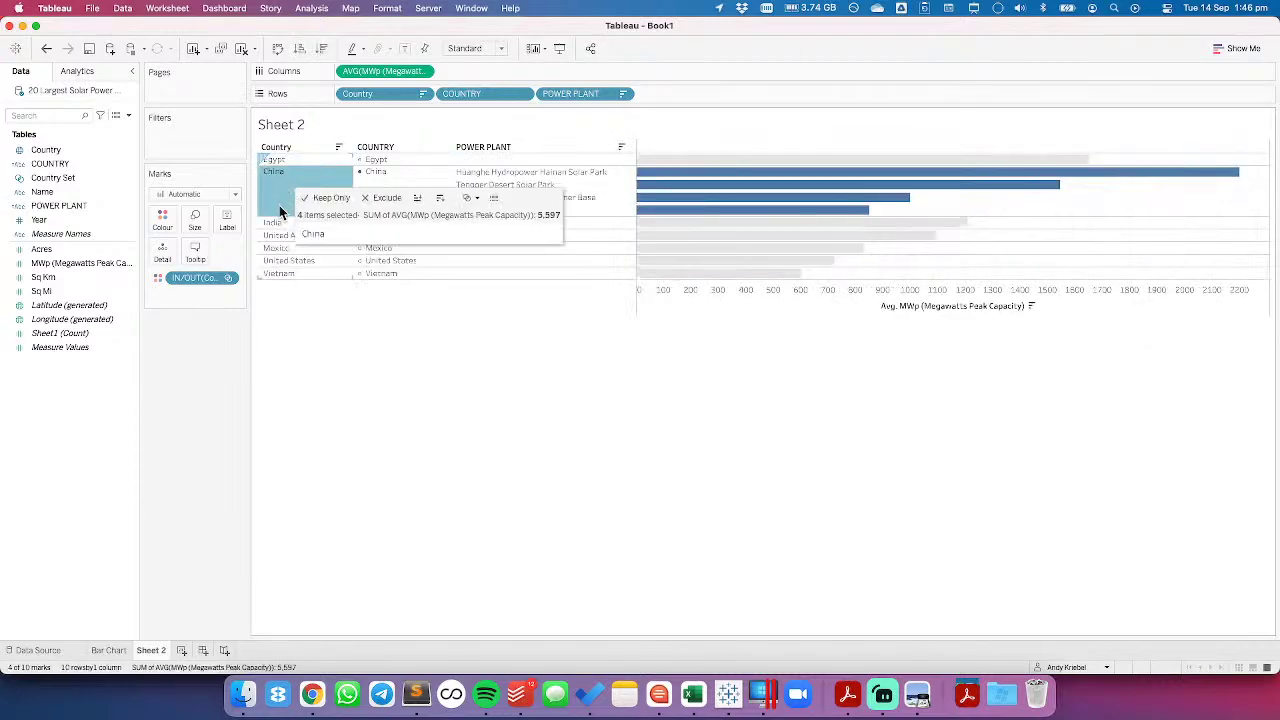
click(275, 222)
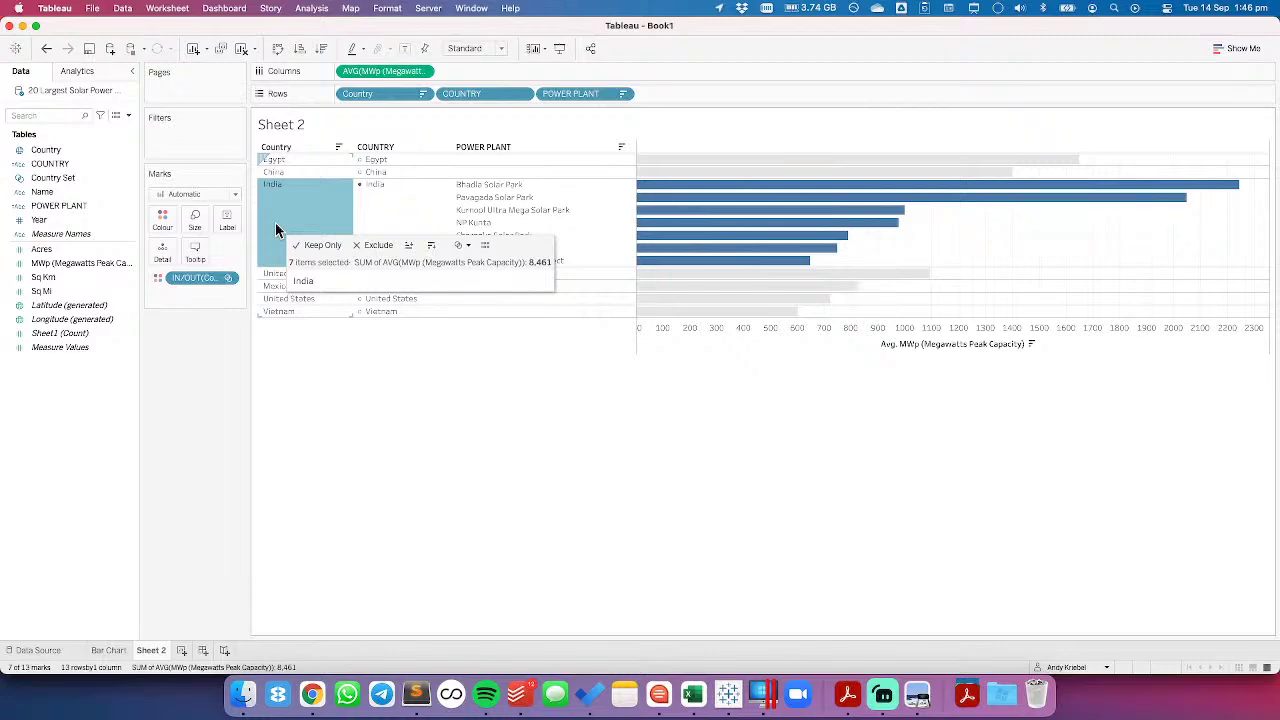
click(277, 274)
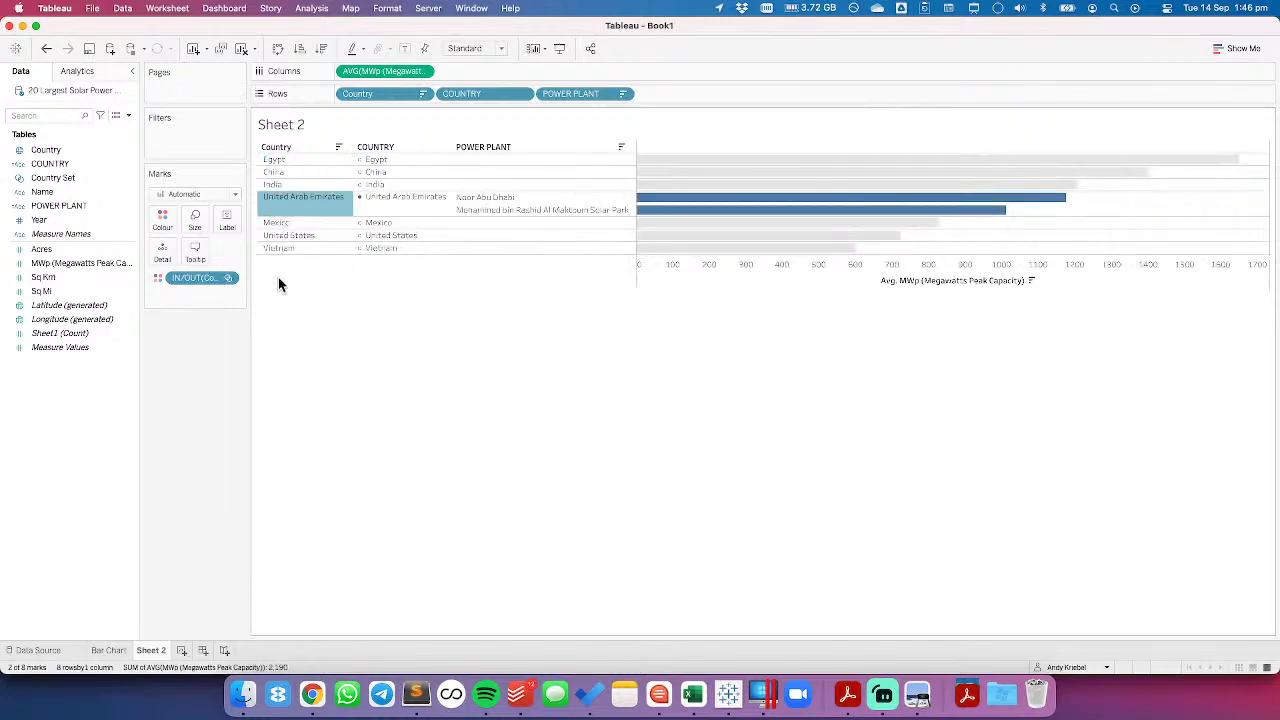
click(288, 223)
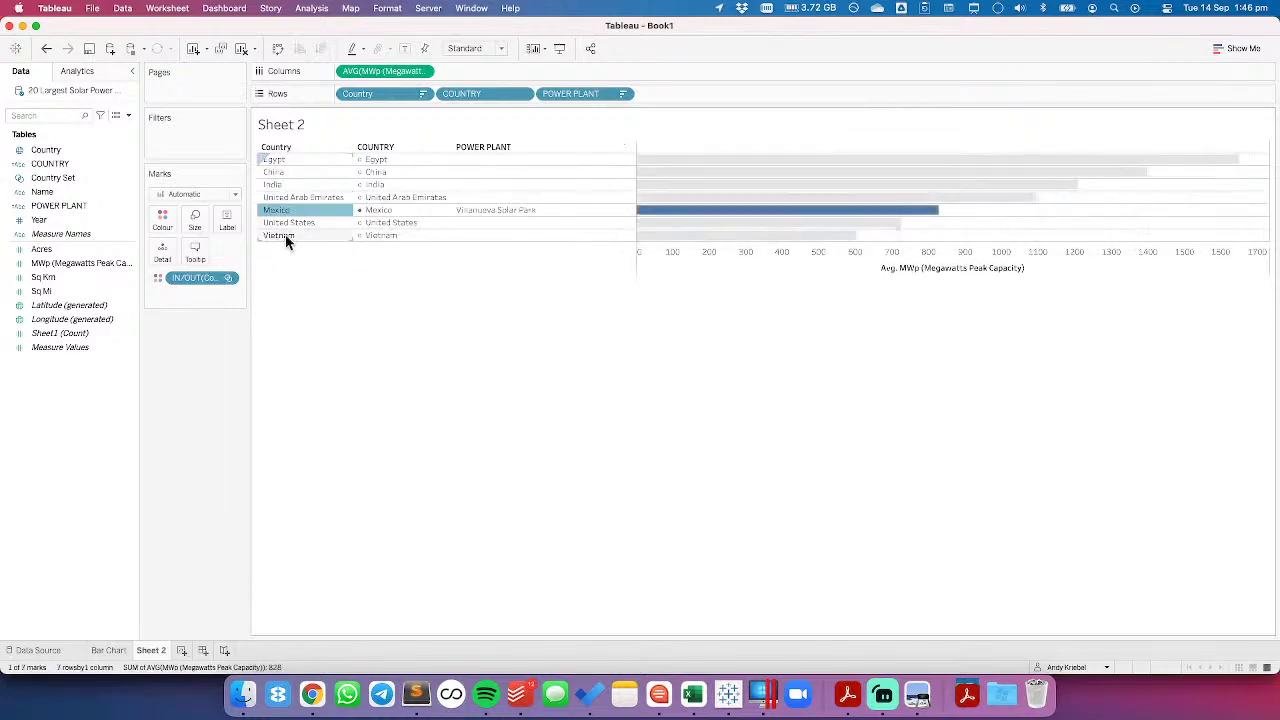
click(286, 223)
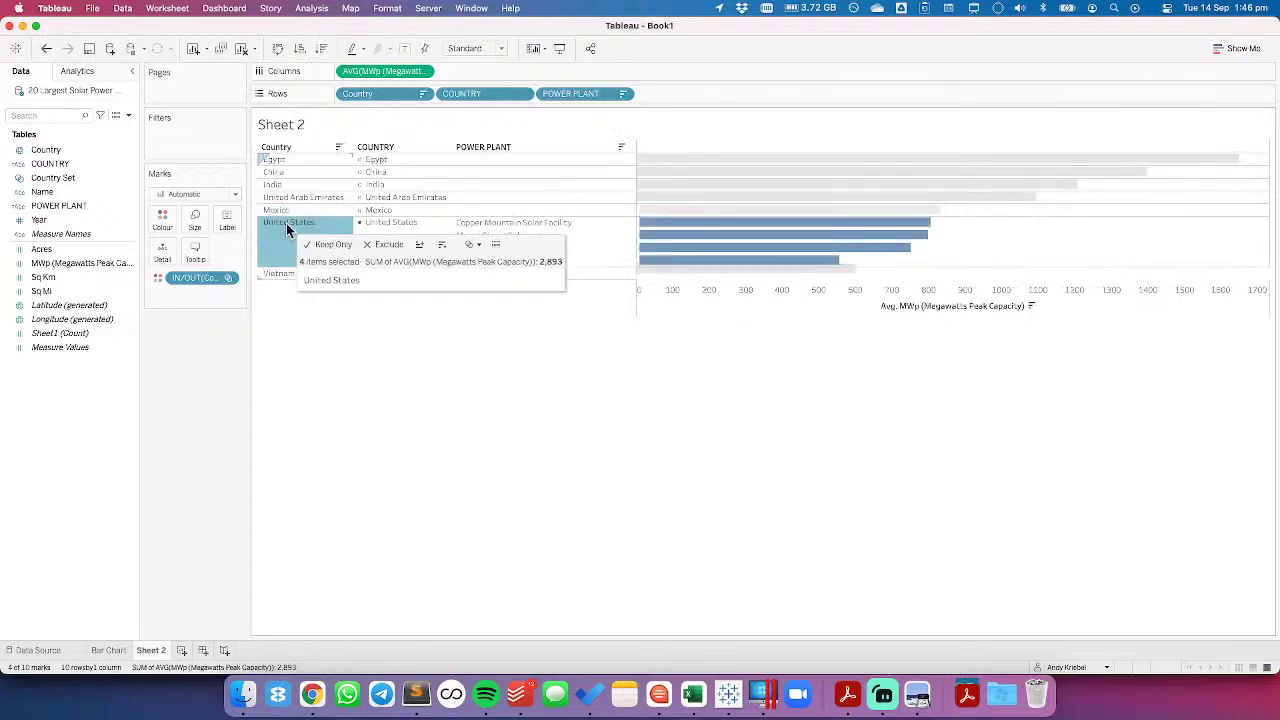
click(273, 274)
click(357, 333)
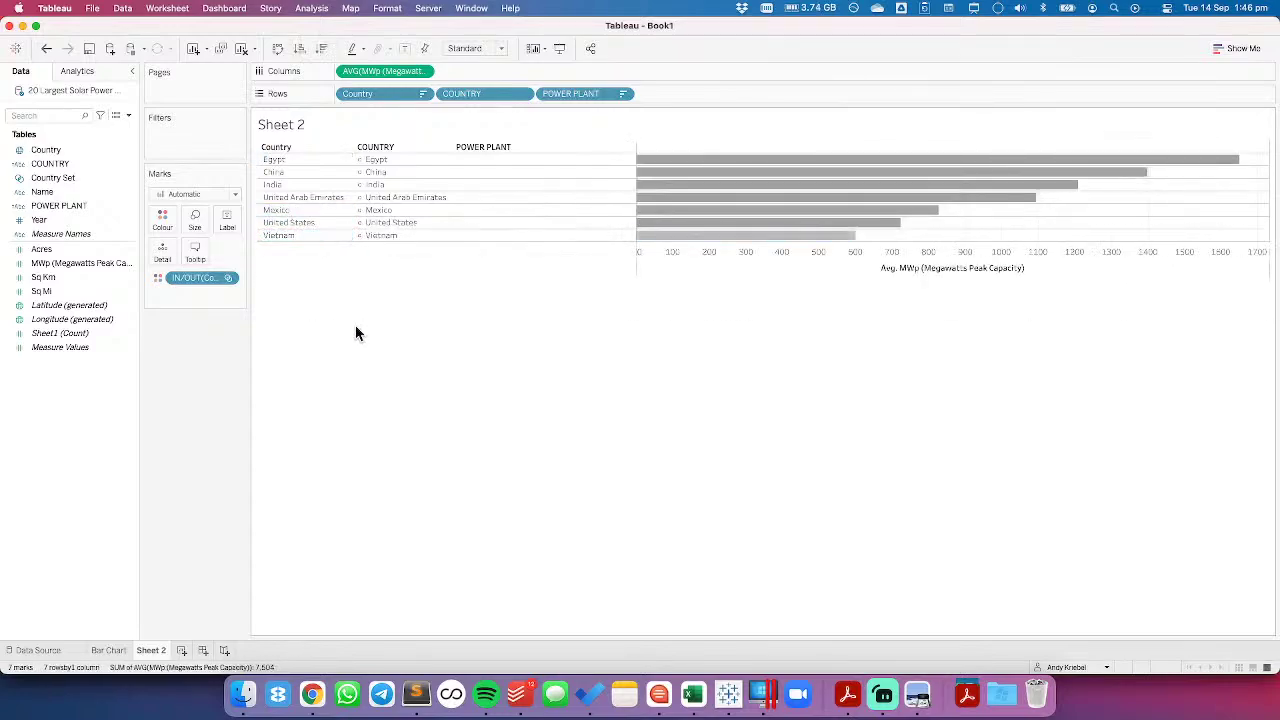
Hide the original Country header in the rows and test expanding Egypt, China, United Arab Emirates and Vietnam from their bars
click(424, 94)
click(383, 198)
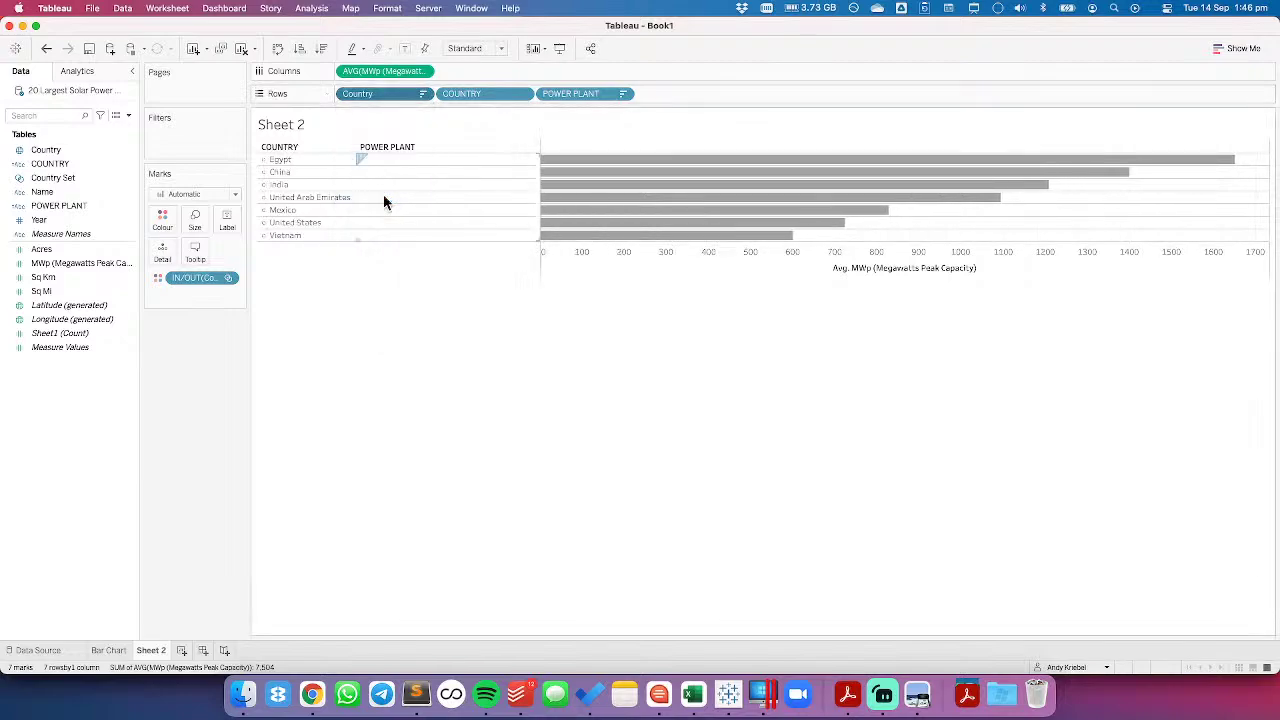
click(565, 160)
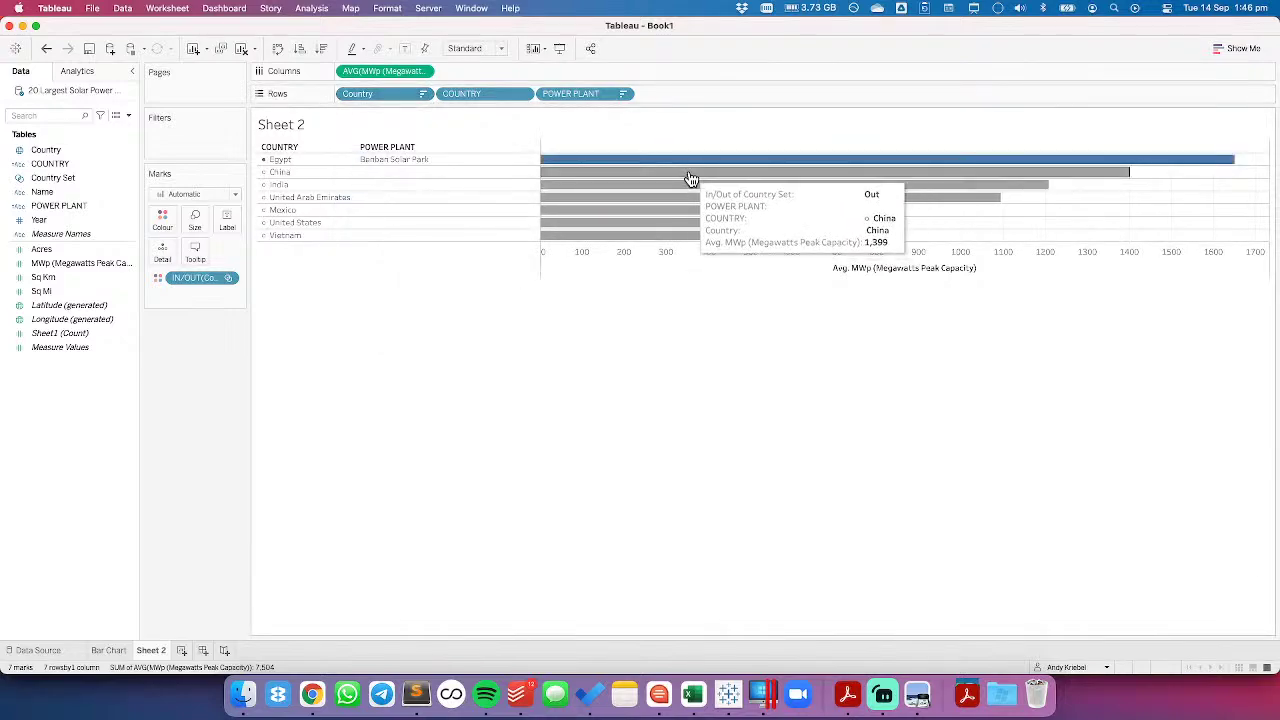
click(690, 176)
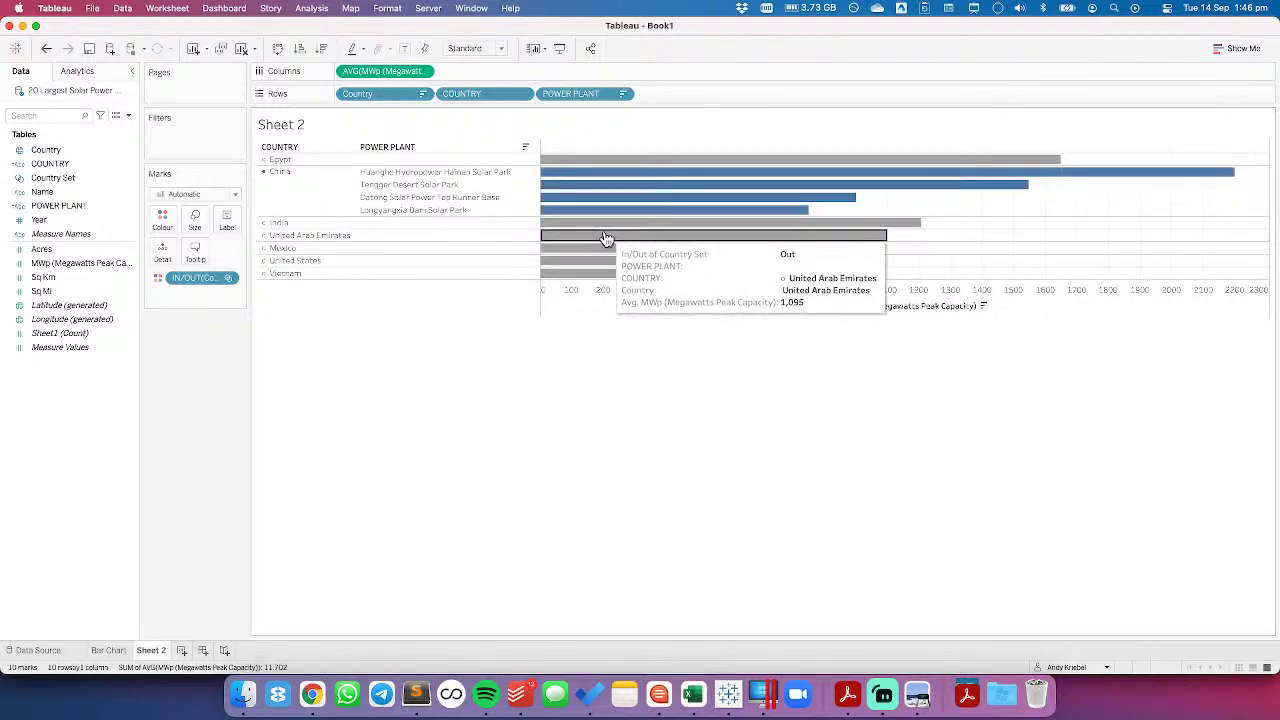
click(605, 238)
click(586, 249)
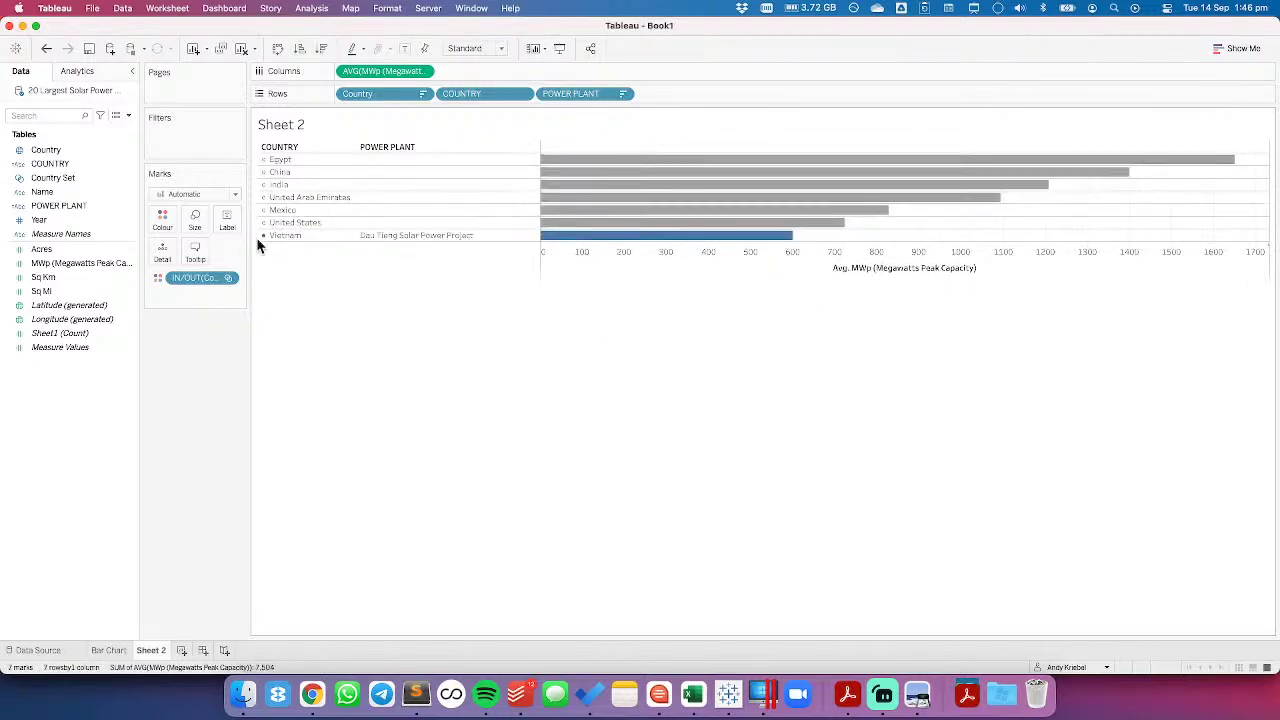
Test expanding the countries from the COUNTRY circle labels, going from United States up to Egypt, then United Arab Emirates
click(293, 224)
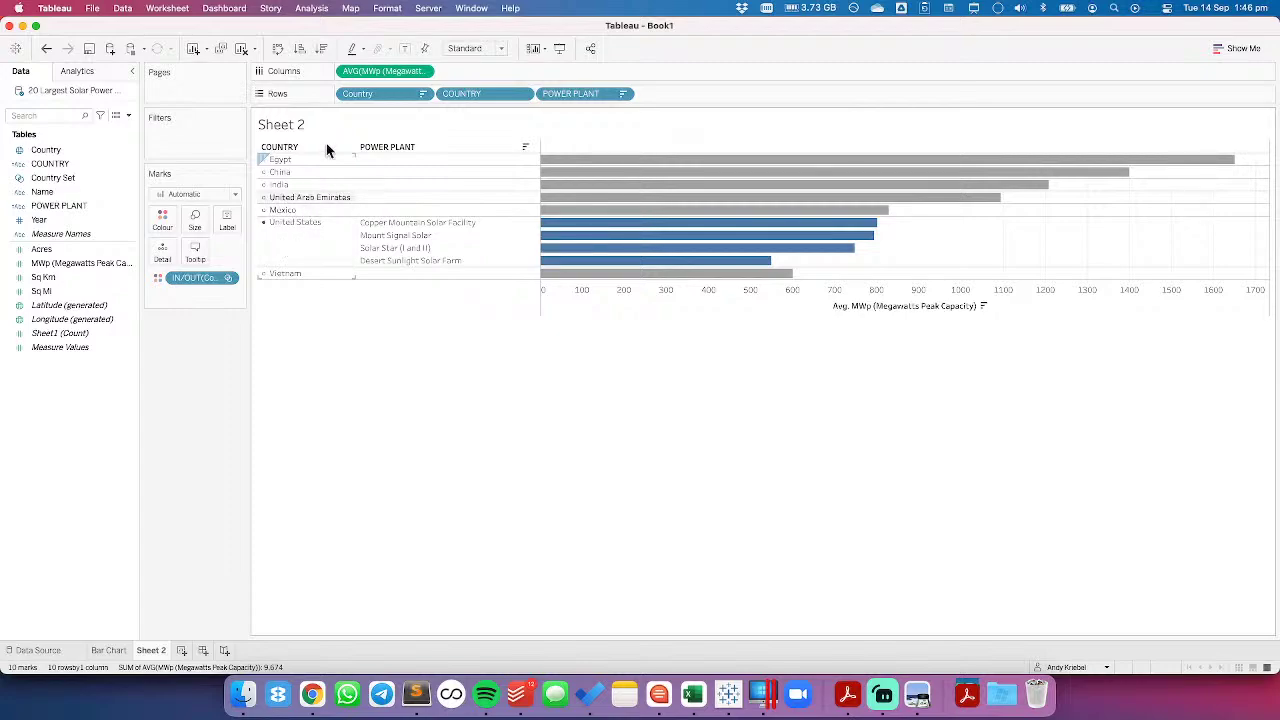
click(297, 209)
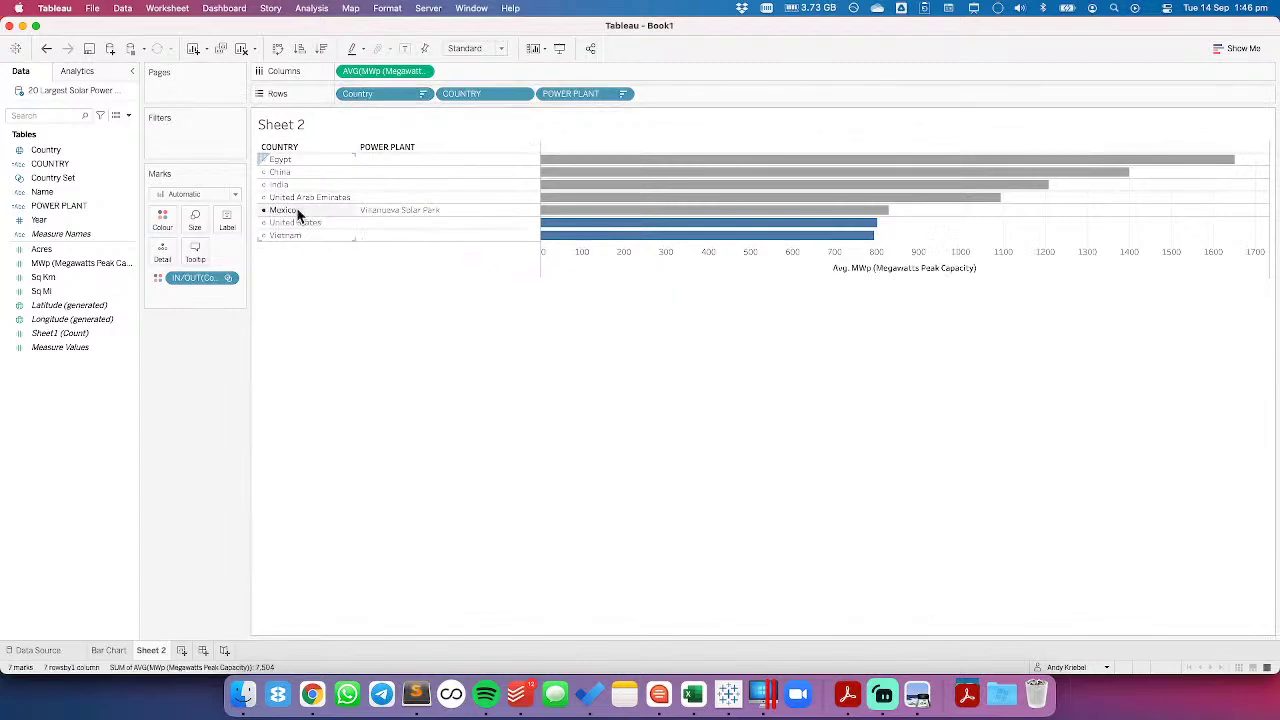
click(293, 198)
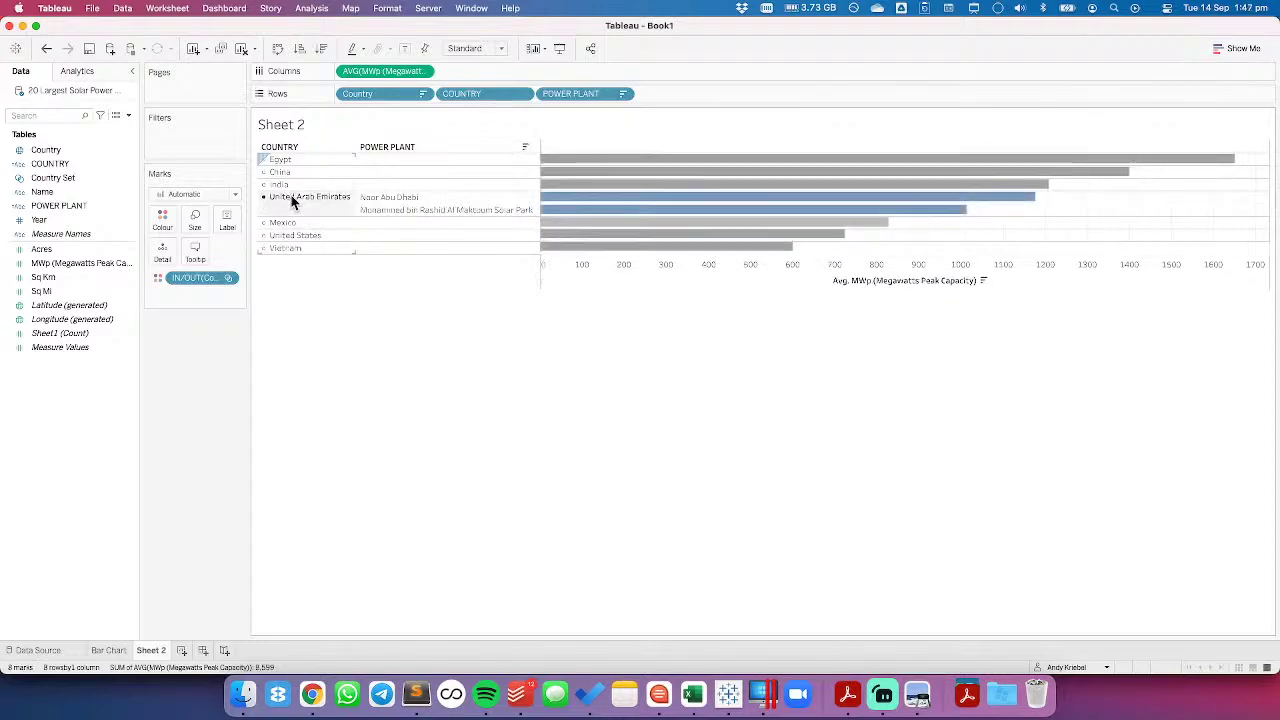
click(289, 185)
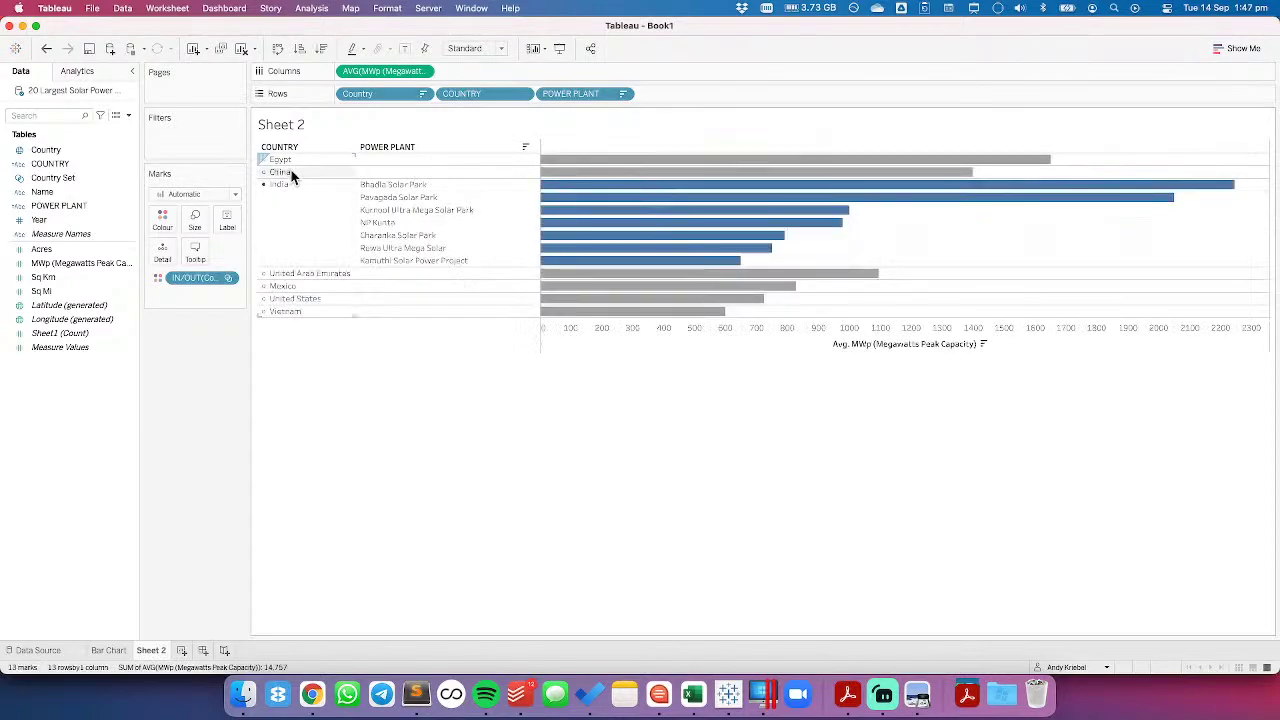
click(290, 173)
click(291, 160)
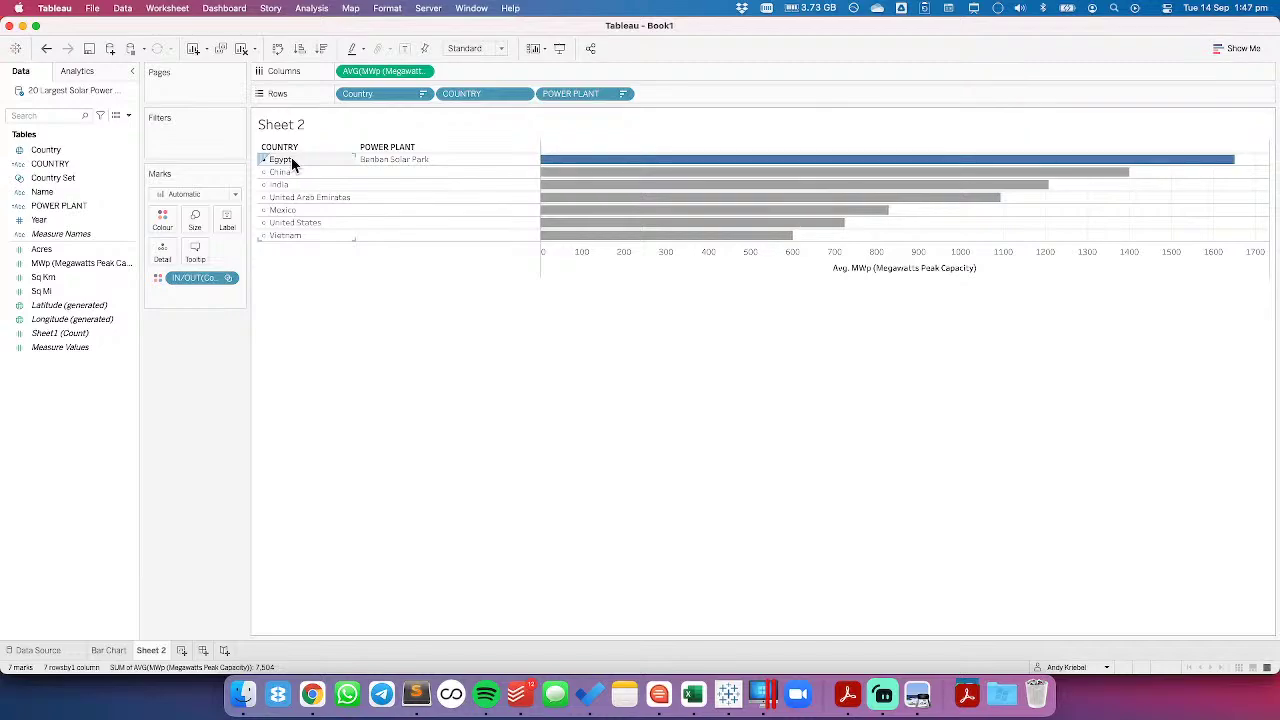
click(293, 196)
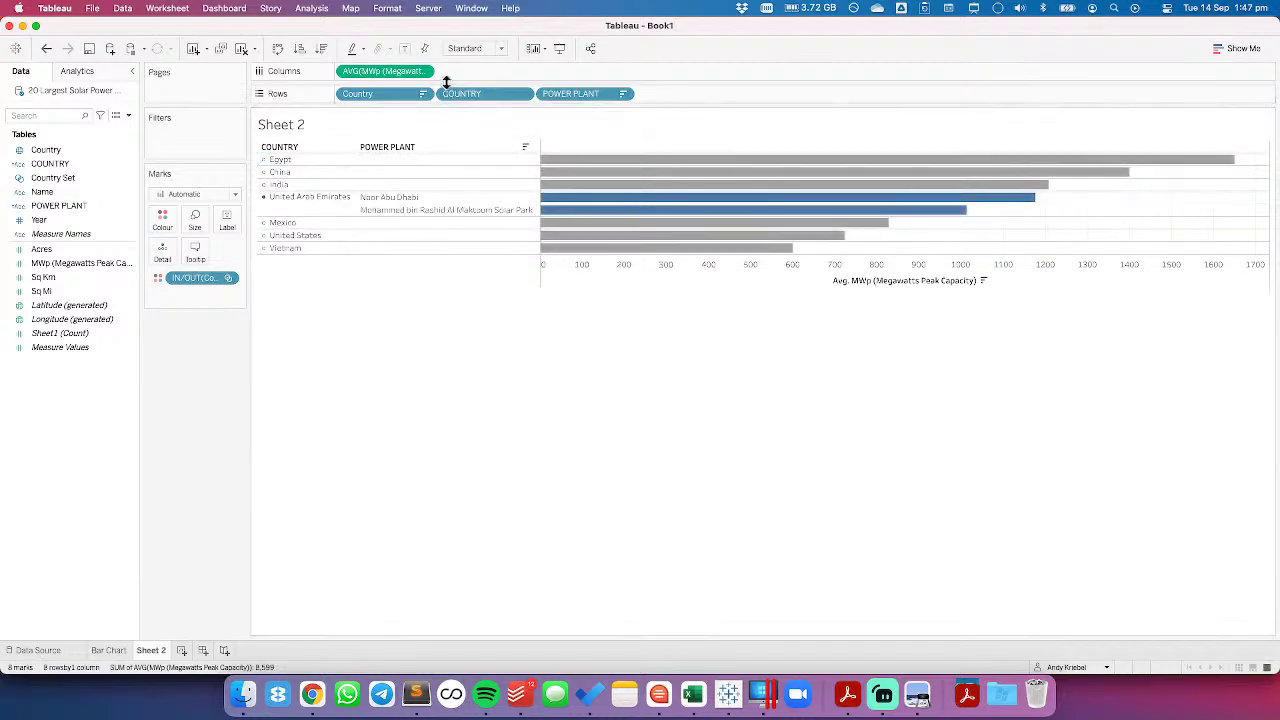
Show the original Country header in the rows again and expand Mexico and United States to check the bar highlighting
click(422, 93)
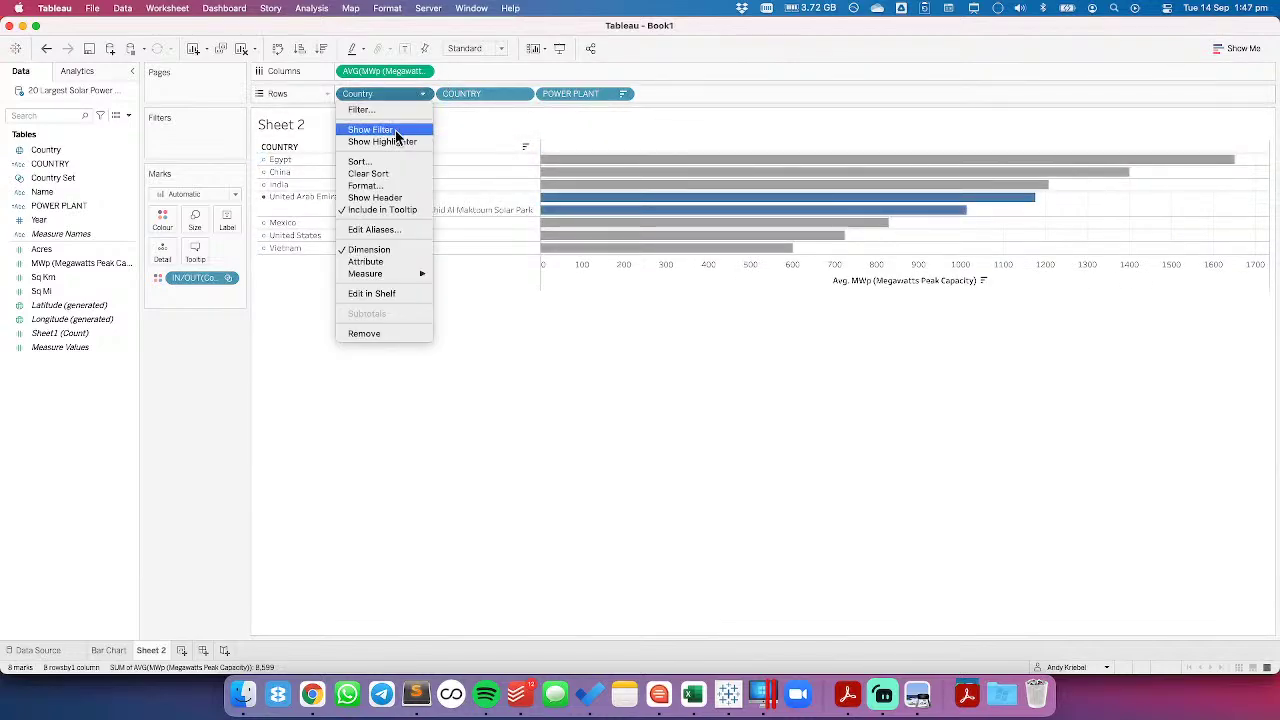
click(375, 197)
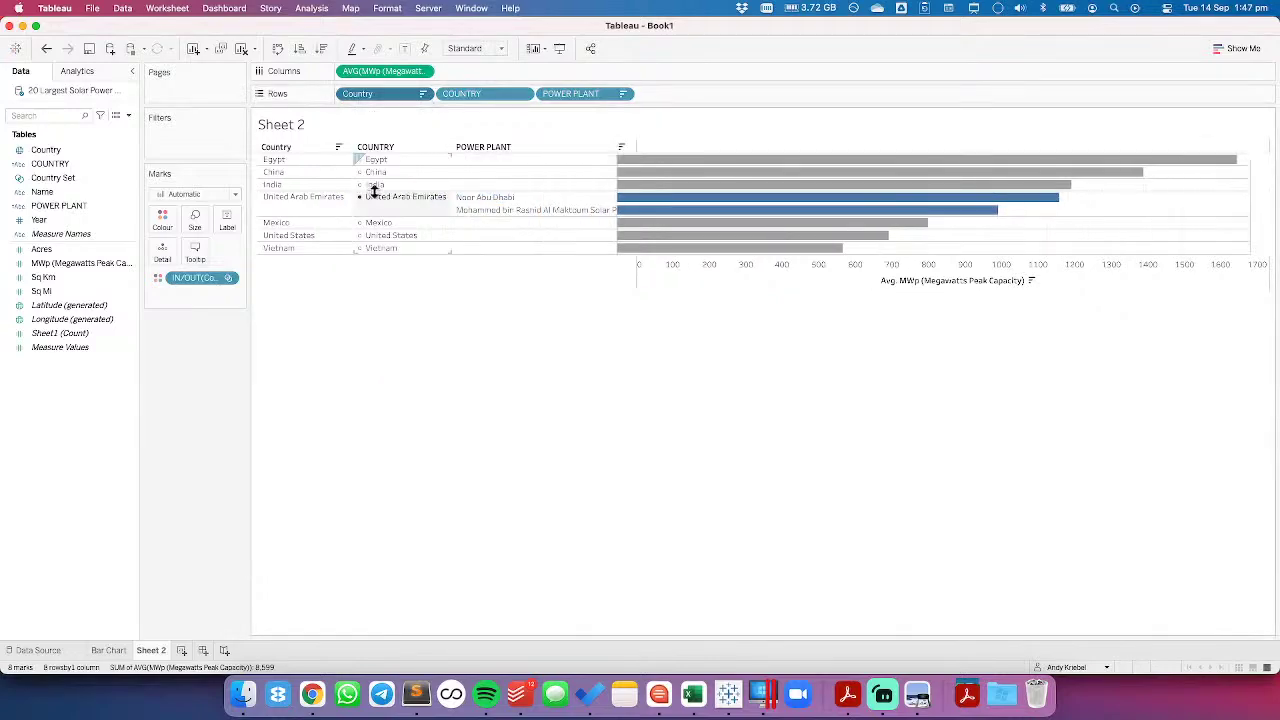
click(289, 224)
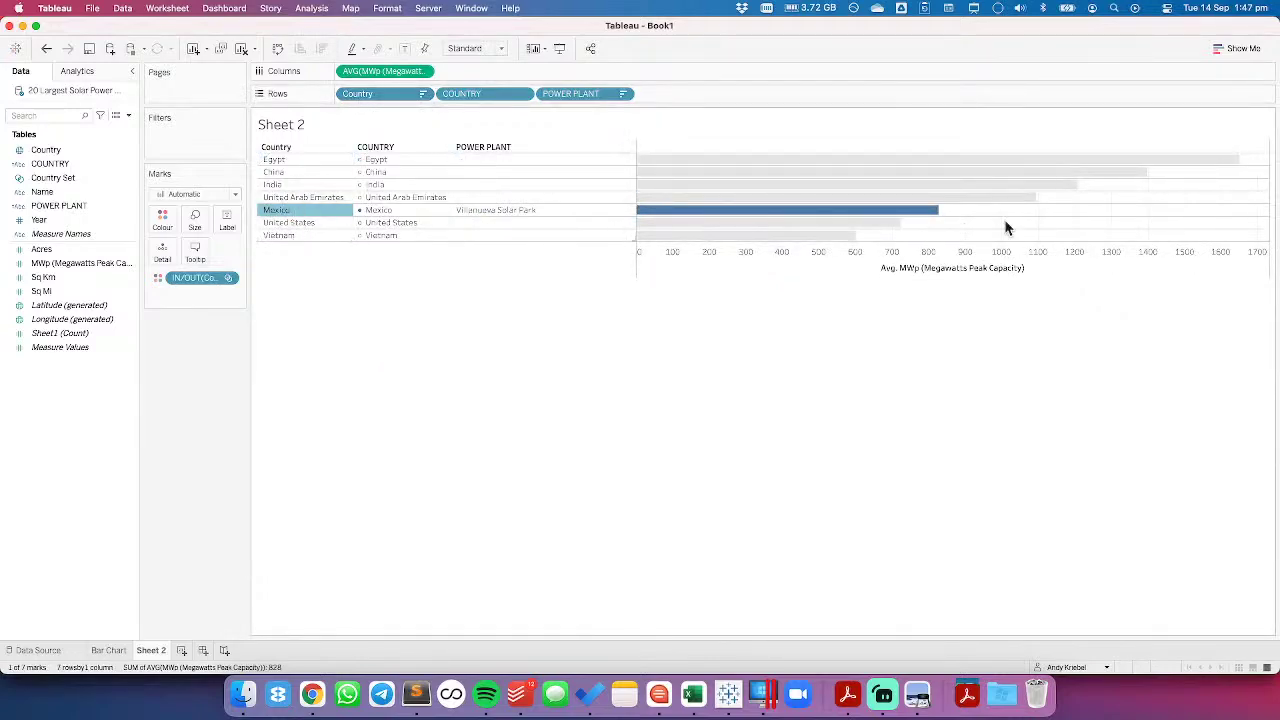
mouse_move(892, 220)
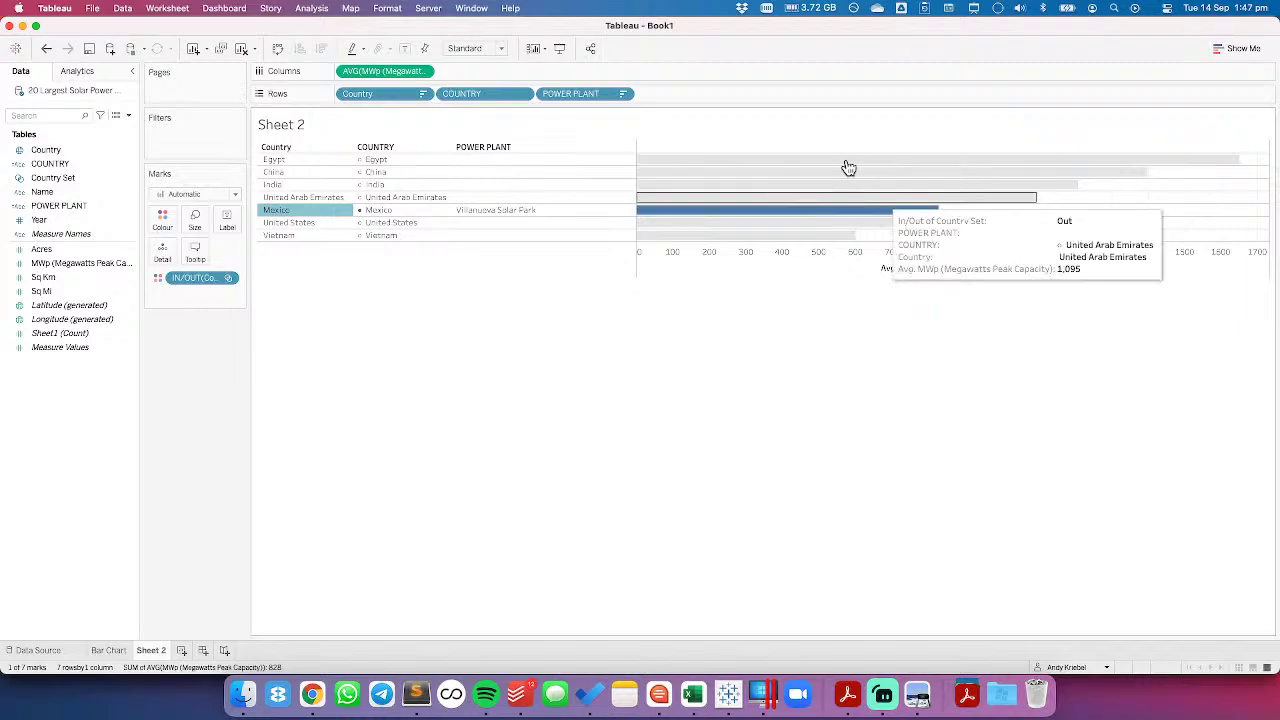
click(288, 226)
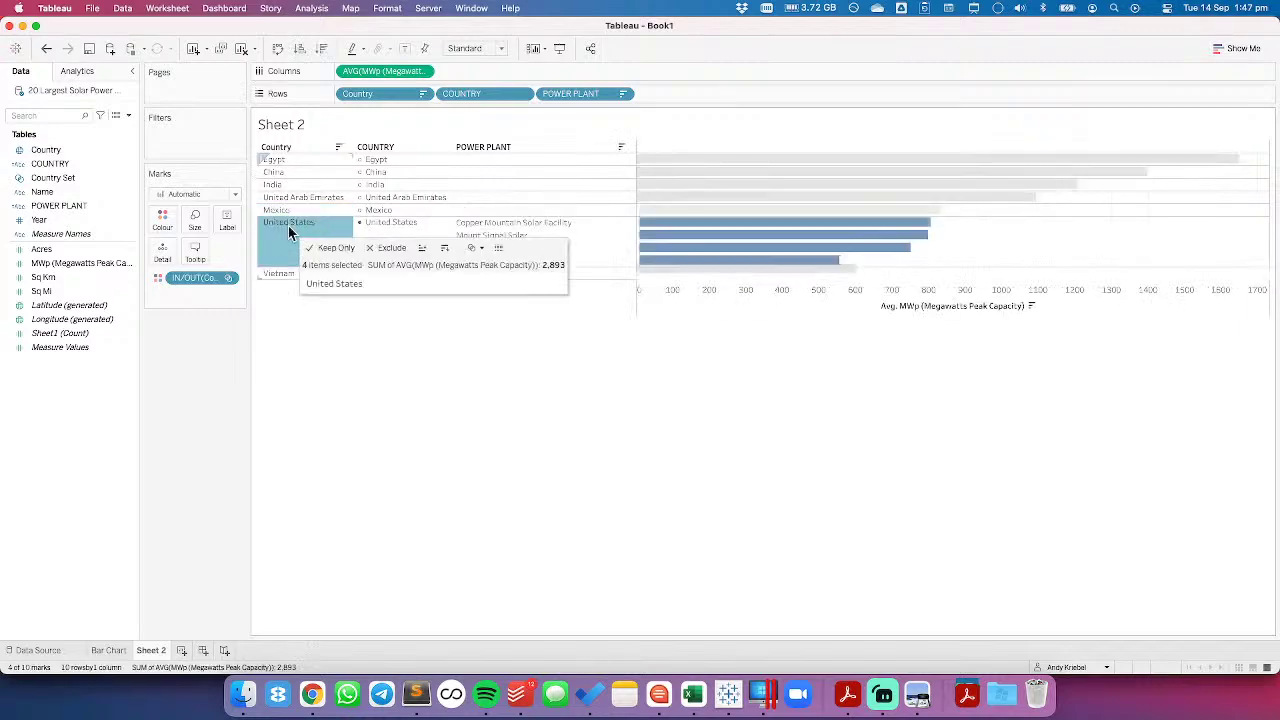
Clear the United States selection, hide the original Country header in the rows, and expand United States from its COUNTRY label
click(288, 226)
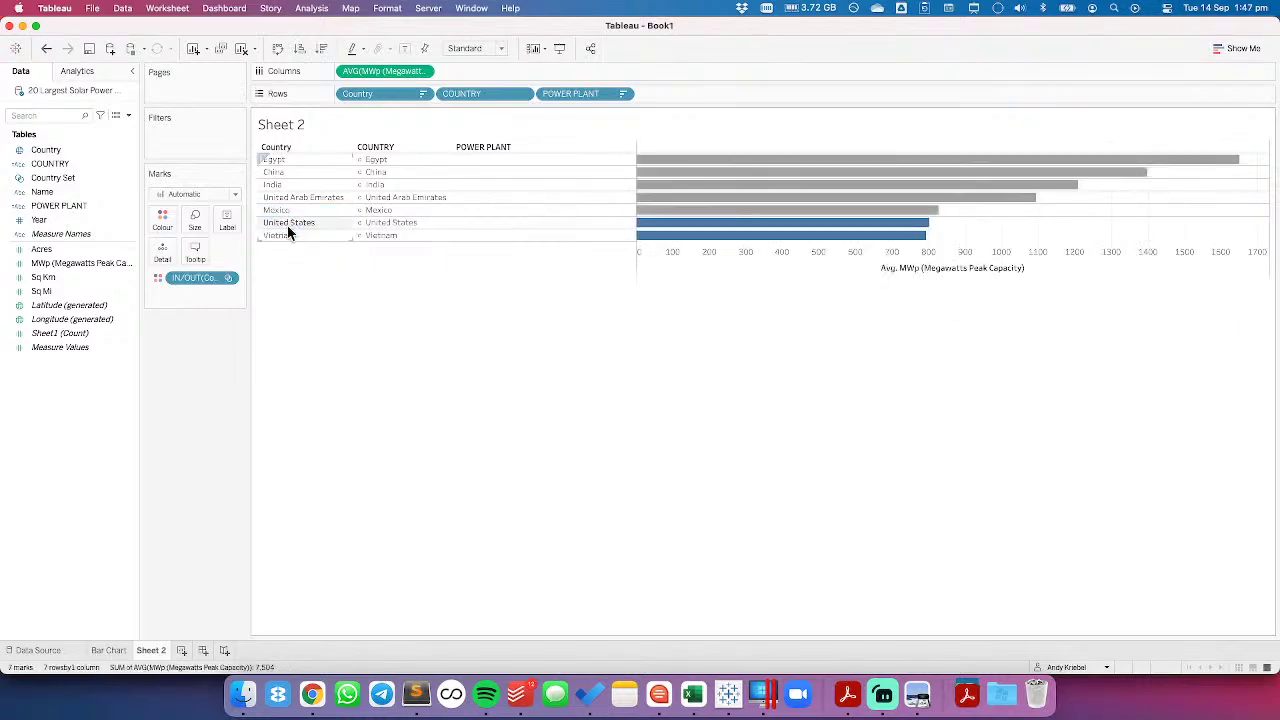
click(422, 93)
click(384, 195)
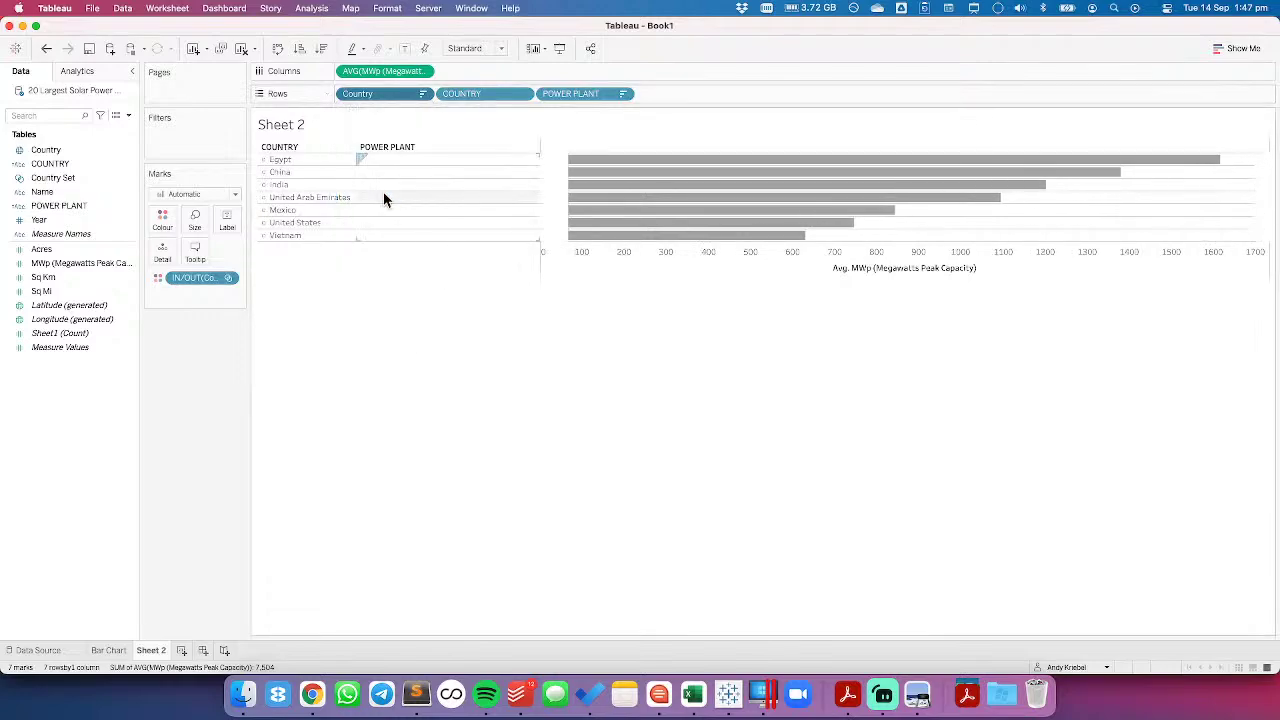
click(308, 229)
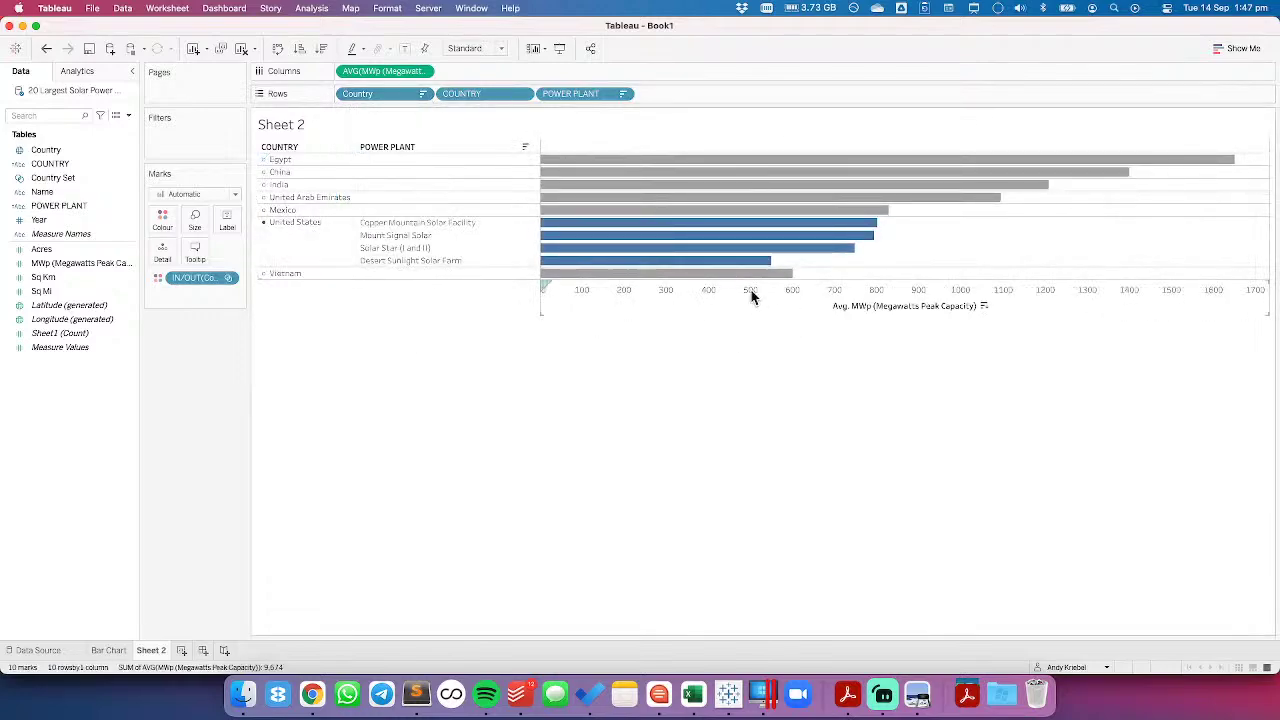
Rename the country and power plant sheet as "Drill down"
mouse_move(748, 276)
text(Drill down)
key(Return)
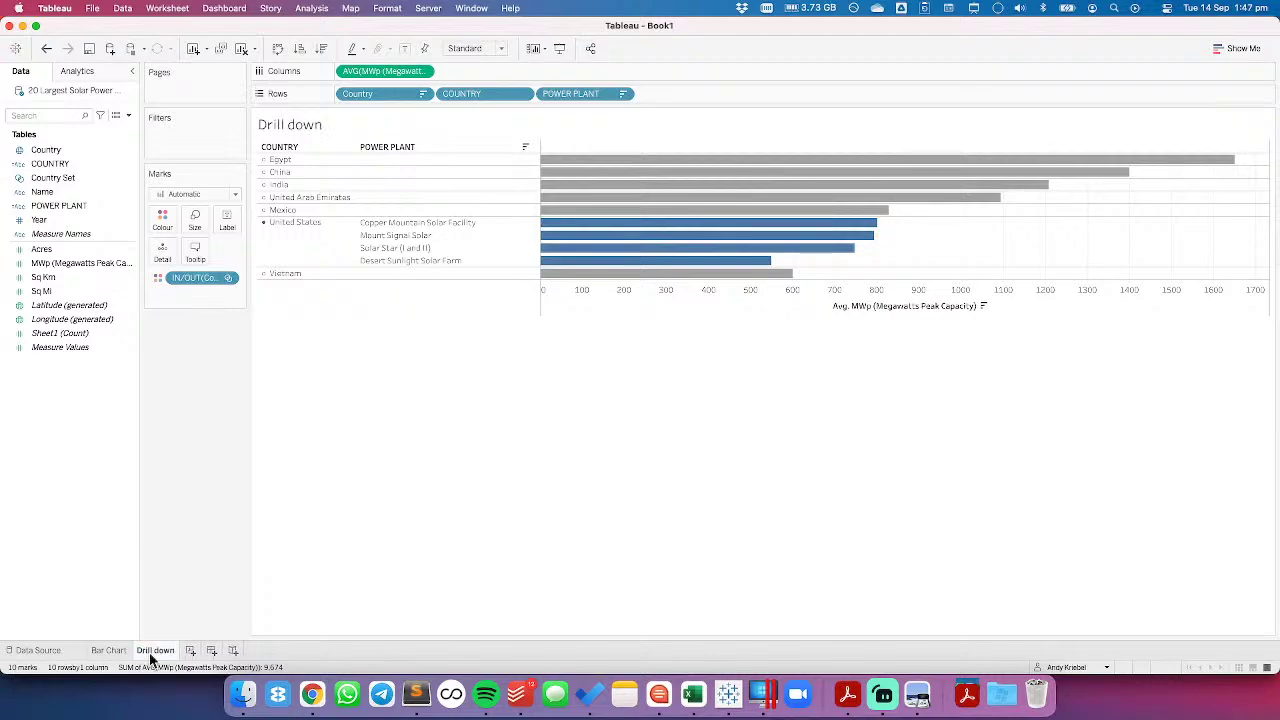
Create a new worksheet plotting MWp (Megawatts Peak Capacity) on the rows against Sq Mi on the columns
click(189, 648)
click(66, 278)
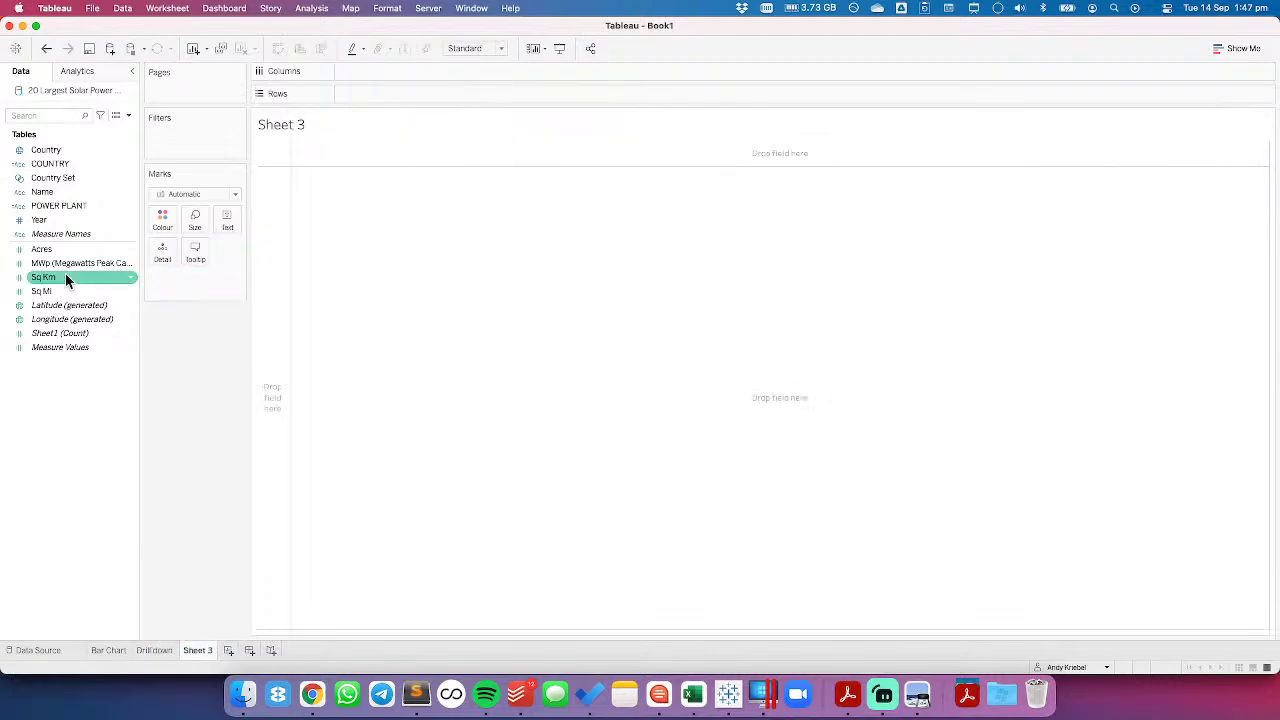
click(72, 265)
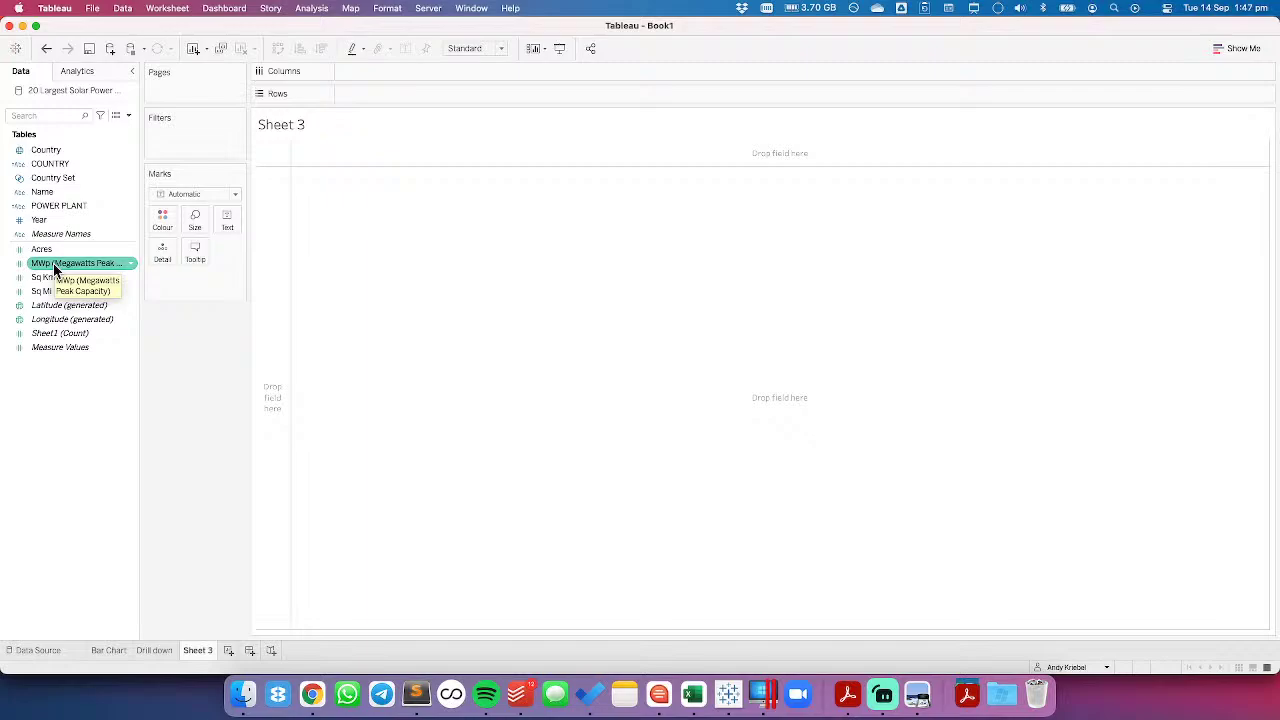
drag(55, 268, 375, 93)
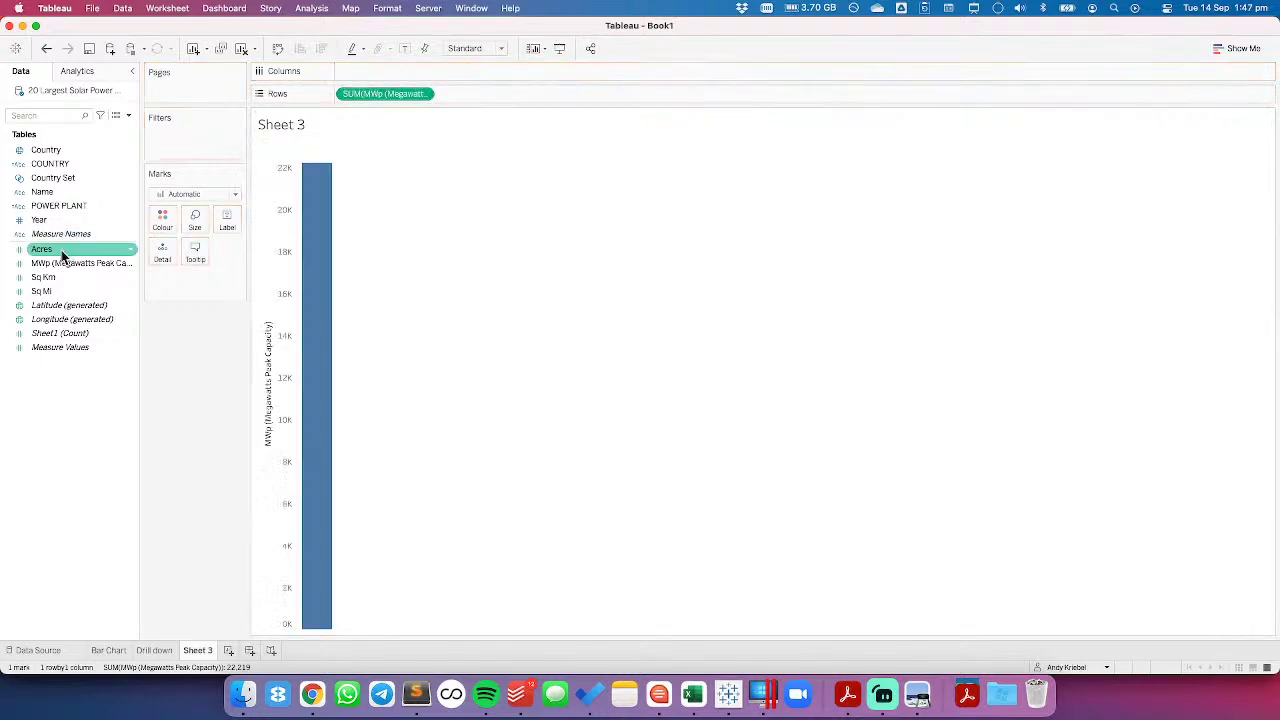
drag(55, 292, 366, 73)
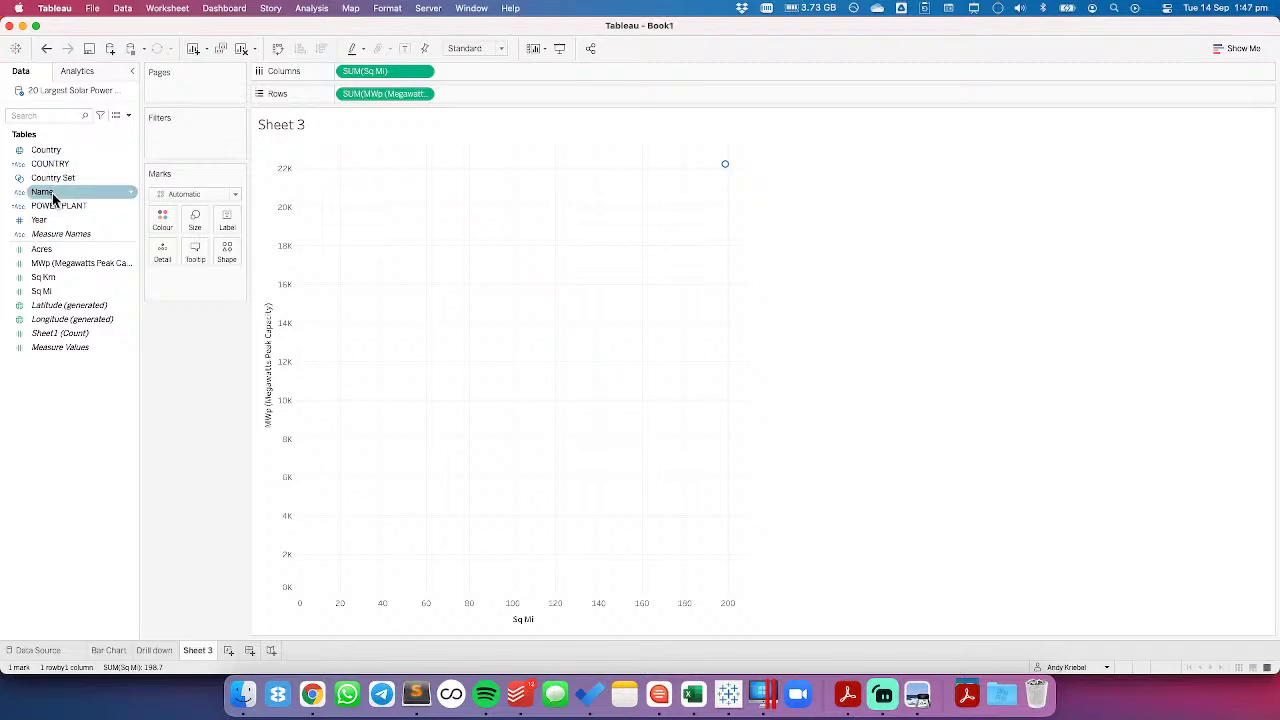
Split the scatter plot by Name and Country as detail, and inspect the tooltips of the outlying plants
drag(50, 195, 160, 260)
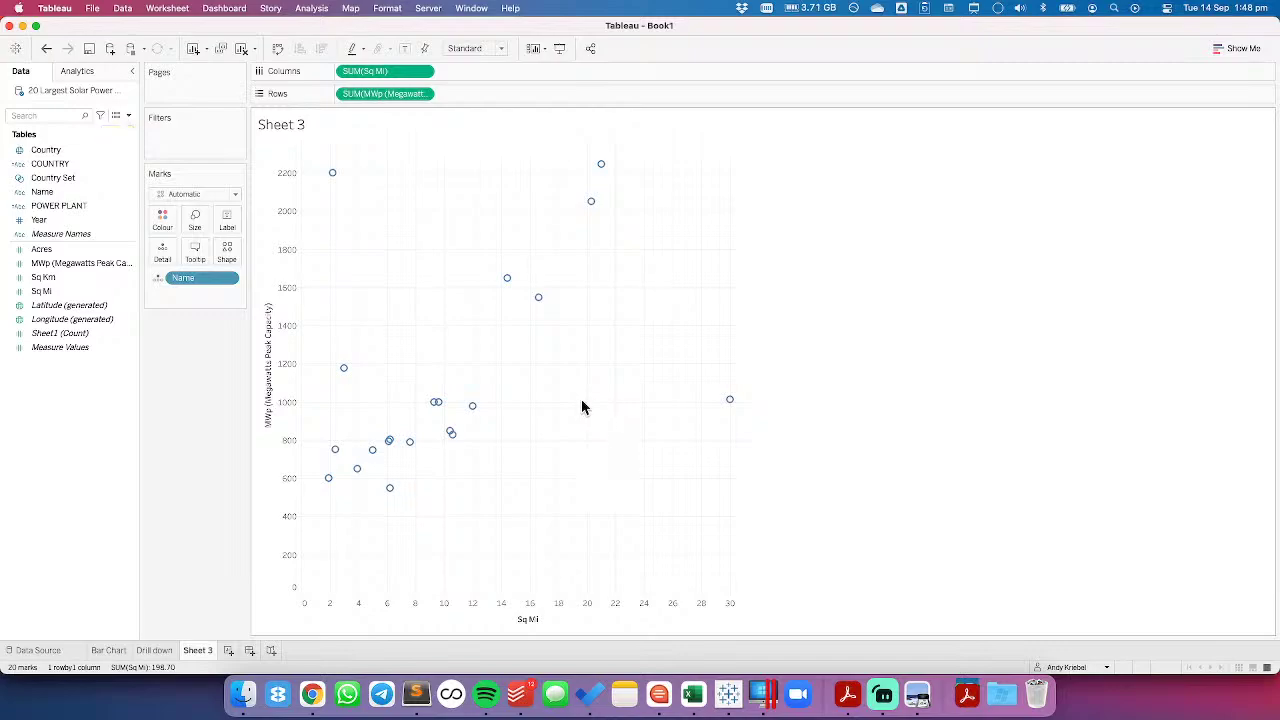
mouse_move(730, 403)
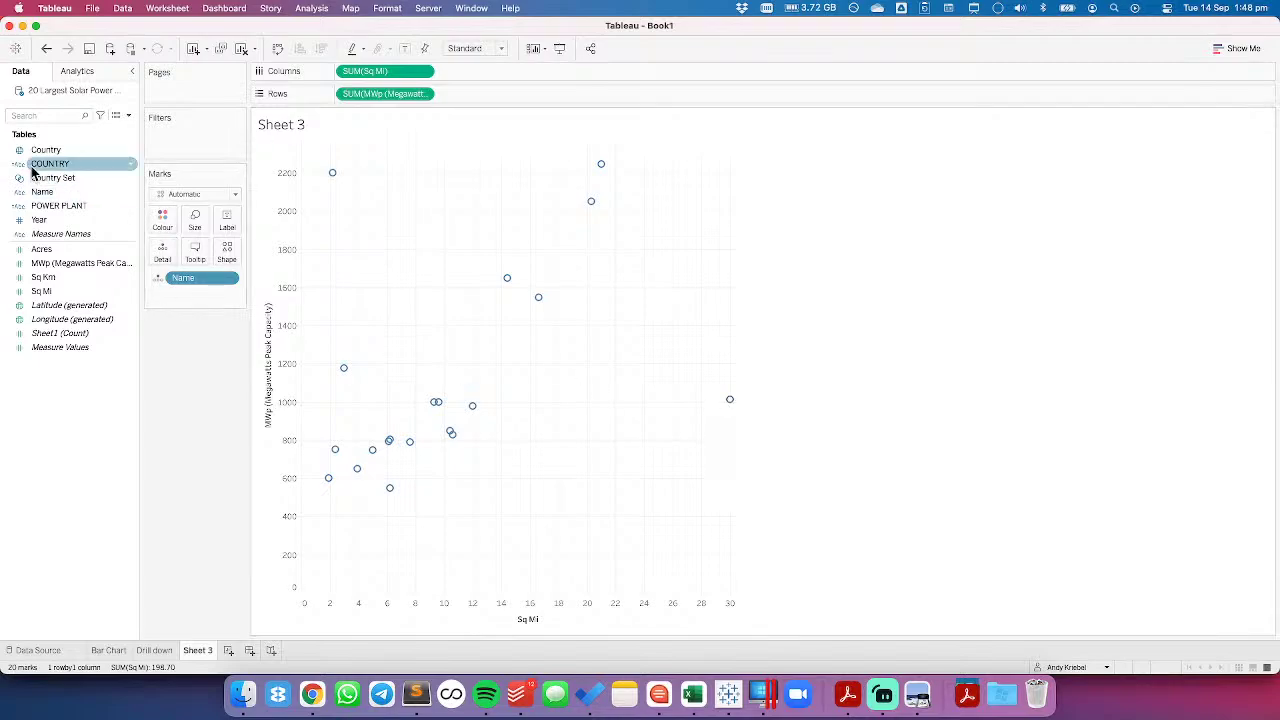
drag(40, 163, 180, 290)
mouse_move(730, 403)
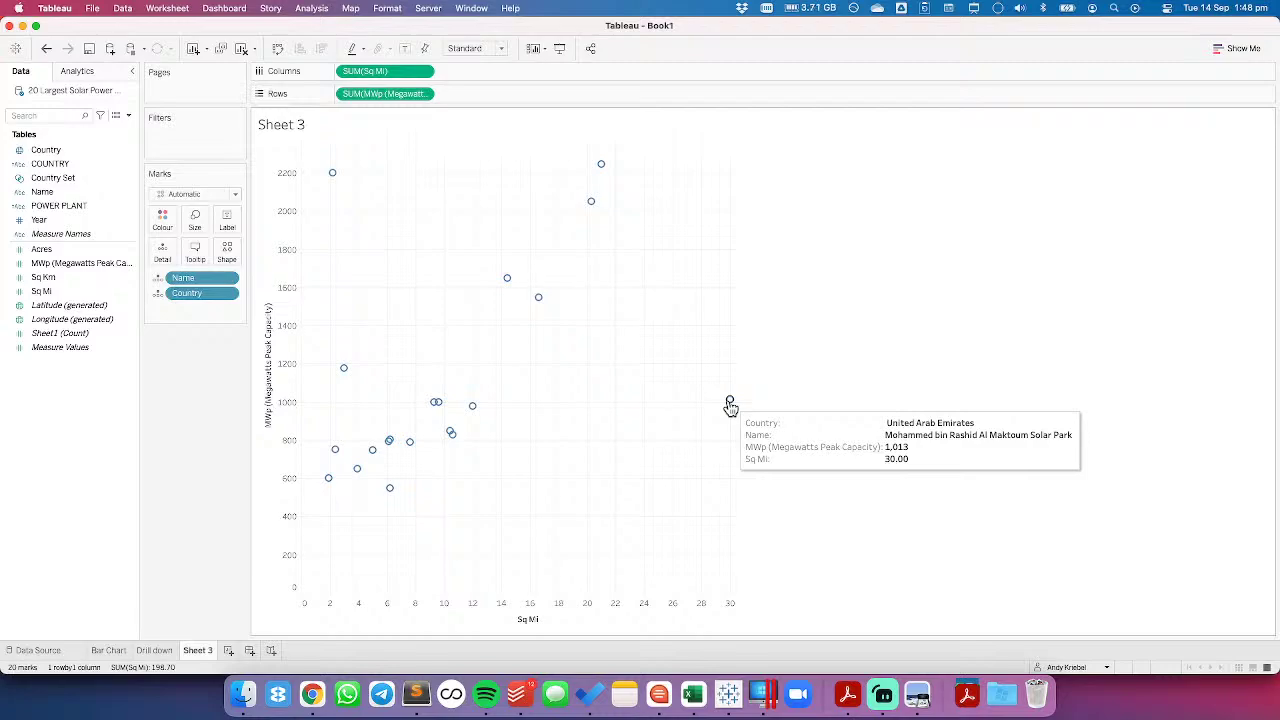
mouse_move(333, 177)
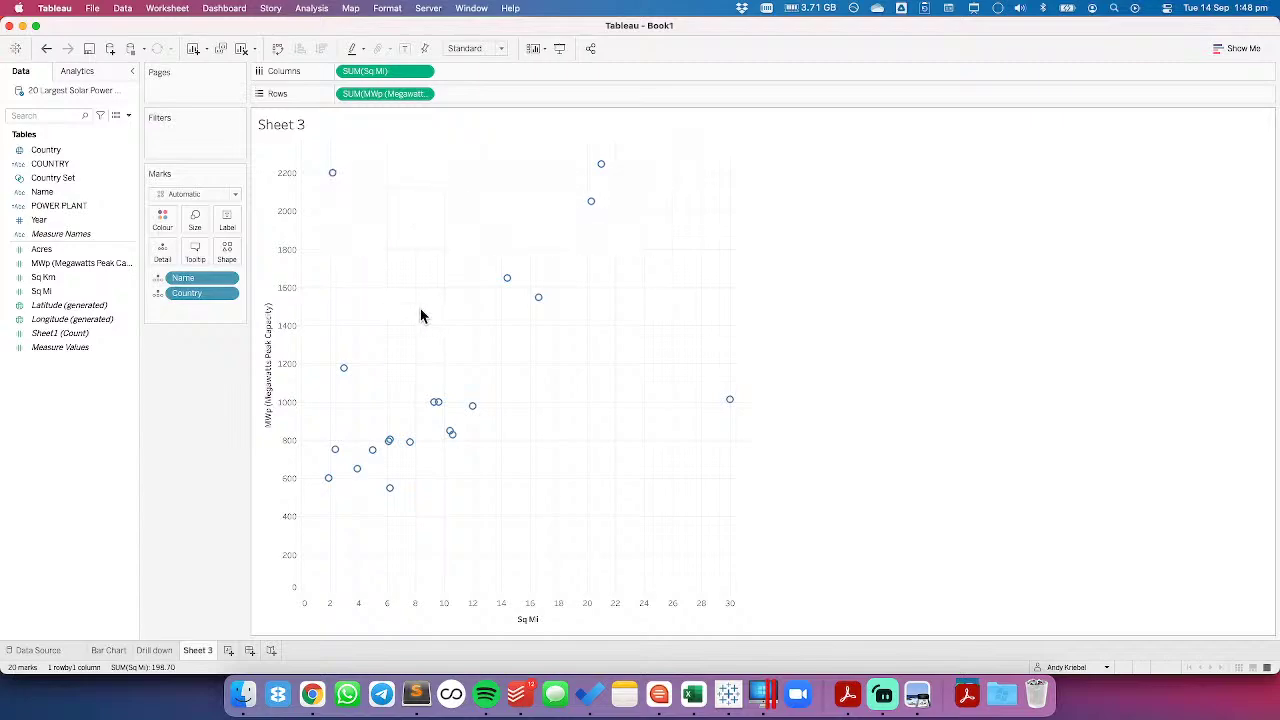
Change the scatter plot marks to larger circles with about 57% opacity
click(170, 195)
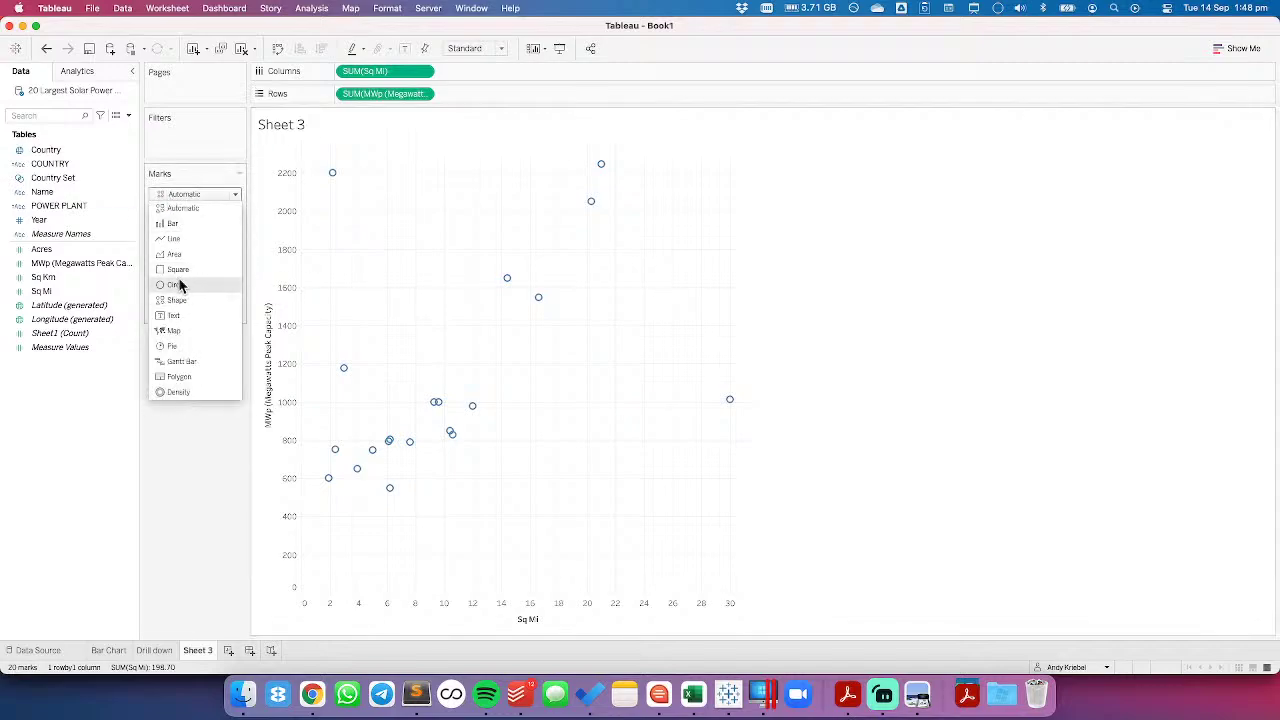
click(177, 284)
click(193, 224)
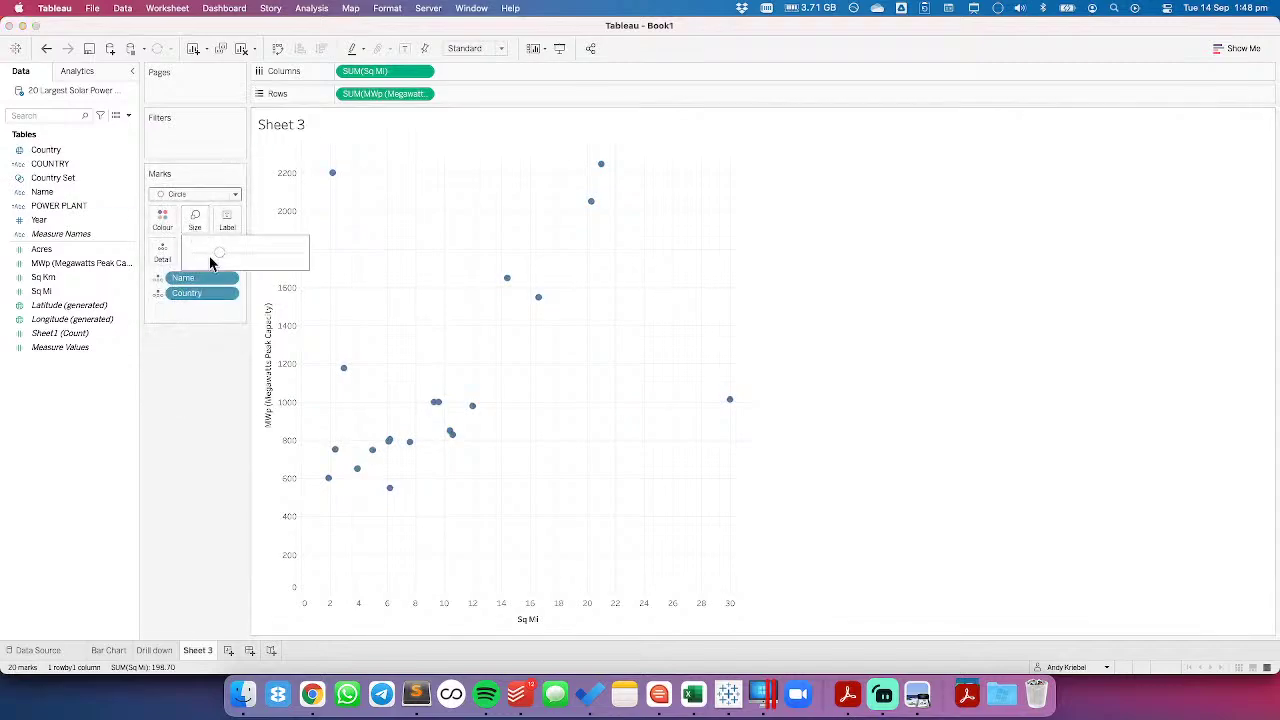
drag(220, 253, 246, 255)
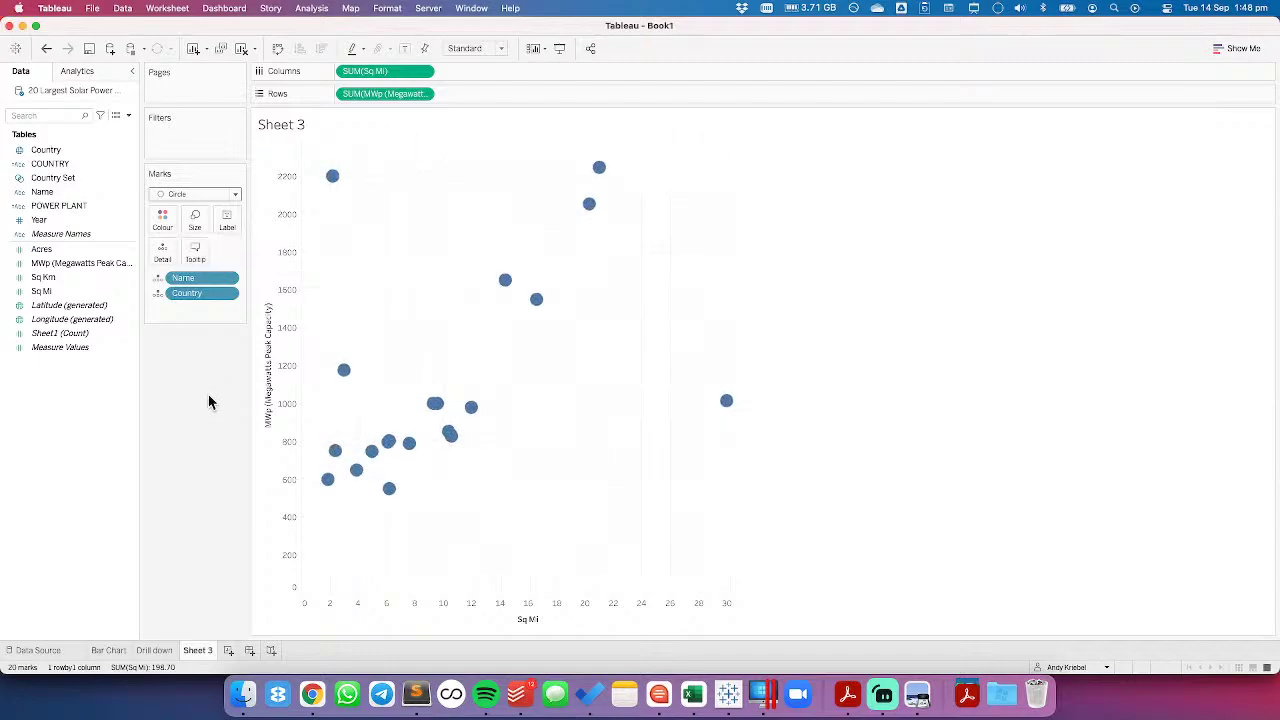
click(168, 220)
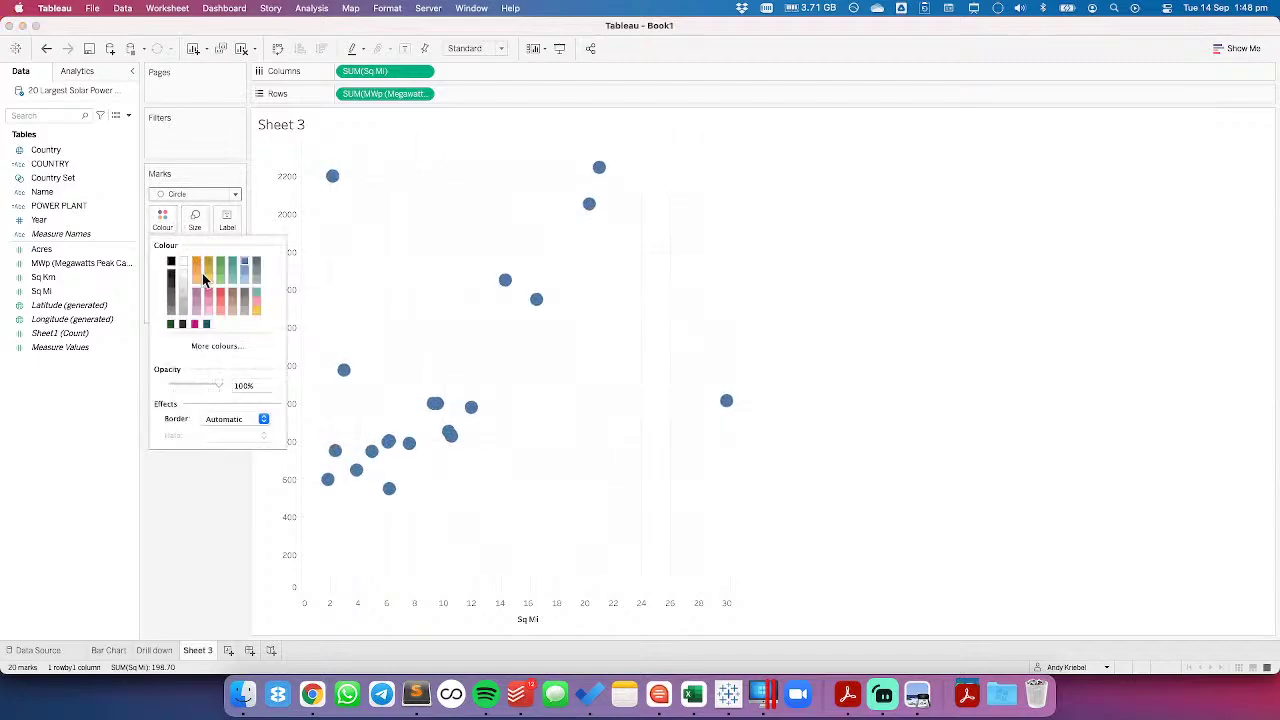
drag(219, 387, 198, 390)
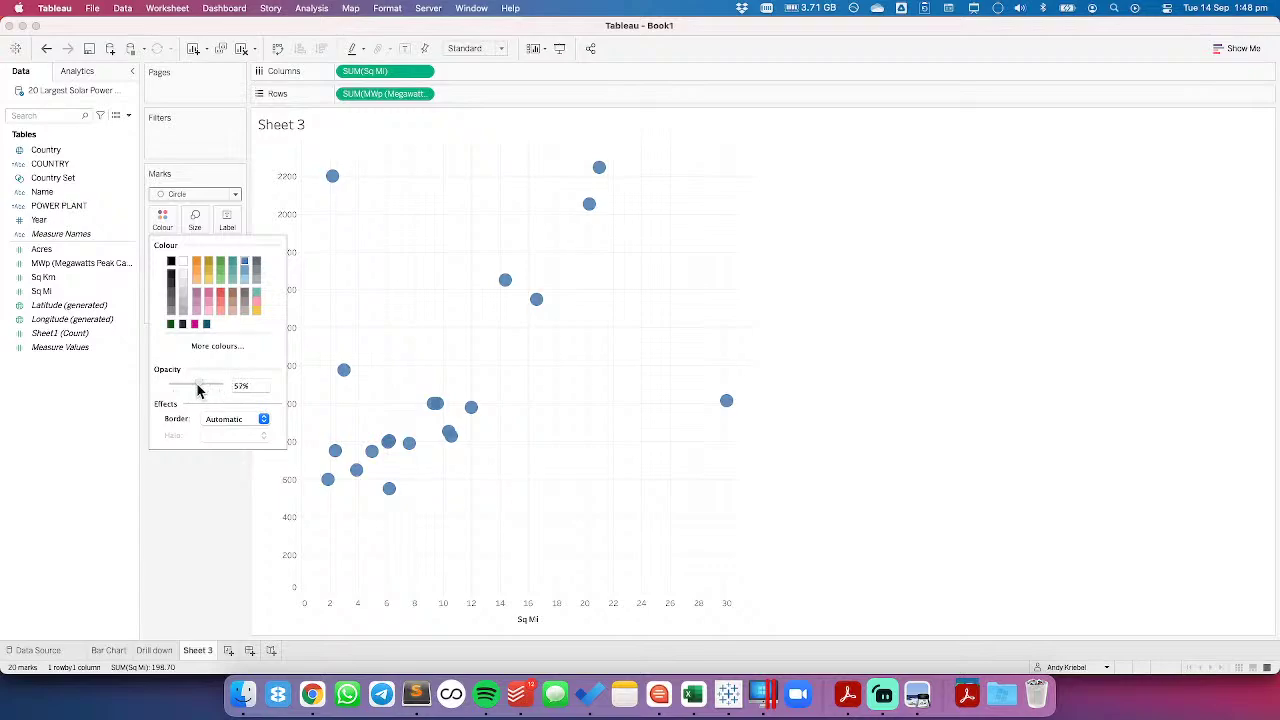
click(401, 332)
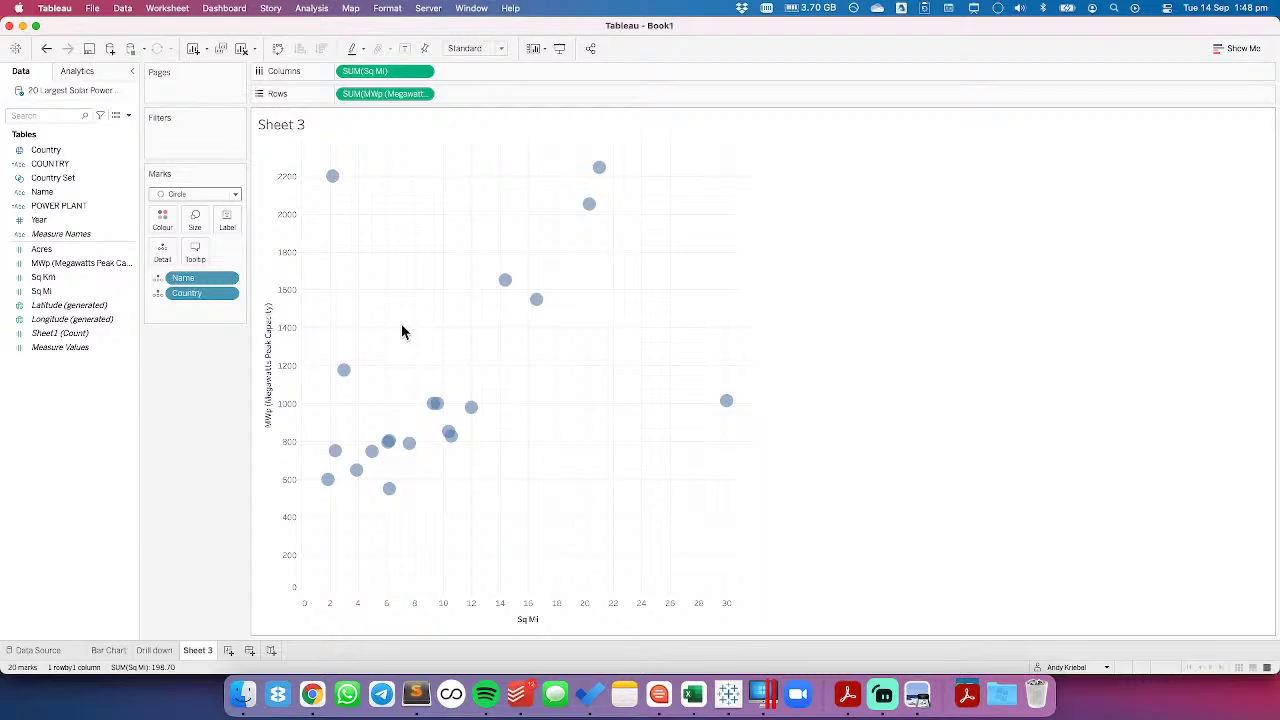
Rename the scatter plot sheet as "Scatterplot"
double_click(196, 651)
text(S)
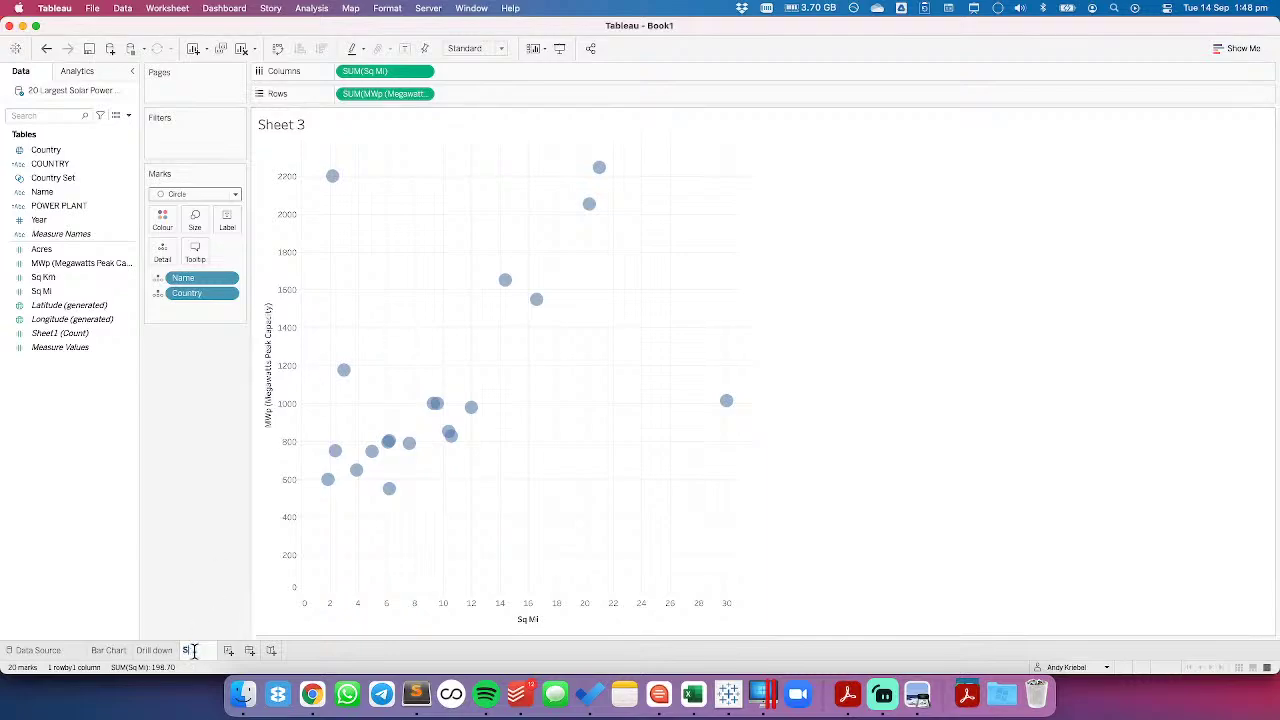
text(catterplot)
key(Return)
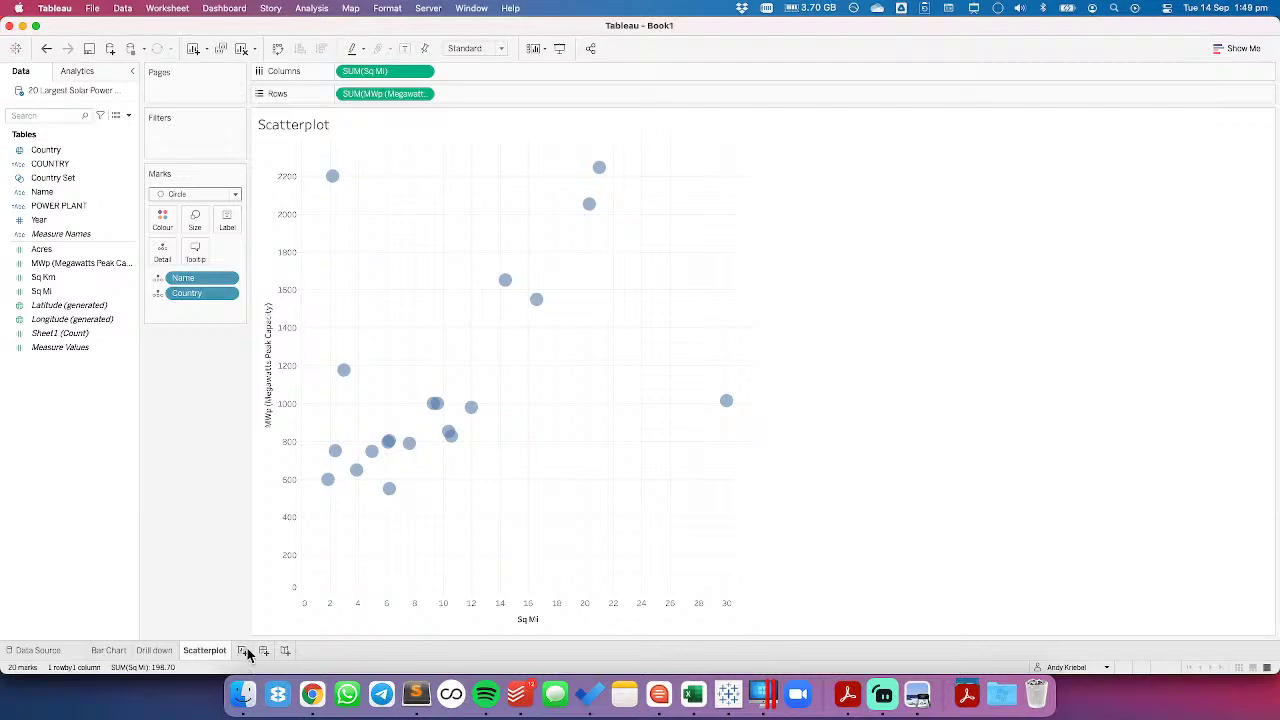
On a new worksheet, start a calculated field named "MWp per Sq Mi" dividing [MWp (Megawatts Peak Capacity)] by [Sq Mi]
click(244, 650)
right_click(96, 439)
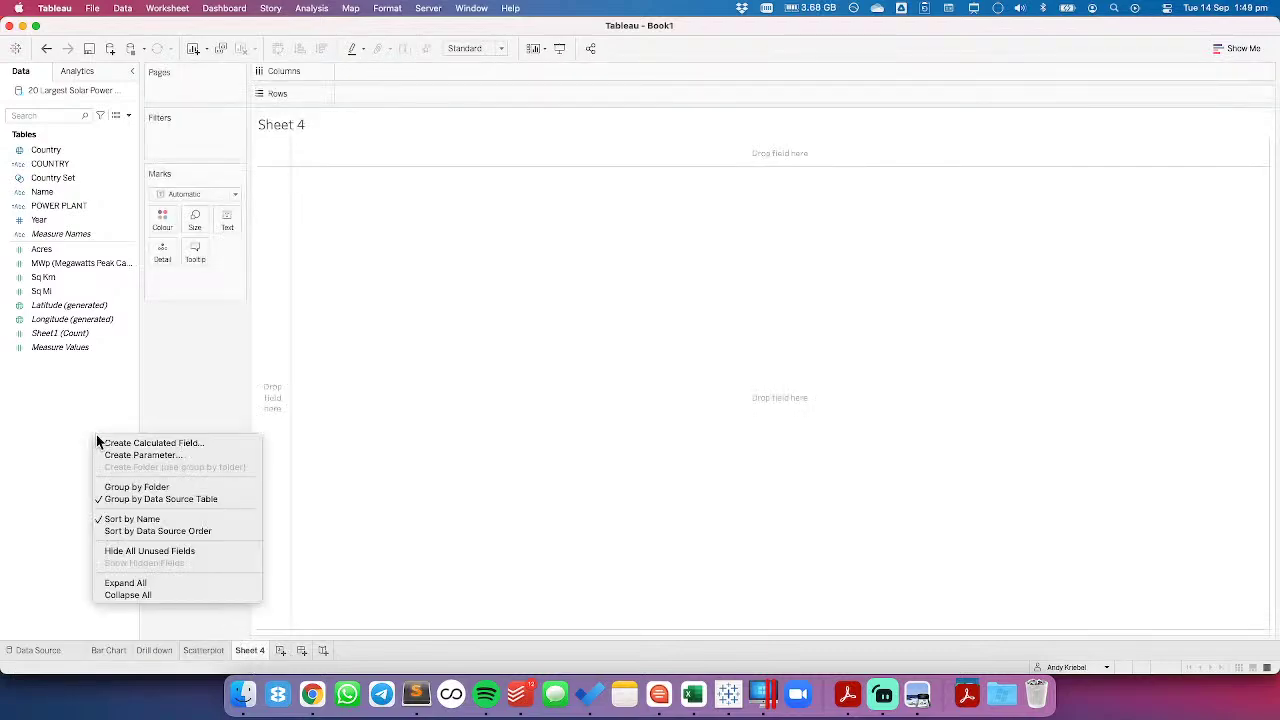
click(121, 444)
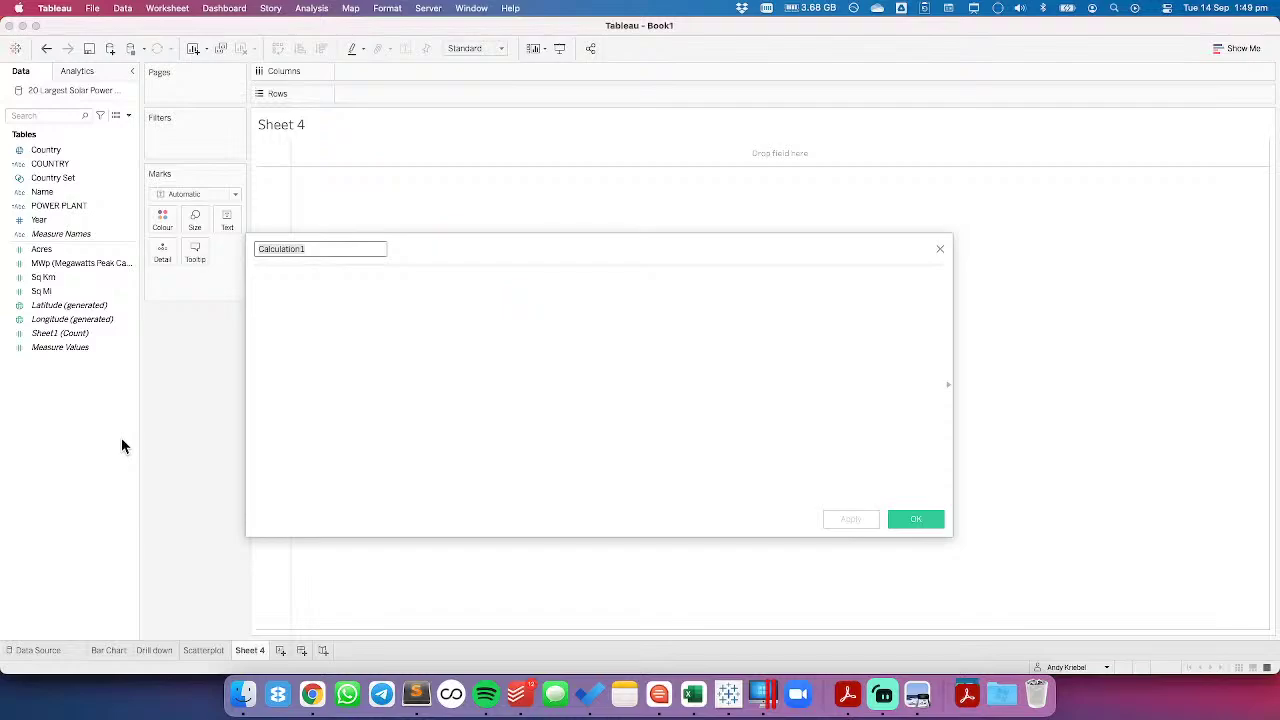
text(MWp per Sq Mi)
click(340, 390)
click(62, 280)
drag(57, 263, 361, 304)
text(/)
click(70, 293)
drag(70, 296, 520, 306)
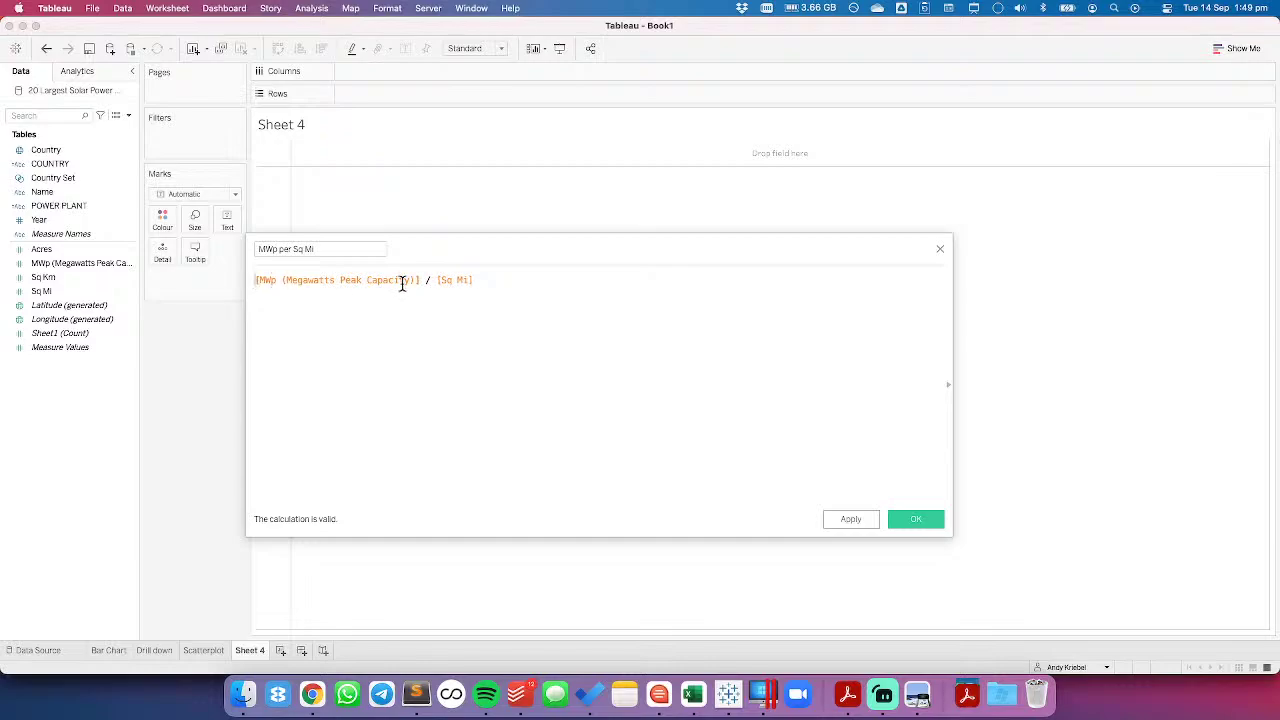
Wrap both fields of the MWp per Sq Mi formula in SUM() and save the calculated field
text(SUM()
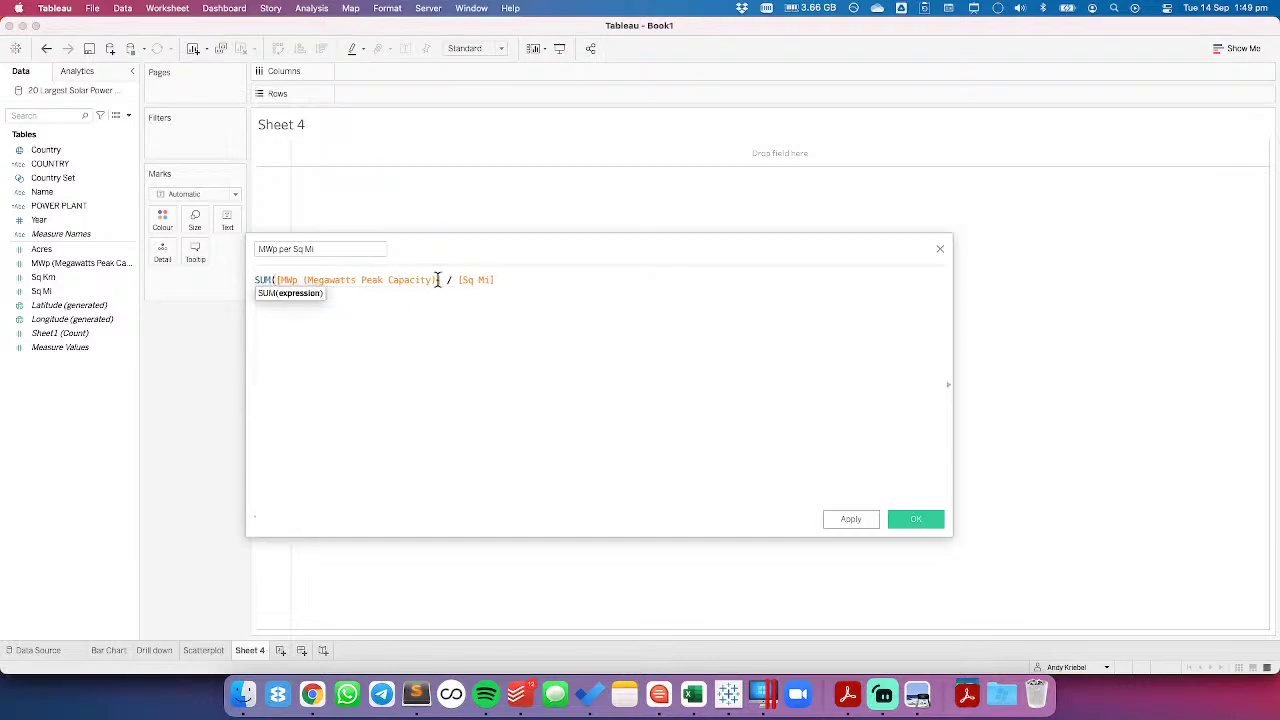
click(441, 281)
text() / )
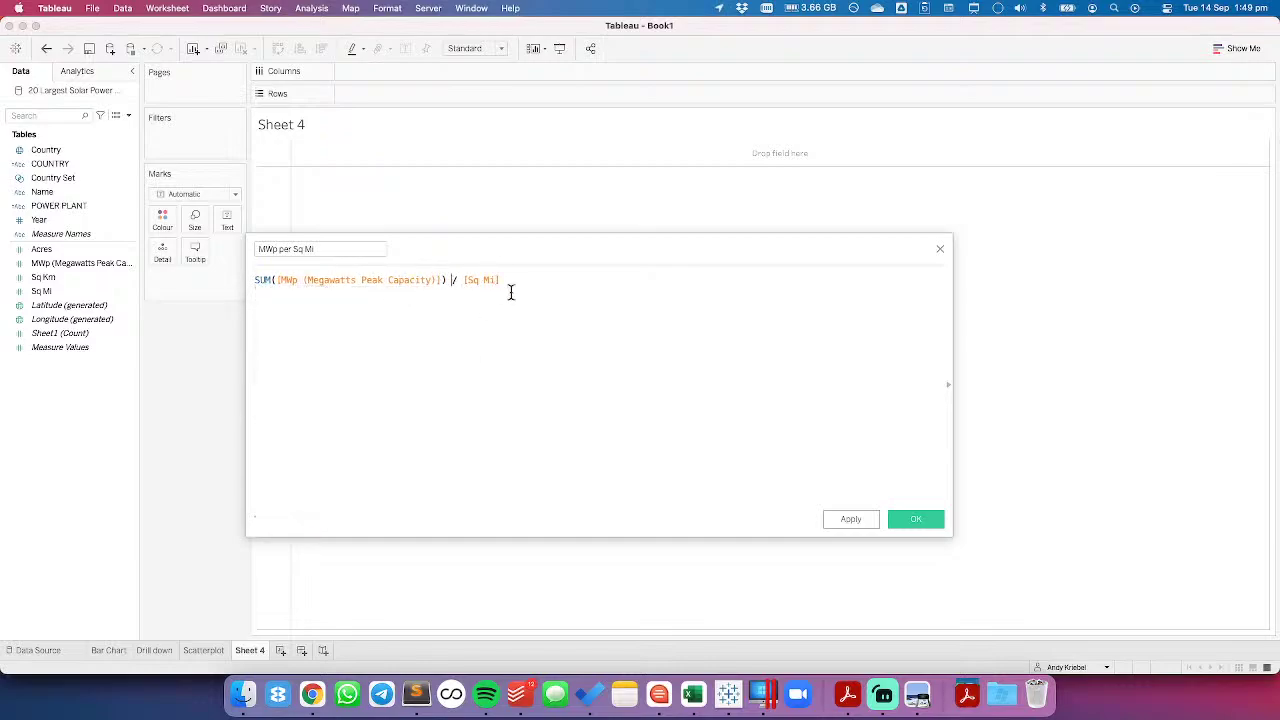
text(SUM()
click(520, 283)
text())
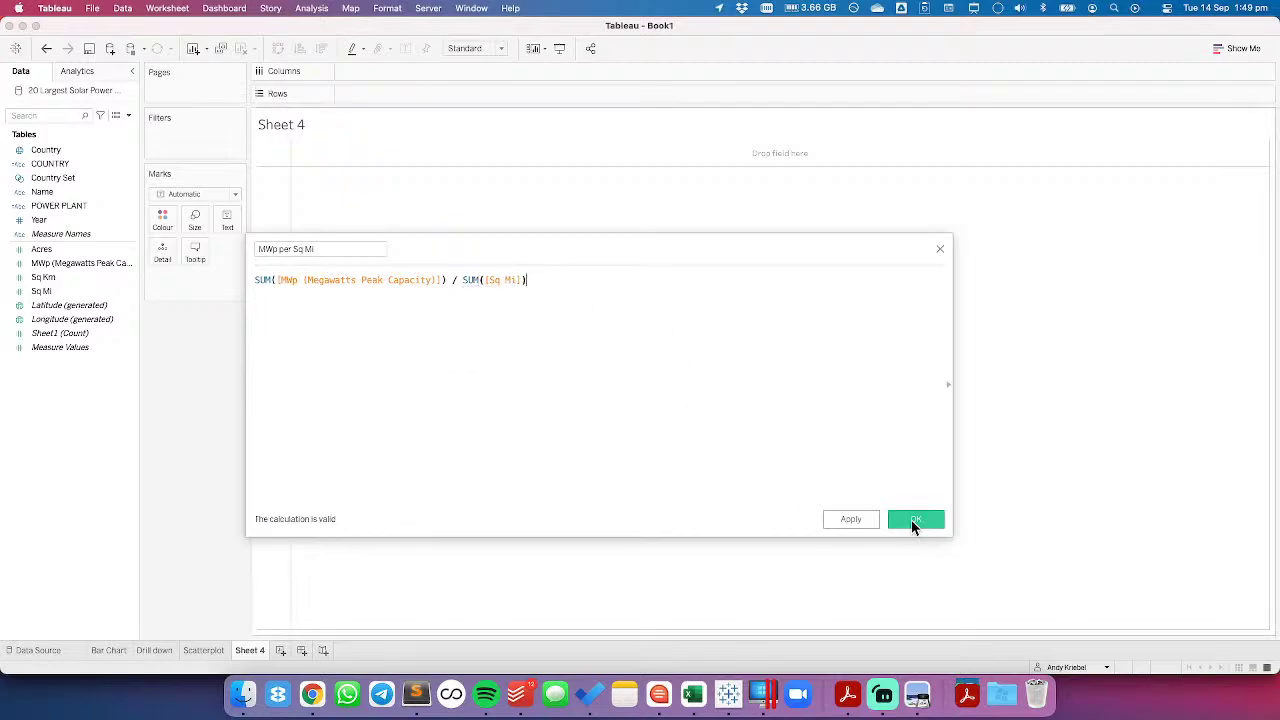
click(914, 519)
Build a bar chart of MWp per Sq Mi by Name, sorted in descending order
drag(55, 277, 378, 76)
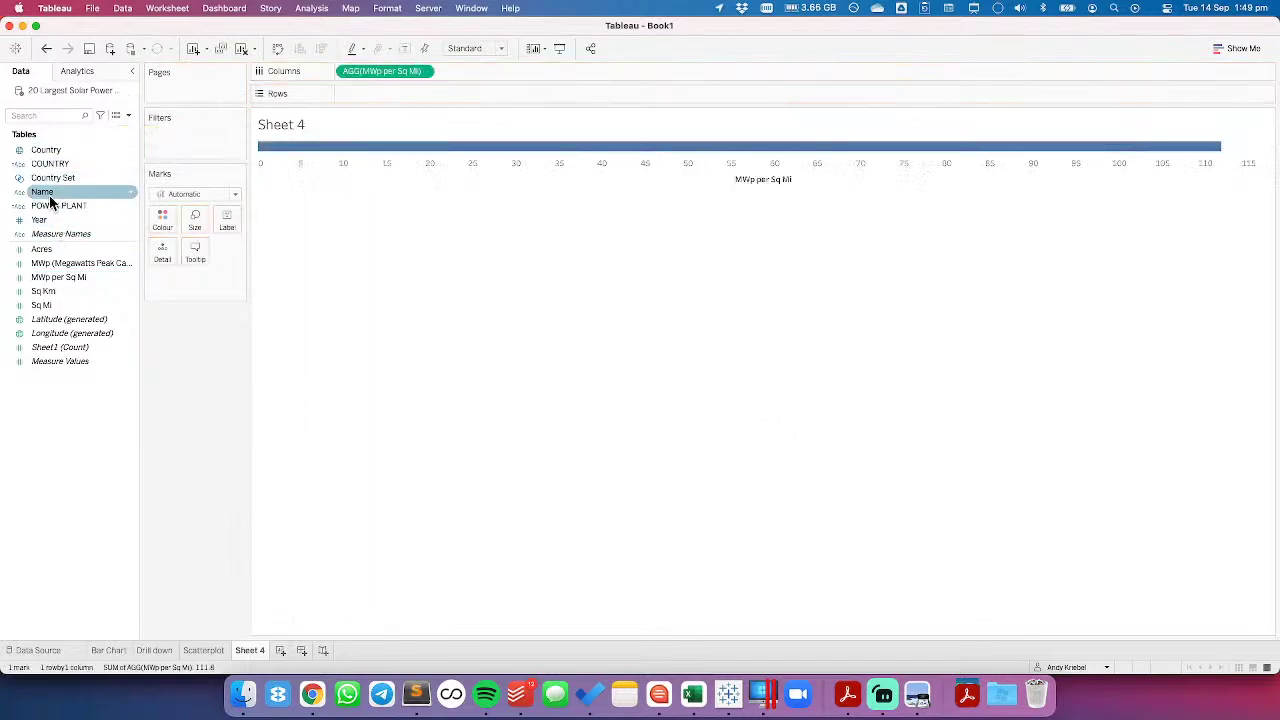
drag(50, 199, 410, 94)
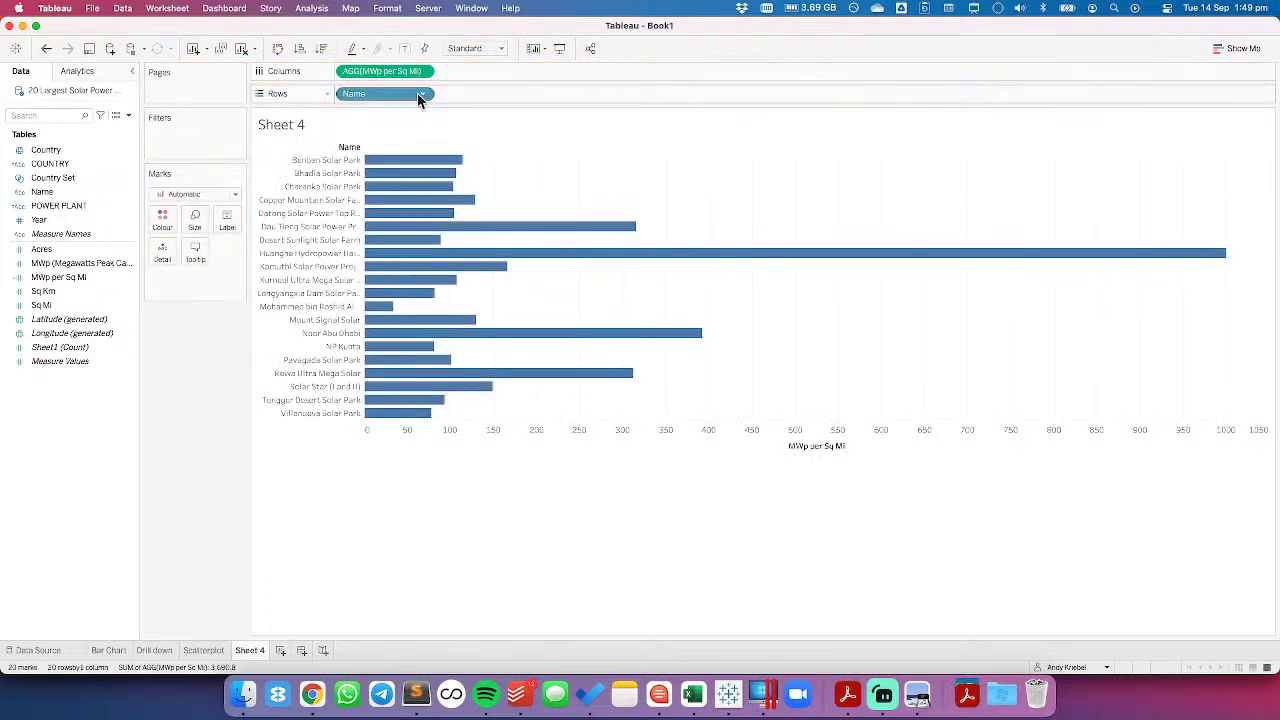
click(322, 48)
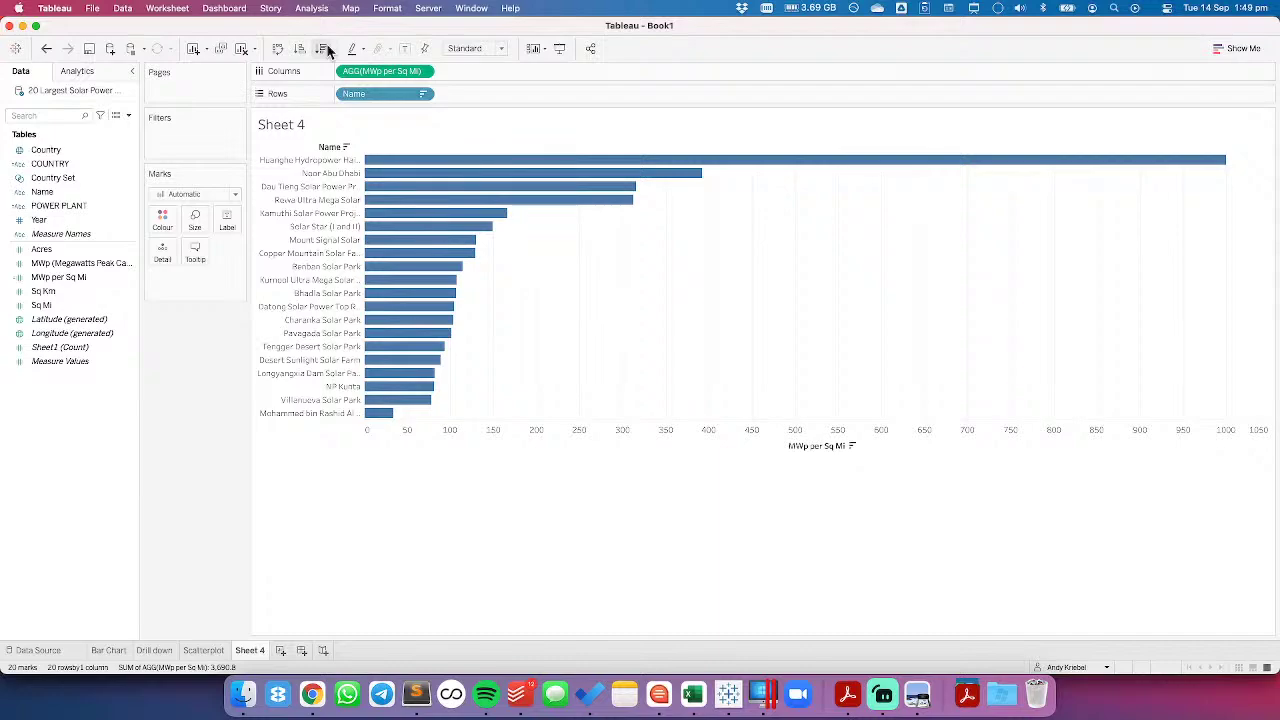
Duplicate the Bar Chart sheet, replace its measure with MWp per Sq Mi, and sort the plants in descending order
click(112, 651)
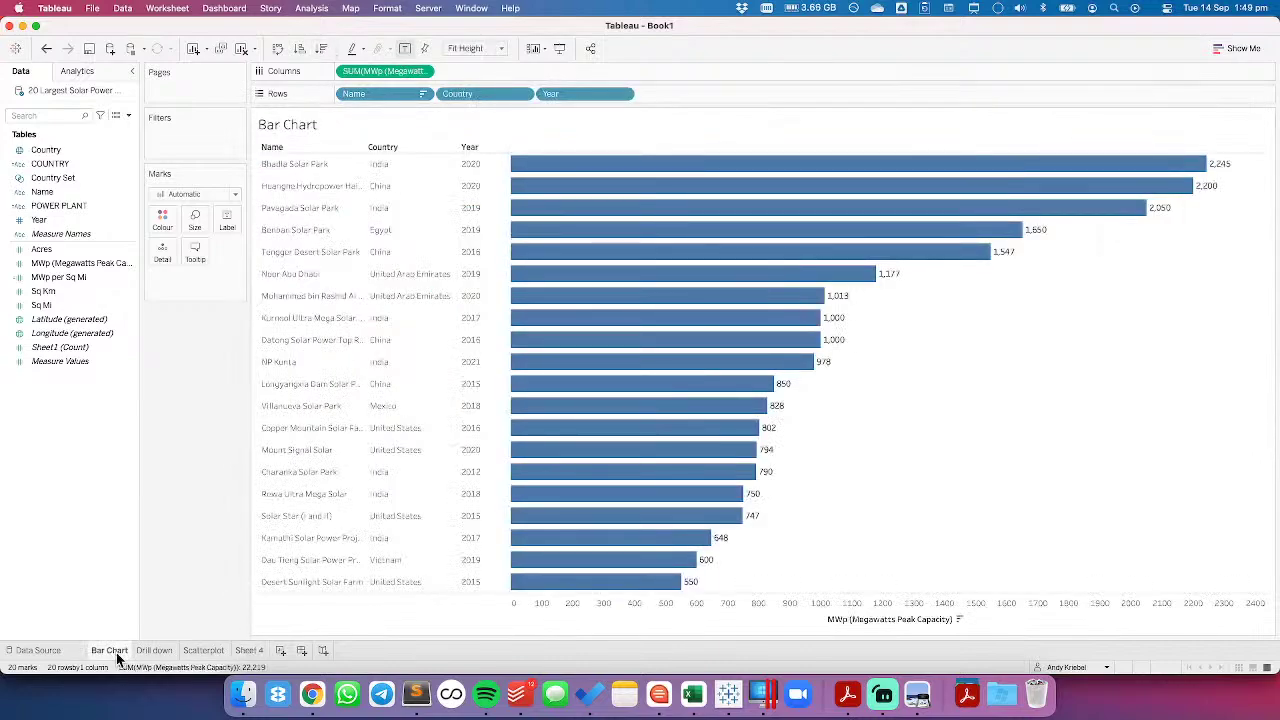
right_click(116, 652)
click(148, 533)
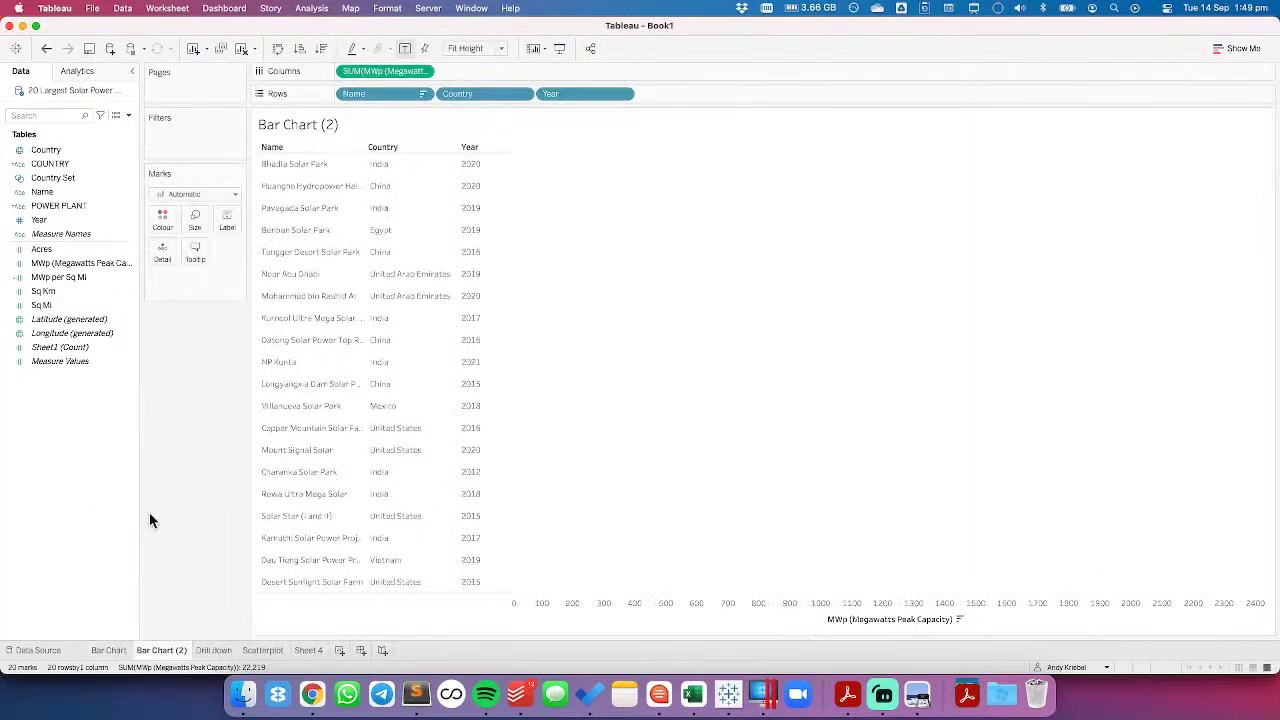
drag(72, 266, 369, 70)
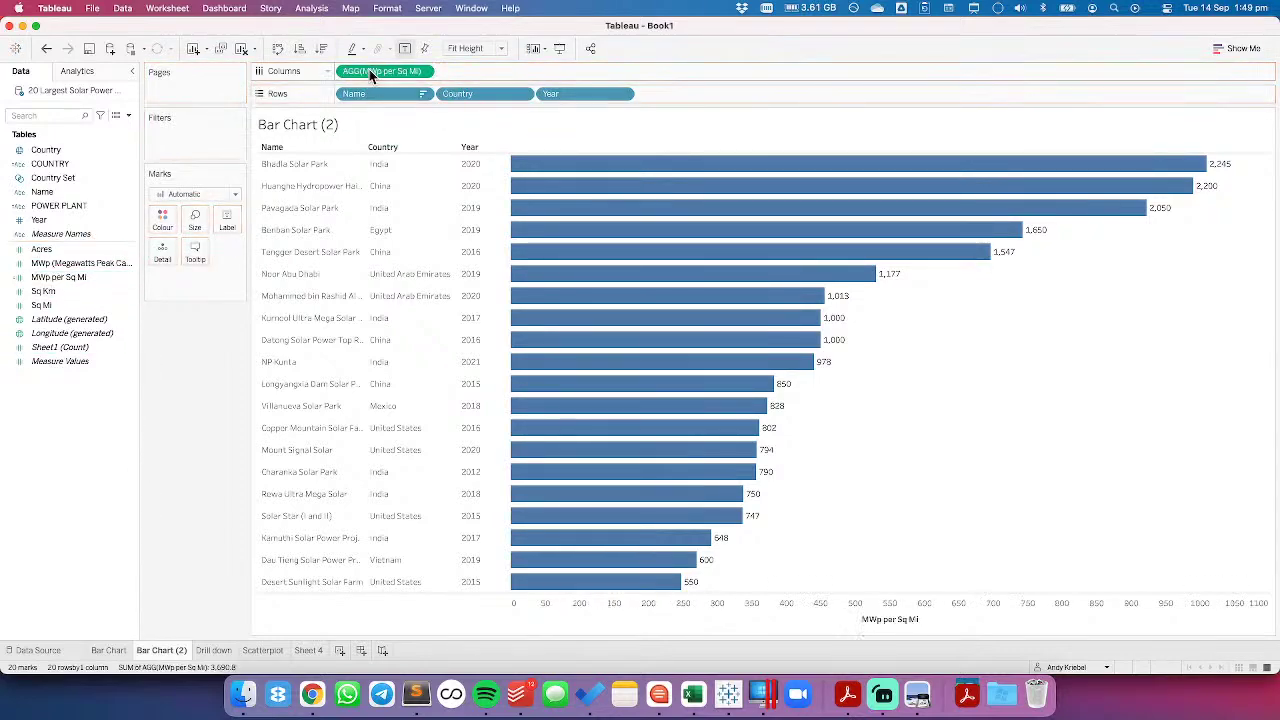
click(321, 50)
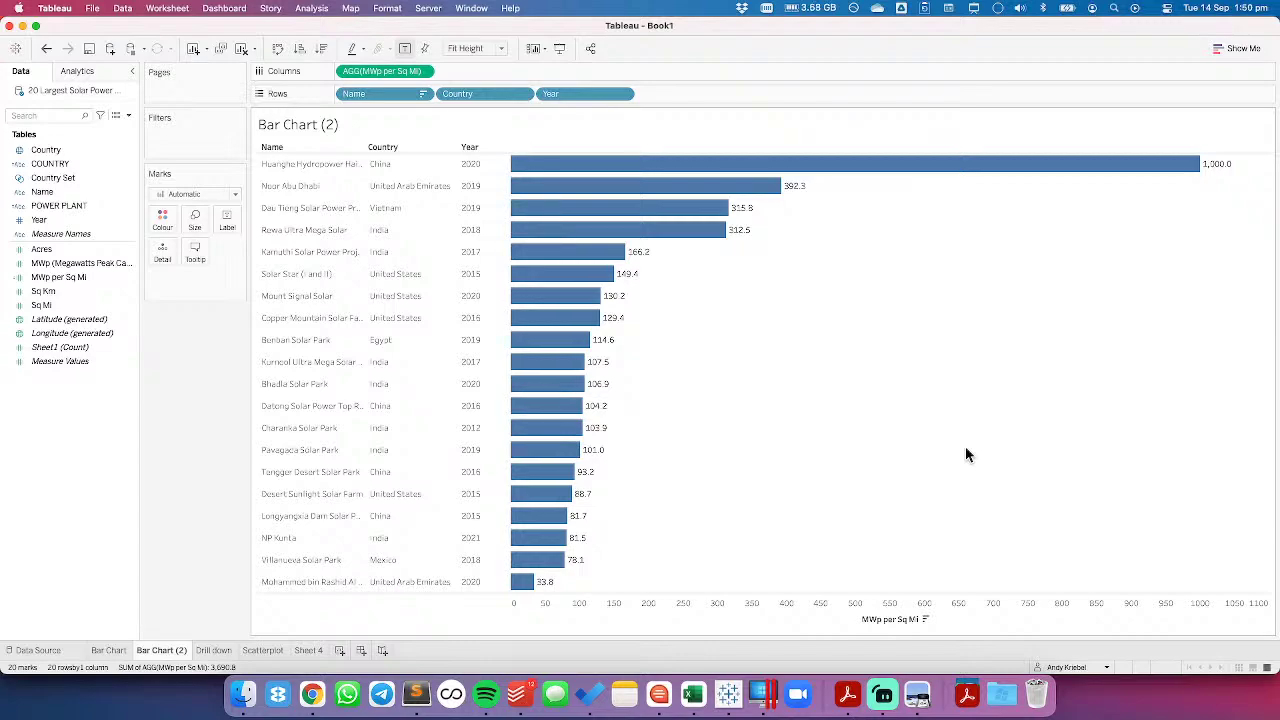
Set the default number format of MWp per Sq Mi to Number (Custom) with 0 decimal places, and rename the Bar Chart (2) sheet as MWp per Sq Mi
click(67, 264)
right_click(67, 264)
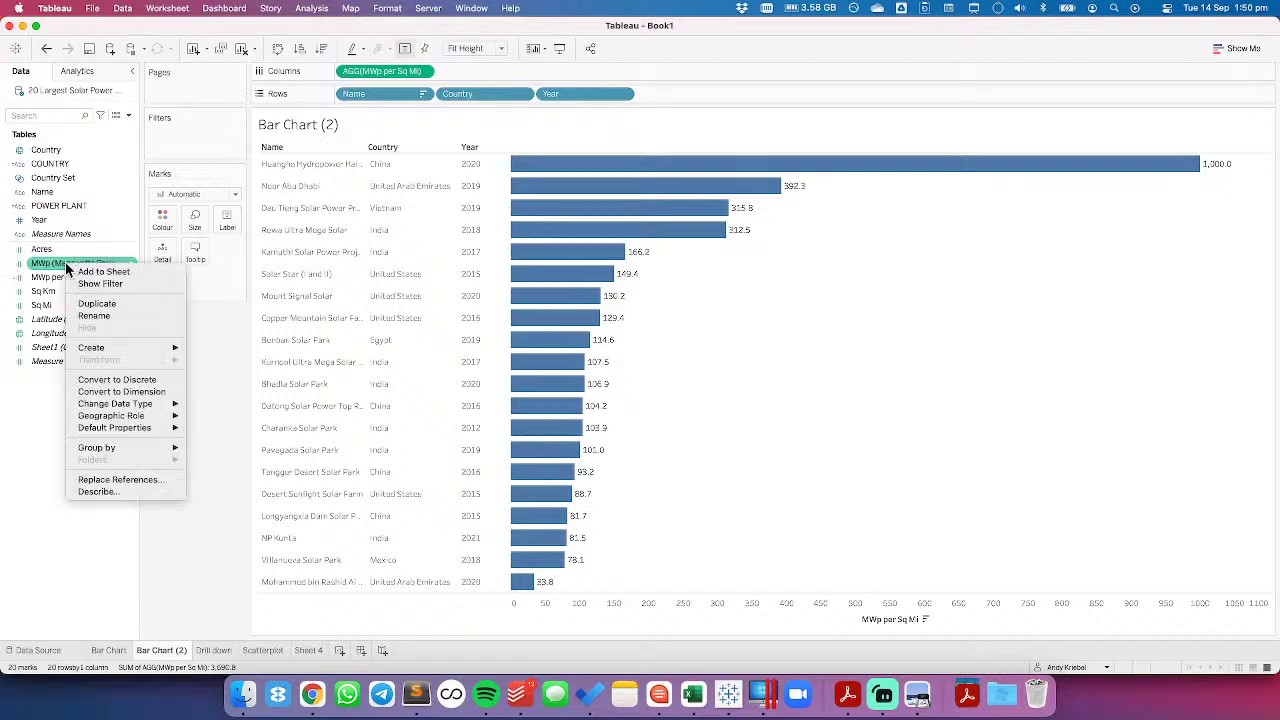
right_click(55, 278)
mouse_move(136, 474)
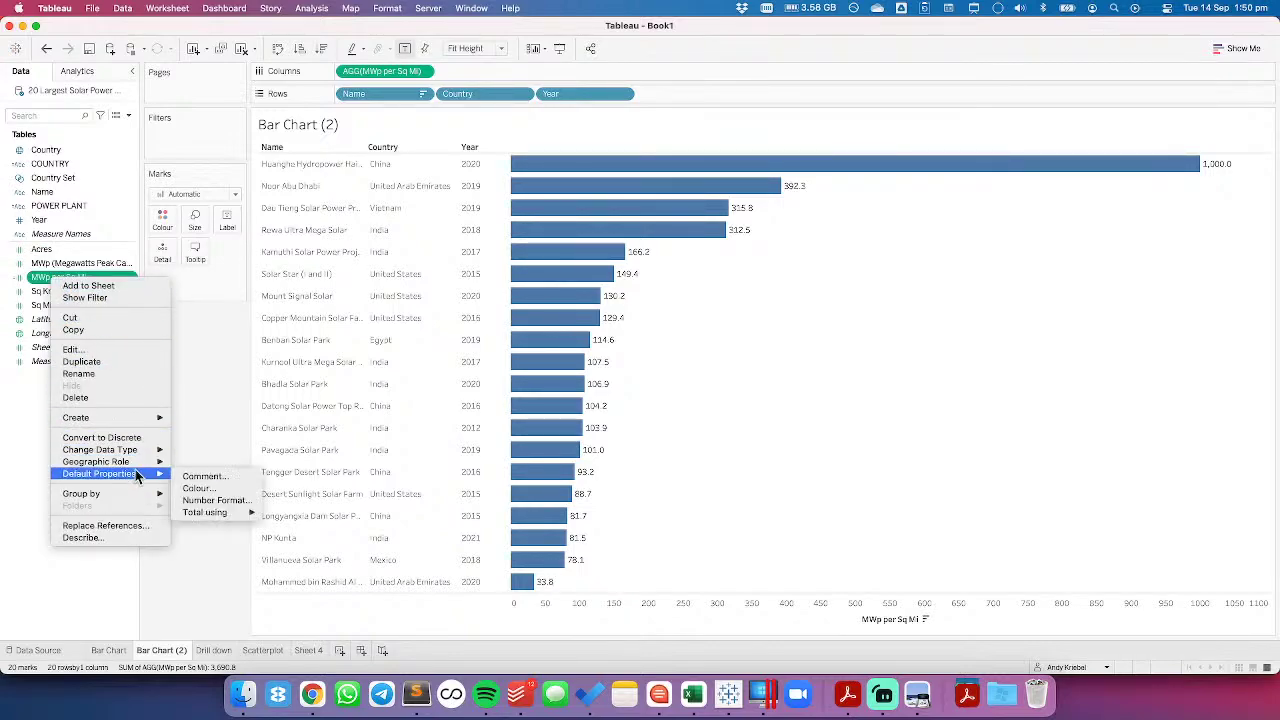
click(210, 500)
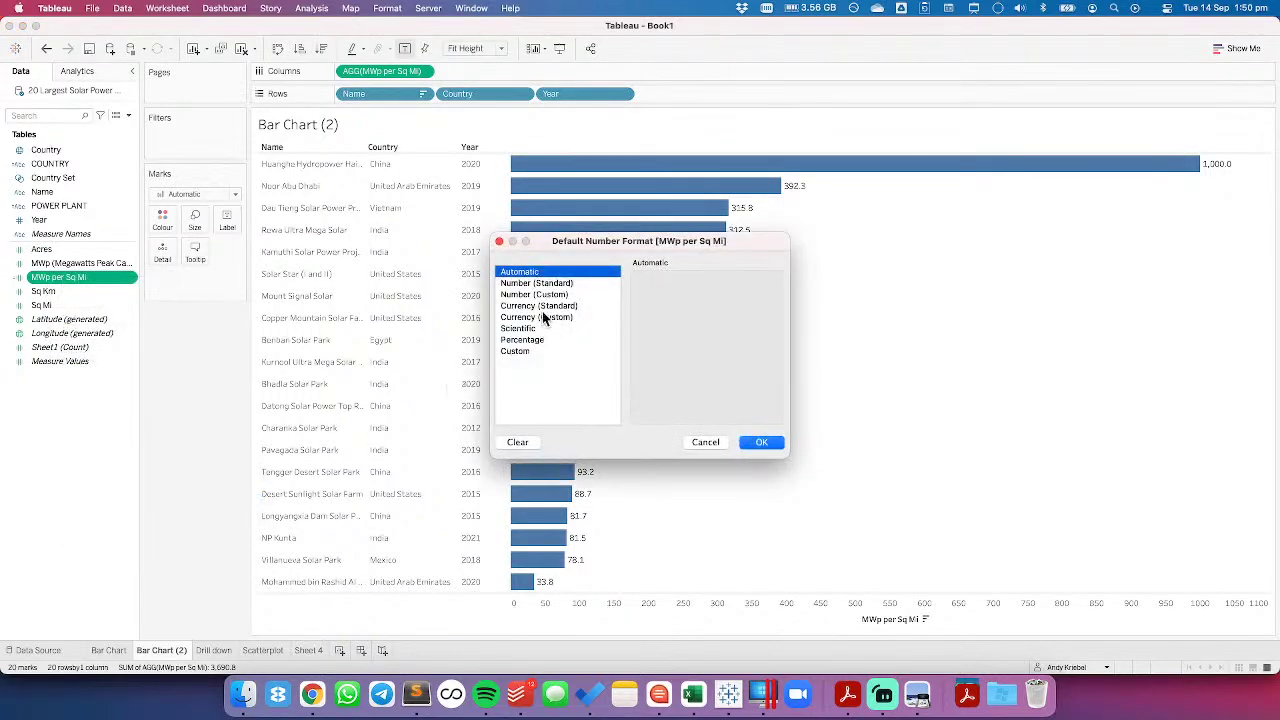
click(541, 295)
double_click(673, 298)
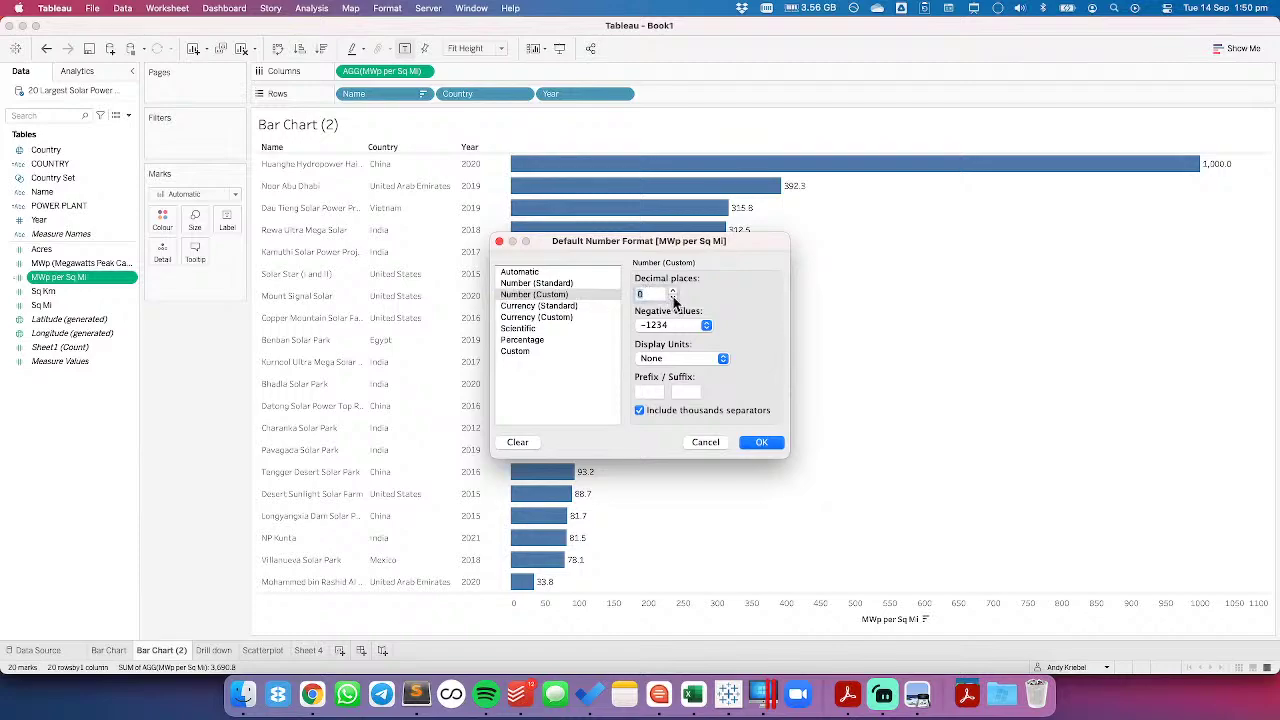
click(757, 442)
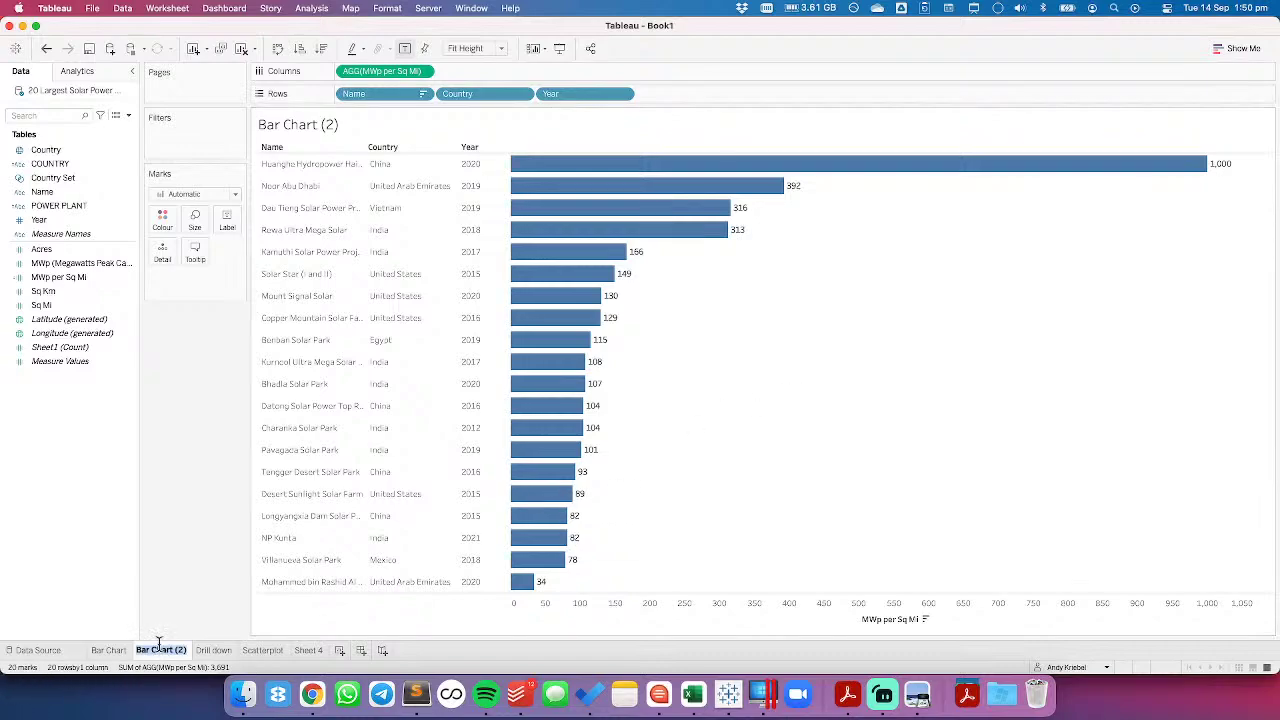
text(MWp per Sq Mi)
key(Return)
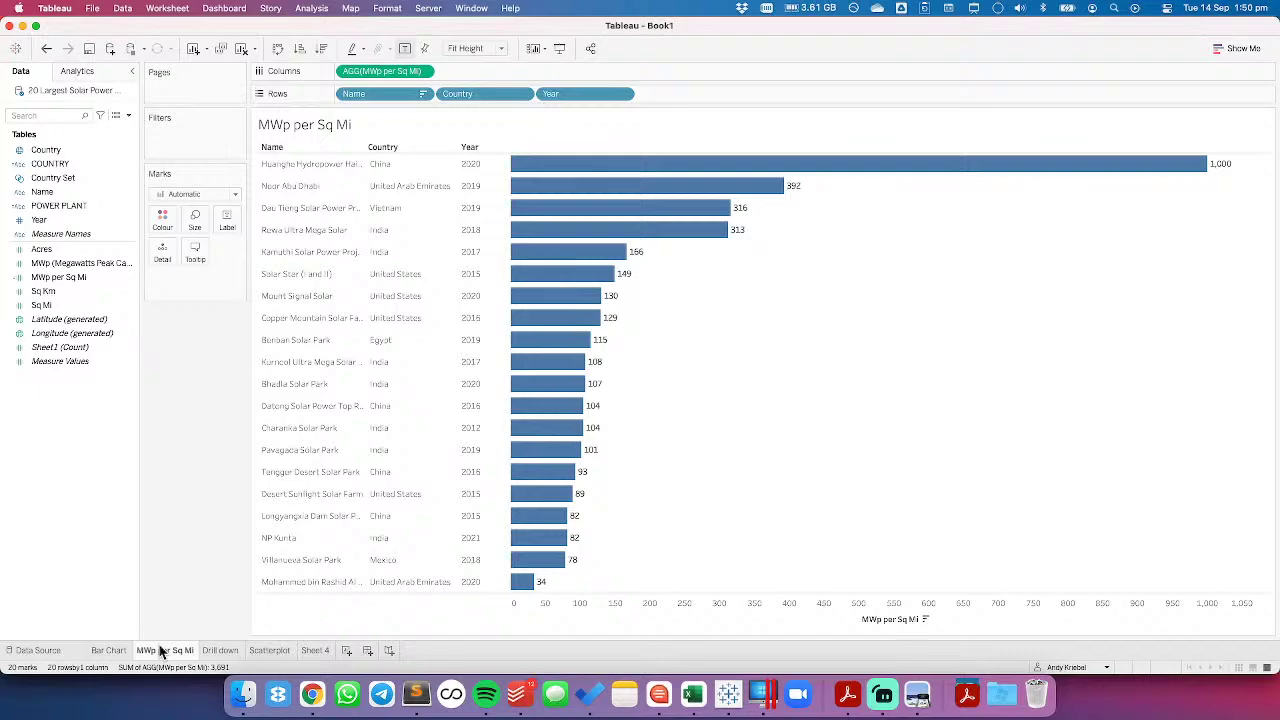
Duplicate the Drill down sheet and replace its average MWp measure in the columns with MWp per Sq Mi
click(222, 651)
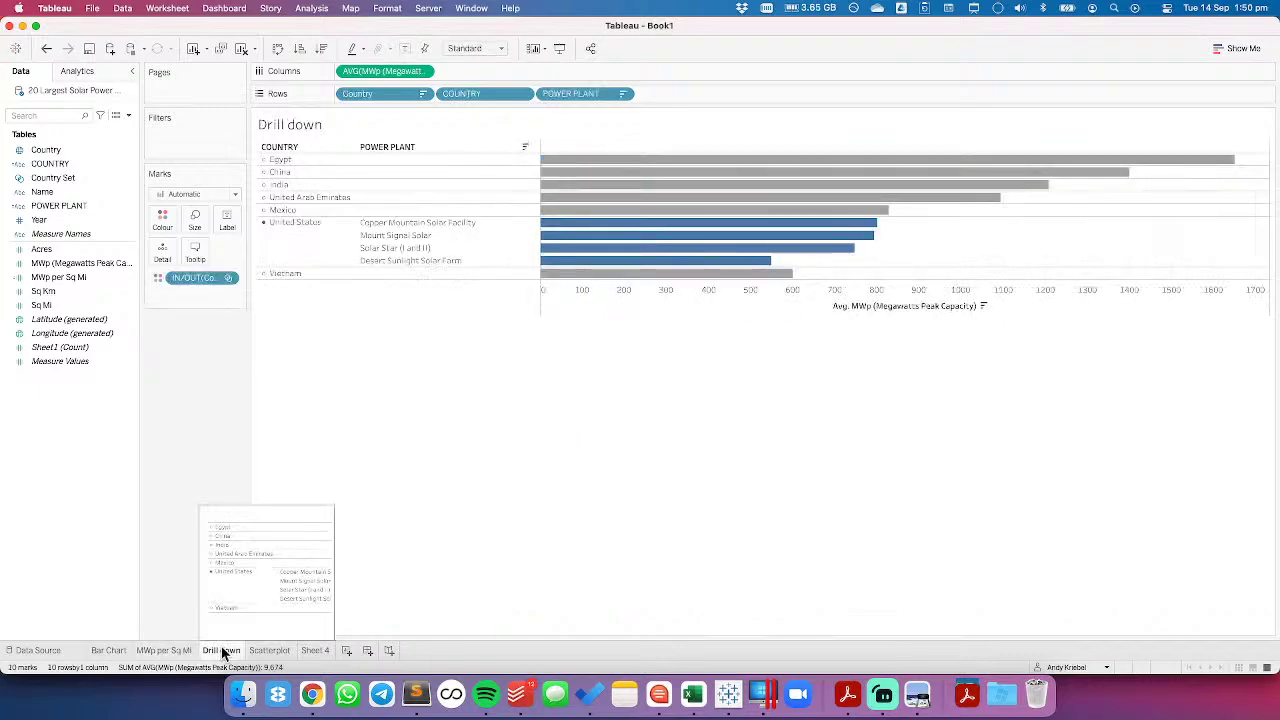
right_click(222, 651)
click(245, 524)
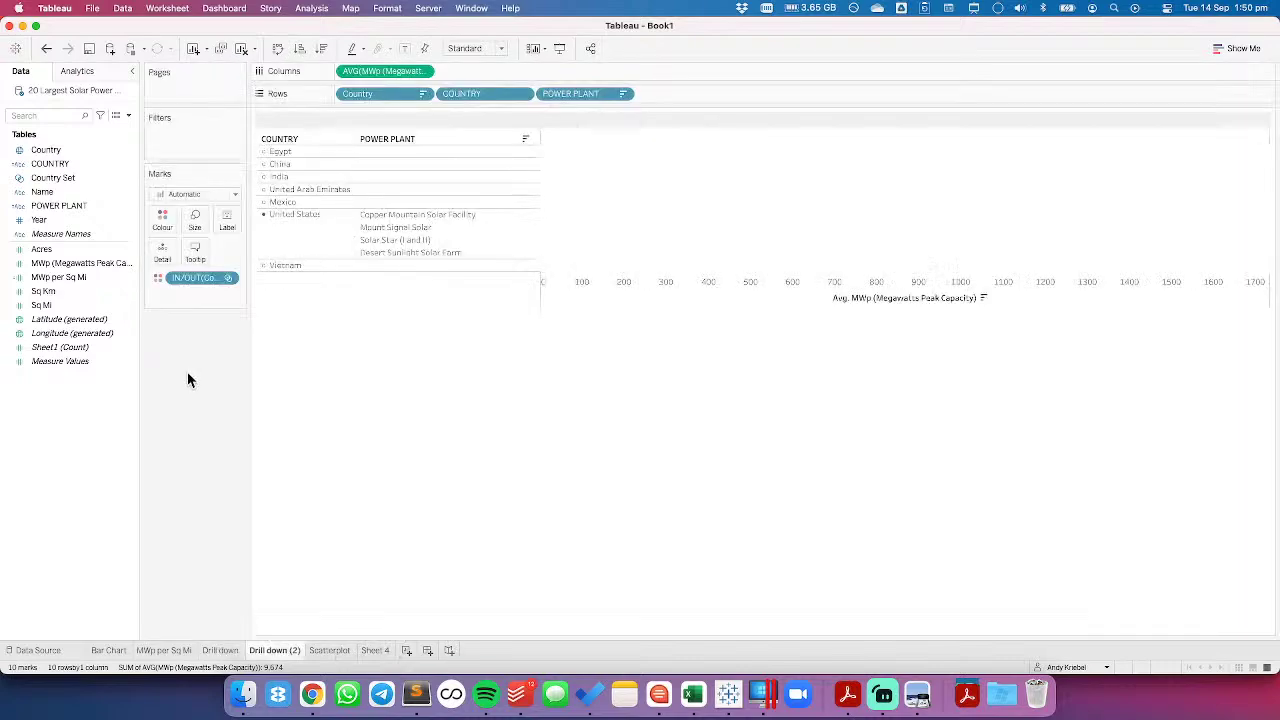
click(57, 266)
drag(57, 277, 367, 76)
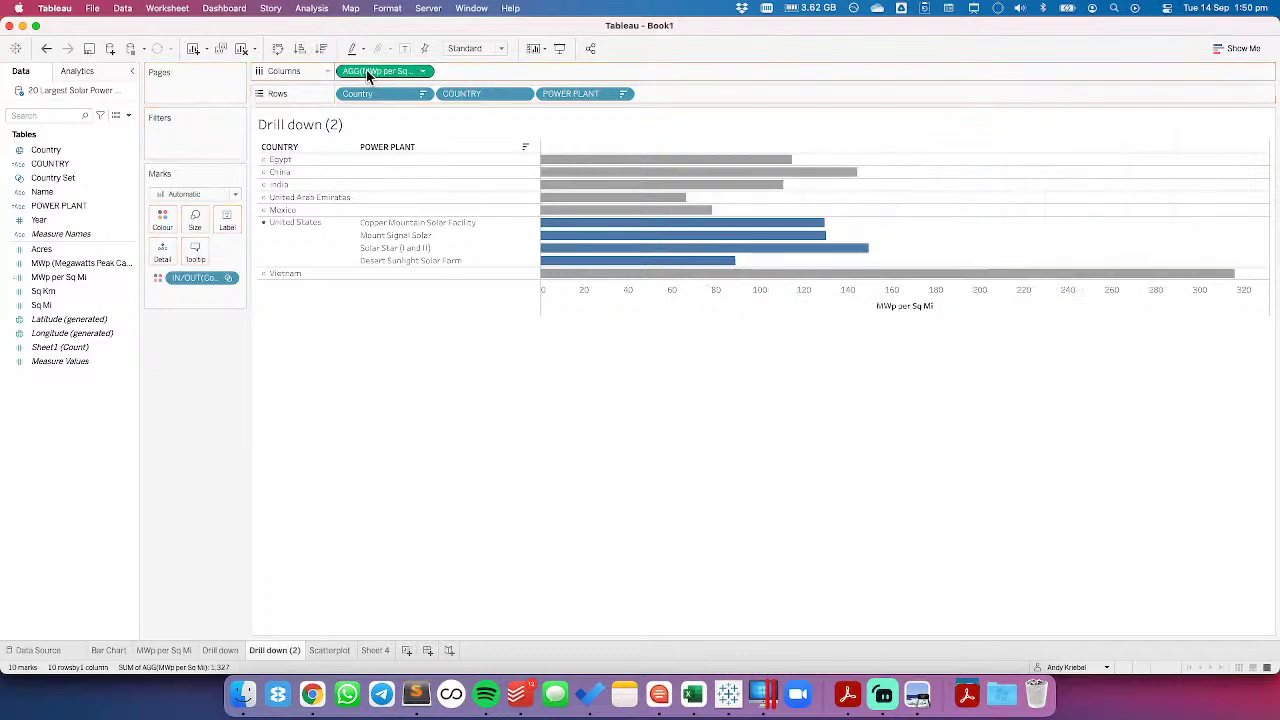
Change the Country sort to use the MWp per Sq Mi field in descending order
click(422, 93)
click(381, 161)
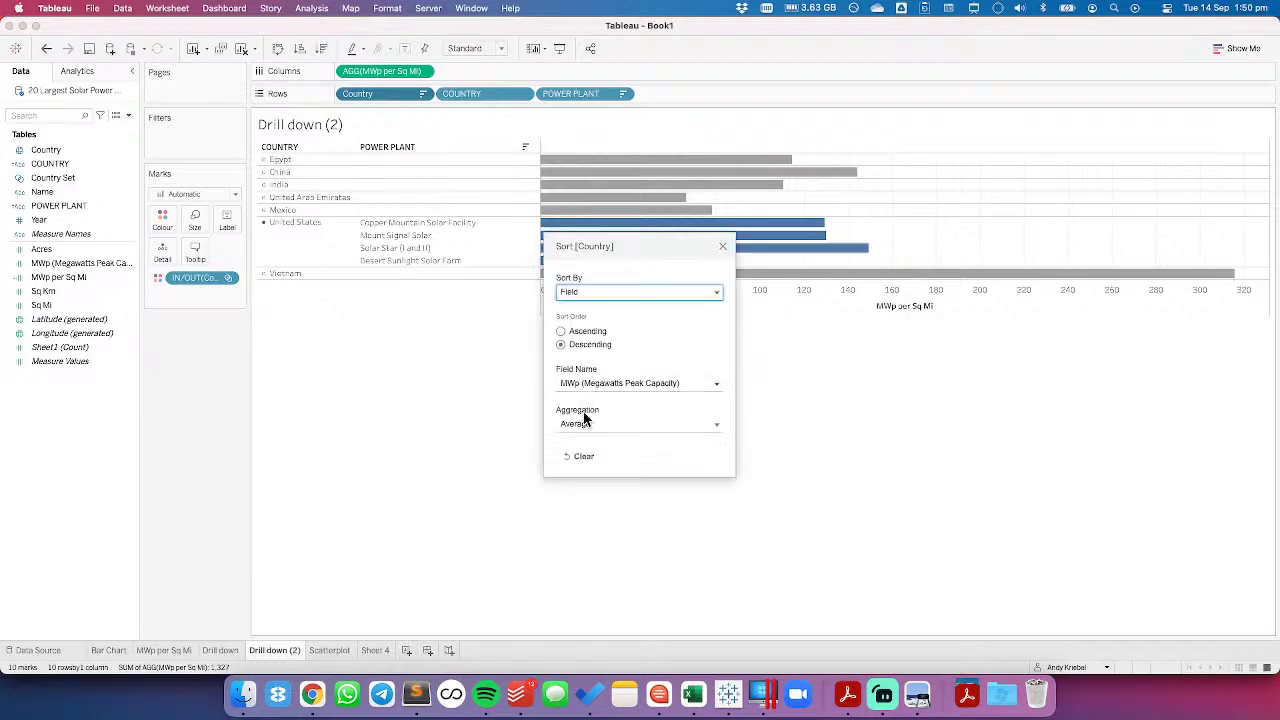
click(585, 390)
click(597, 469)
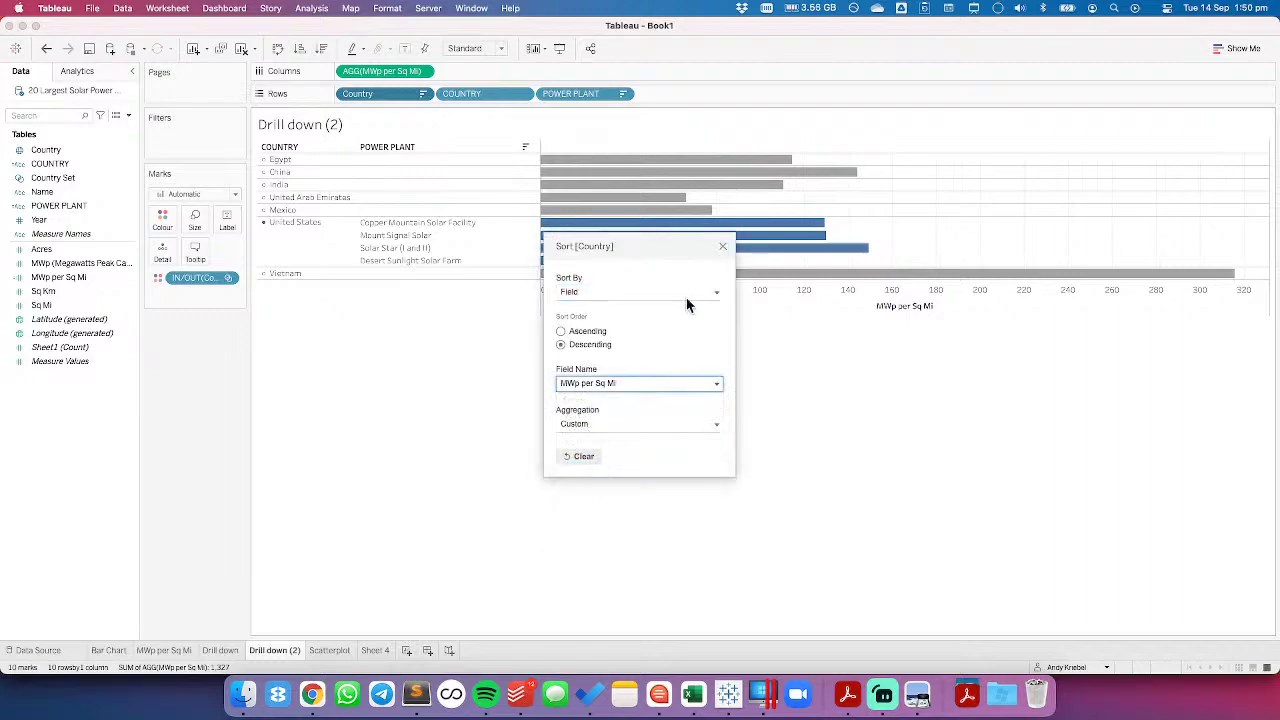
click(722, 246)
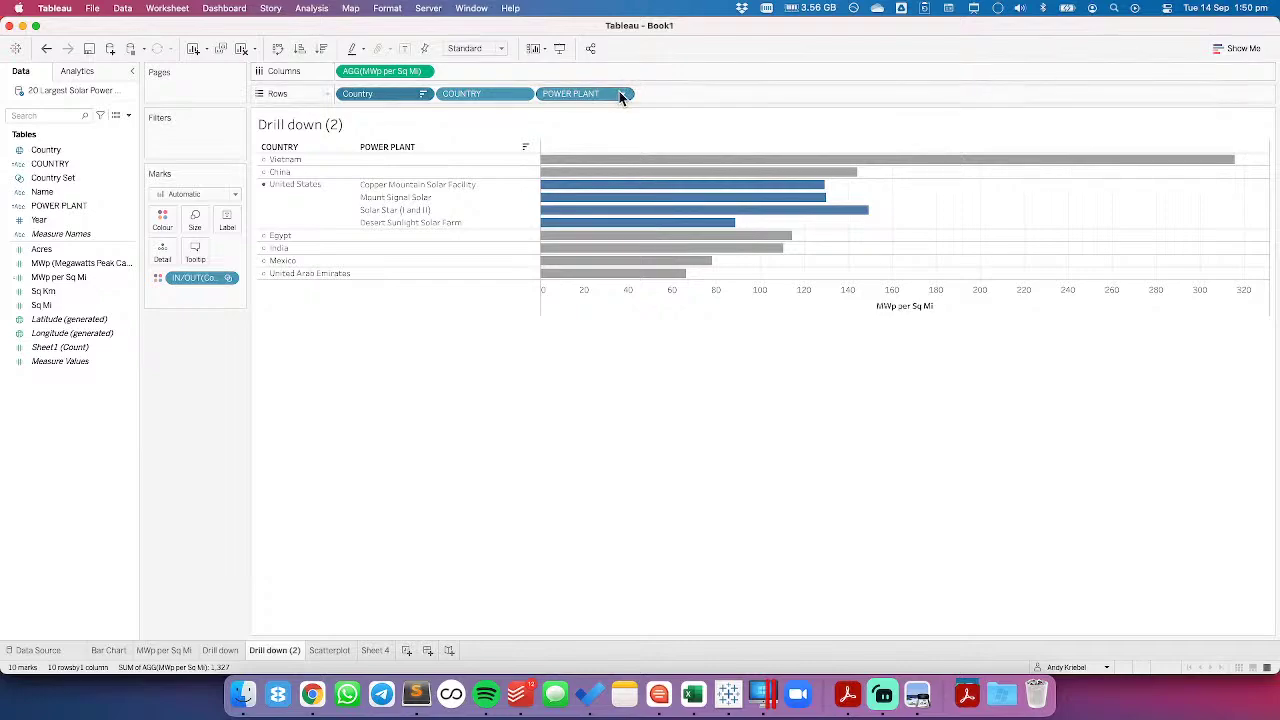
Change the nested POWER PLANT sort to use the MWp per Sq Mi field in descending order
click(621, 93)
click(571, 174)
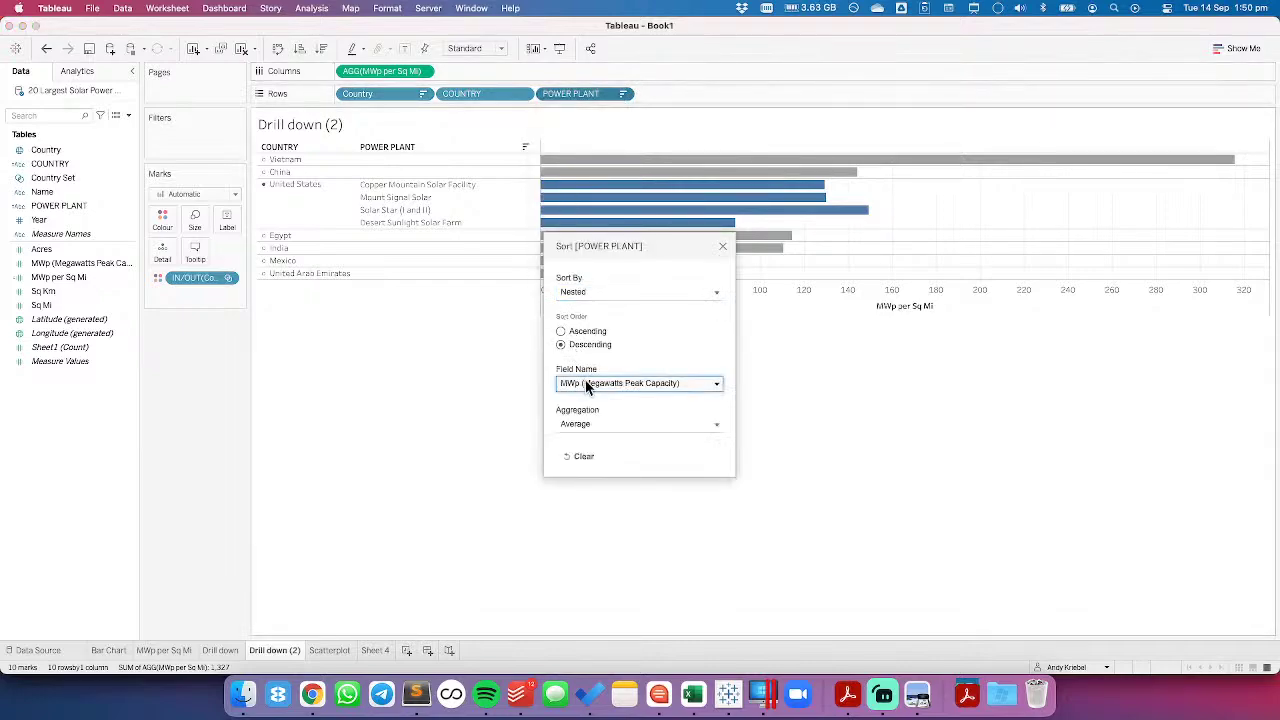
click(587, 387)
click(600, 480)
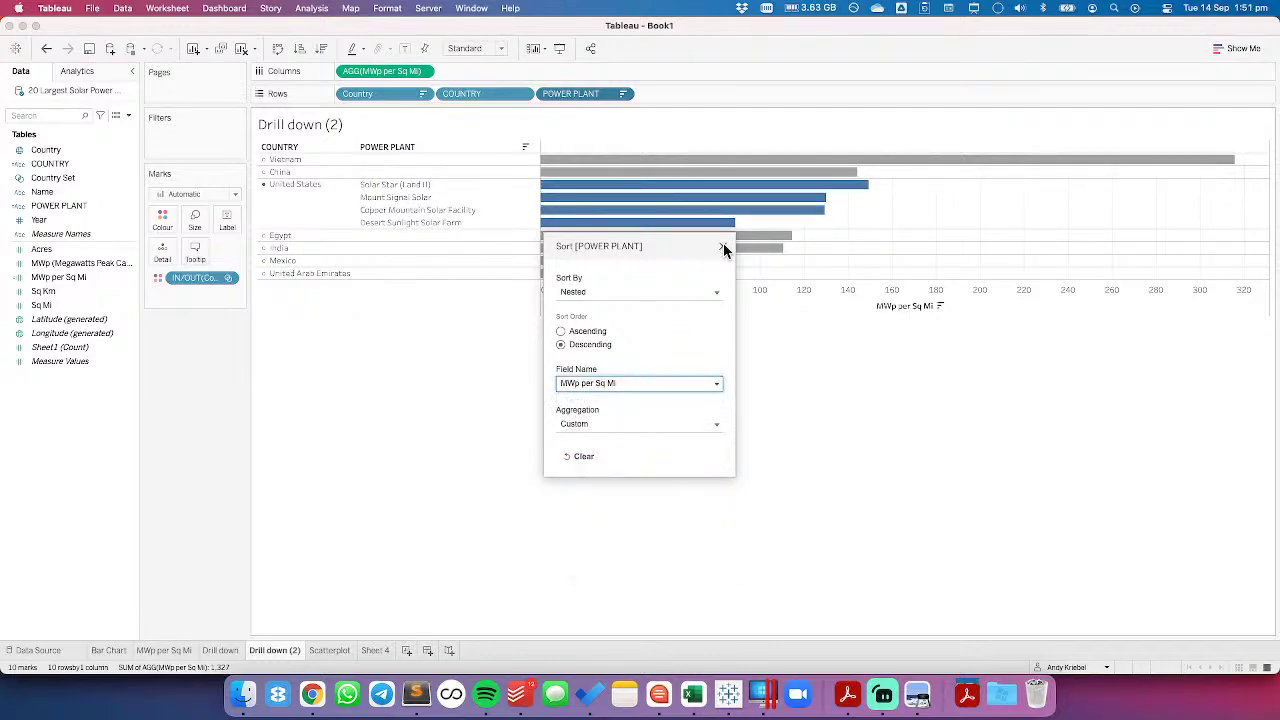
click(723, 247)
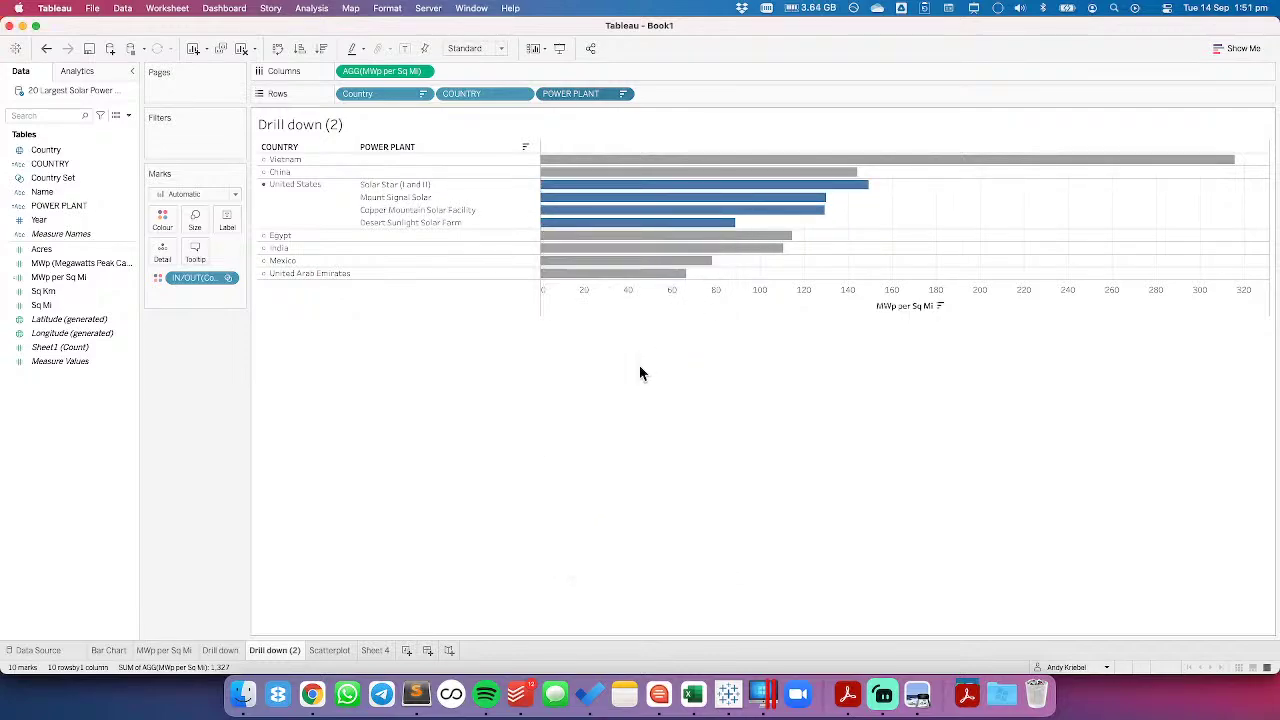
Test the drill-down by expanding Egypt and India and collapsing India again, checking the order of the plants
click(275, 241)
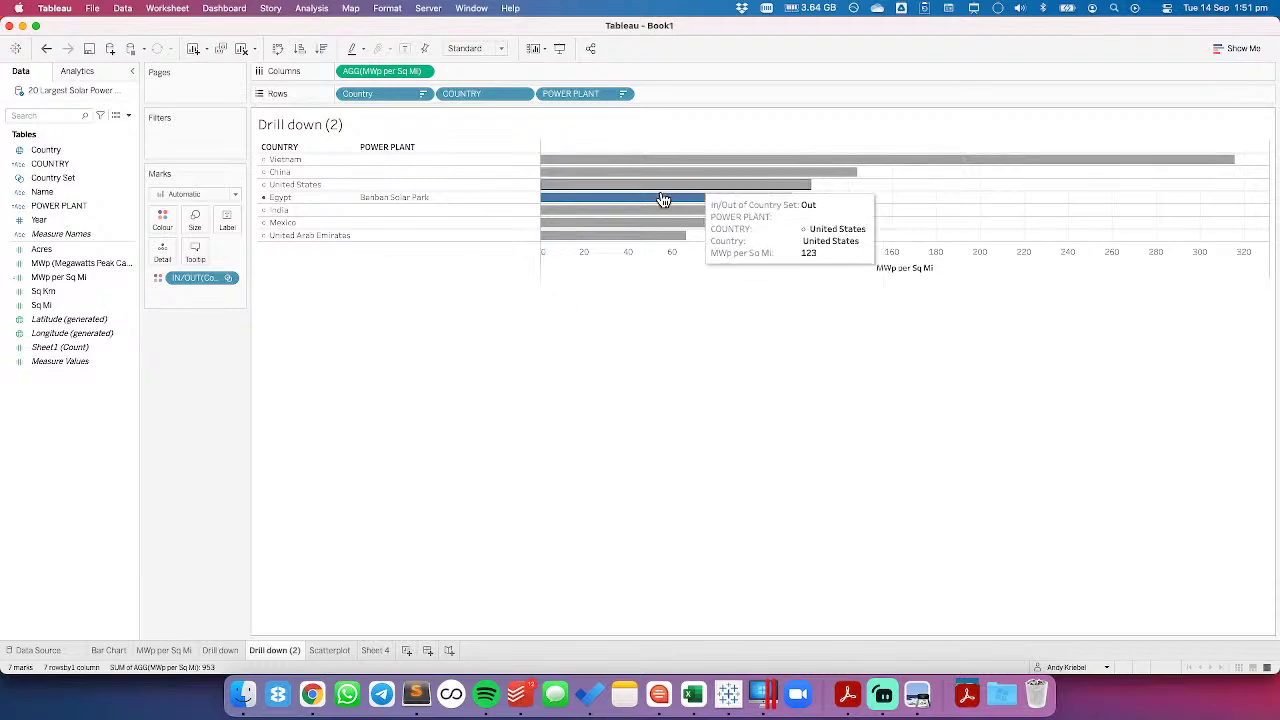
click(283, 212)
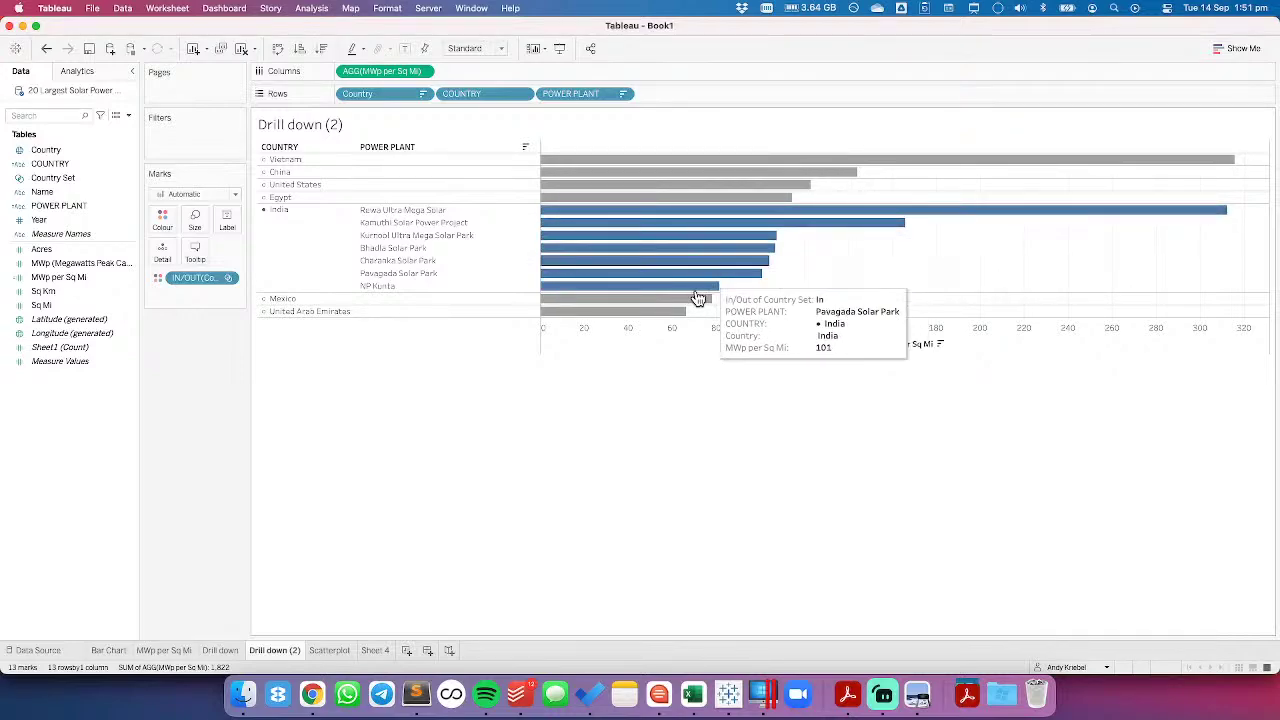
click(286, 219)
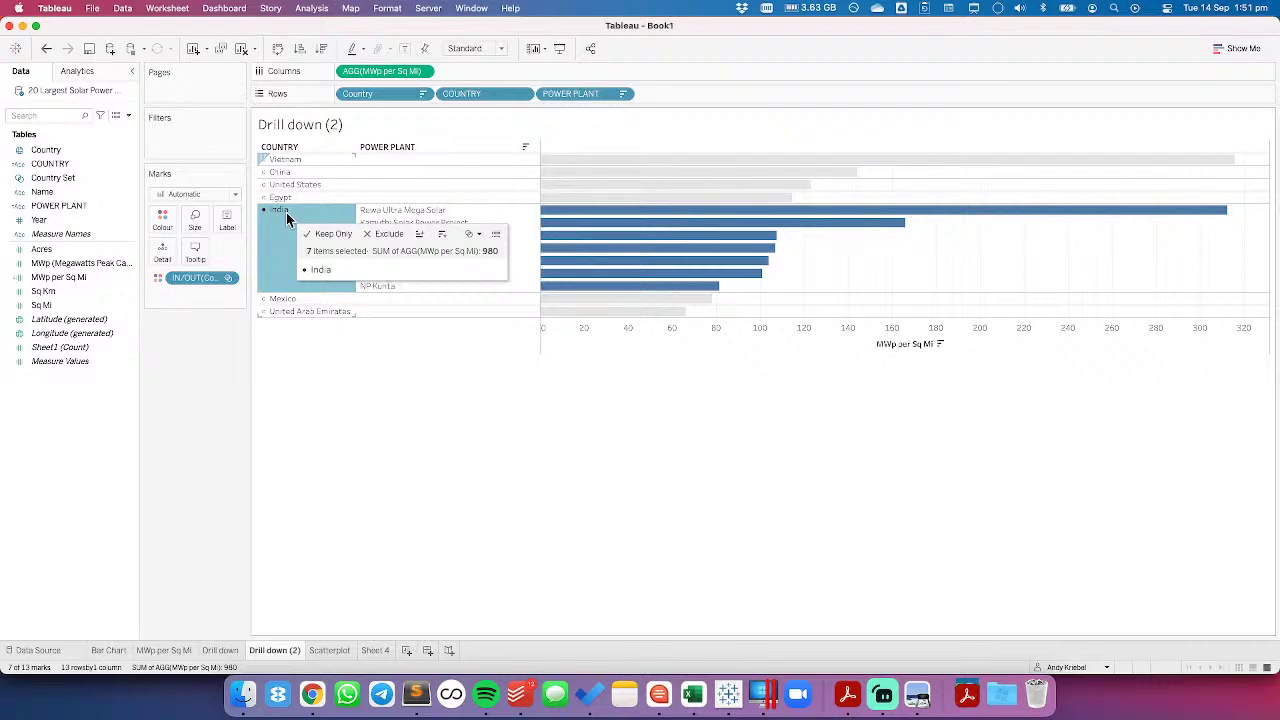
click(286, 212)
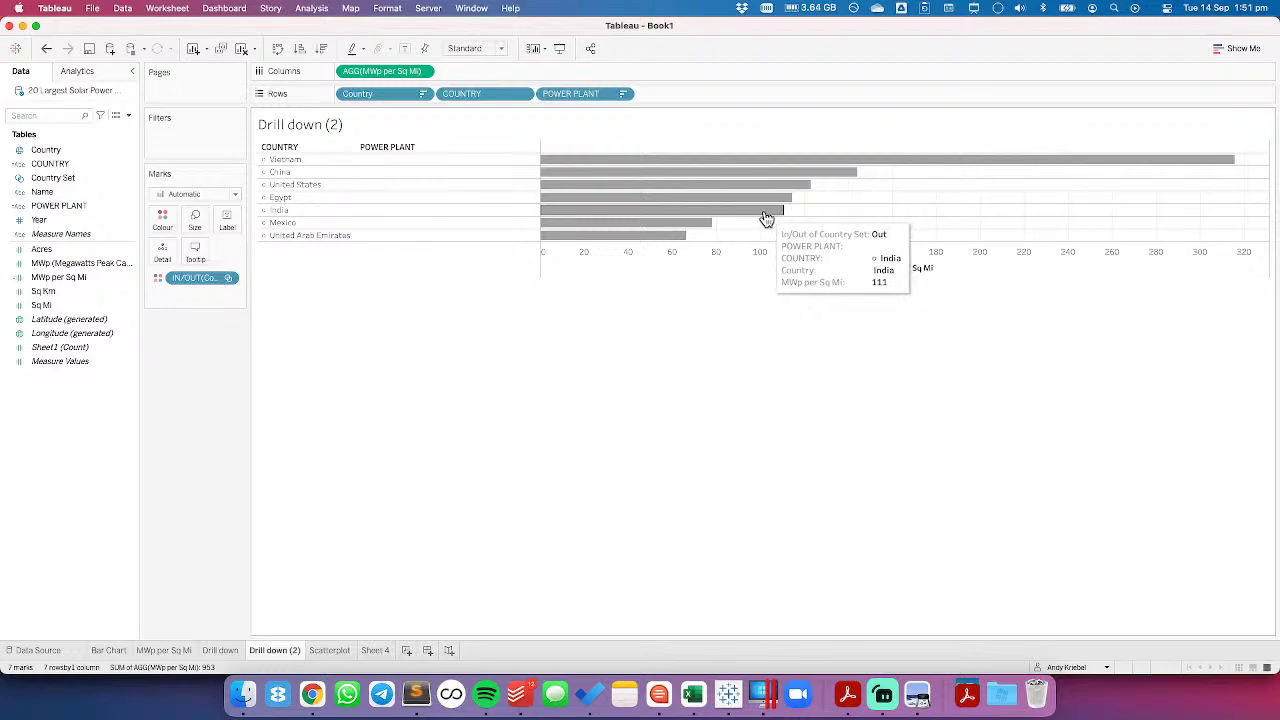
Exclude the calculated COUNTRY field and the Country Set IN/OUT field from the drill-down tooltip
click(522, 95)
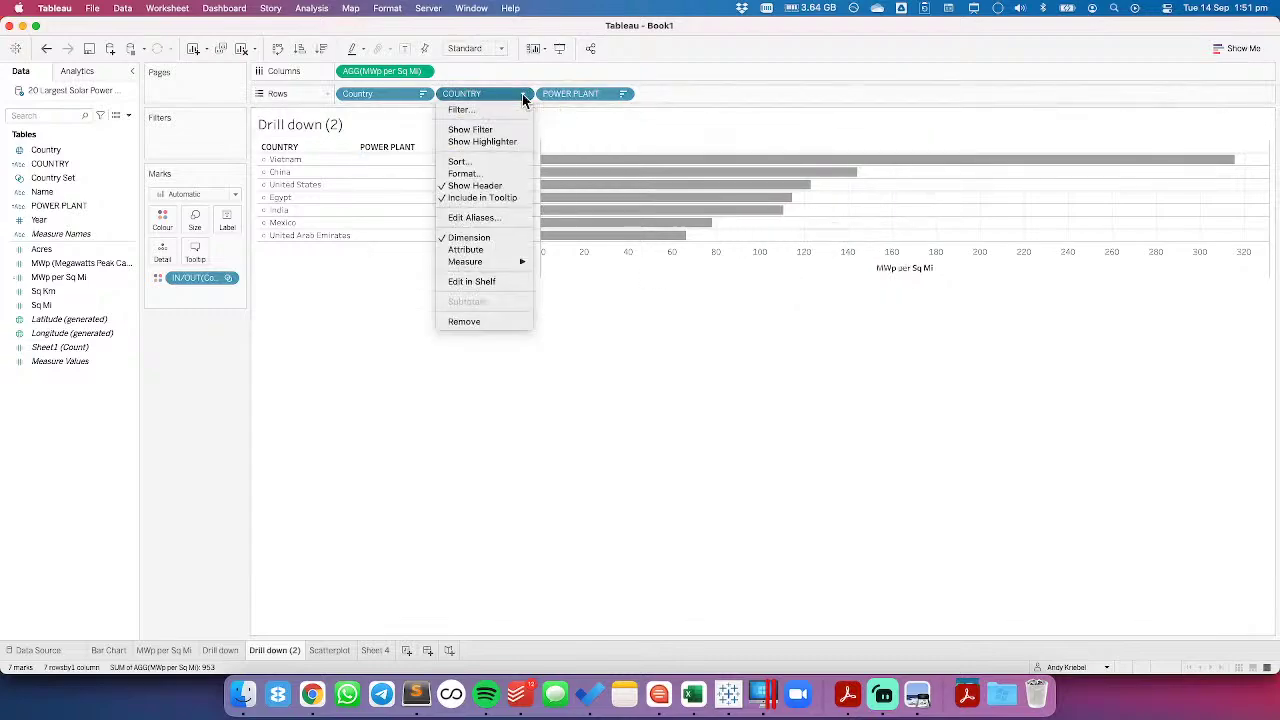
click(492, 199)
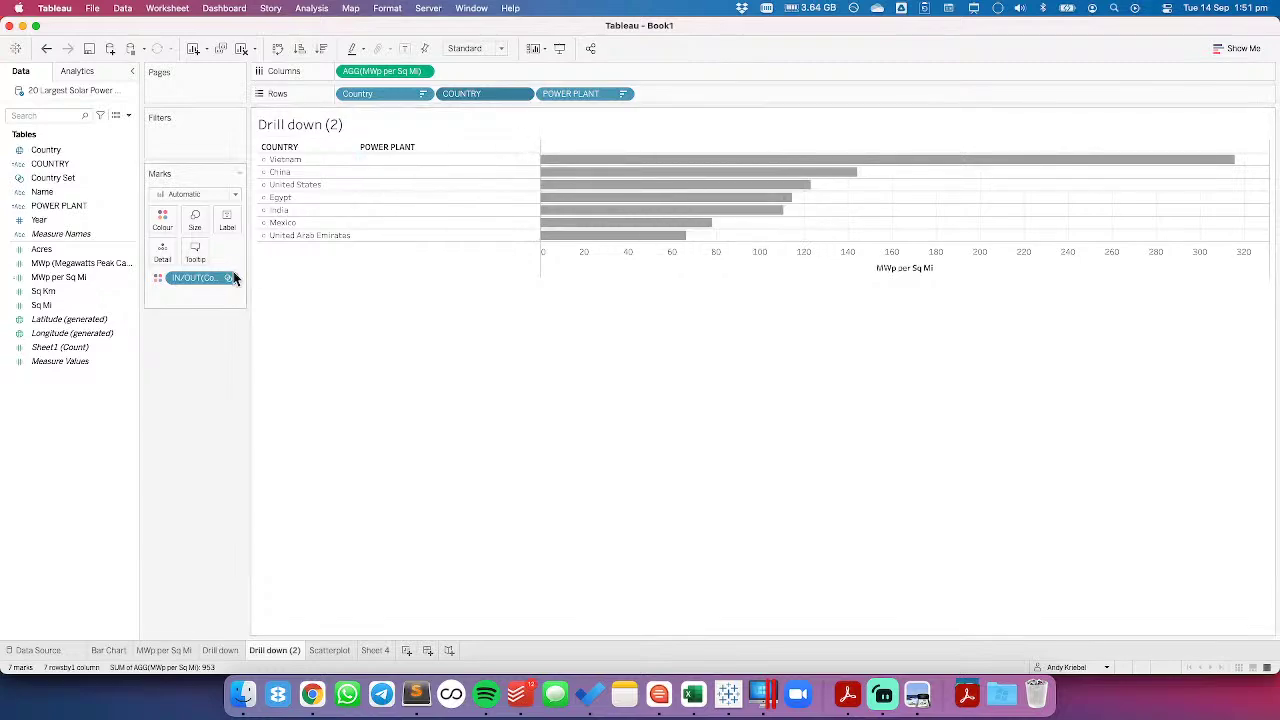
click(228, 279)
click(223, 380)
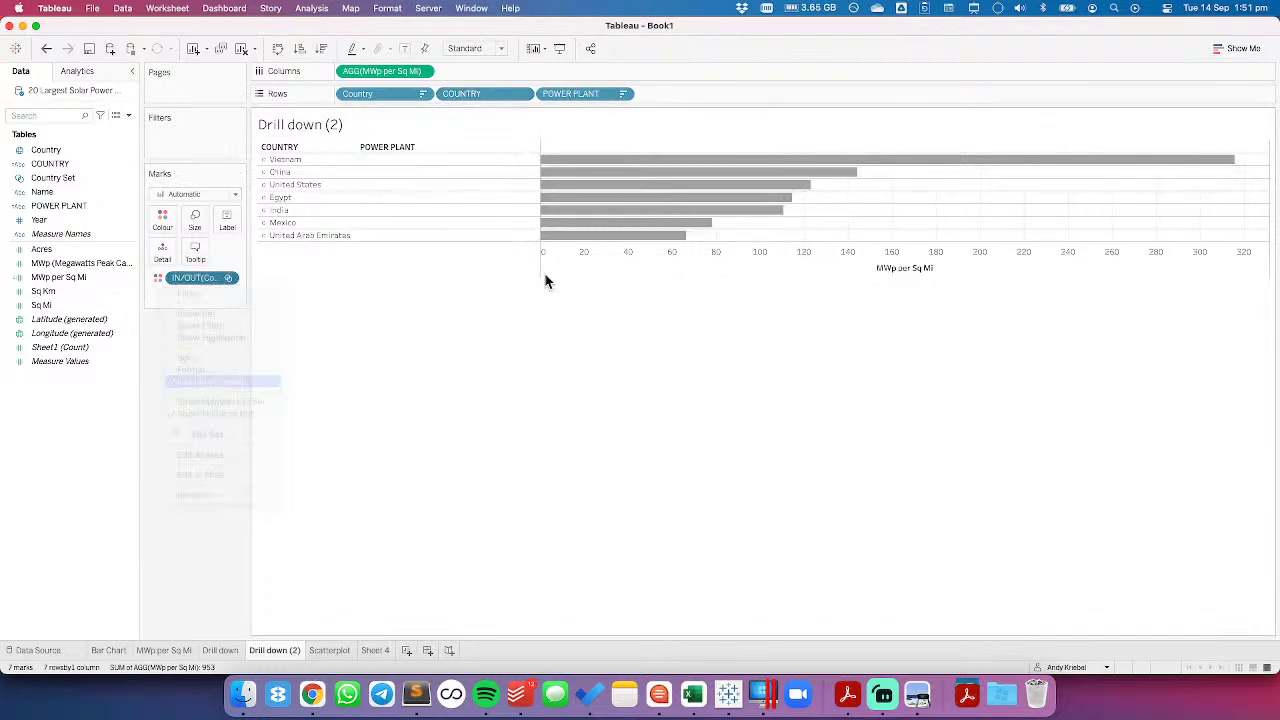
mouse_move(697, 183)
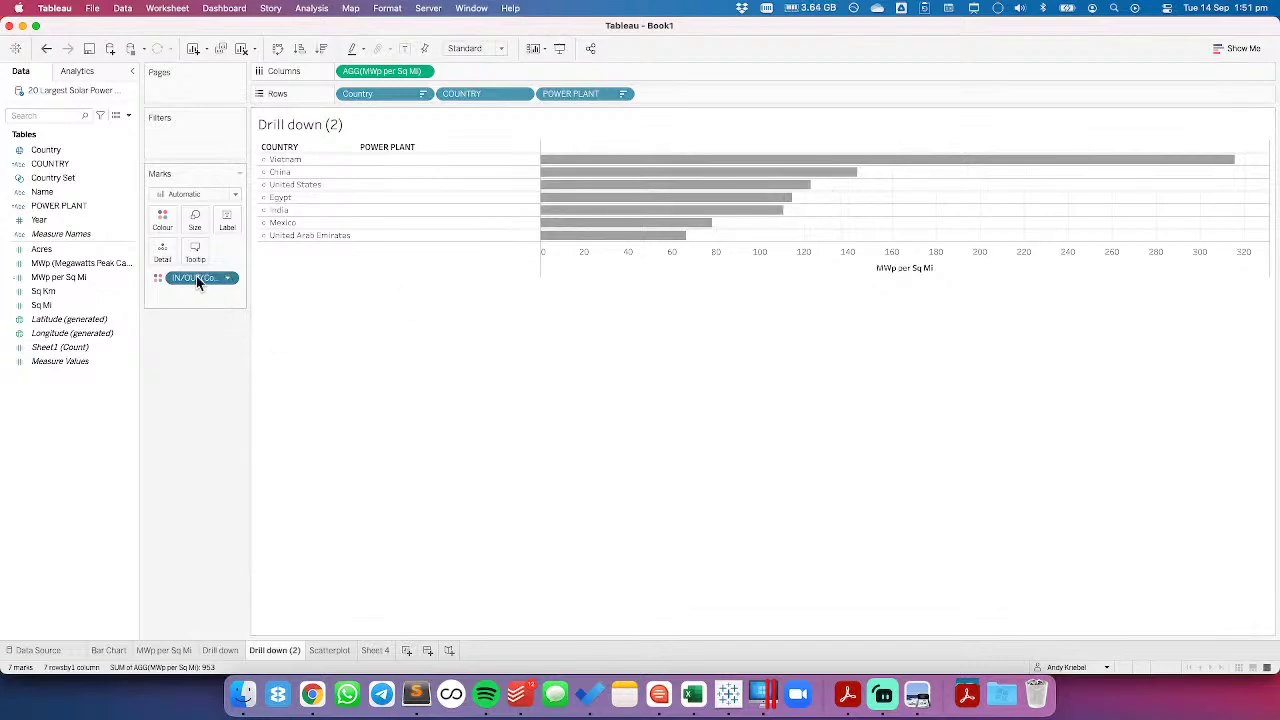
Try adding the Name field to the drill-down tooltip, and undo the addition
drag(64, 193, 228, 222)
drag(207, 294, 195, 252)
mouse_move(608, 168)
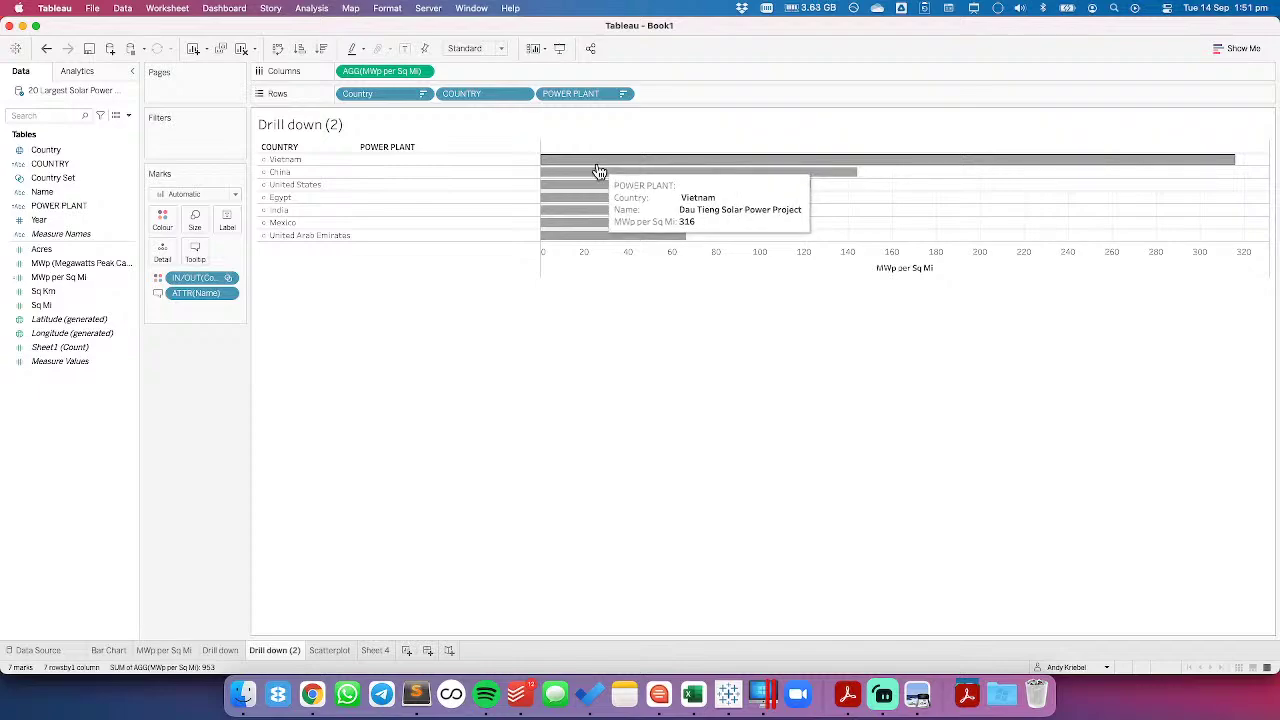
click(46, 49)
click(46, 49)
mouse_move(612, 185)
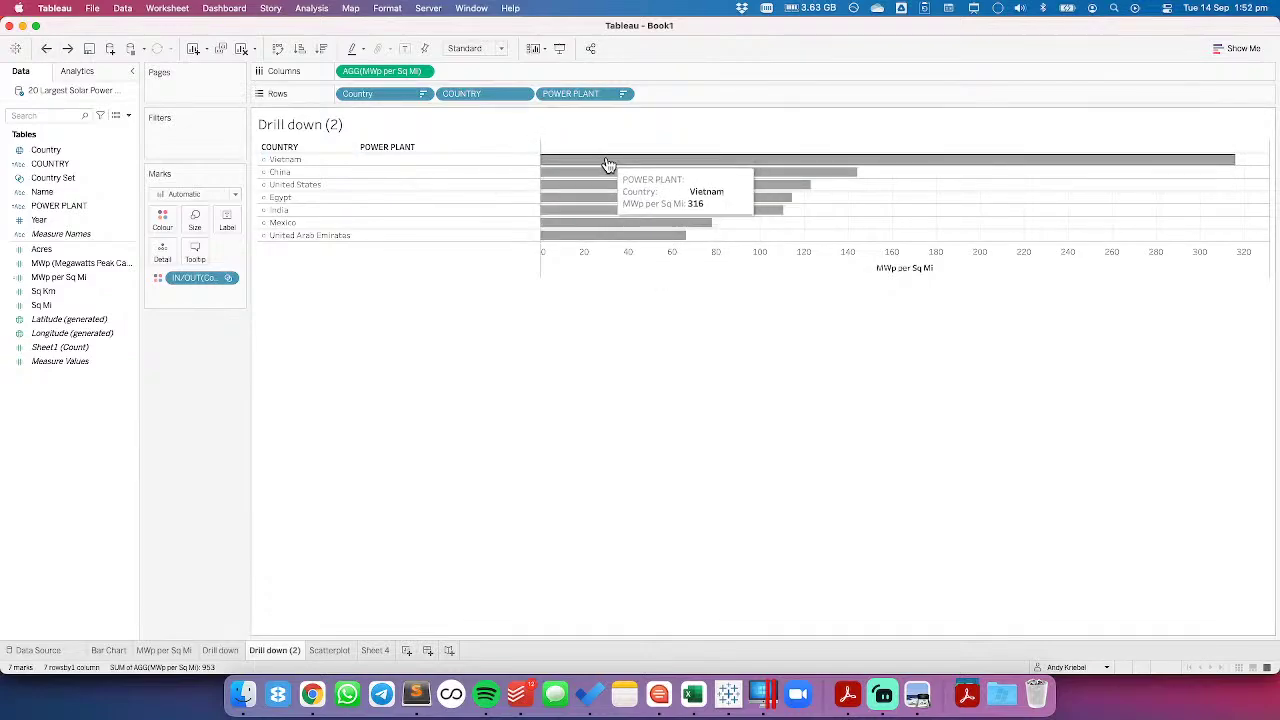
Expand United States in the drill-down, examine the tooltips of its power plants, and collapse it again
click(293, 183)
mouse_move(603, 188)
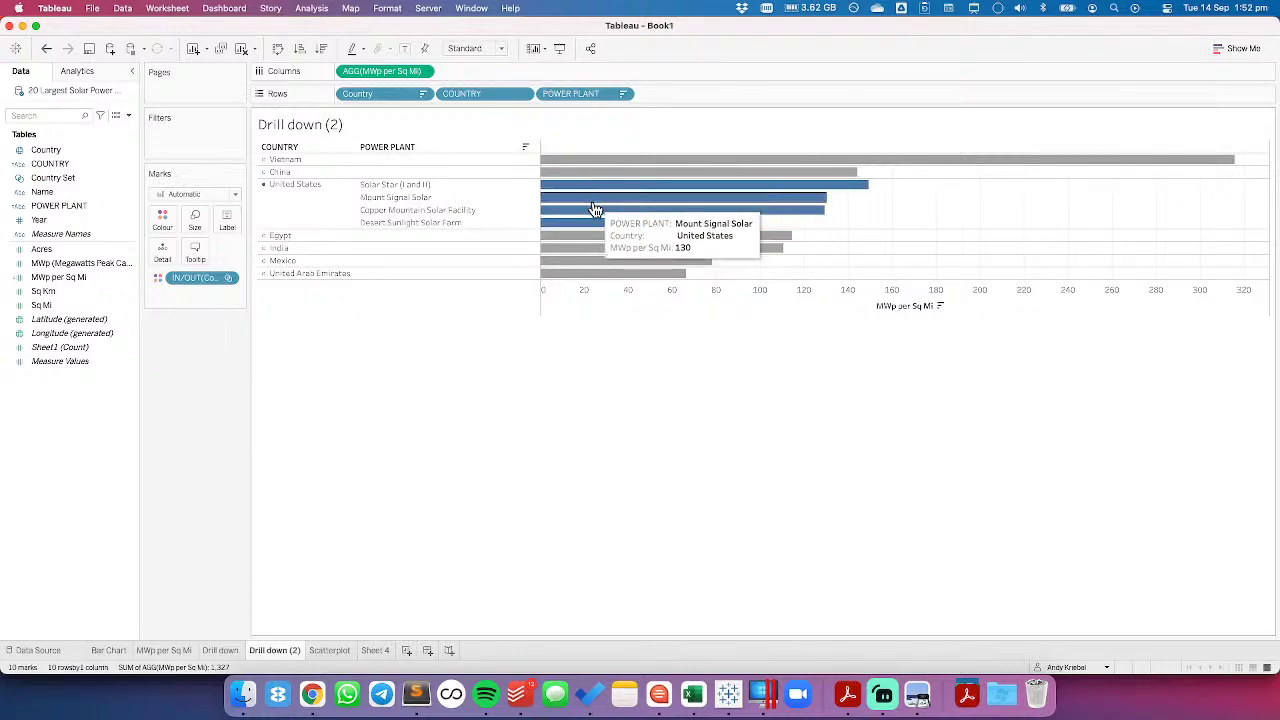
click(292, 185)
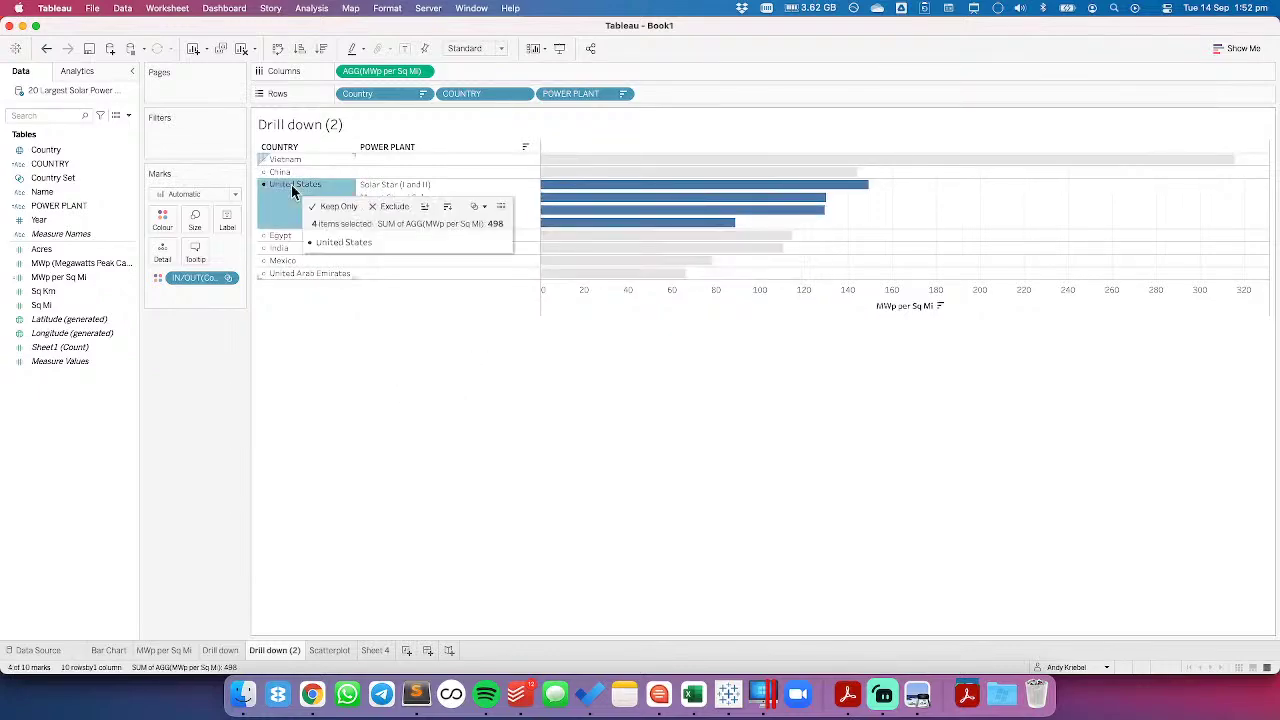
click(292, 185)
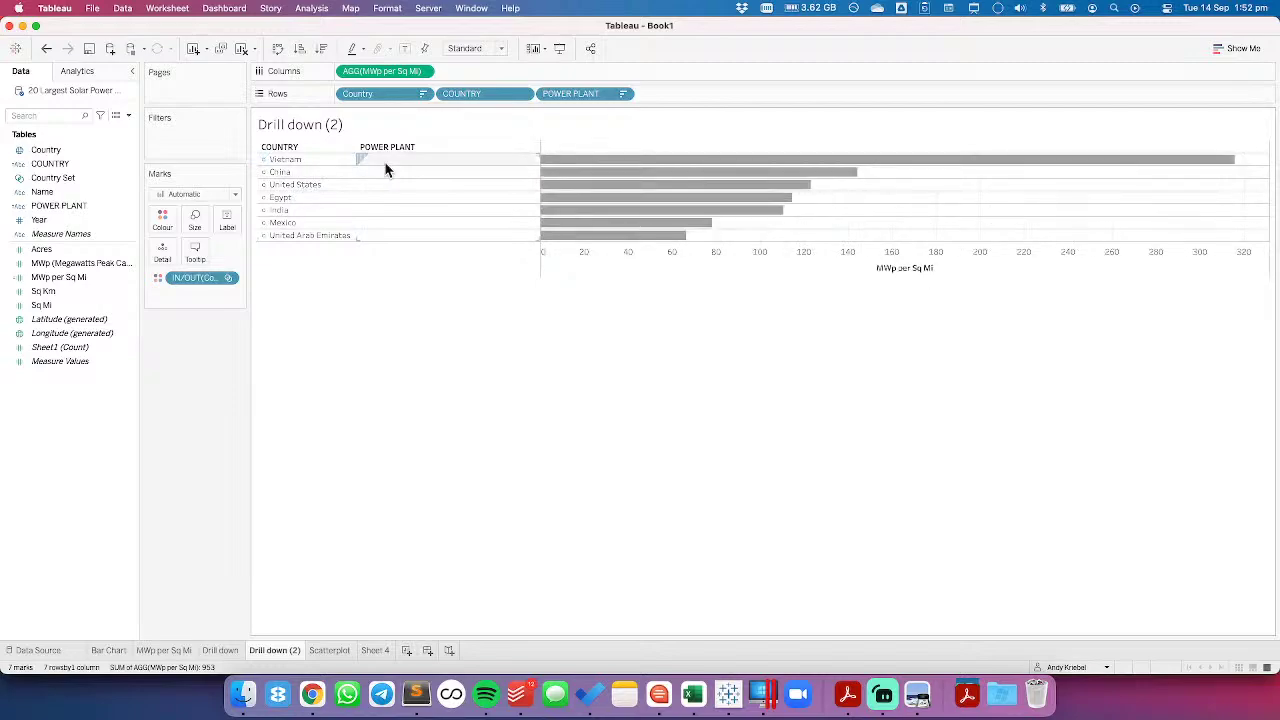
mouse_move(566, 165)
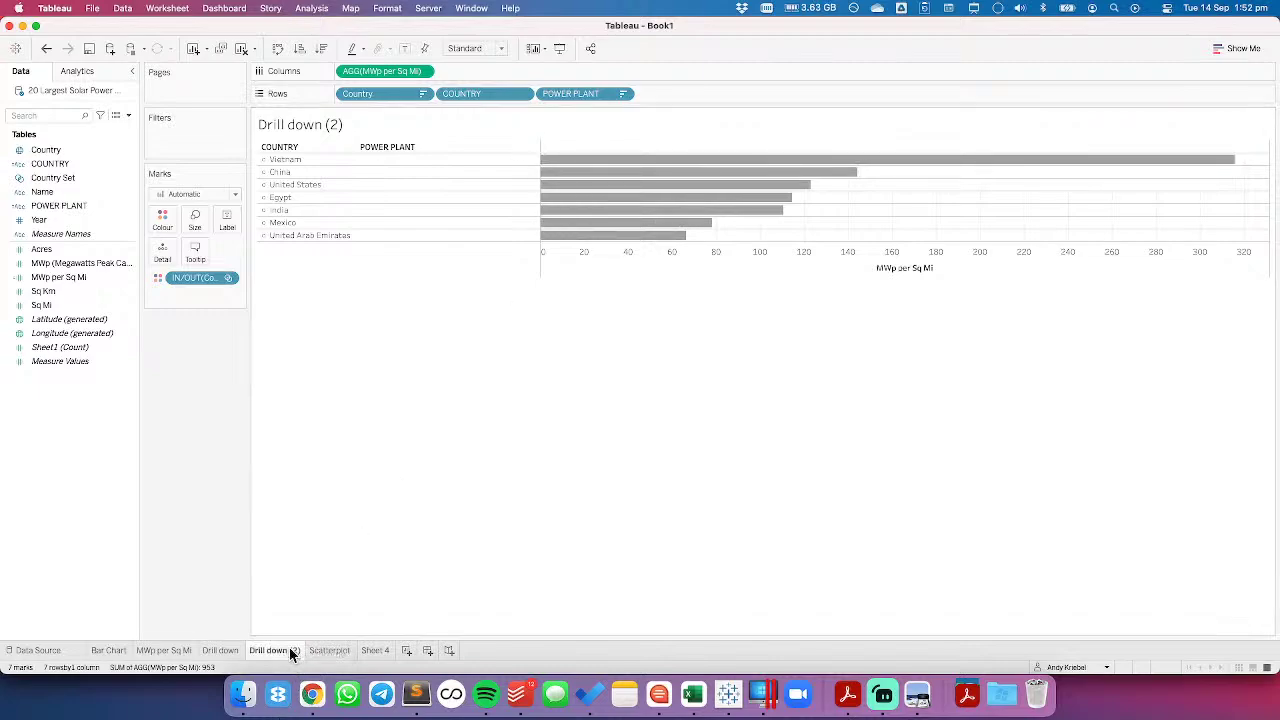
Duplicate the Bar Chart sheet and add MWp per Sq Mi to its columns beside the MWp (Megawatts Peak Capacity) measure
click(108, 651)
right_click(120, 652)
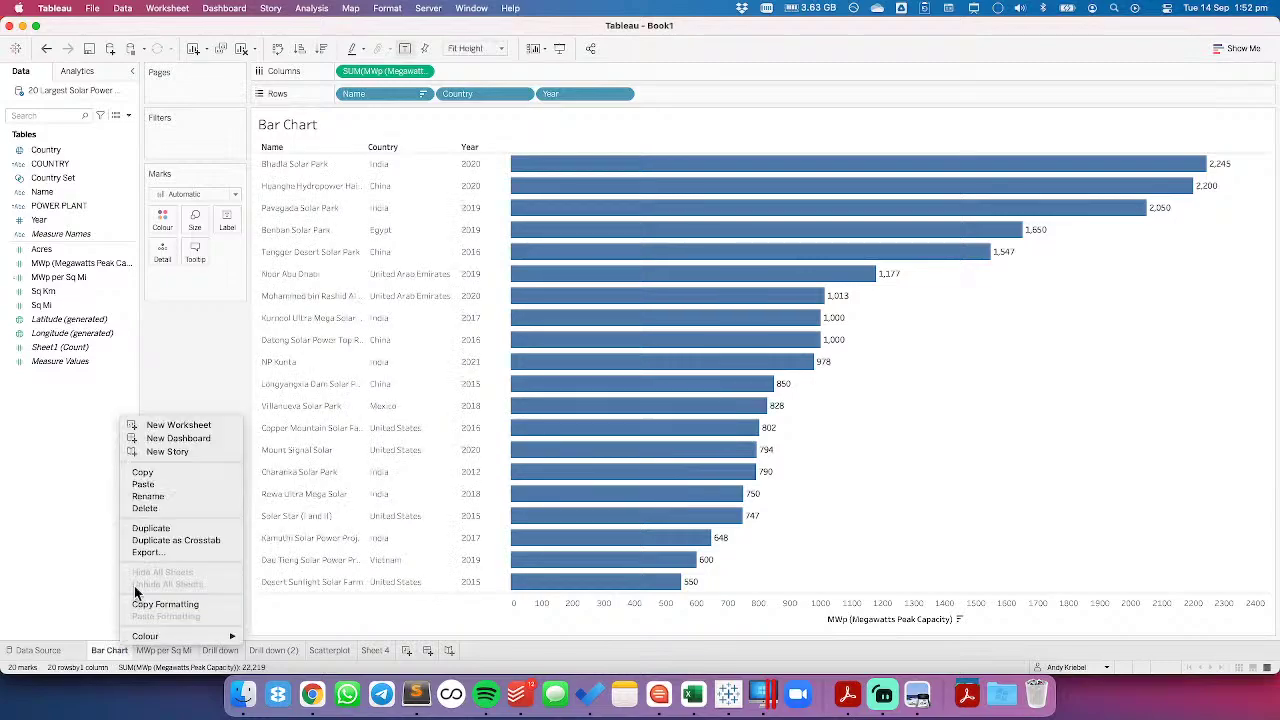
click(150, 528)
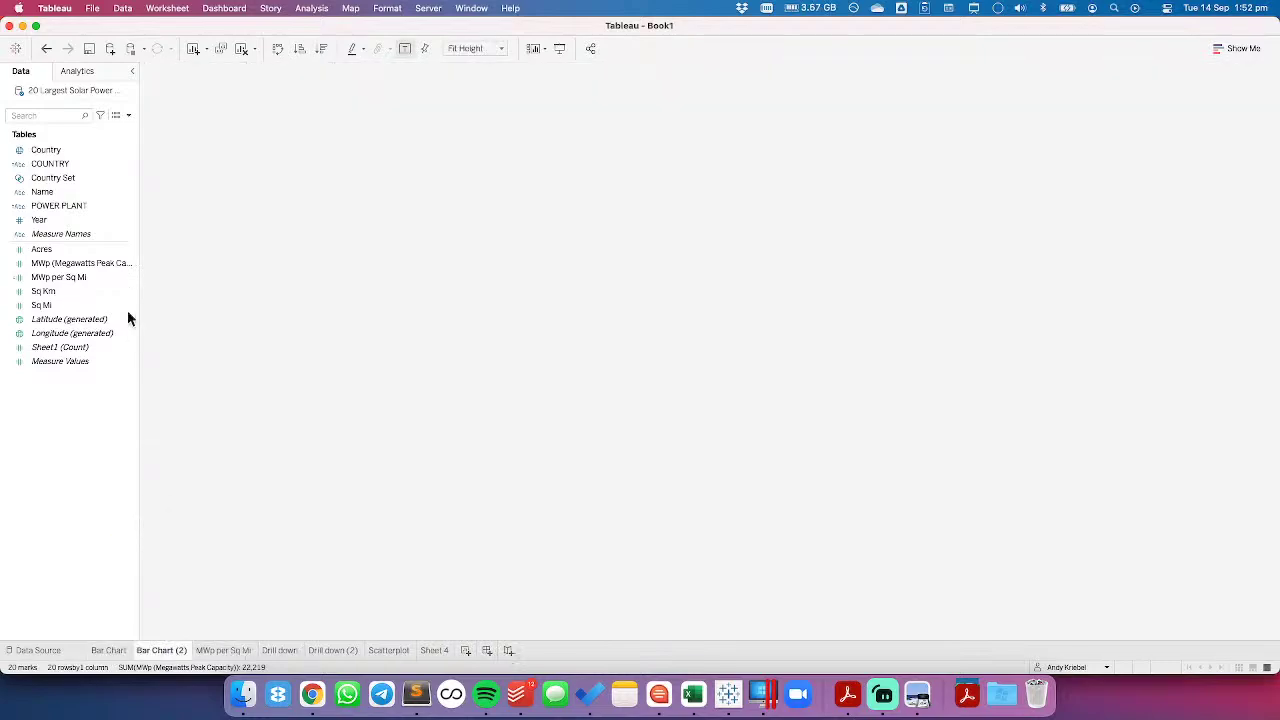
drag(67, 277, 478, 72)
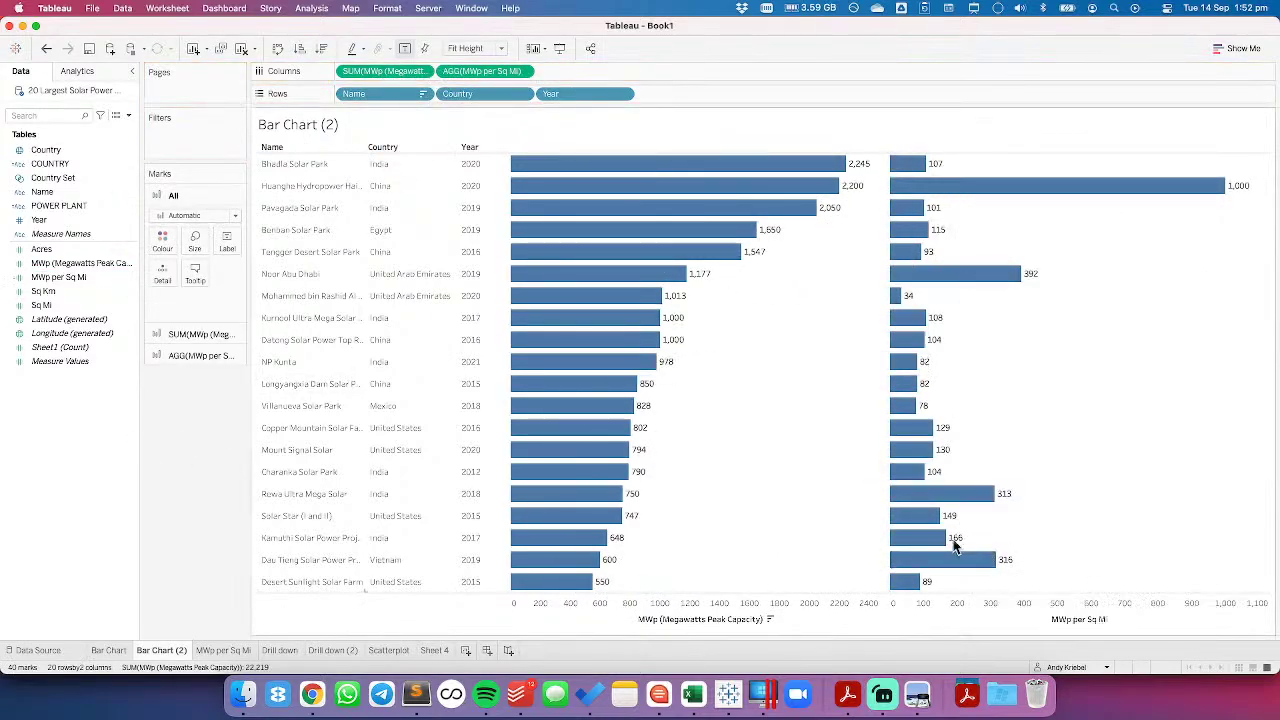
Try sorting the plants in descending order by MWp per Sq Mi, and return to sorting them by MWp (Megawatts Peak Capacity)
click(1115, 619)
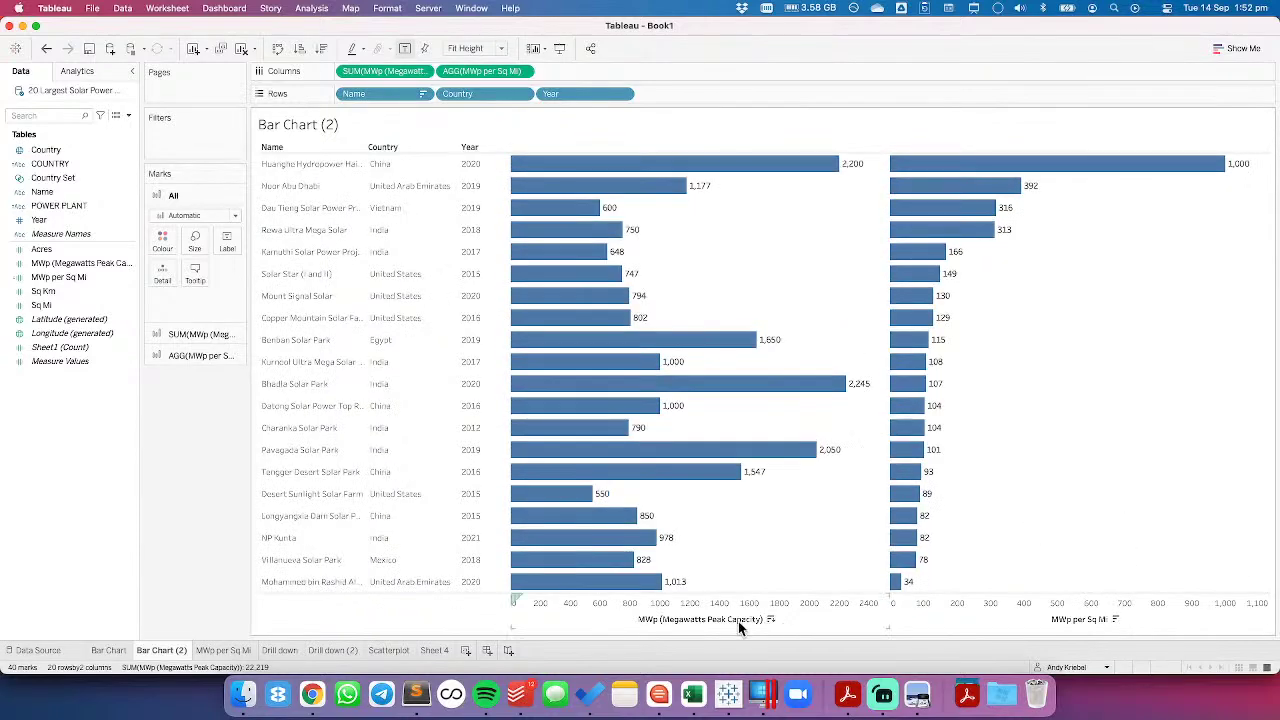
click(771, 619)
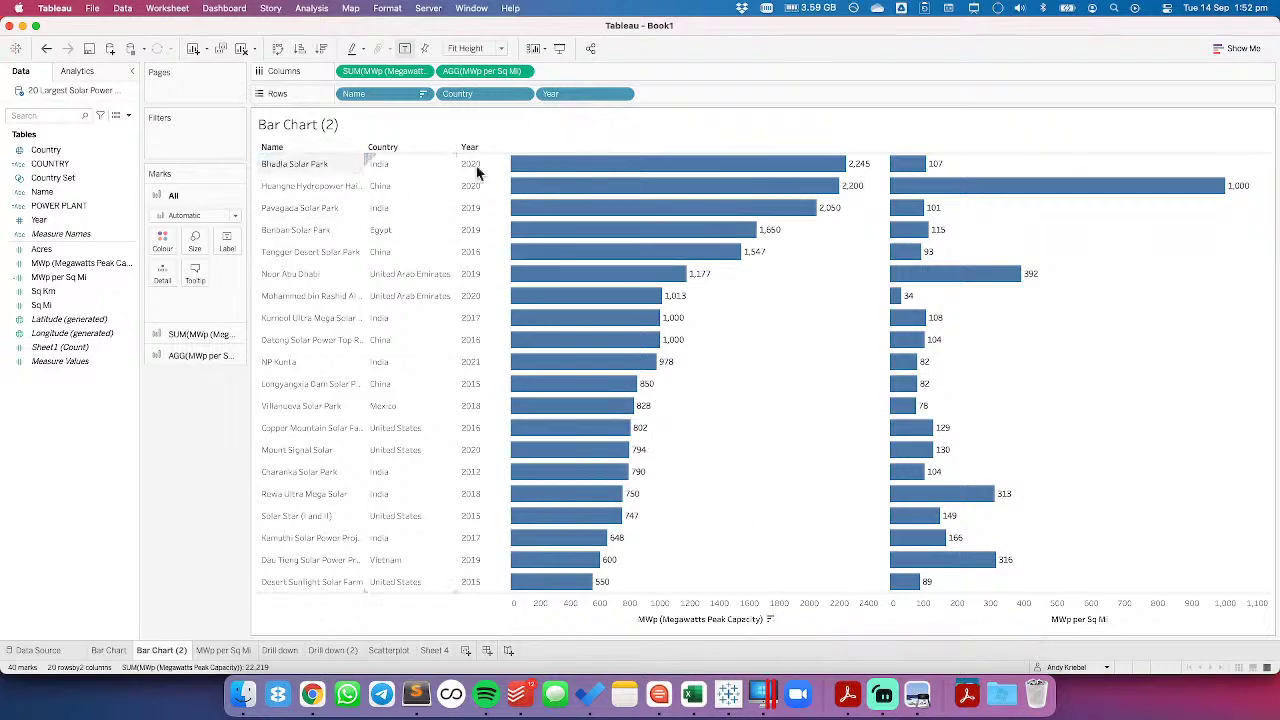
mouse_move(925, 172)
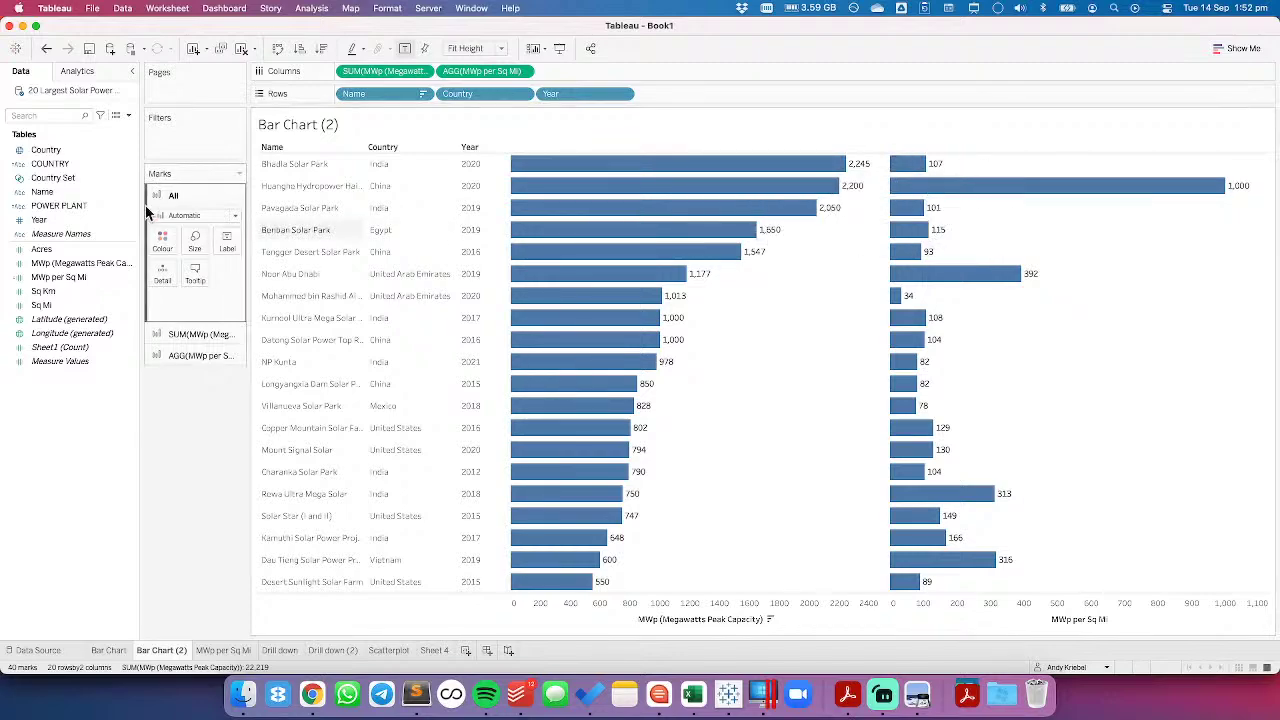
Add Sq Mi to the columns between the MWp and MWp per Sq Mi measures, and examine the Huanghe Hydropower Hainan bar's tooltip
drag(53, 316, 566, 174)
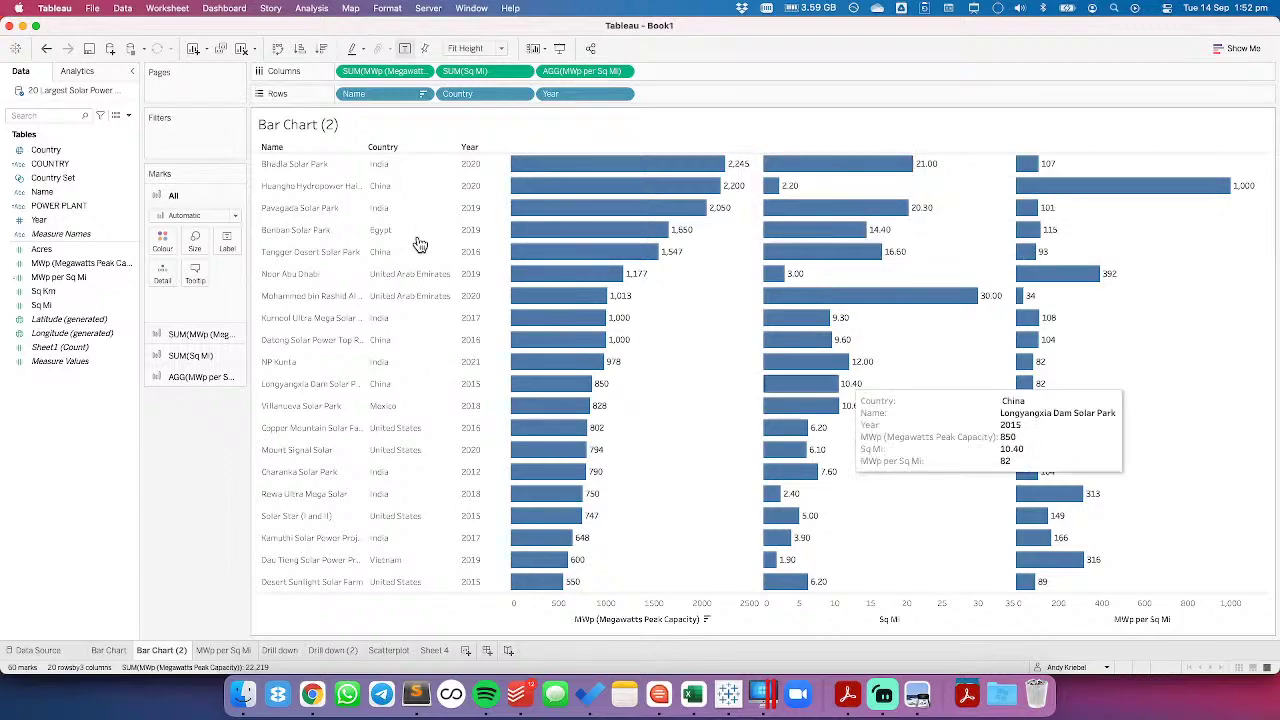
mouse_move(776, 190)
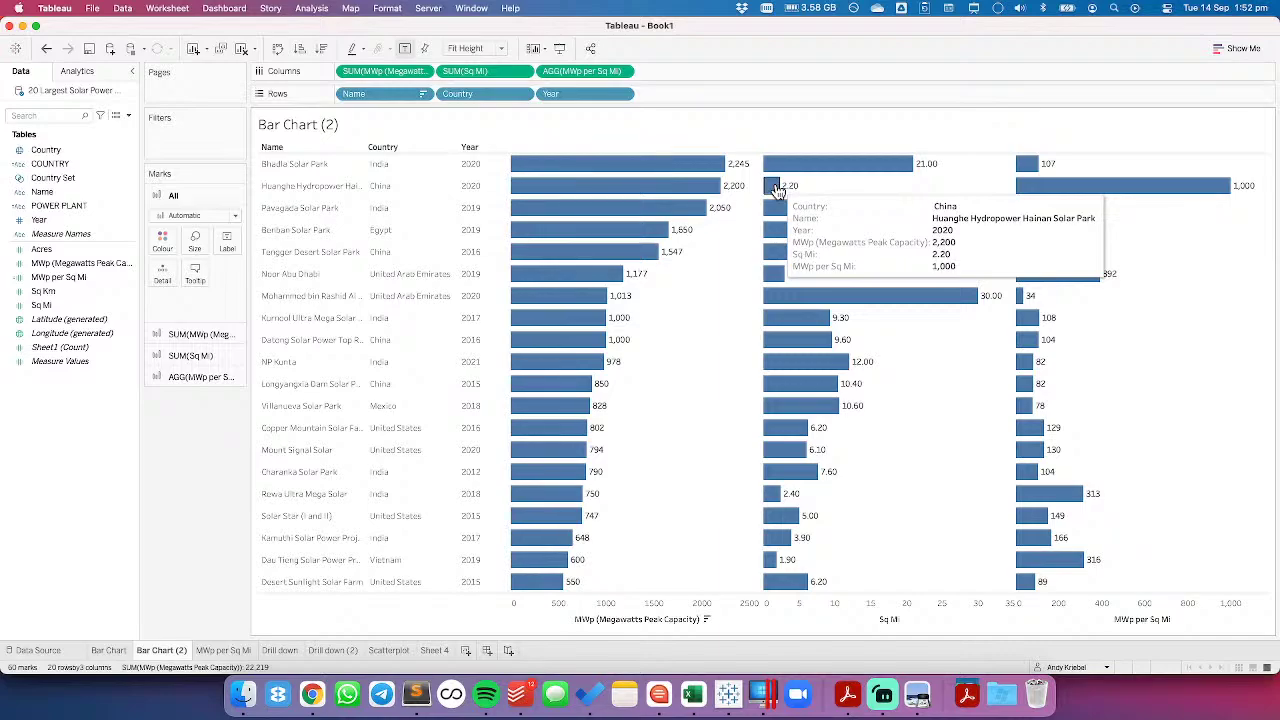
Switch to Chrome and check the land size of Huanghe Hydropower Hainan Solar Park in Wikipedia's list of photovoltaic power stations, and return to Tableau
click(312, 693)
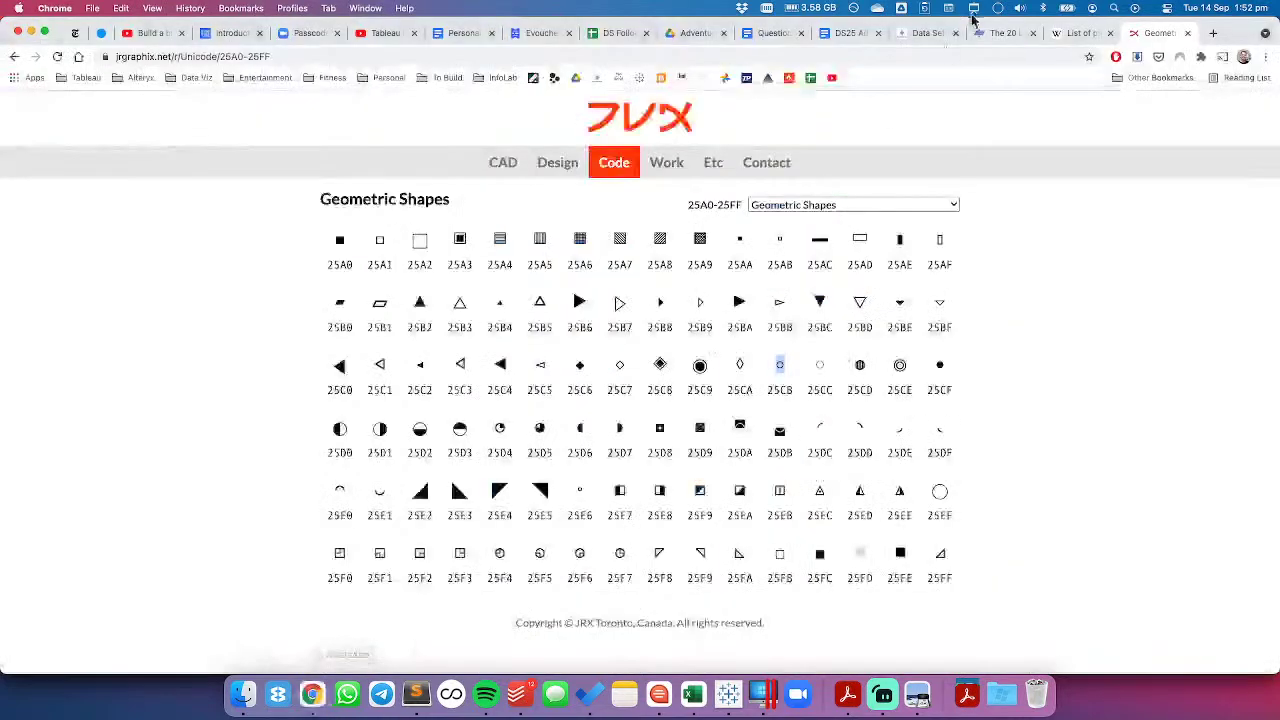
click(1092, 33)
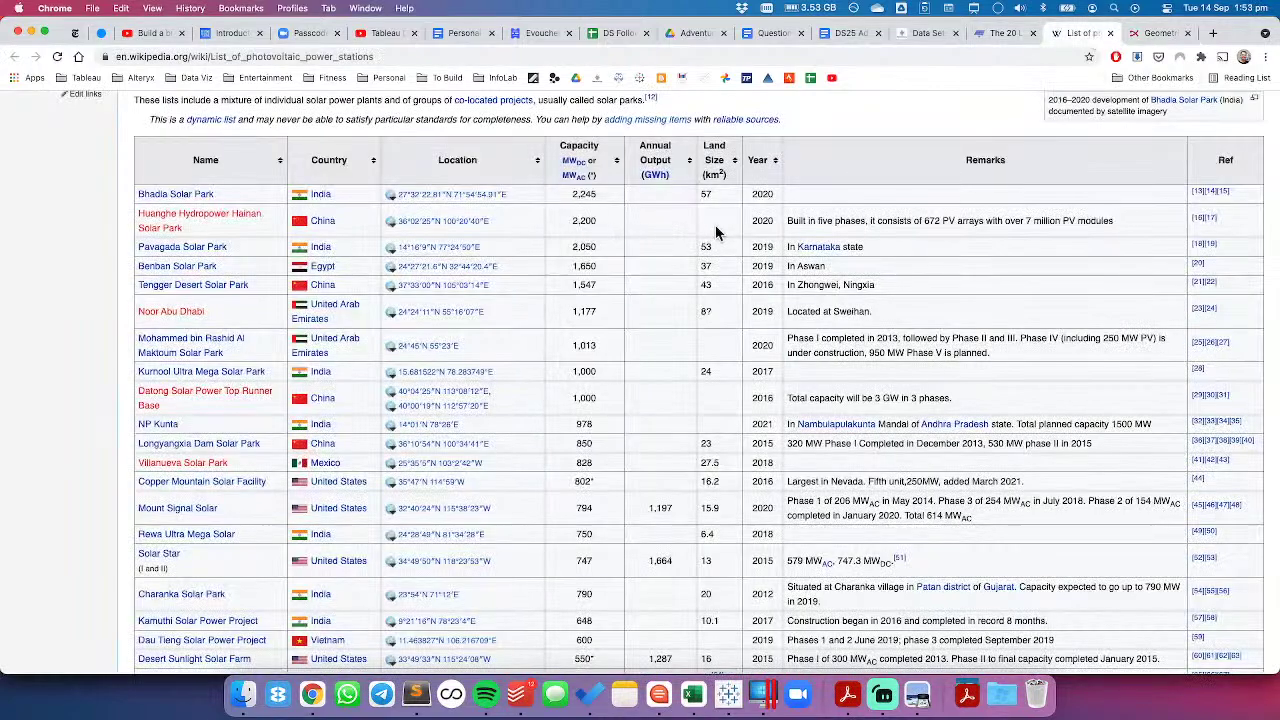
key(super+Tab)
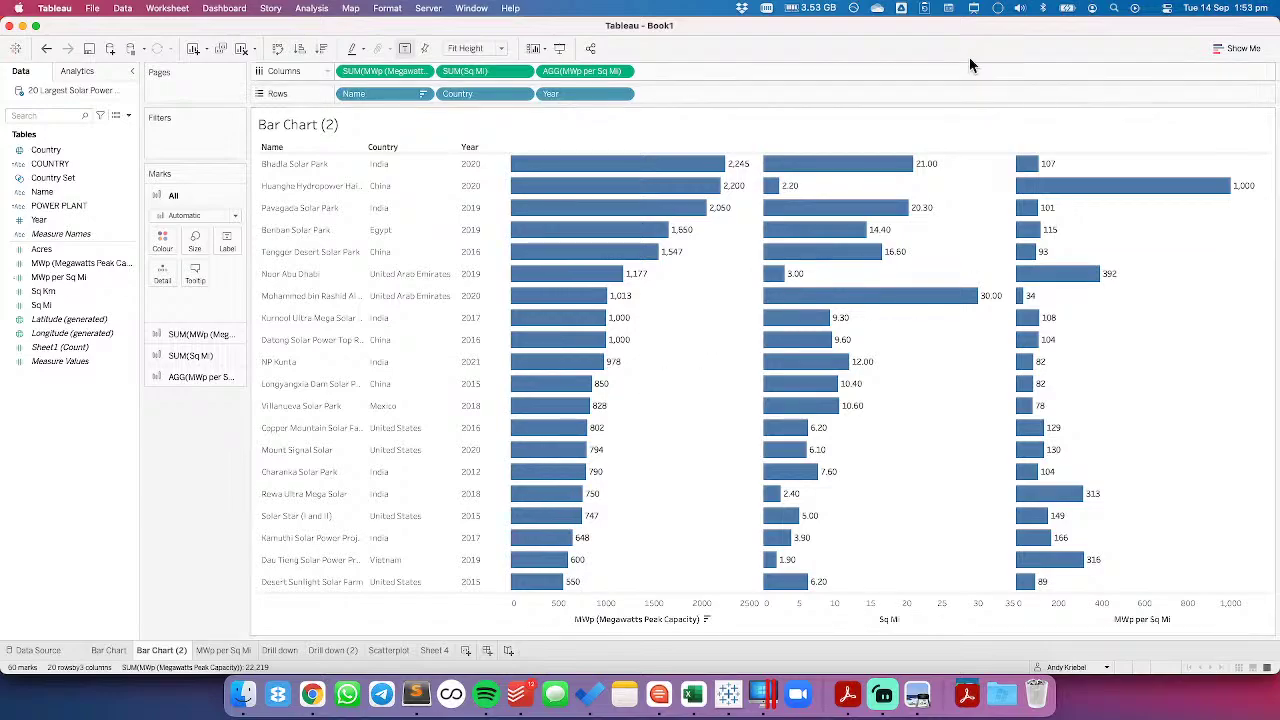
Examine the Huanghe Hydropower plant's acreage and square miles in the solarpower.guide infographic in Chrome, comparing it with the Tableau bar chart
key(super+Tab)
click(1005, 33)
scroll(714, 444, down, 2)
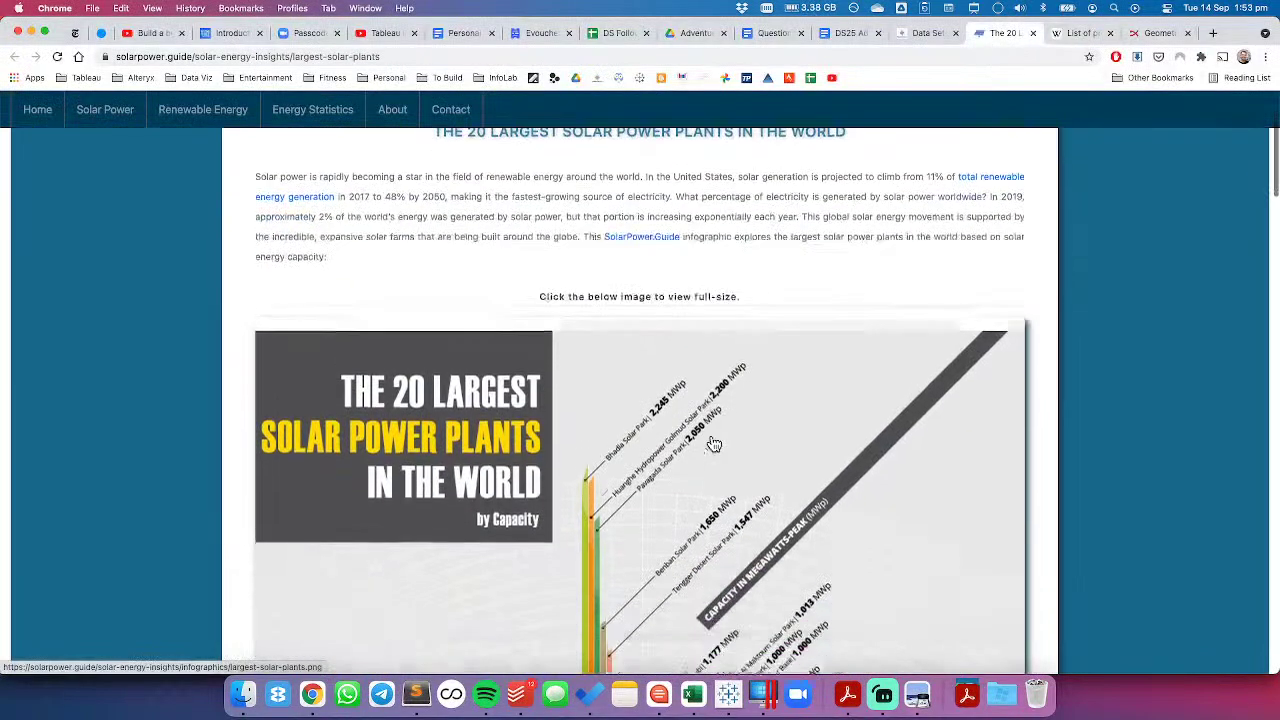
scroll(714, 444, down, 2)
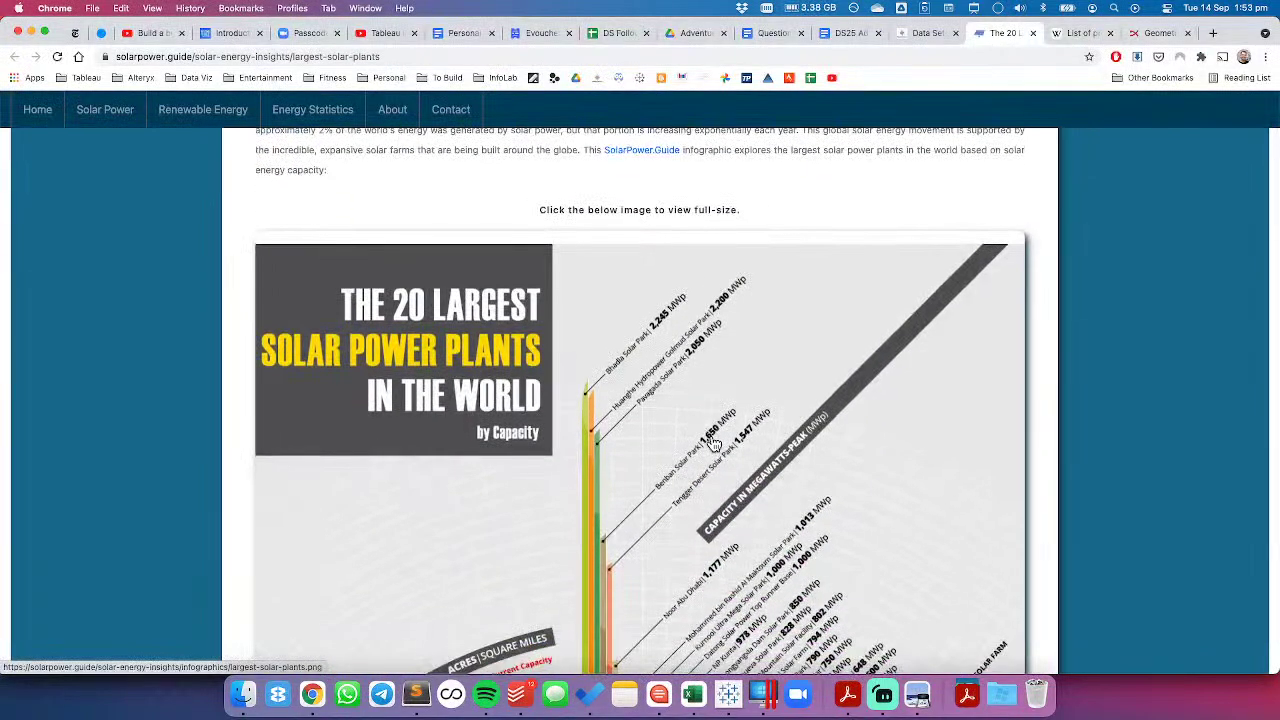
scroll(714, 444, down, 10)
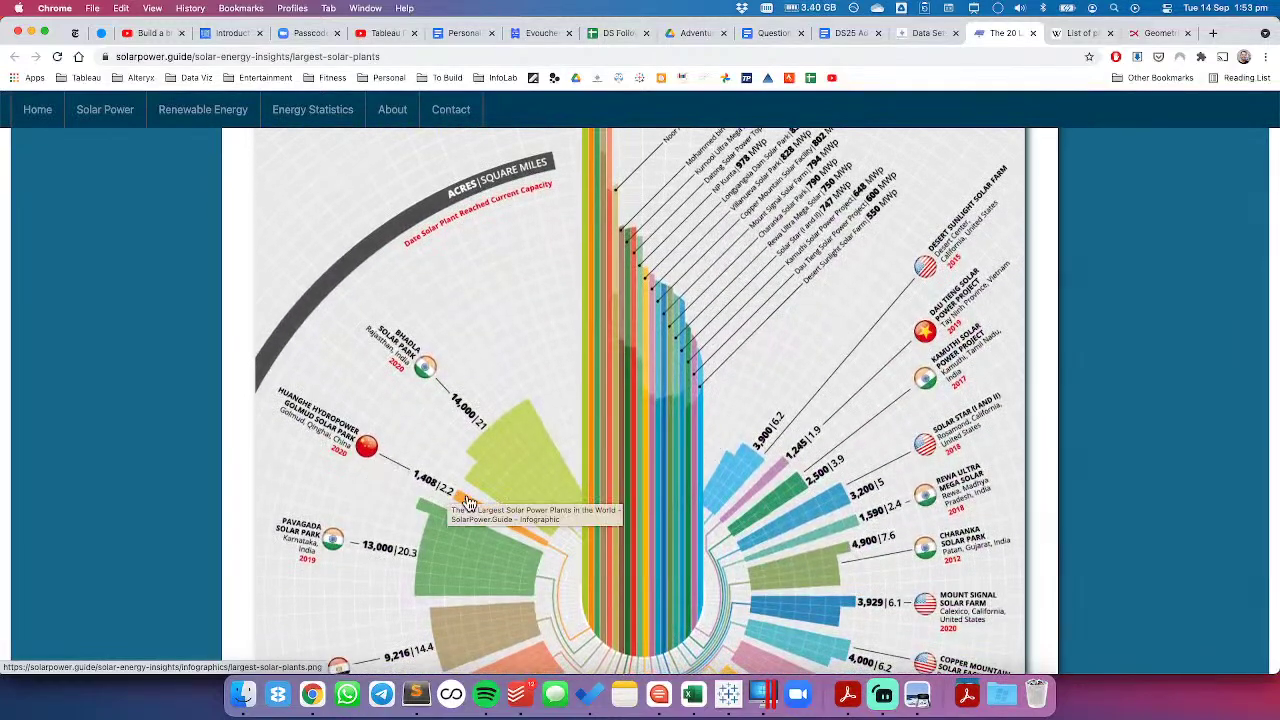
key(super+Tab)
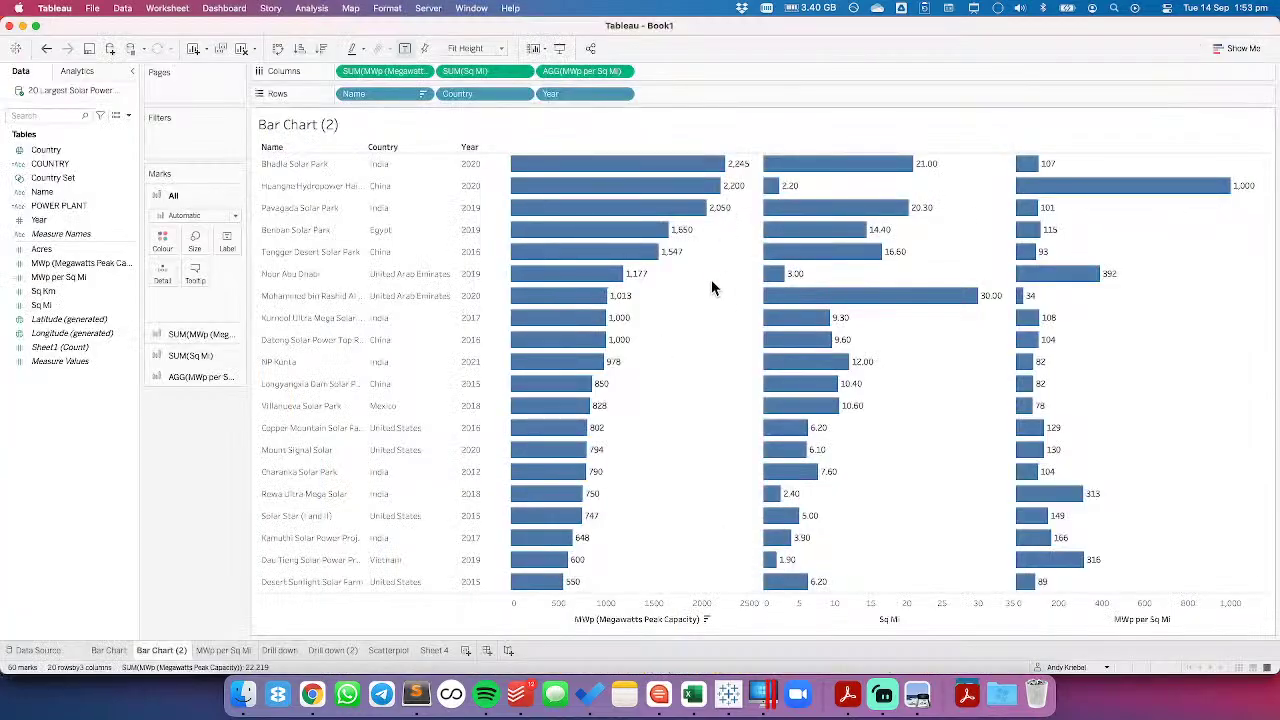
key(super+Tab)
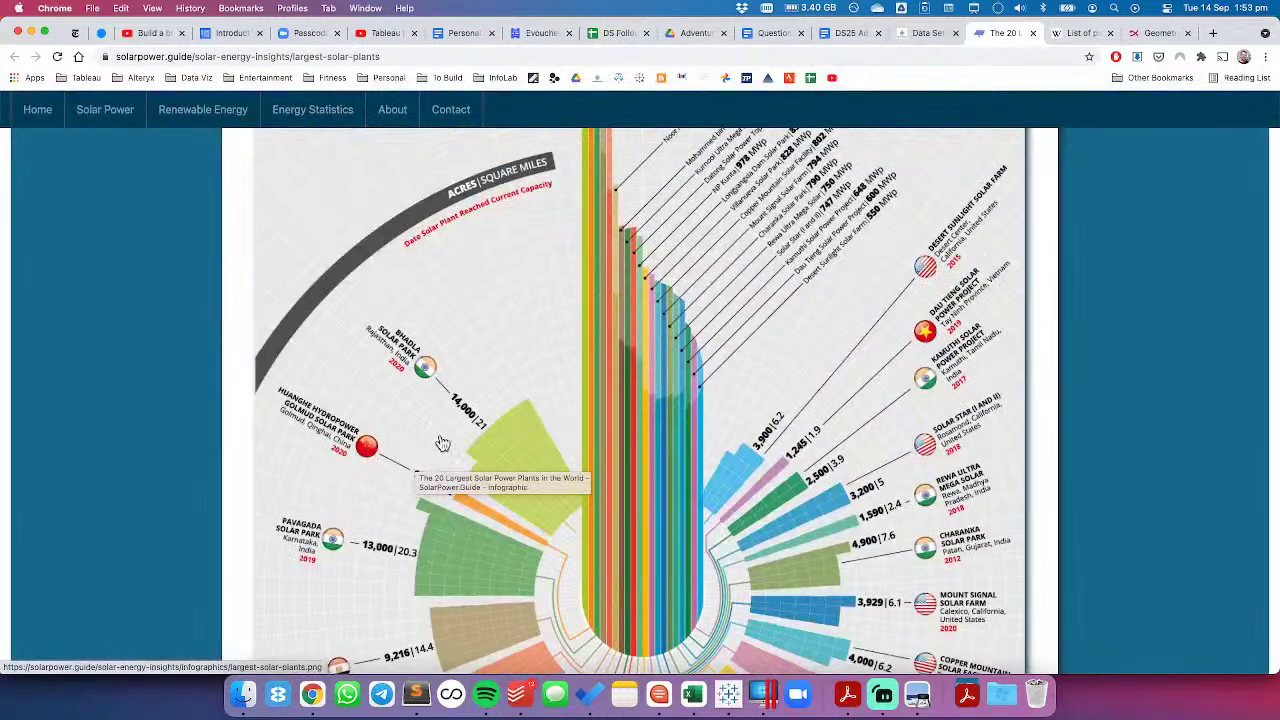
key(super+Tab)
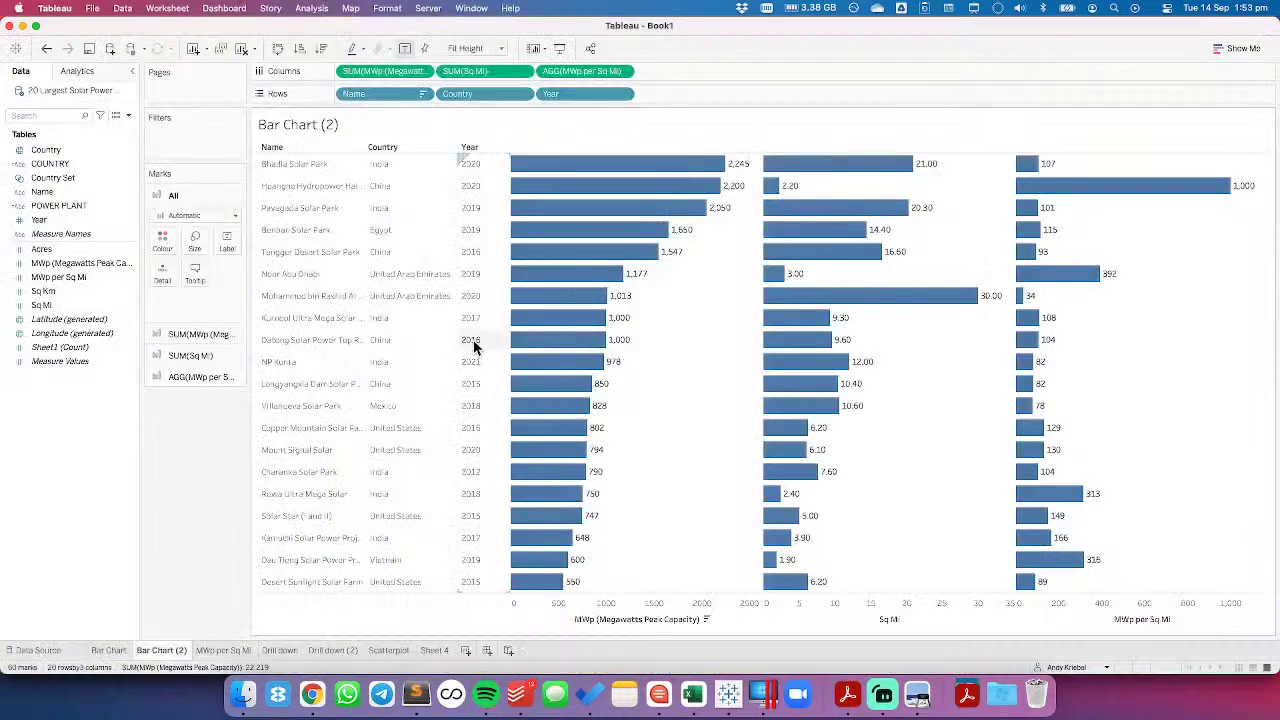
Try sorting the plants by Sq Mi, and sort them in descending order by MWp per Sq Mi instead
click(57, 250)
drag(57, 250, 497, 30)
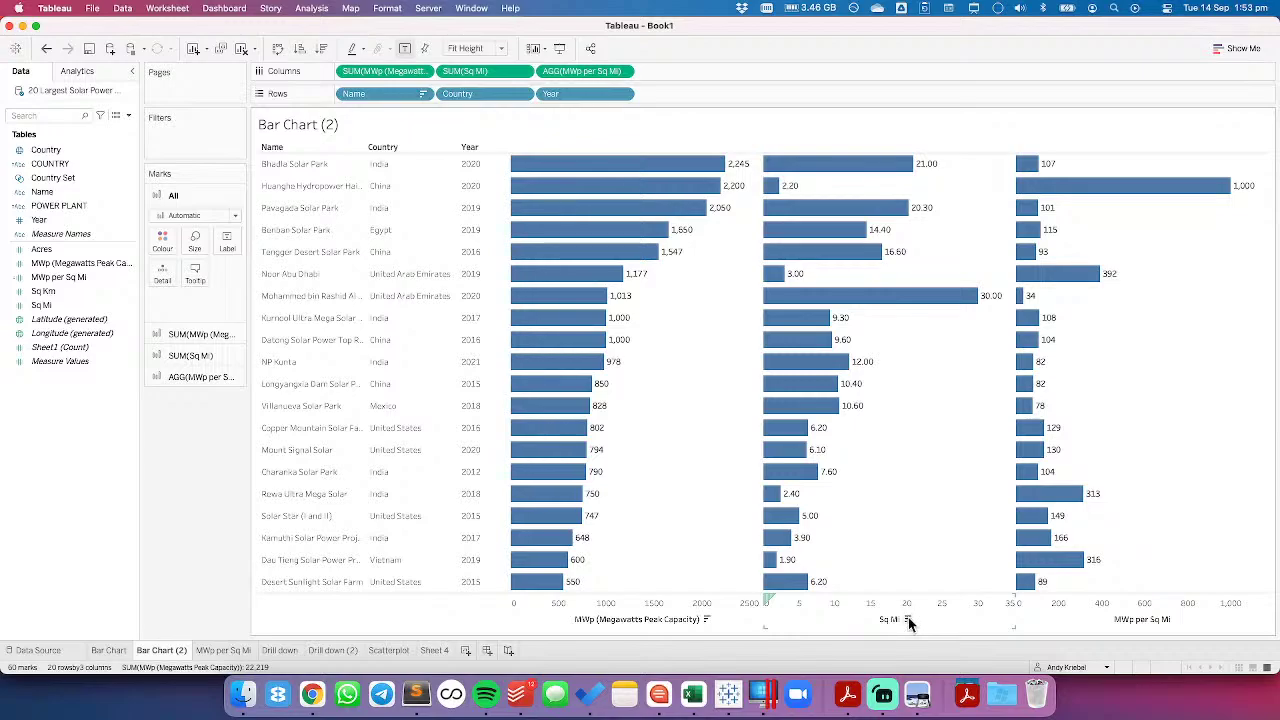
click(907, 619)
click(1178, 620)
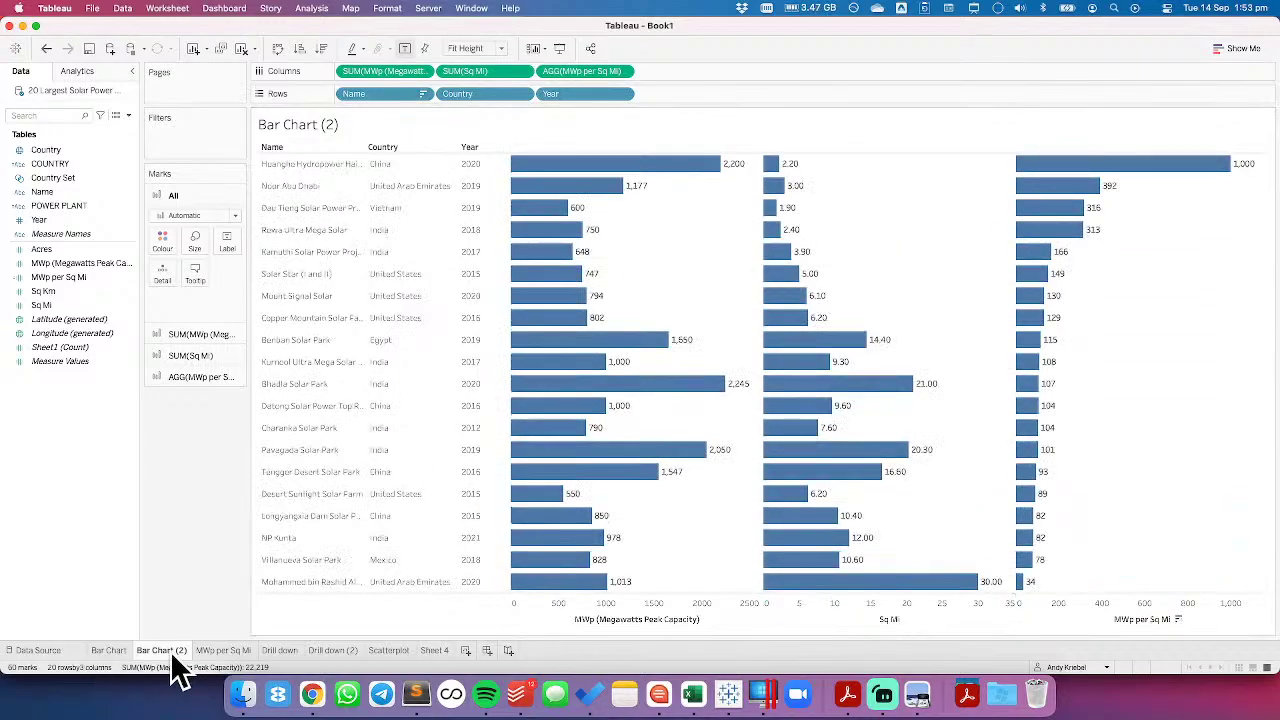
right_click(59, 484)
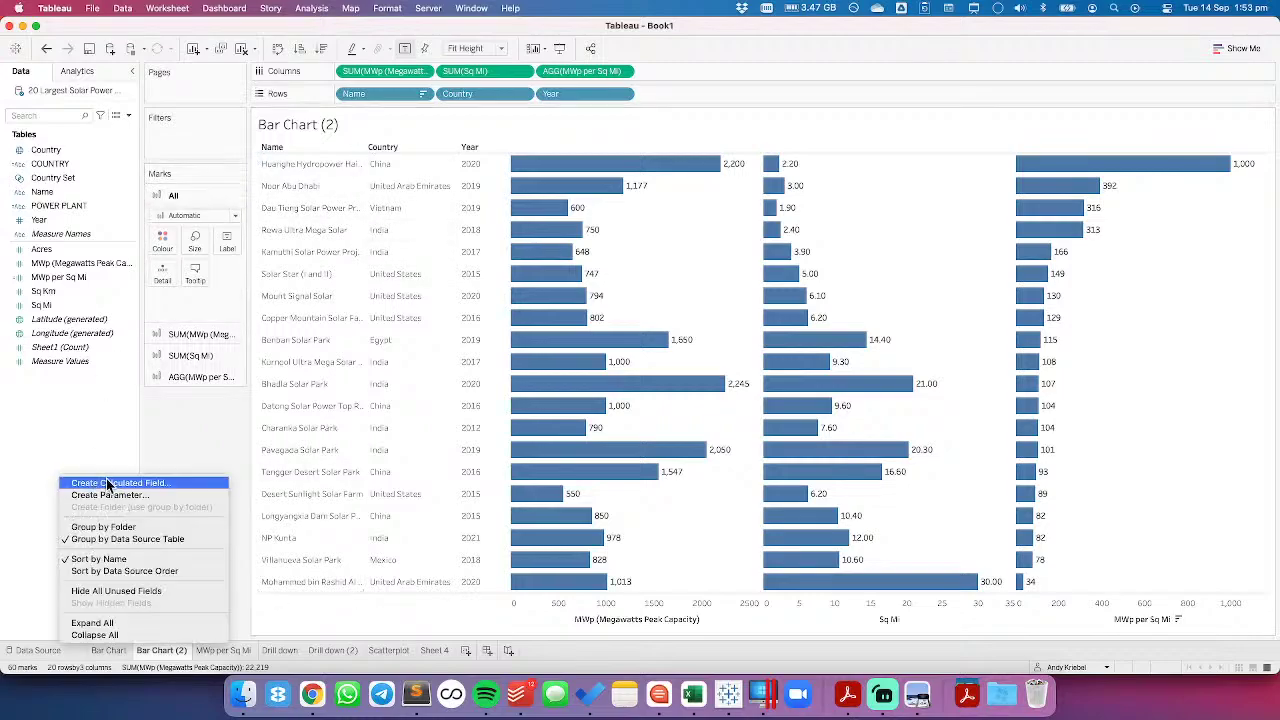
click(112, 486)
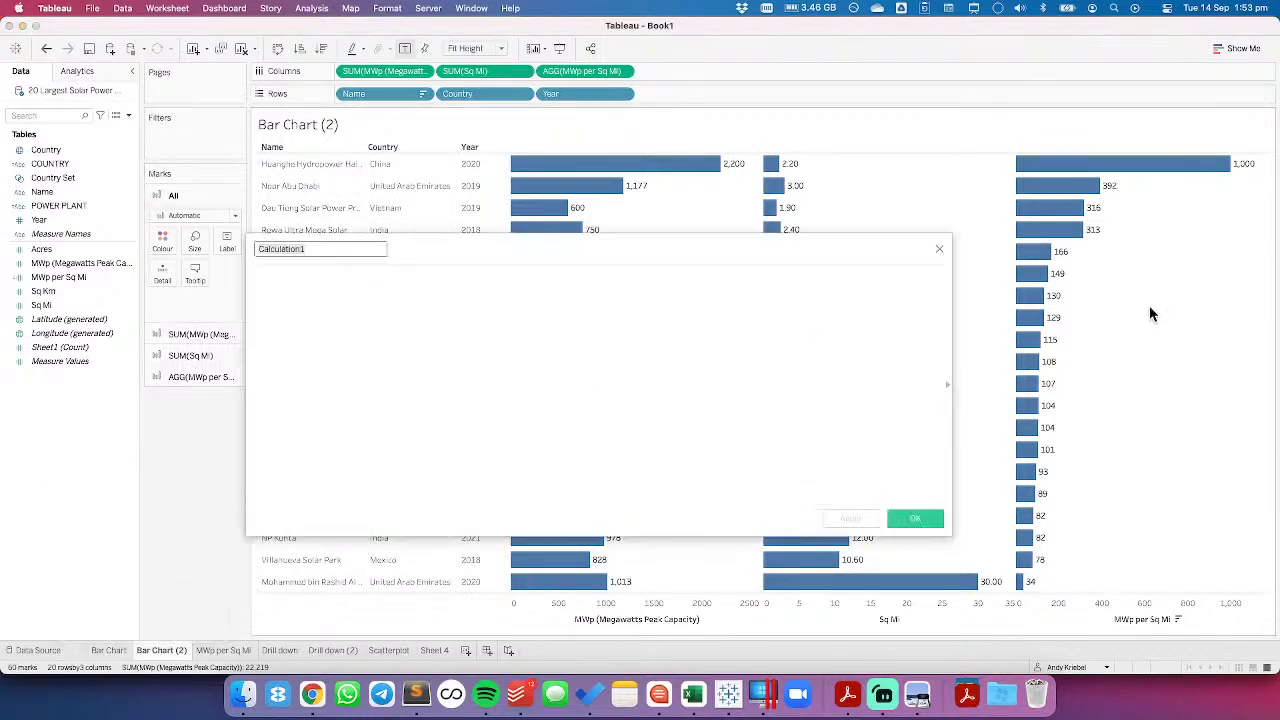
click(939, 249)
Start a new parameter named SORT BY with the String data type
right_click(48, 455)
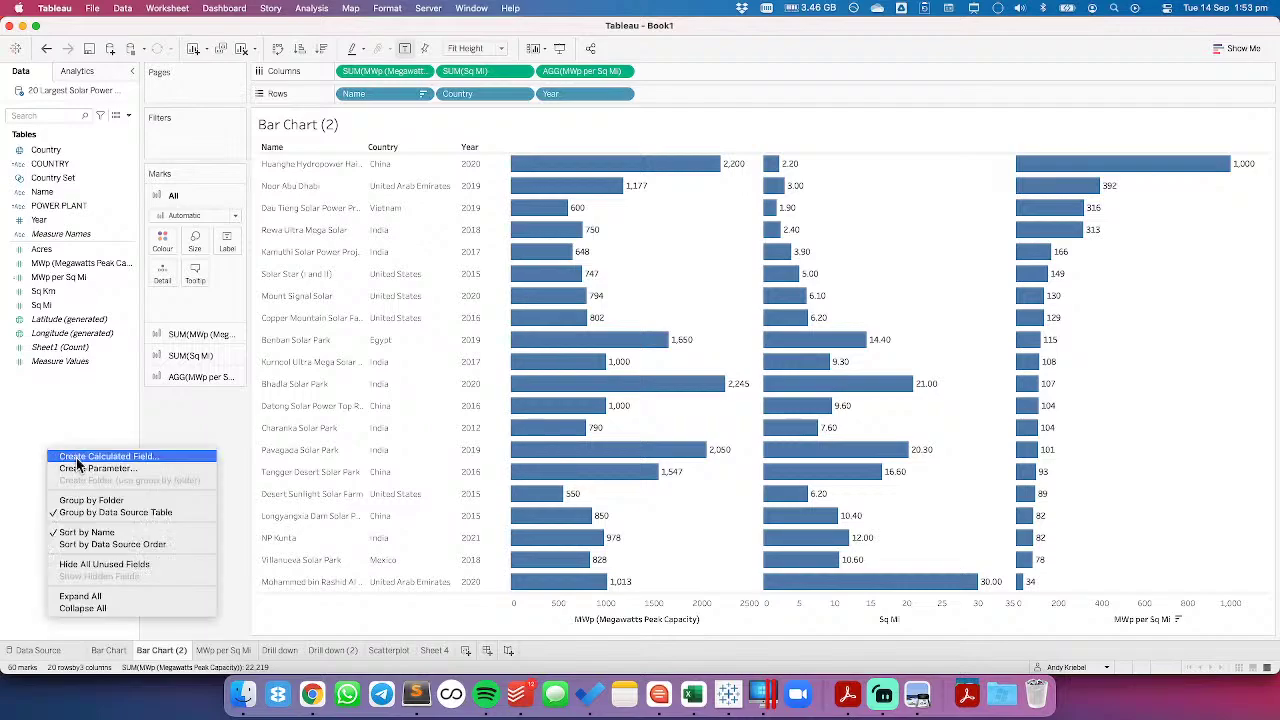
click(83, 472)
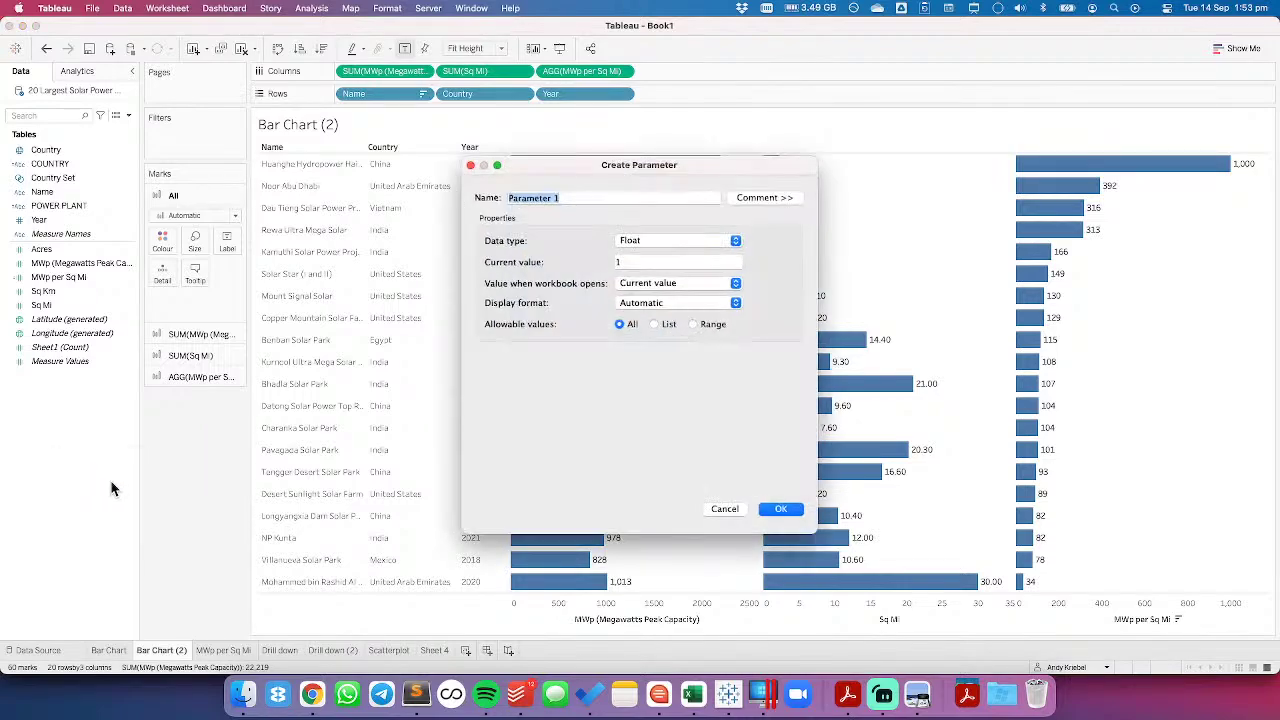
text(SORT BY)
click(637, 245)
click(640, 278)
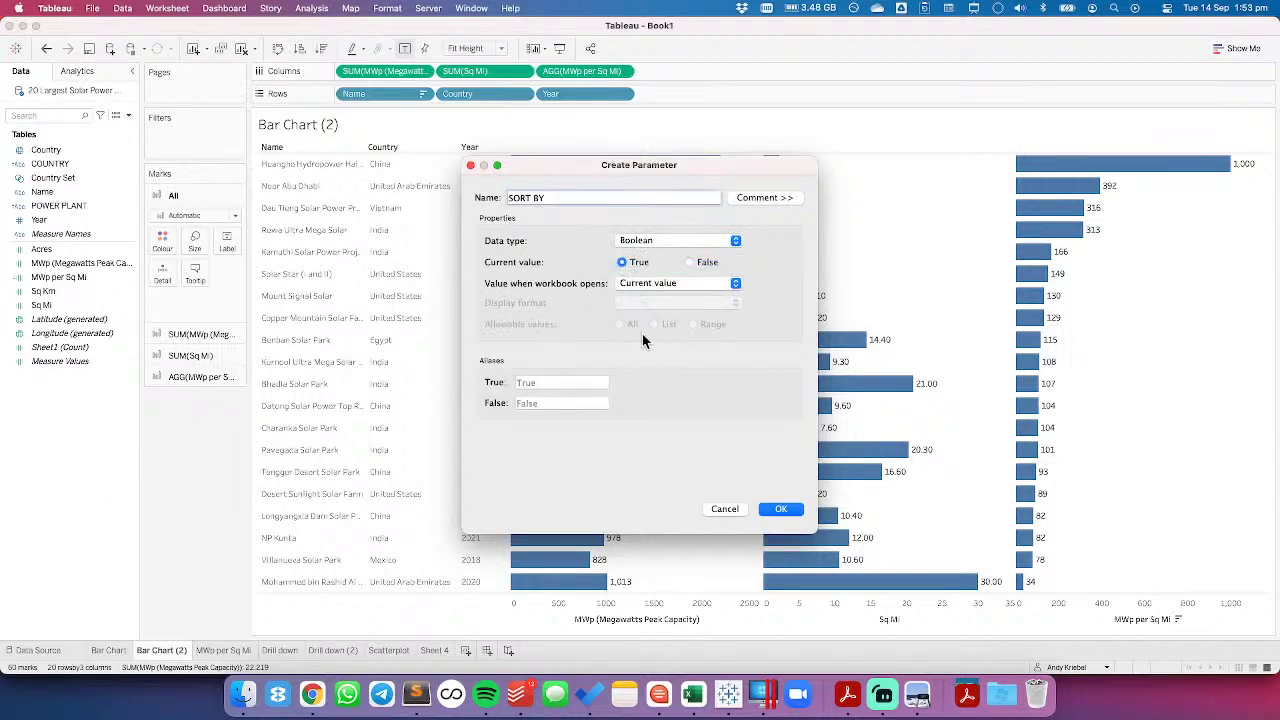
click(645, 242)
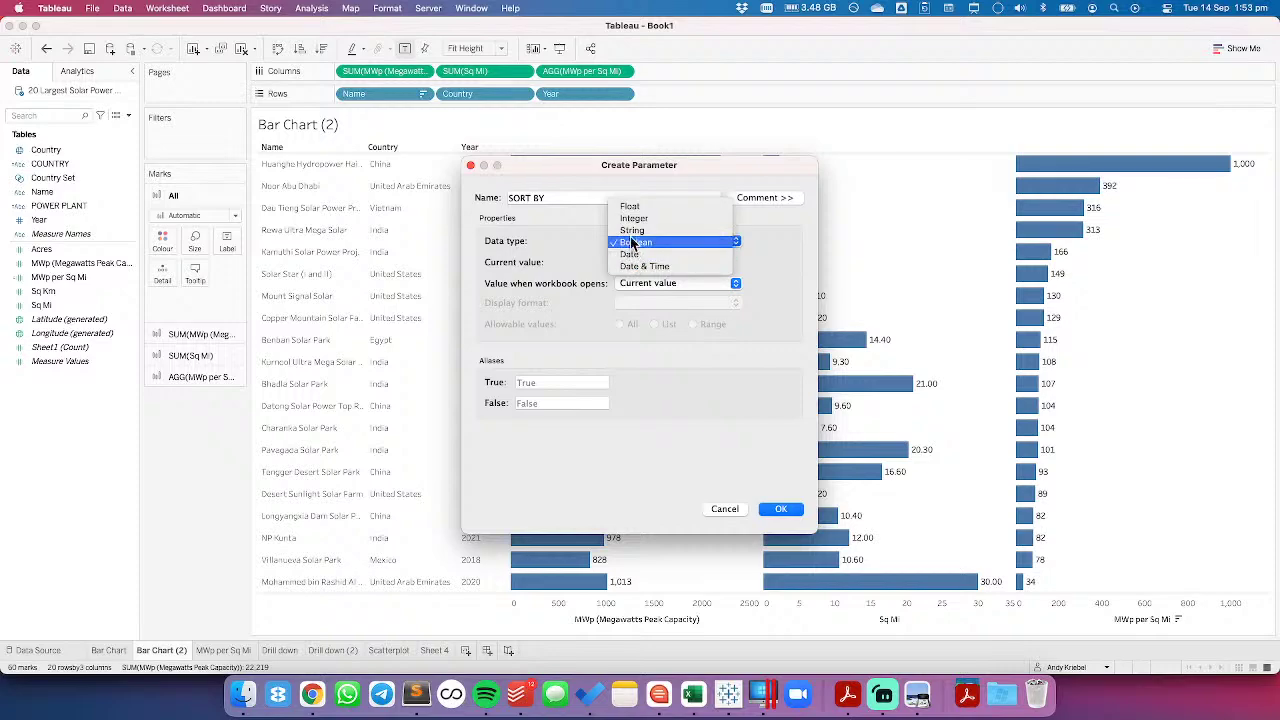
click(640, 228)
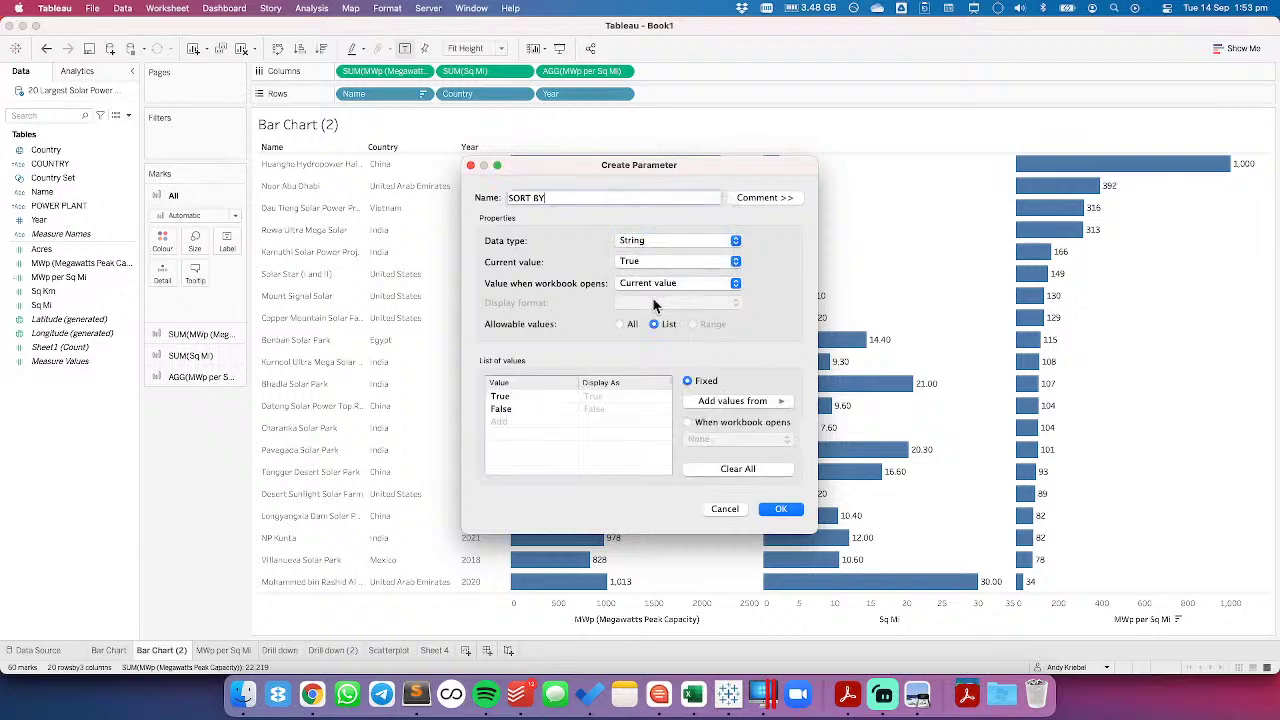
Clear the default True and False entries from the parameter's value list and add MWp as its first value
click(663, 396)
click(663, 396)
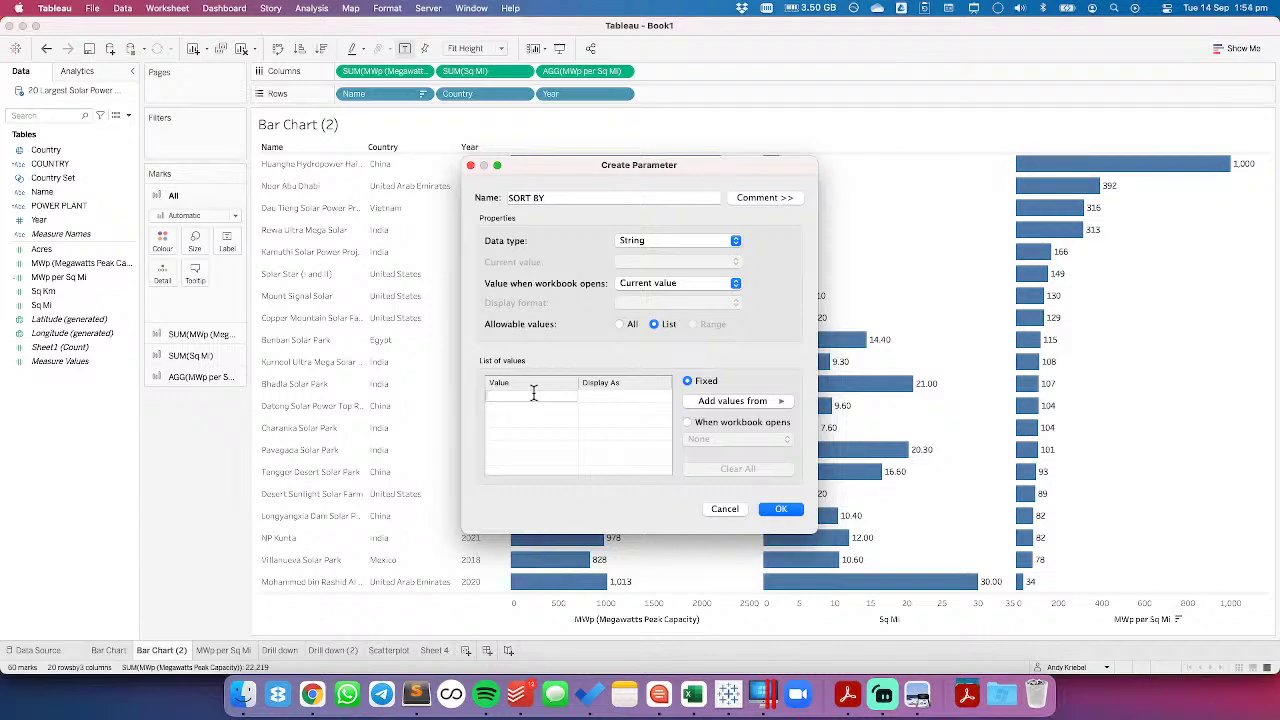
click(755, 400)
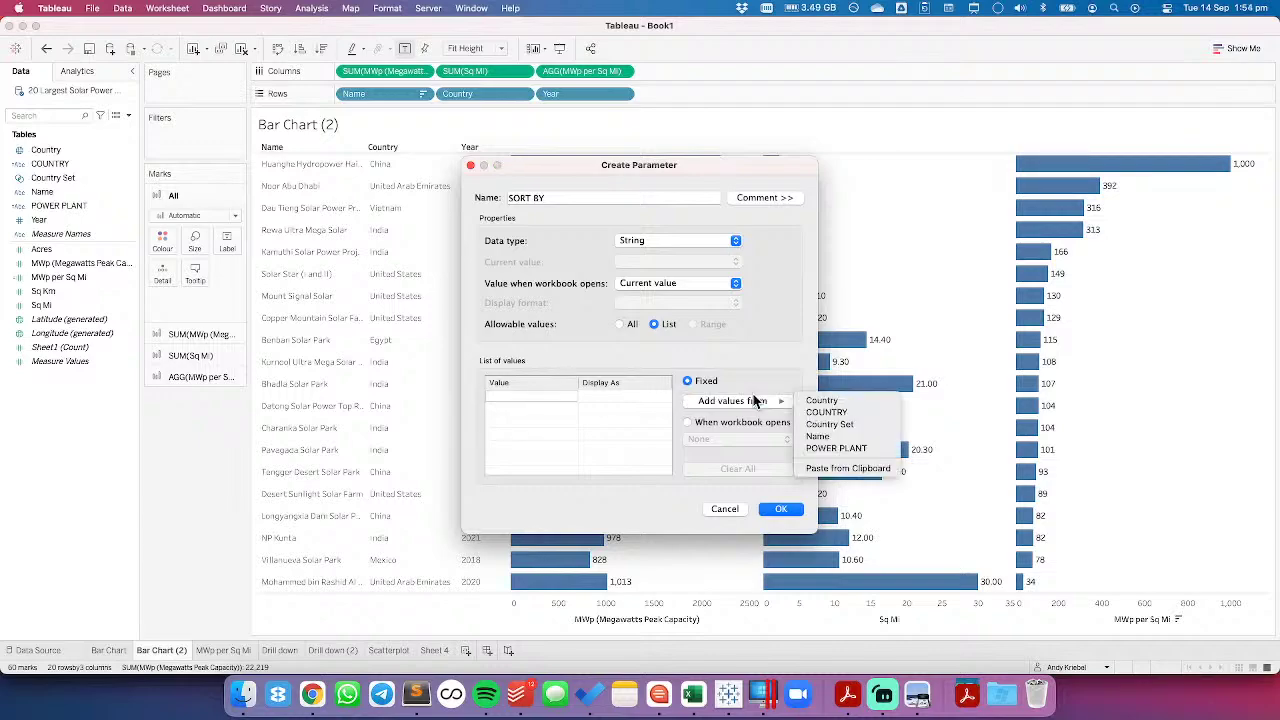
click(672, 356)
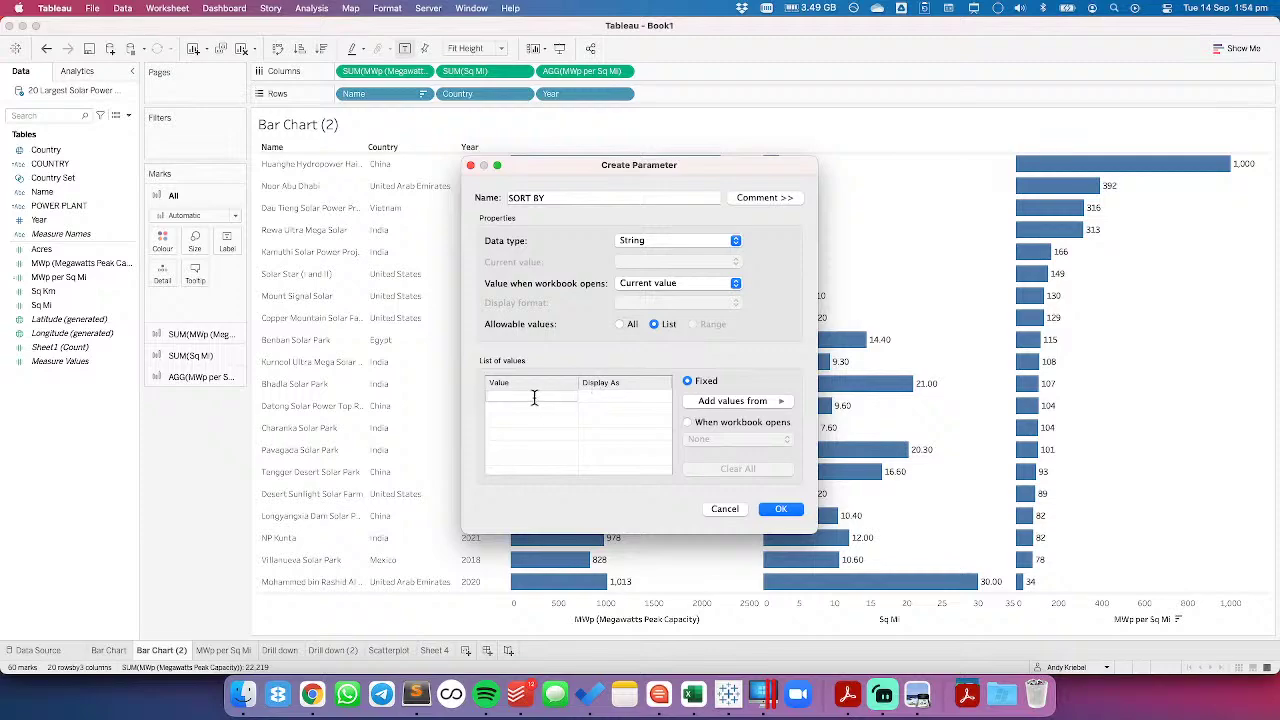
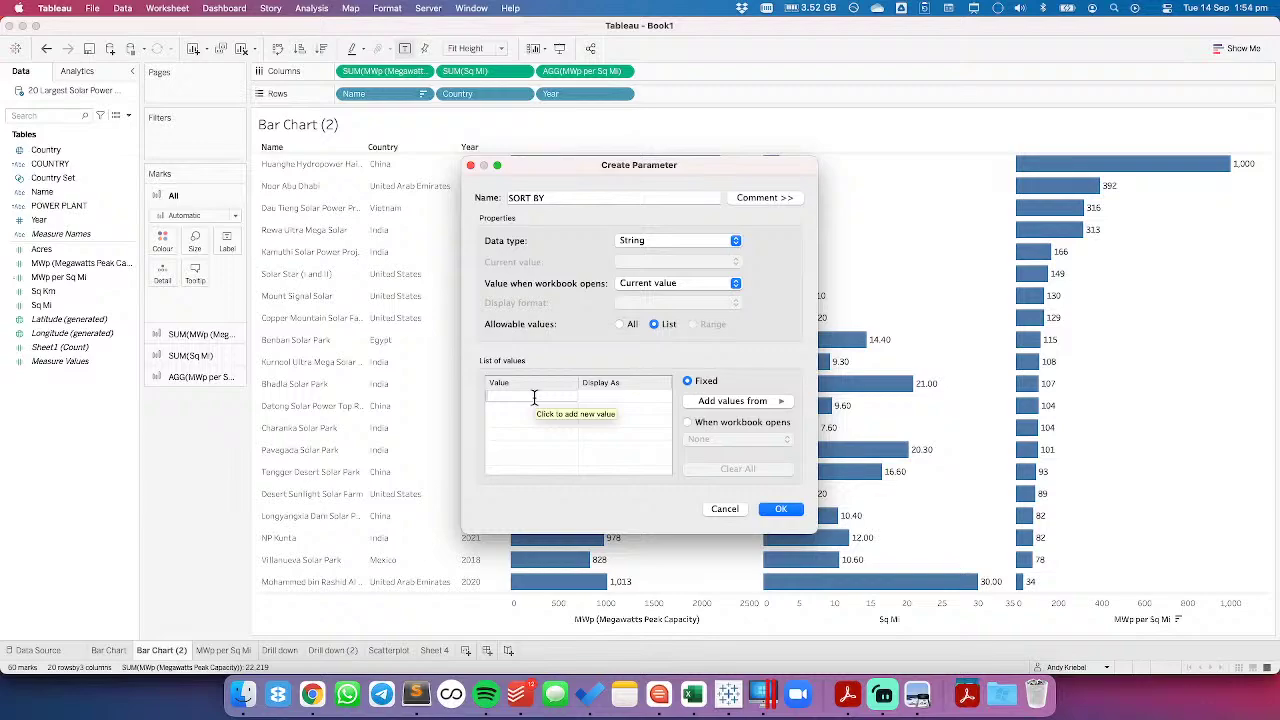
text(MWp)
key(Return)
double_click(534, 398)
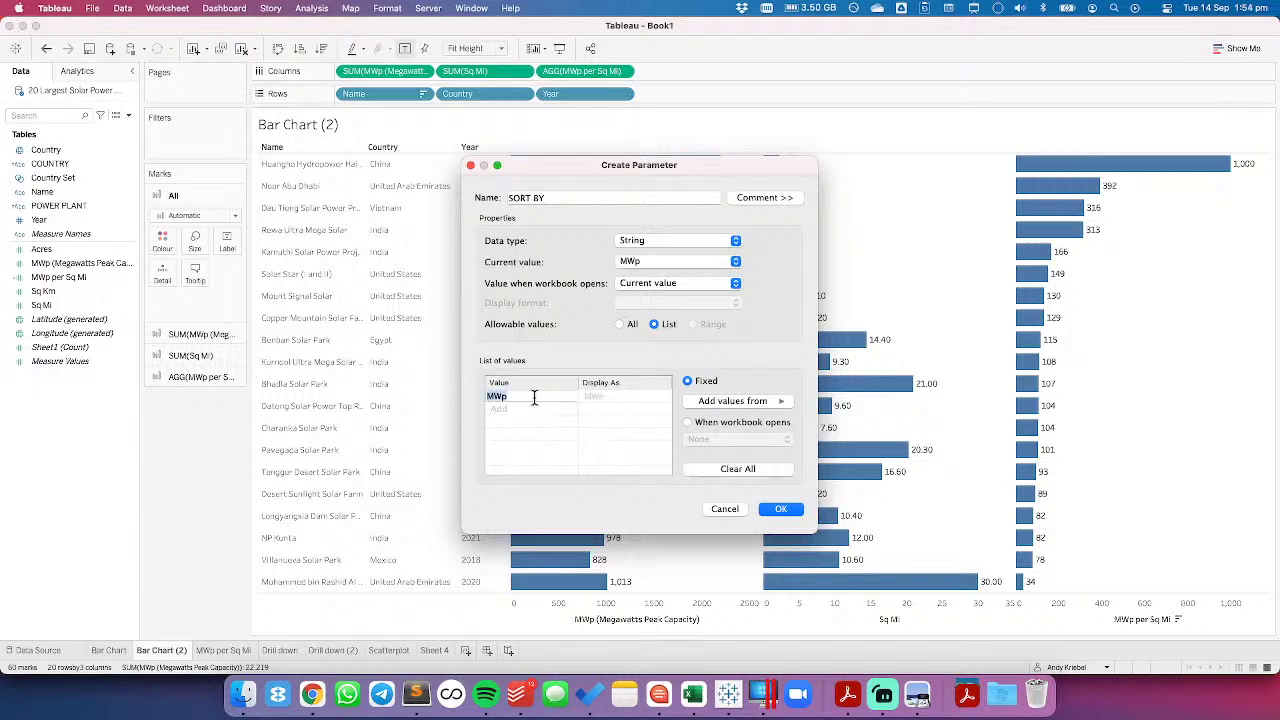
text(MWp)
key(Return)
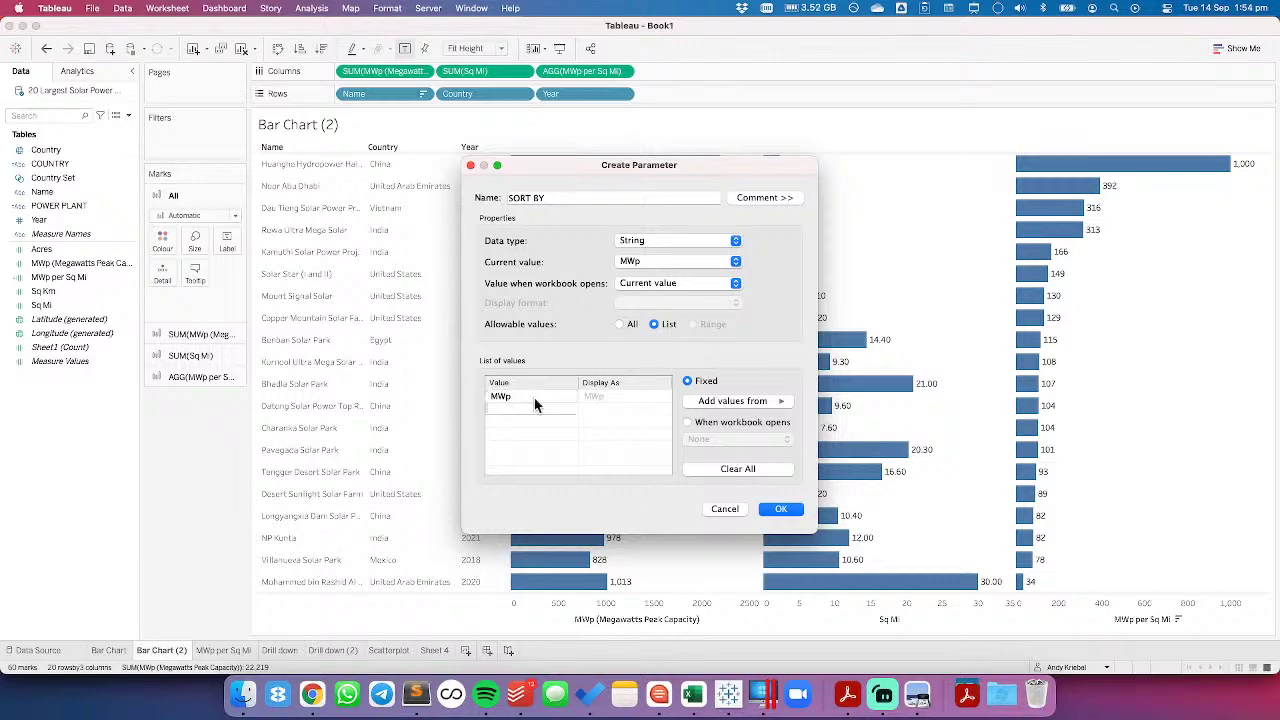
Add Square Miles and MWp per Sq Mi to the value list and create the SORT BY parameter
text(Sqaure)
key(BackSpace)
key(BackSpace)
key(BackSpace)
text(uare Miles)
key(Return)
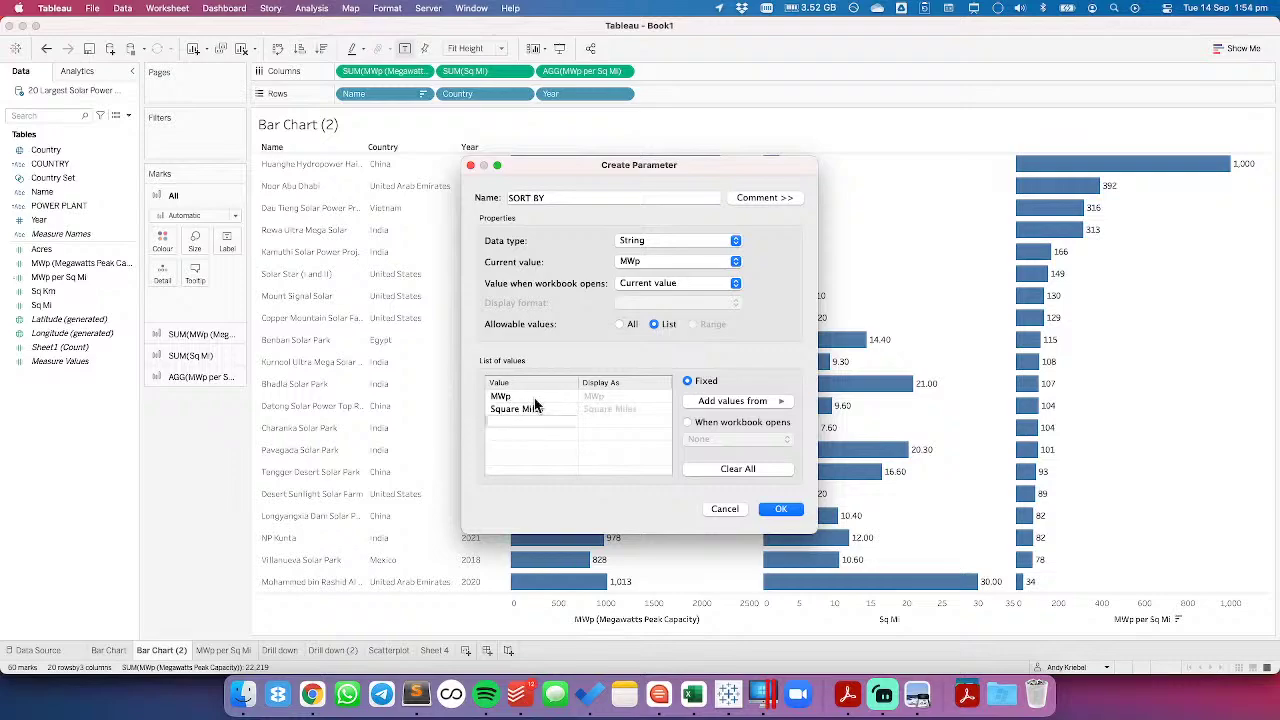
text(MWp per Sq Mi)
key(Return)
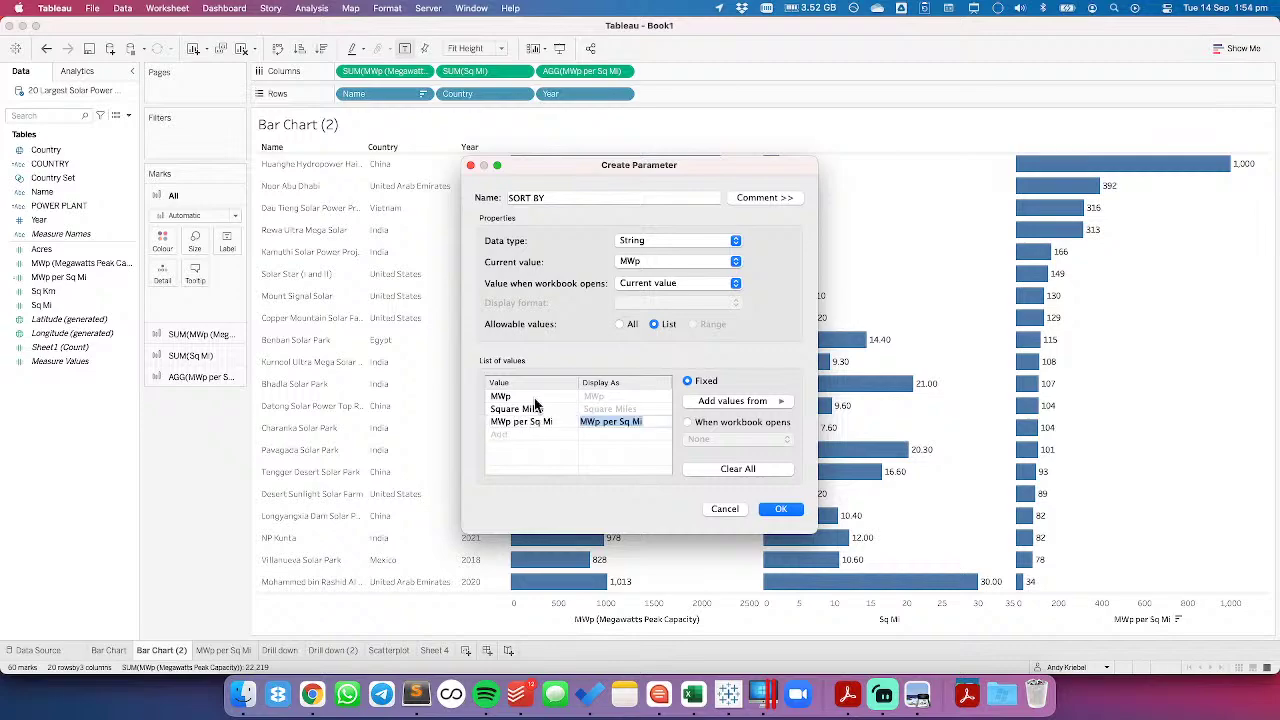
click(782, 510)
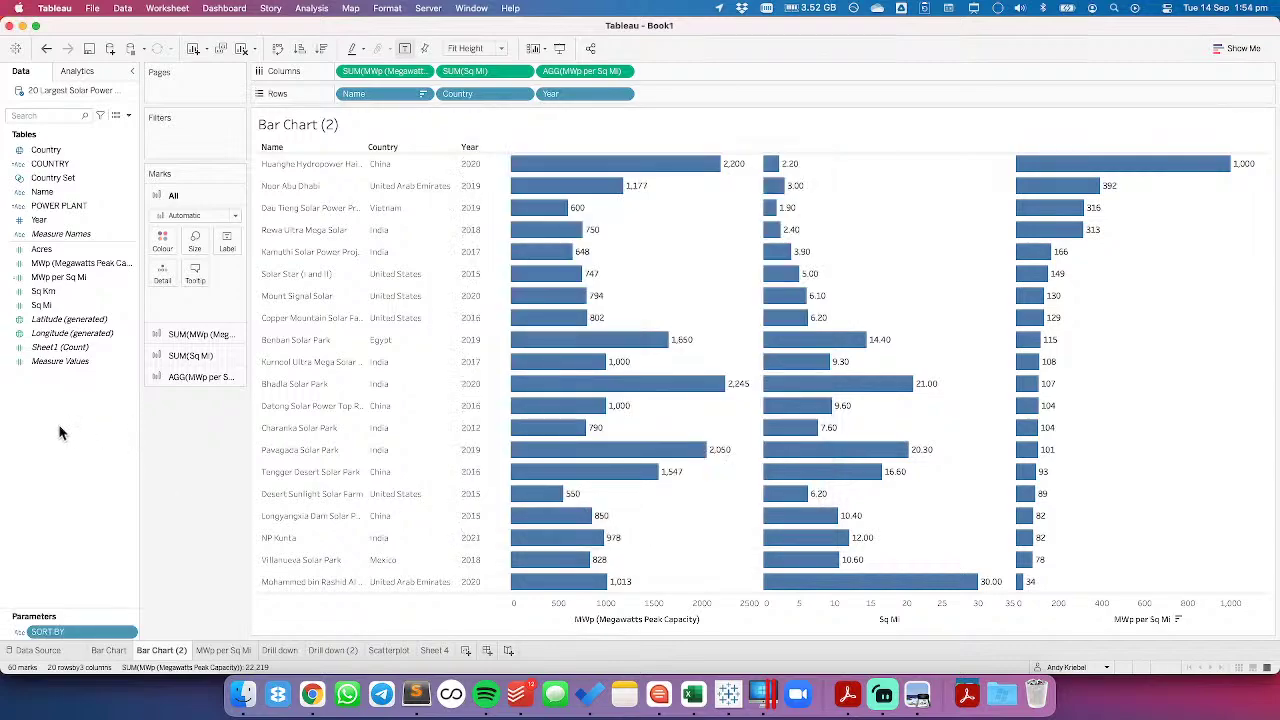
Start a calculated field named Value from Parameter with a CASE statement on the SORT BY parameter
right_click(59, 427)
click(100, 436)
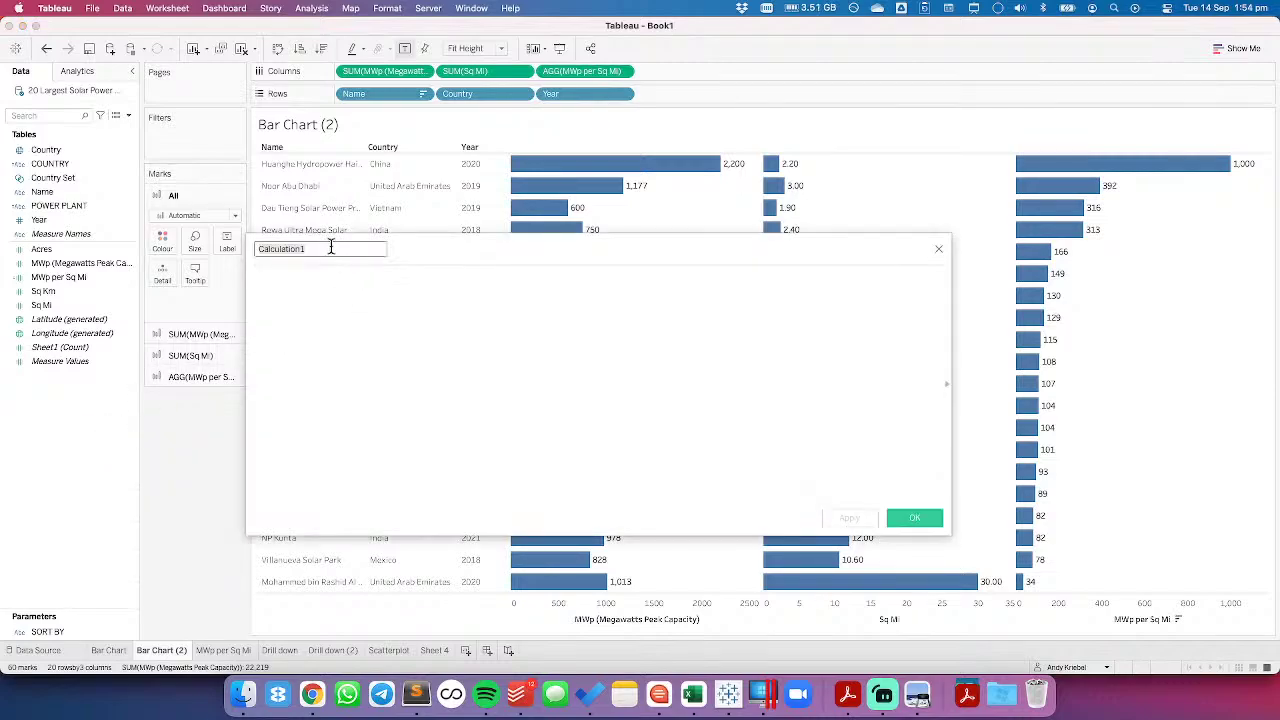
text(V)
text(CASE)
key(Return)
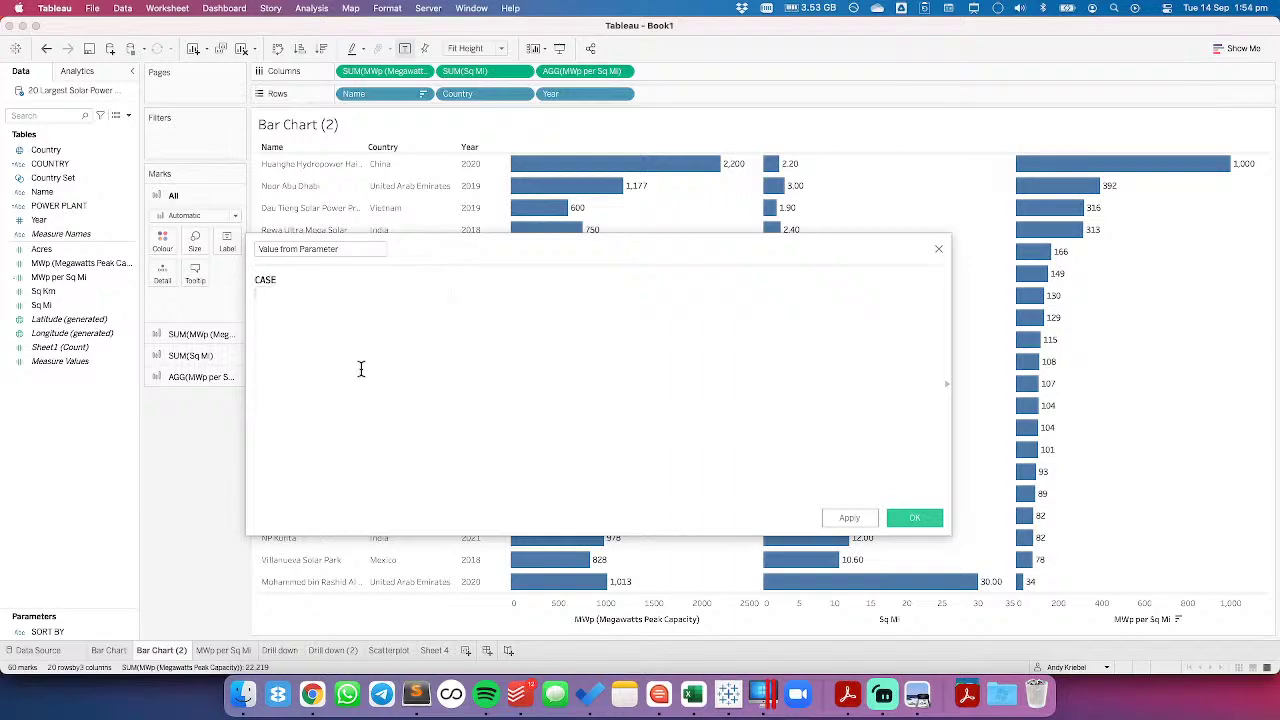
text([SORT BY])
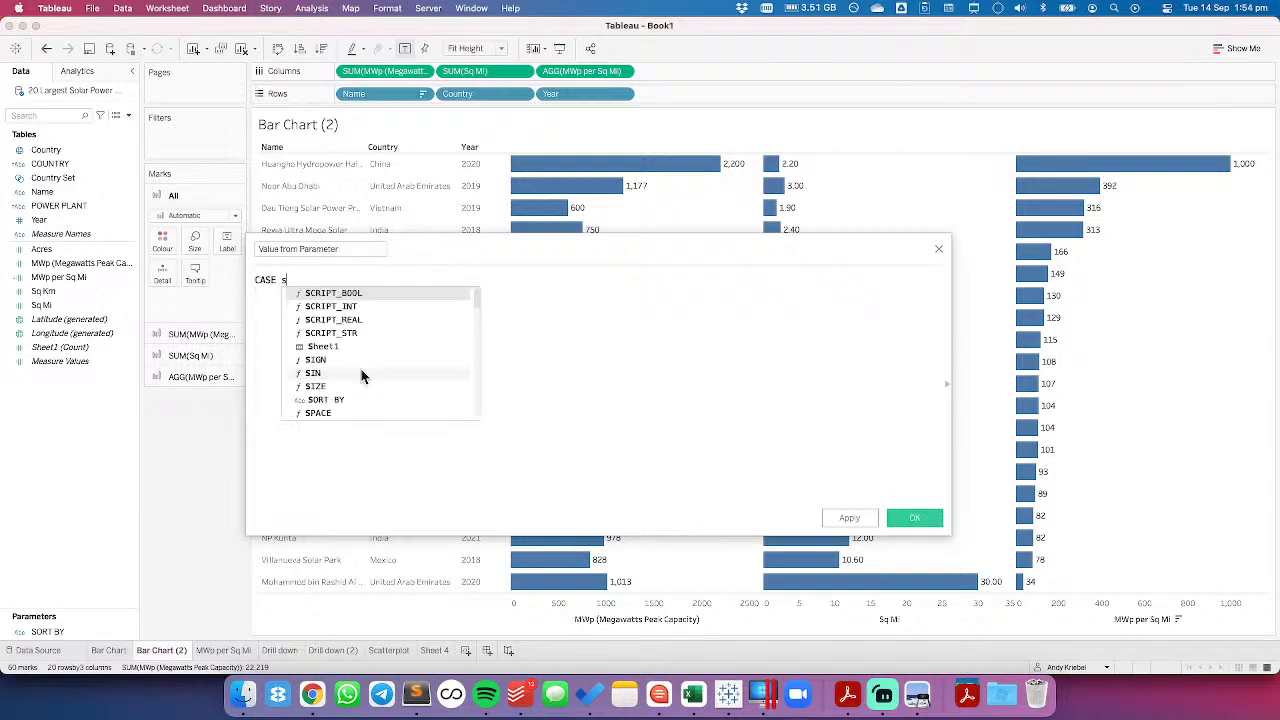
key(Return)
Add the branch WHEN 'MWp' THEN [MWp (Megawatts Peak Capacity)] to the CASE statement
text(WHE)
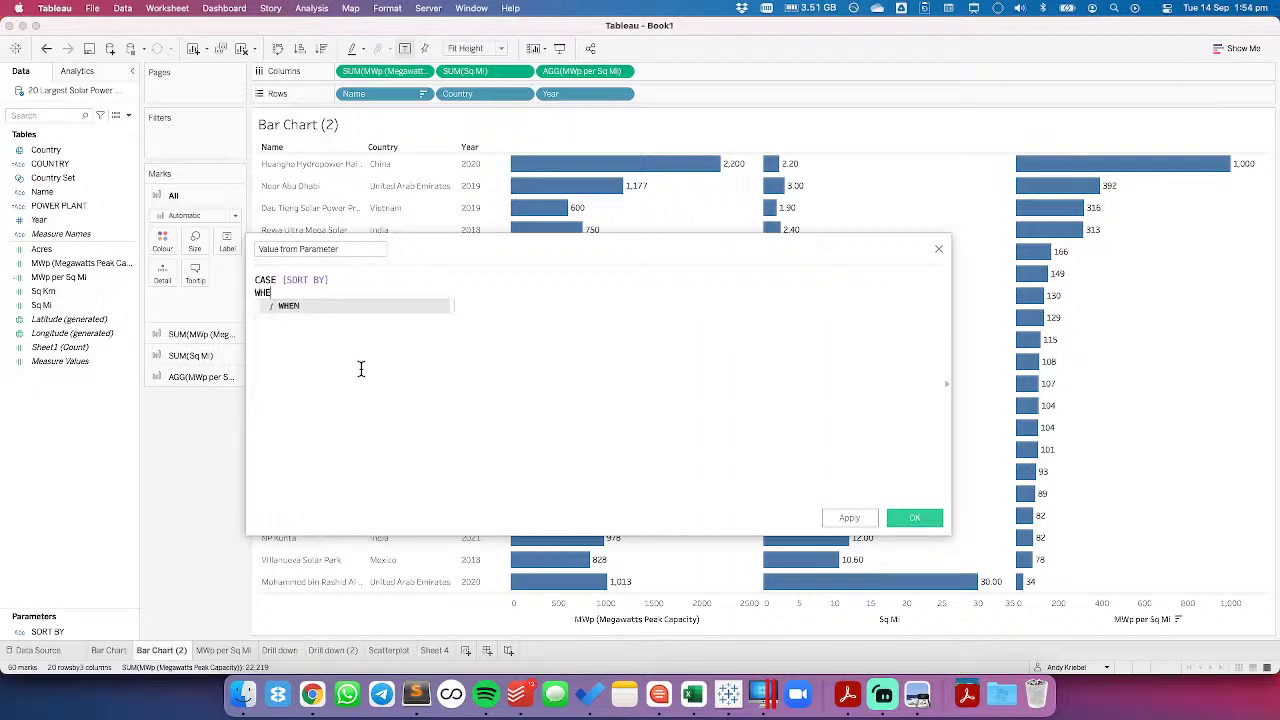
text(N ')
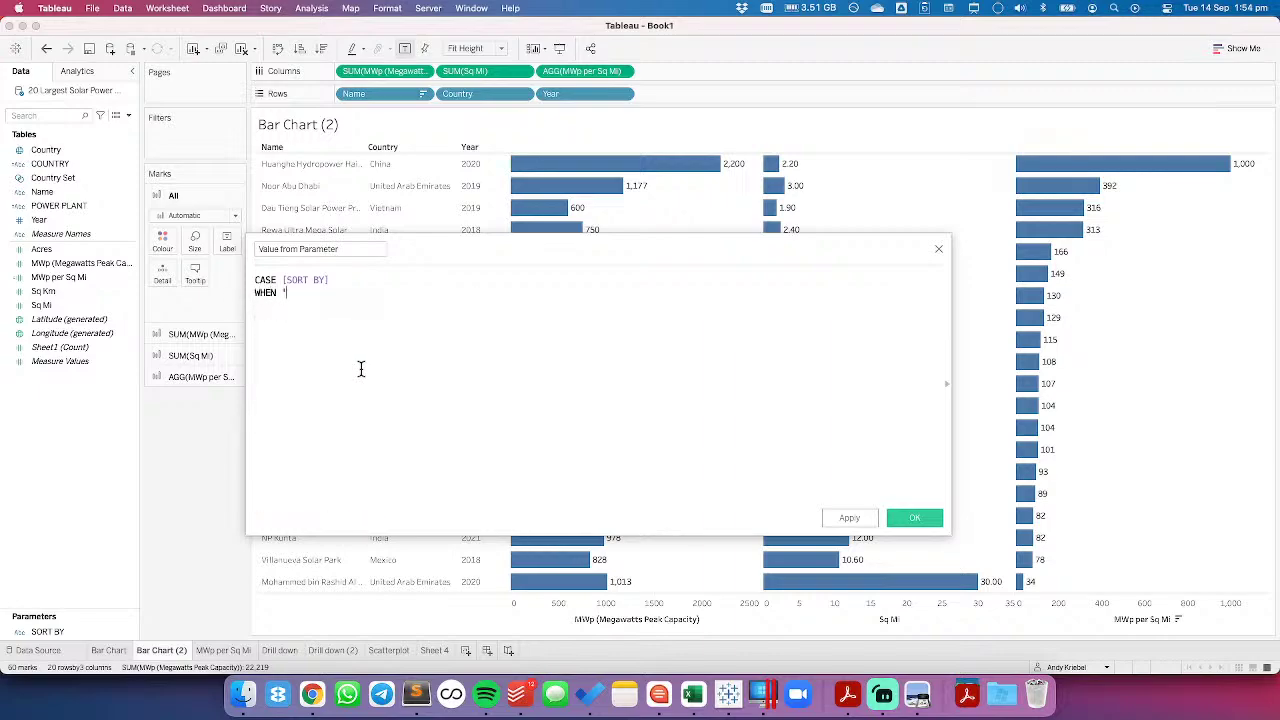
text(MWp' THEN me)
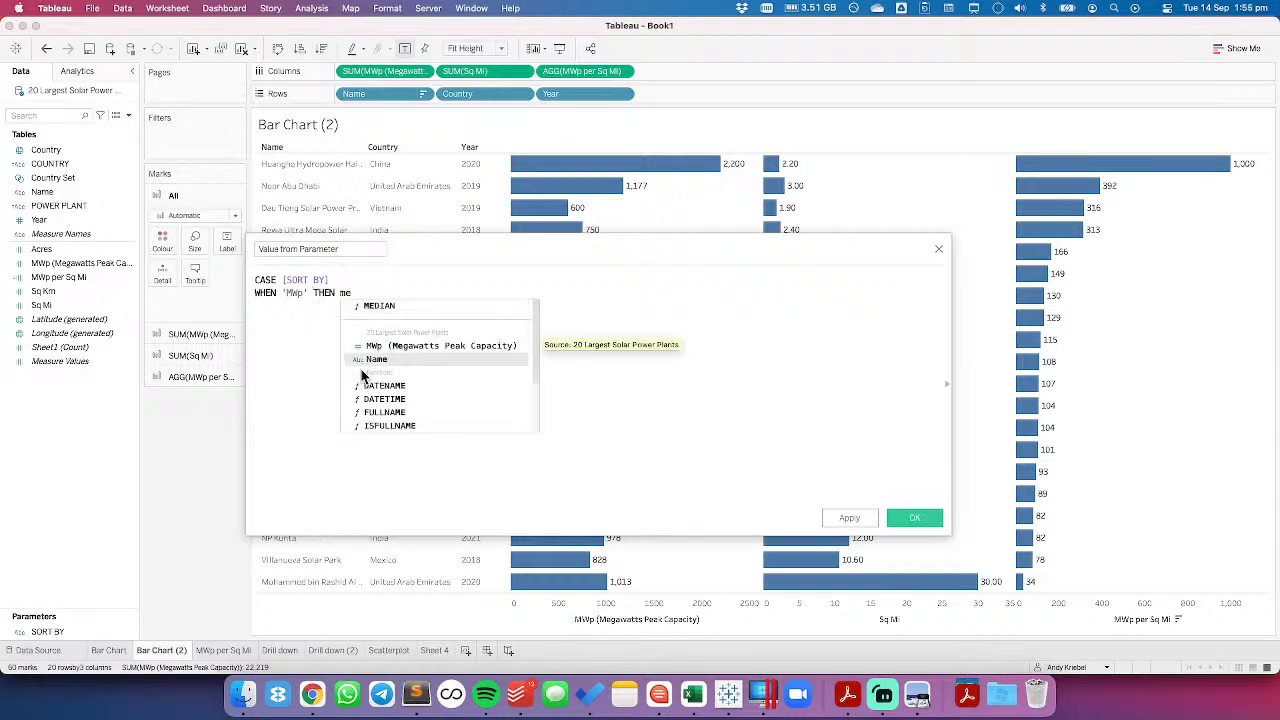
key(Down)
key(Return)
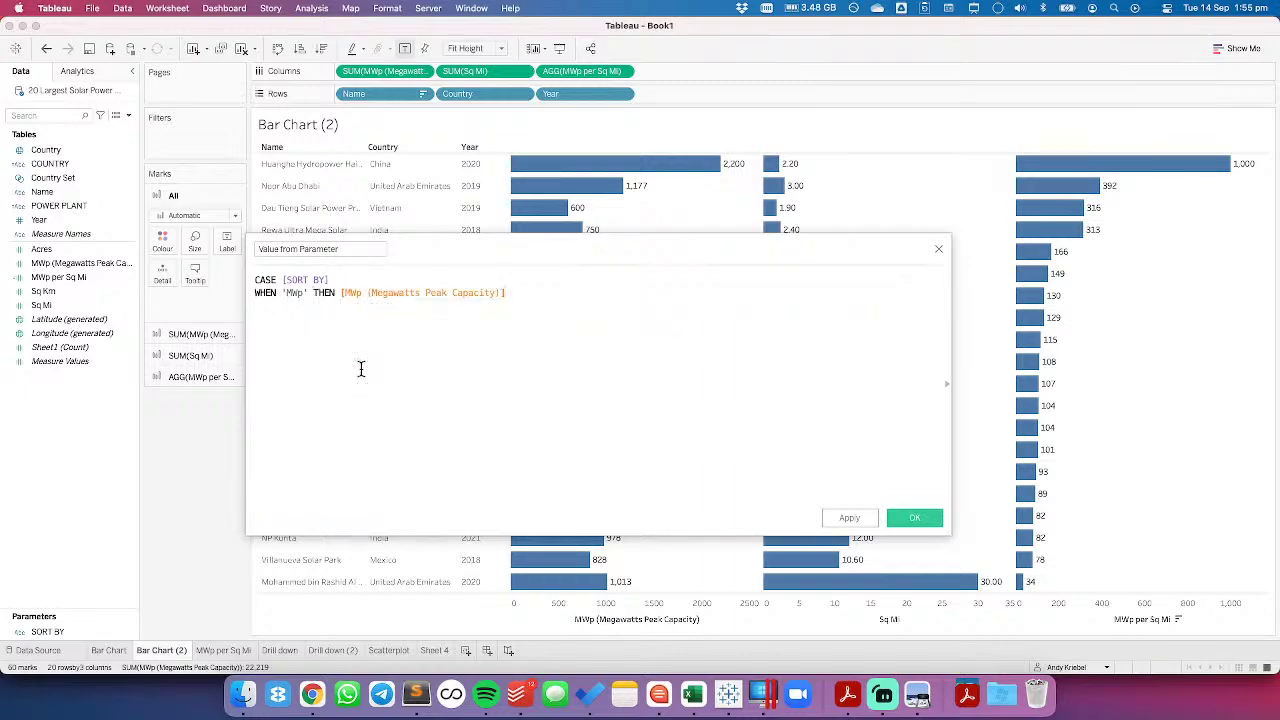
Add a second branch WHEN 'Square Miles' THEN [Sq Mi] to the CASE statement
text(WHEN )
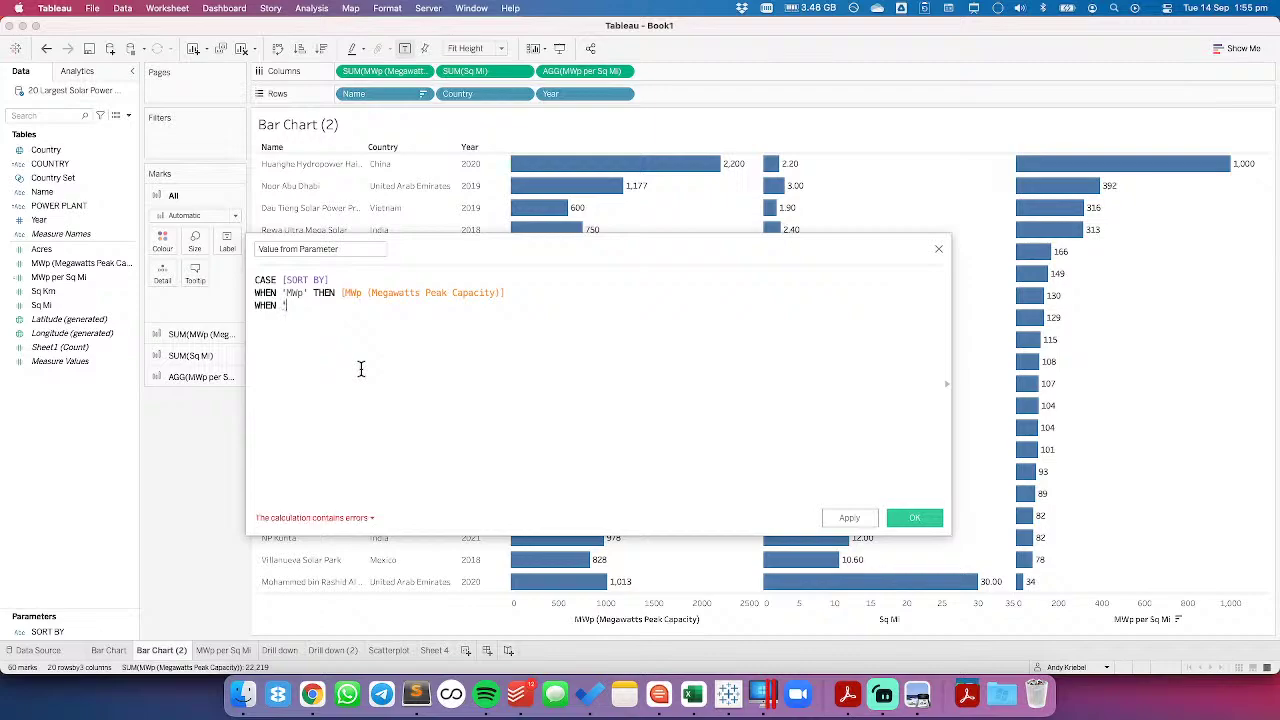
text('Square Miles')
key(Return)
text(THEN sq)
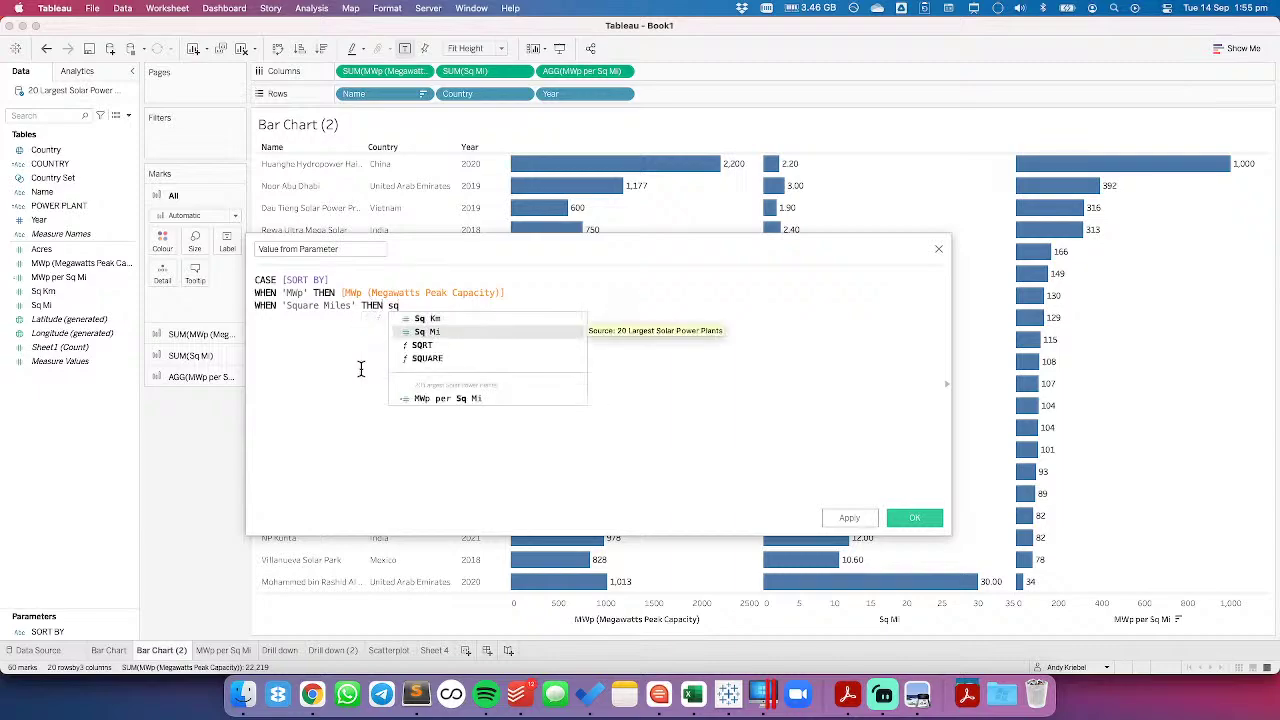
key(Return)
key(Return)
Finish the CASE statement with ELSE [MWp per Sq Mi] and END, and save the calculated field
text(EL)
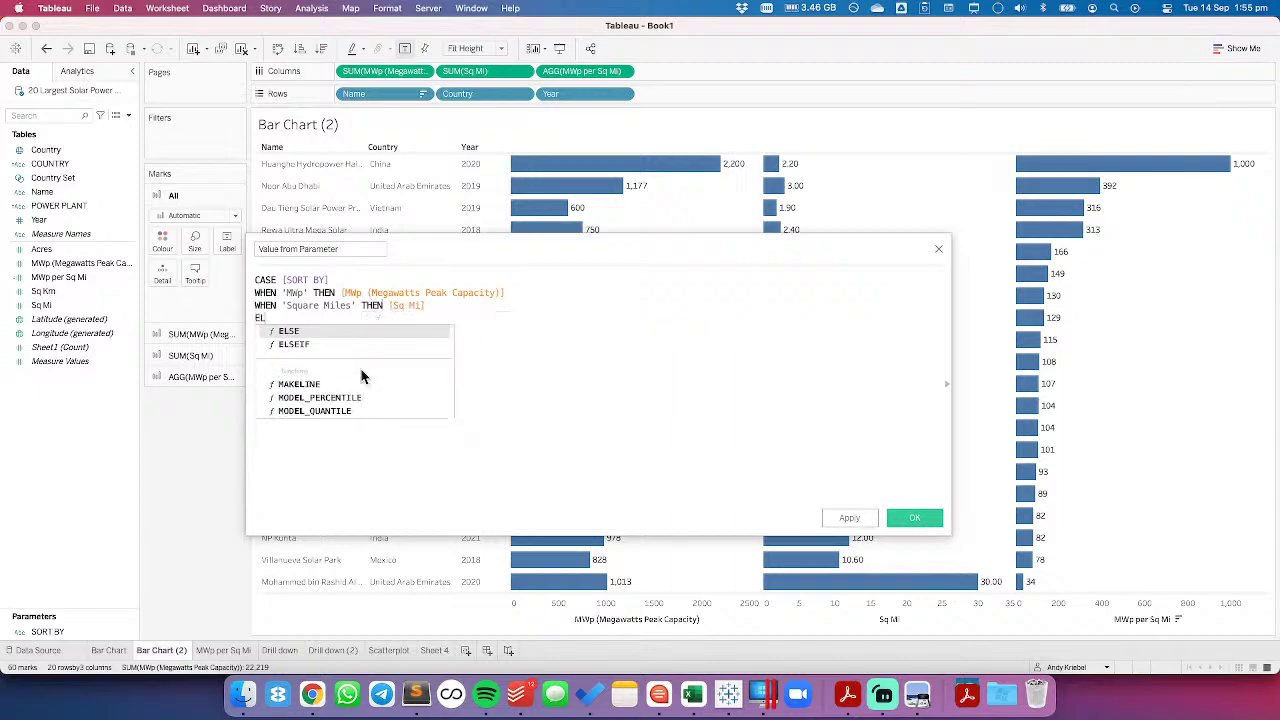
text(SE mw)
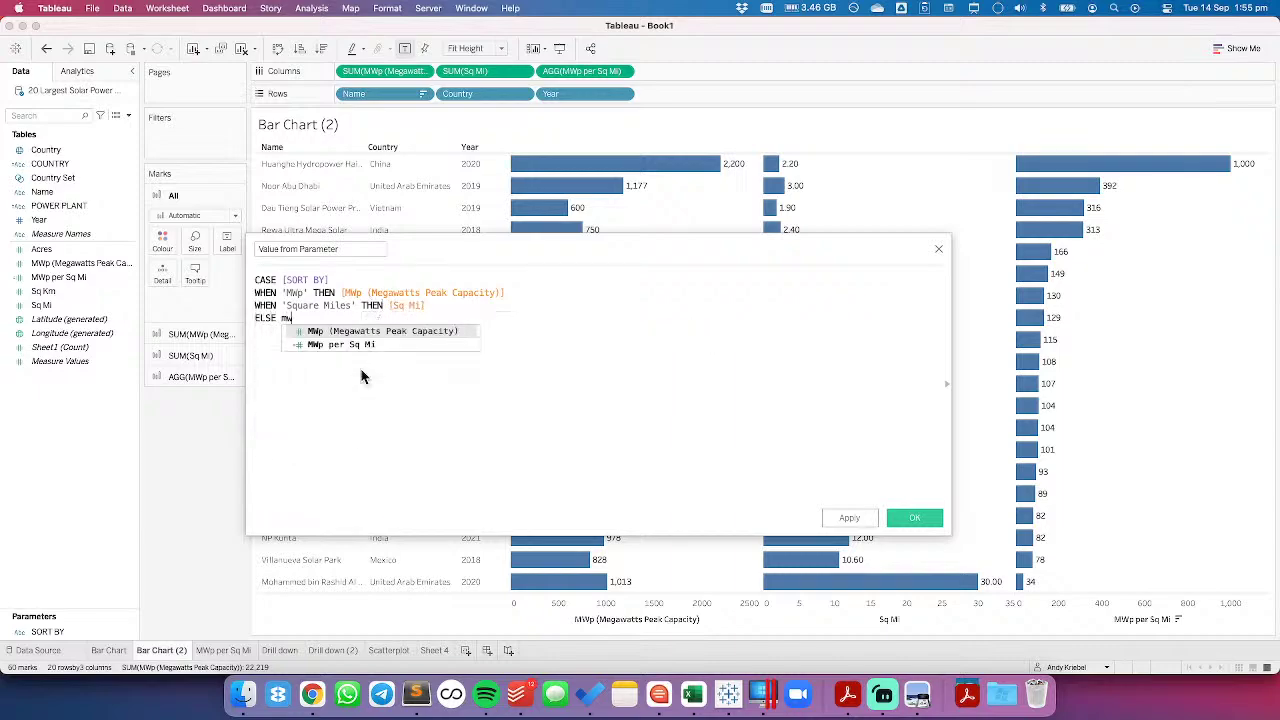
key(Down)
key(Return)
key(Return)
text(END)
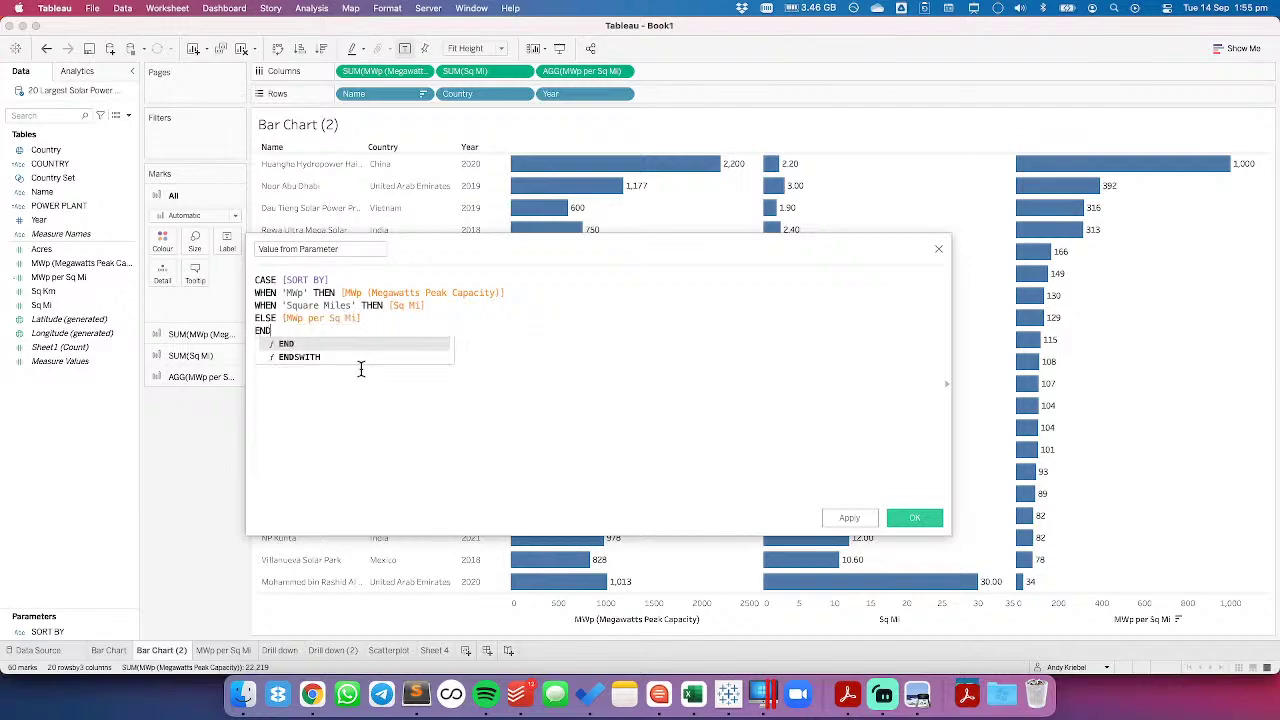
click(914, 519)
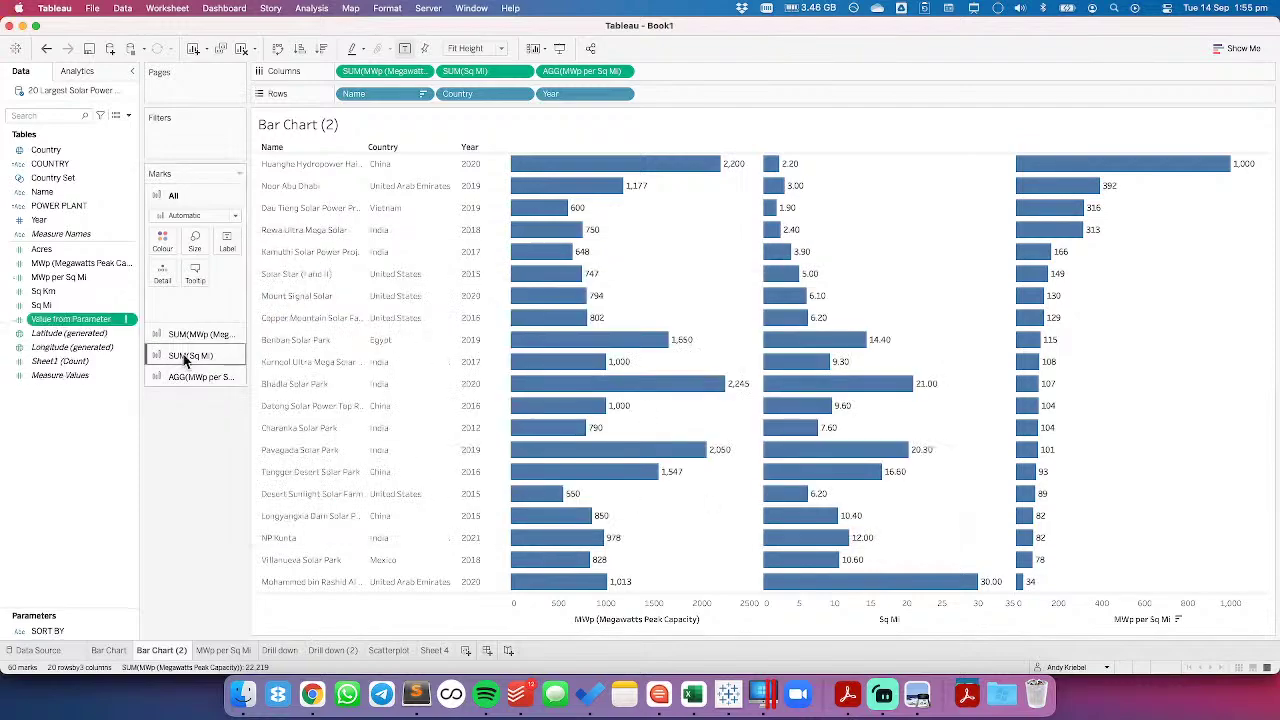
Reopen the Value from Parameter calculation for editing and inspect its error details and the ELSE field
right_click(120, 320)
click(137, 381)
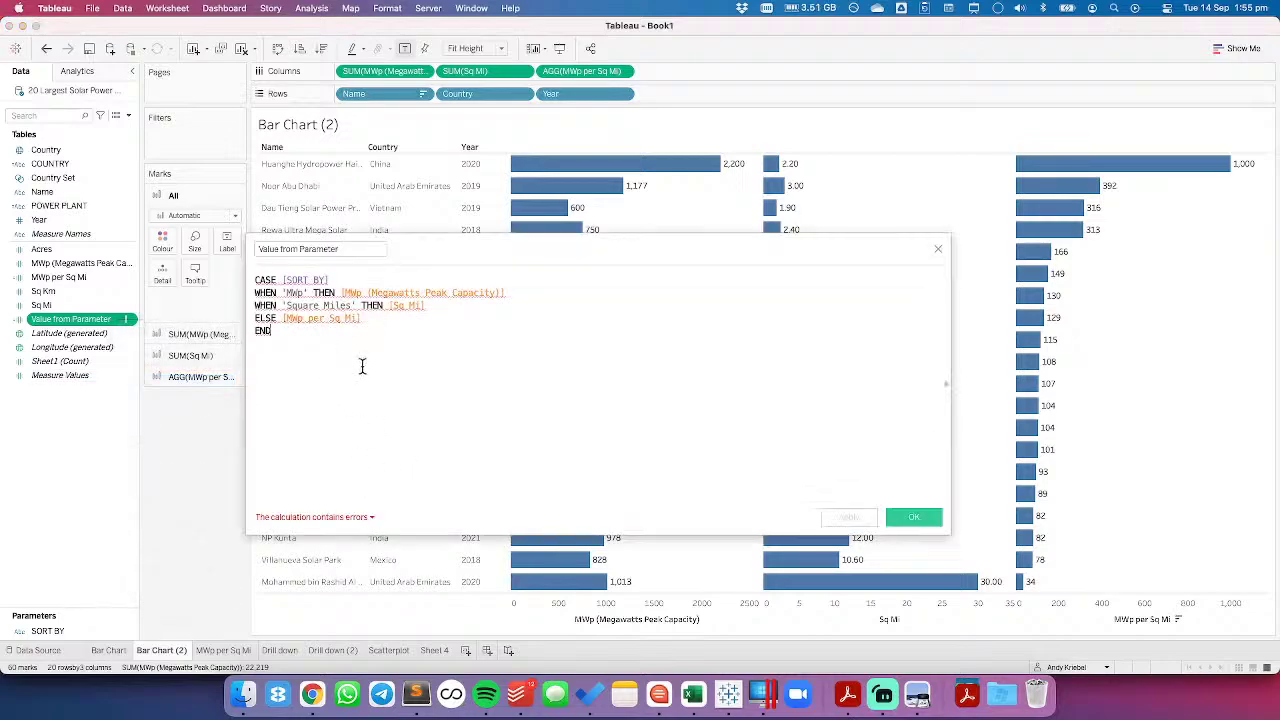
click(365, 517)
click(392, 314)
click(320, 318)
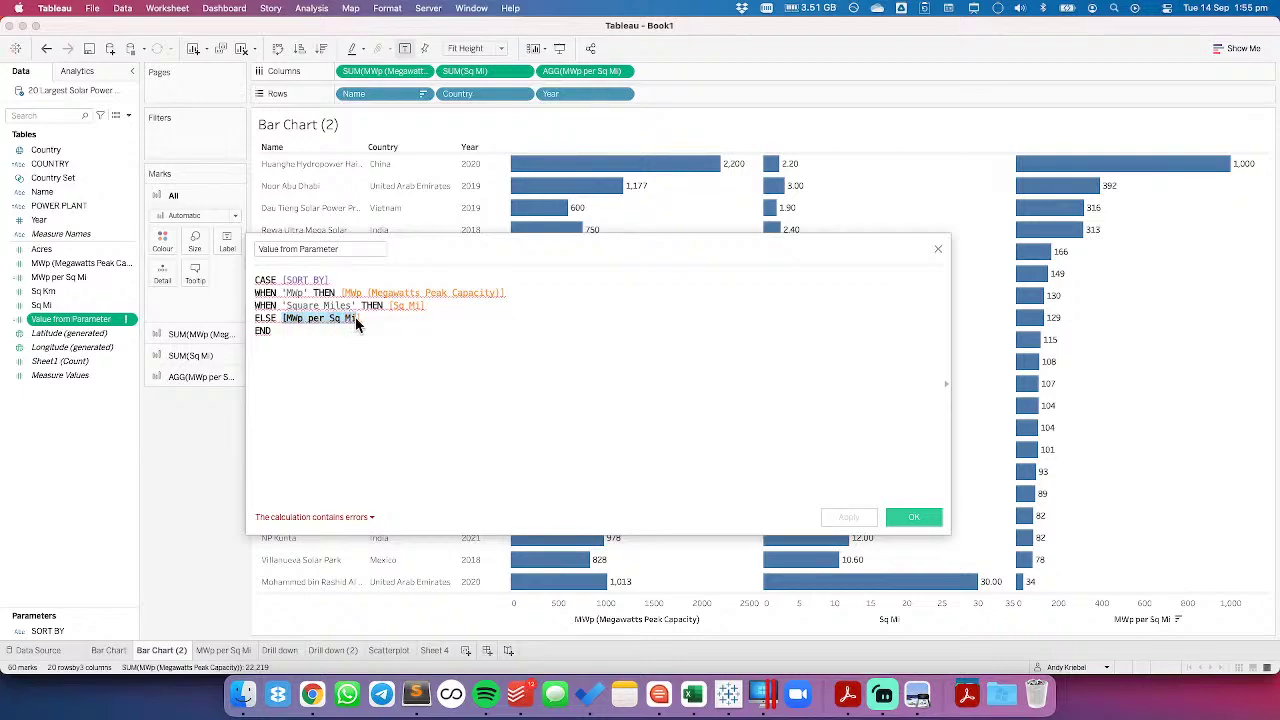
Wrap [MWp (Megawatts Peak Capacity)] in the first WHEN branch in AVG()
text(SUM()
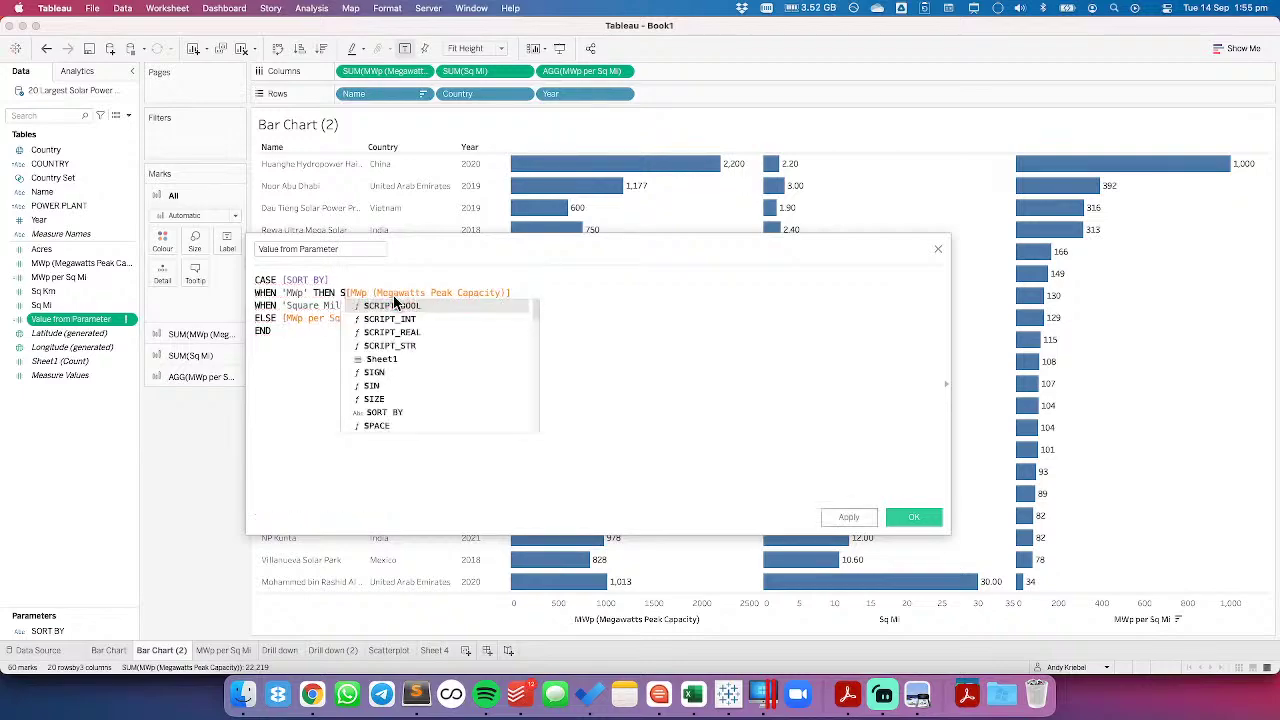
key(End)
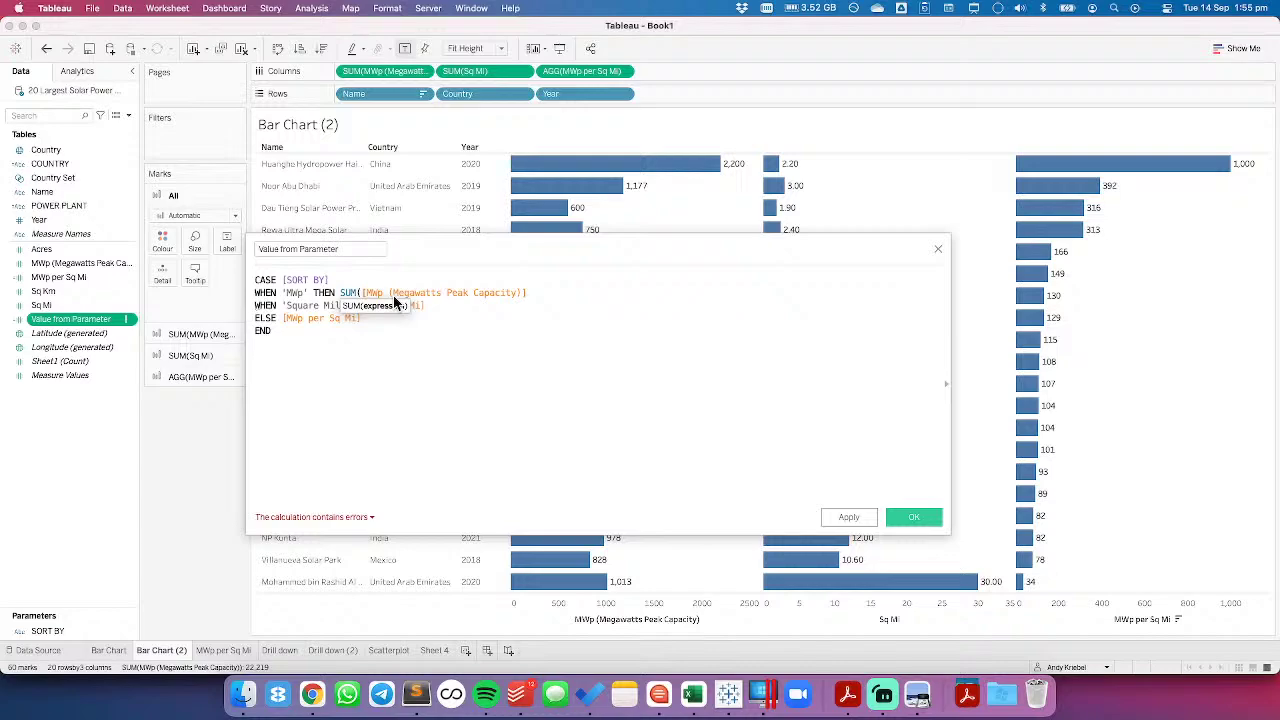
text())
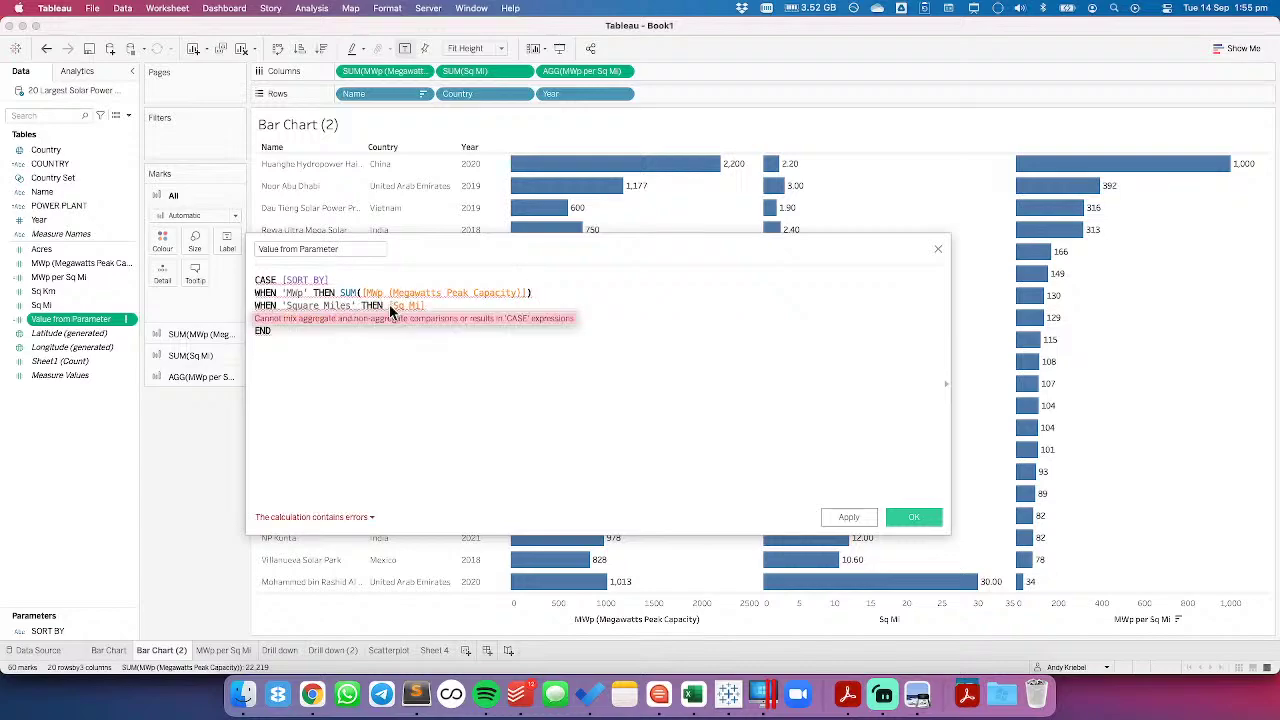
double_click(342, 292)
text(AC)
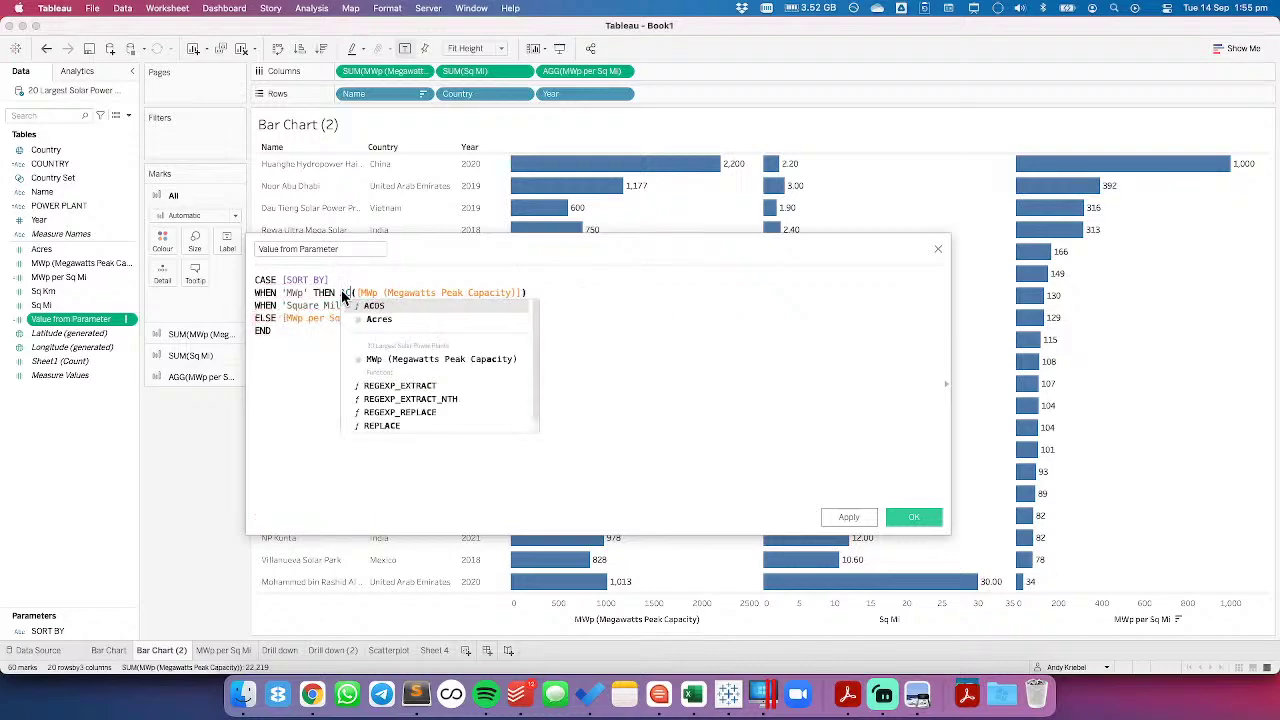
key(BackSpace)
text(VG)
click(289, 420)
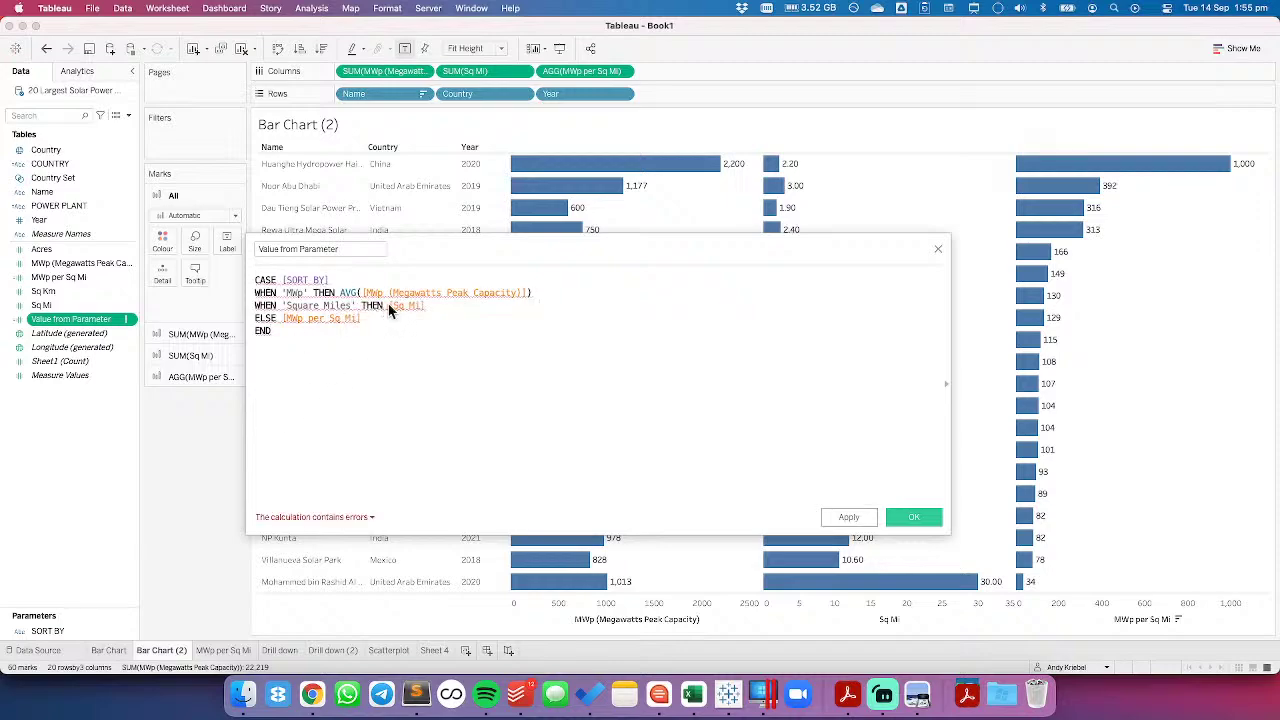
Wrap [Sq Mi] in the Square Miles branch in AVG() and save the calculation
click(388, 305)
text(AVG()
text())
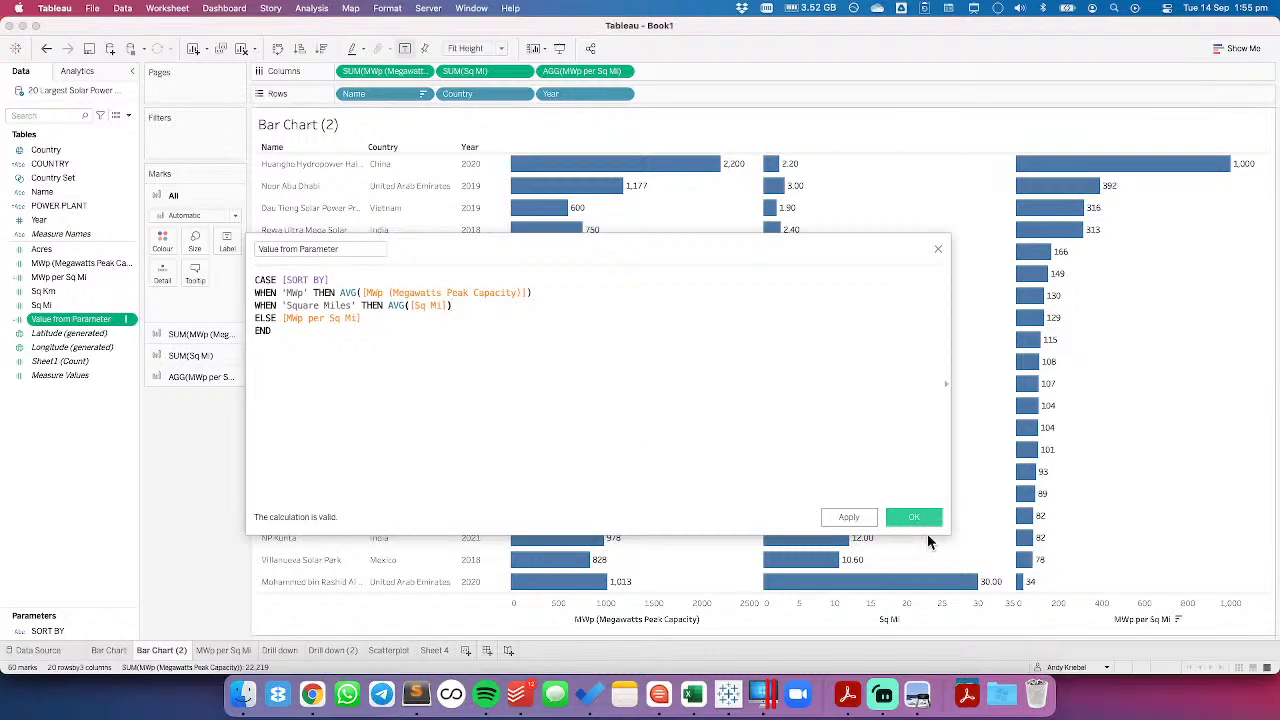
click(912, 516)
Make Value from Parameter the only measure on Columns and show the SORT BY parameter control
drag(86, 320, 401, 72)
drag(485, 55, 462, 31)
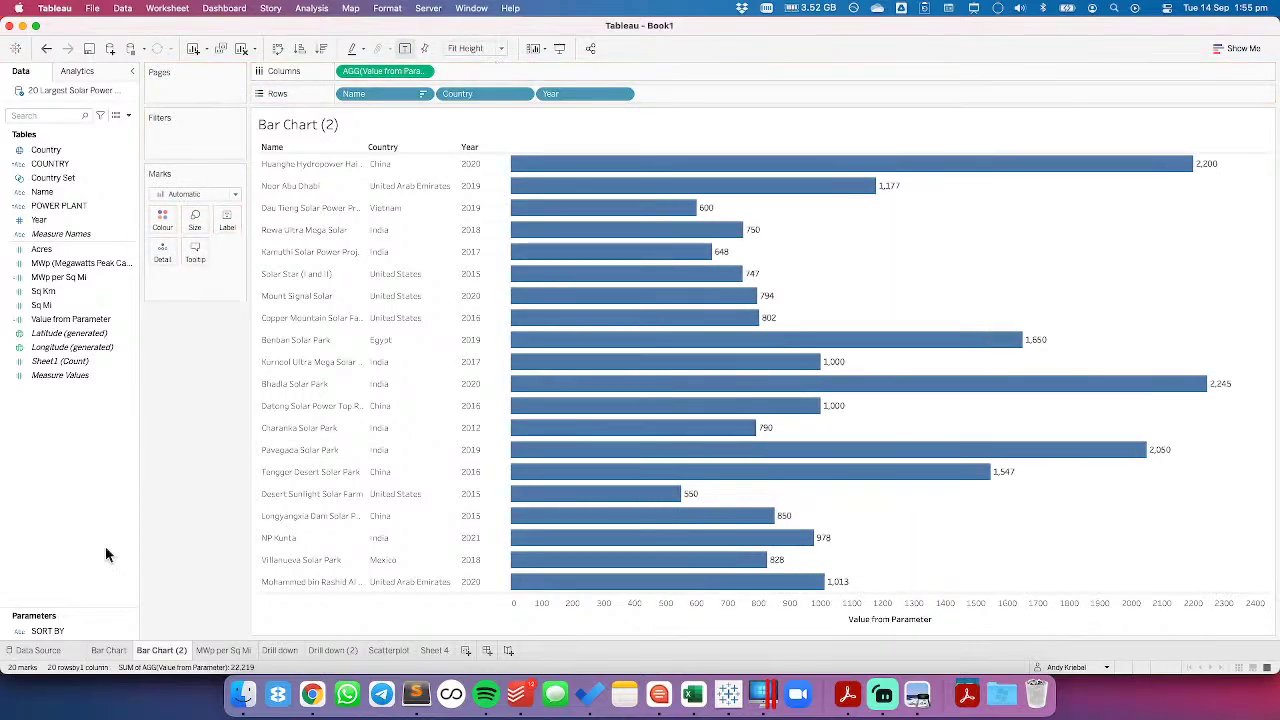
click(45, 631)
right_click(40, 632)
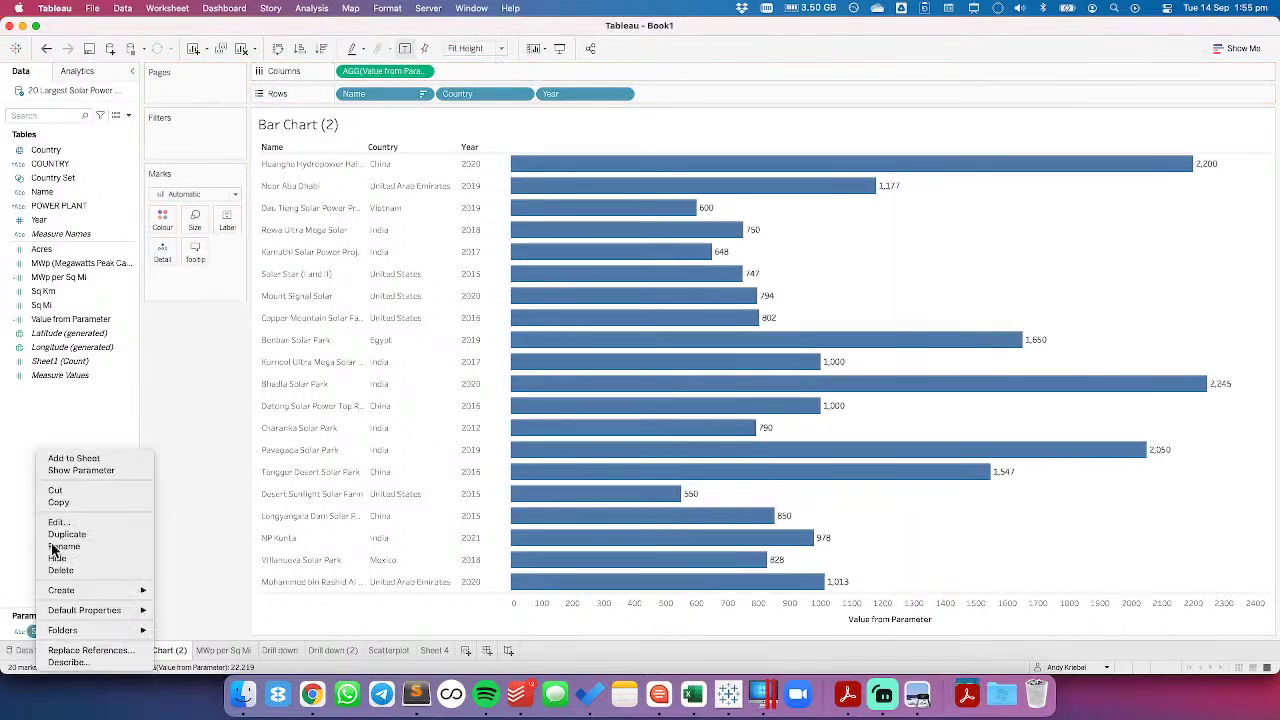
click(80, 470)
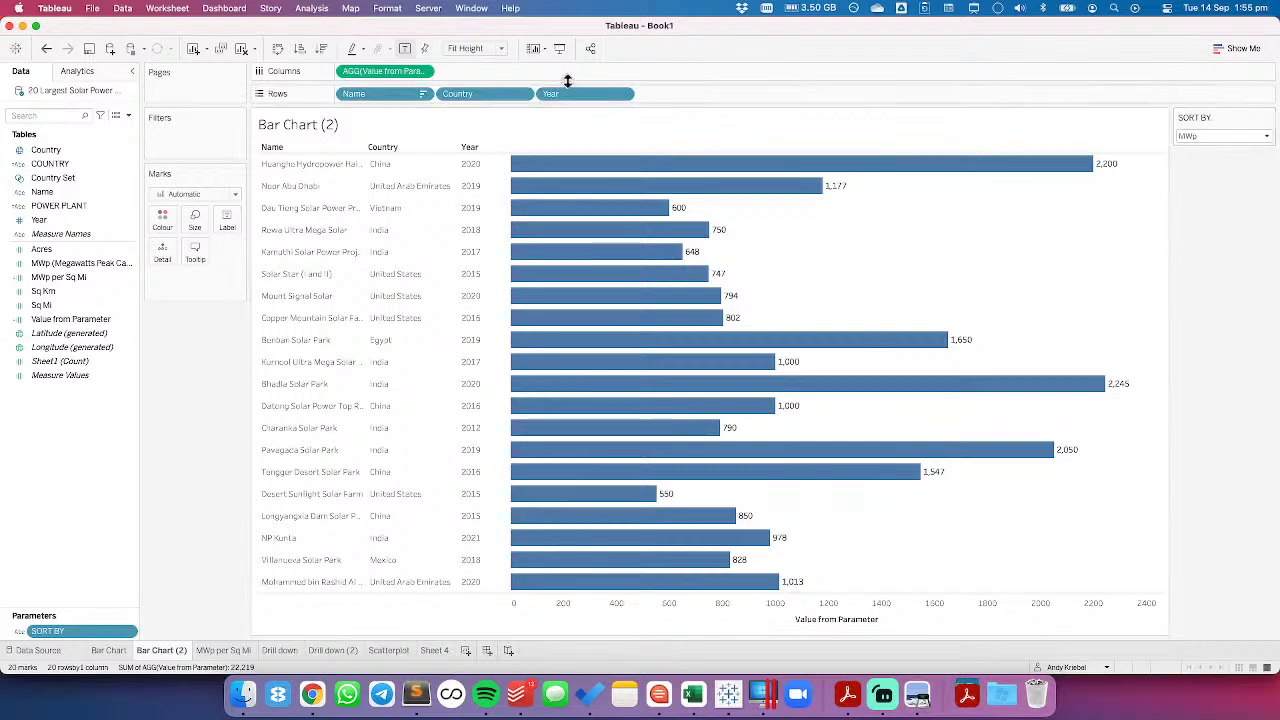
Change the nested descending sort of Name to use the Value from Parameter field
click(423, 97)
click(381, 172)
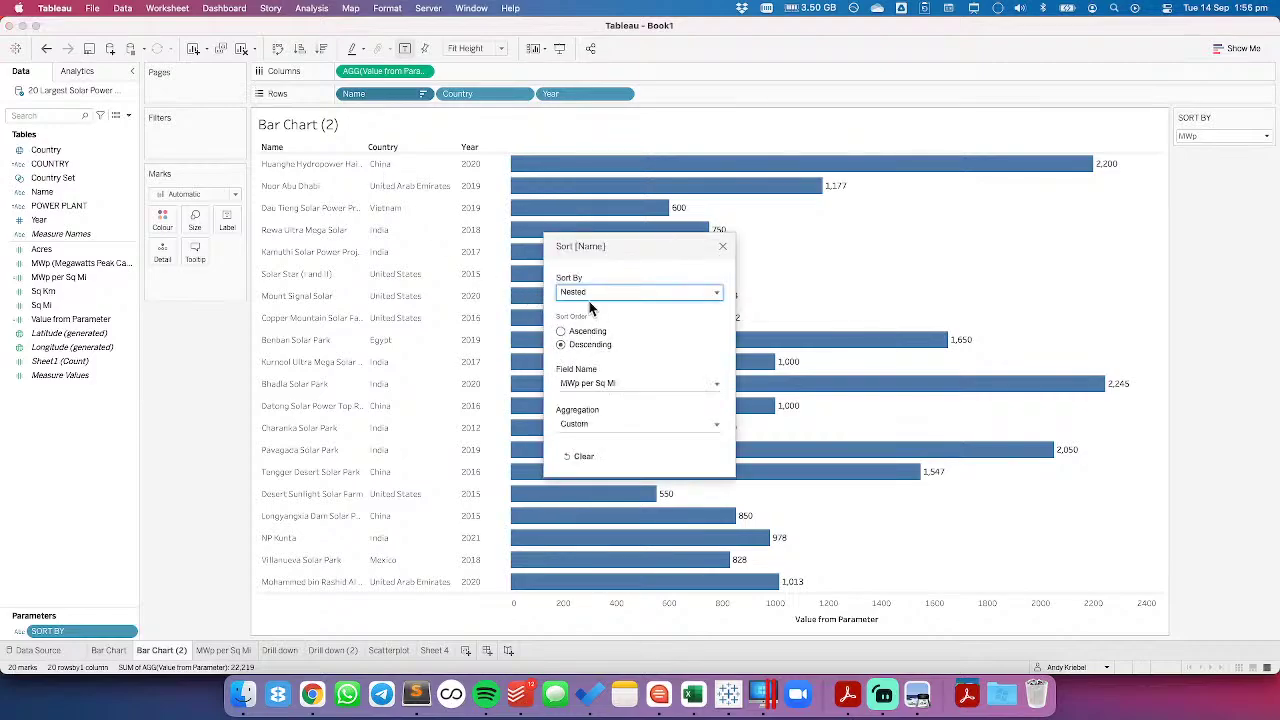
click(590, 383)
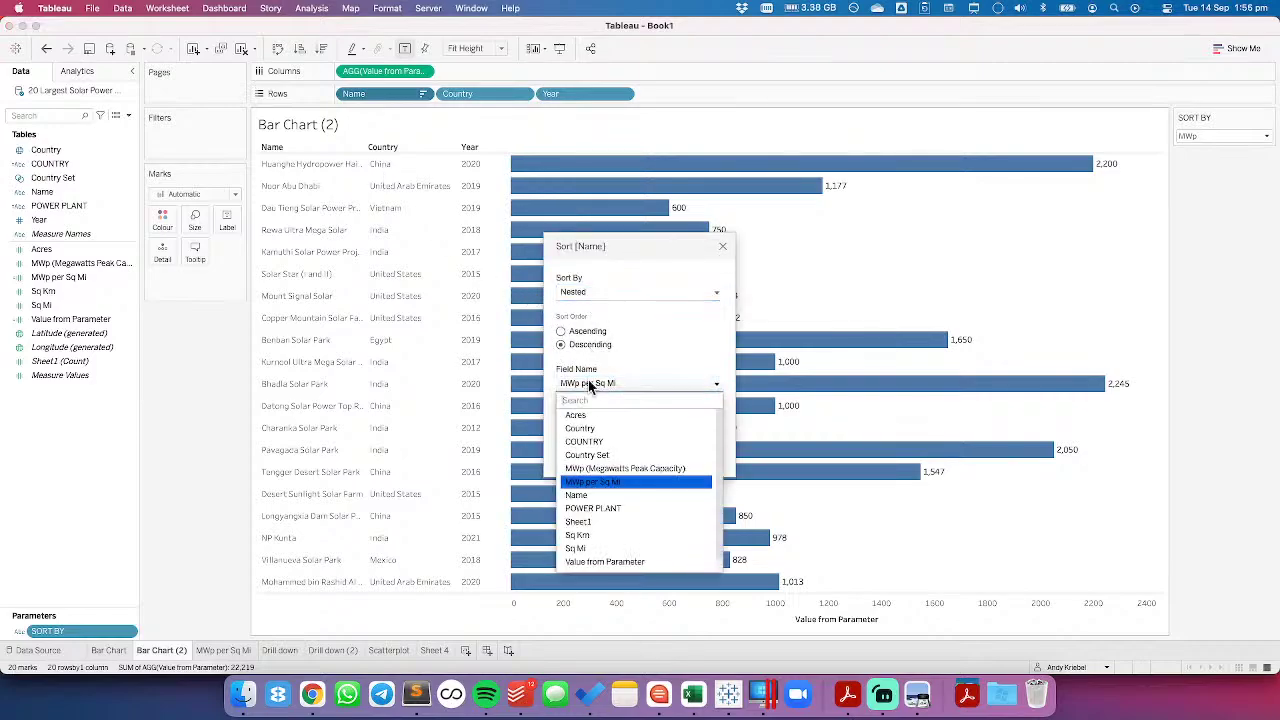
click(586, 564)
click(722, 246)
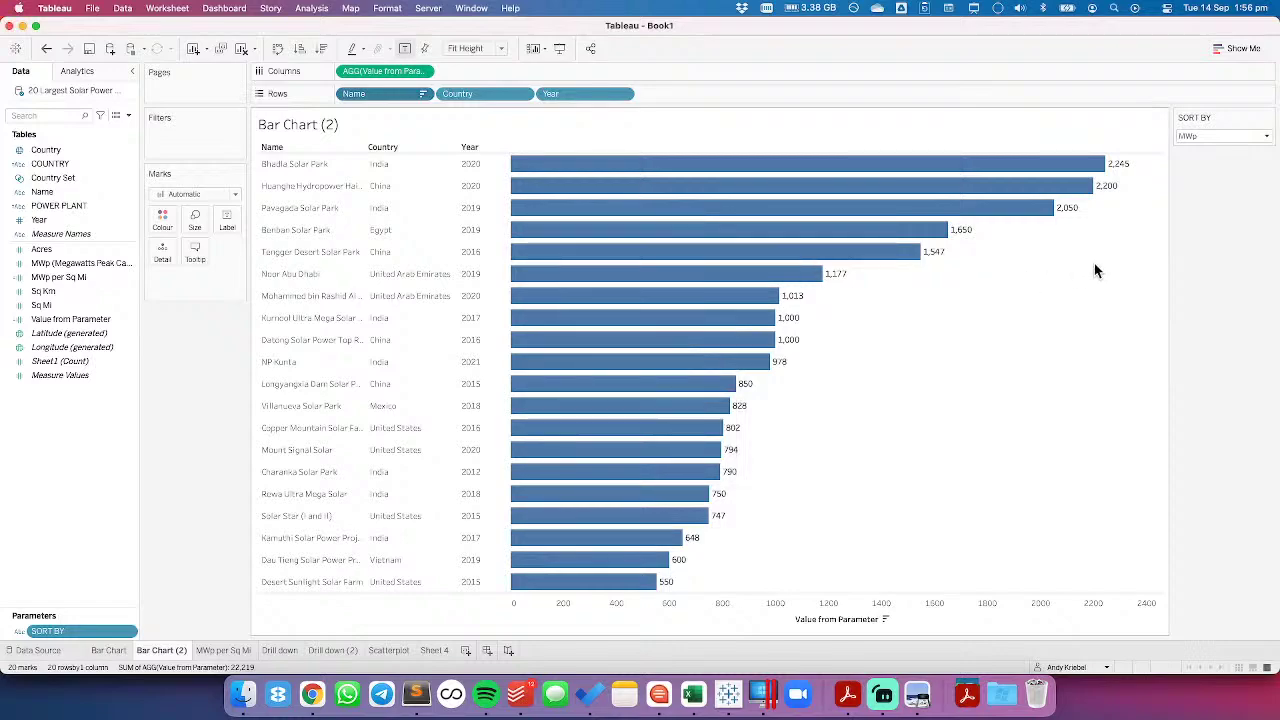
Test the SORT BY parameter by choosing Square Miles, MWp per Sq Mi and MWp in turn
click(1249, 136)
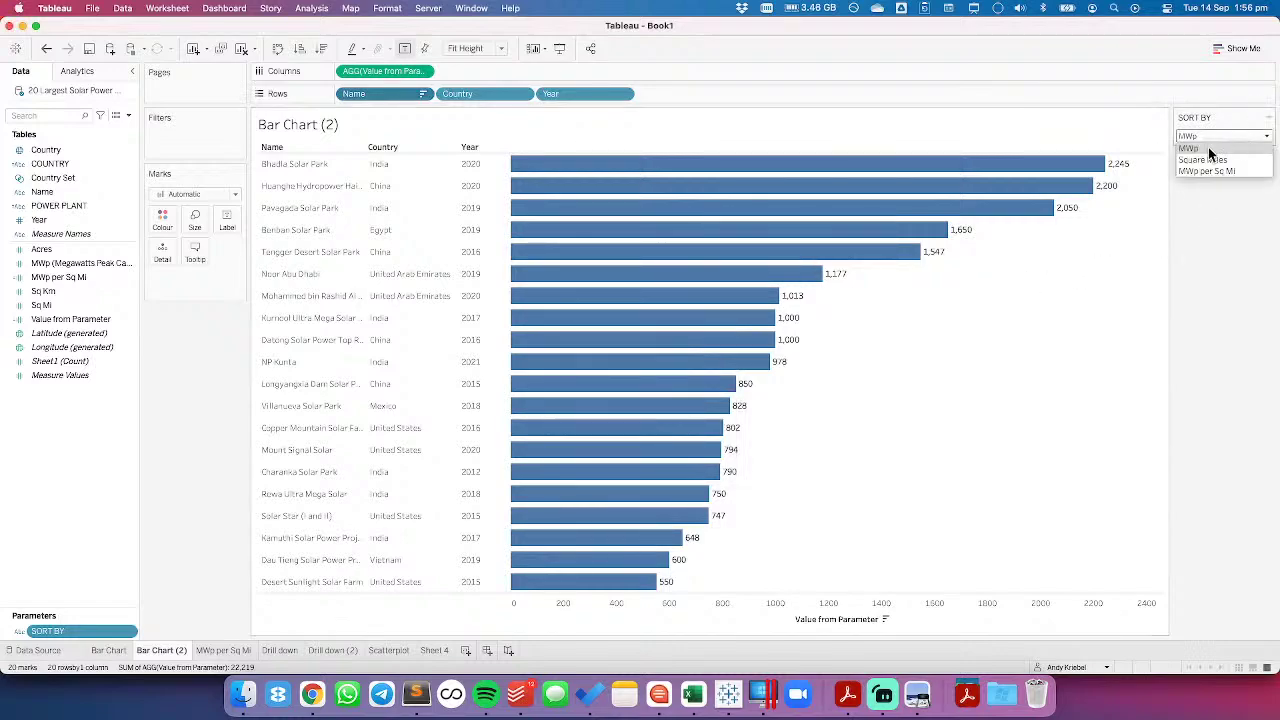
click(1204, 162)
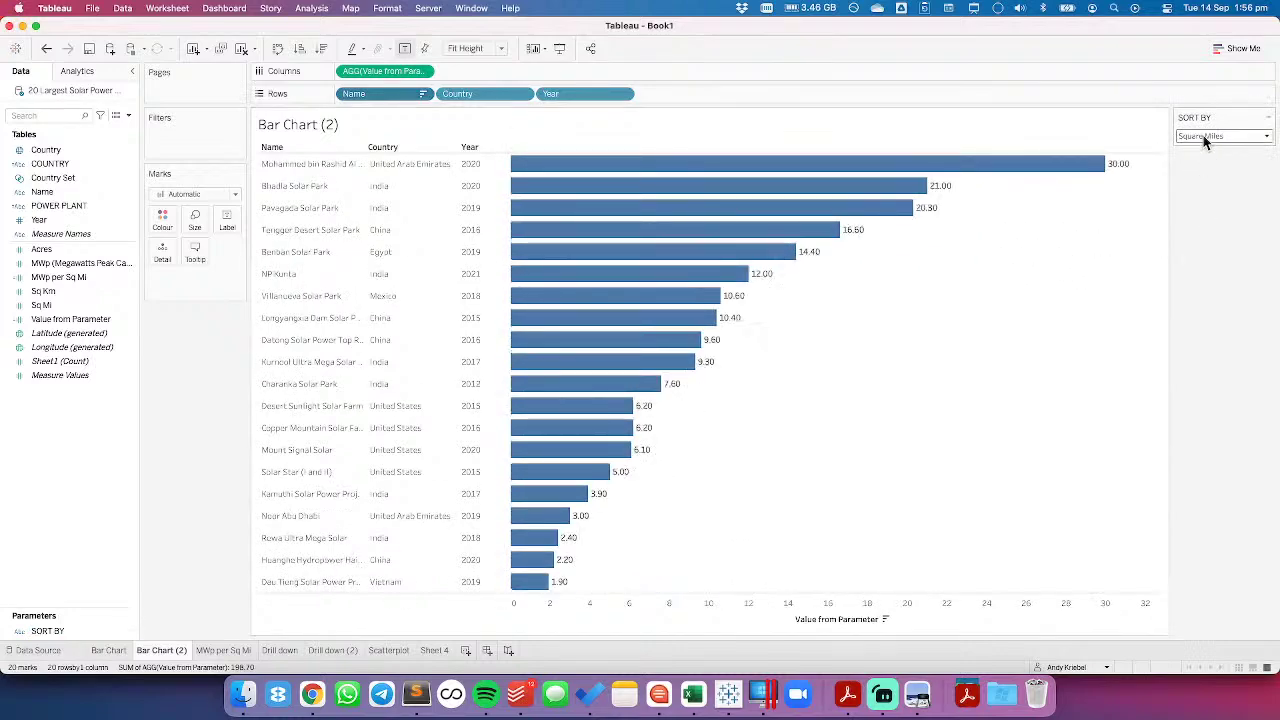
click(1203, 136)
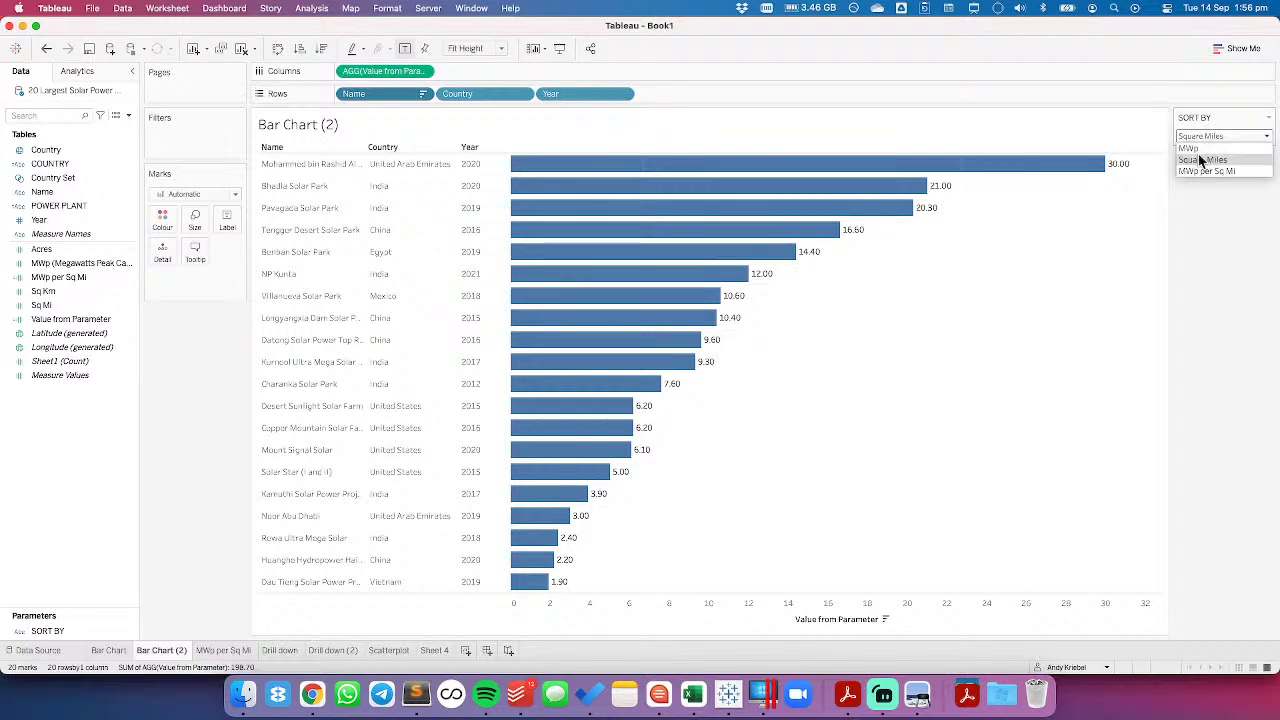
click(1049, 291)
click(1191, 137)
click(1195, 173)
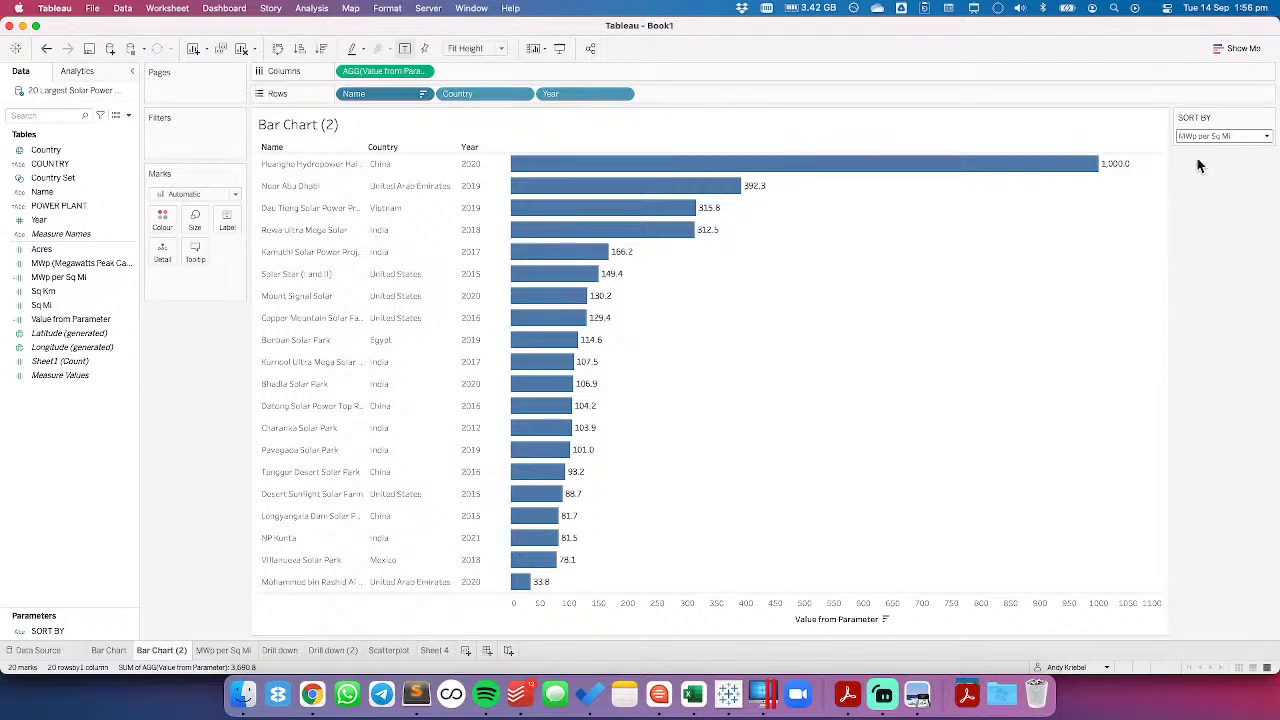
click(1197, 136)
click(1198, 147)
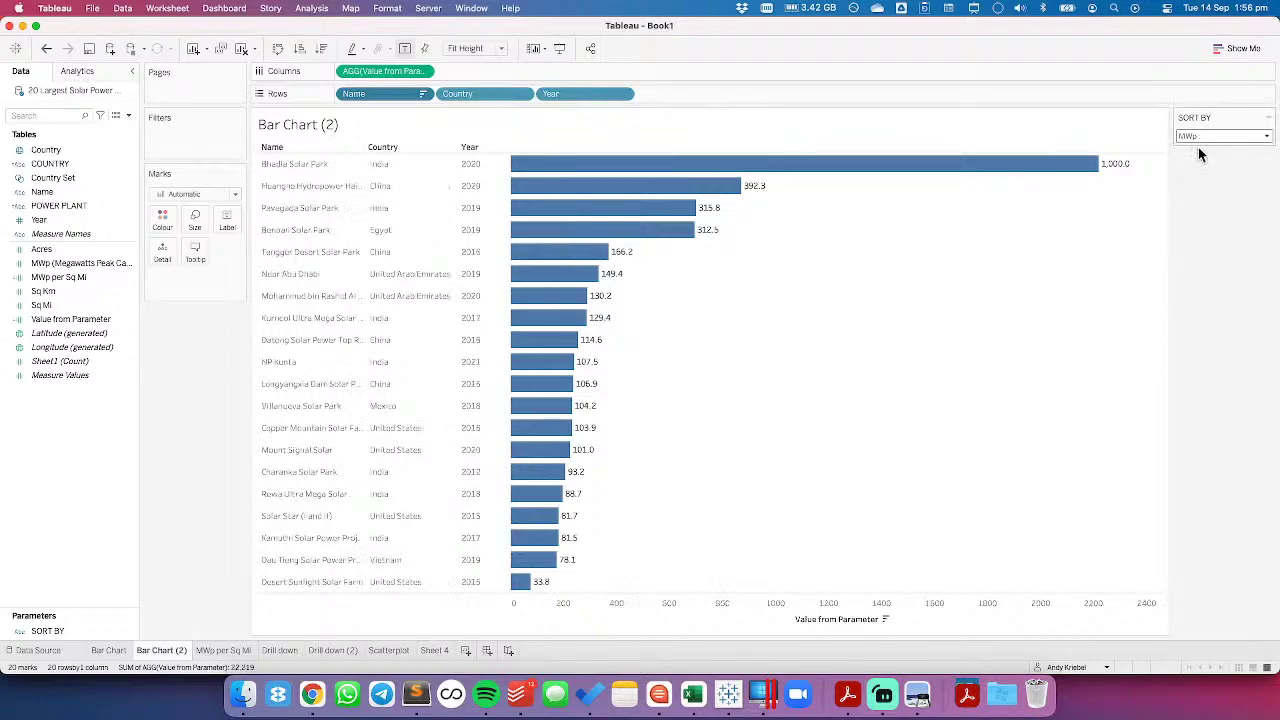
Cycle SORT BY once more through Square Miles and MWp per Sq Mi and back to MWp to compare the bar order
click(1193, 137)
click(1194, 169)
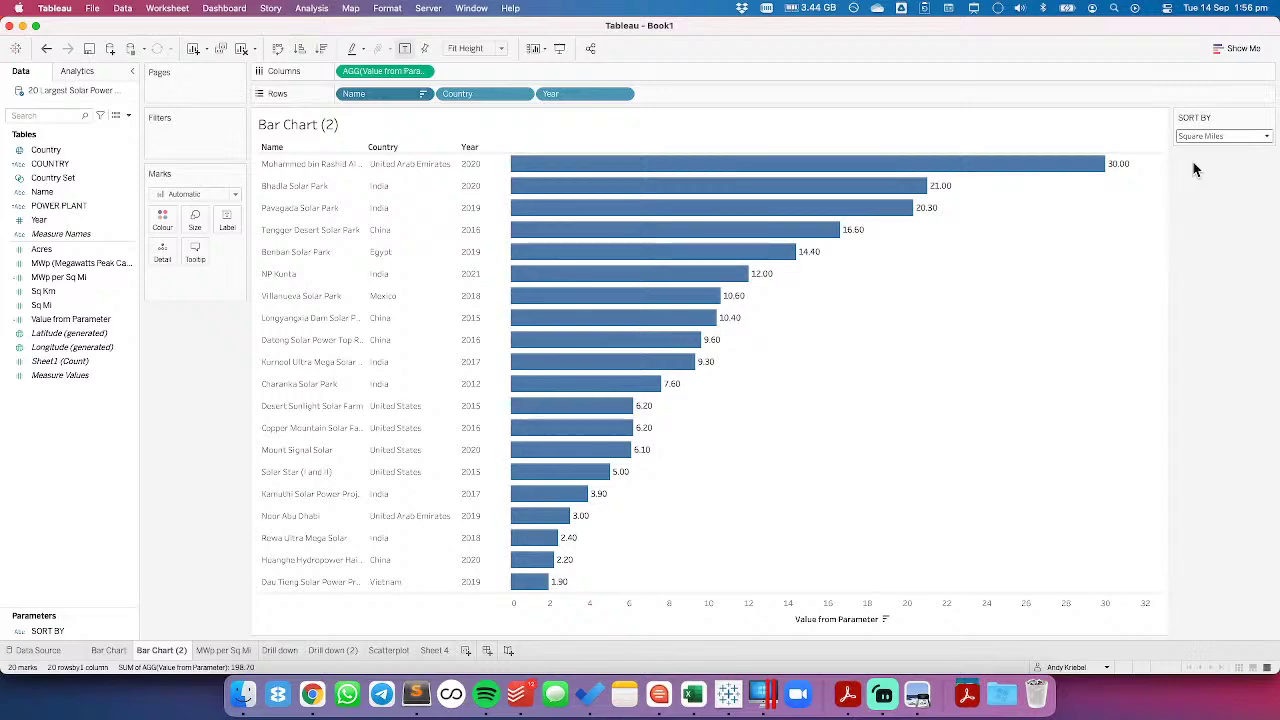
click(1193, 136)
click(1195, 171)
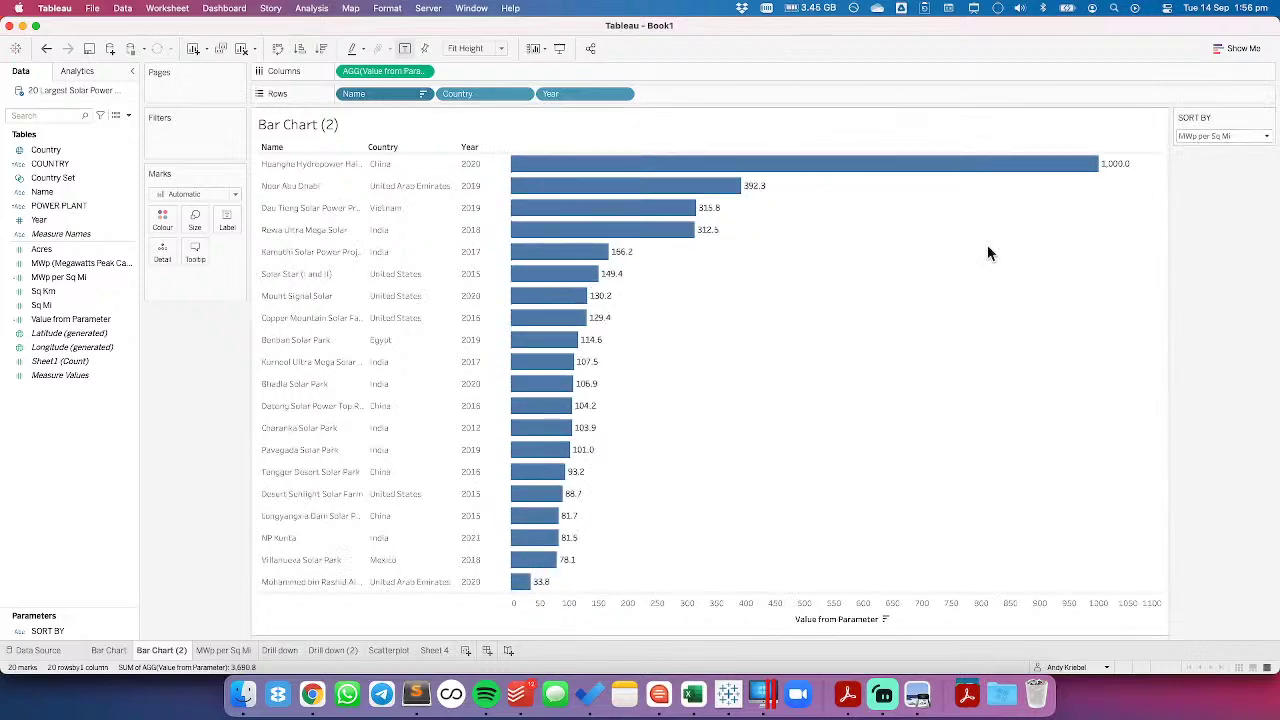
click(1190, 138)
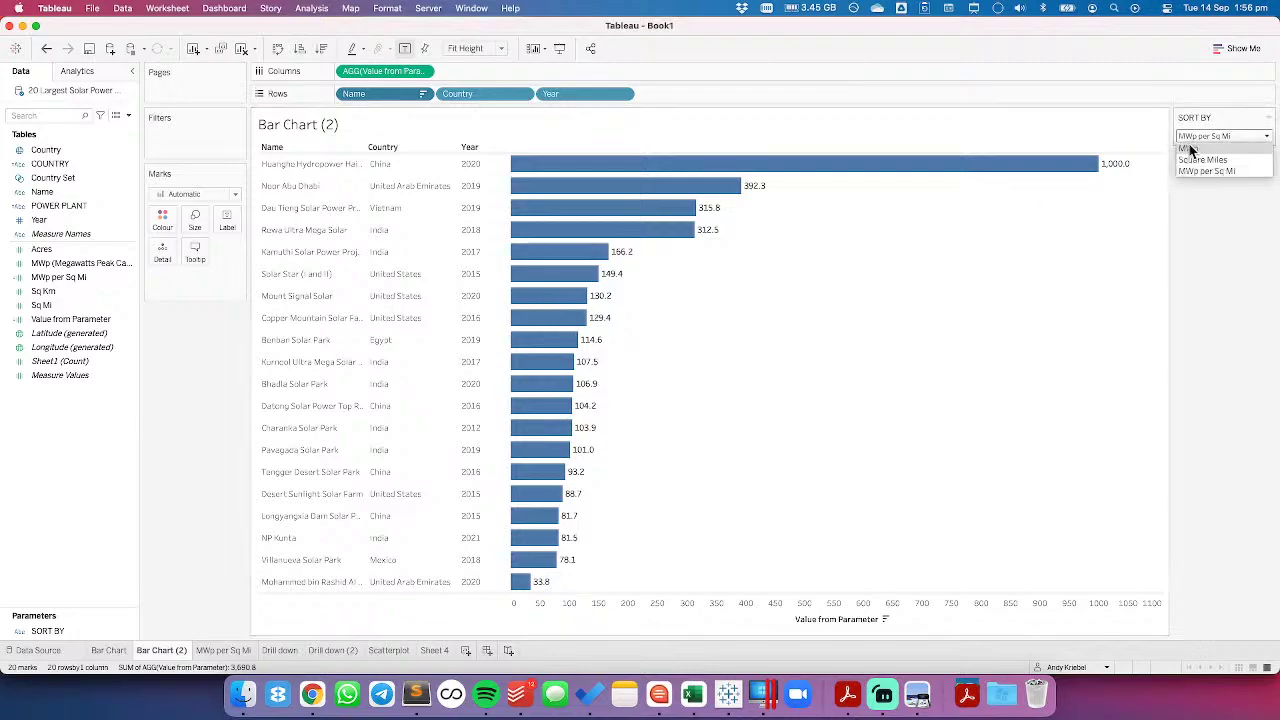
click(1190, 150)
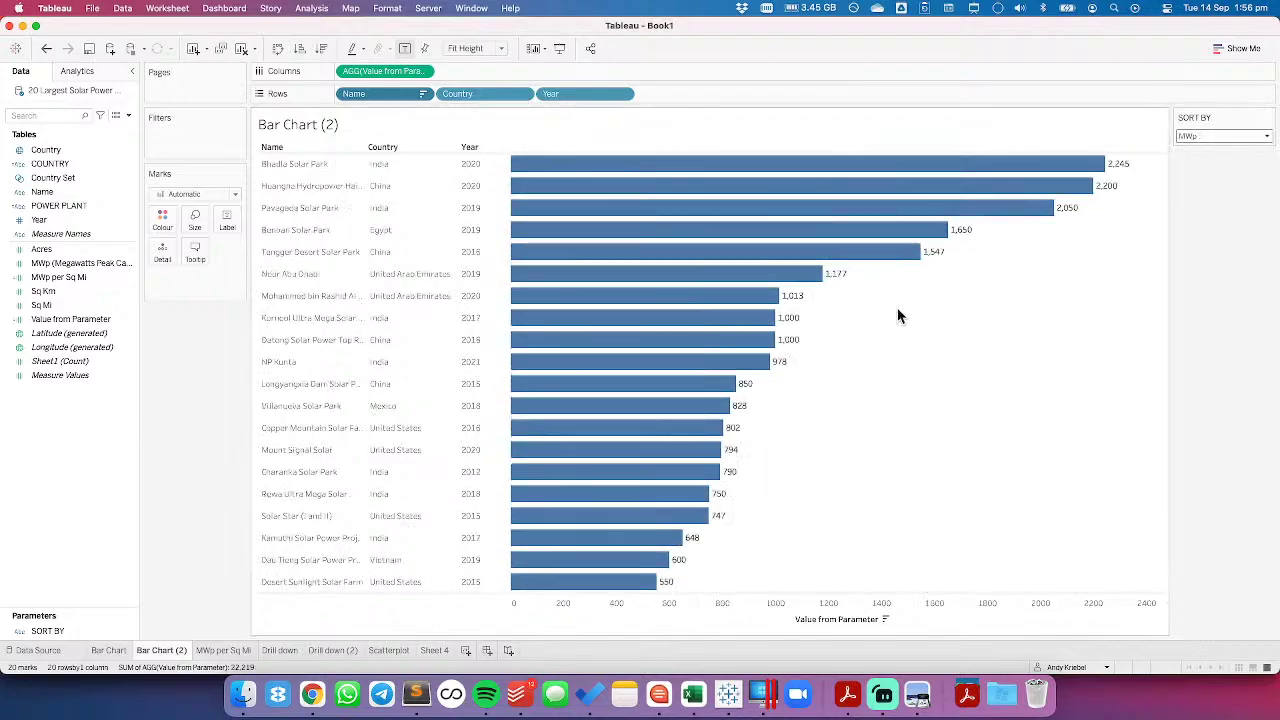
Set the workbook's default animation duration to 0.50 seconds (Medium)
click(352, 12)
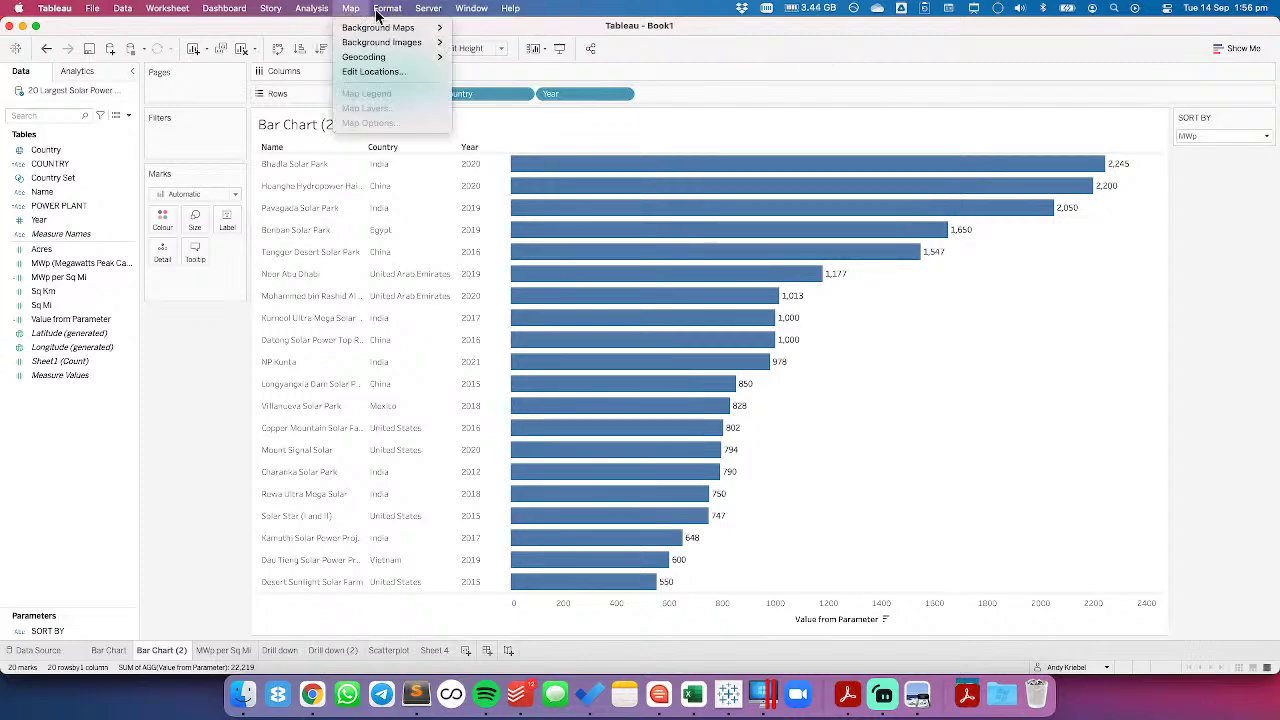
mouse_move(390, 10)
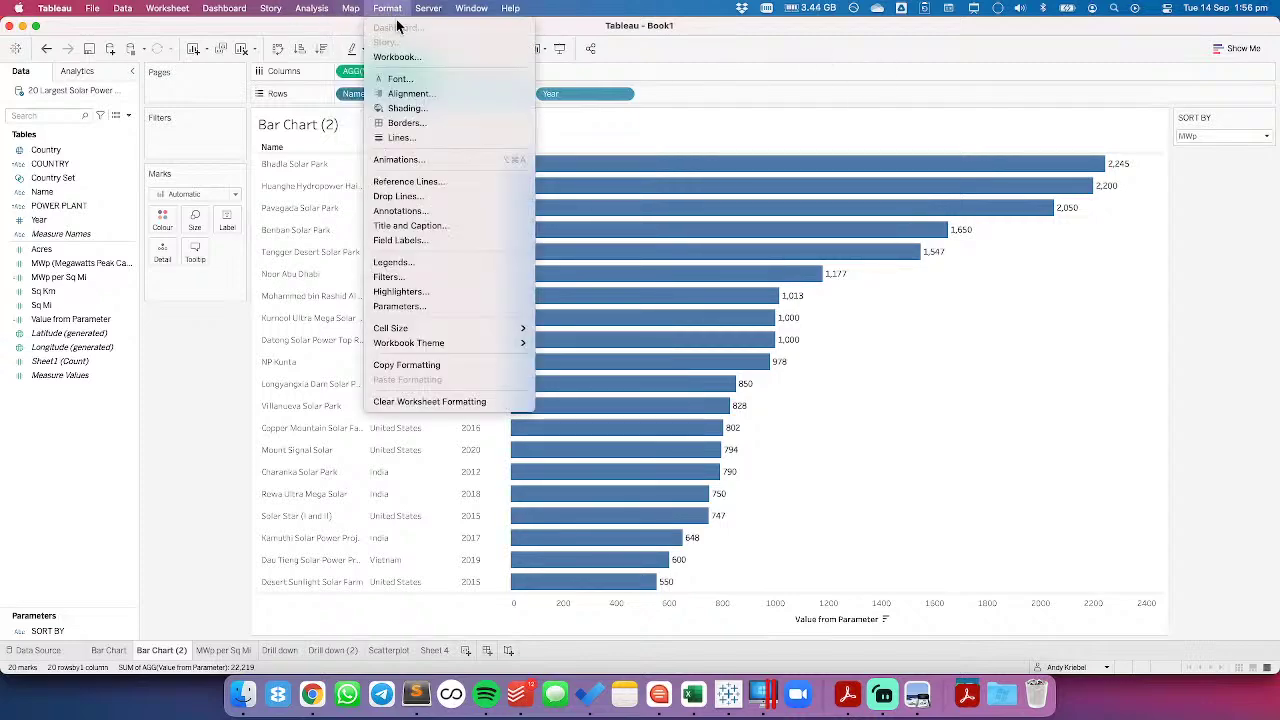
click(405, 160)
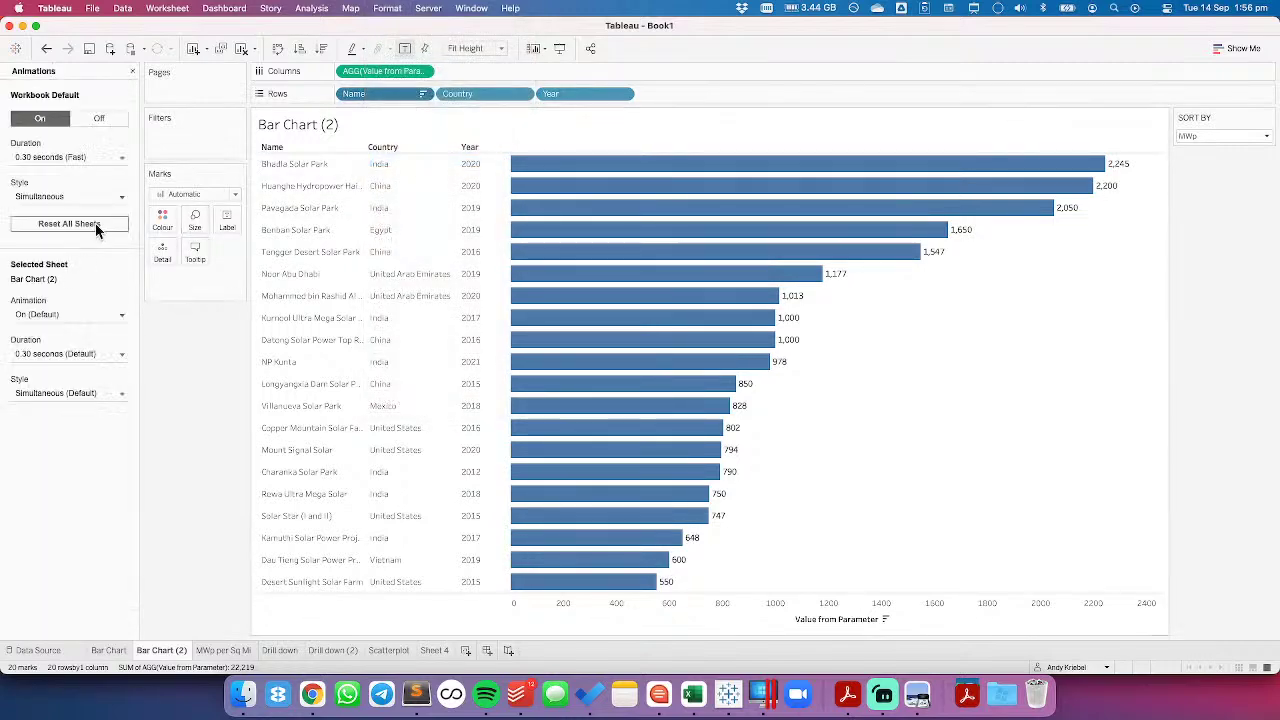
click(55, 157)
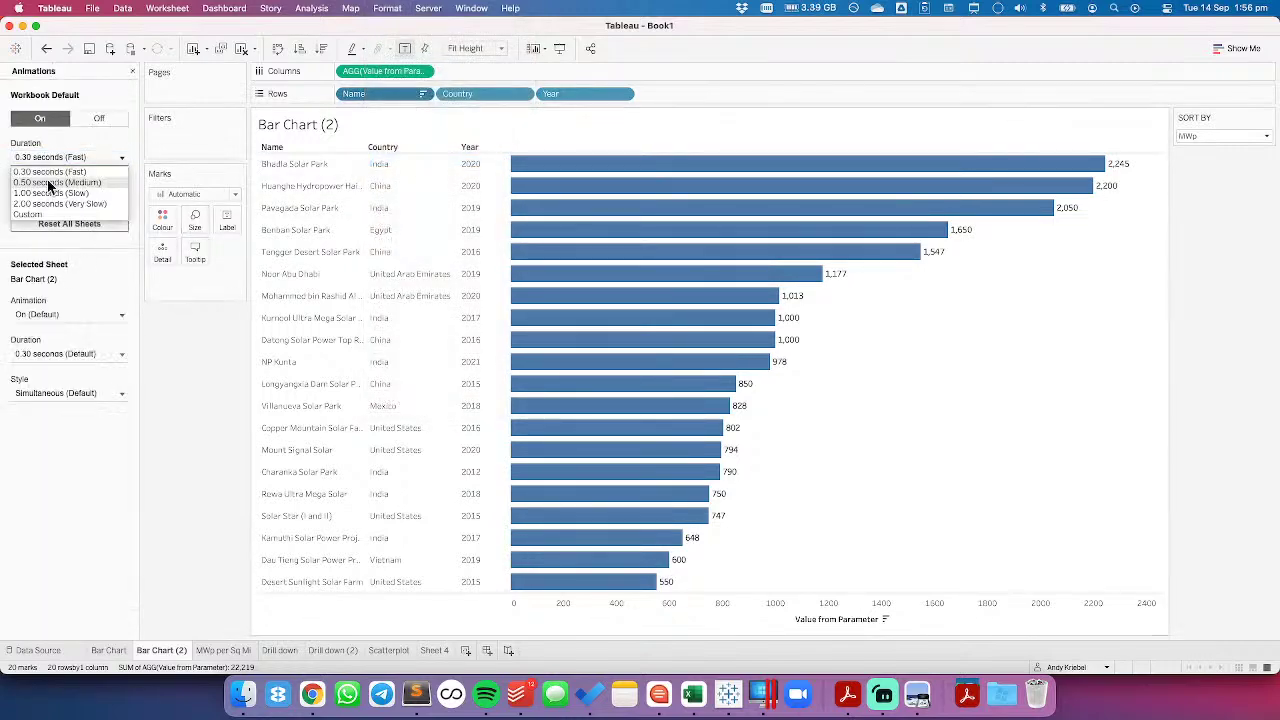
click(49, 183)
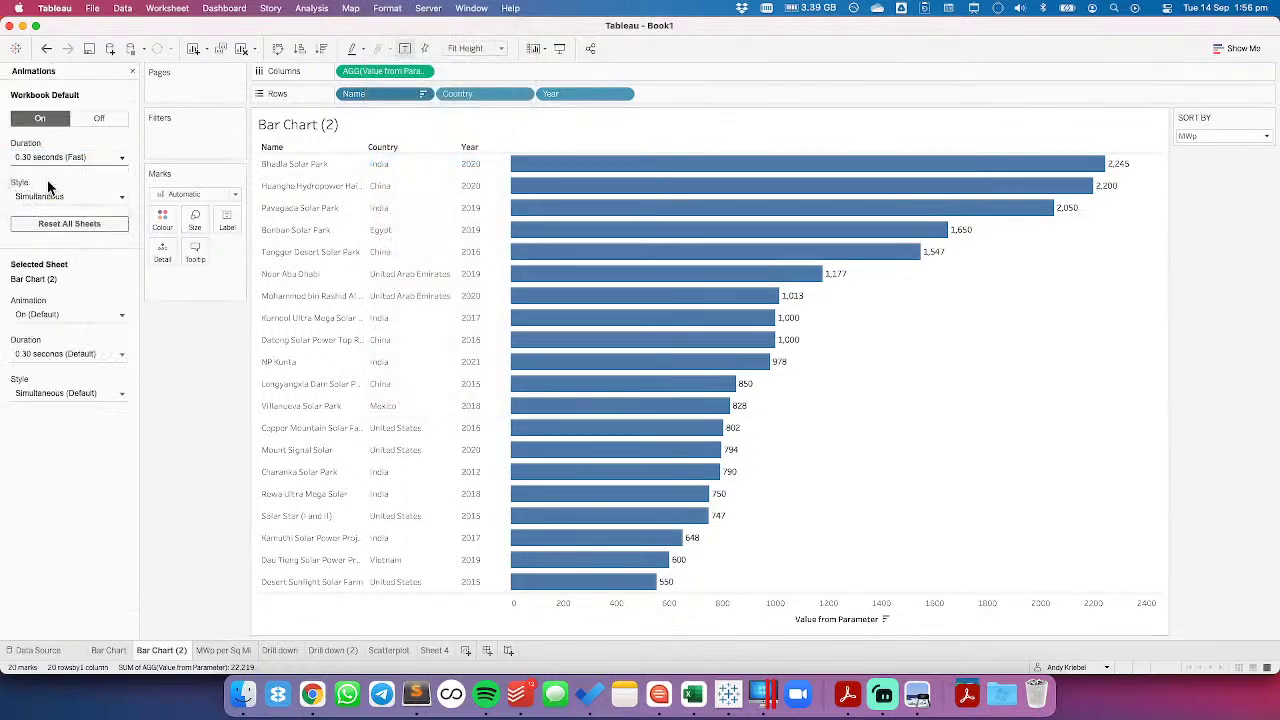
click(132, 71)
Try the slower animation by switching the SORT BY parameter to Square Miles and finally to MWp per Sq Mi
click(1222, 136)
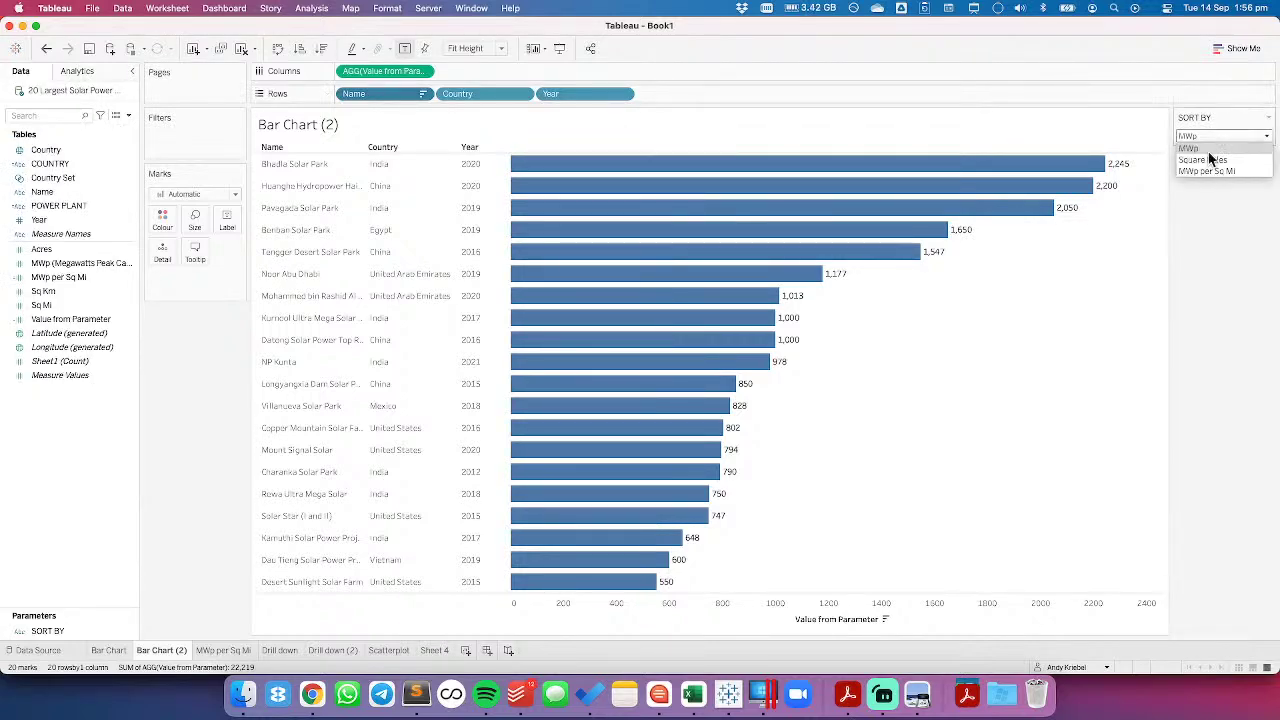
click(1205, 158)
click(1203, 137)
click(1200, 172)
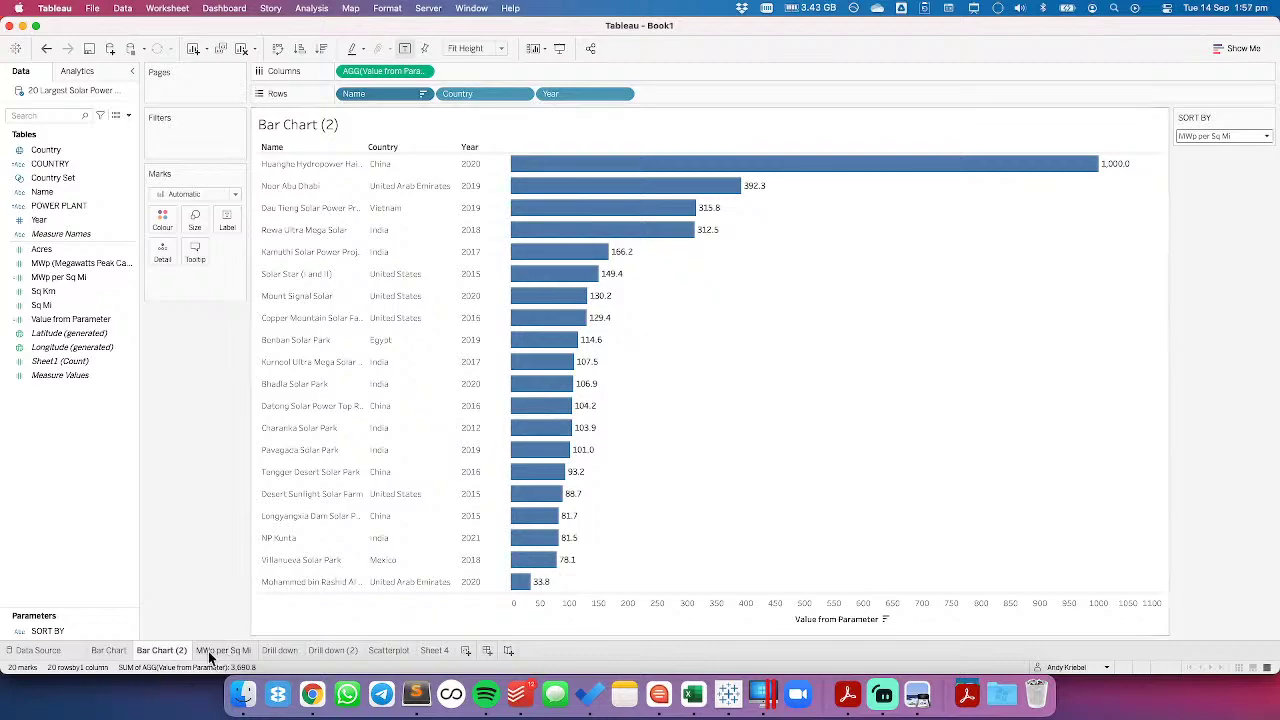
Rename the Bar Chart (2) worksheet as Bar Chart w/ Parameter
double_click(160, 652)
text(Bar Chart w/)
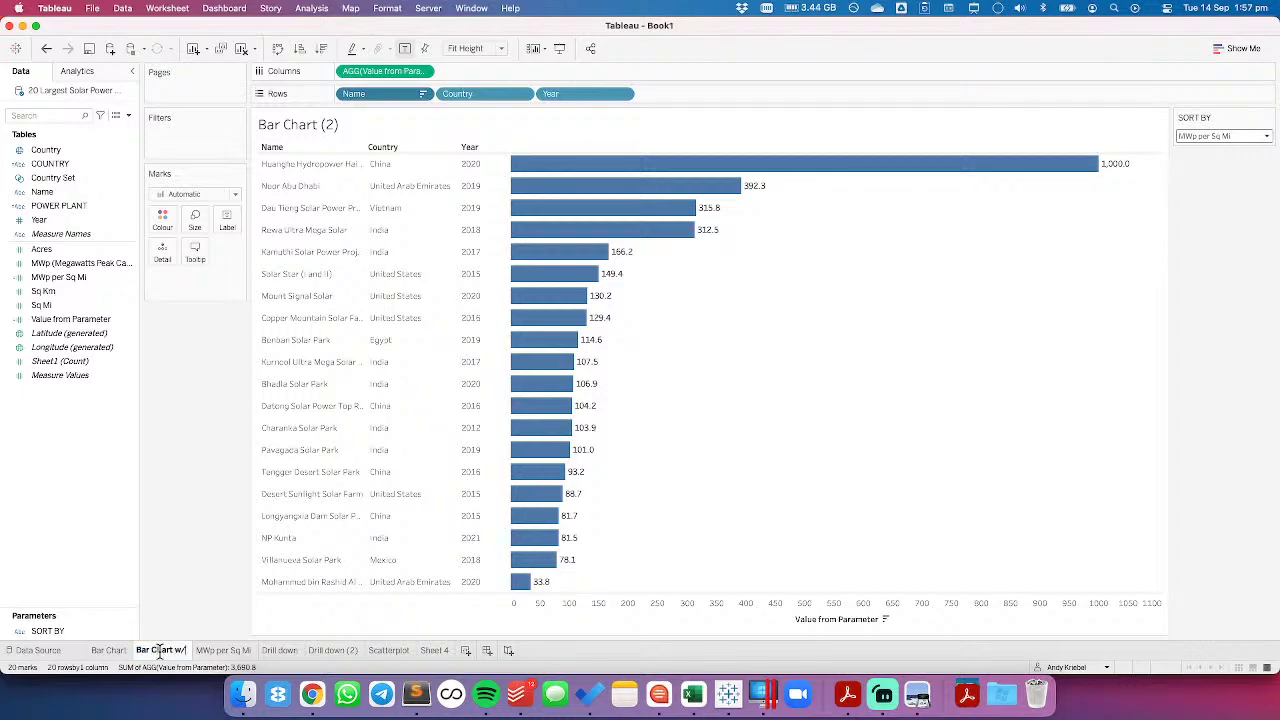
text( Parameter)
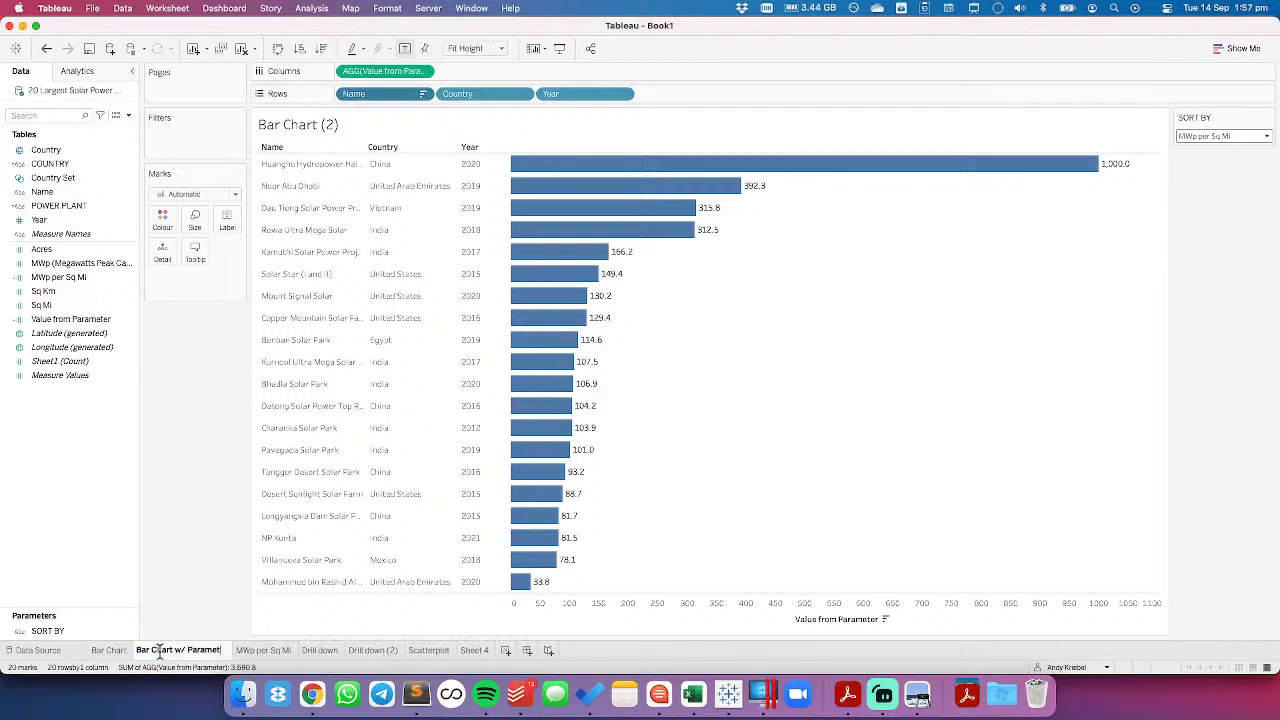
key(Return)
Look through the MWp per Sq Mi, Drill down and Drill down (2) worksheets in turn
click(271, 651)
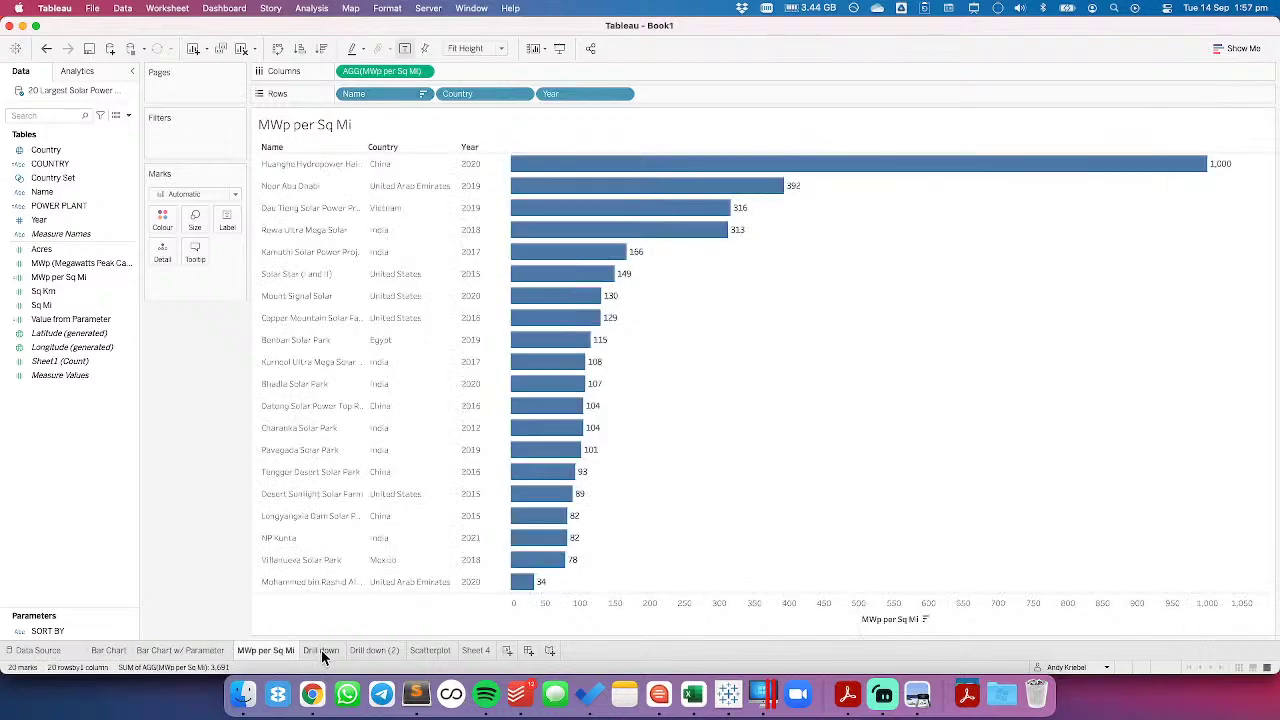
click(324, 649)
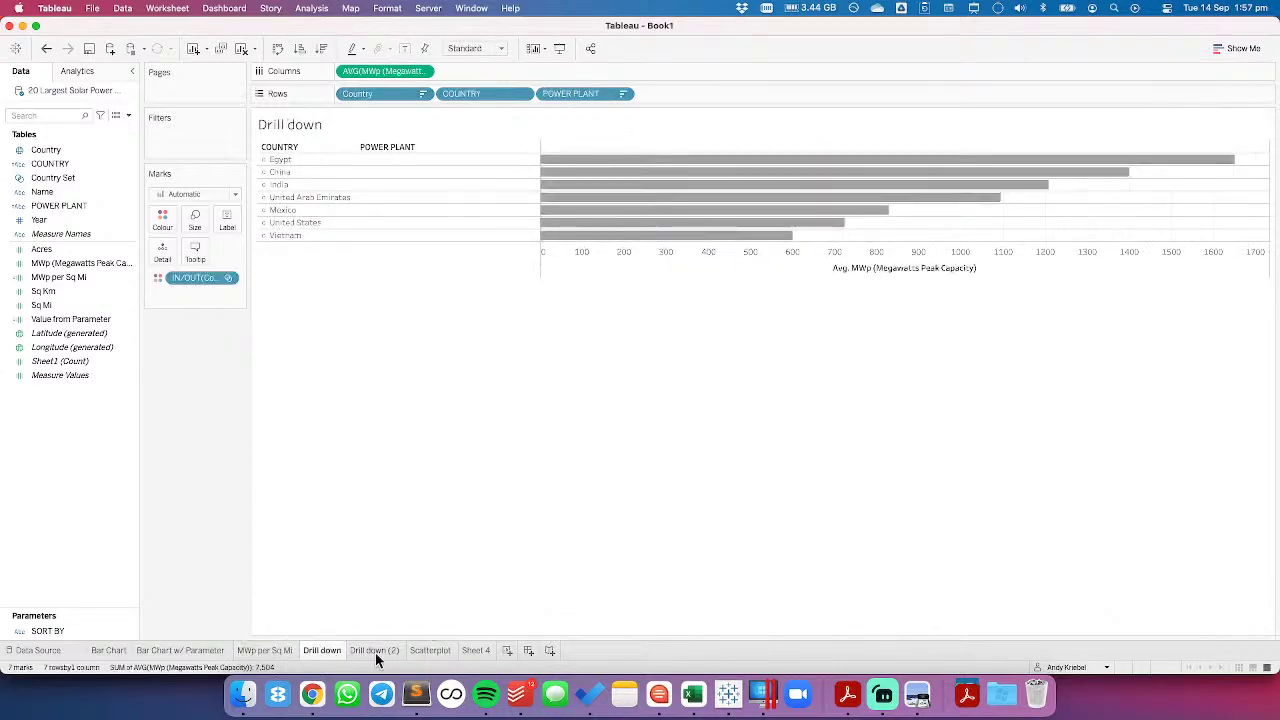
click(375, 652)
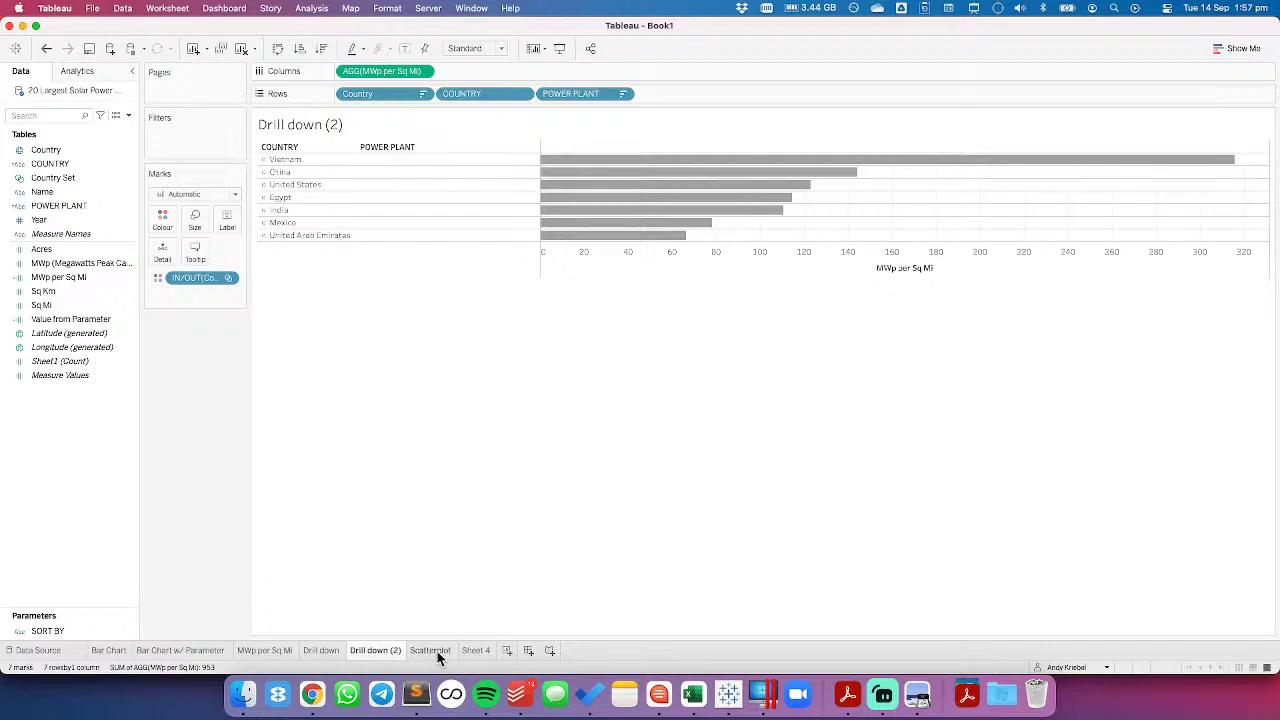
Review the existing worksheets, including Sheet 4, Scatterplot, Bar Chart, Bar Chart w/ Parameter and MWp per Sq Mi, ending on Drill down
click(437, 651)
click(473, 649)
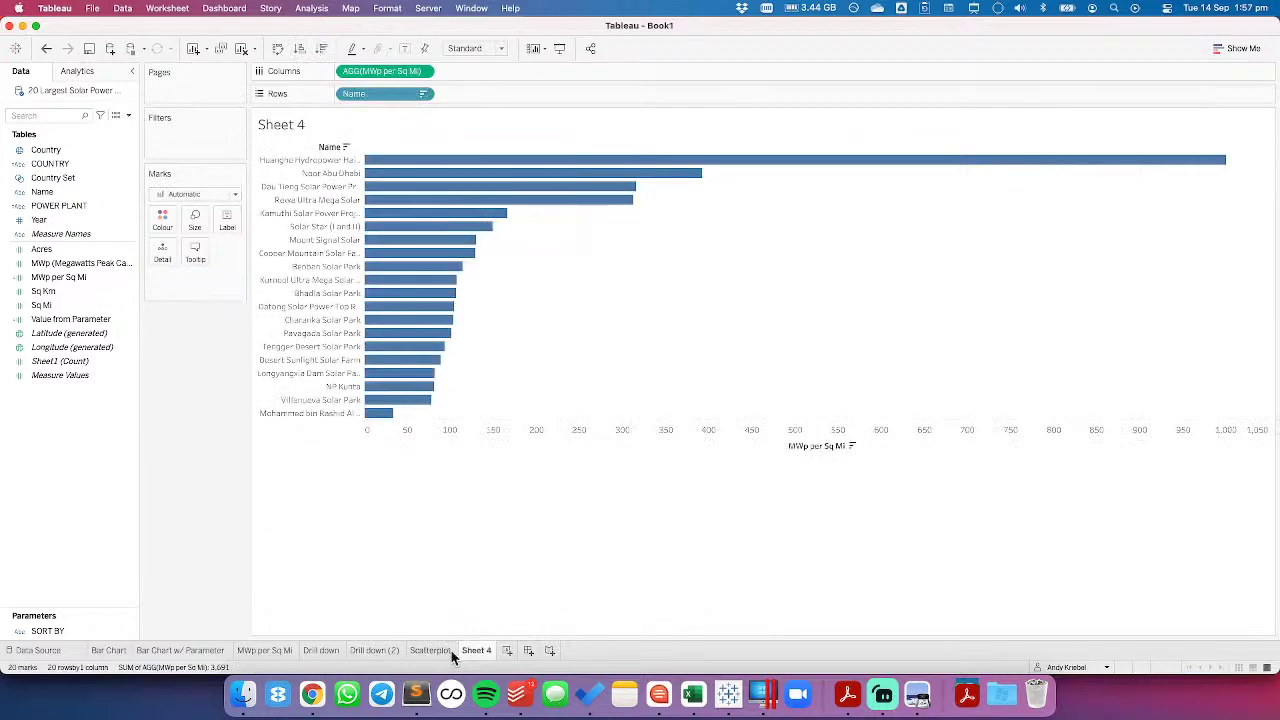
click(435, 649)
click(162, 650)
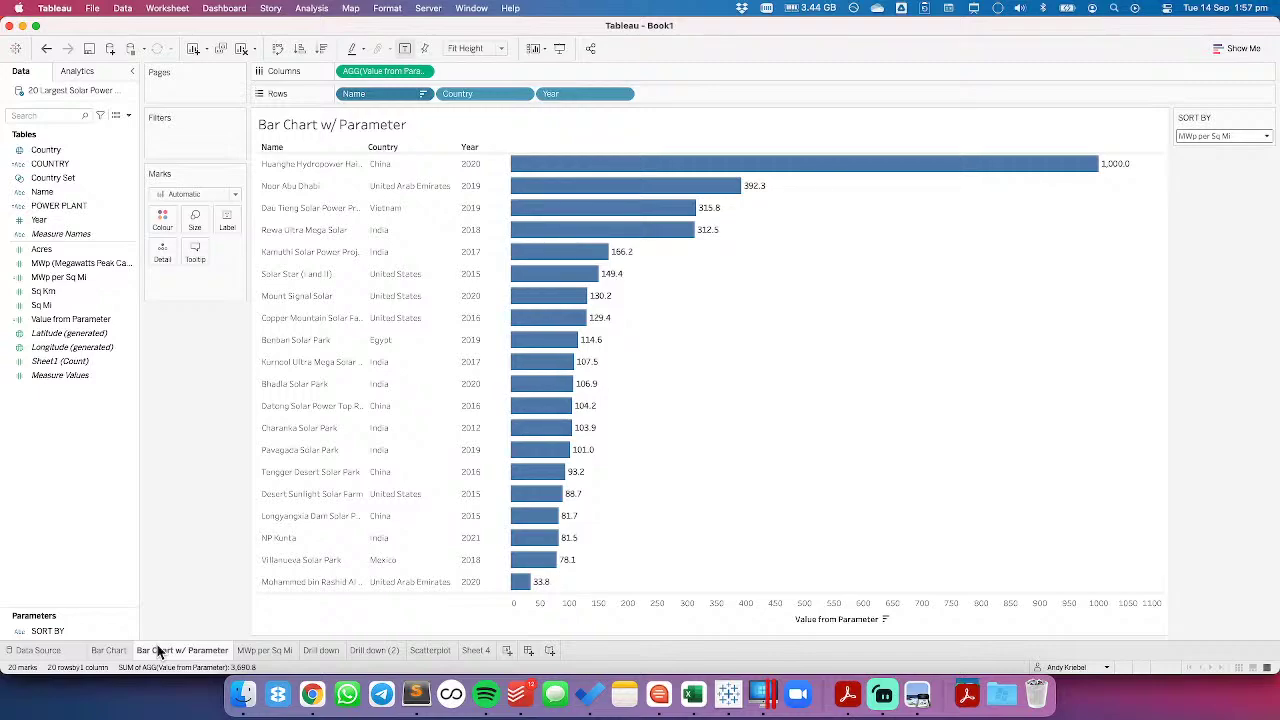
click(117, 653)
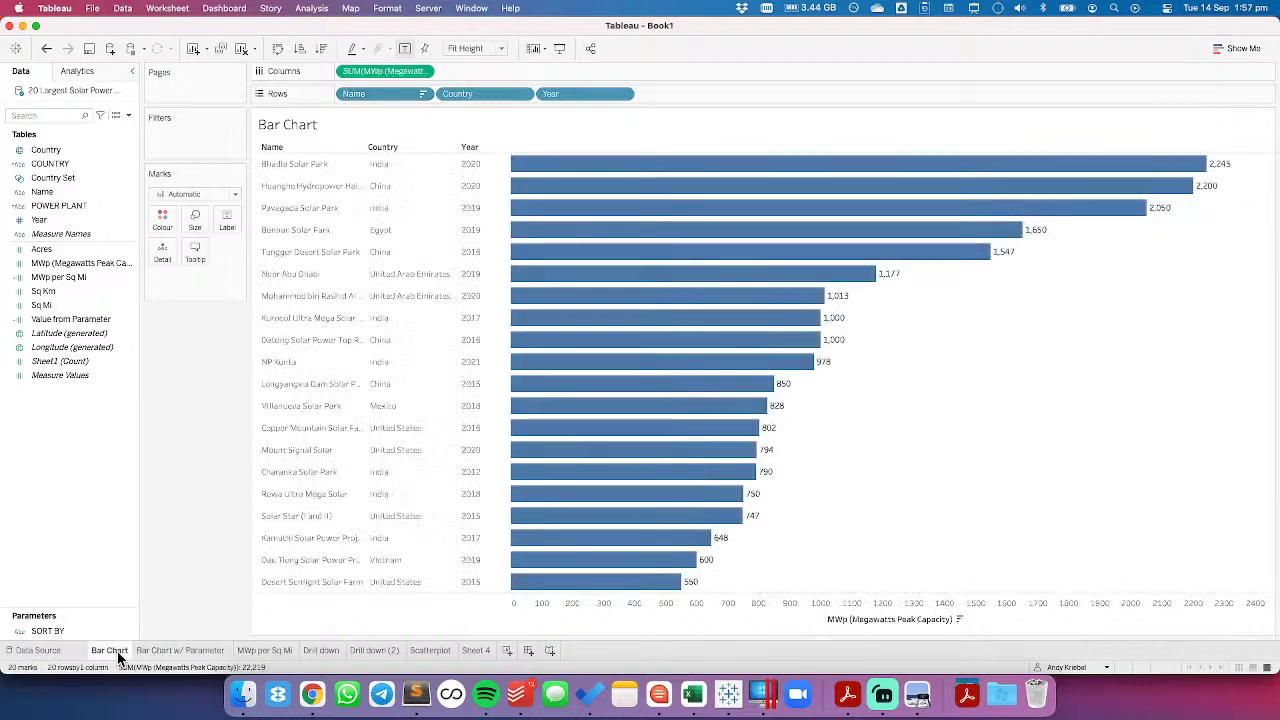
click(170, 651)
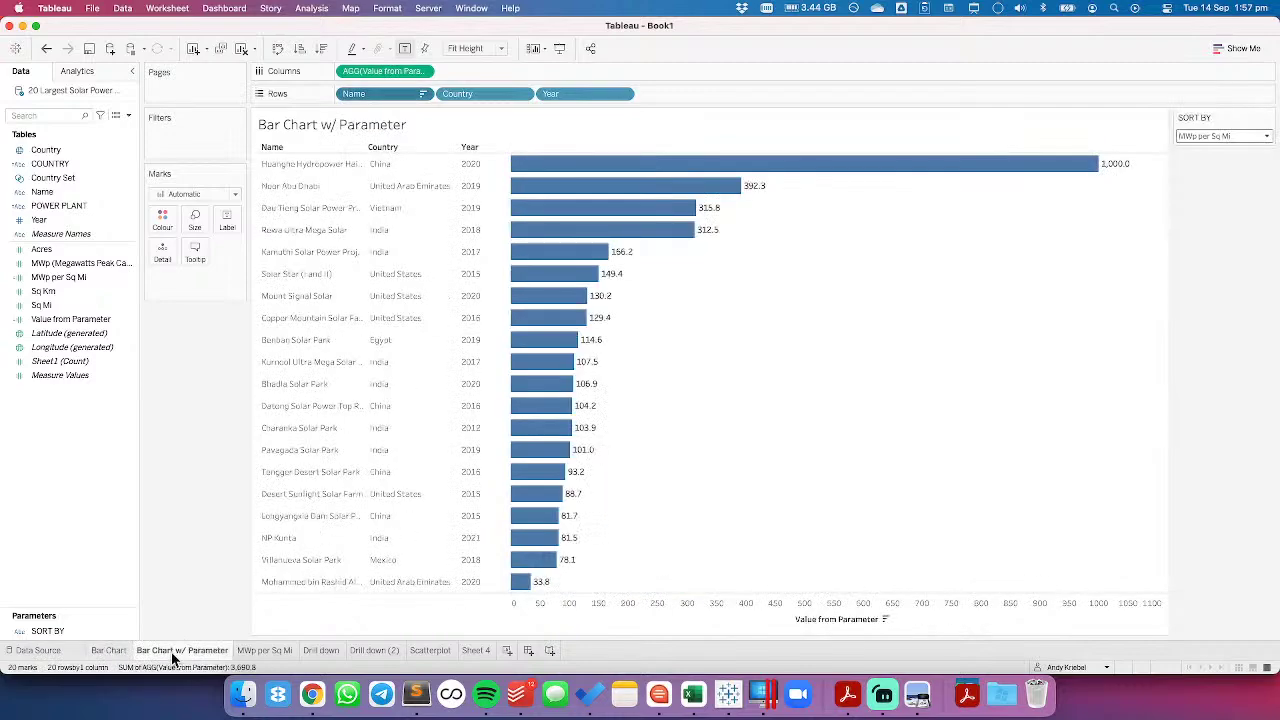
click(267, 650)
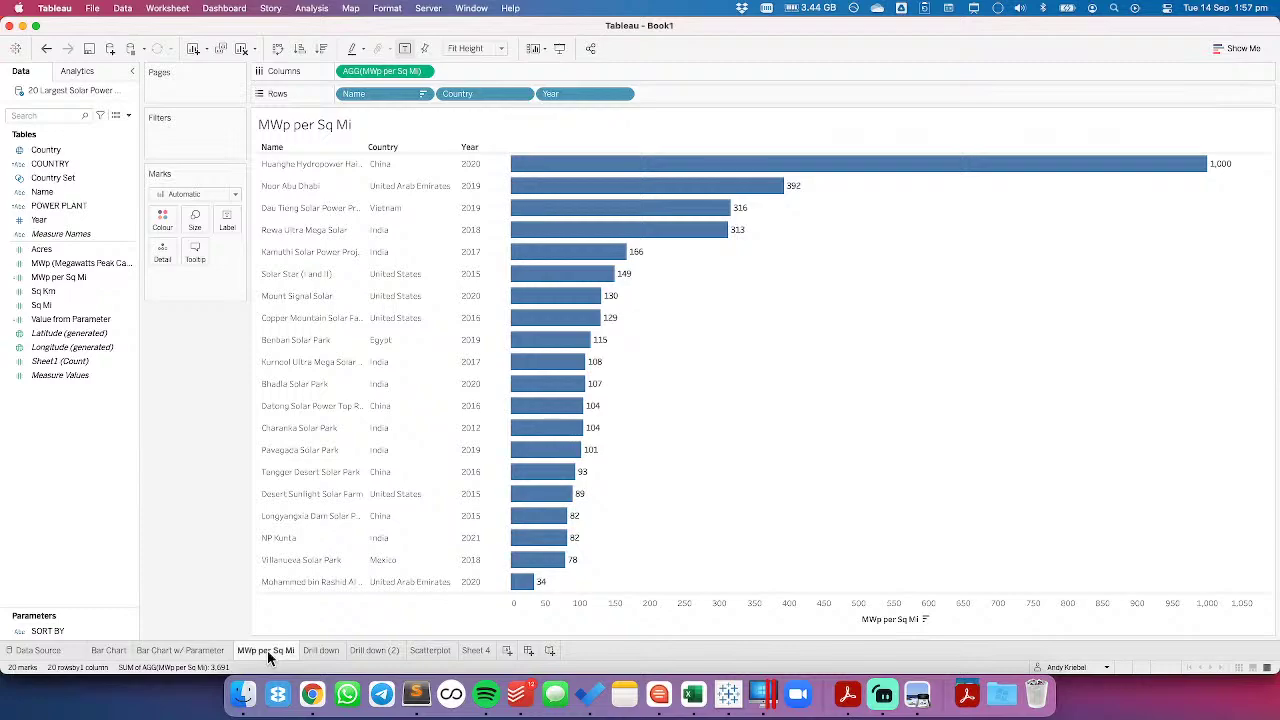
click(322, 651)
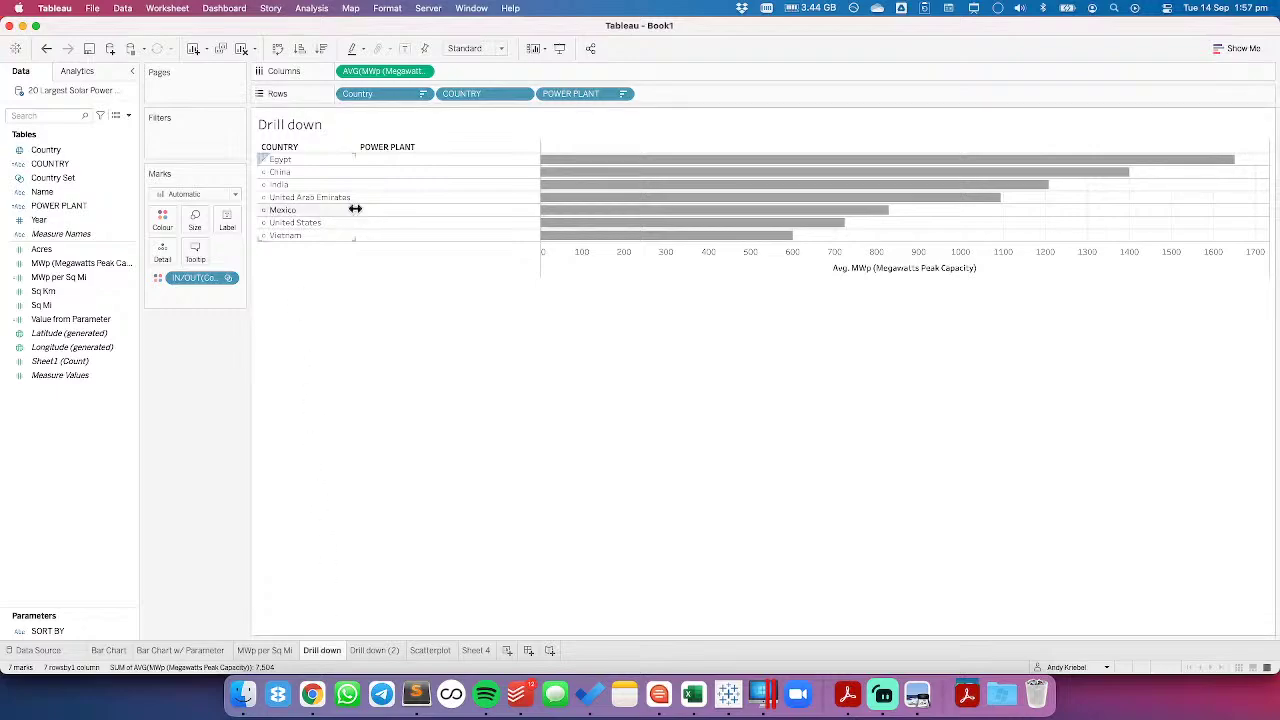
Explore the country drill-down by expanding India, China and Egypt in turn, ending with India's power plants expanded
click(386, 190)
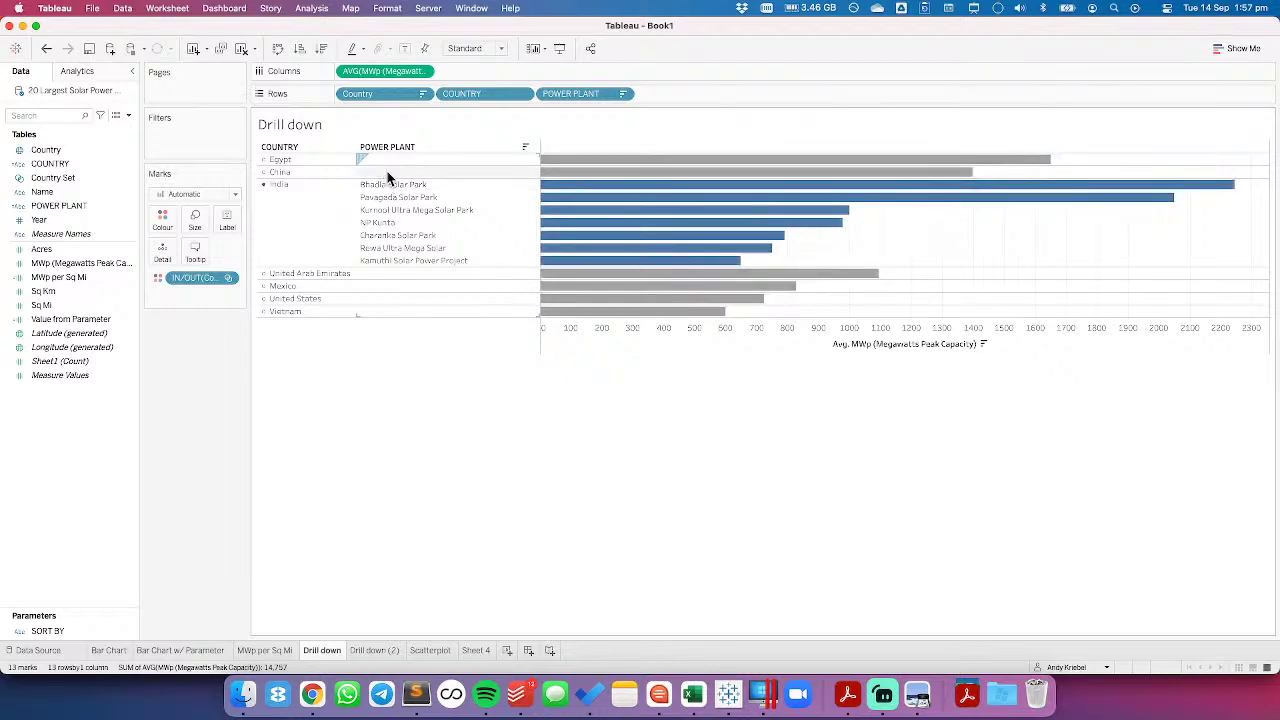
click(389, 173)
click(384, 159)
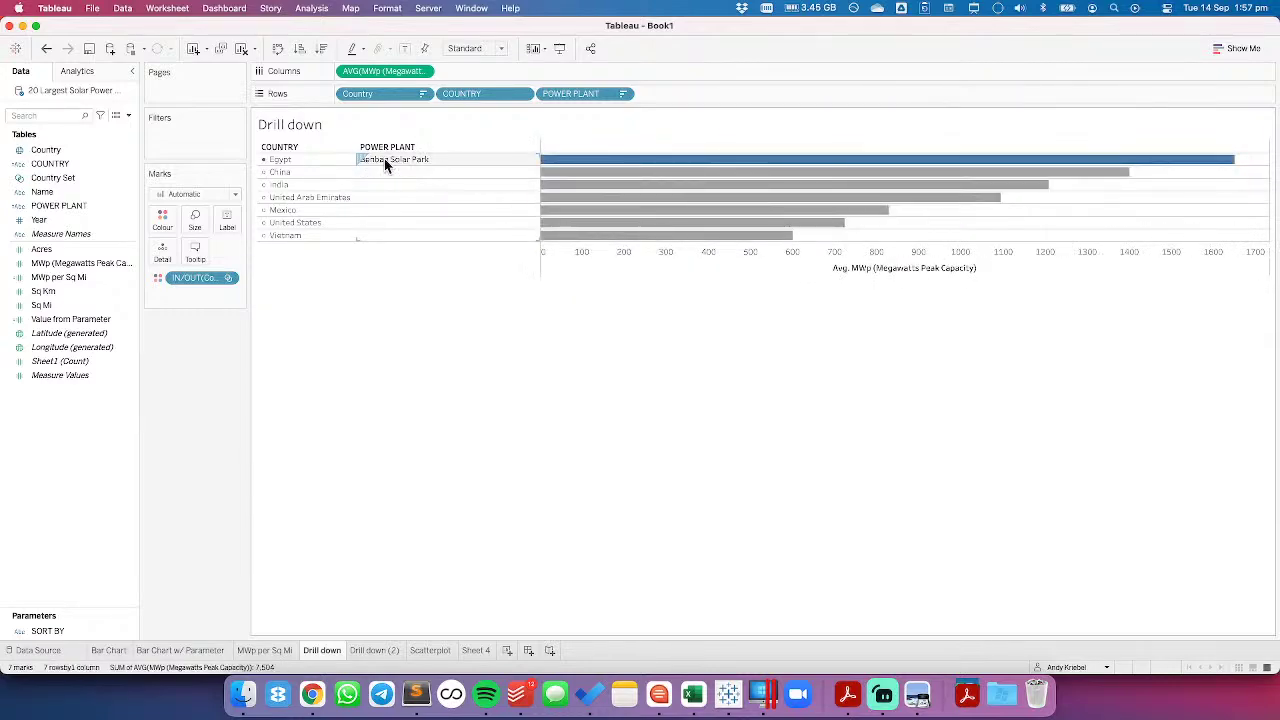
click(383, 171)
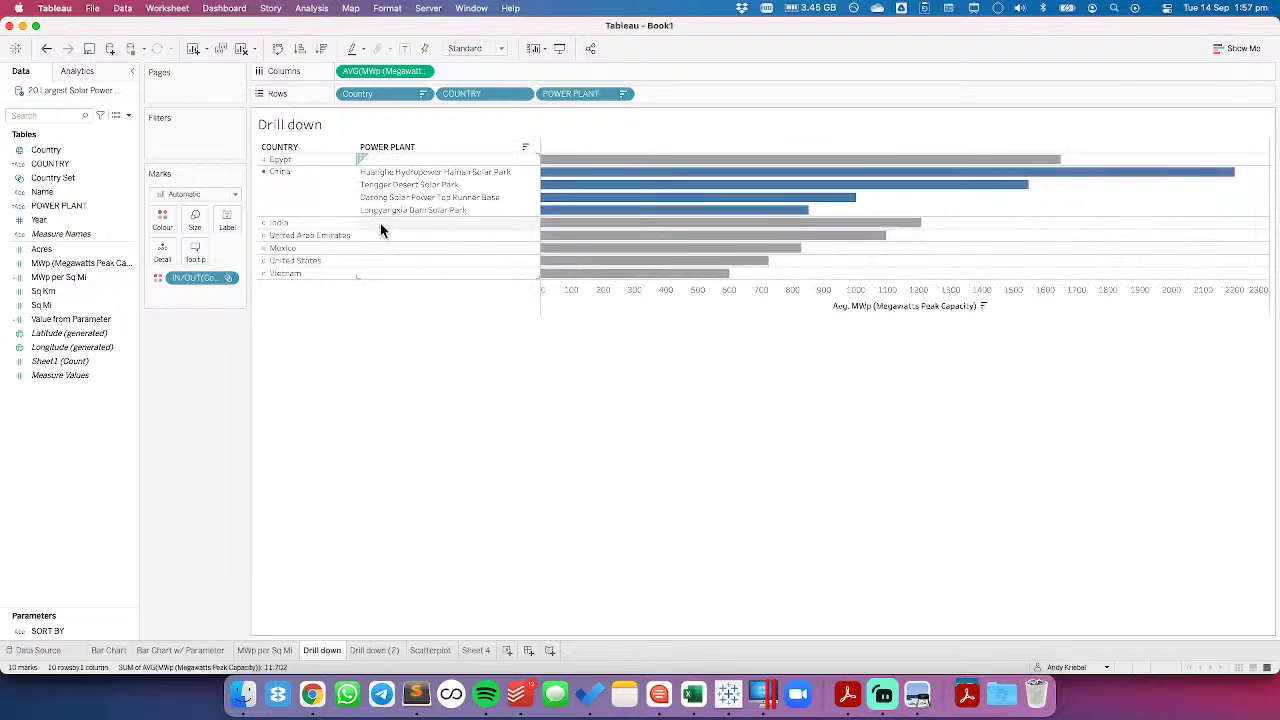
click(380, 223)
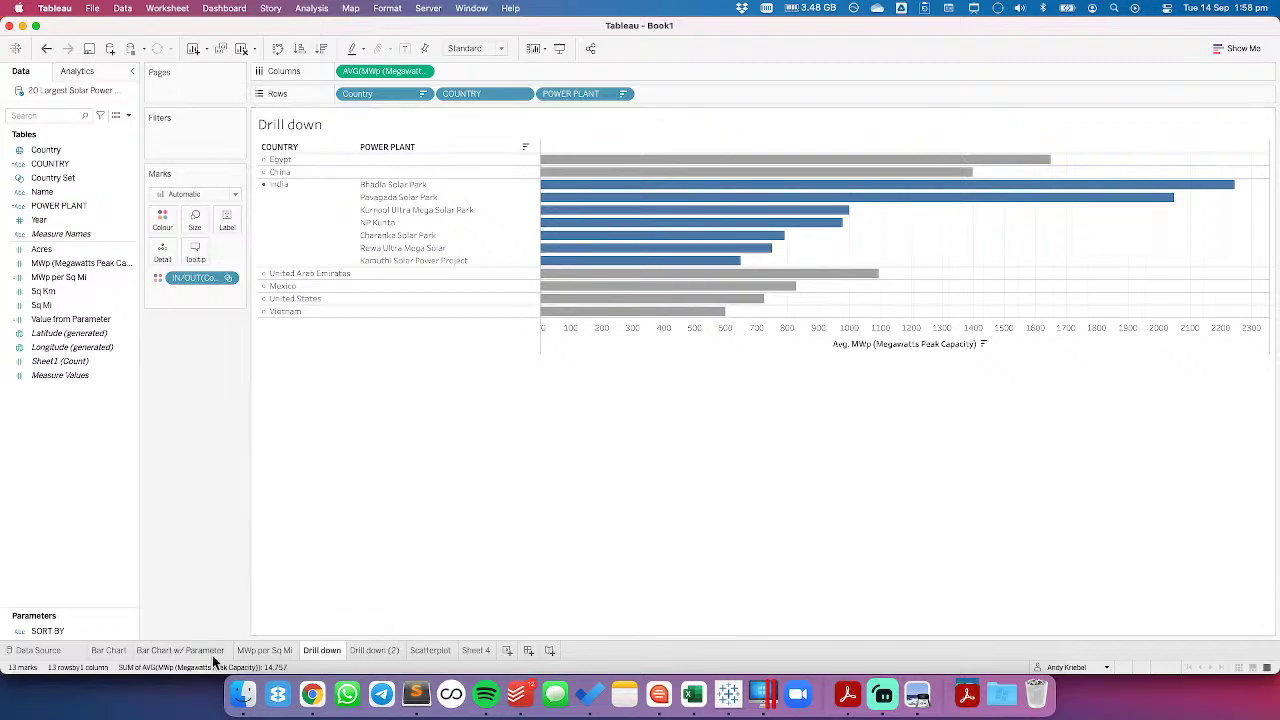
Add an average line across the entire table on the Bar Chart w/ Parameter sheet
click(265, 651)
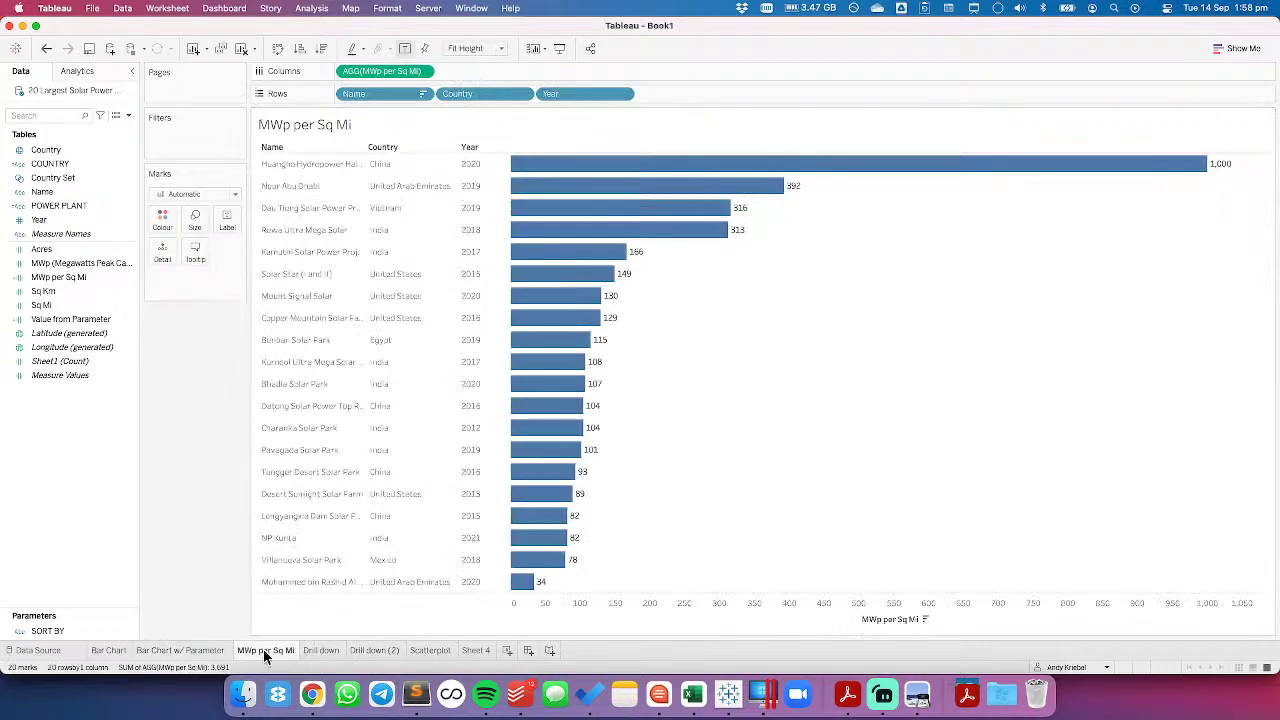
click(207, 652)
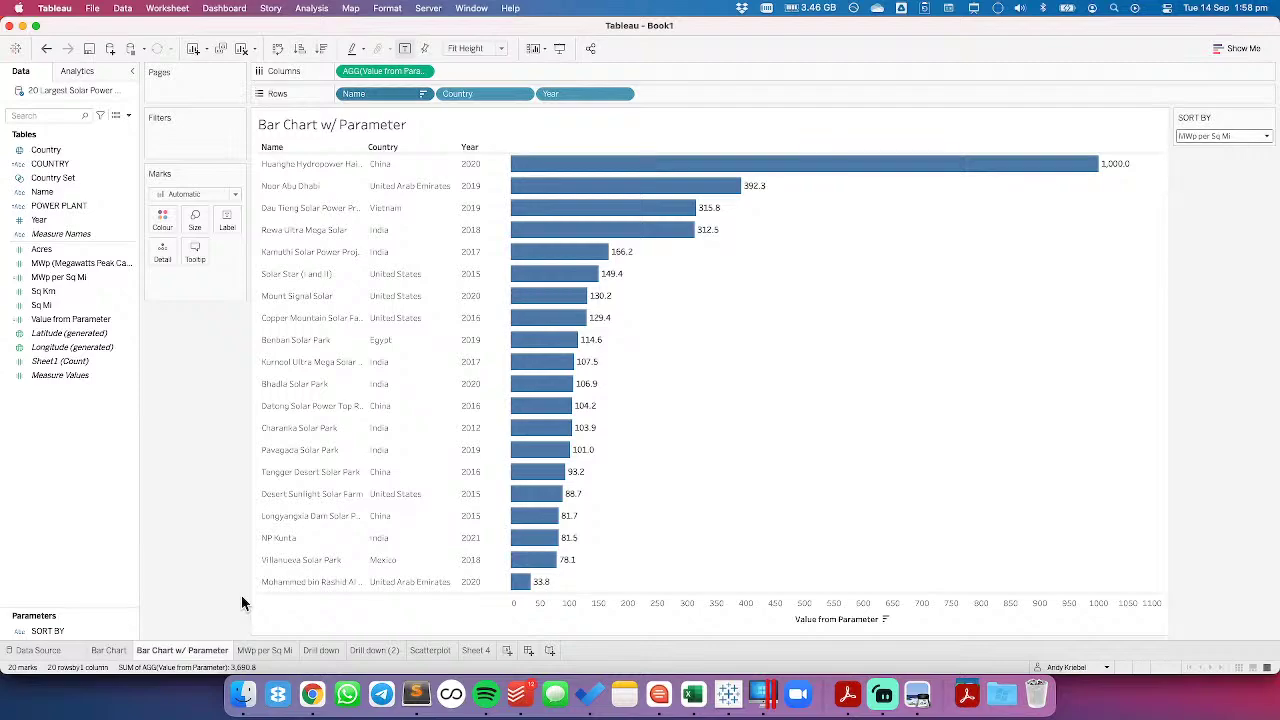
click(77, 73)
drag(55, 127, 385, 166)
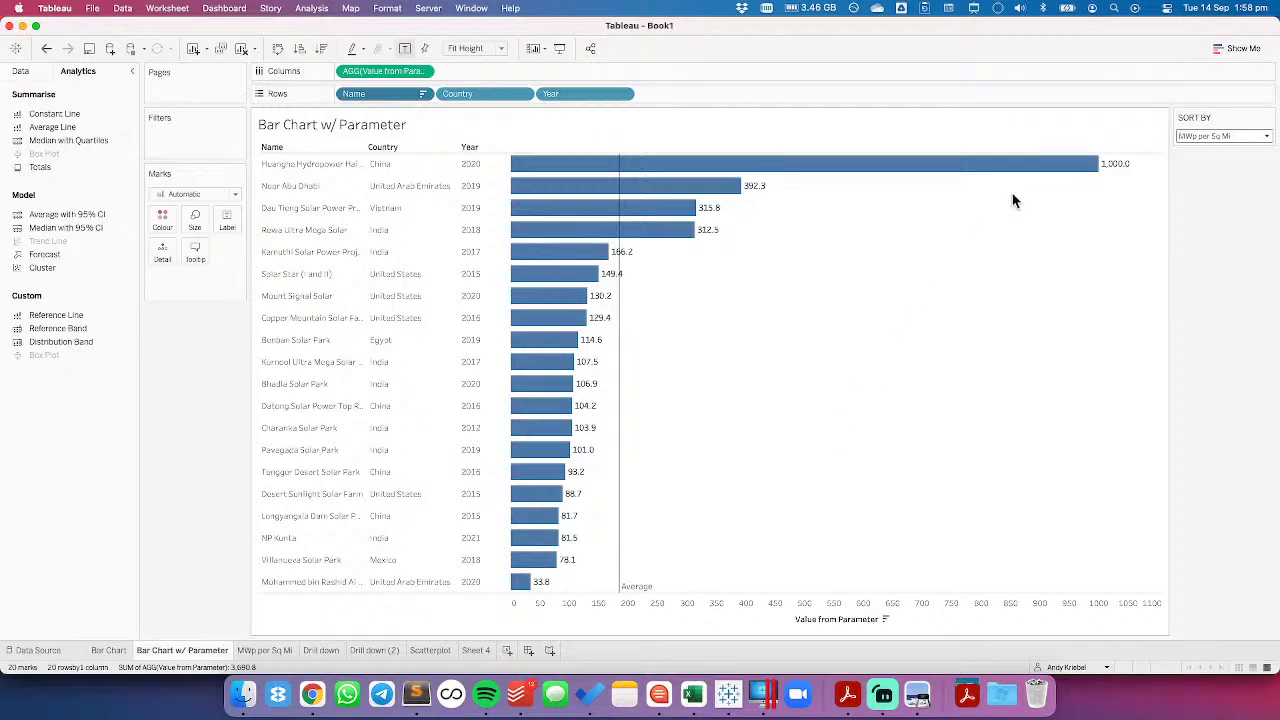
Check the average line by switching the SORT BY parameter to MWp and back to MWp per Sq Mi
click(1188, 136)
click(1190, 153)
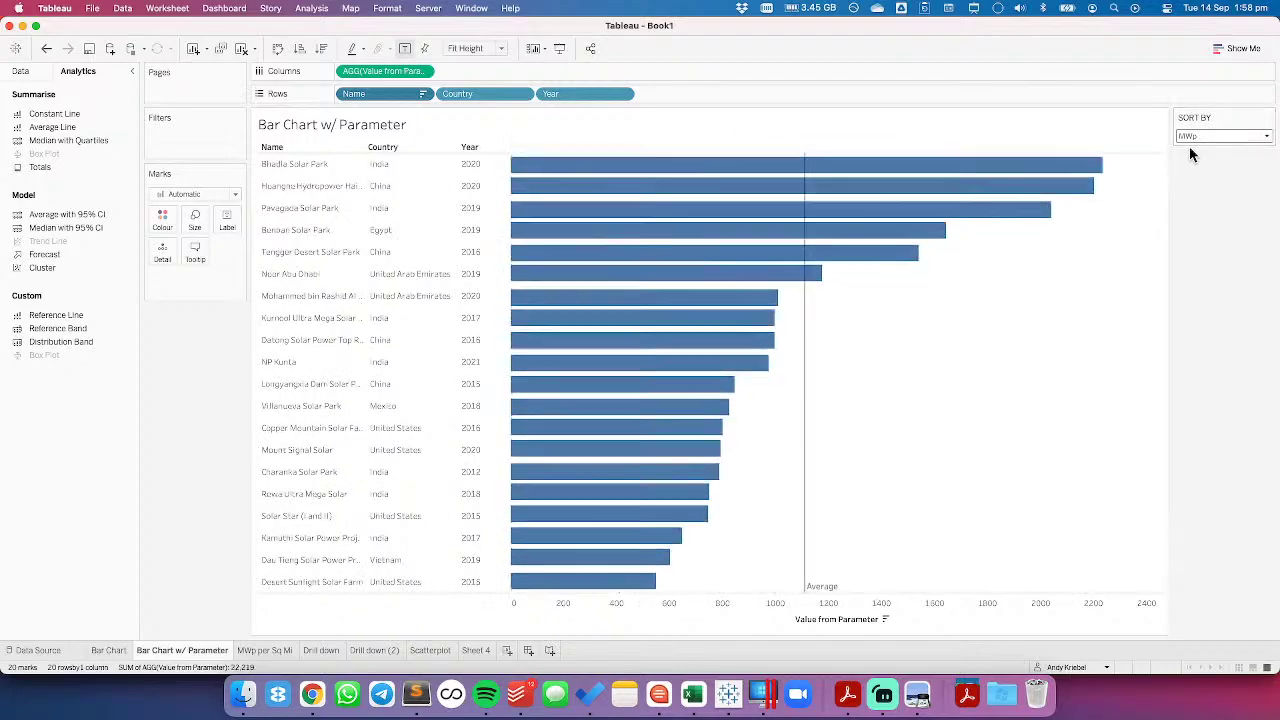
click(1188, 136)
click(1192, 171)
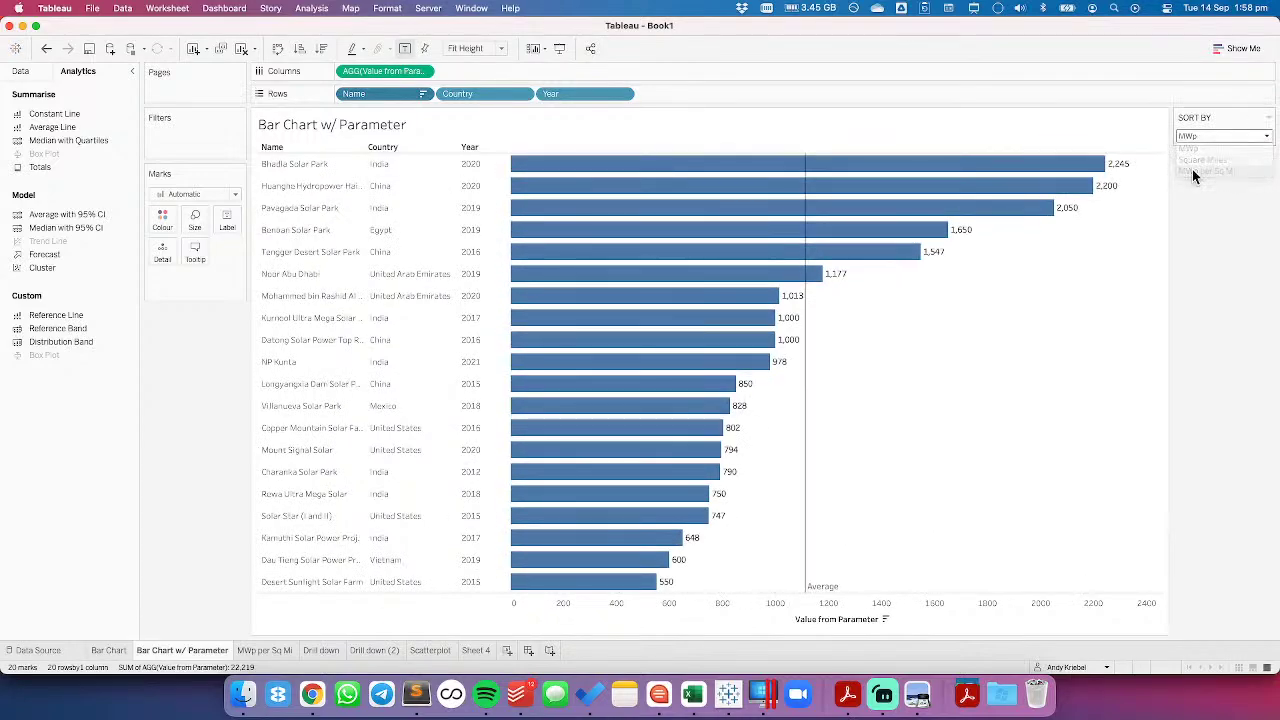
Create a calculated field named Above Avg with the formula [Value from Parameter] > WINDOW_AVG([Value from Parameter])
click(22, 72)
right_click(62, 452)
click(100, 459)
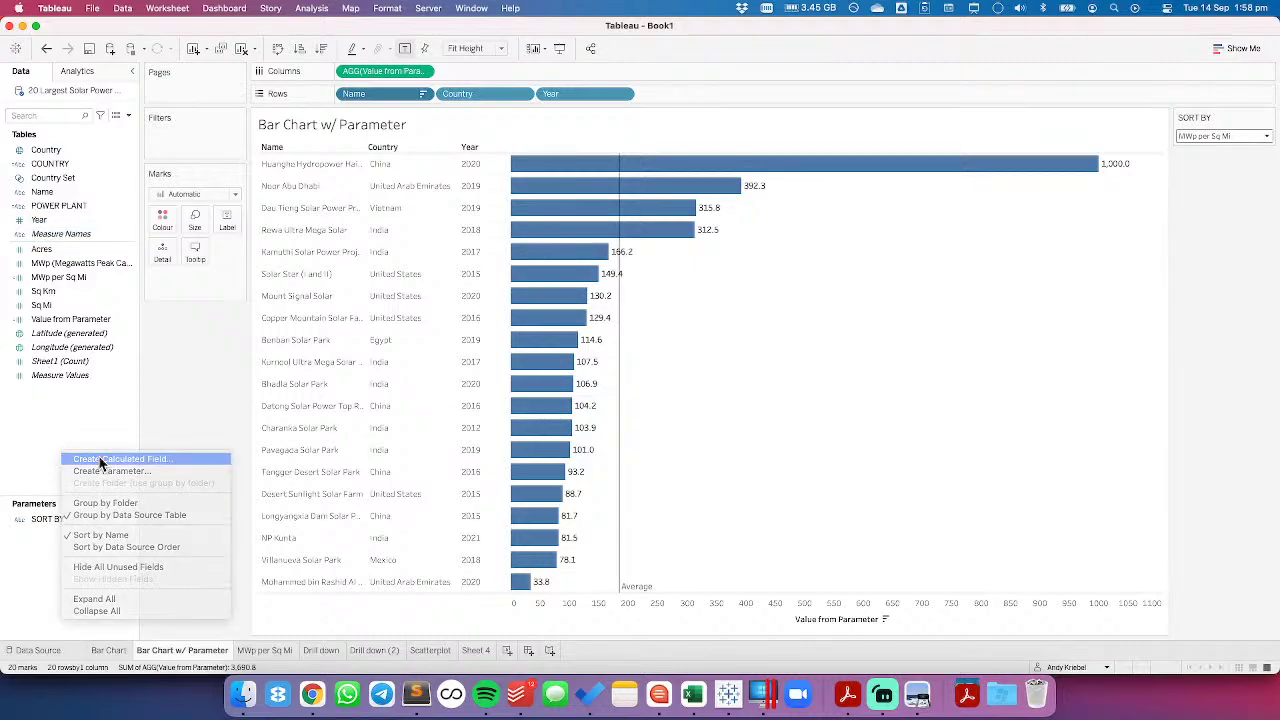
text(Above Avg)
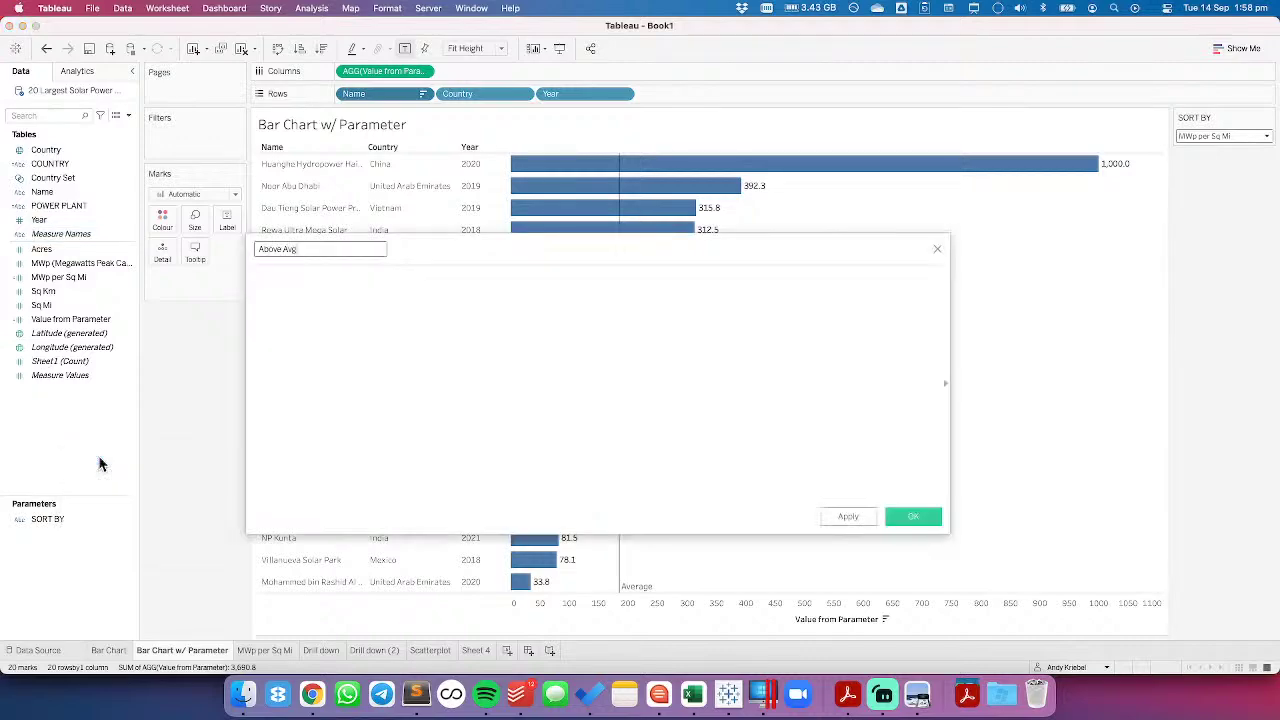
key(Tab)
drag(384, 70, 362, 343)
text(> )
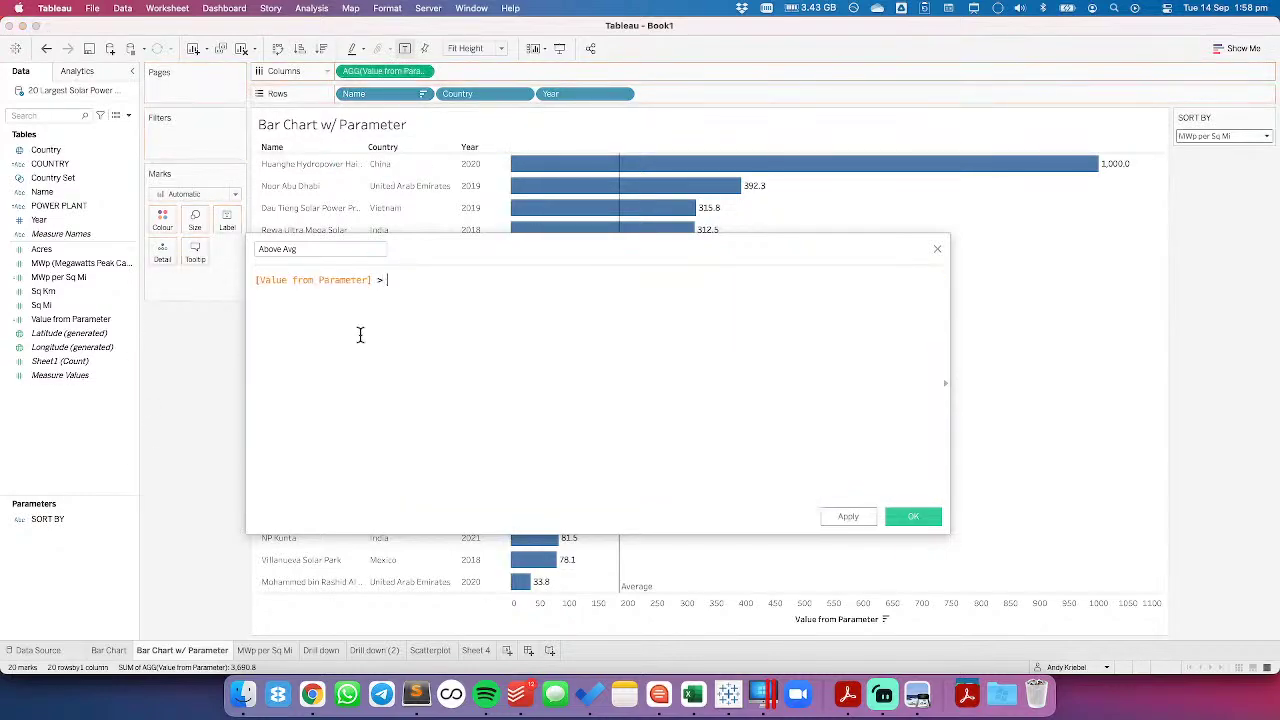
text(wind)
key(Return)
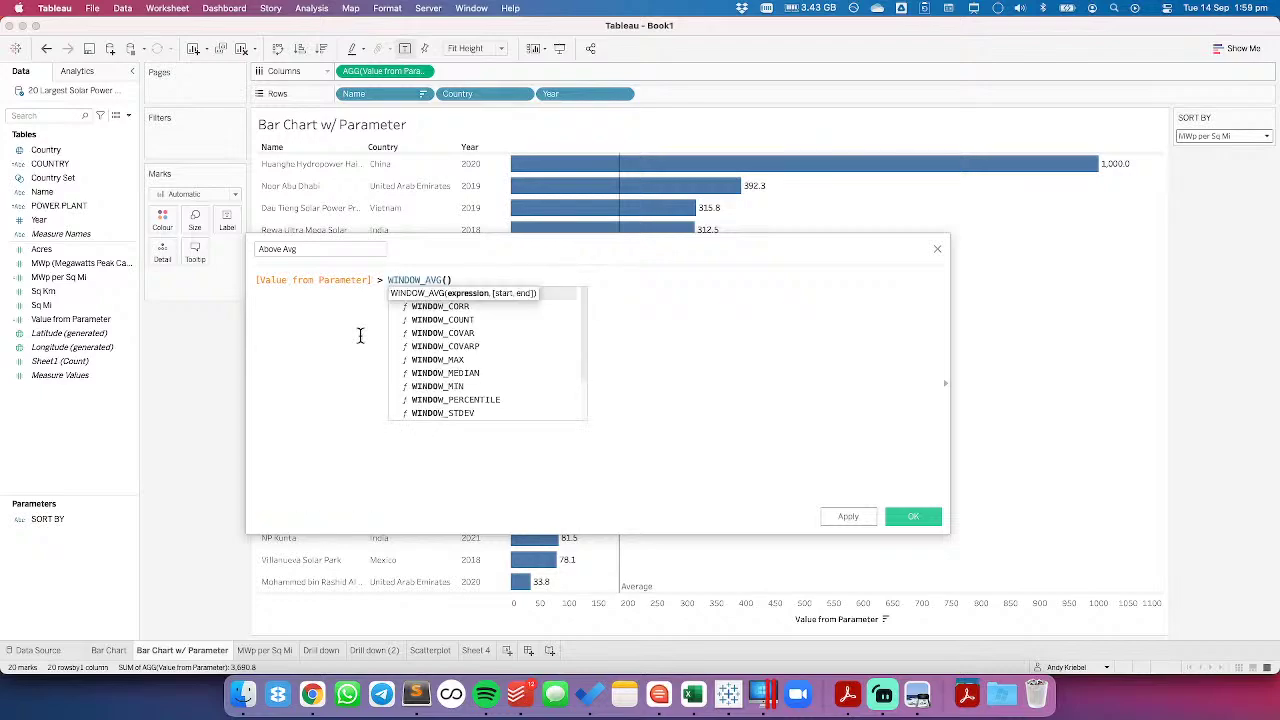
drag(384, 70, 448, 298)
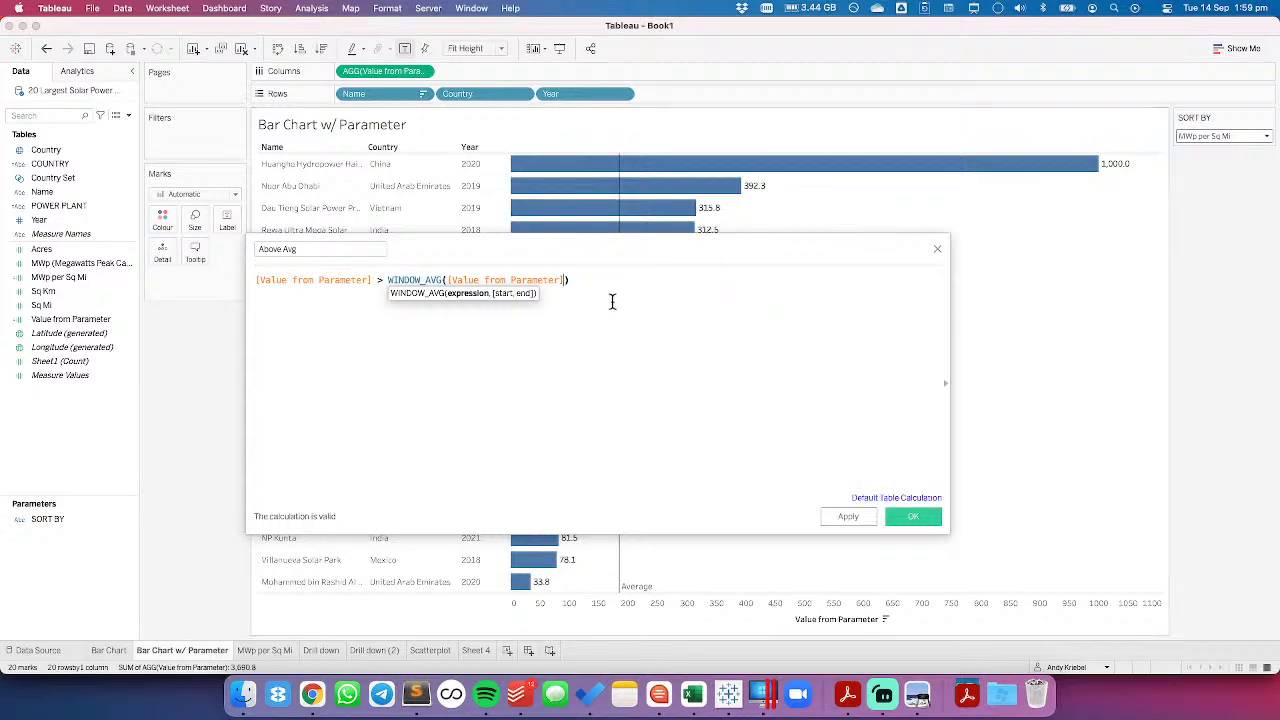
click(911, 515)
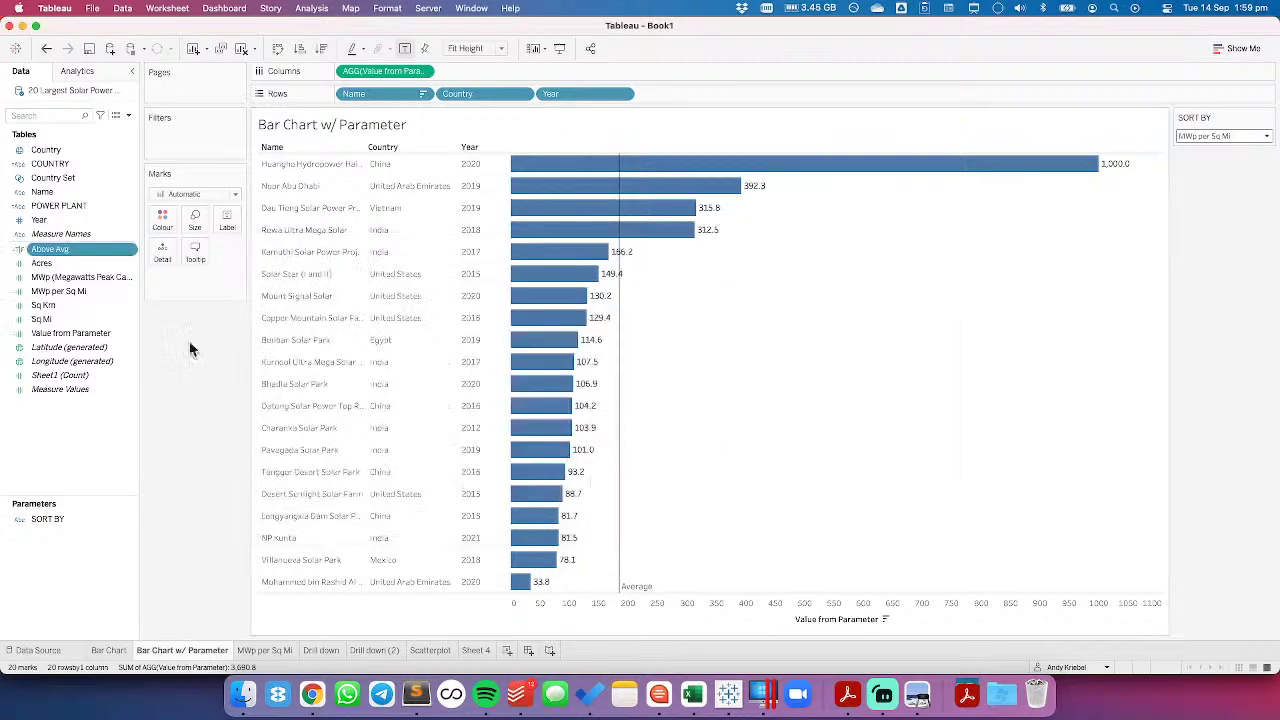
Colour the bars by the Above Avg field and check its Compute Using setting without changing it
drag(58, 248, 162, 220)
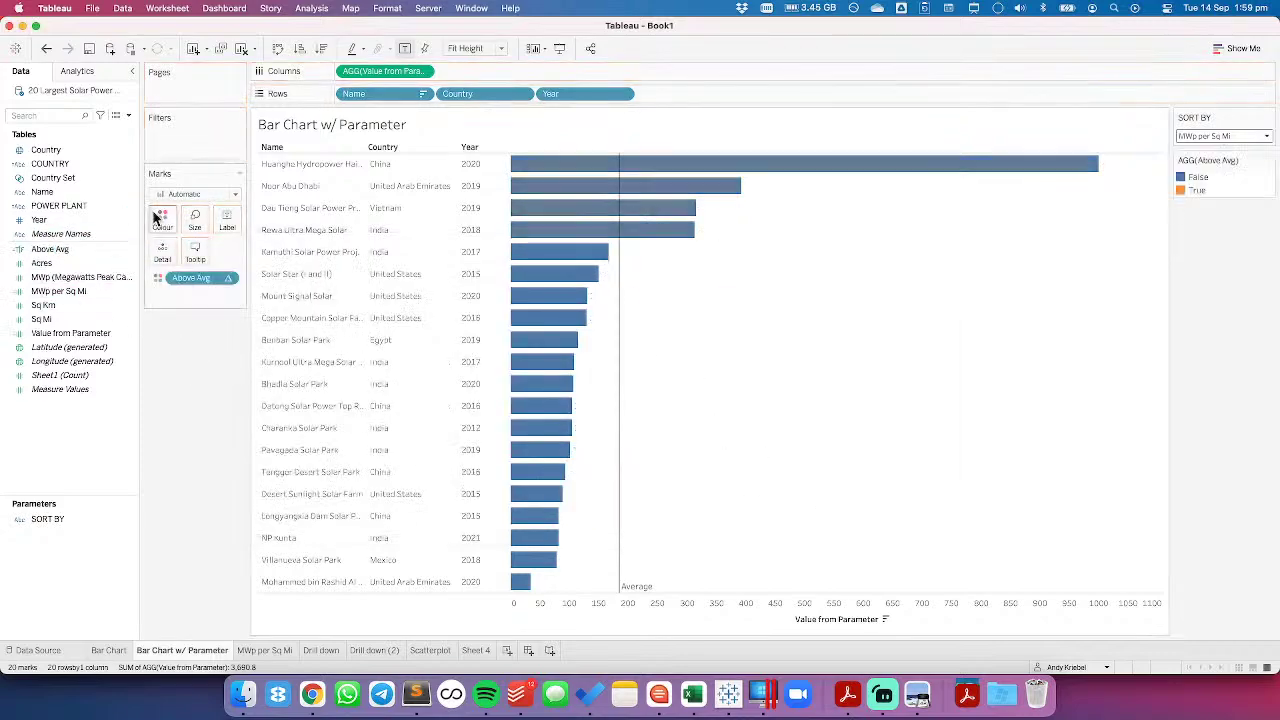
click(220, 279)
mouse_move(280, 410)
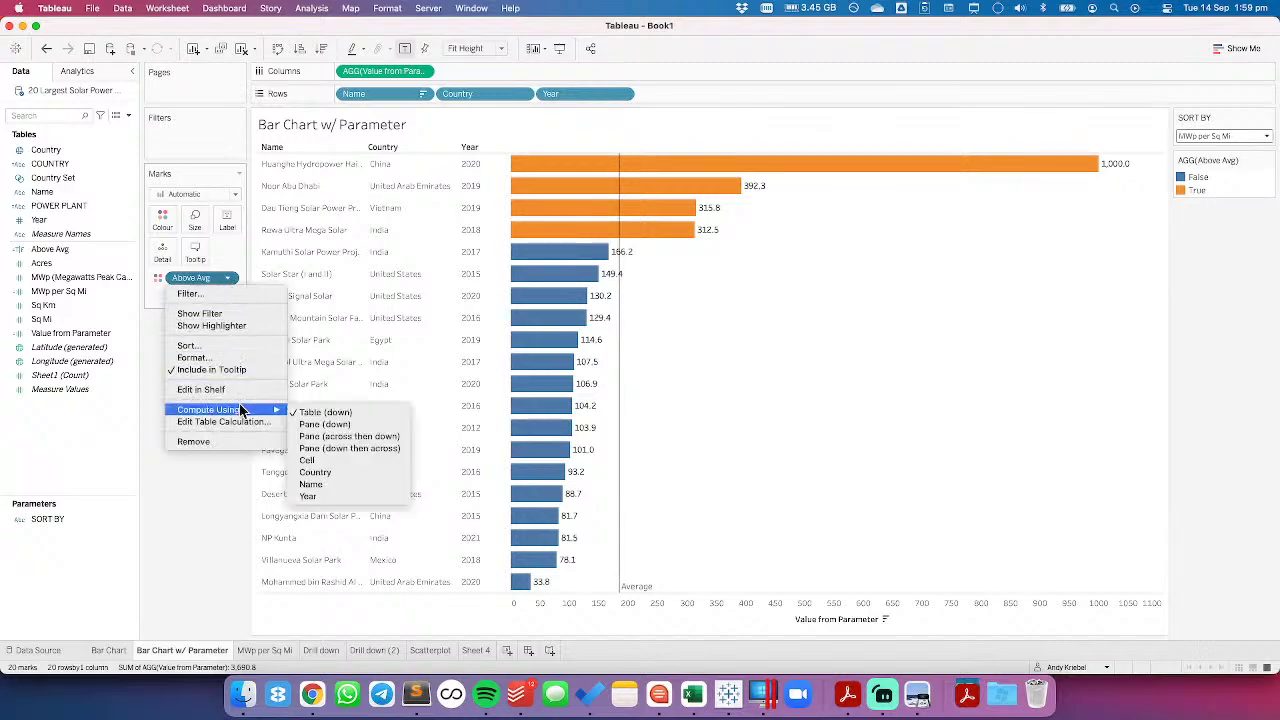
click(722, 406)
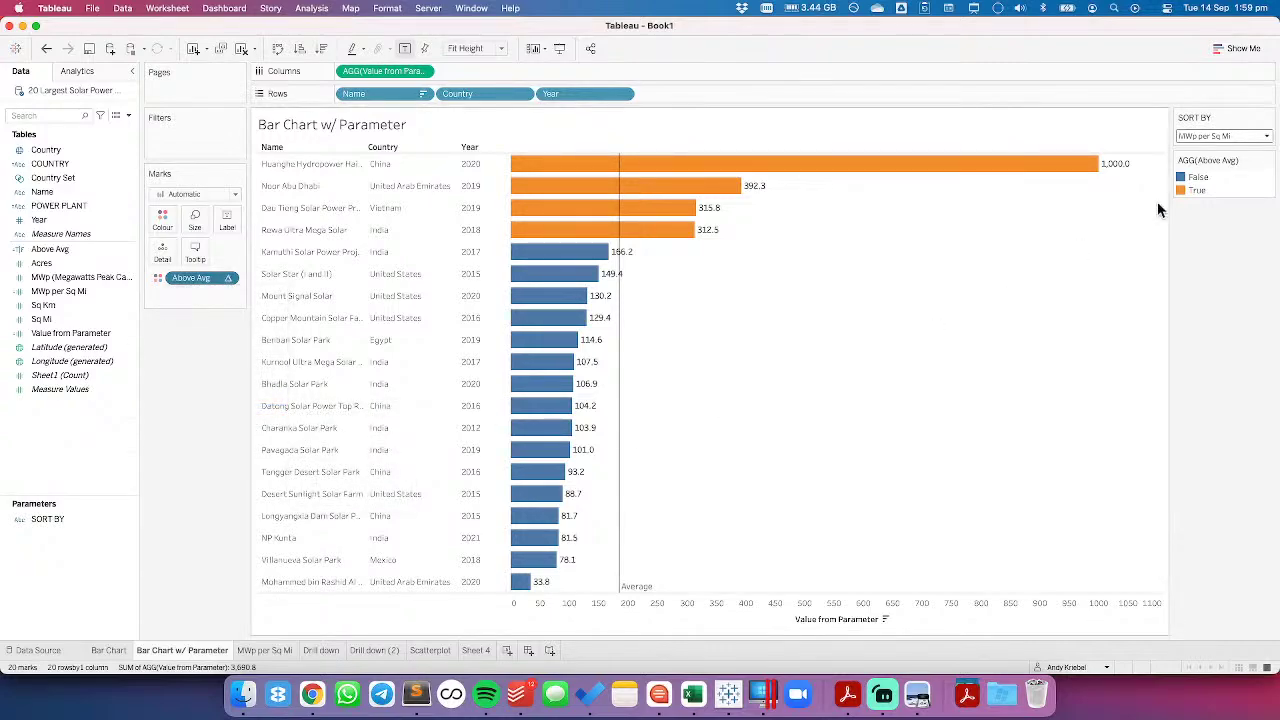
Recolour Above Avg with the Watch Me Viz palette, using light blue for False and the darkest blue for True
double_click(1230, 190)
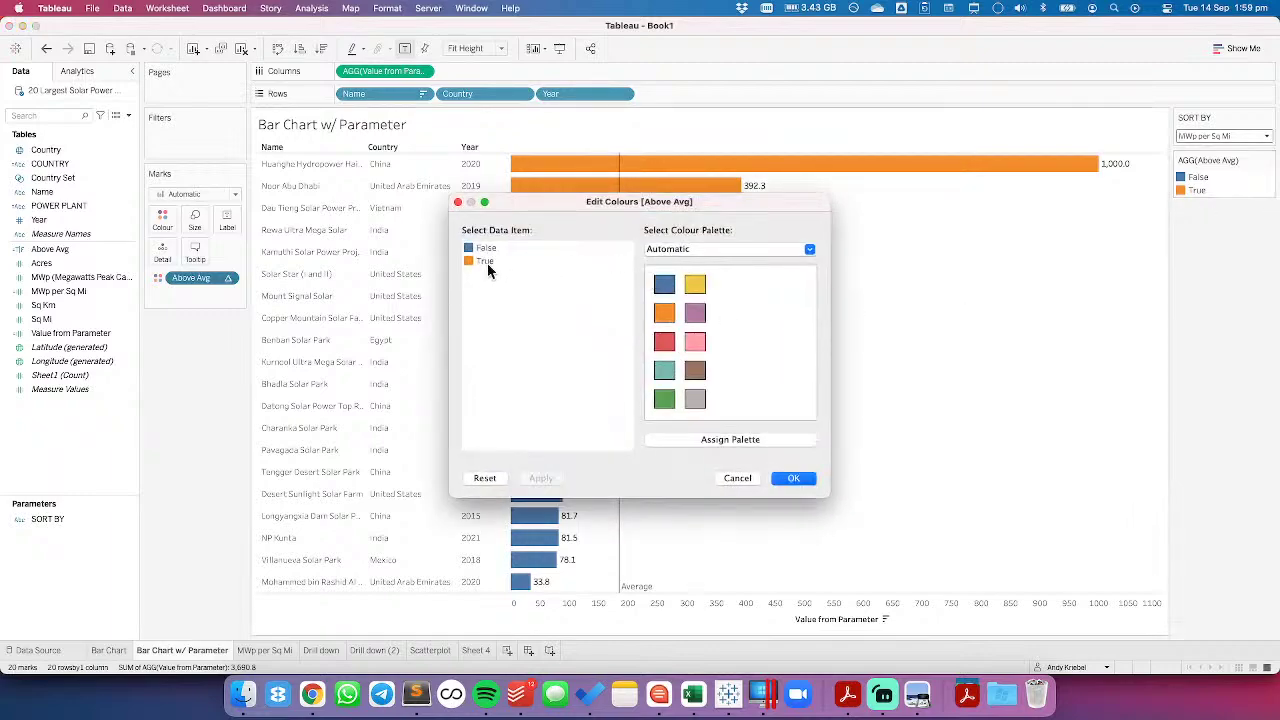
click(697, 251)
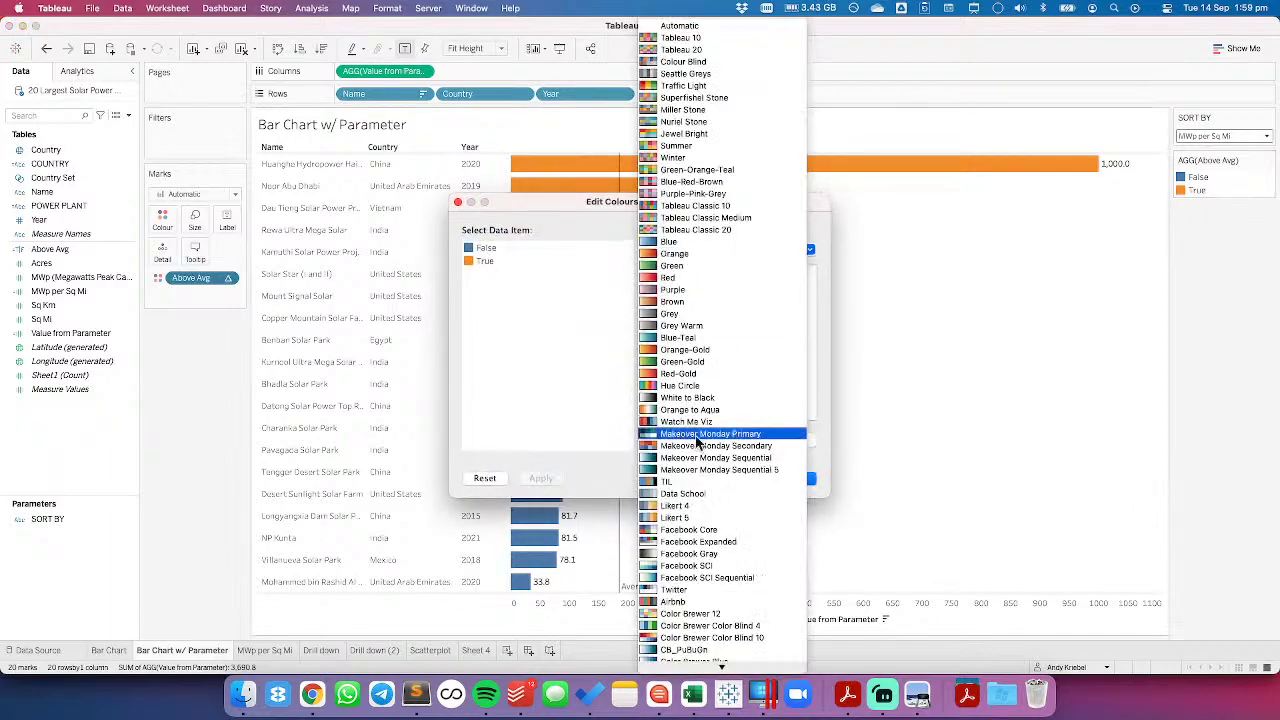
click(670, 421)
click(483, 261)
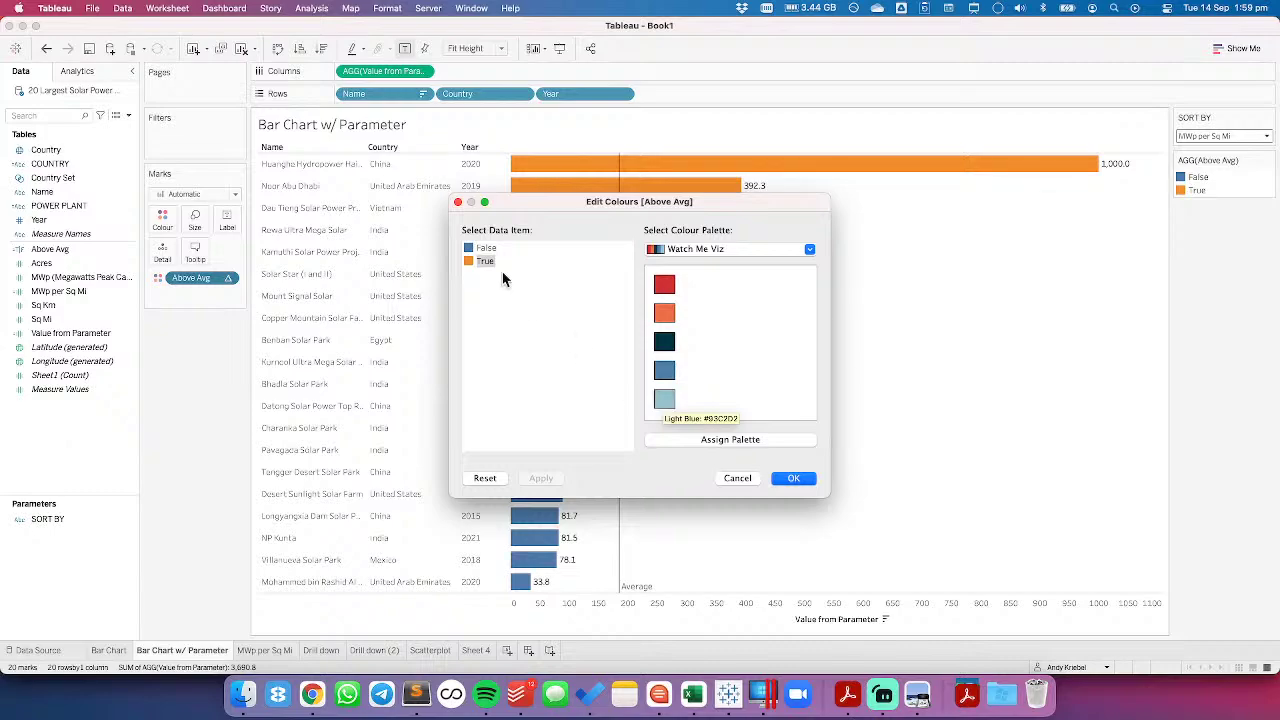
click(485, 250)
click(664, 399)
click(486, 261)
click(664, 341)
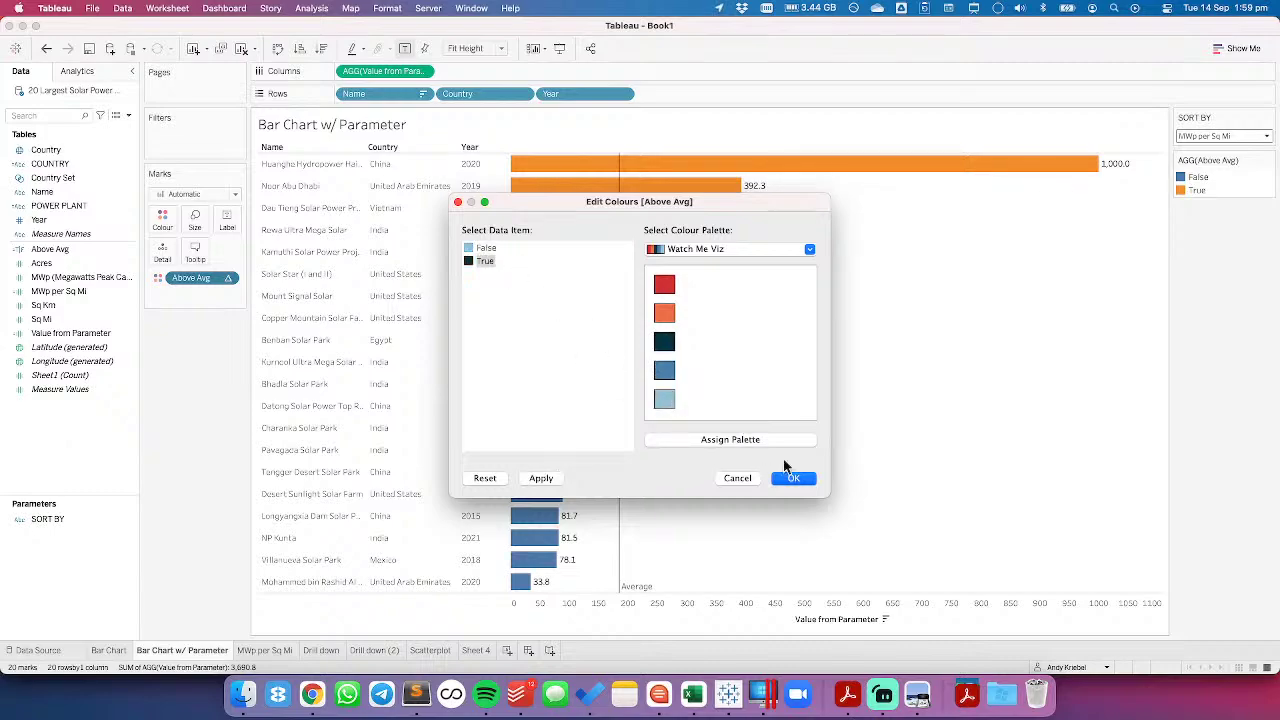
click(793, 478)
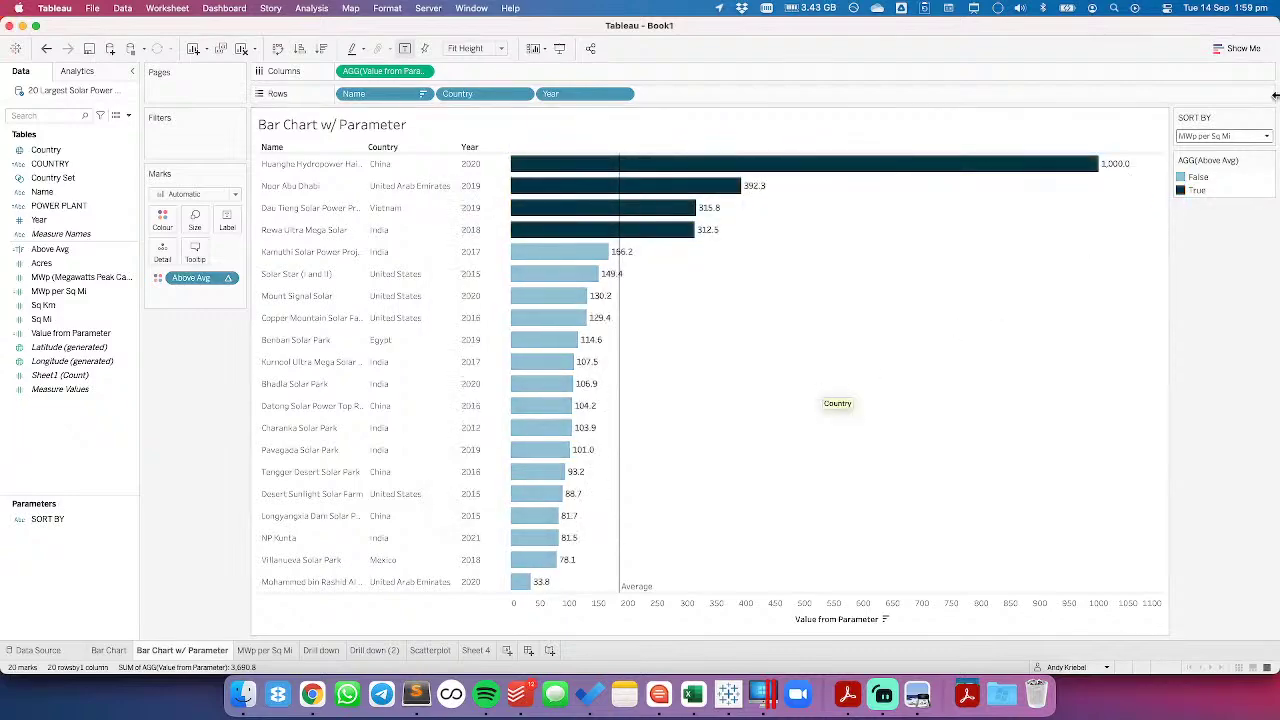
Test the bar colouring by setting the SORT BY parameter to Square Miles and finally to MWp
click(1218, 136)
click(1205, 160)
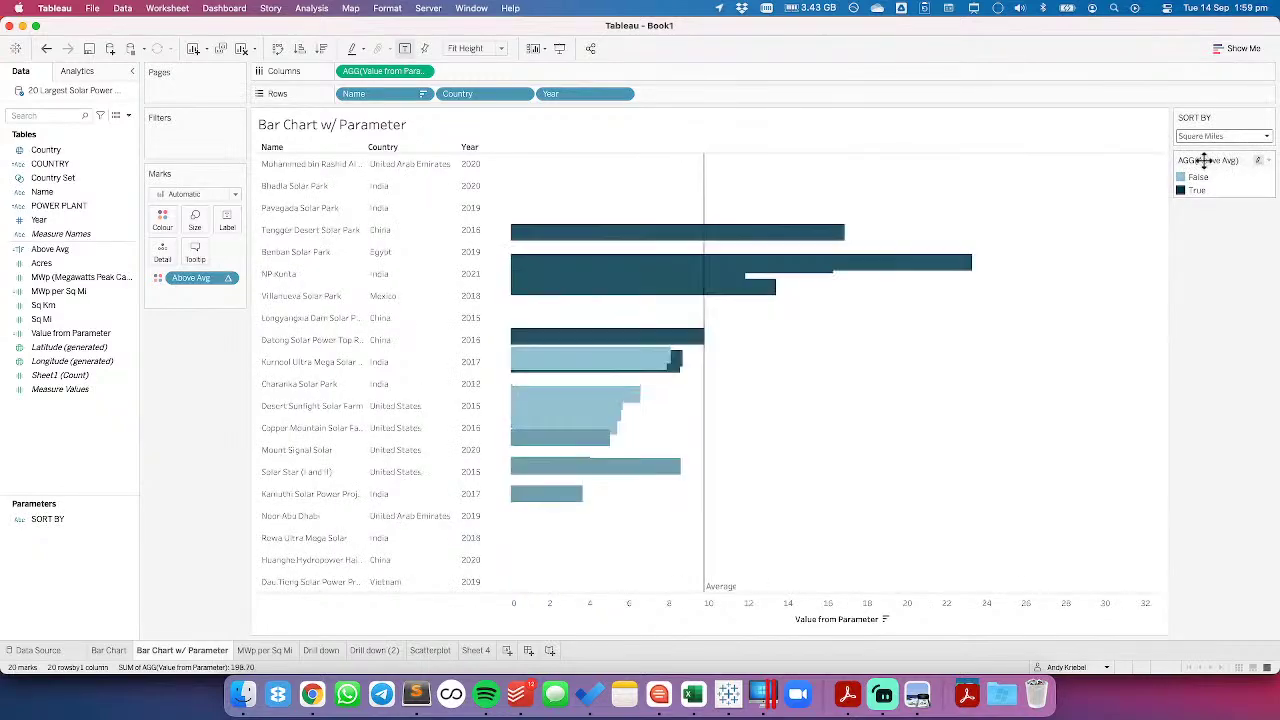
click(1214, 136)
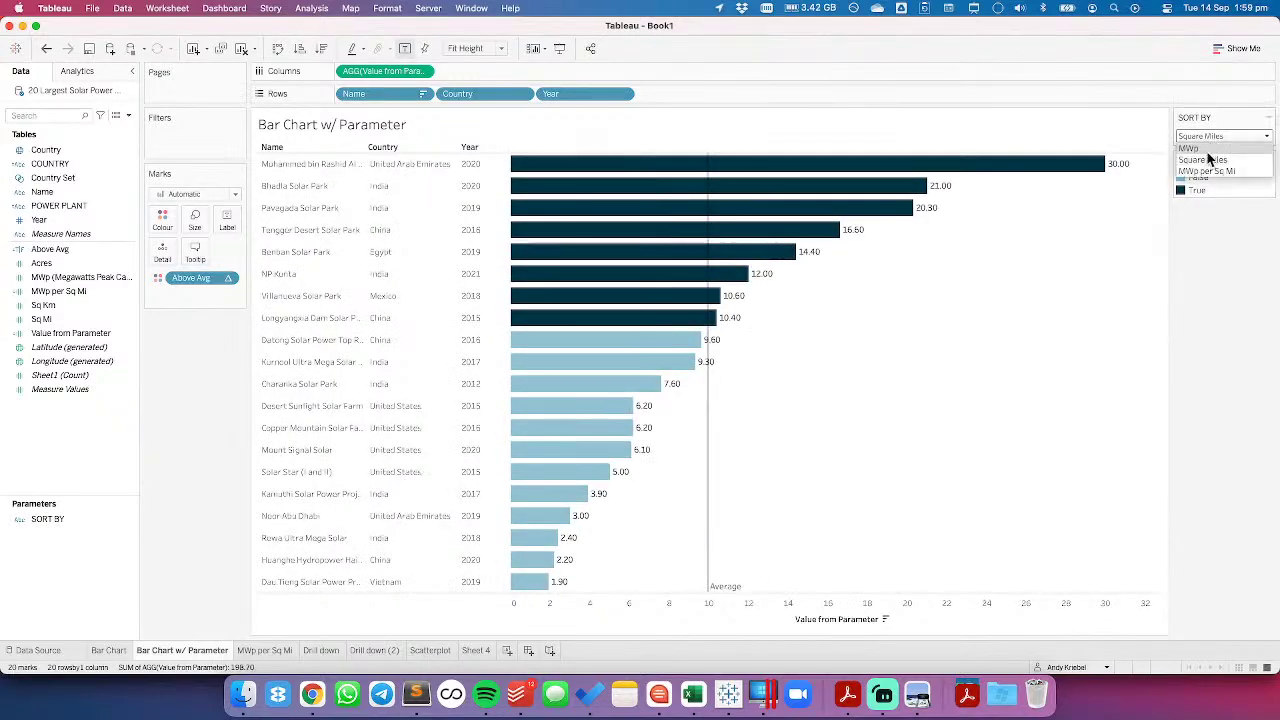
click(1205, 150)
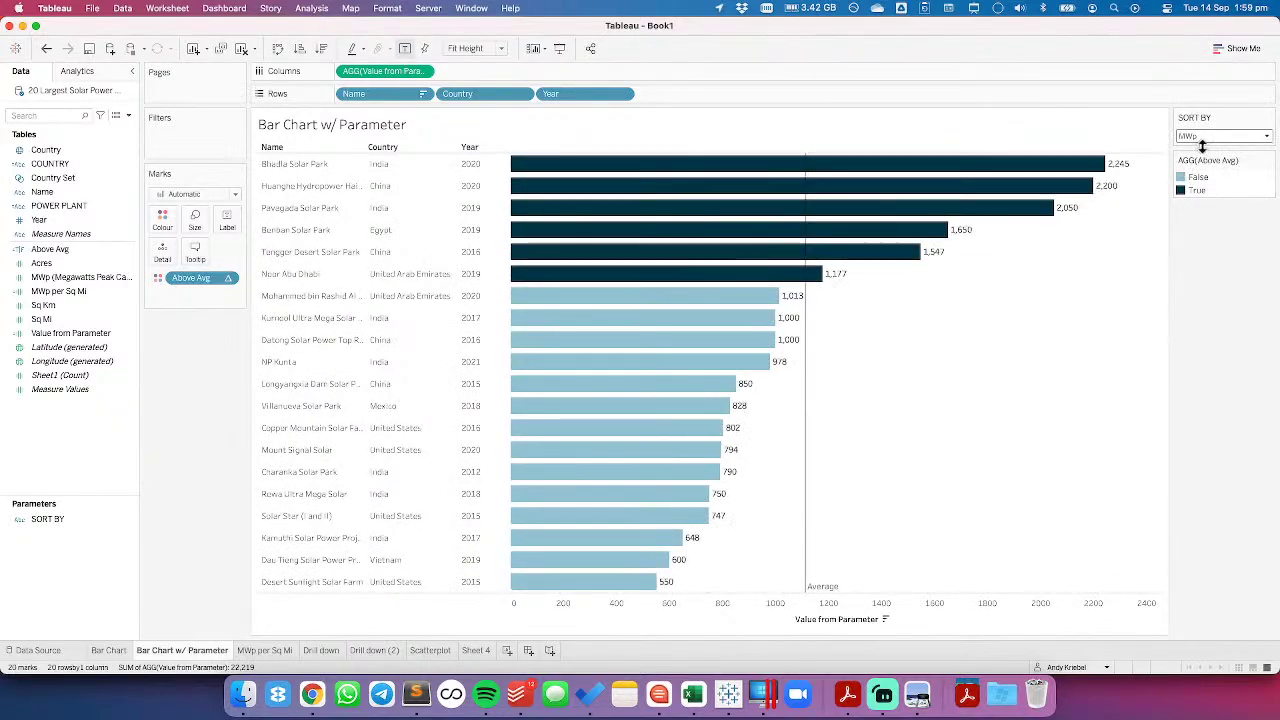
Give the average reference line the custom label "Average of Top 20"
right_click(806, 490)
click(846, 490)
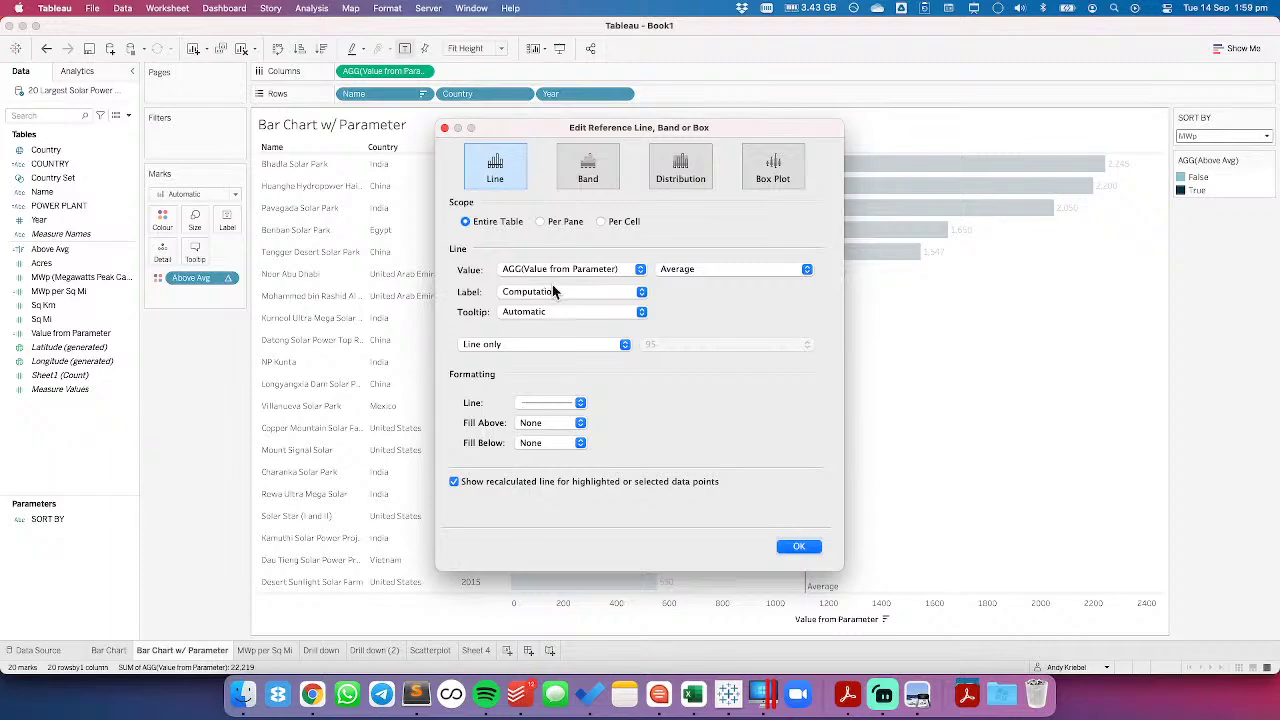
click(553, 294)
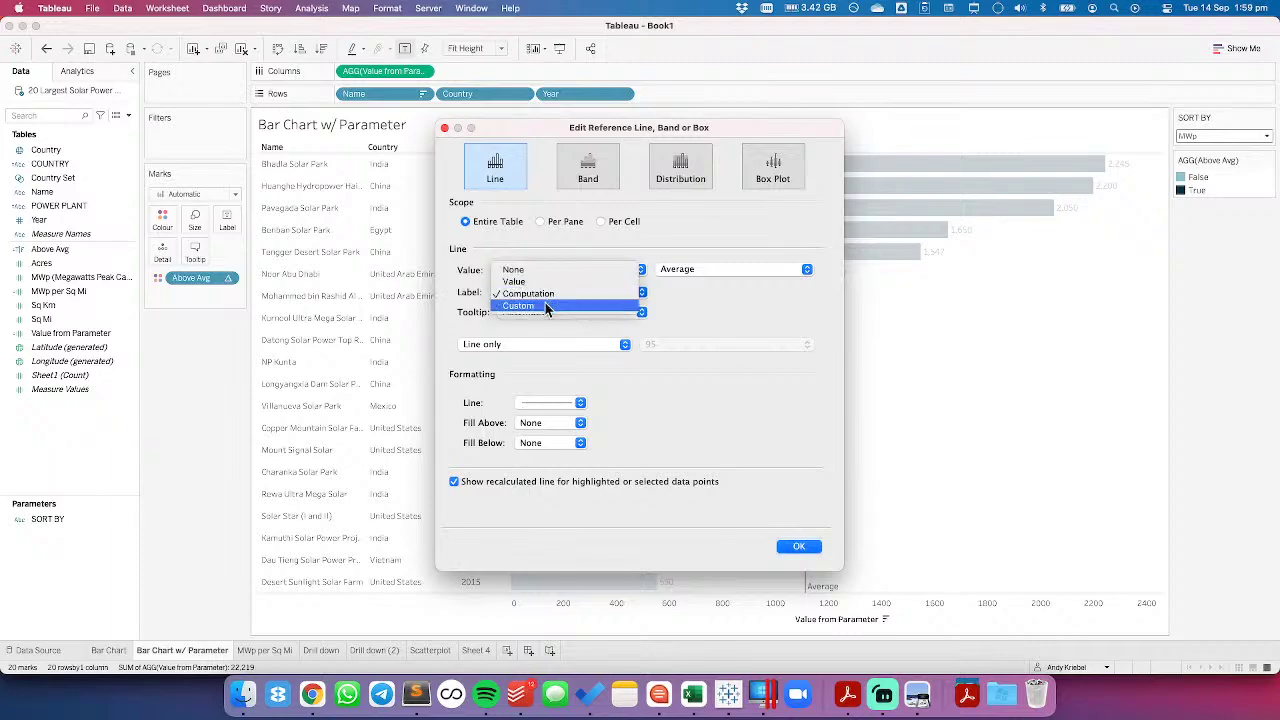
click(583, 306)
click(668, 292)
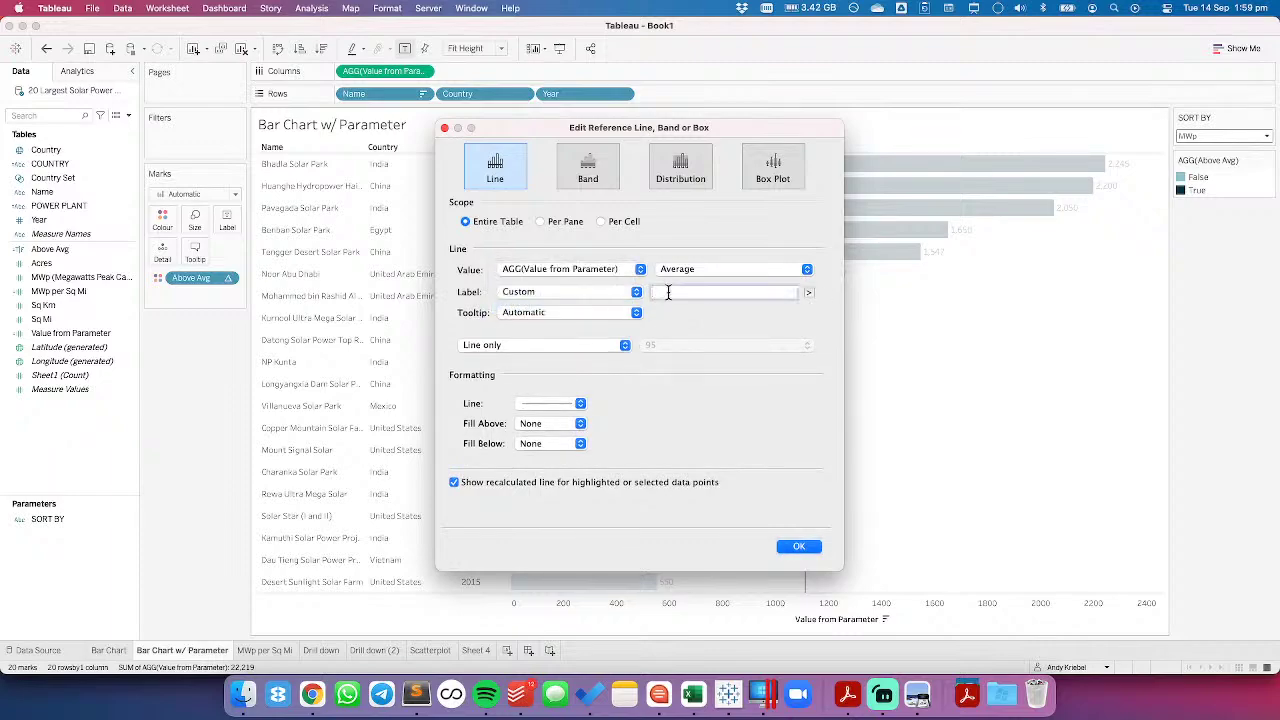
text(A)
key(BackSpace)
text(Top 20 Averagse)
triple_click(668, 292)
text(Average of Top 20)
Make the average reference line dashed and black
click(550, 404)
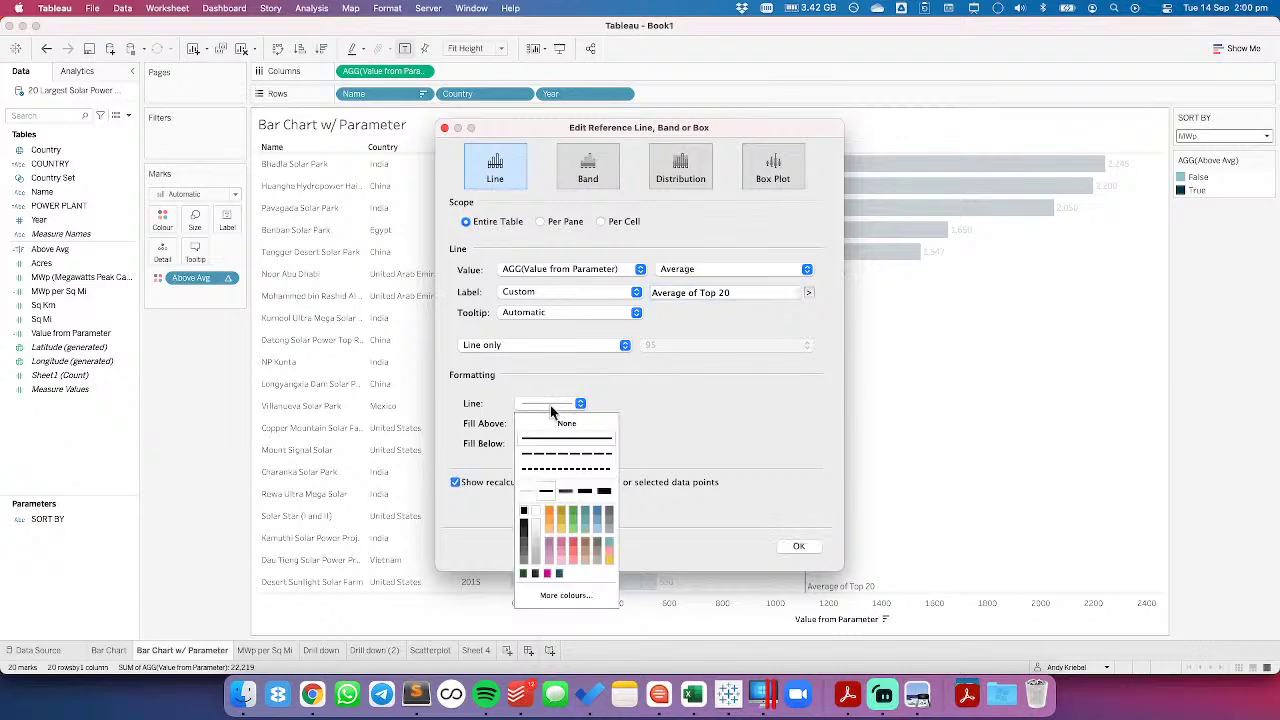
click(551, 455)
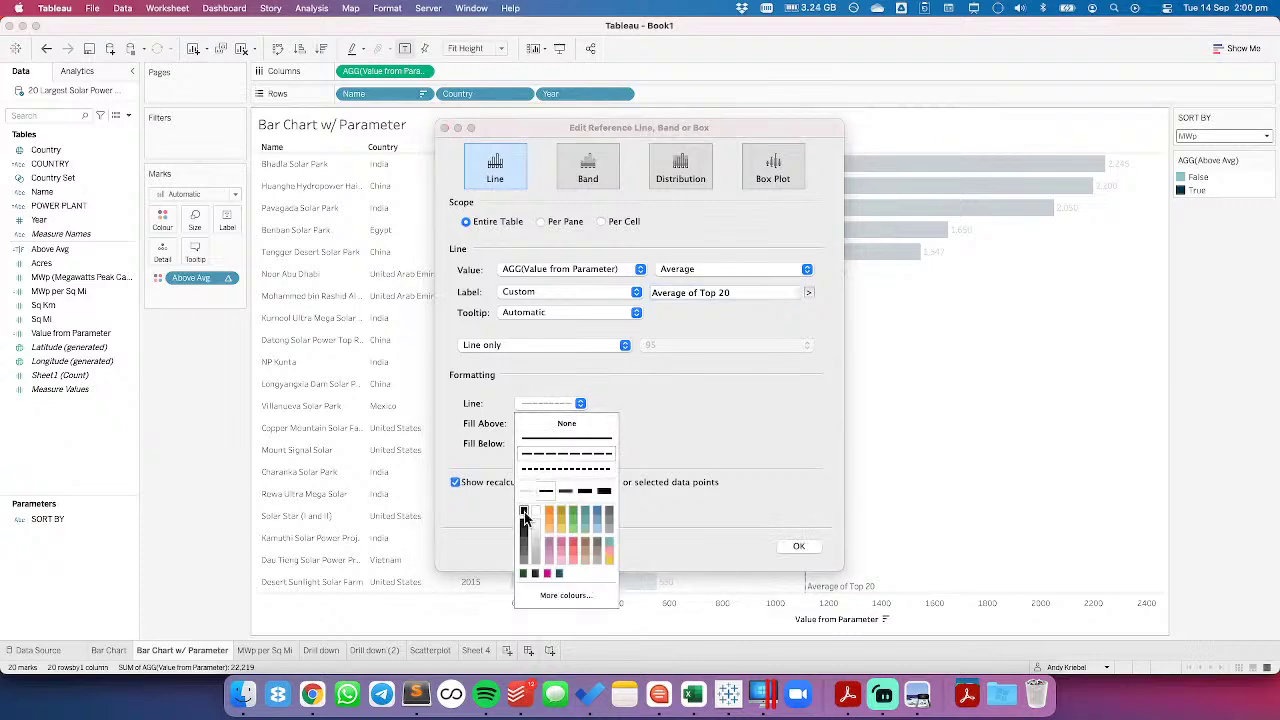
click(699, 292)
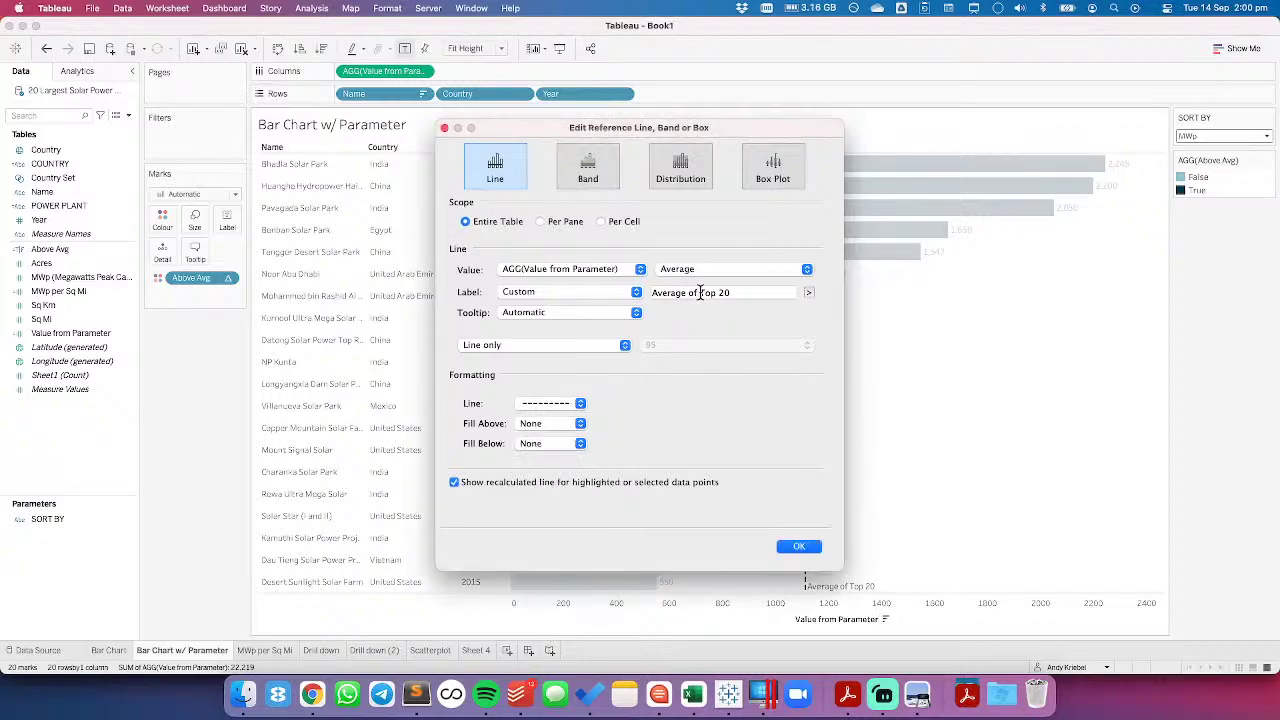
Replace the line's label with "TOP 20 AVERAGE" and turn off the recalculated line for highlighted or selected data points
drag(751, 292, 566, 292)
text(TOP 20 AVERAGE)
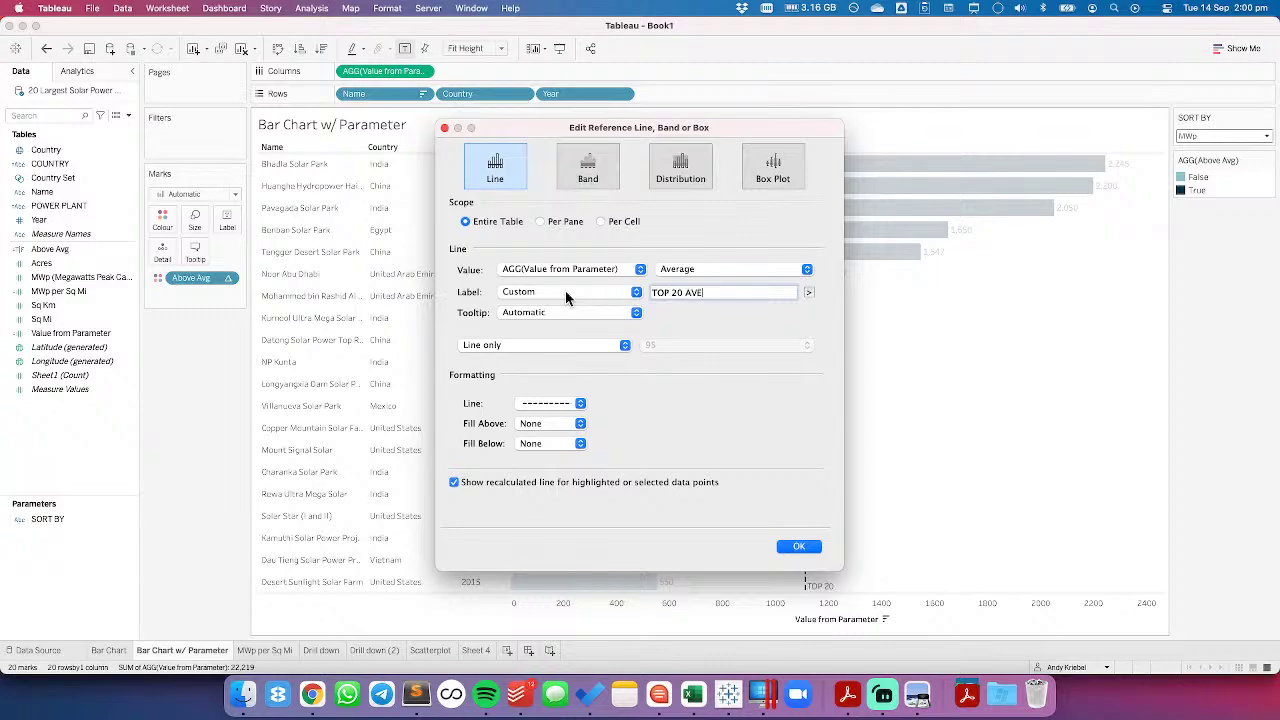
click(603, 484)
click(799, 546)
Extend the average line's label with a "|" separator followed by the line's value
mouse_move(808, 490)
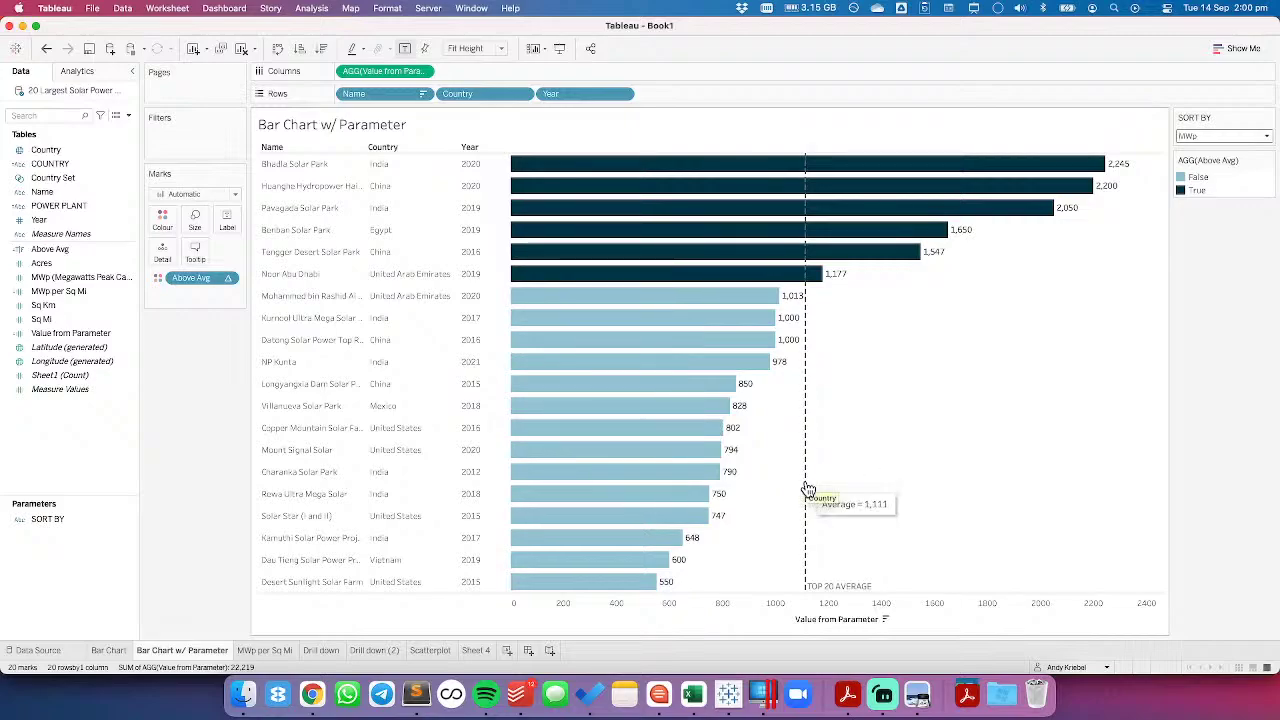
click(808, 490)
click(866, 481)
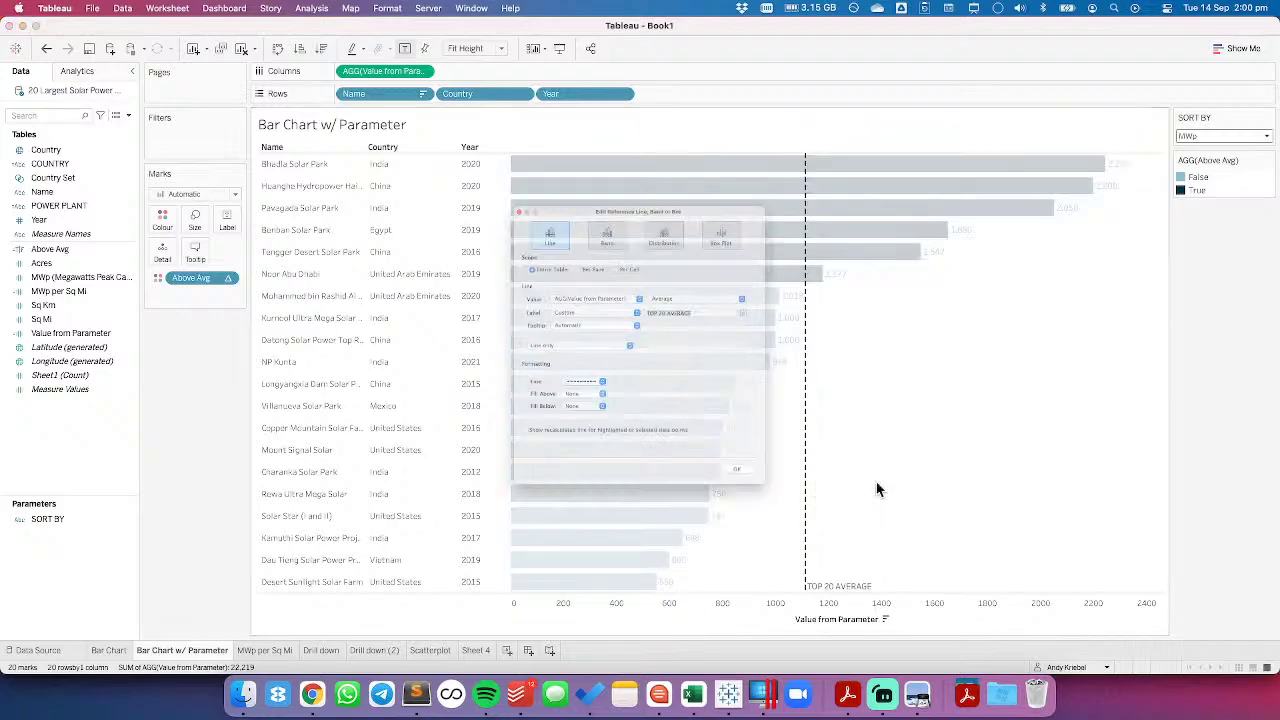
click(748, 293)
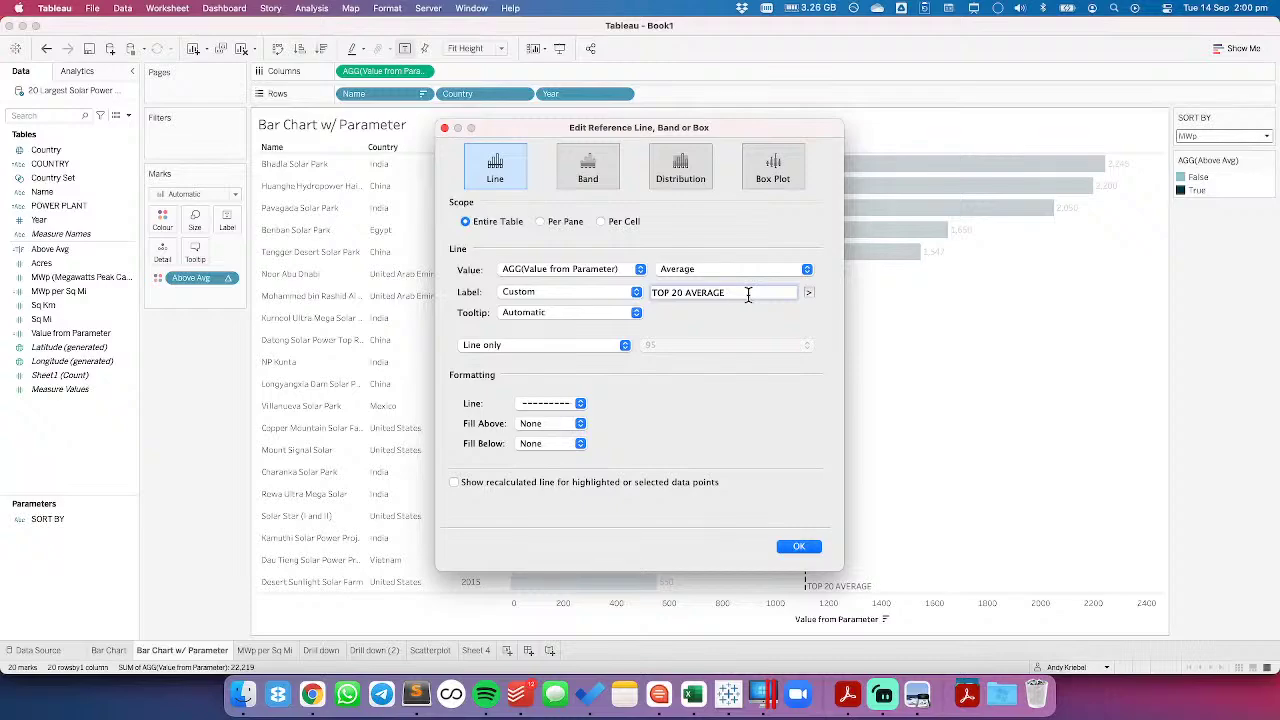
text(|)
click(809, 292)
click(827, 343)
click(798, 547)
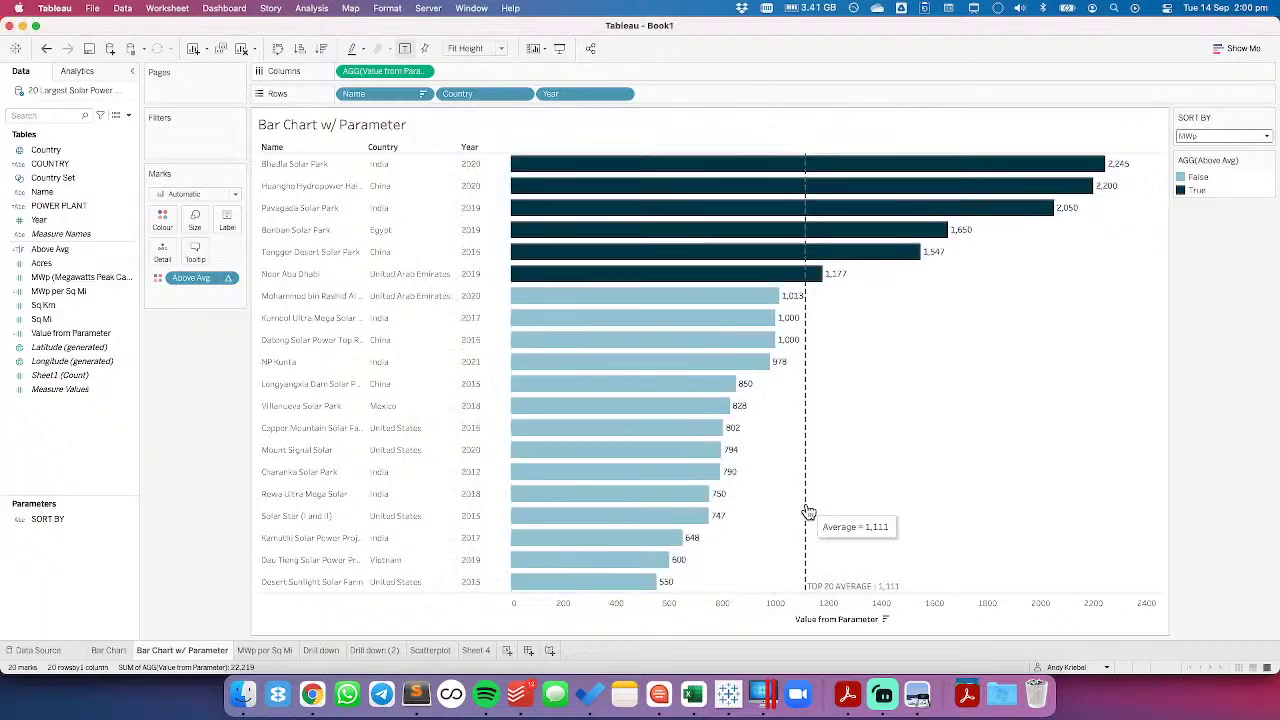
Format the average line's label in Tableau Medium at size 11
right_click(806, 505)
click(826, 525)
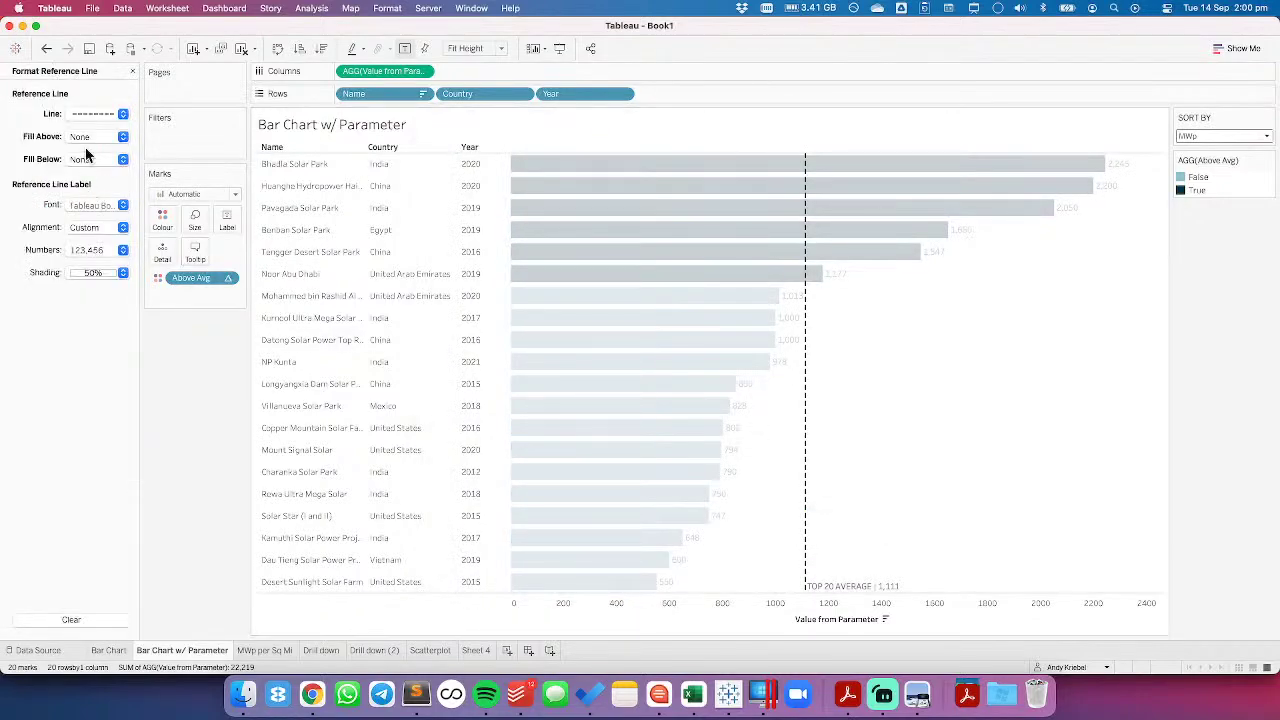
click(88, 205)
click(96, 246)
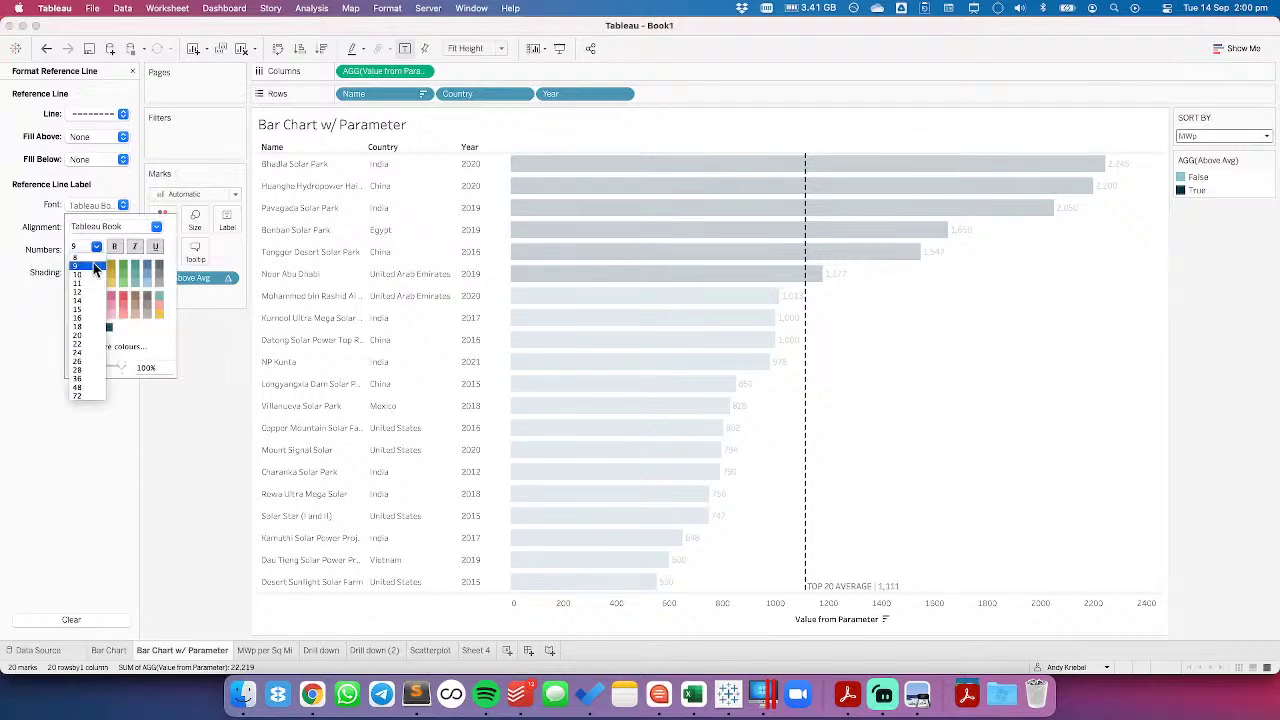
click(85, 289)
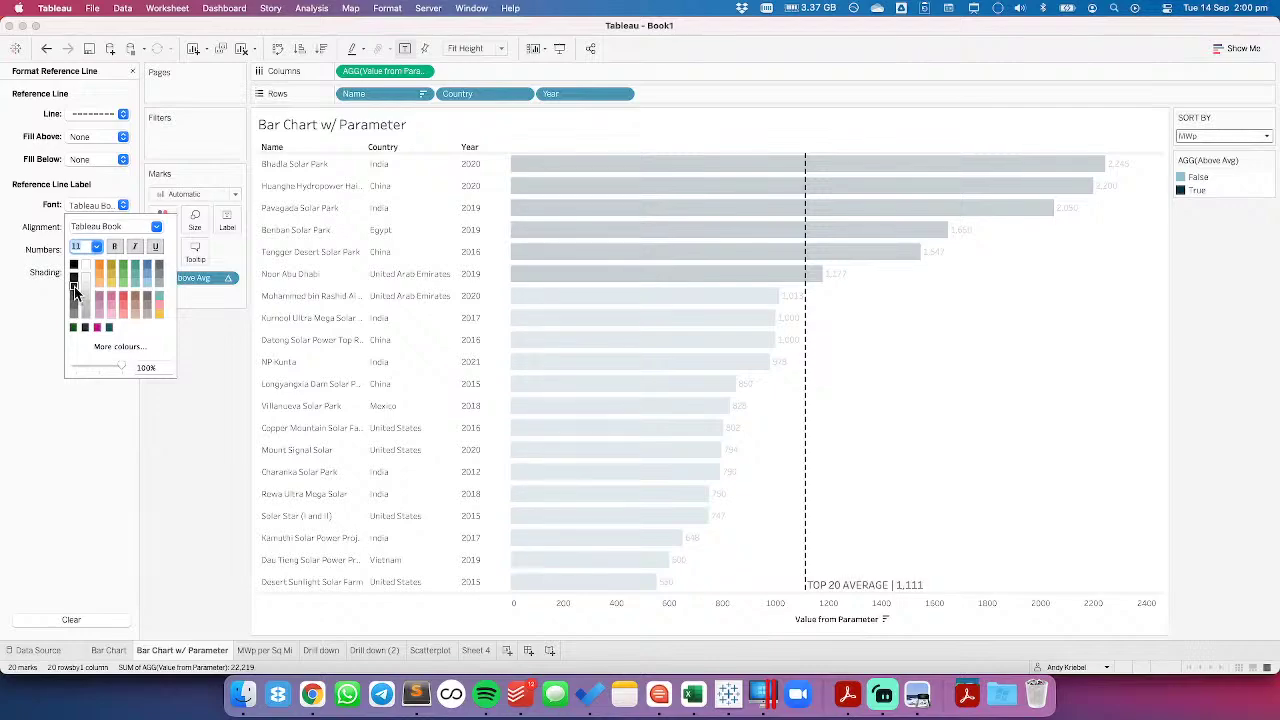
click(155, 229)
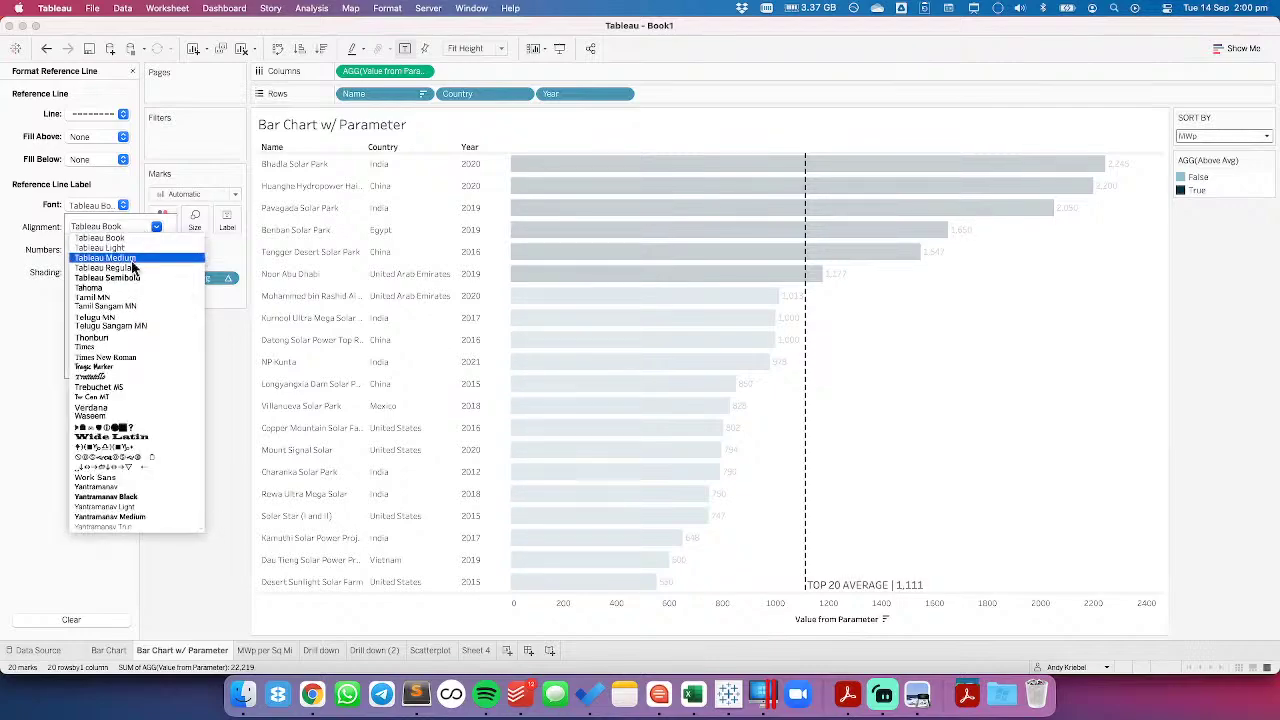
click(130, 259)
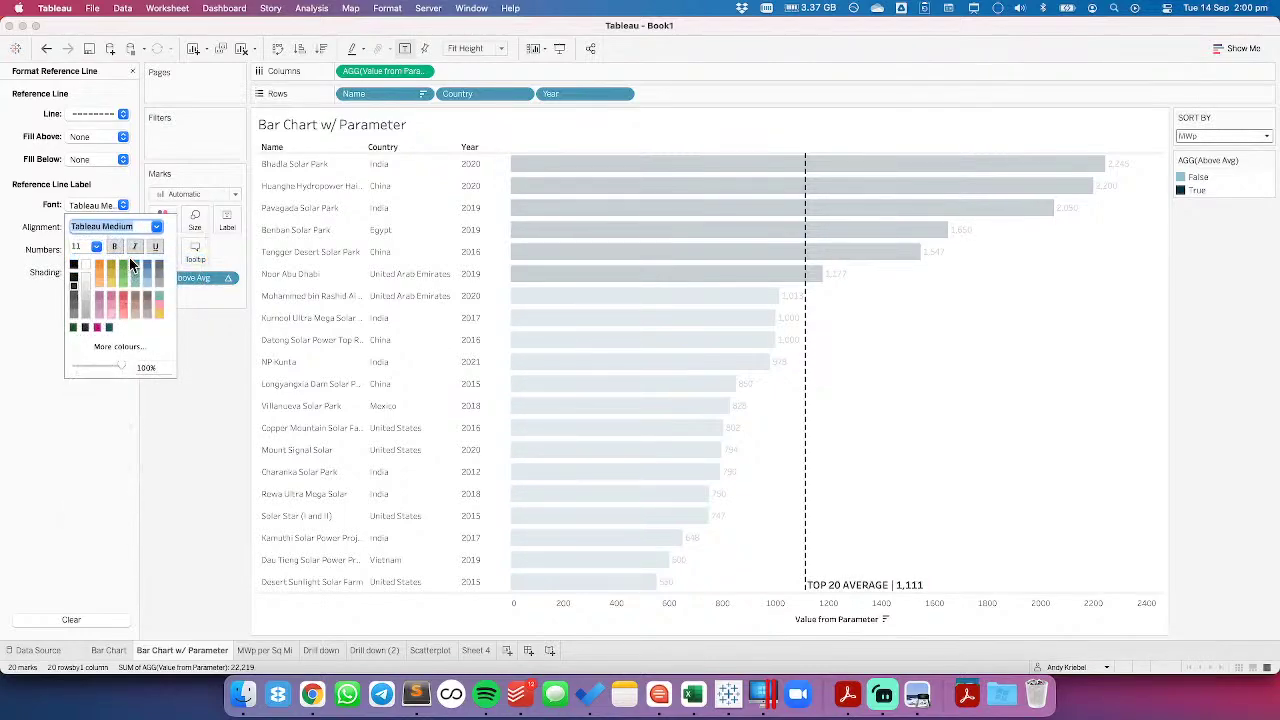
click(965, 440)
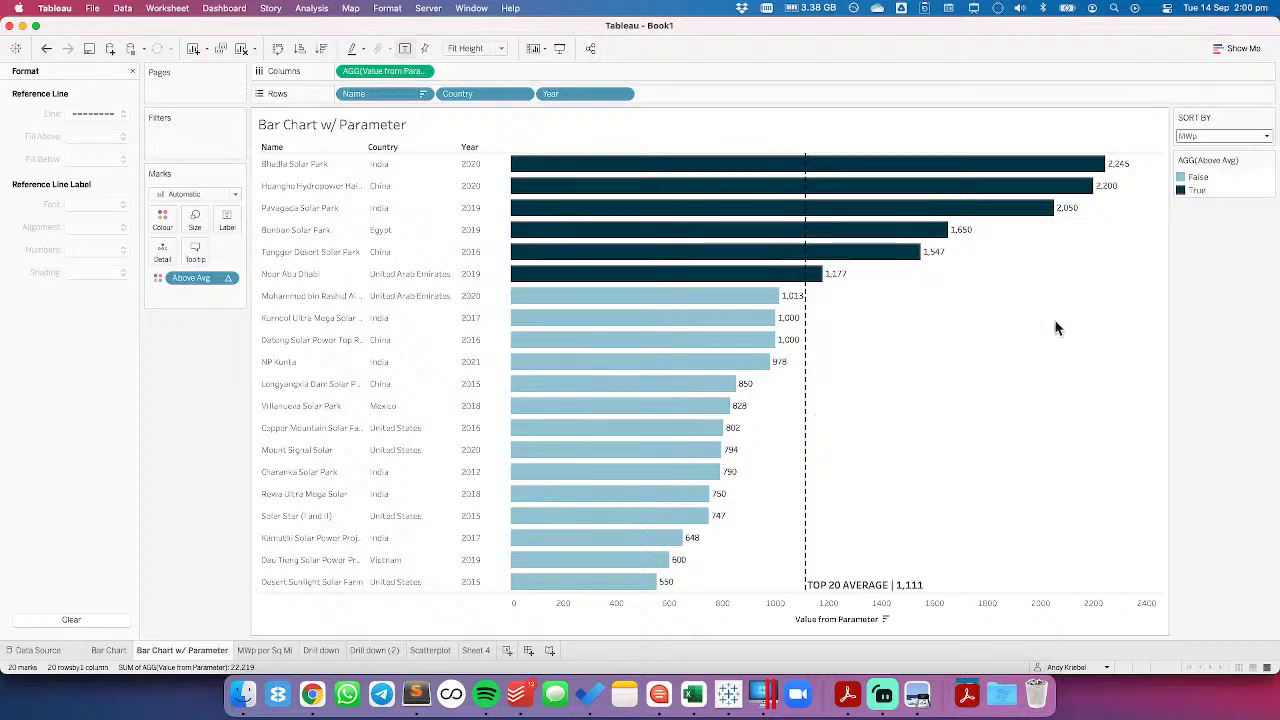
Test the average line by setting SORT BY to Square Miles and finally to MWp per Sq Mi, and close the formatting pane
click(1203, 138)
click(1192, 156)
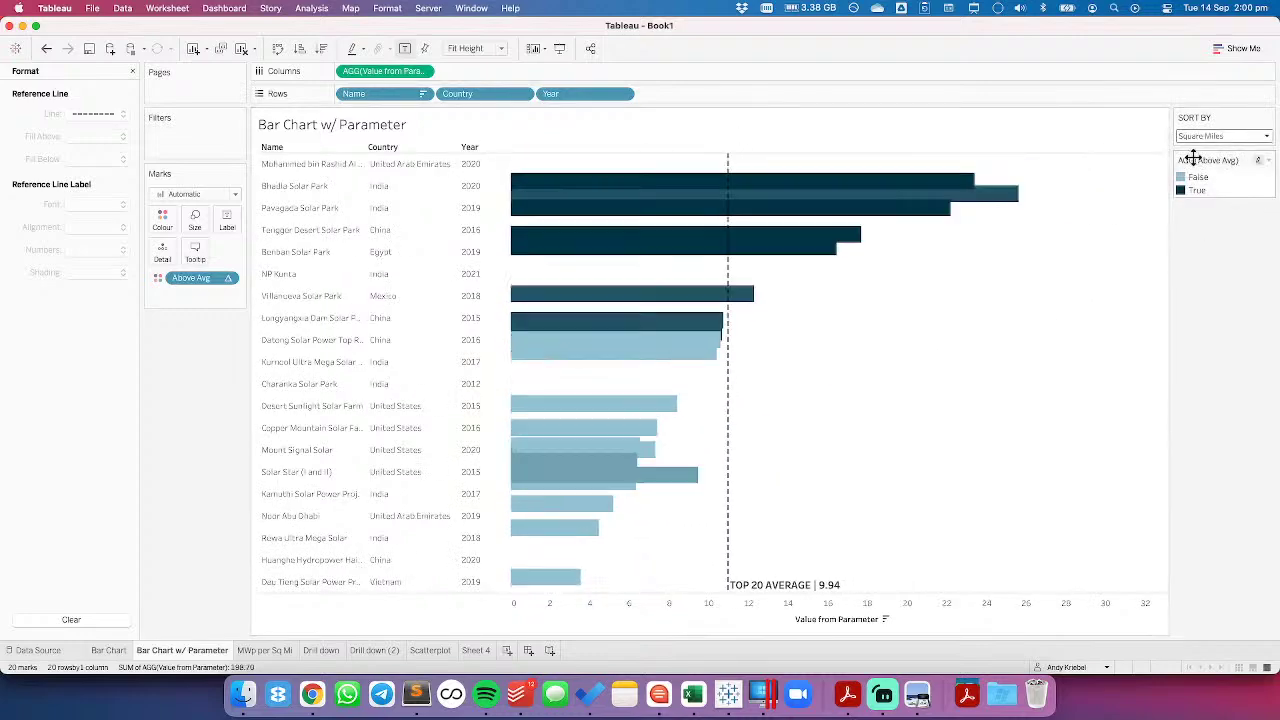
click(1190, 136)
click(1200, 168)
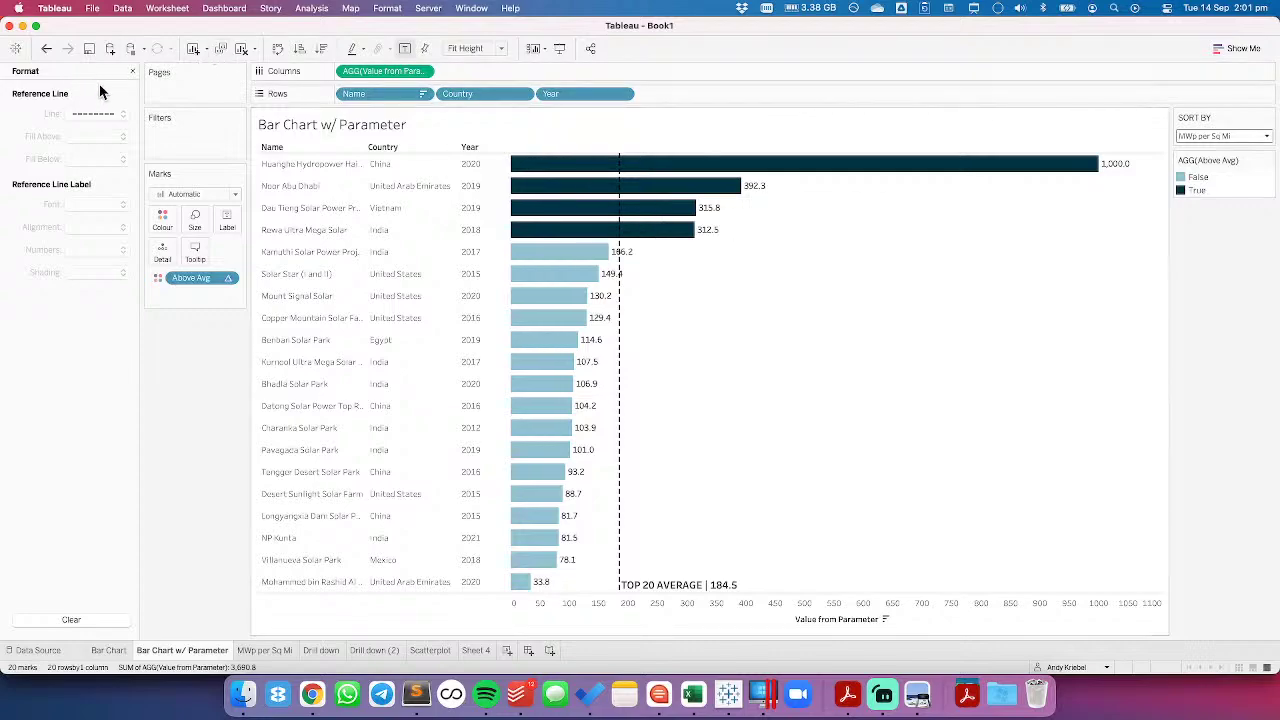
click(132, 71)
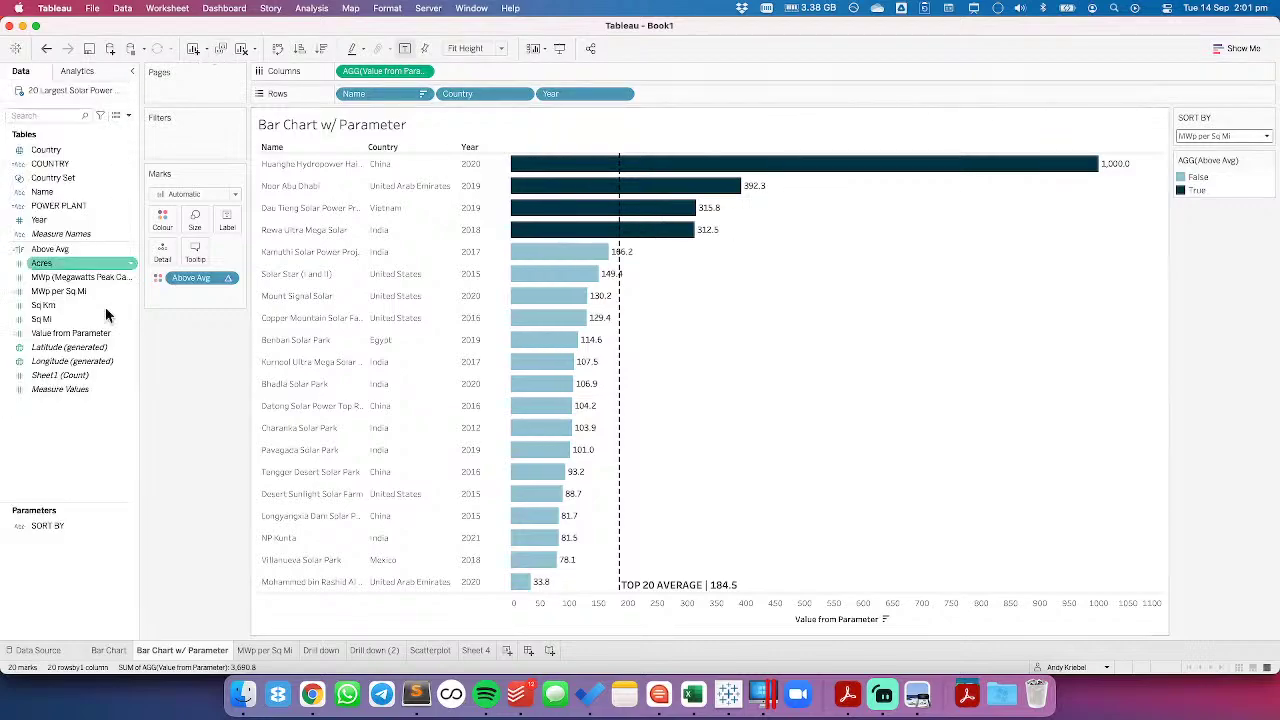
Rename the Name field as NAME and the Year field as YEAR
right_click(50, 196)
click(76, 249)
text(N)
key(Return)
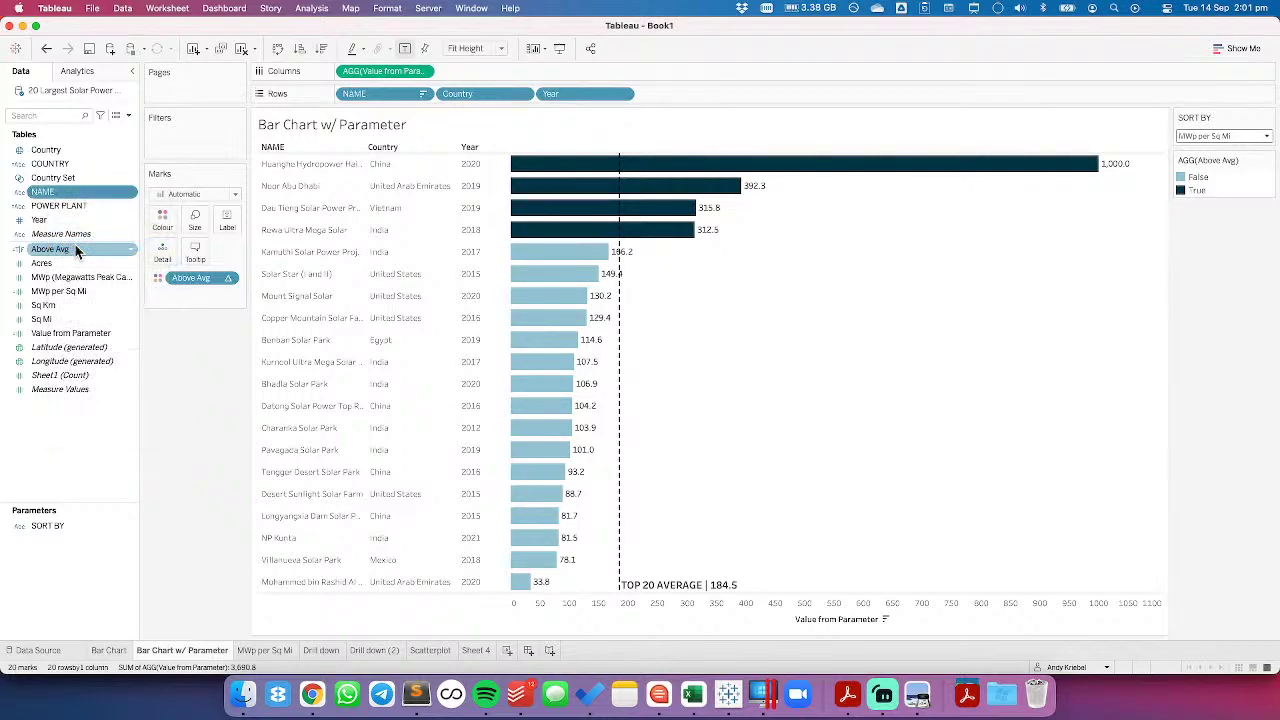
click(62, 219)
right_click(62, 220)
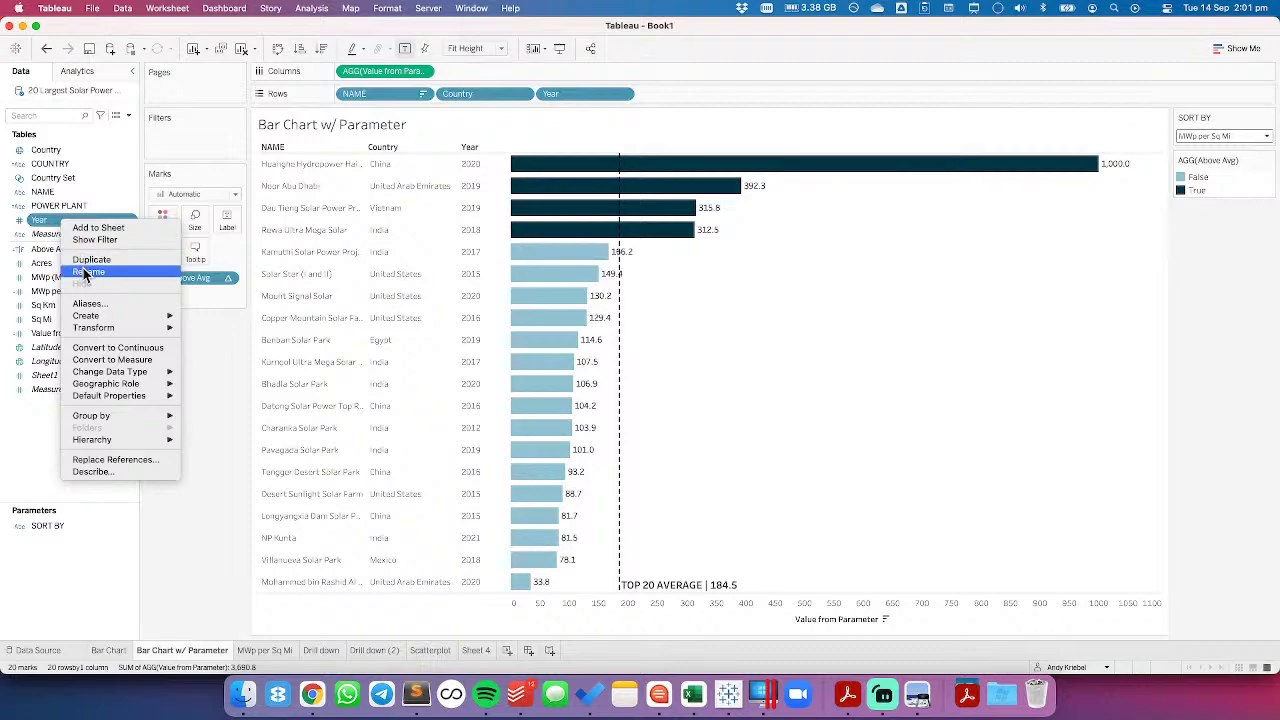
click(86, 272)
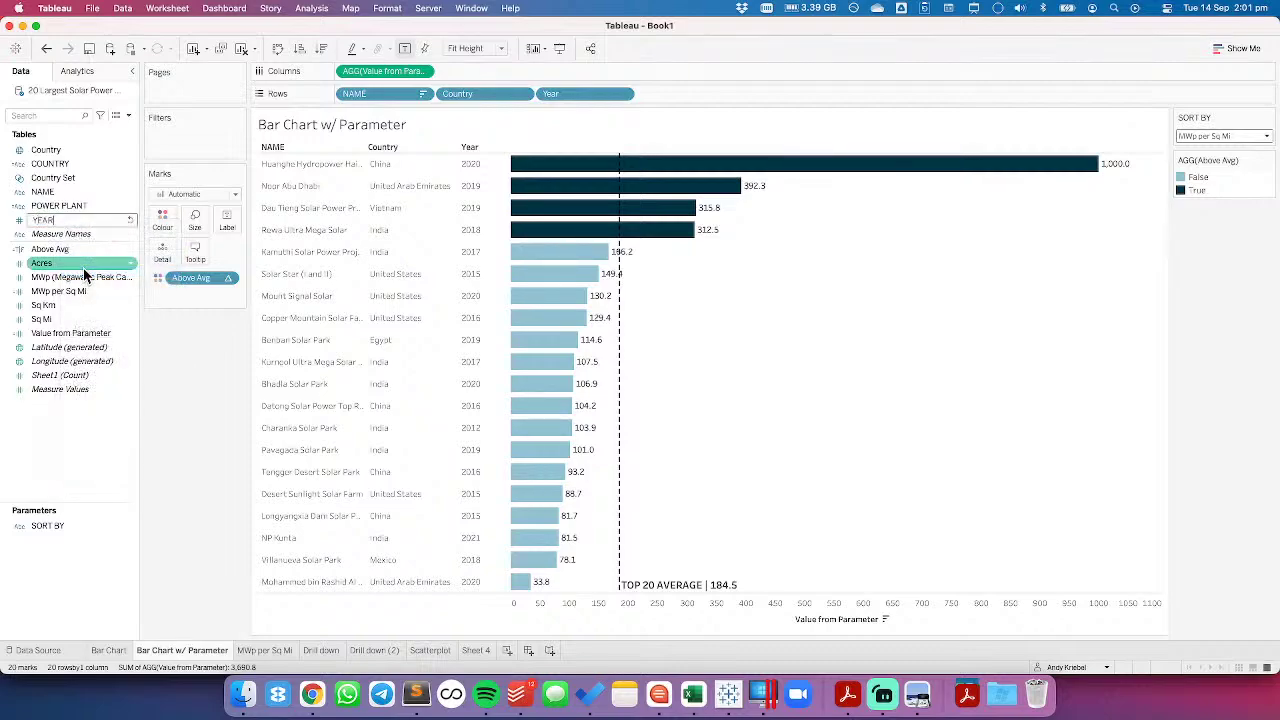
key(Return)
Try to rename the geographic Country field as COUNTRY
click(46, 150)
right_click(48, 151)
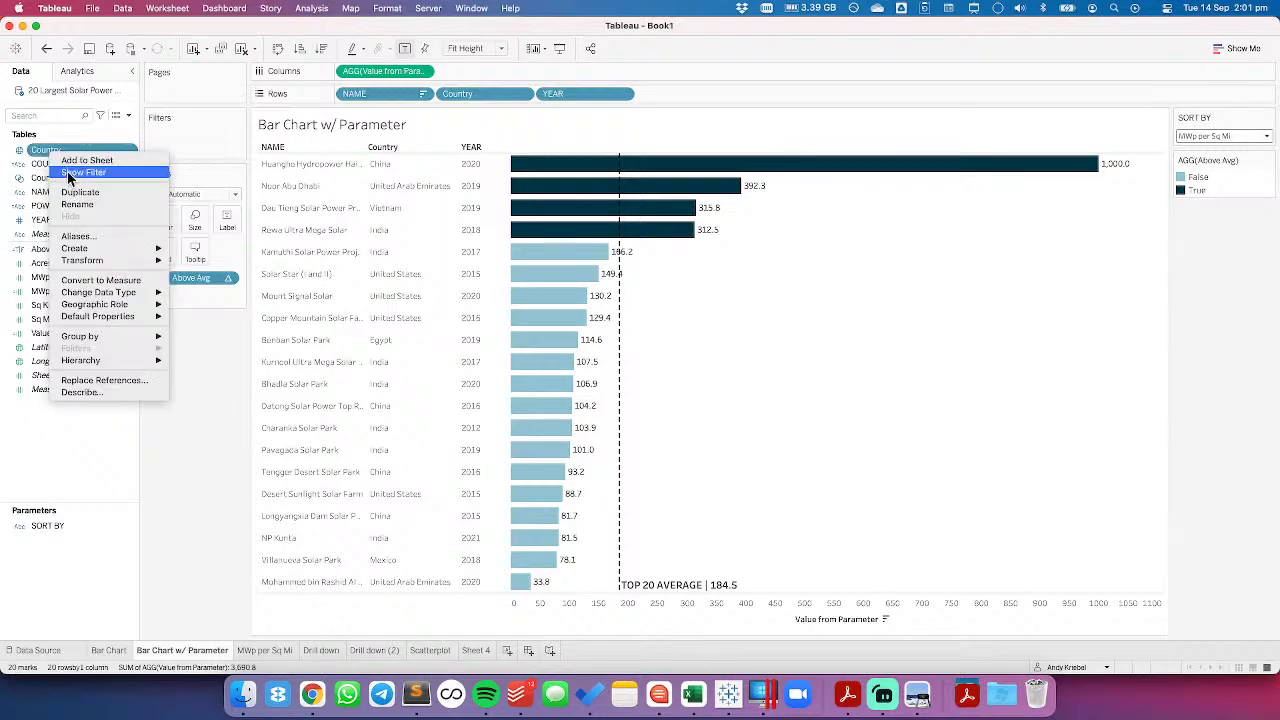
click(79, 207)
text(COUNTRY)
key(Return)
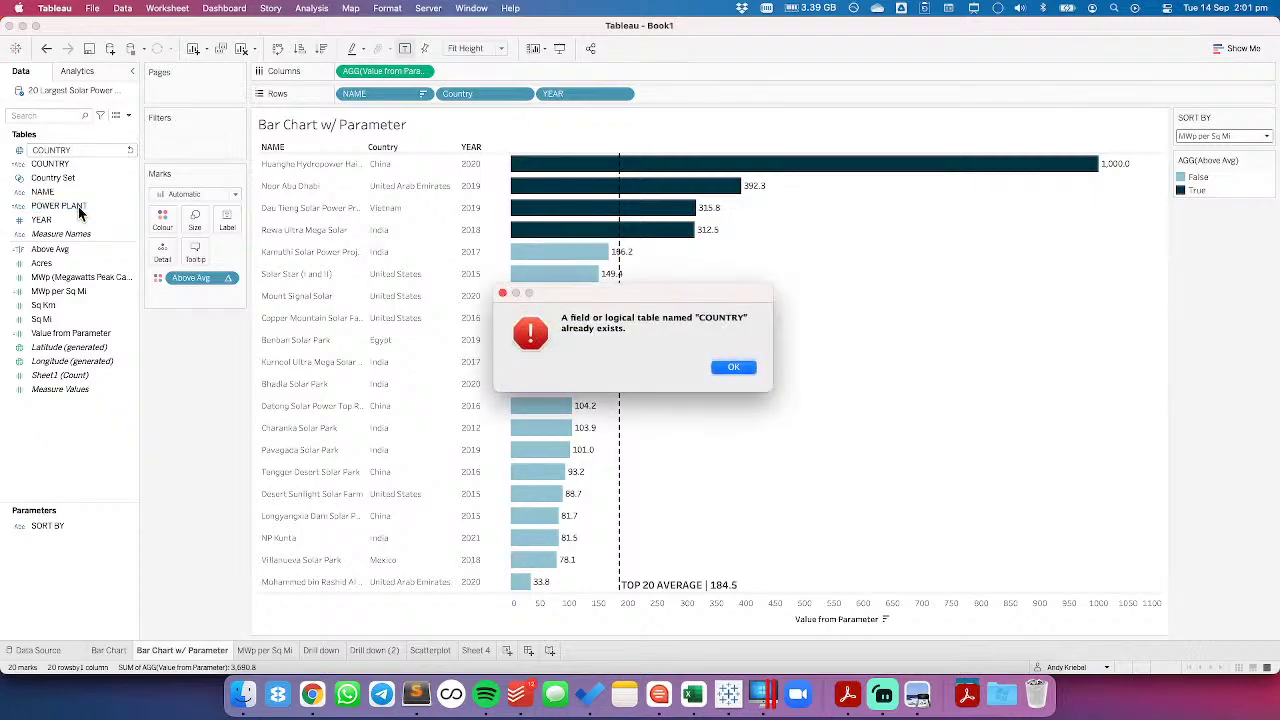
click(750, 370)
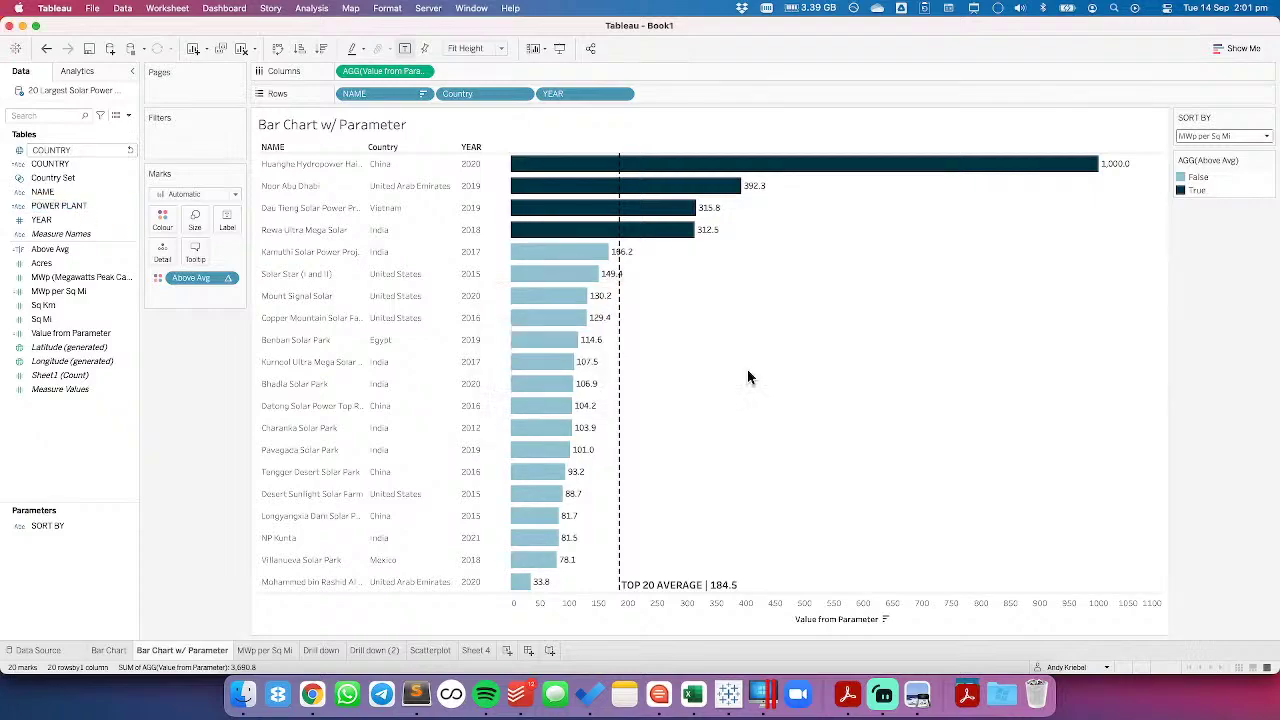
key(Escape)
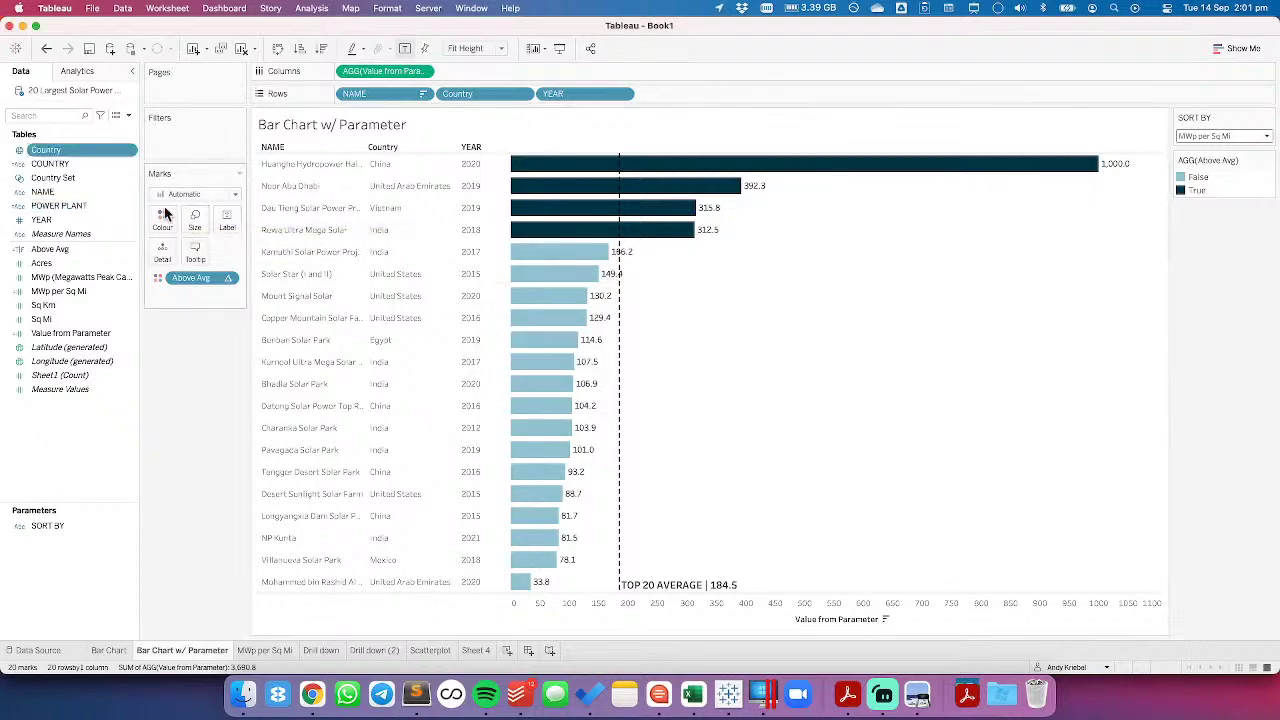
Review the name and formula of the existing COUNTRY calculated field
right_click(63, 164)
click(88, 236)
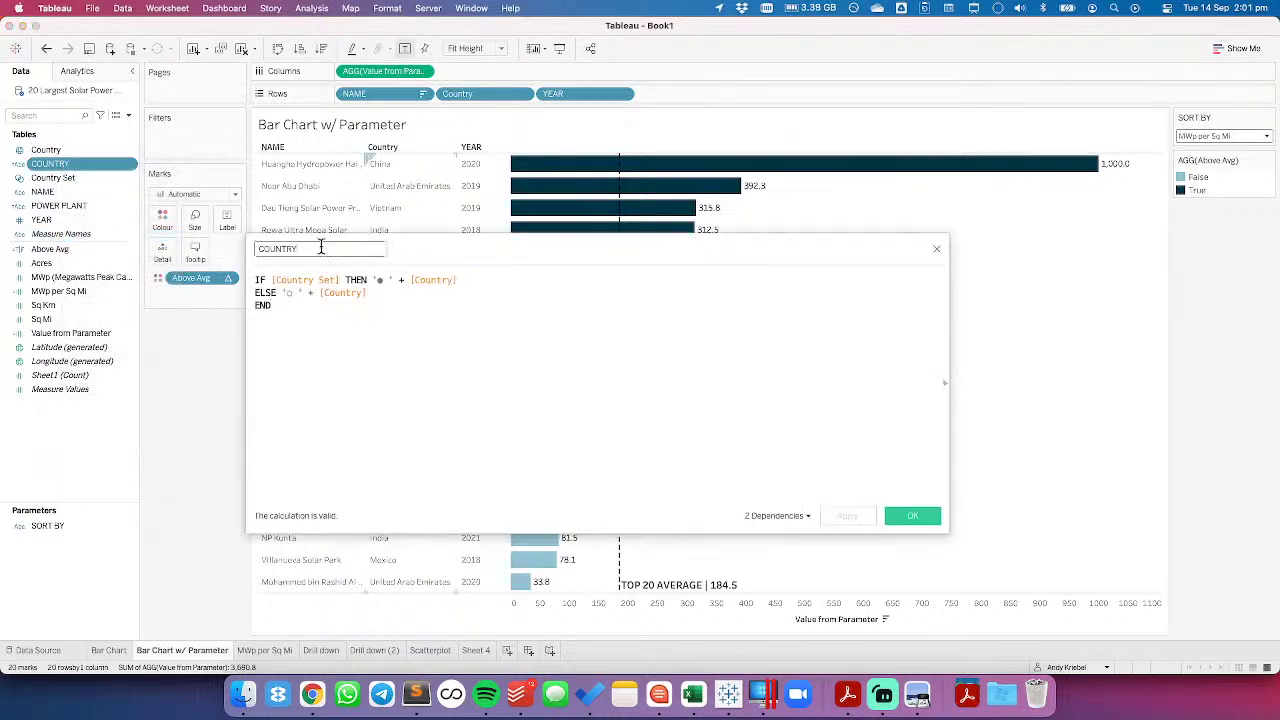
click(910, 515)
Rename the geographic Country field in capitals as COUNTRY
right_click(50, 150)
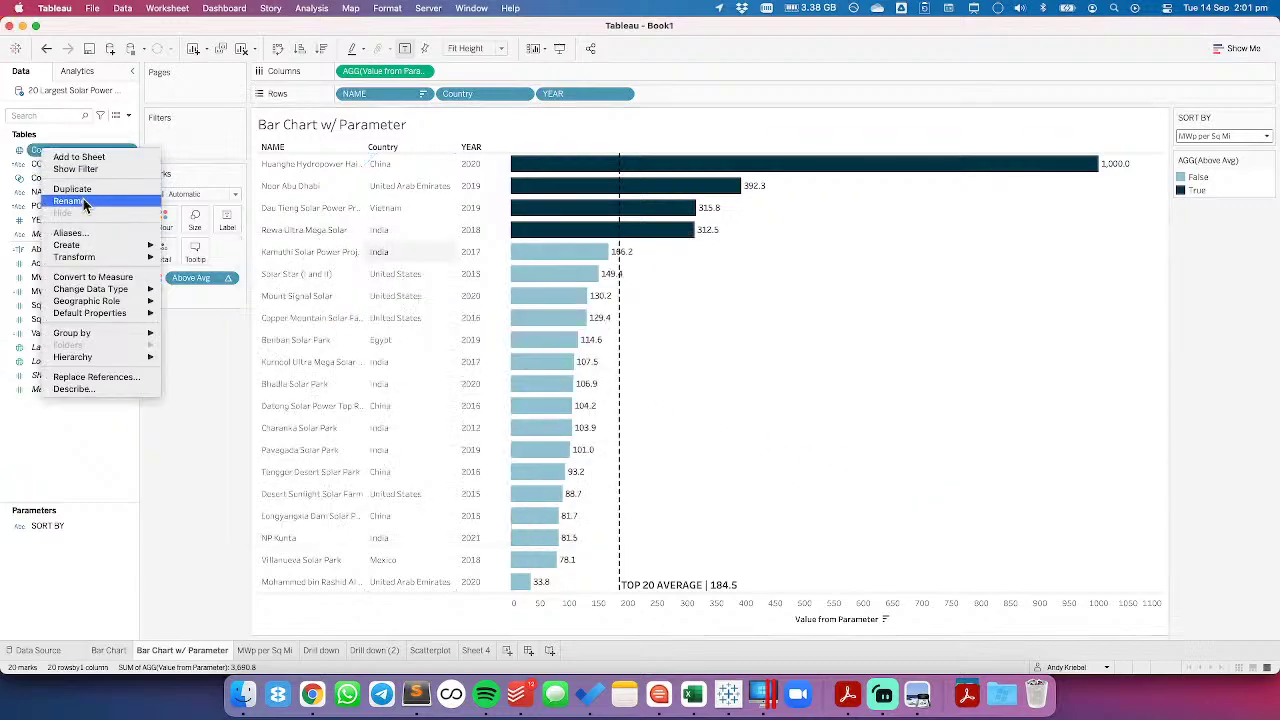
click(70, 200)
text(COUNTRY)
key(Return)
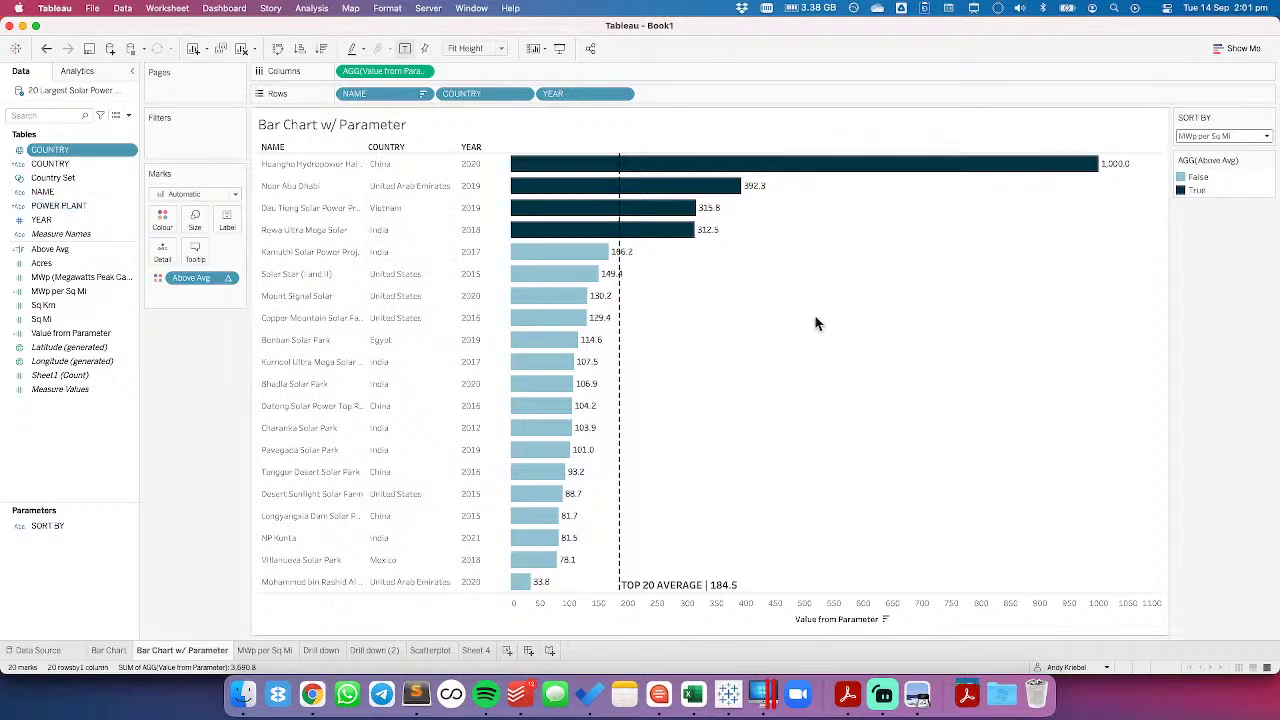
Undo the last rename of the Country field
right_click(64, 438)
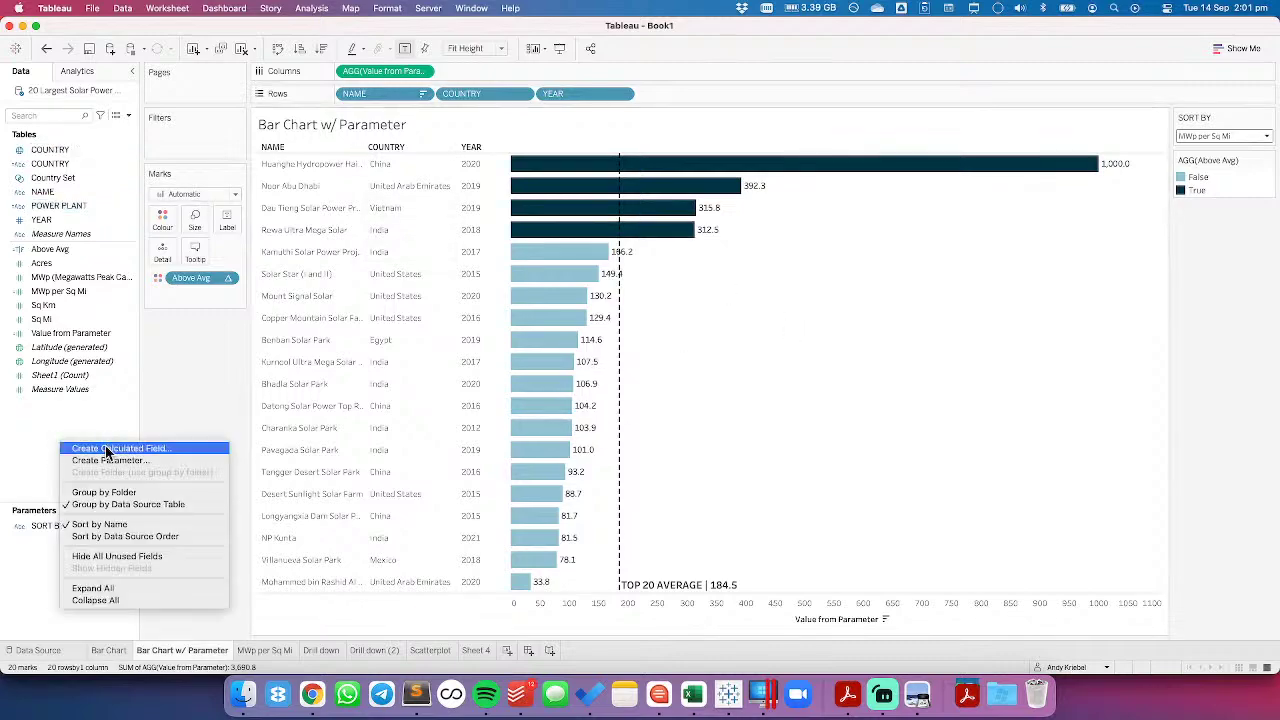
click(108, 450)
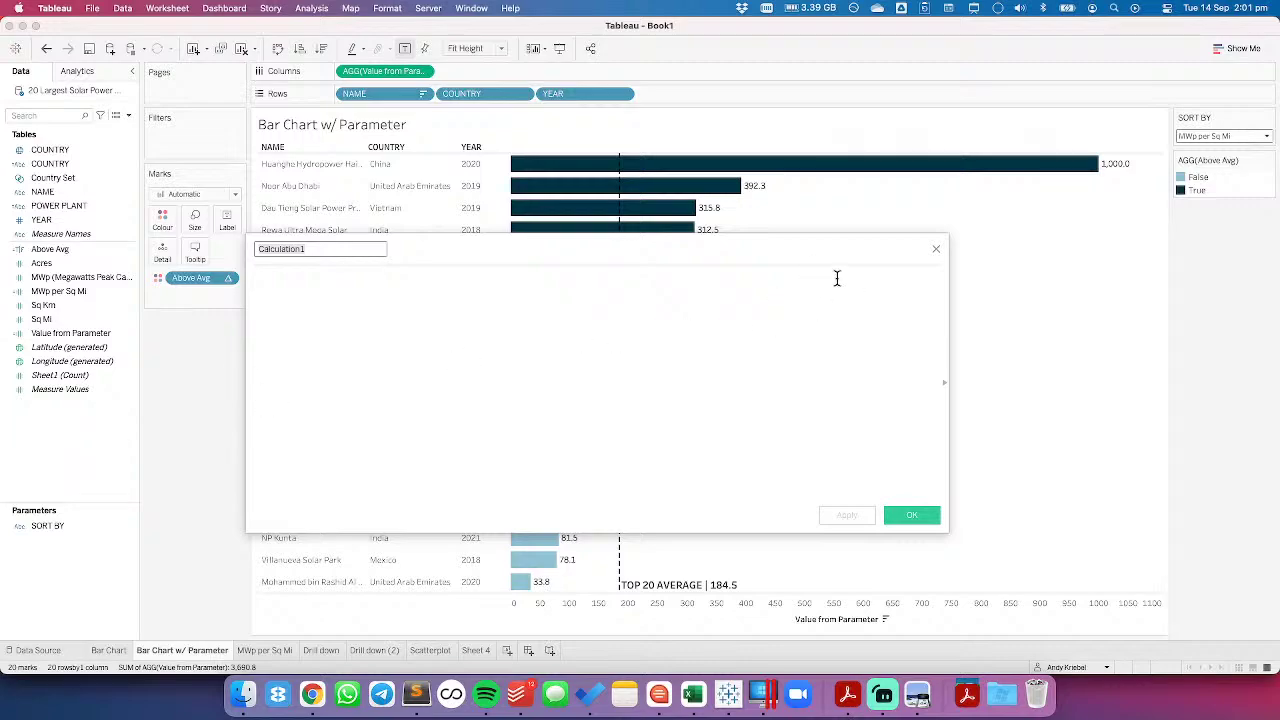
click(936, 248)
click(46, 48)
Create a calculated field COUNTRY with the formula UPPER([Country]) and use it in place of Country on Rows
right_click(65, 468)
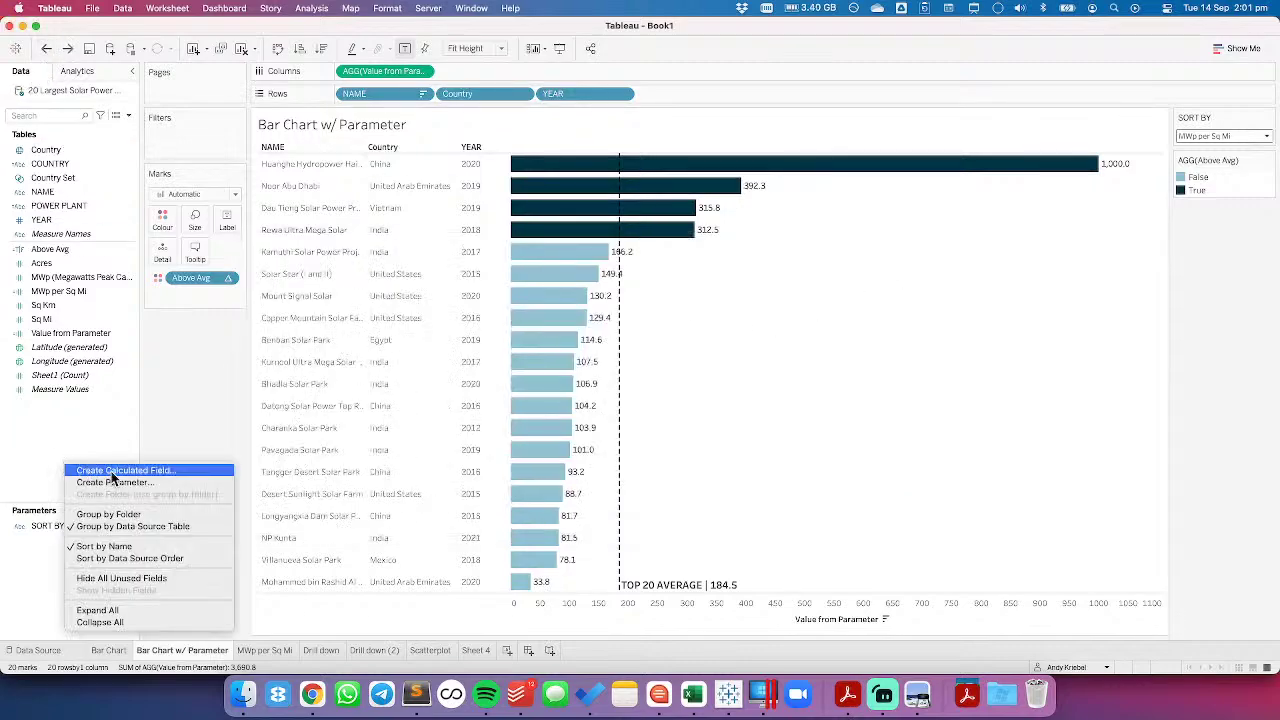
click(110, 471)
text(COUNTRY)
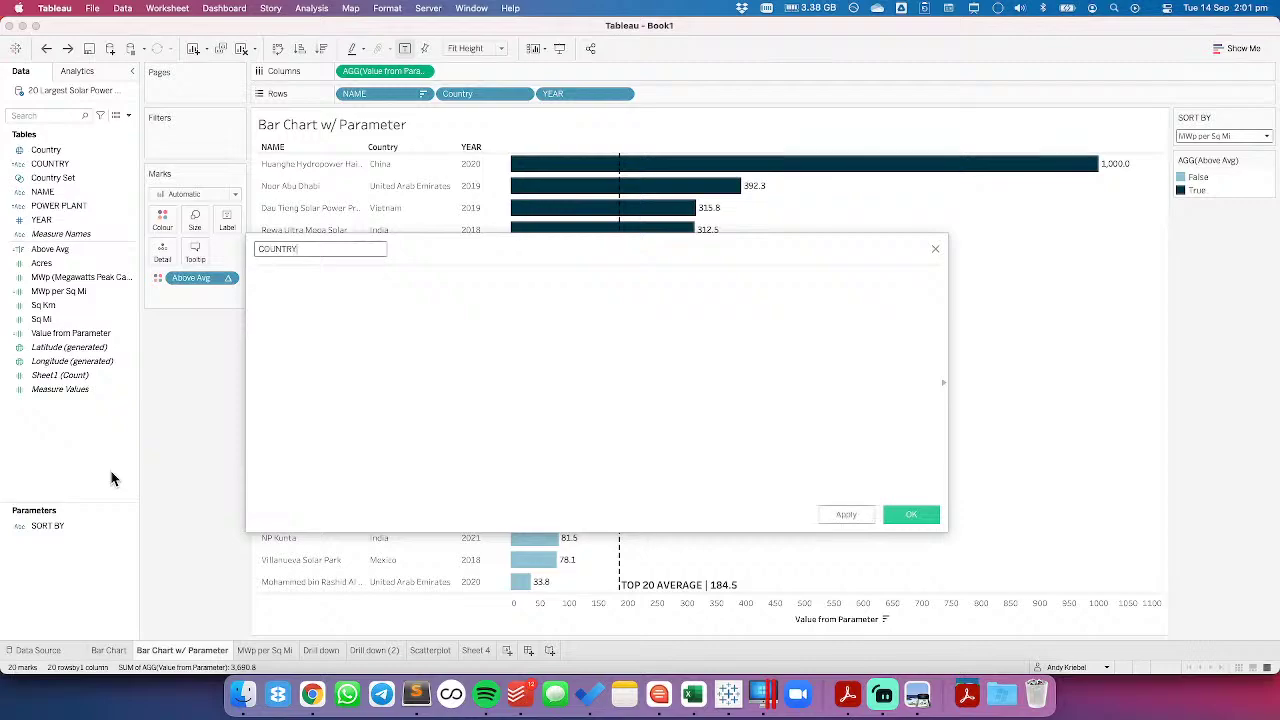
key(Tab)
text(UPP)
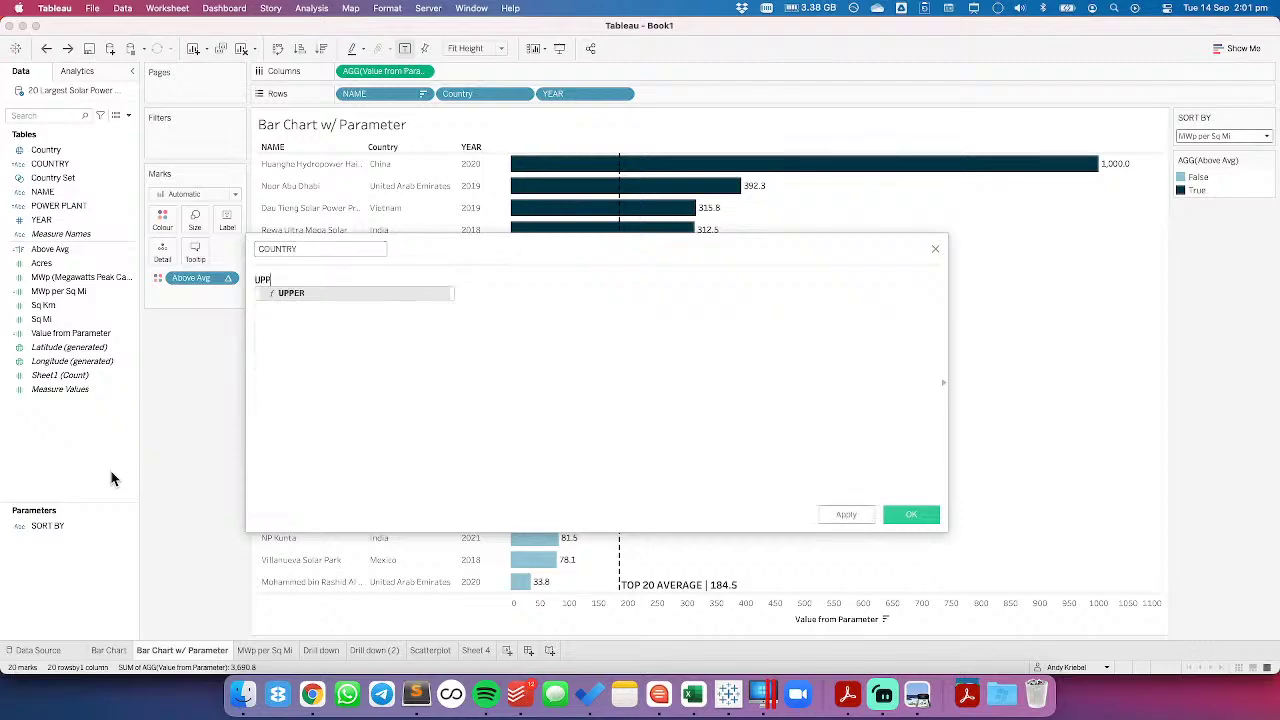
key(Return)
text(C)
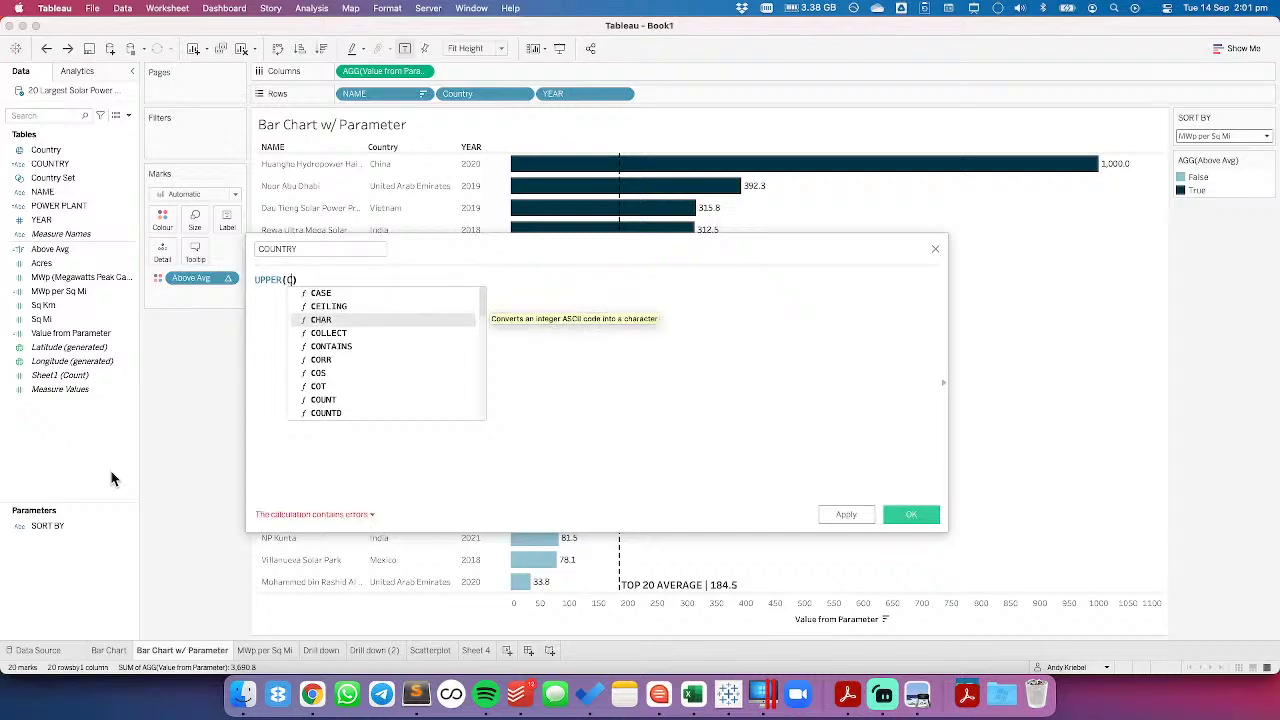
text(OU)
key(Down)
key(Down)
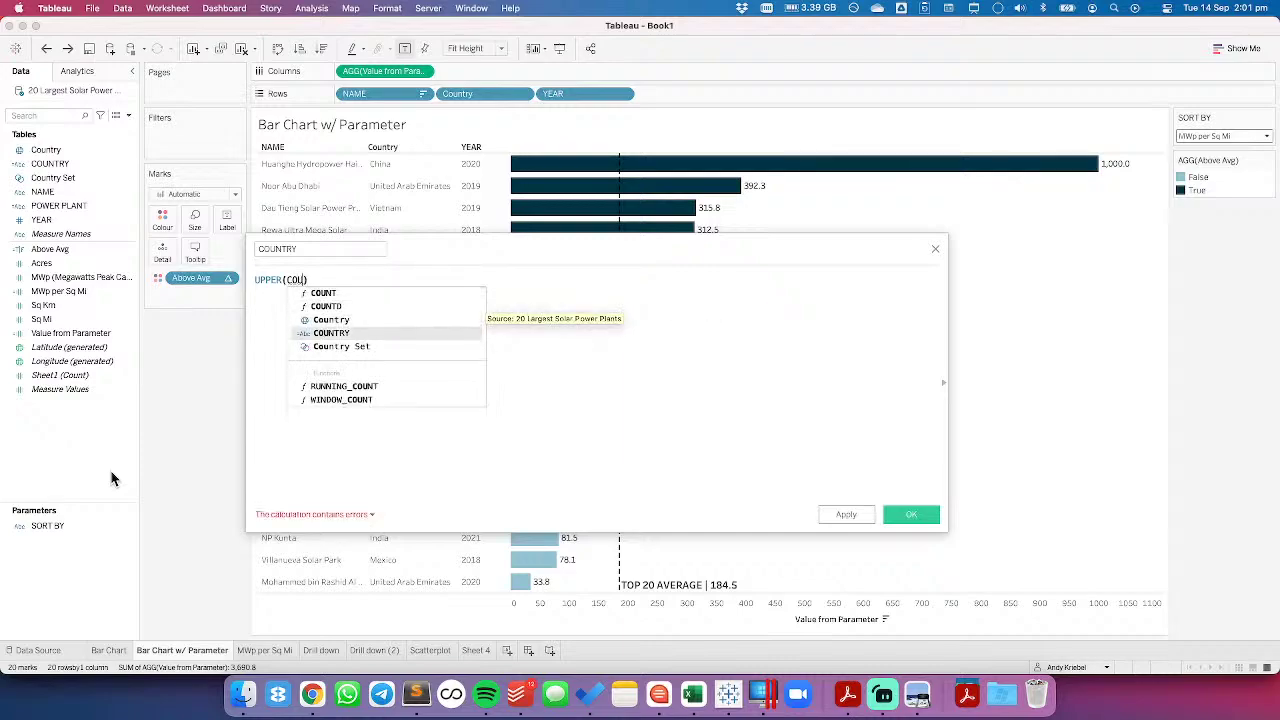
key(Return)
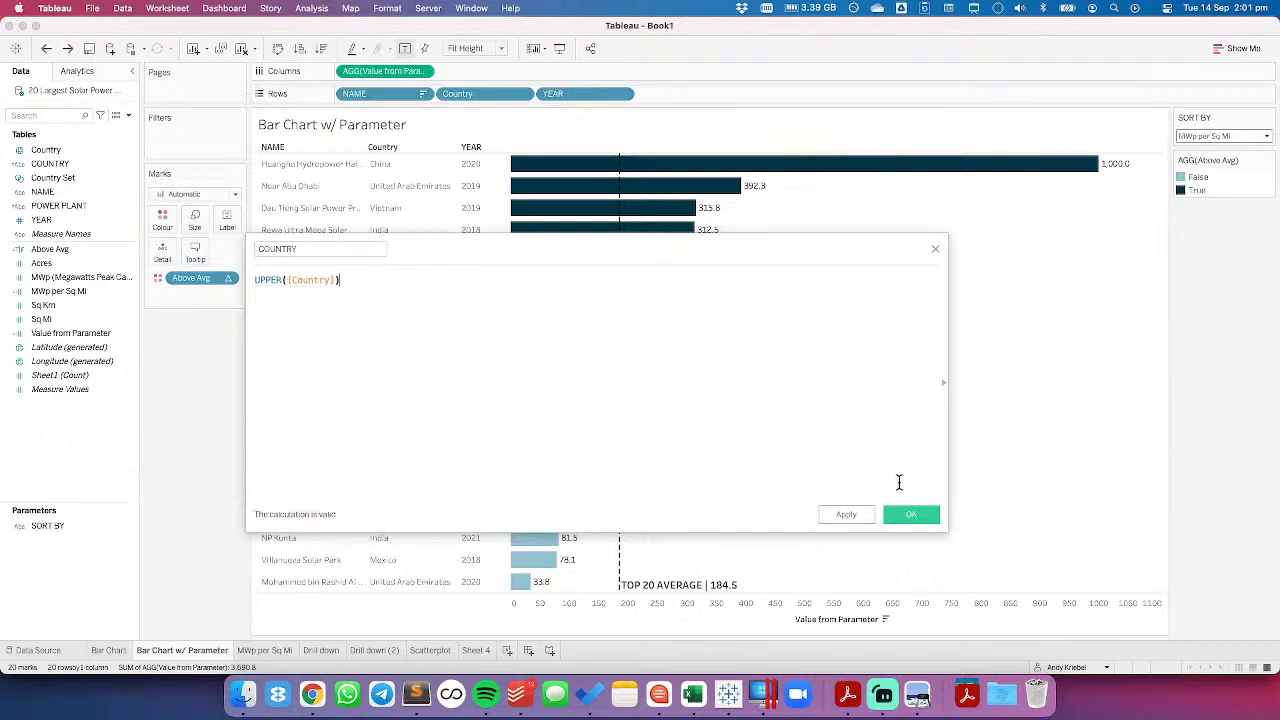
click(905, 514)
drag(50, 163, 470, 94)
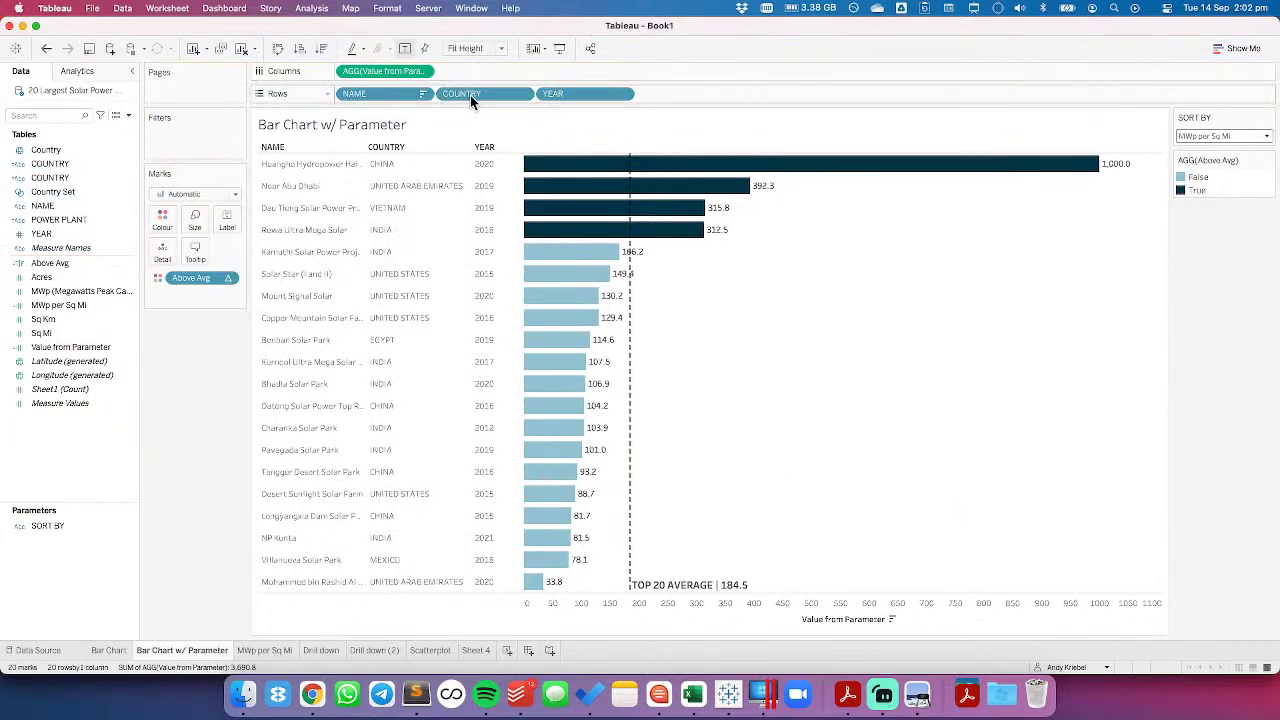
Set the alias of UNITED ARAB EMIRATES in the COUNTRY column to U.A.E
right_click(400, 185)
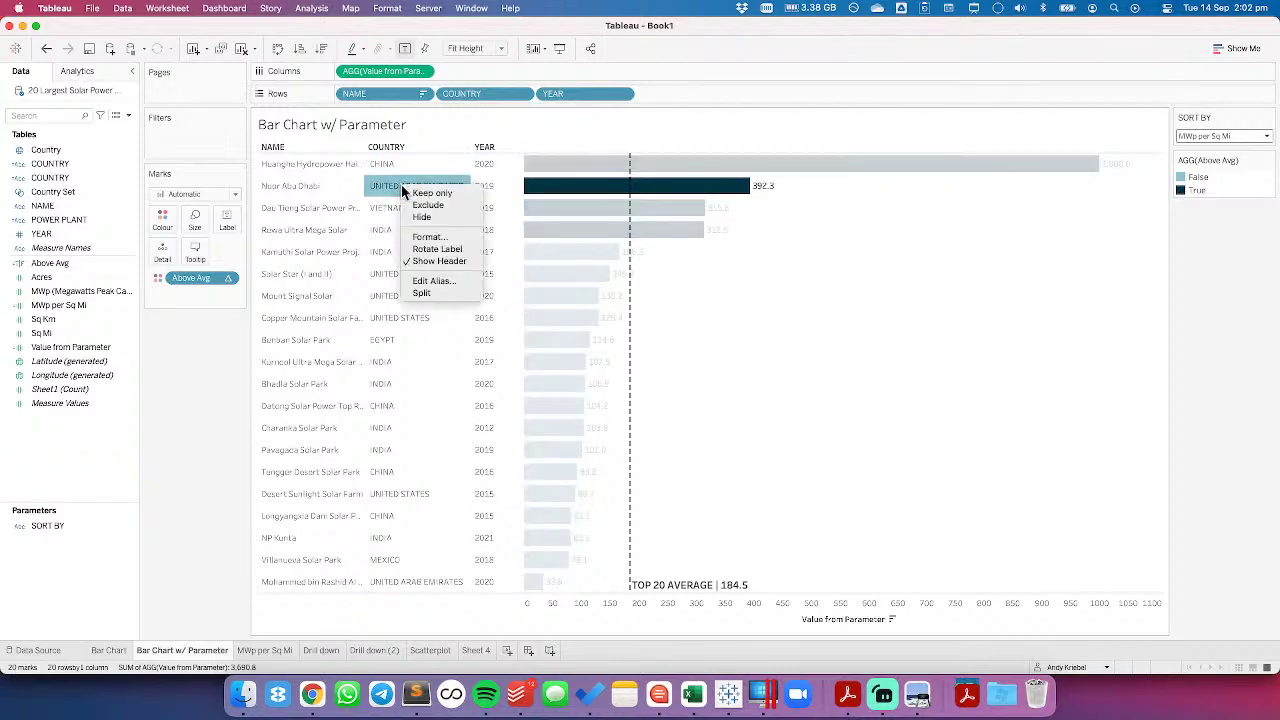
click(428, 281)
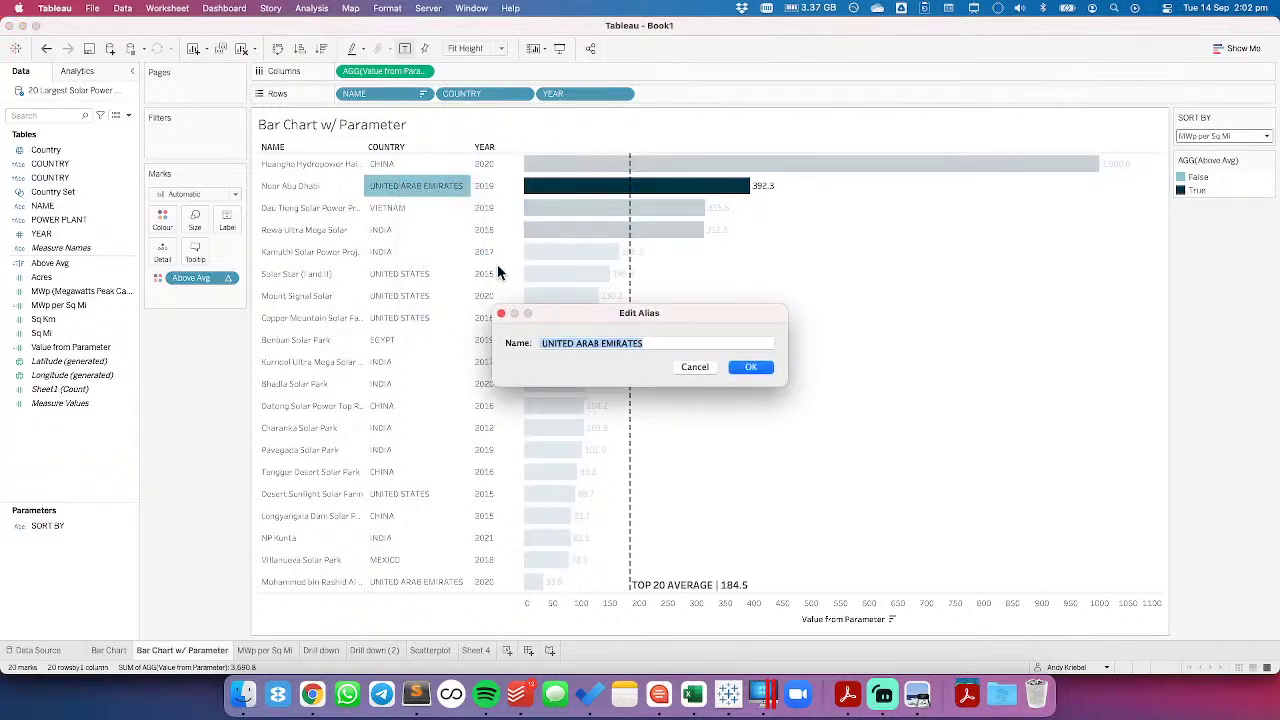
text(U.A.E.)
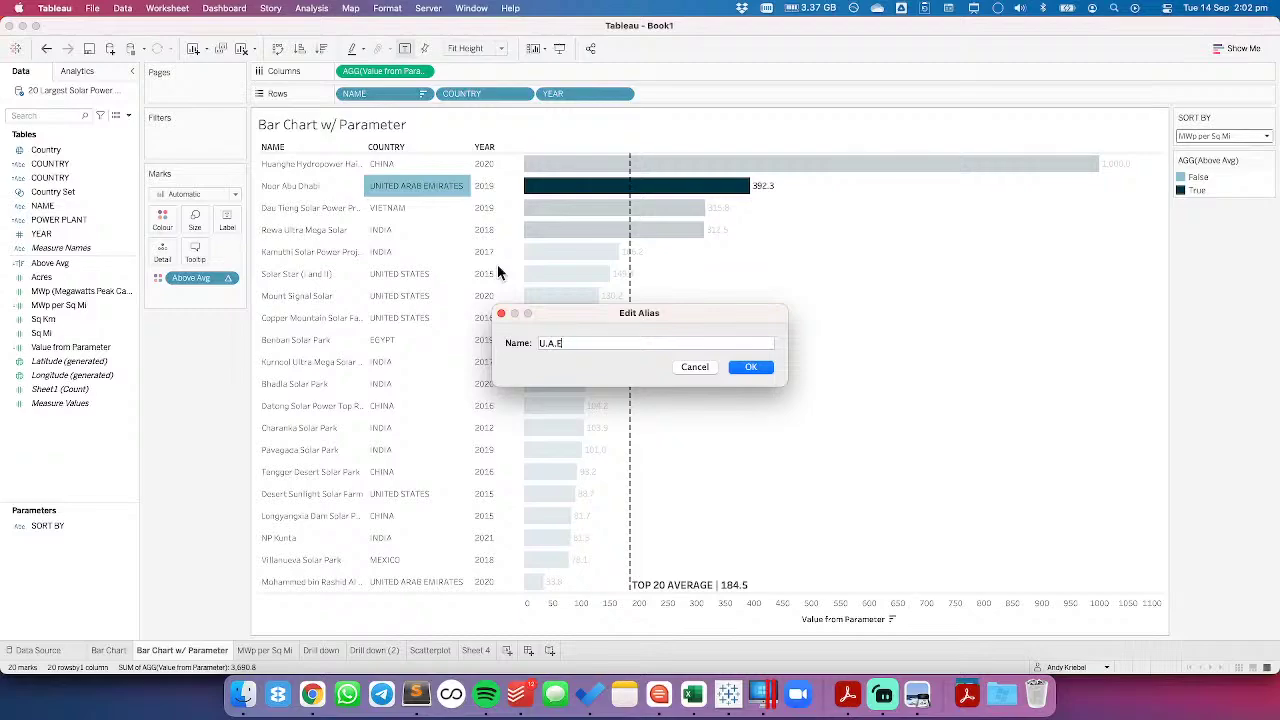
click(745, 368)
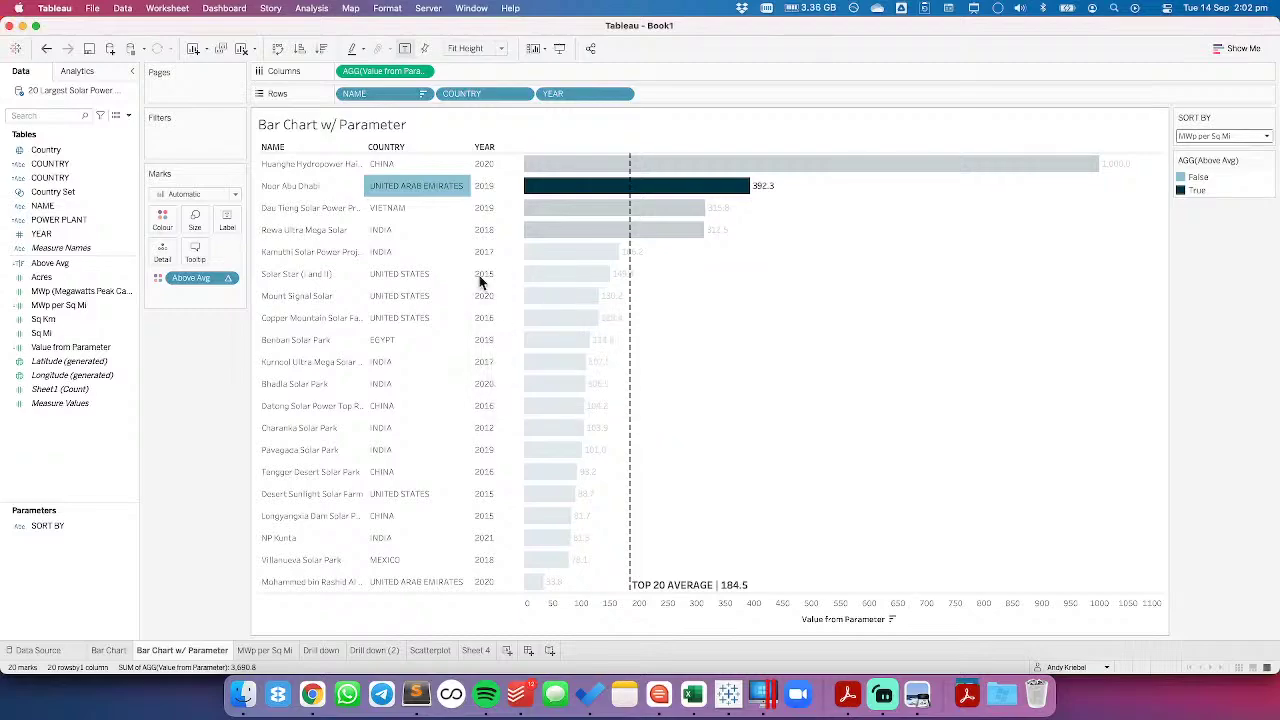
Set the alias of UNITED STATES to USA and widen the chart's NAME column
right_click(400, 276)
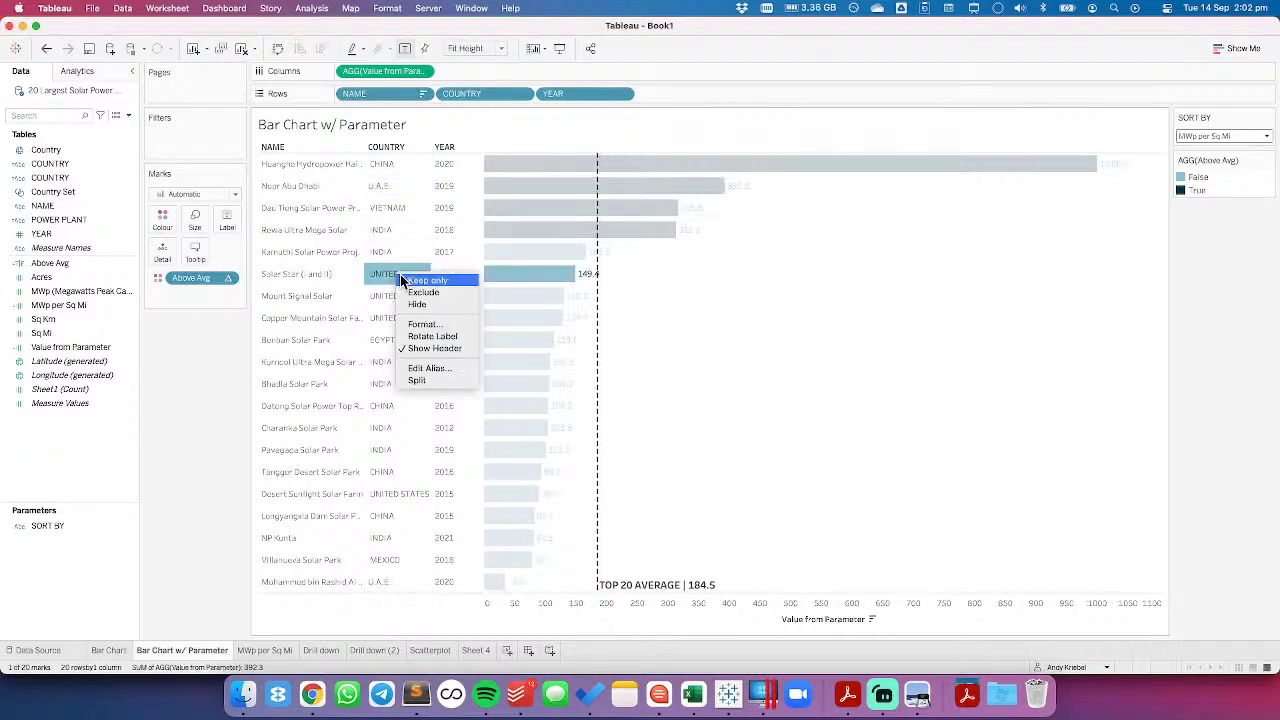
click(429, 368)
text(USA)
key(Return)
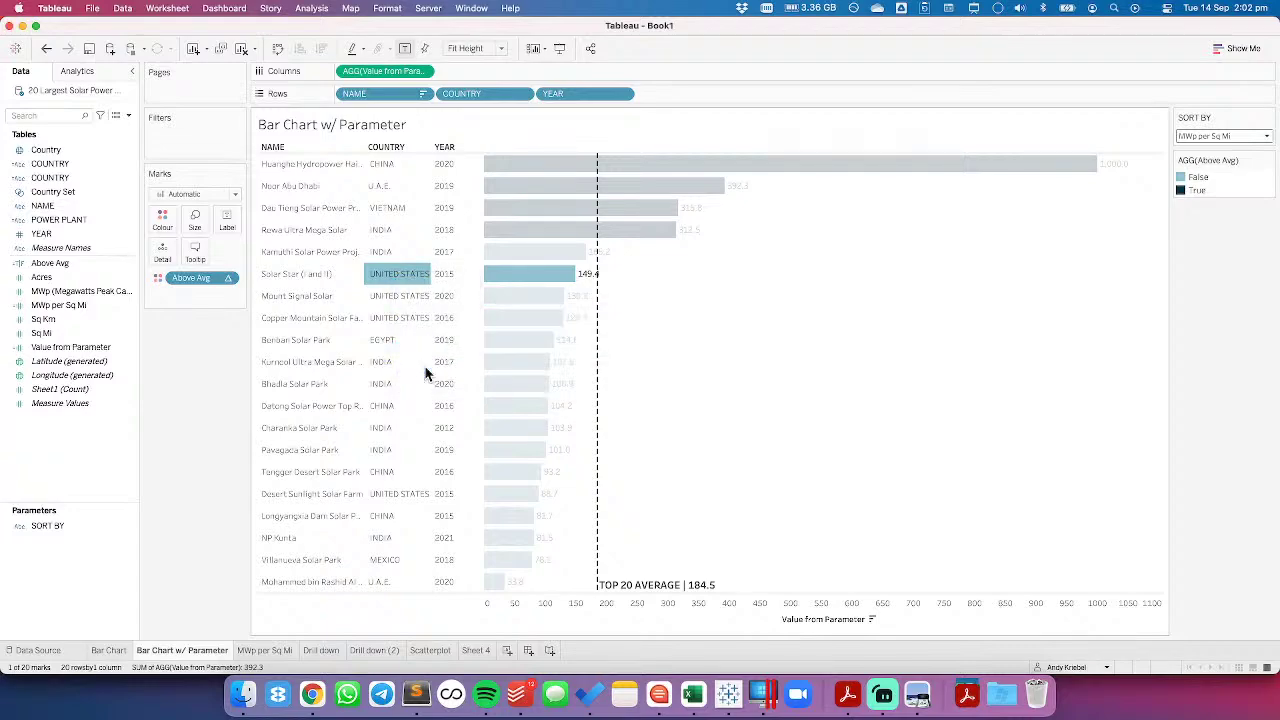
click(787, 367)
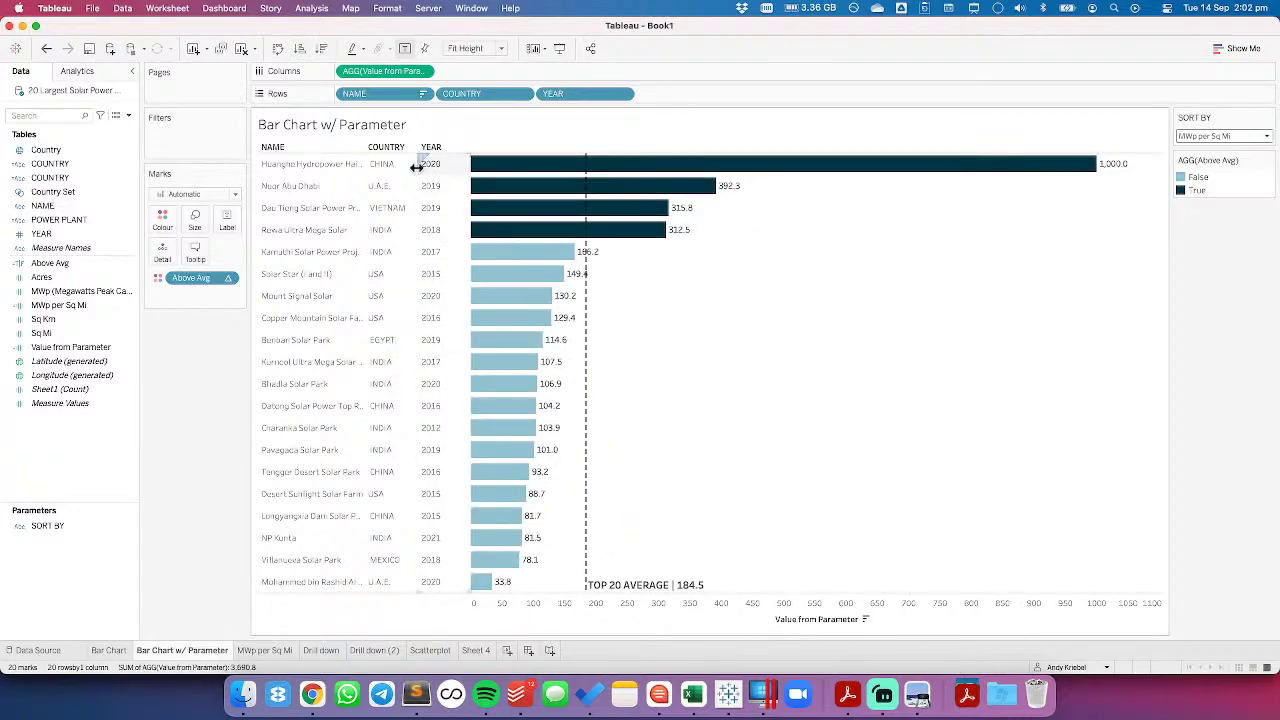
drag(418, 168, 387, 201)
right_click(56, 459)
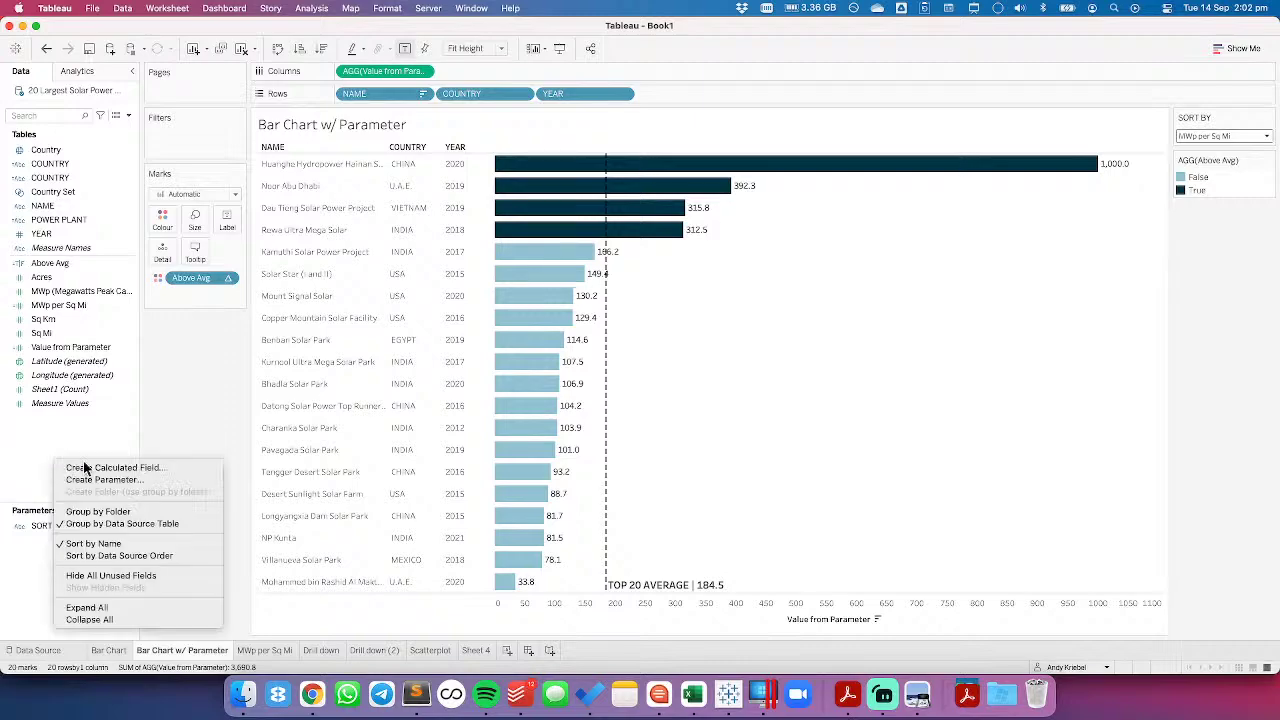
click(88, 467)
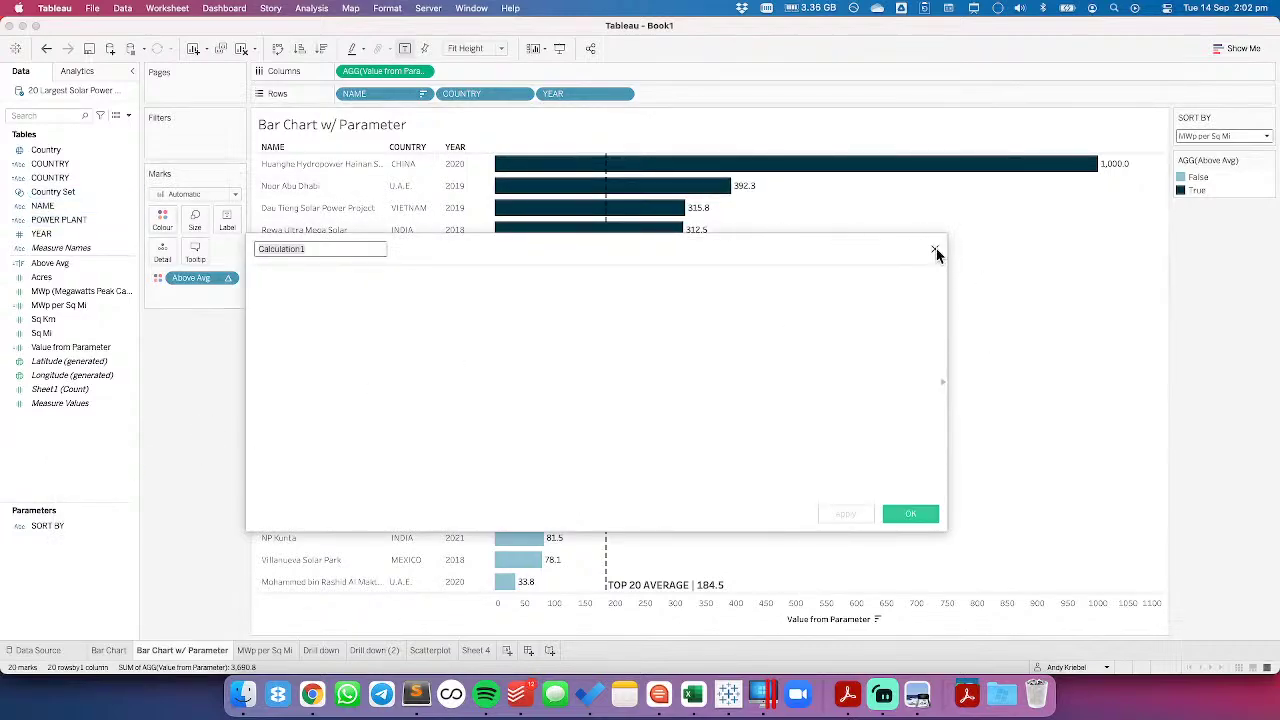
click(936, 251)
double_click(50, 208)
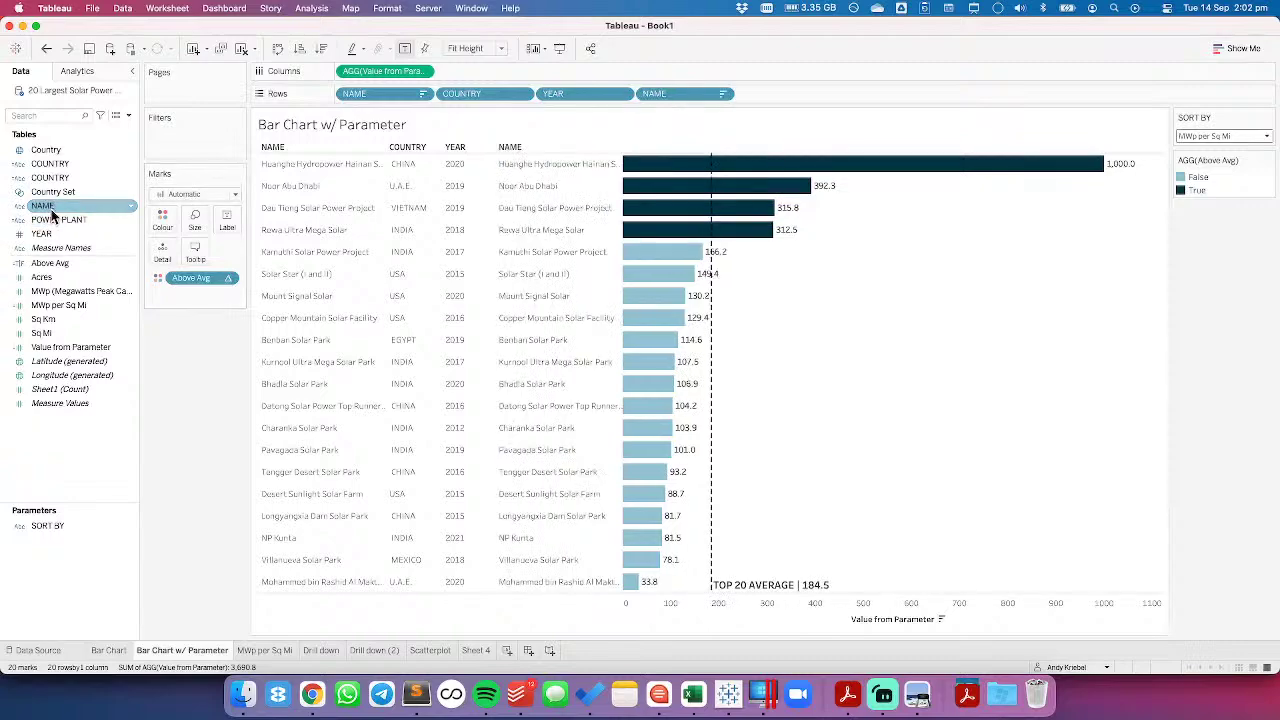
click(46, 49)
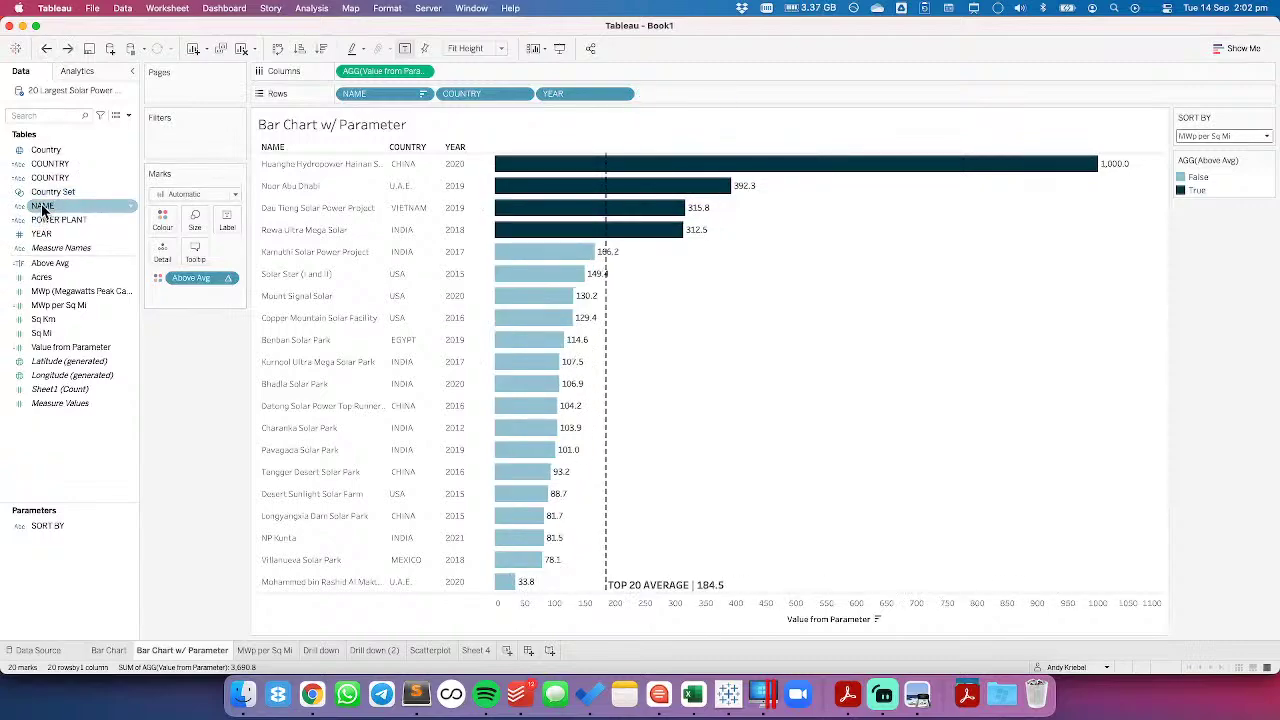
Rename the existing NAME field as Name
click(131, 207)
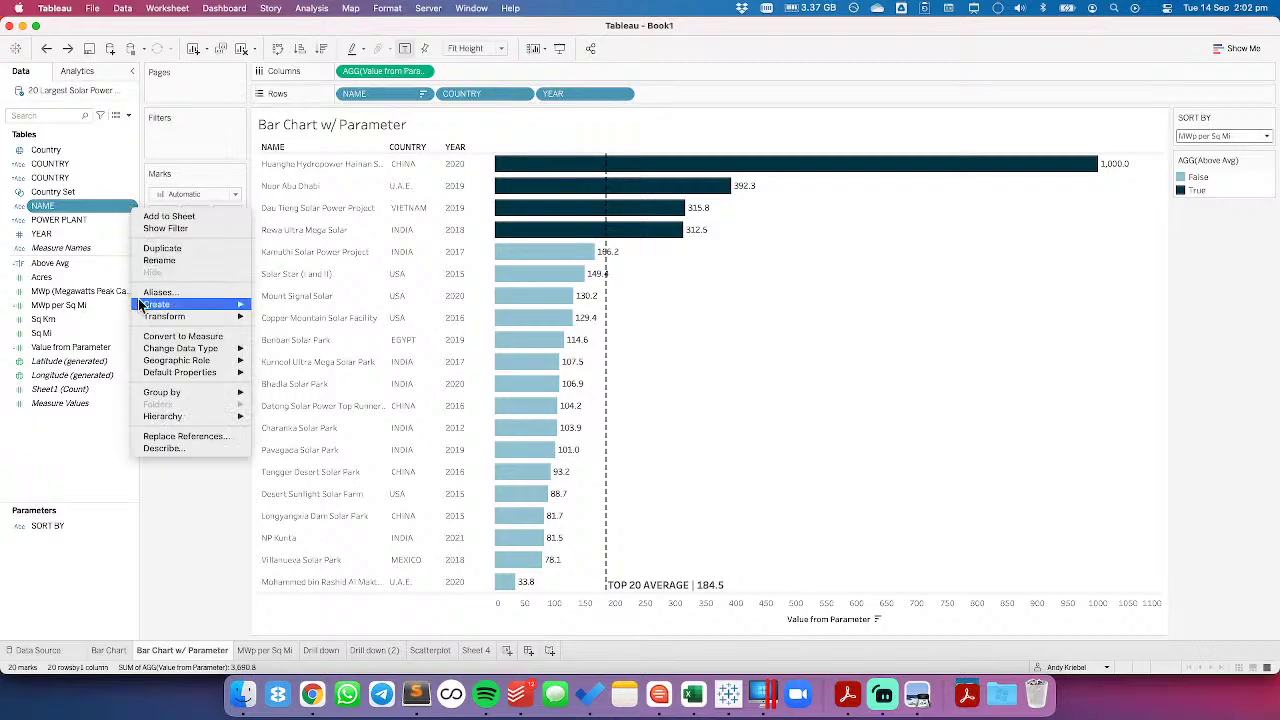
click(158, 264)
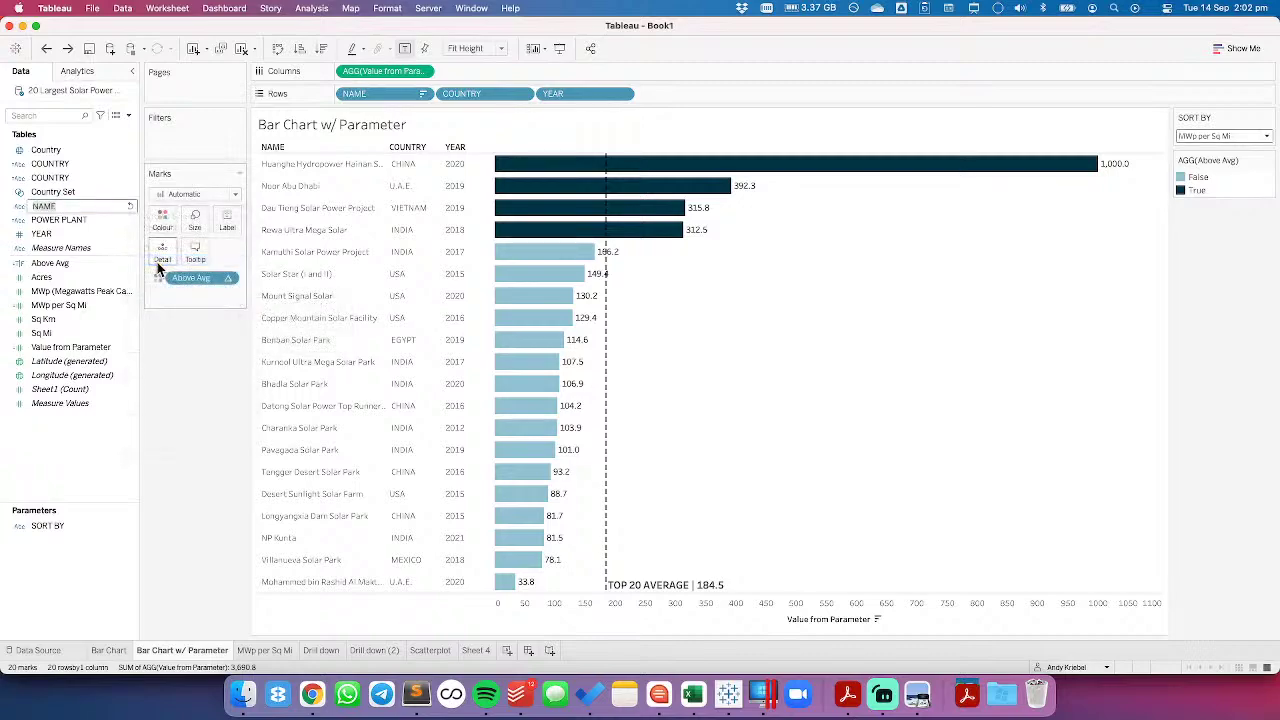
click(131, 207)
key(Return)
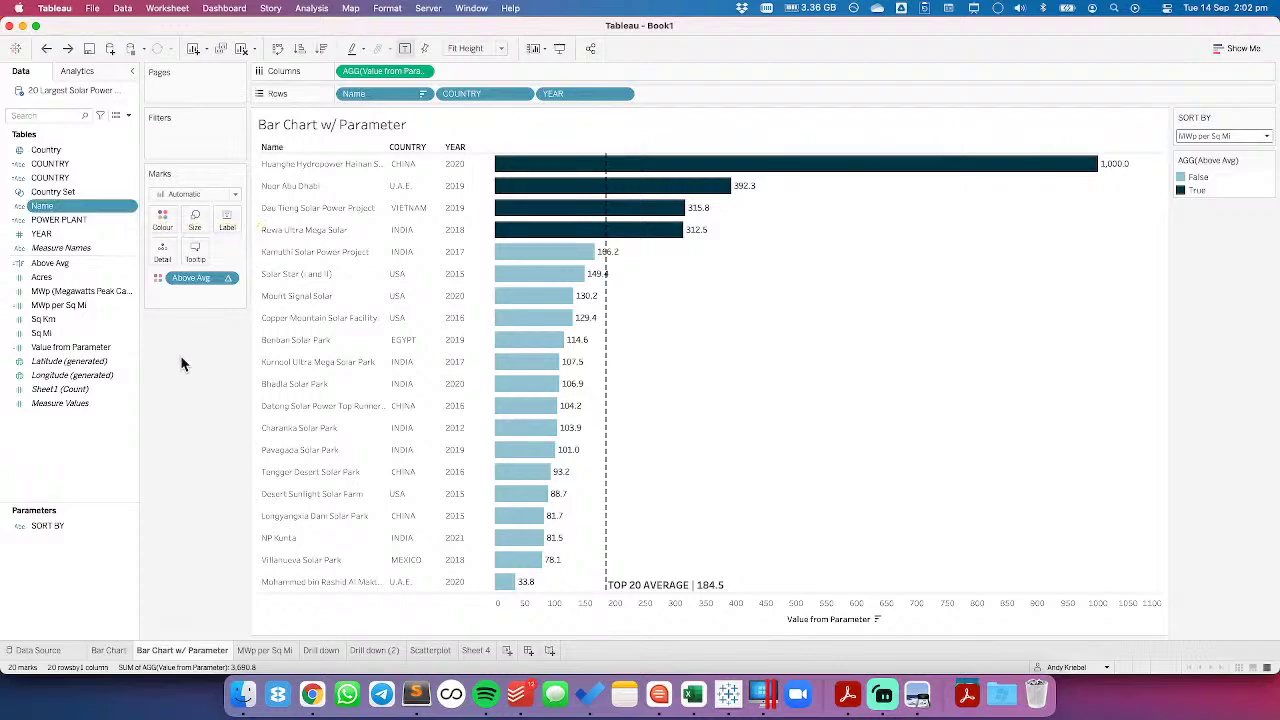
Create a calculated field NAME with the formula UPPER([Name]) and use it in place of Name on Rows
right_click(72, 425)
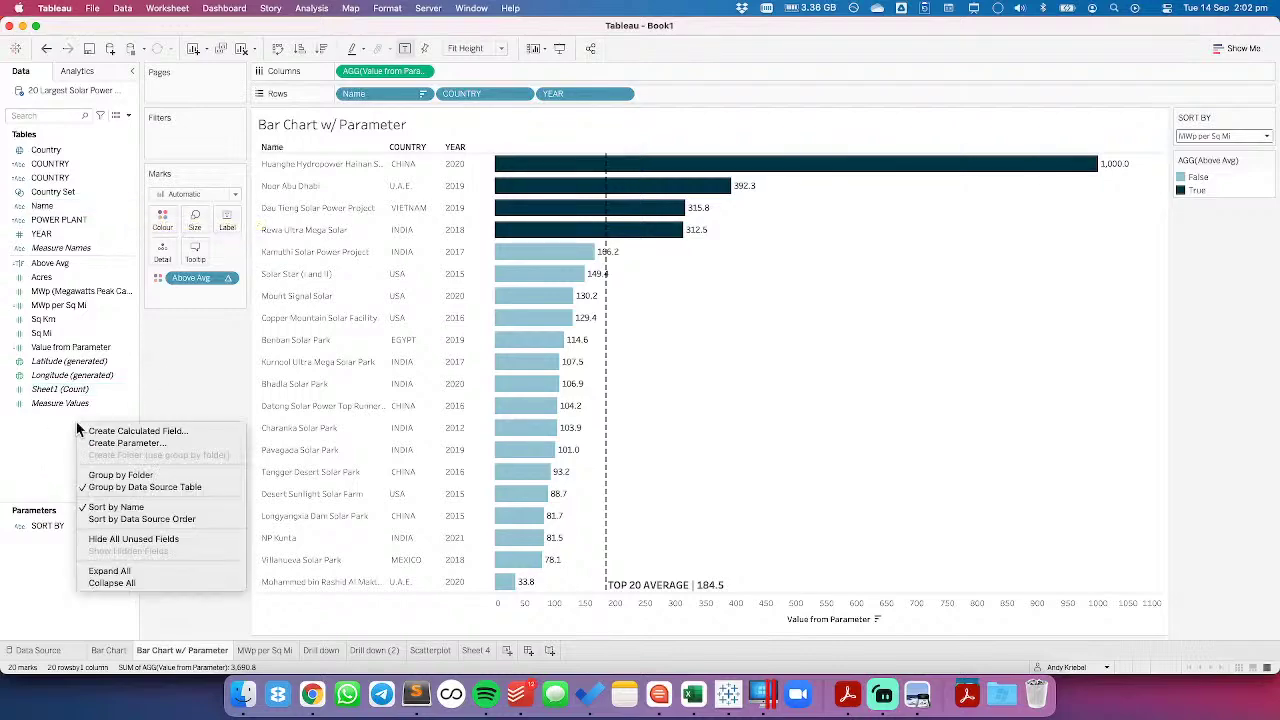
click(131, 433)
text(NAME)
key(Tab)
text(U)
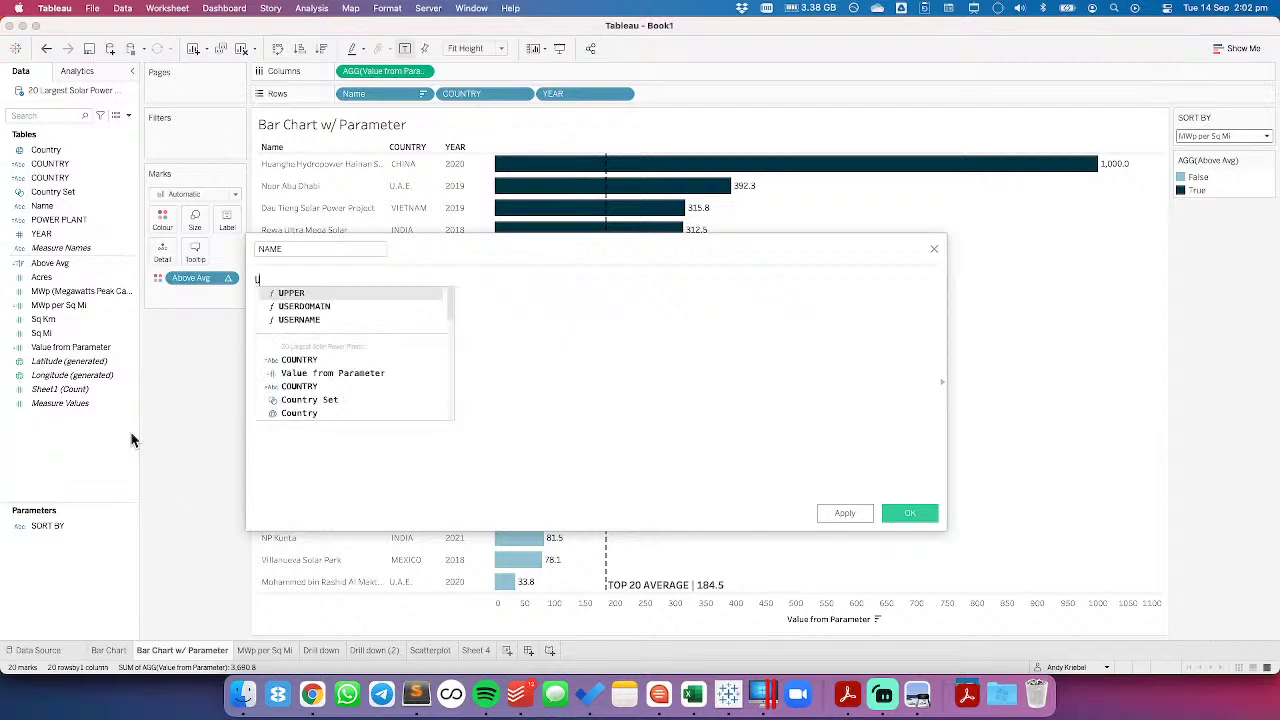
text(PPER([Name]))
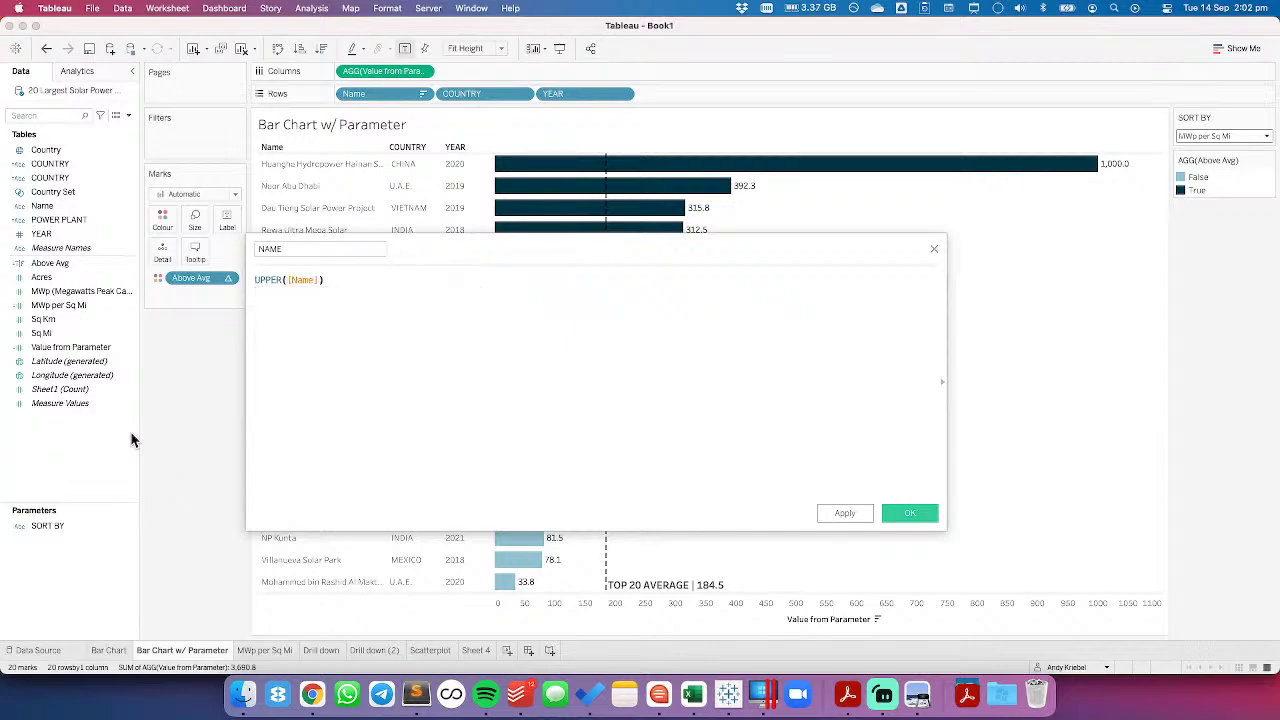
click(909, 513)
drag(75, 220, 390, 93)
Sort the NAME field on Rows by the field Value from Parameter in descending order
click(420, 94)
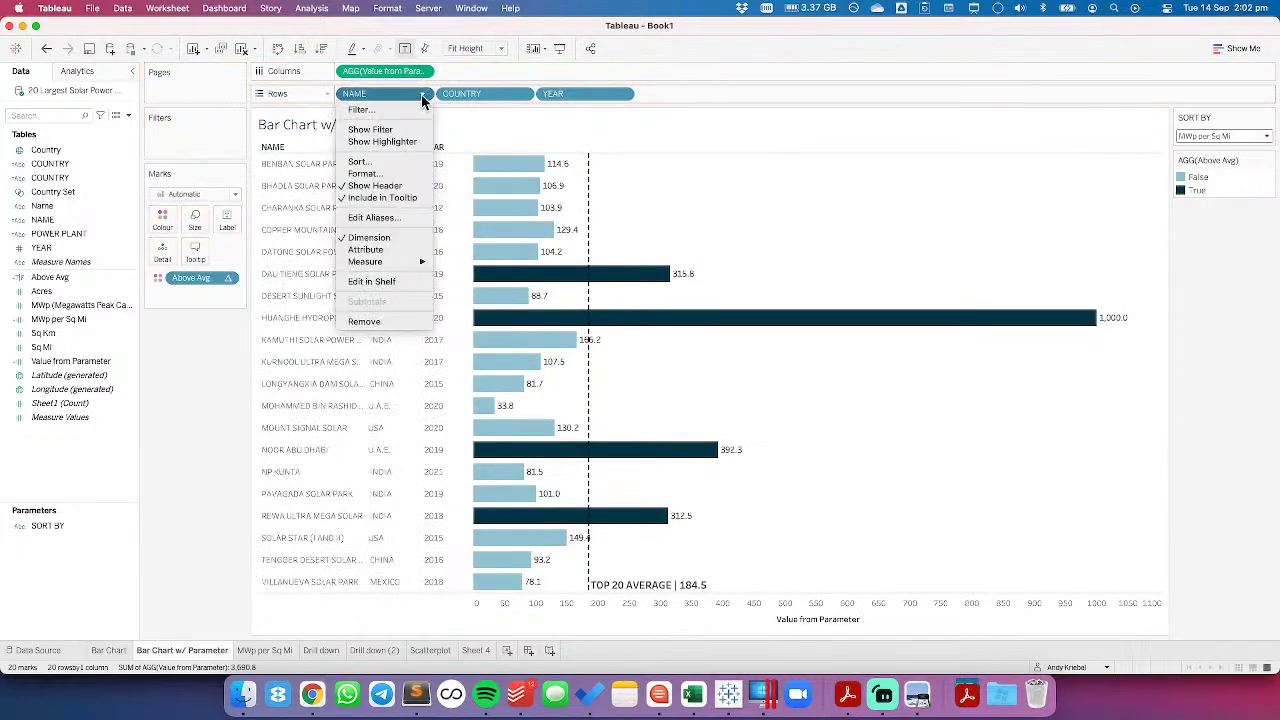
click(373, 163)
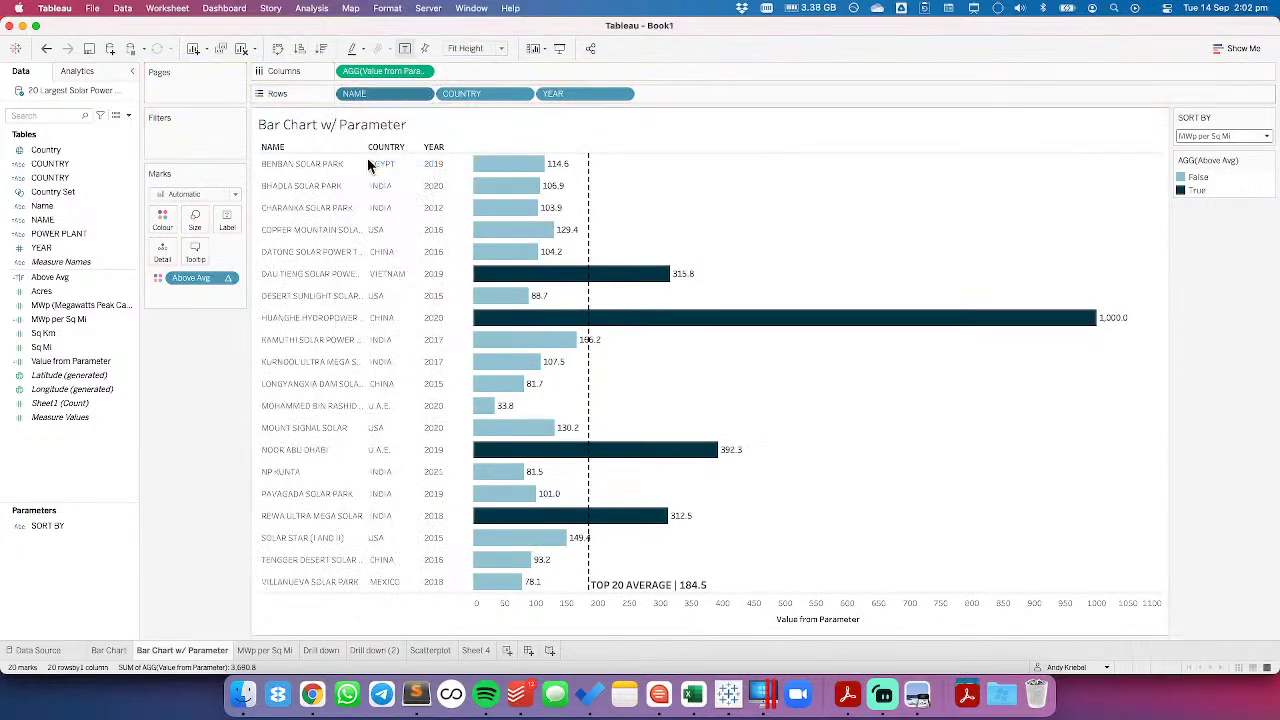
click(590, 332)
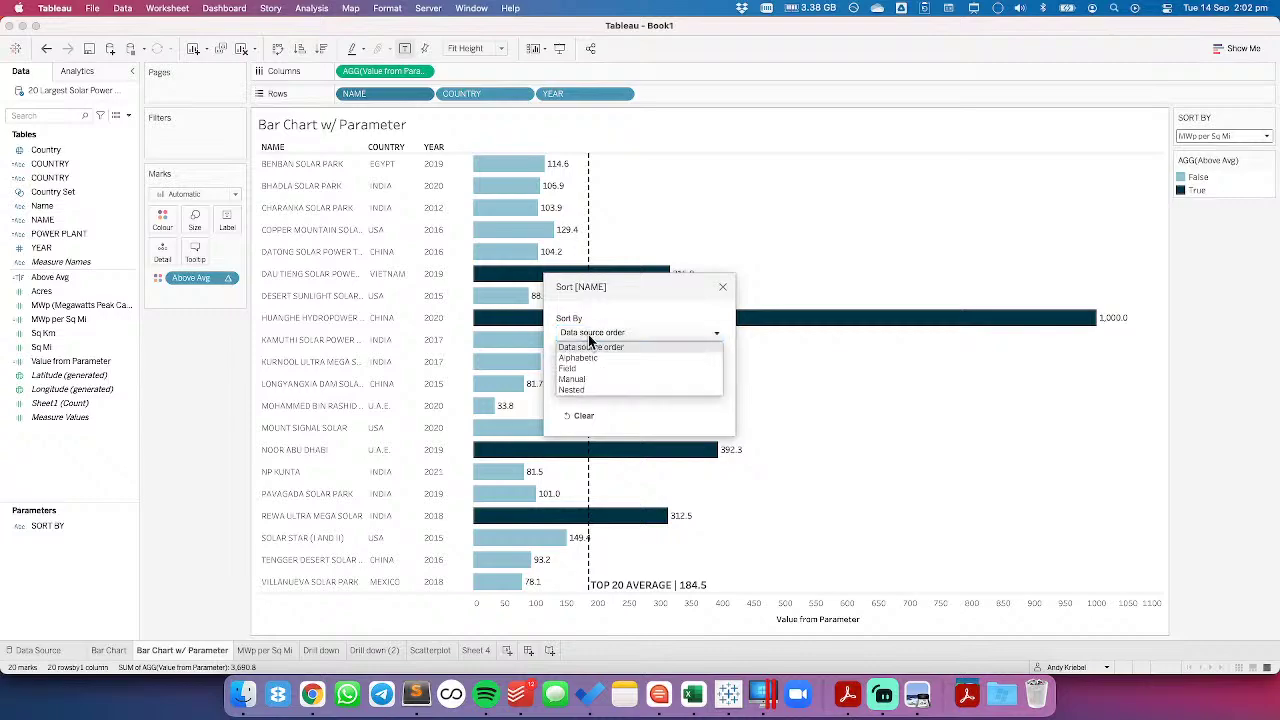
click(577, 370)
click(580, 385)
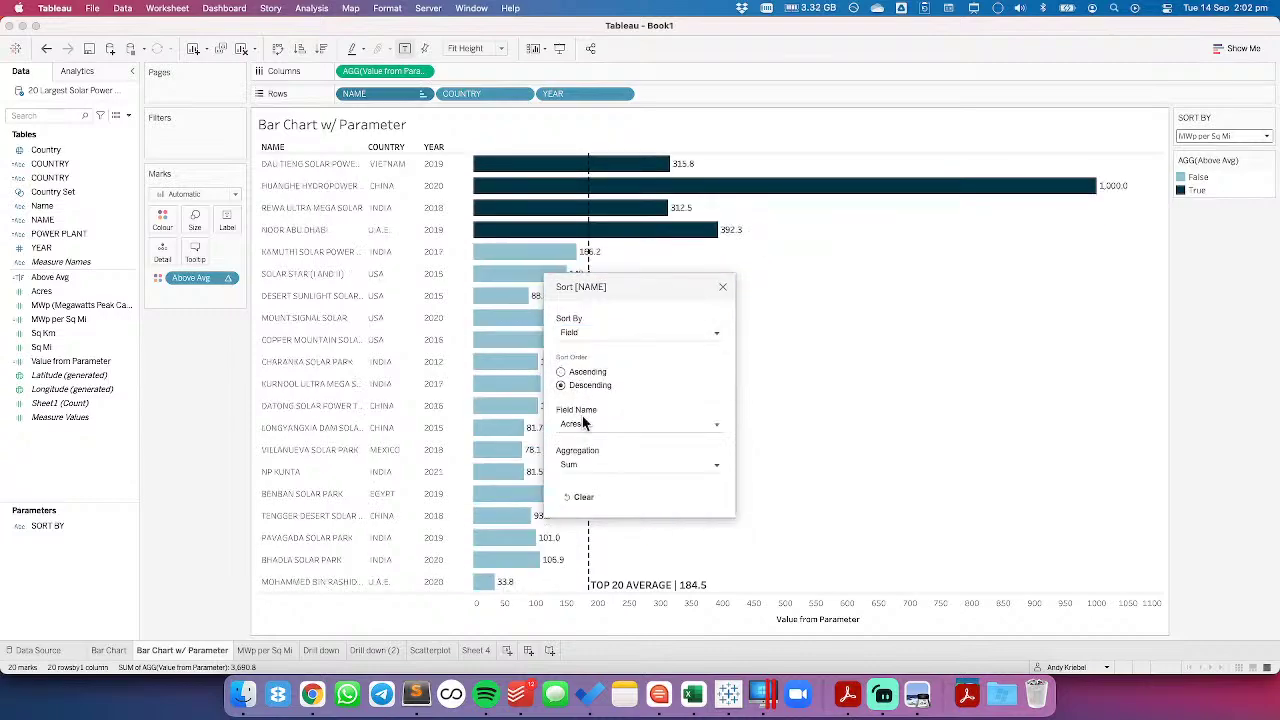
click(583, 428)
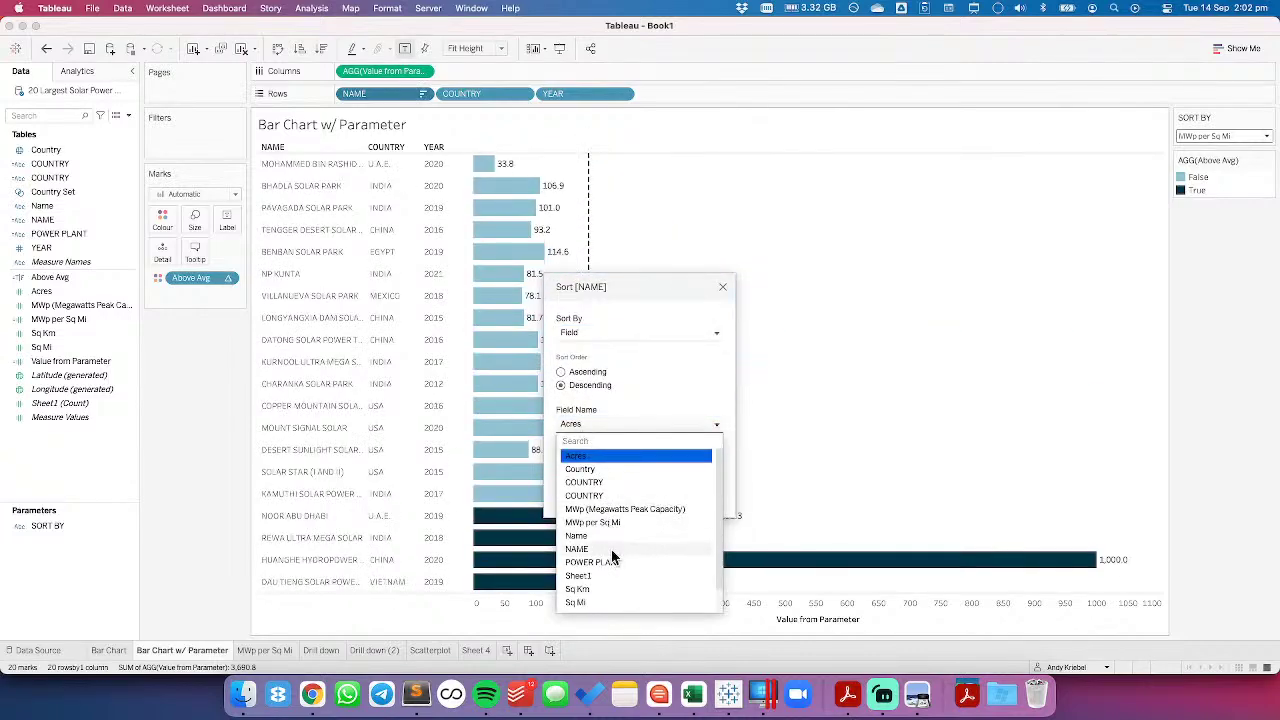
scroll(601, 577, down, 2)
click(602, 589)
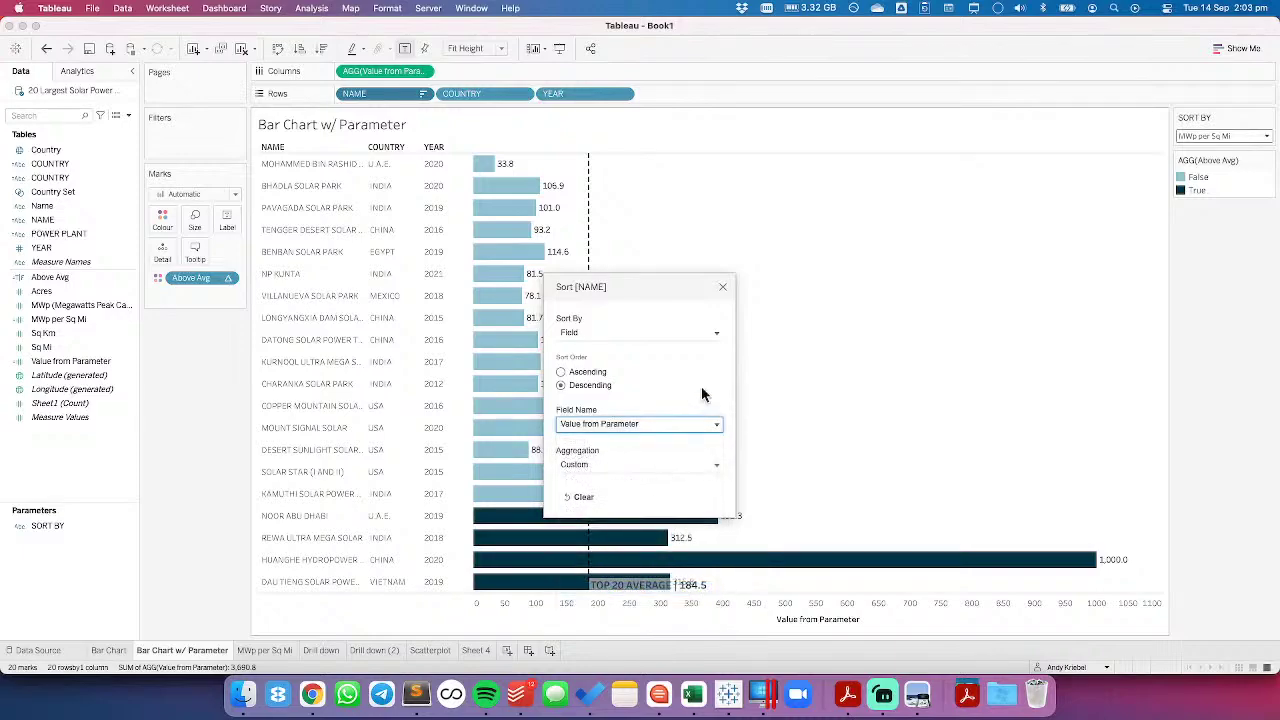
click(723, 289)
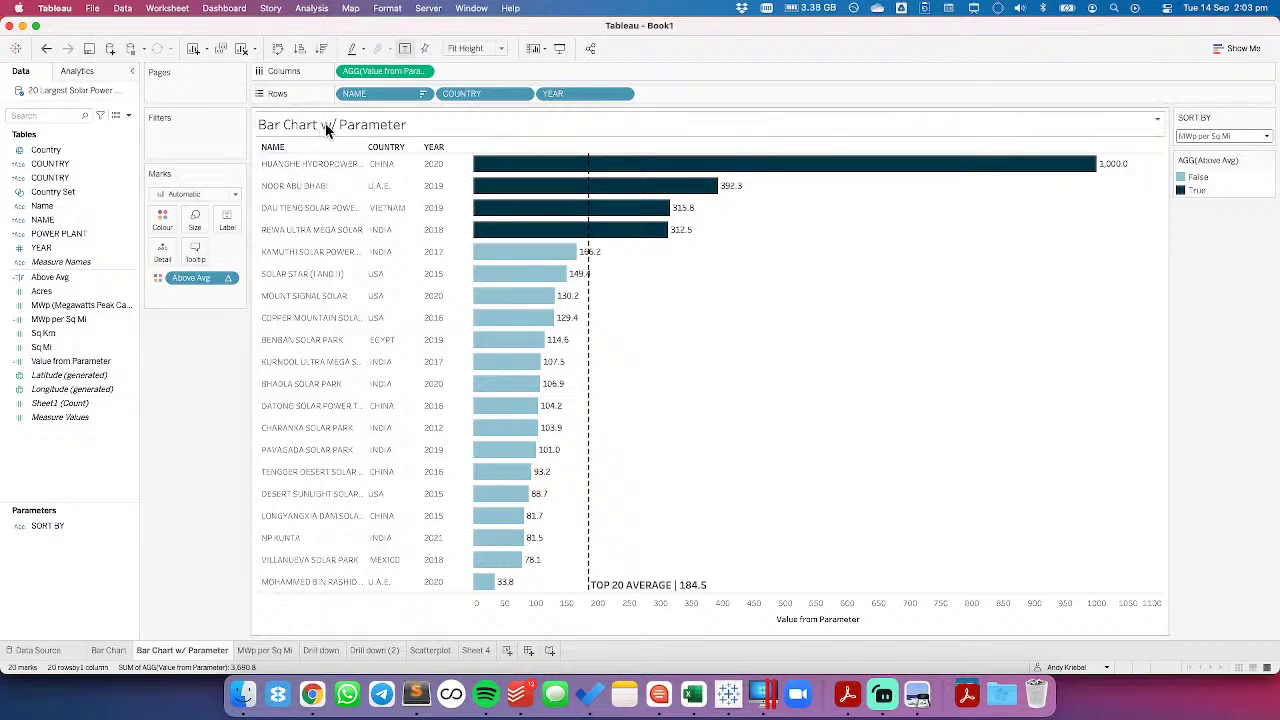
Hide the Above Avg colour legend card
click(1268, 160)
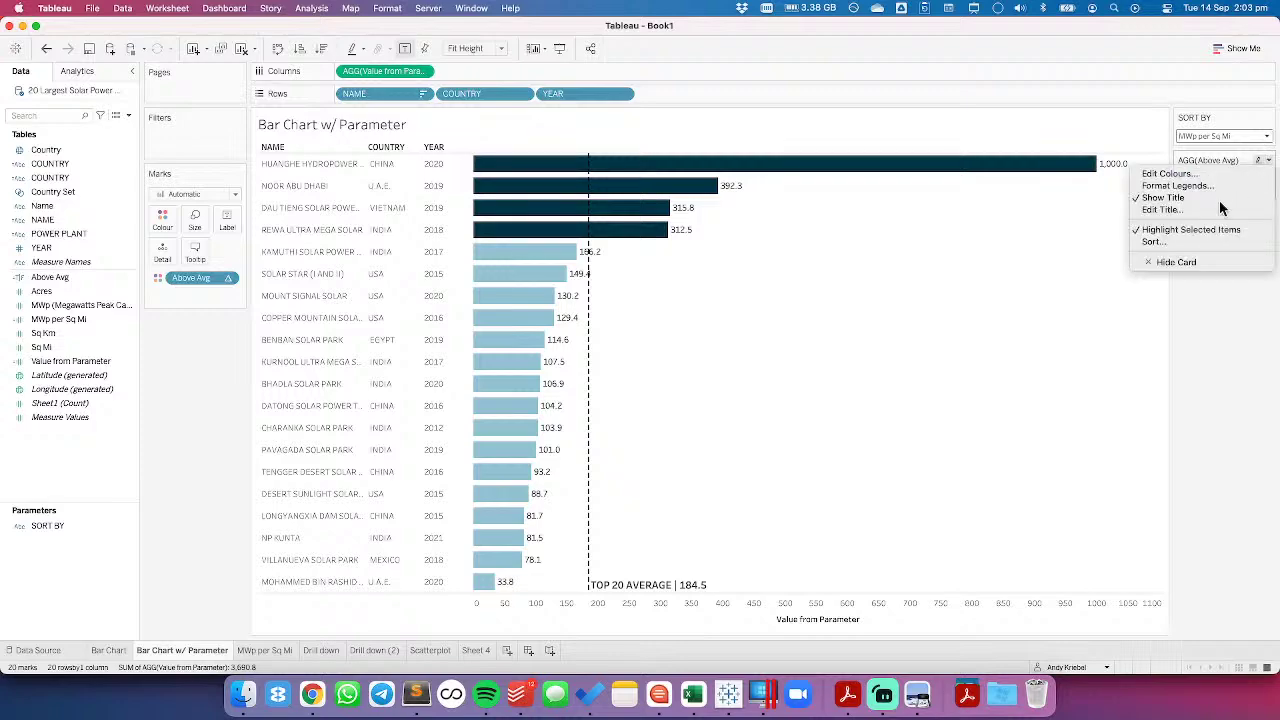
click(1188, 264)
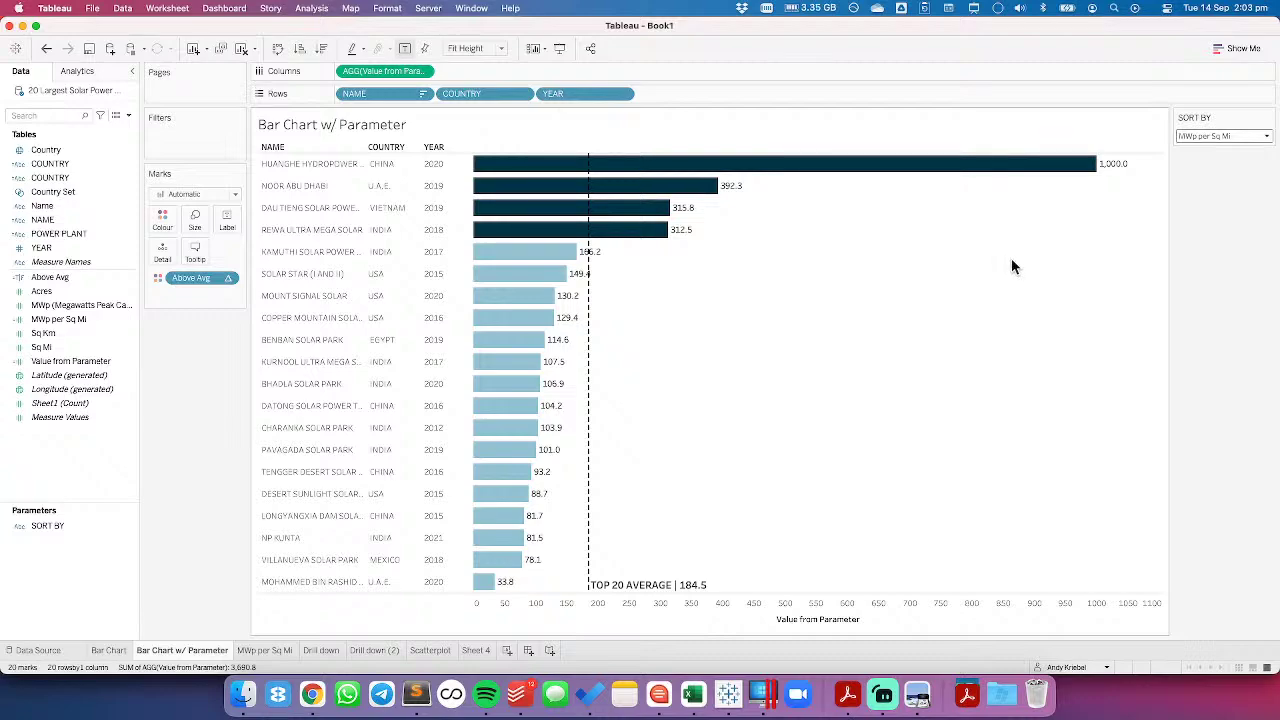
Create a new dashboard and place the Bar Chart w/ Parameter sheet on it as a floating item
click(528, 650)
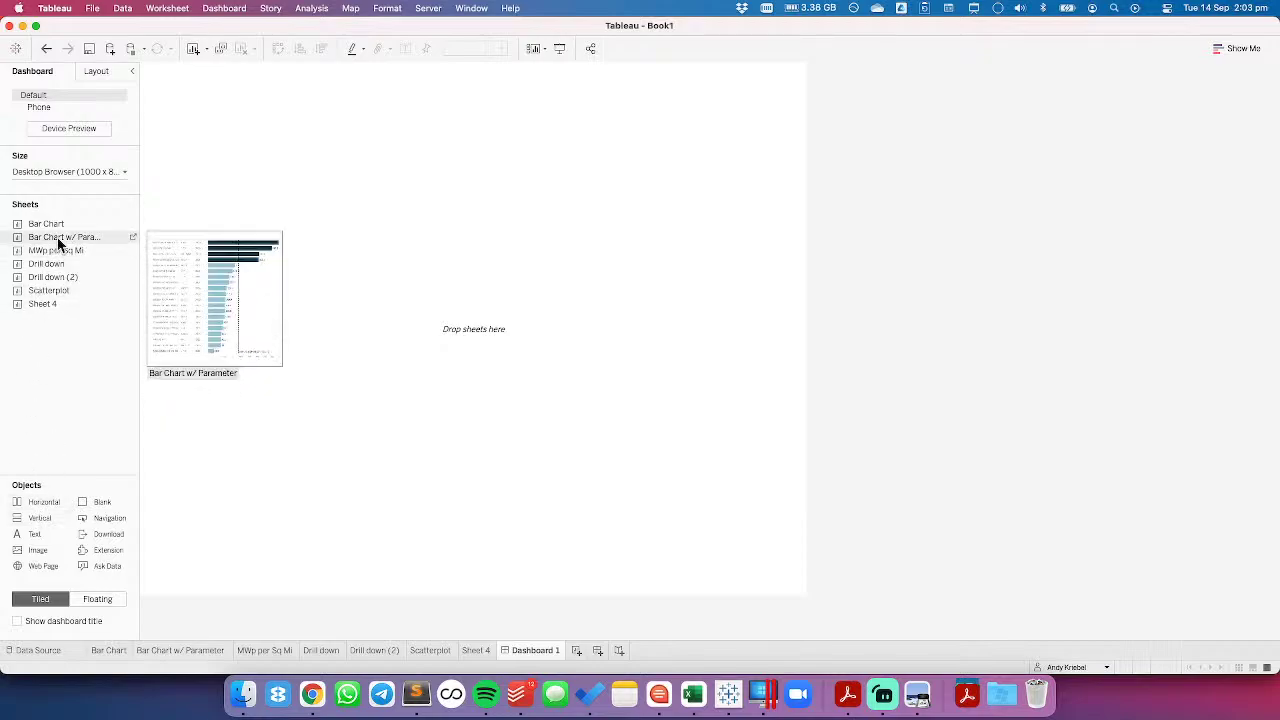
drag(58, 242, 222, 90)
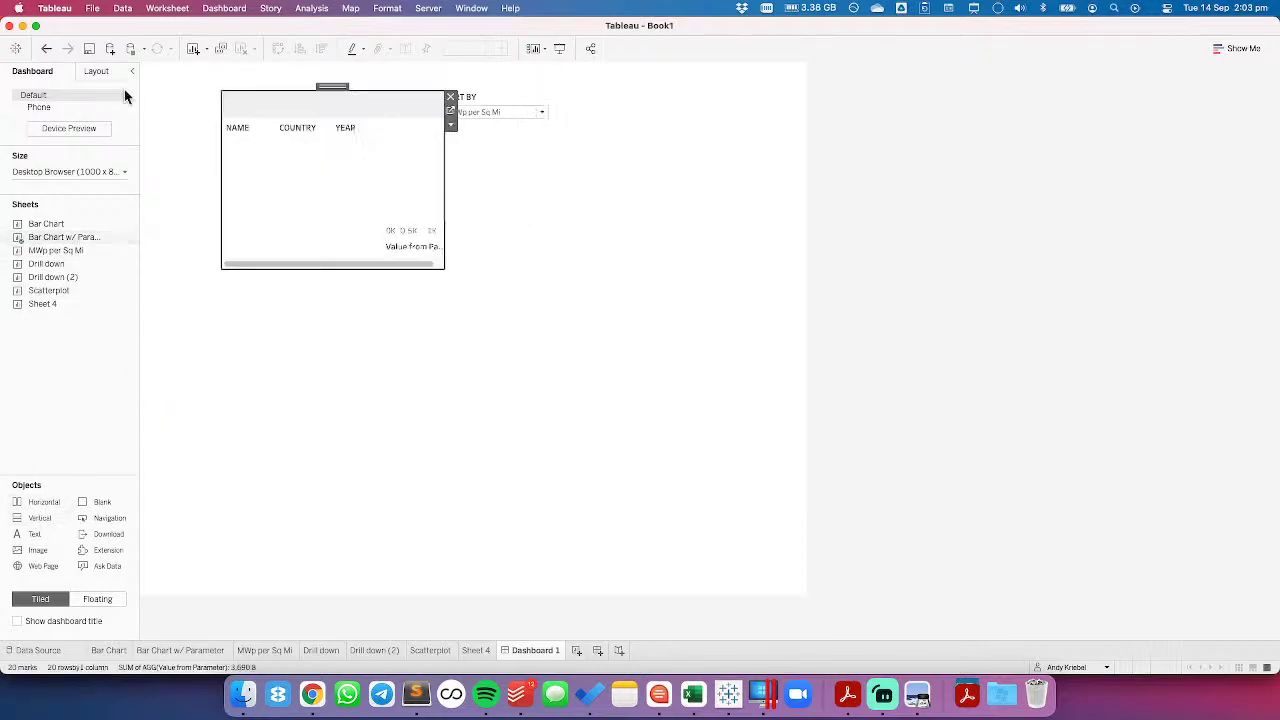
Position the floating bar chart at x 0, y 0 and set its size to 1,000 wide by 800 high
click(96, 73)
click(30, 185)
text(0)
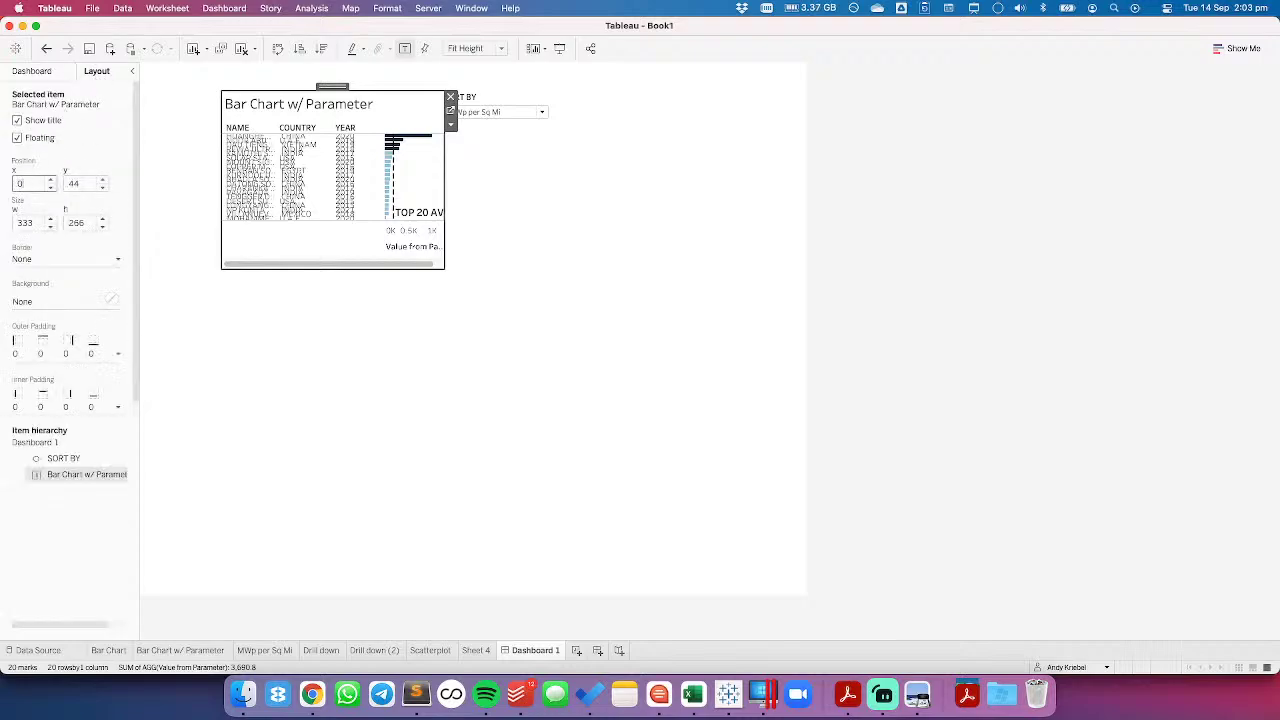
key(Tab)
text(0)
key(Tab)
text(1)
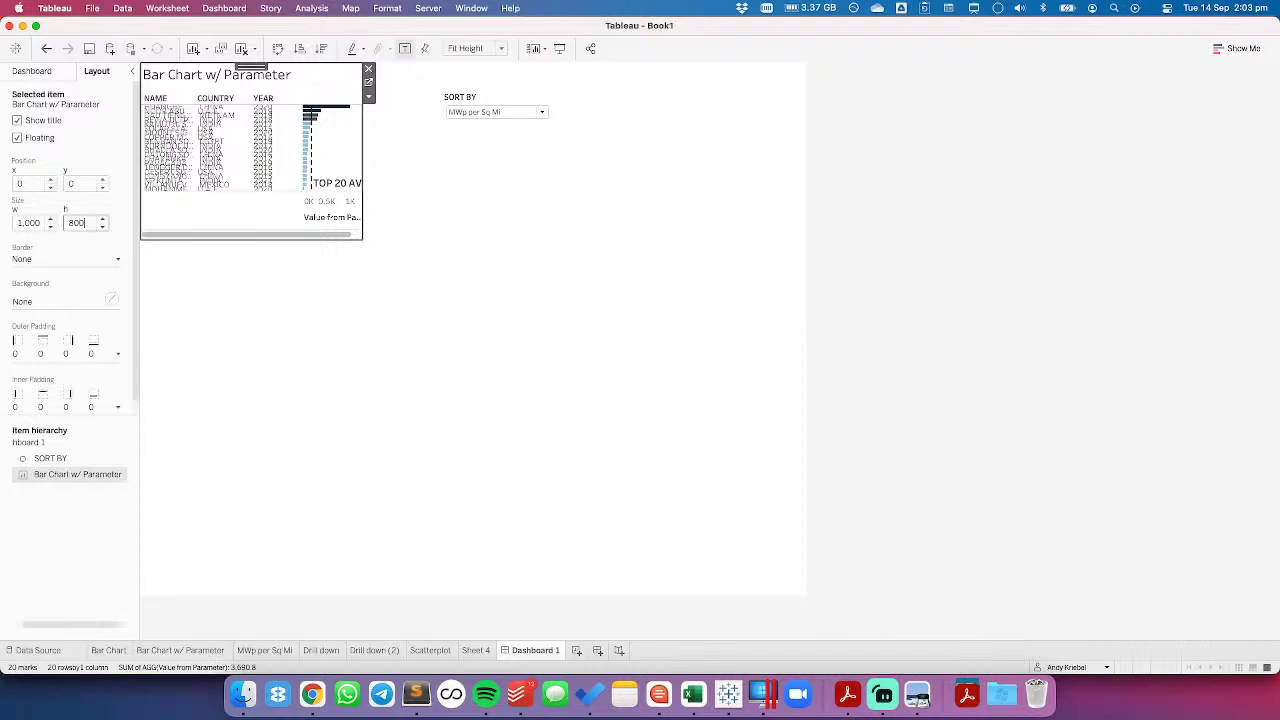
text(0)
key(Return)
Set the bar chart's inner padding to 20 on all sides
click(48, 418)
click(67, 455)
text(20)
key(Return)
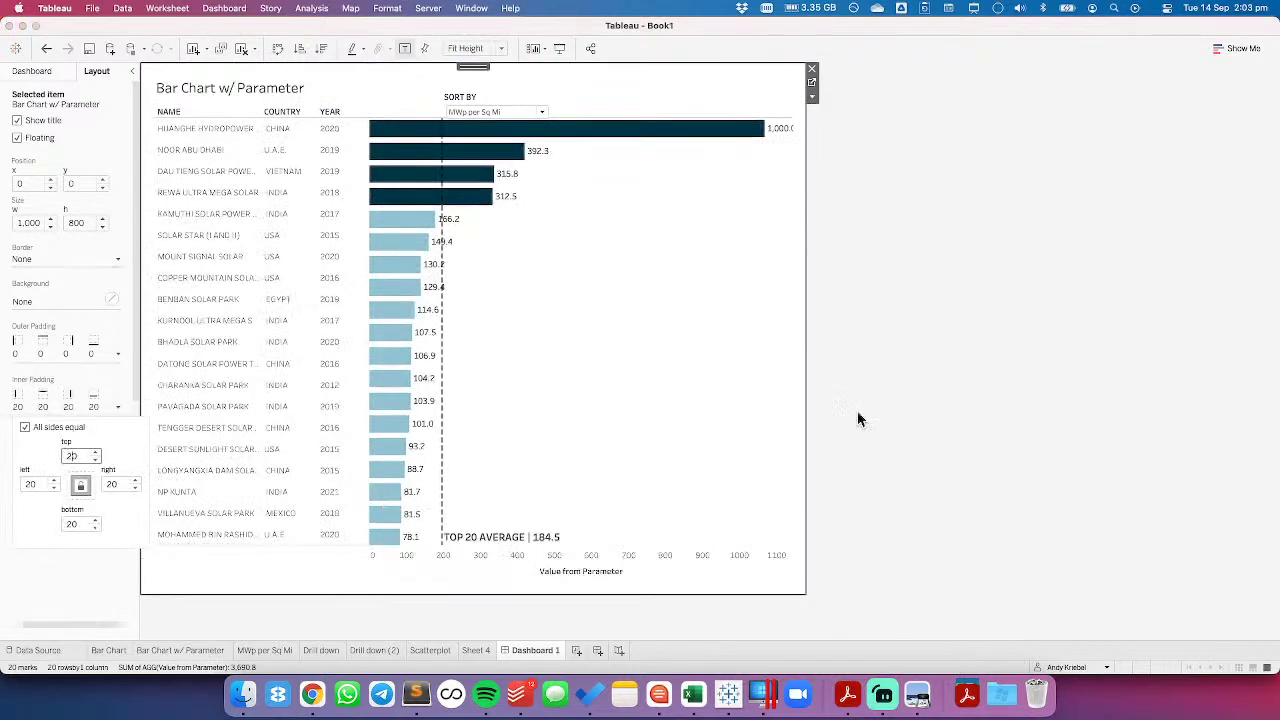
click(1013, 399)
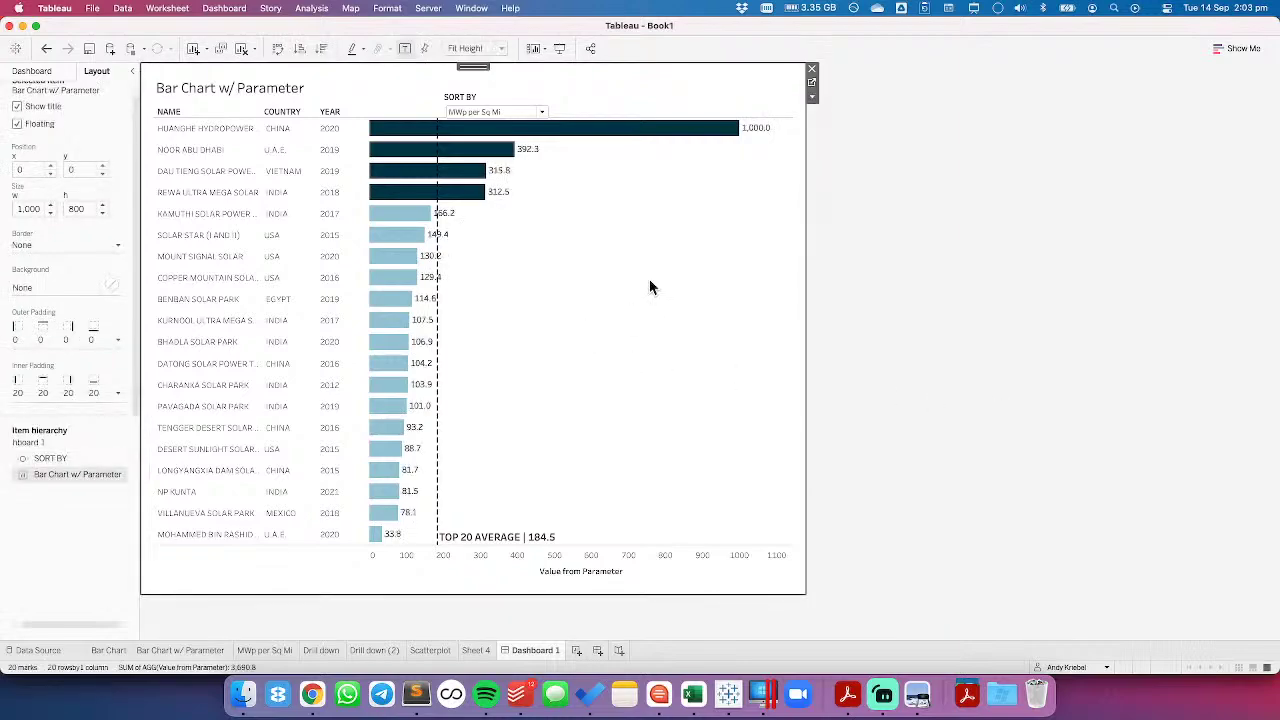
Show the bar chart's caption, centre it and replace its default text with "DATA SOURCE:"
click(812, 96)
click(840, 170)
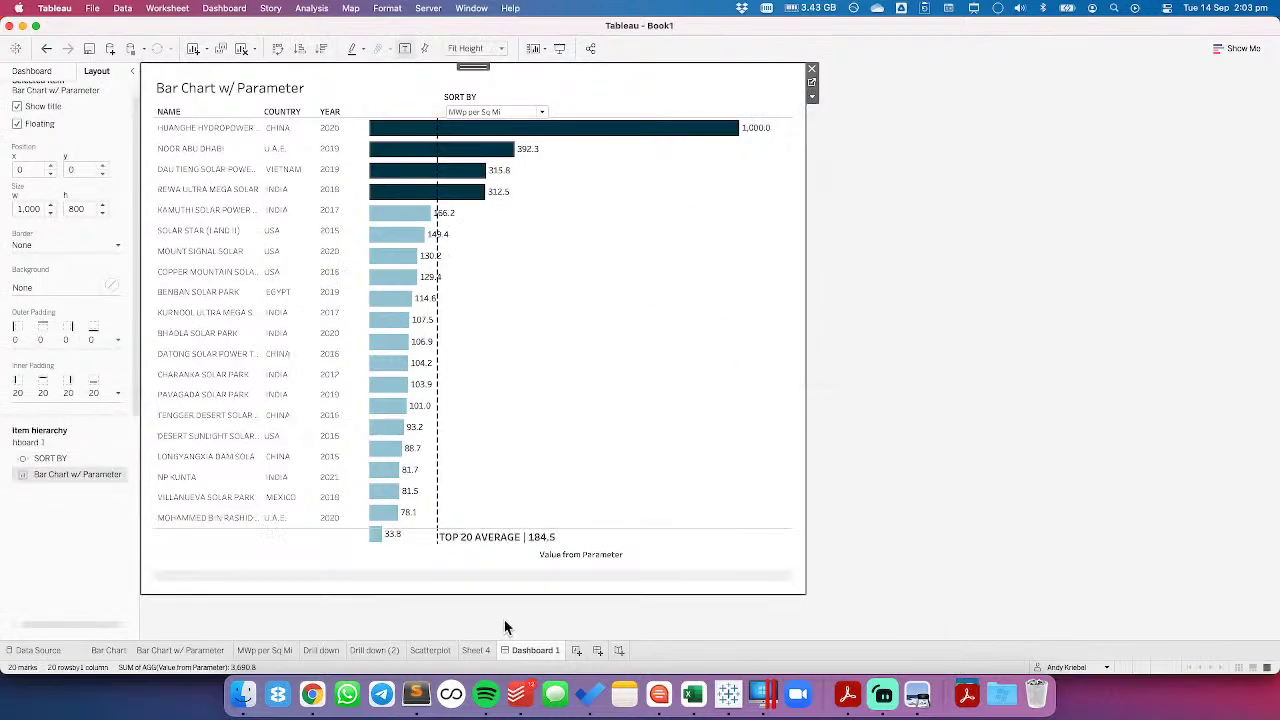
double_click(513, 575)
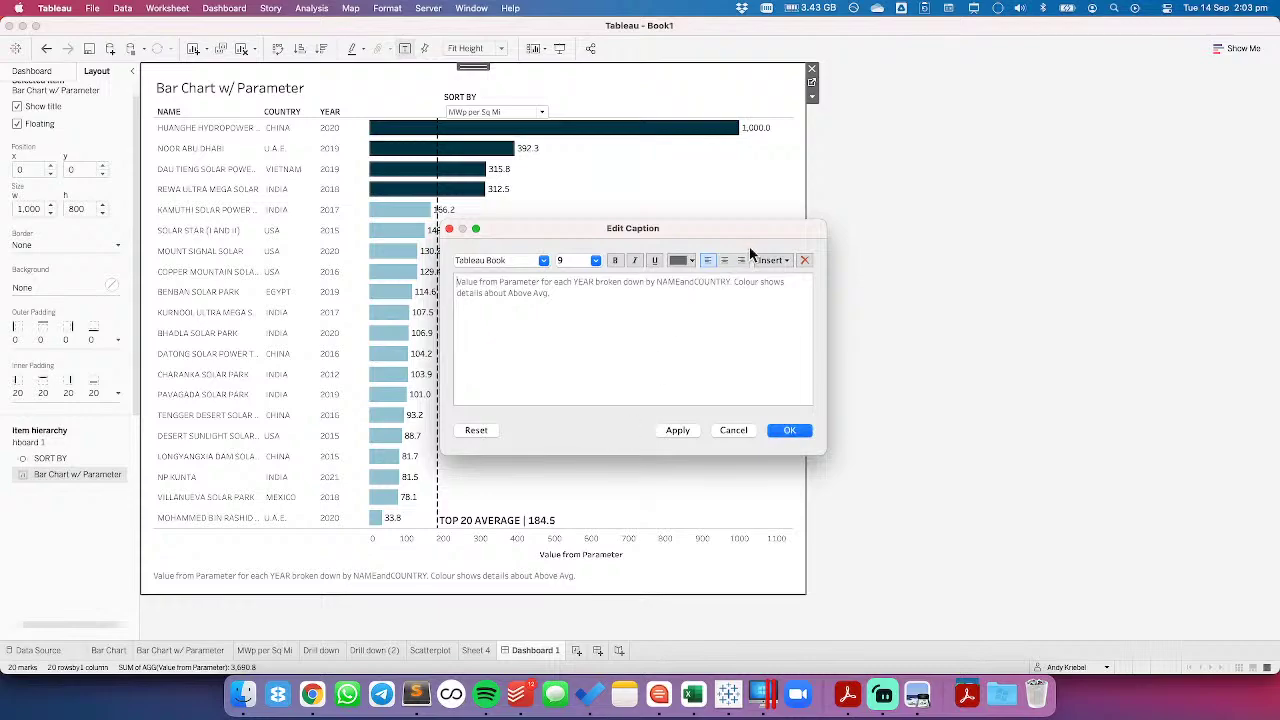
click(726, 260)
key(super+a)
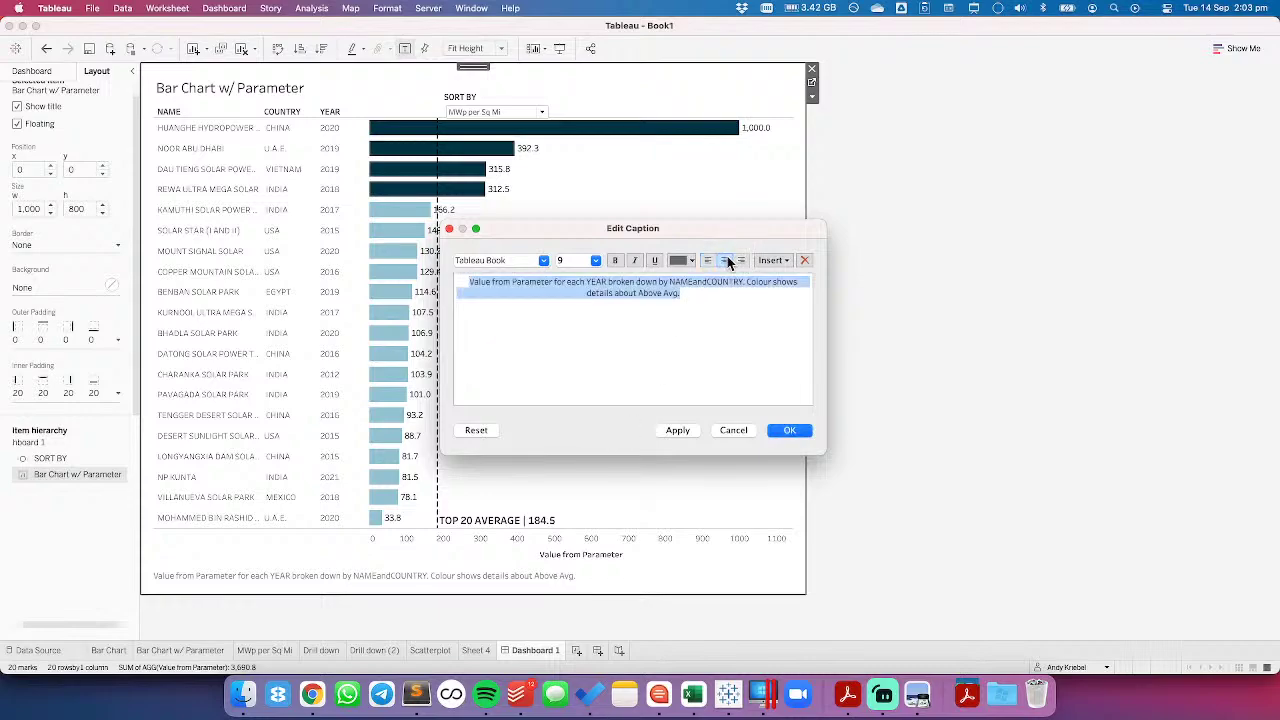
text(DATA SOURCE:)
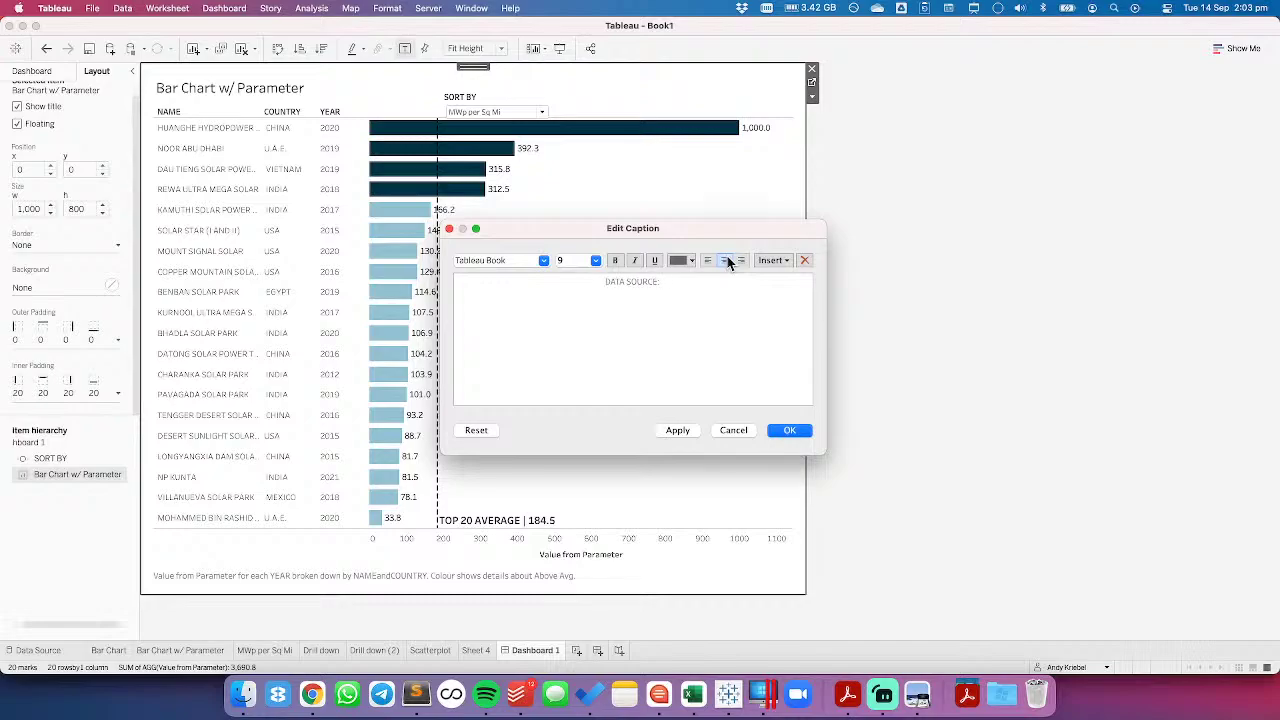
Check the source page in Chrome, and complete the caption in Tableau with "WIKIPEDIA • CREATED BY:" plus the author's name and social handle
key(super+Tab)
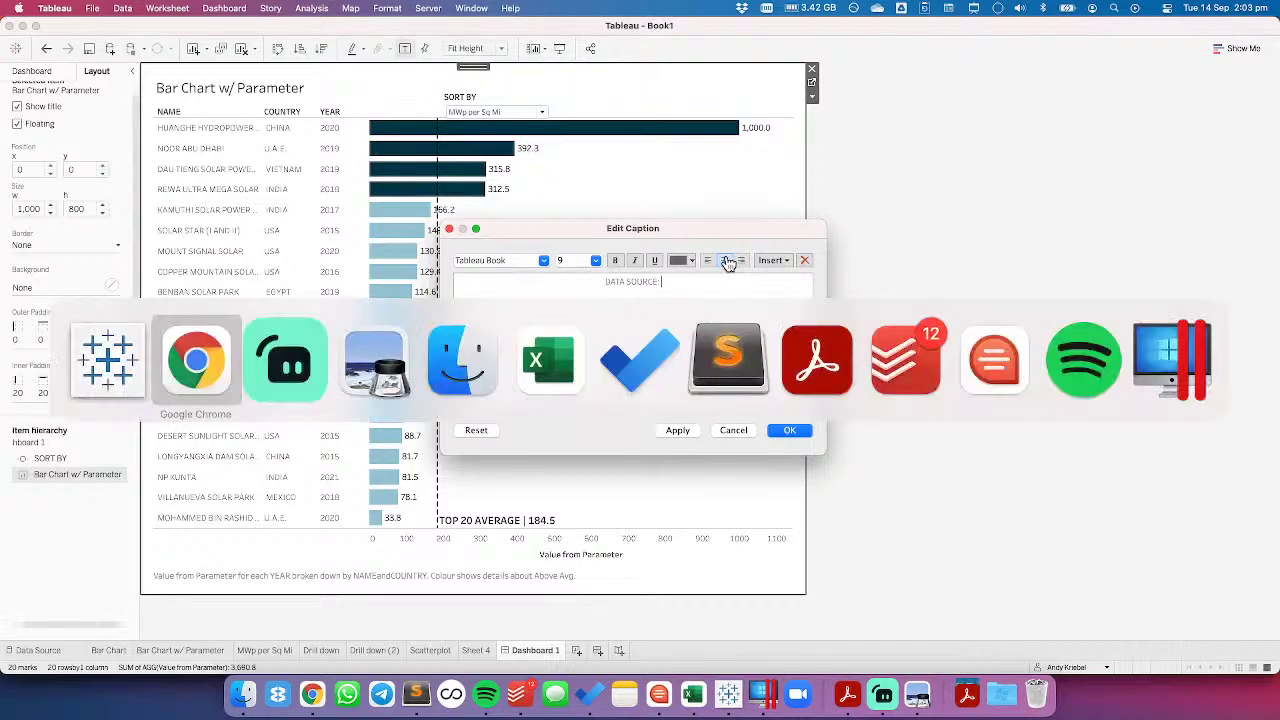
click(1084, 36)
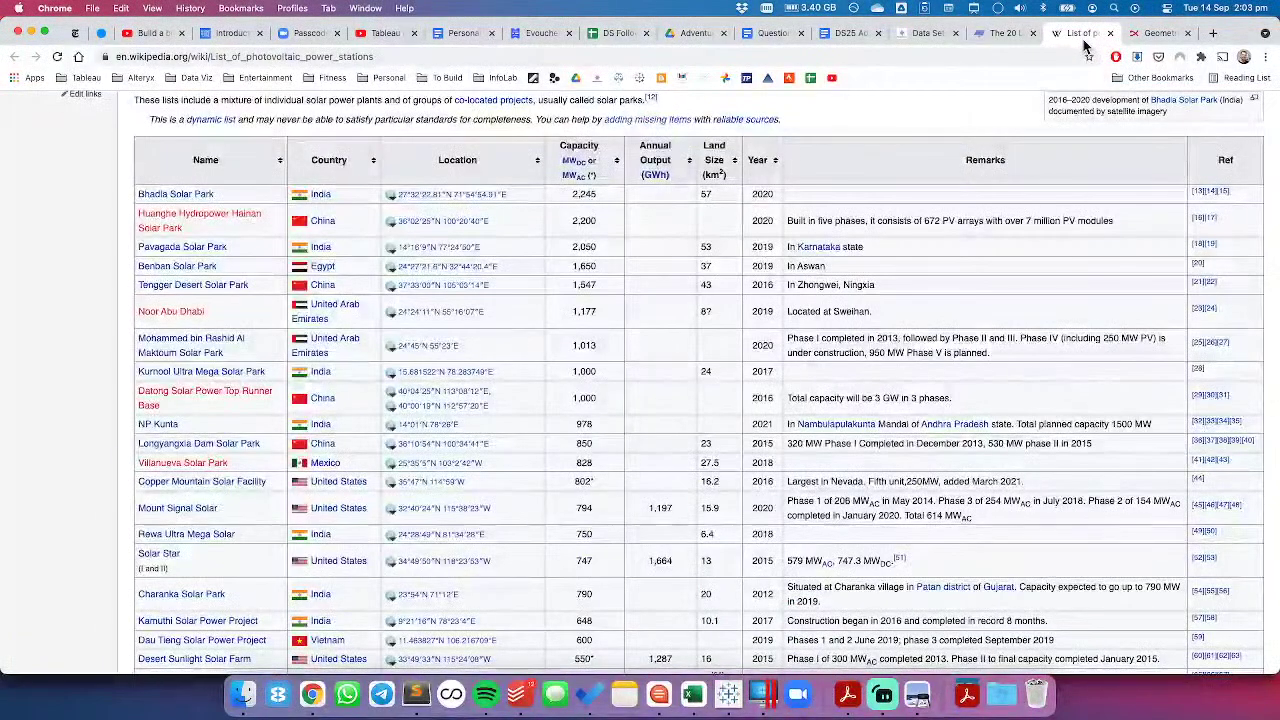
key(super+Tab)
text(WIK)
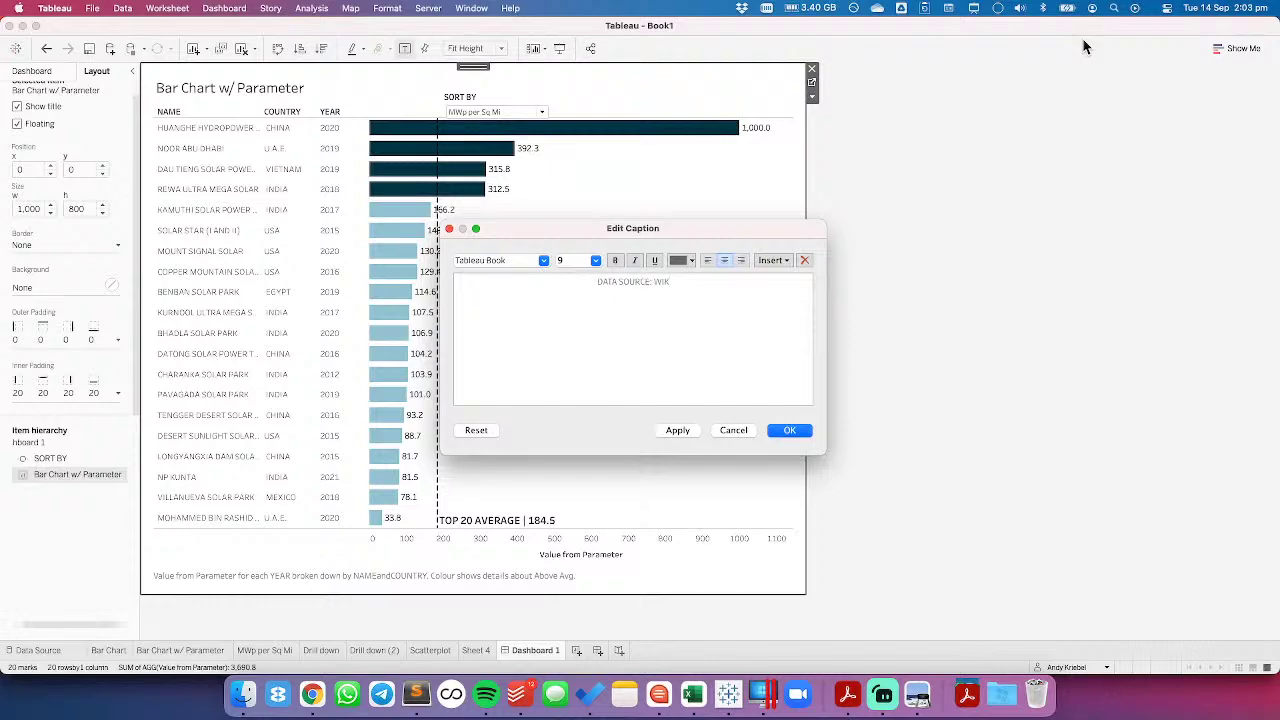
text(IPEDIA • CREATED BY: ANDY)
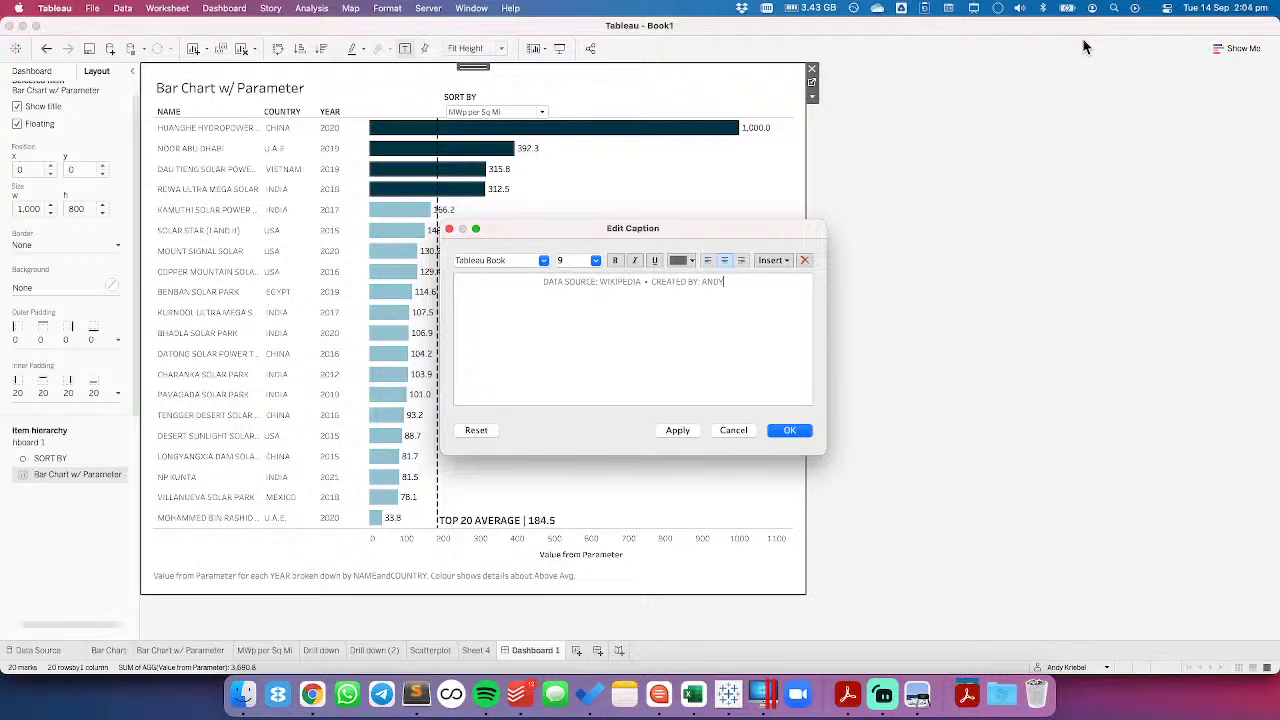
text( KRIEBEL |)
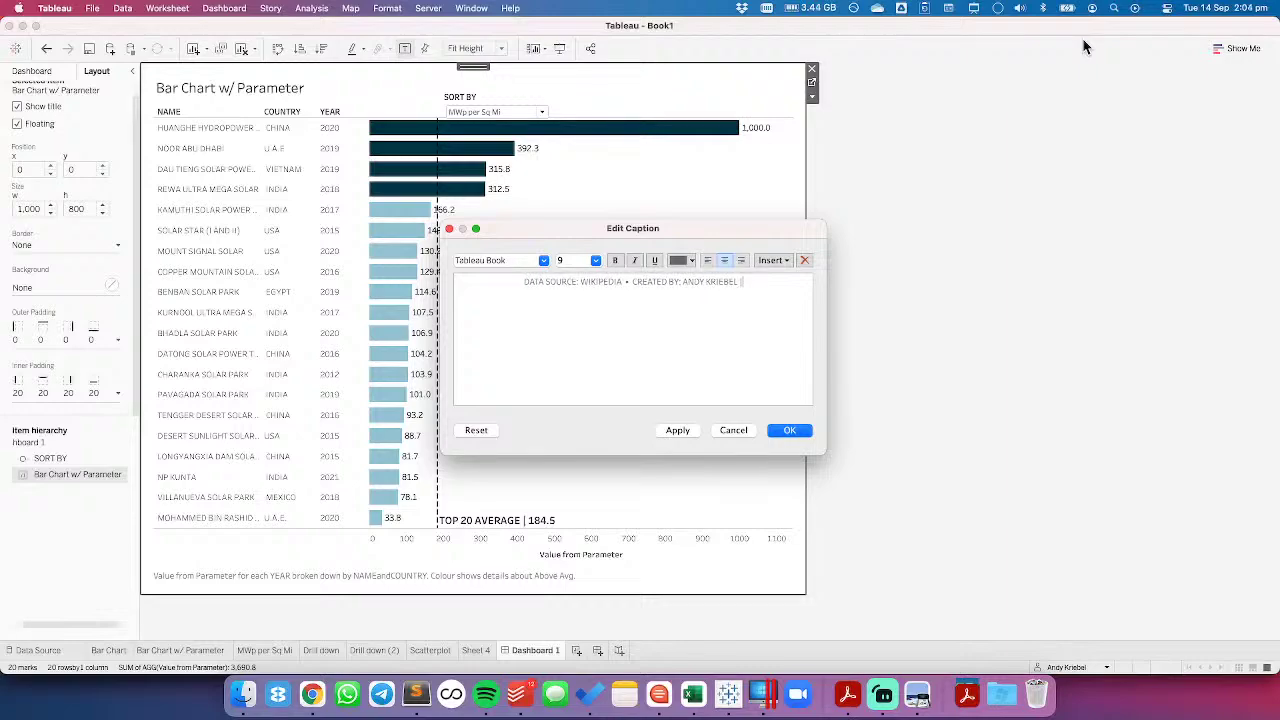
text( @VIZWIZBI)
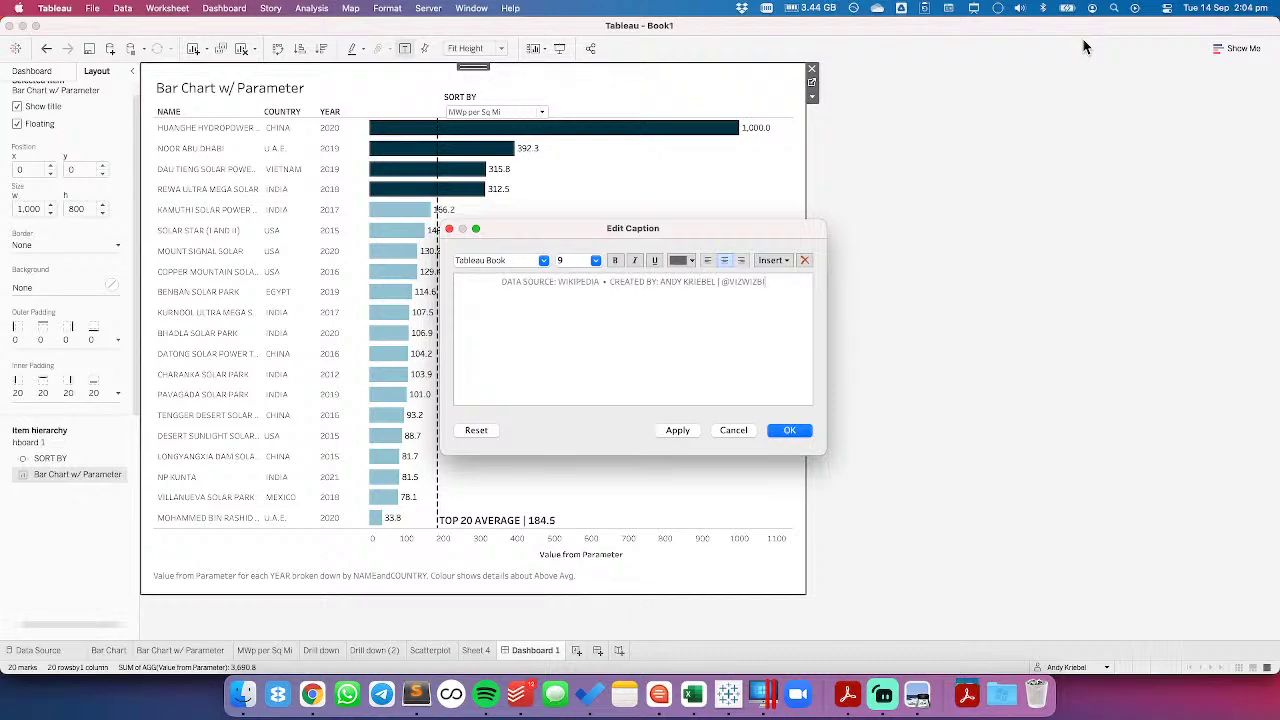
Format the whole caption text in light grey at font size 8 and apply it
key(super+a)
click(680, 261)
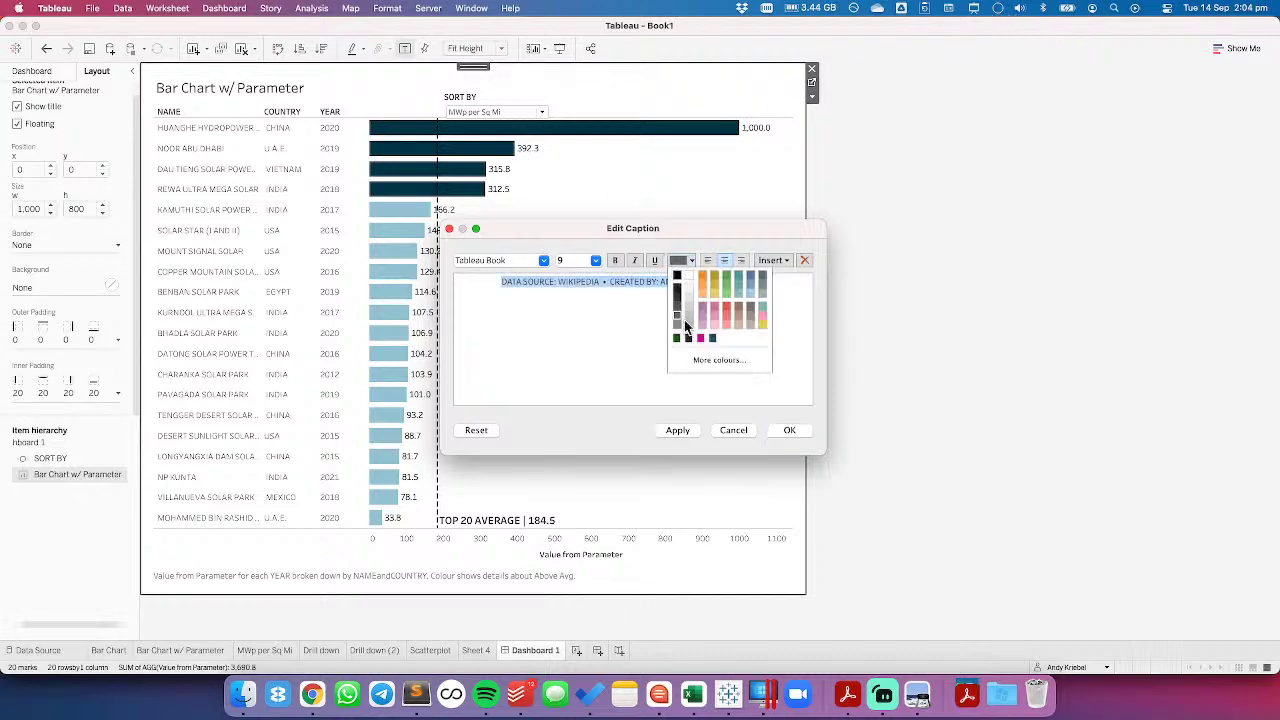
click(688, 325)
click(597, 261)
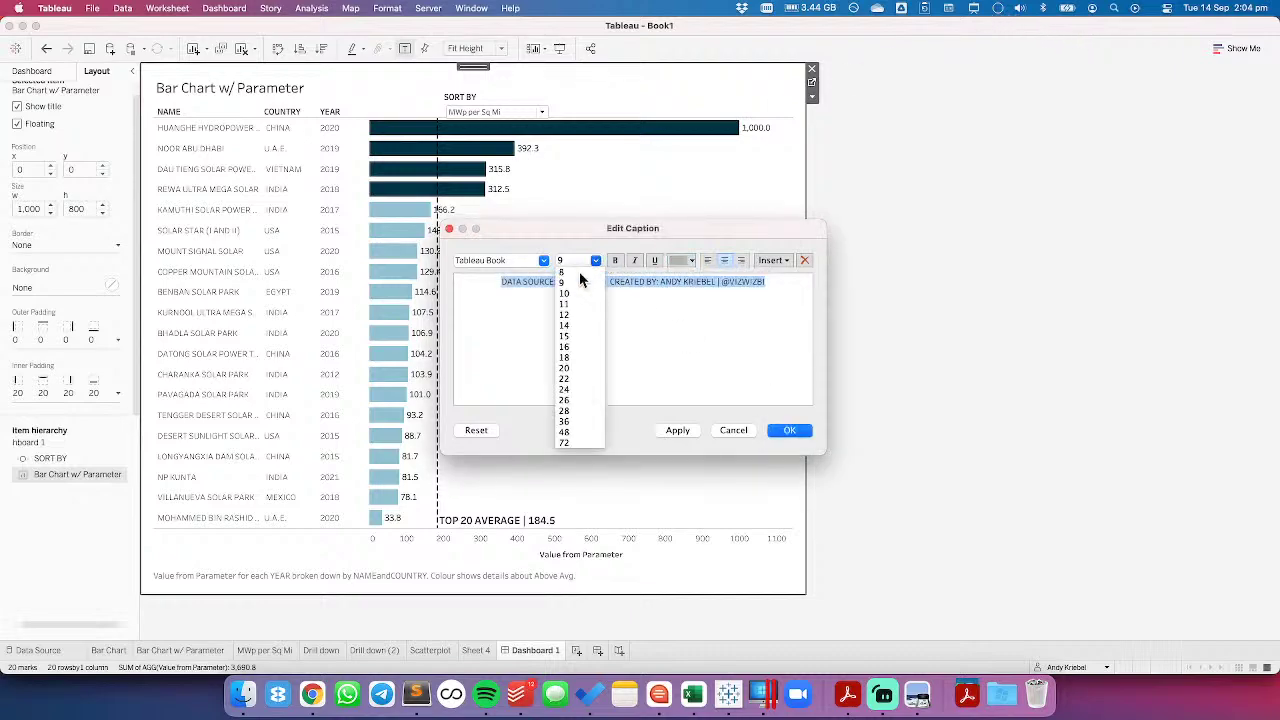
click(579, 271)
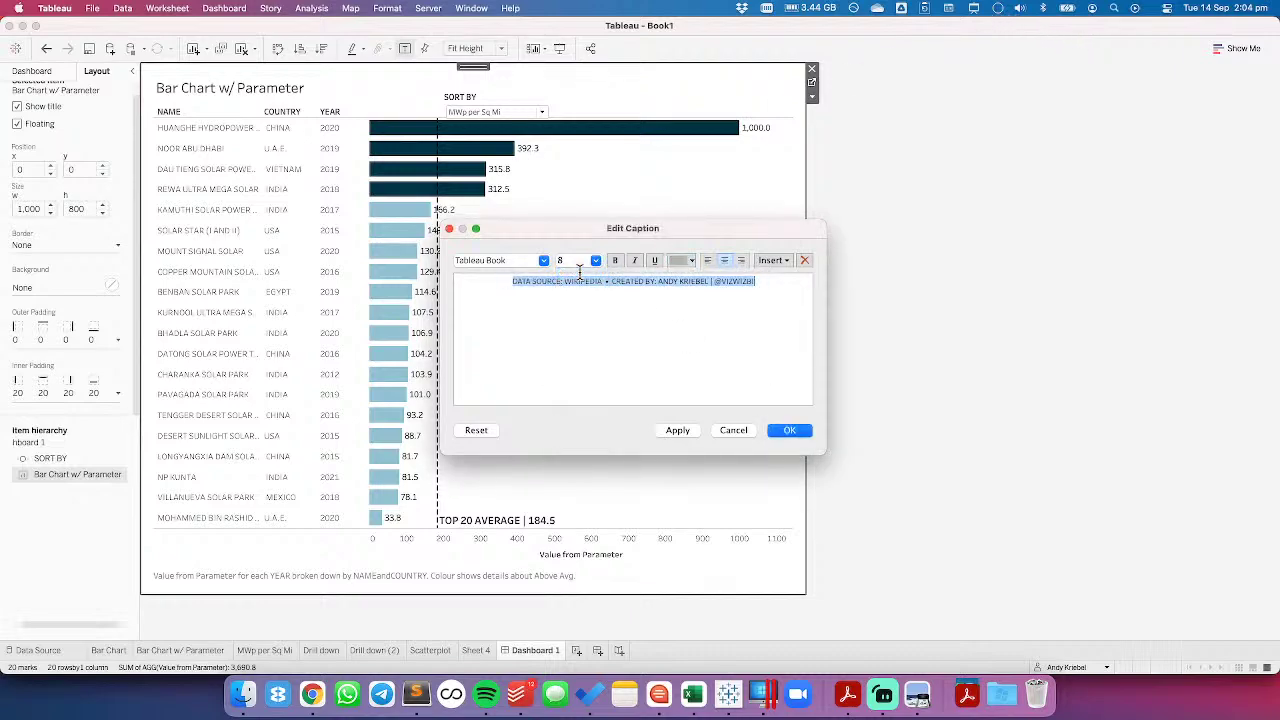
click(683, 432)
click(806, 430)
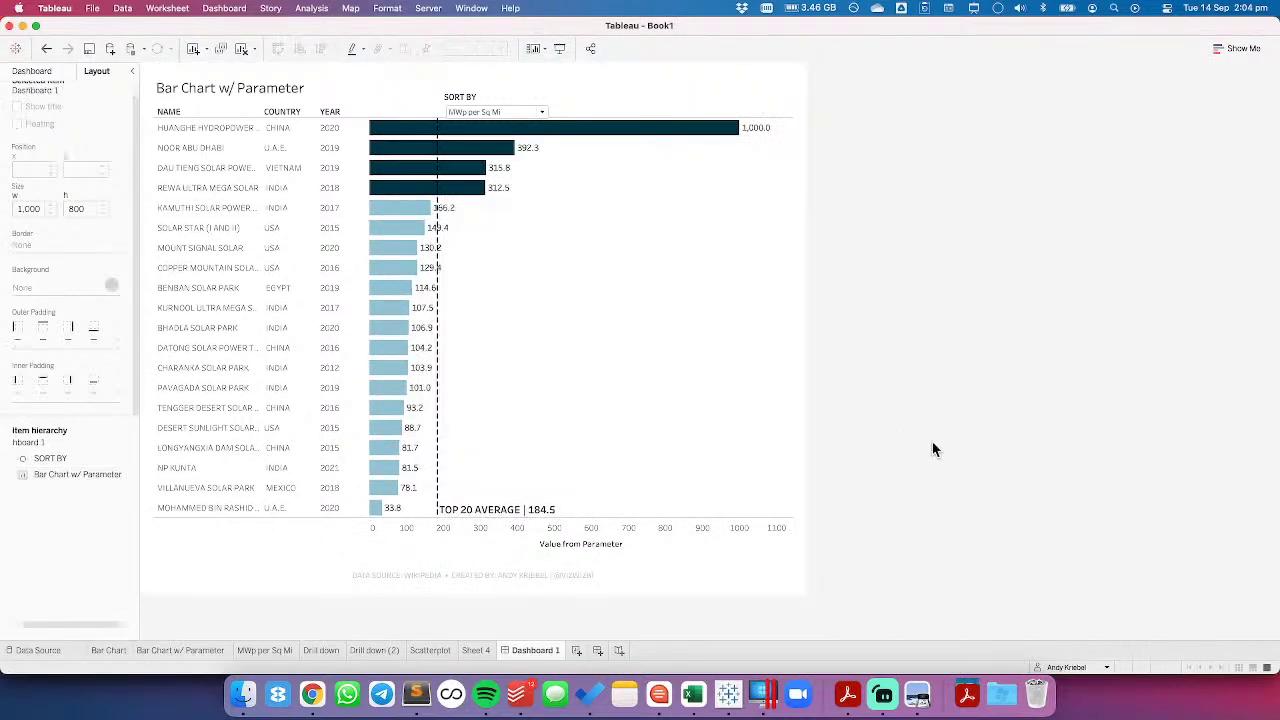
Remove the title from the Value from Parameter axis of the bar chart
right_click(602, 529)
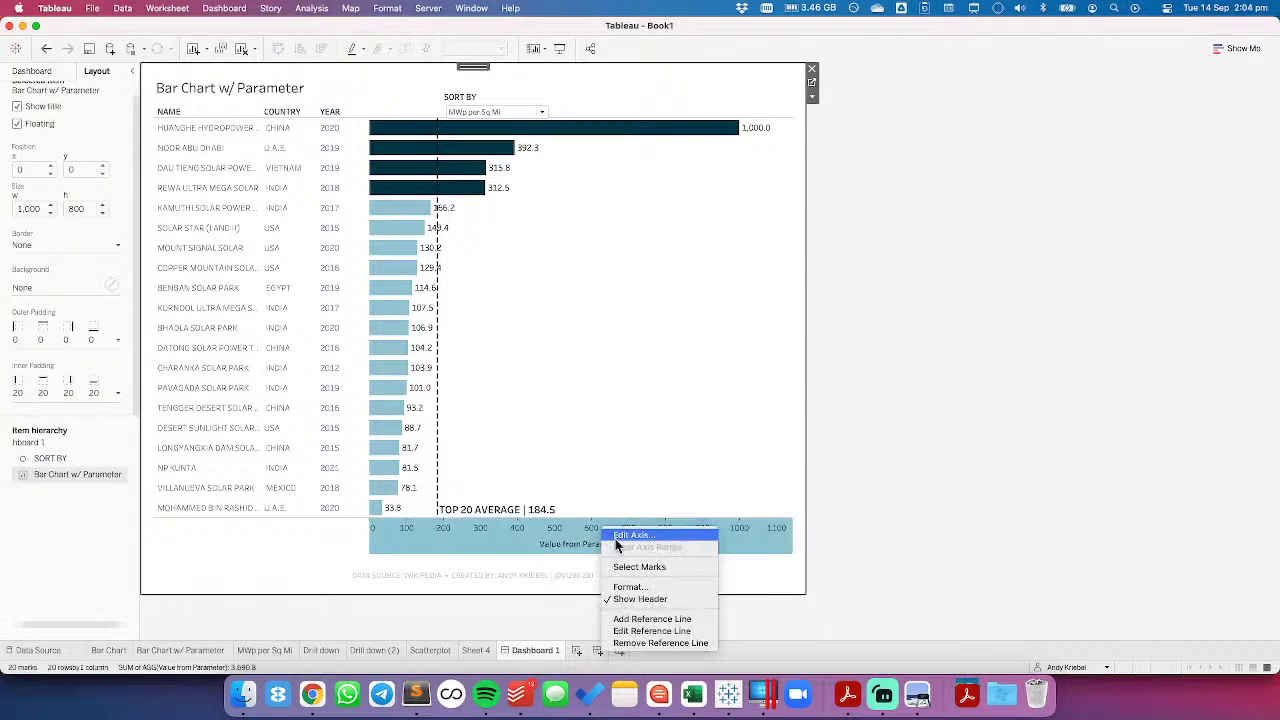
click(621, 535)
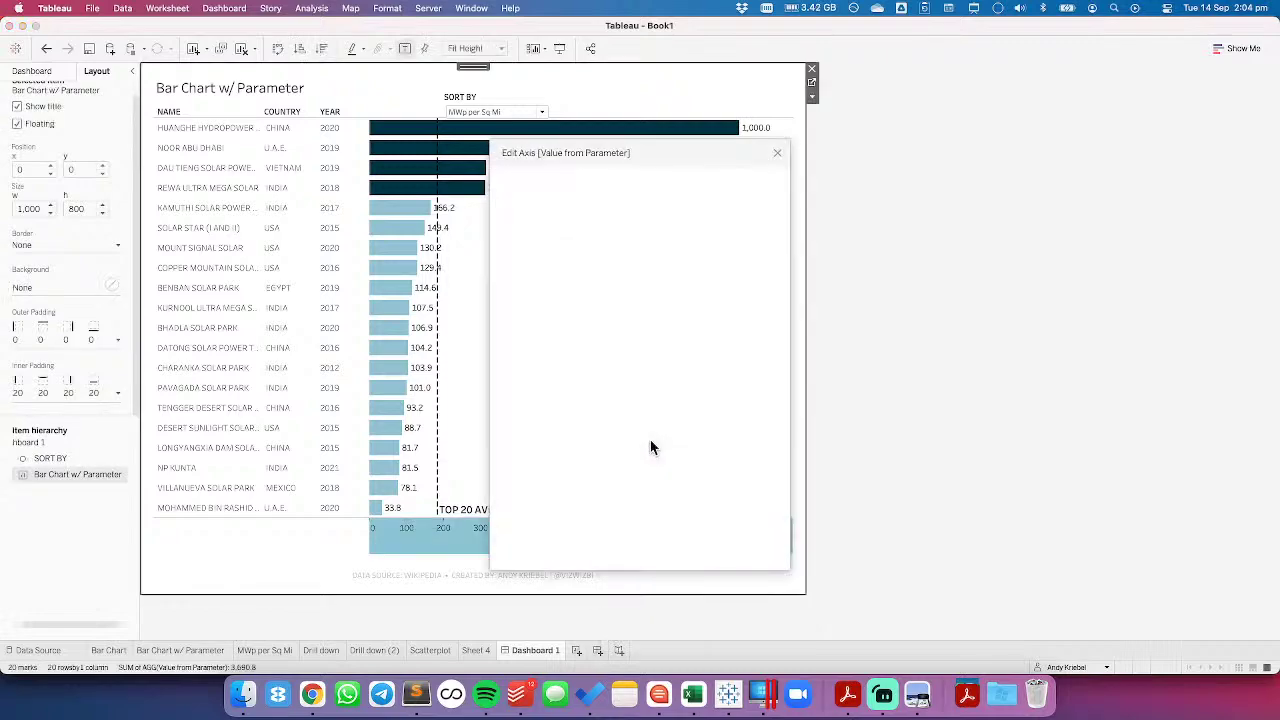
triple_click(606, 458)
key(BackSpace)
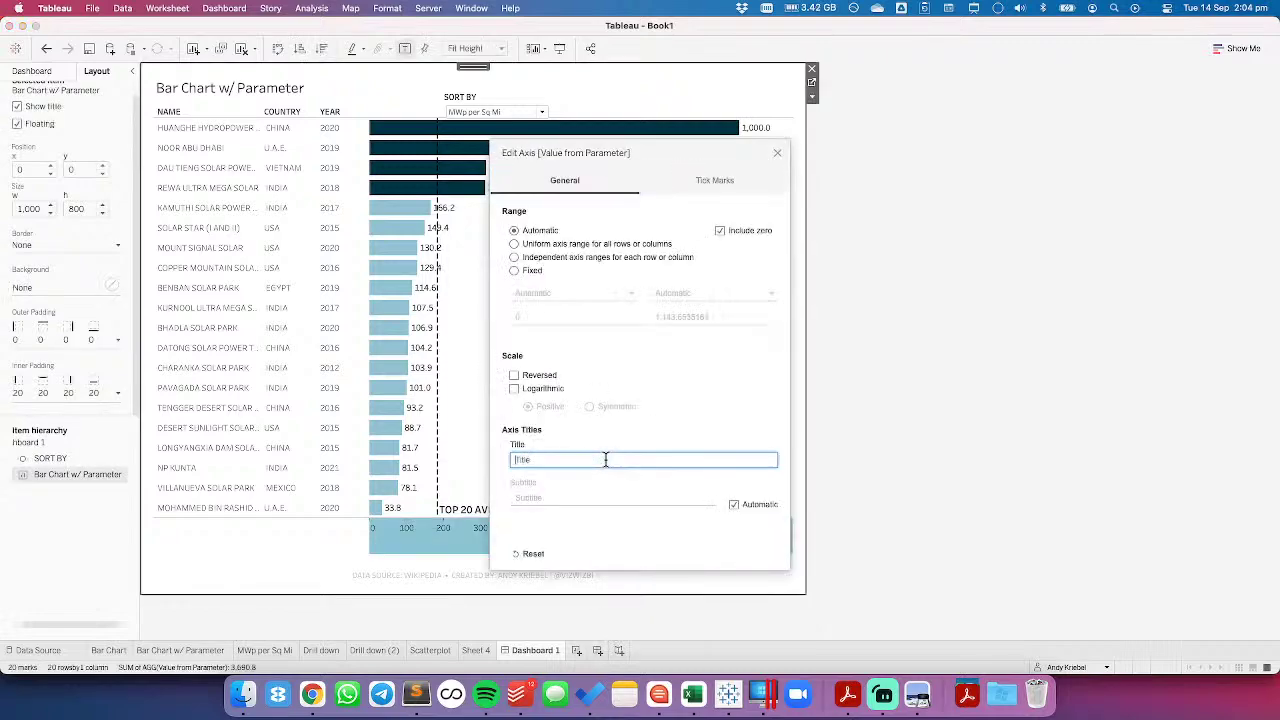
click(777, 152)
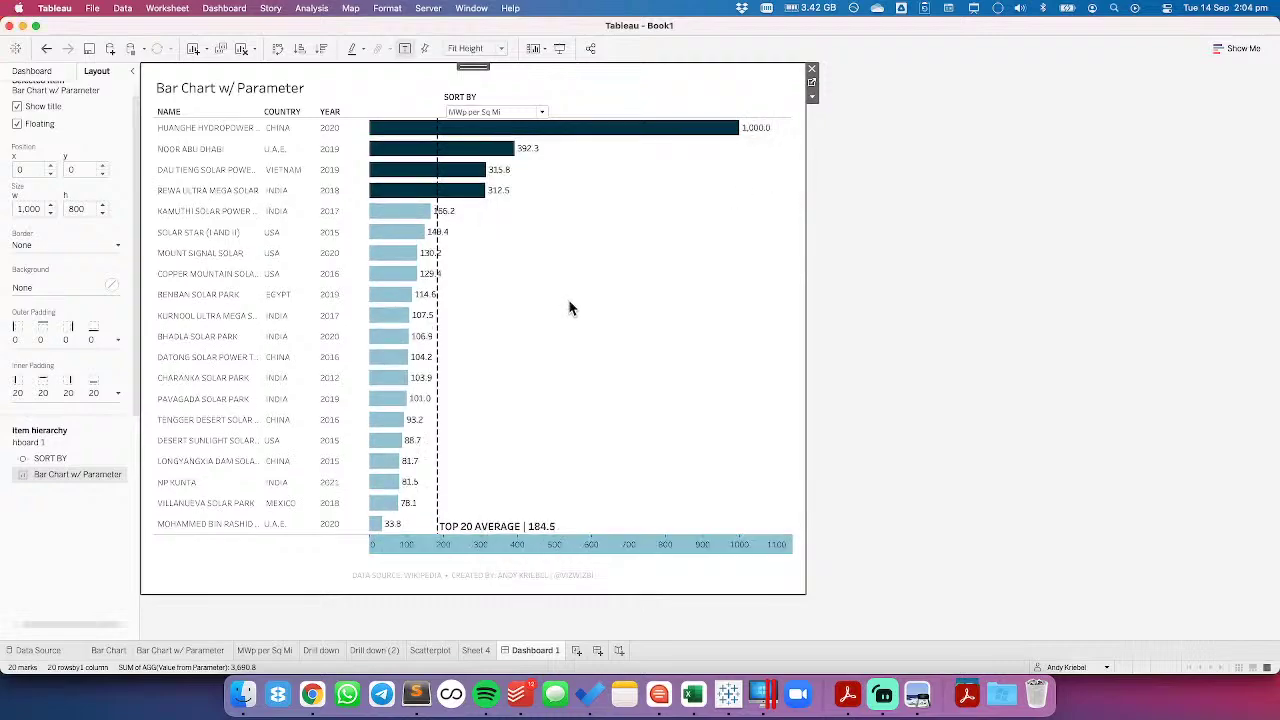
click(574, 299)
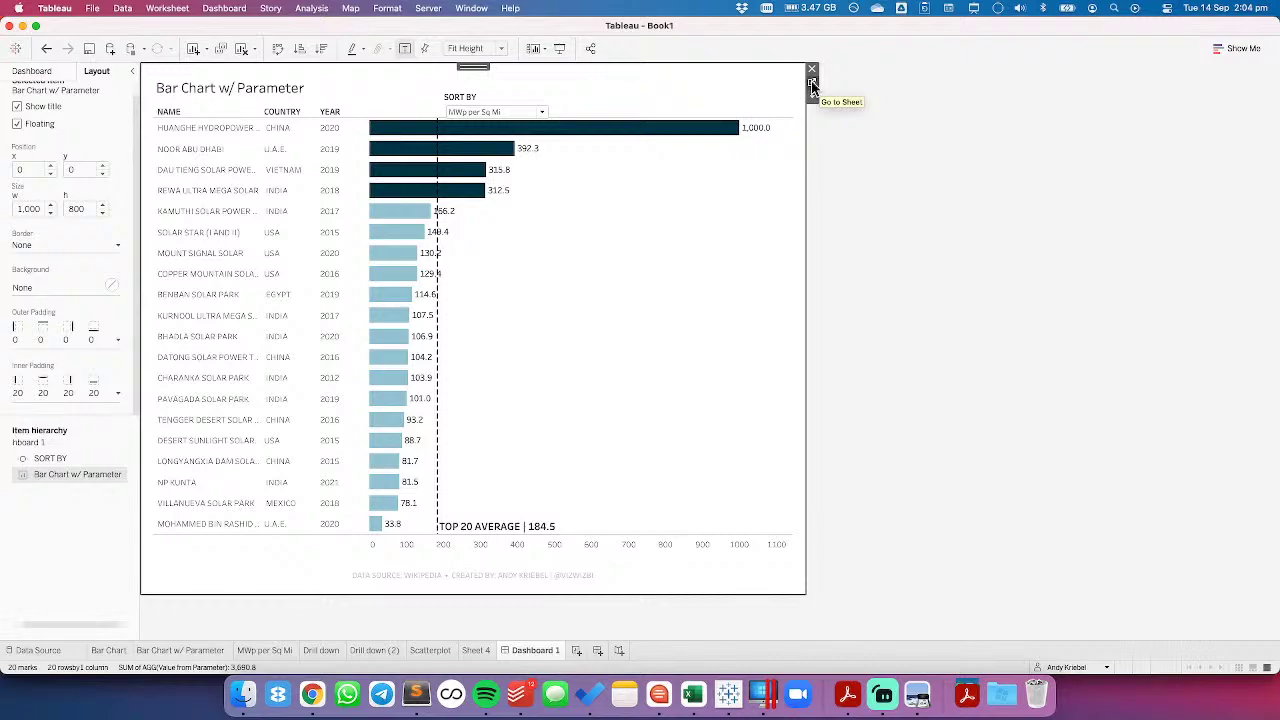
Move the dashboard ahead of all the sheets and rename it MM2021 W37
drag(547, 650, 130, 650)
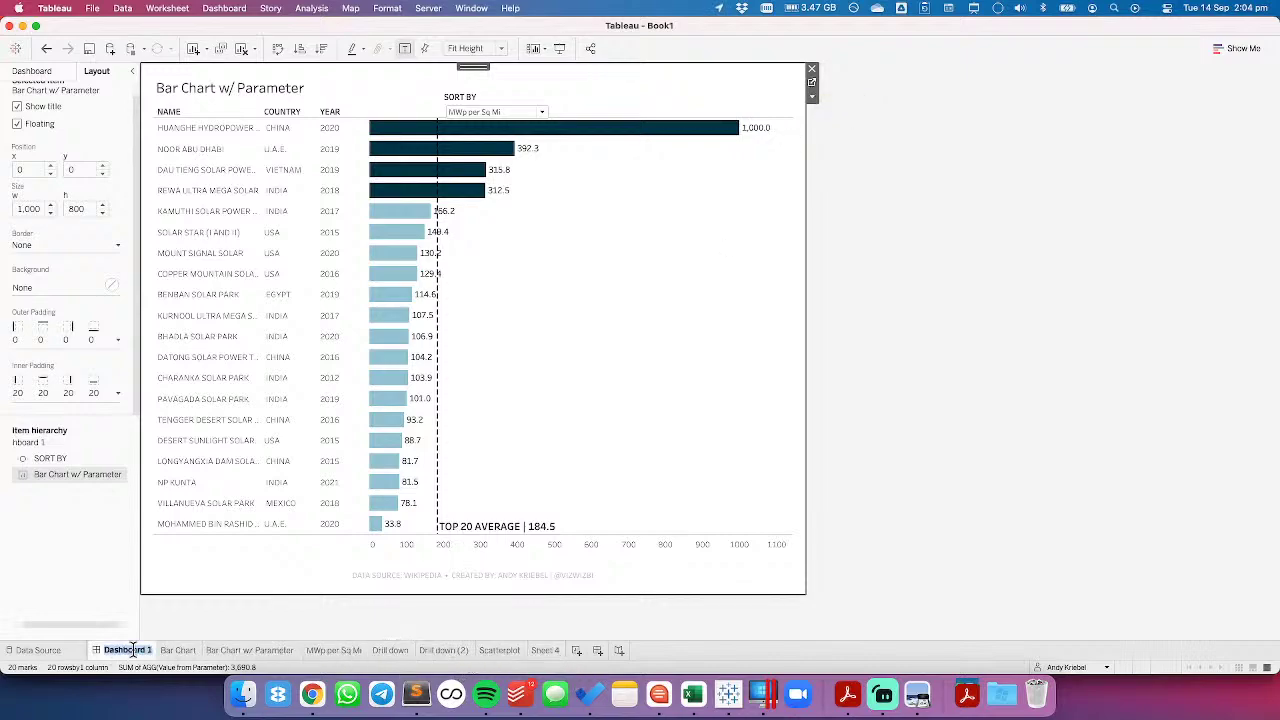
text(MM2021 W37)
key(Return)
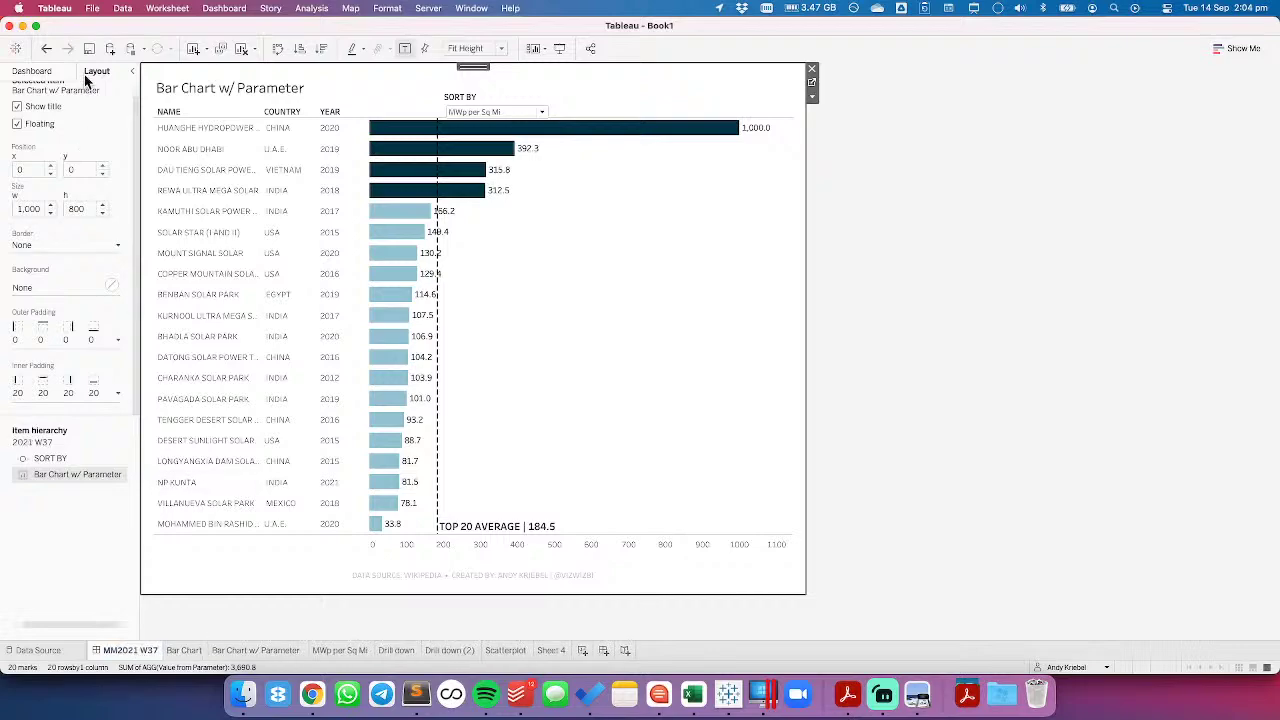
Save the workbook in the 2021 folder of Makeover Monday as "#MakeoverMonday 2021 Week 37 - The Worlds Largest Power Plants"
click(92, 9)
click(115, 80)
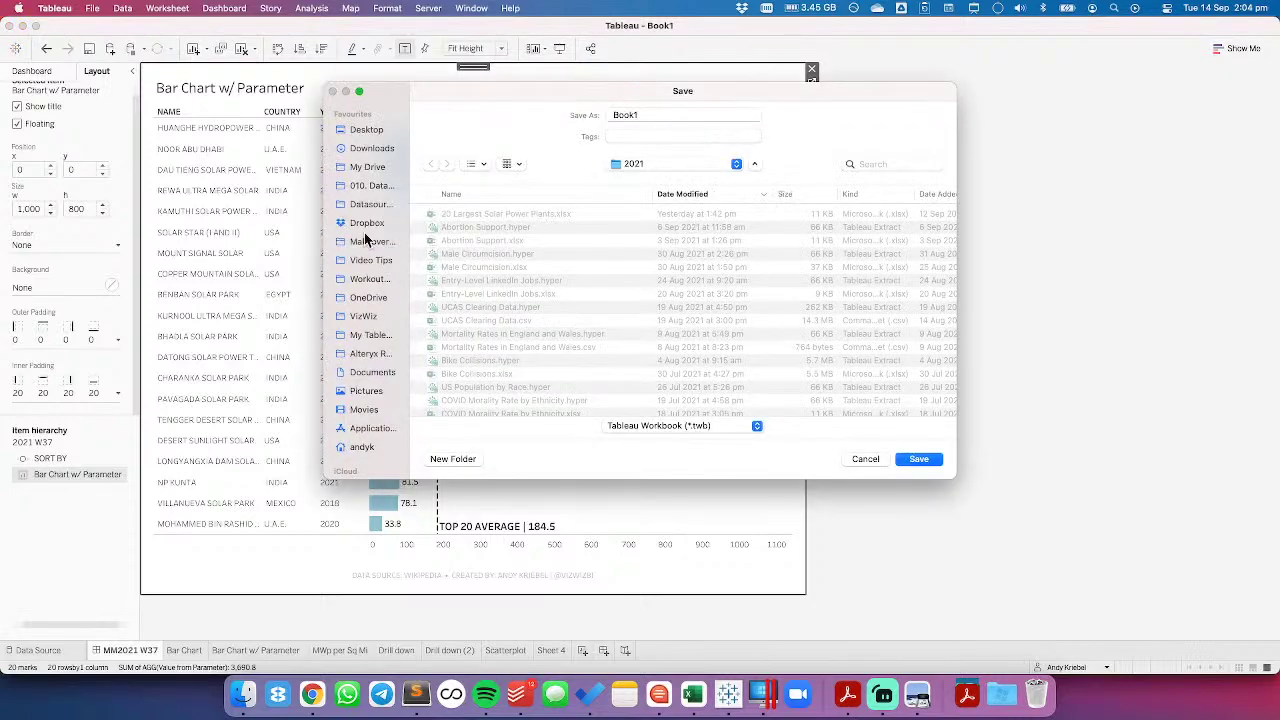
click(365, 240)
double_click(466, 214)
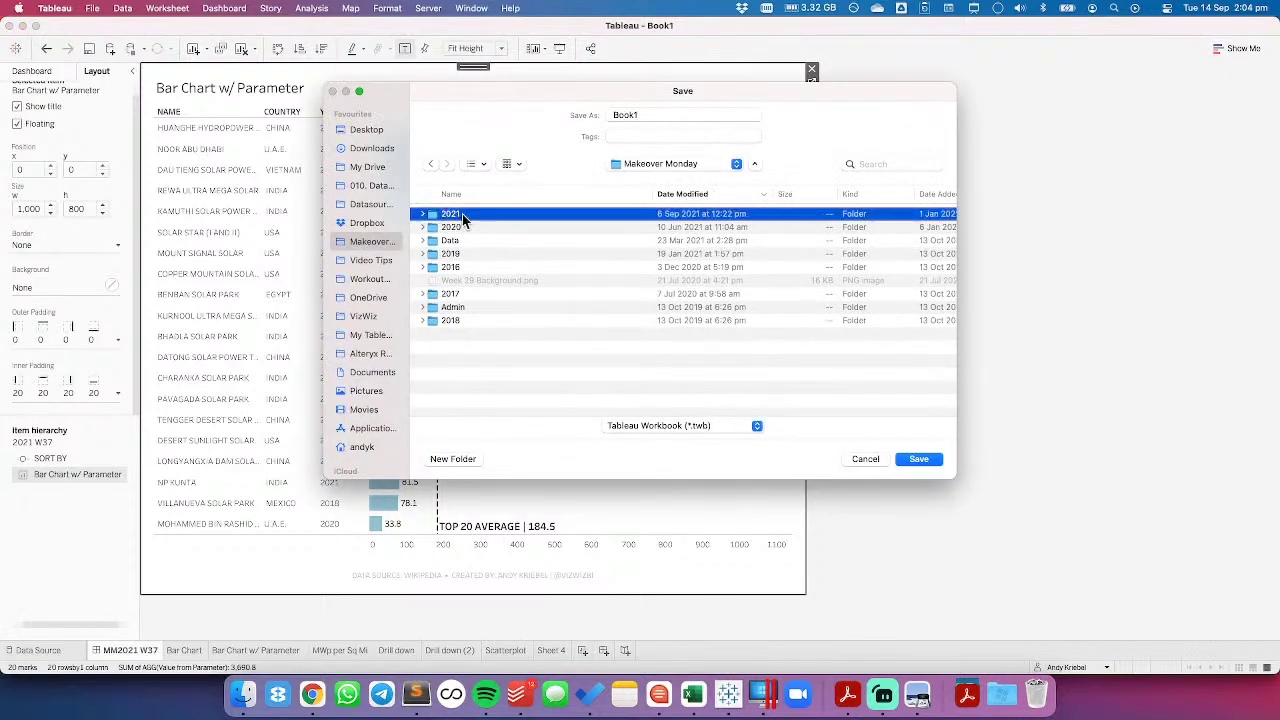
click(486, 213)
drag(748, 115, 894, 120)
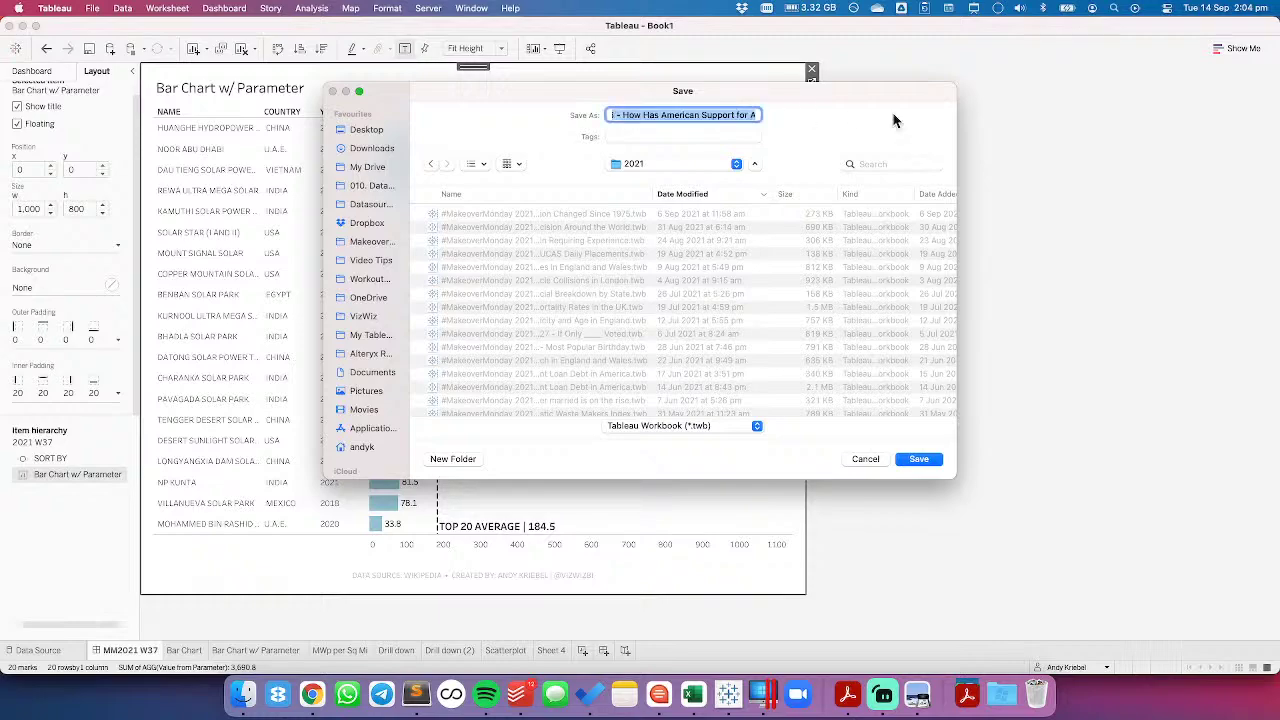
text(7 - )
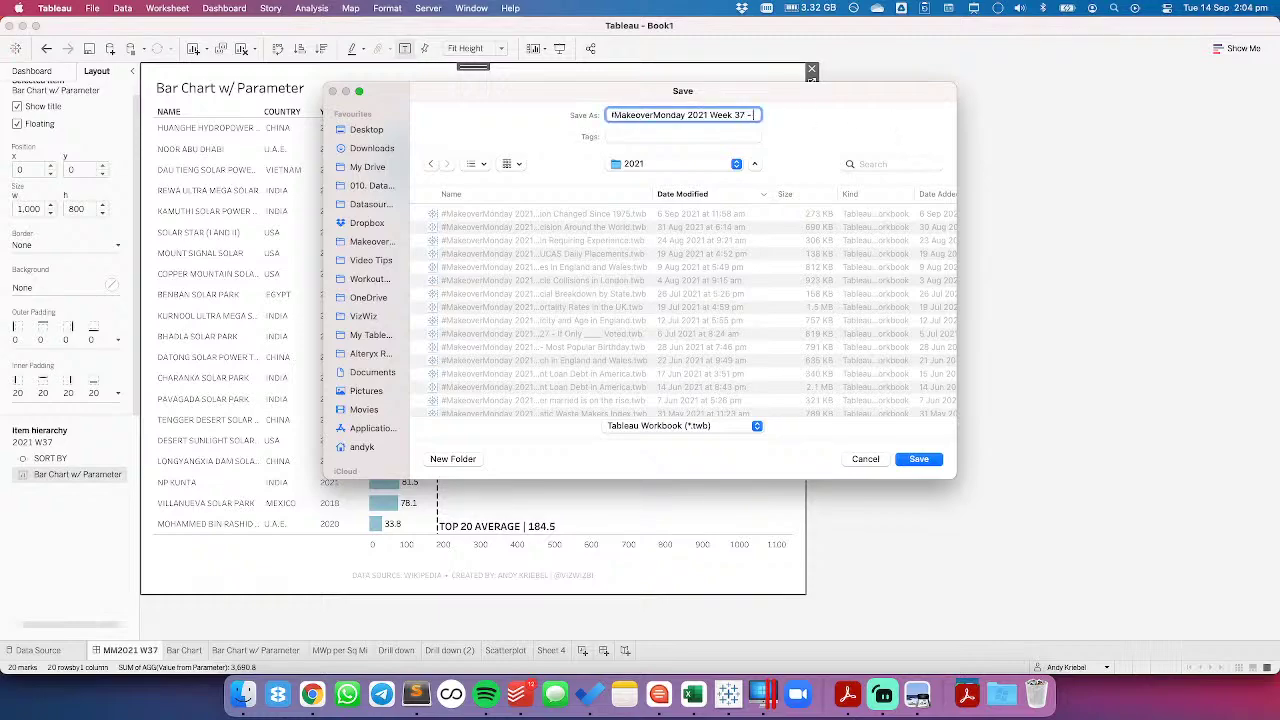
text(The Worlds Largest Power Plants)
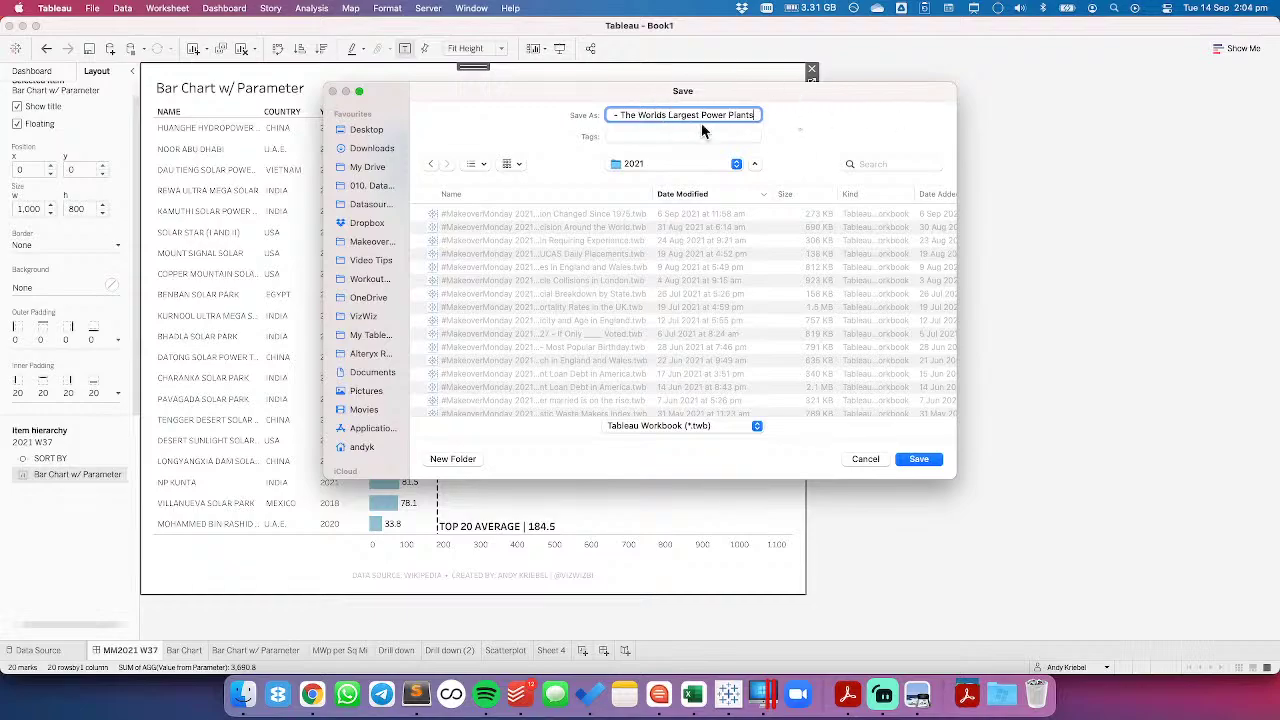
click(918, 459)
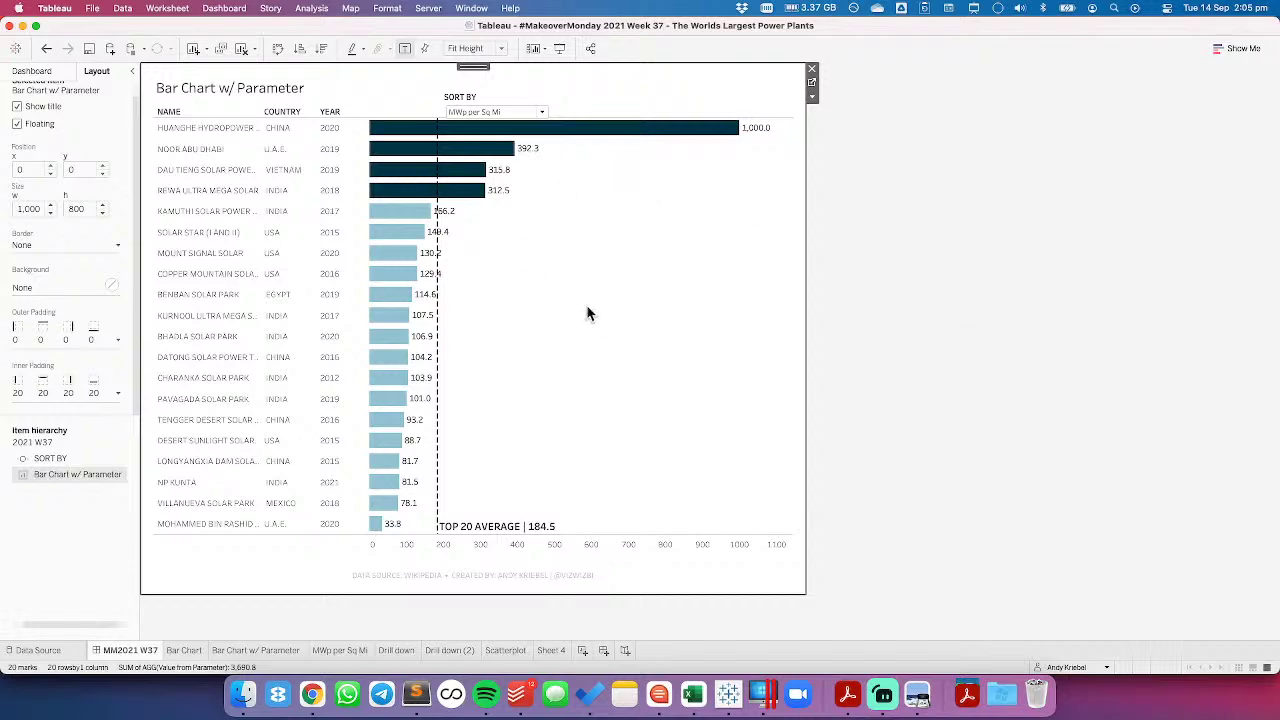
Go to the Bar Chart w/ Parameter sheet and review the SORT BY parameter's settings and list of values
click(811, 82)
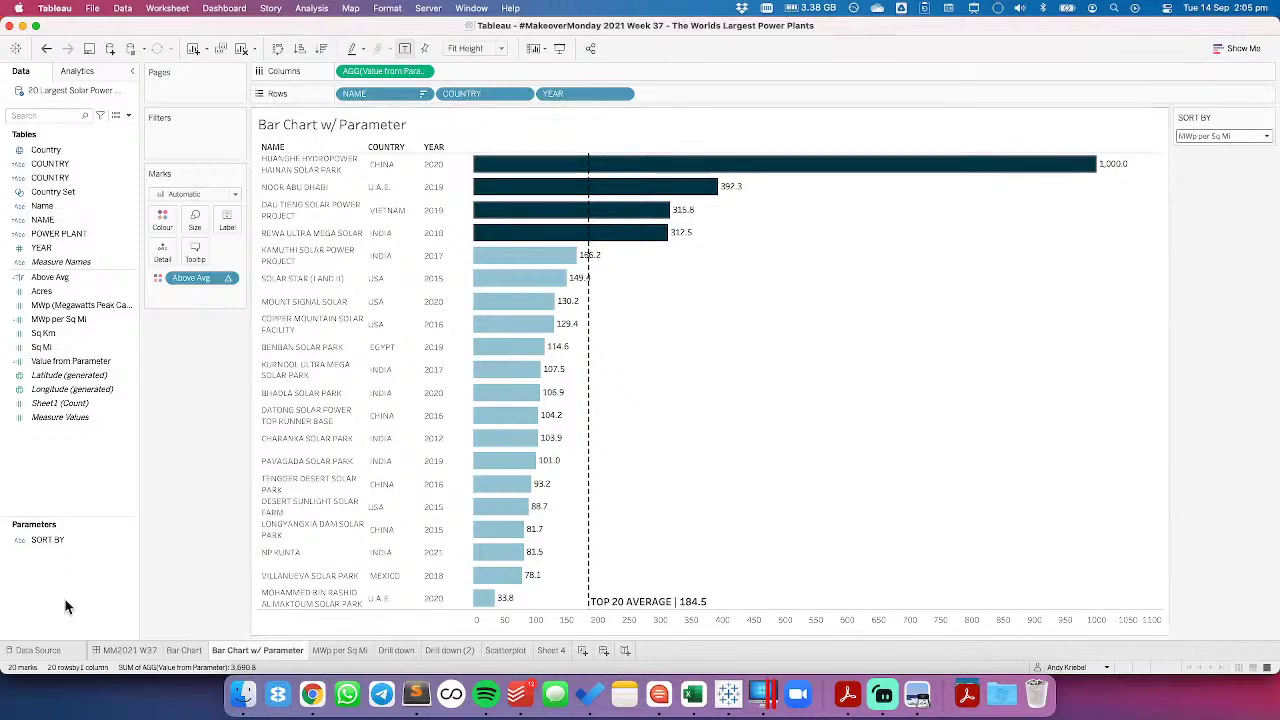
right_click(42, 541)
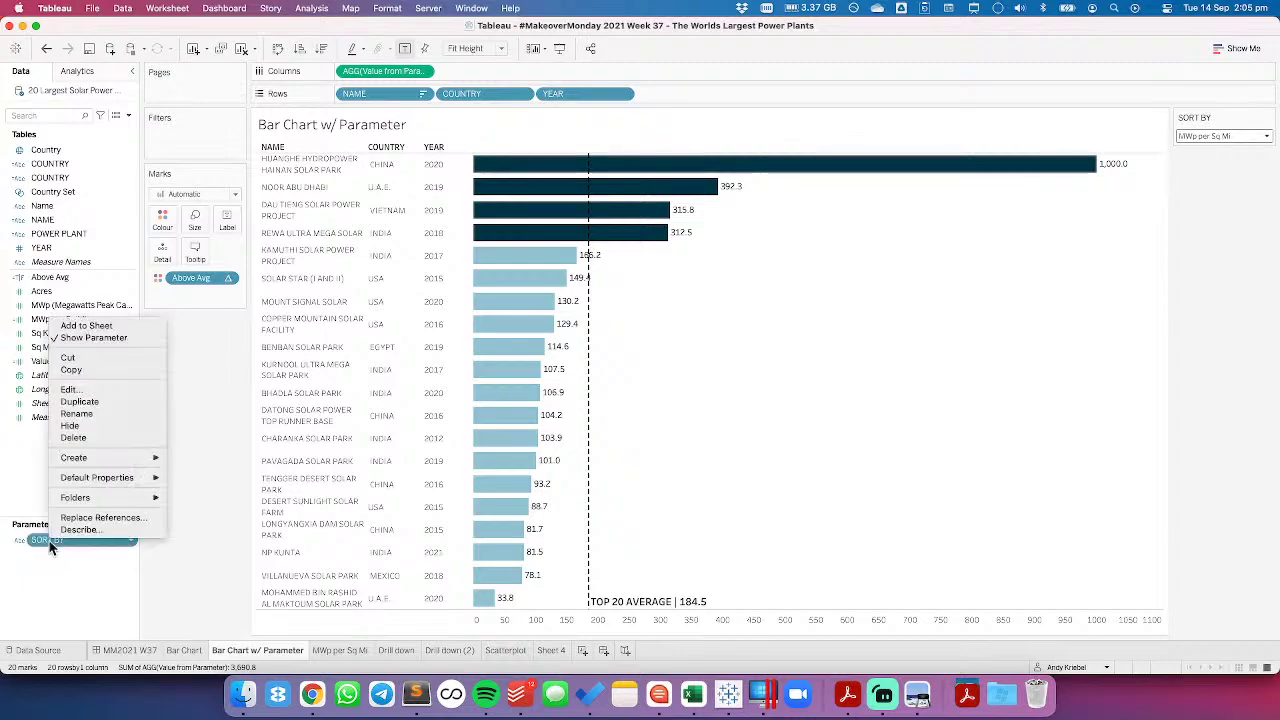
click(83, 393)
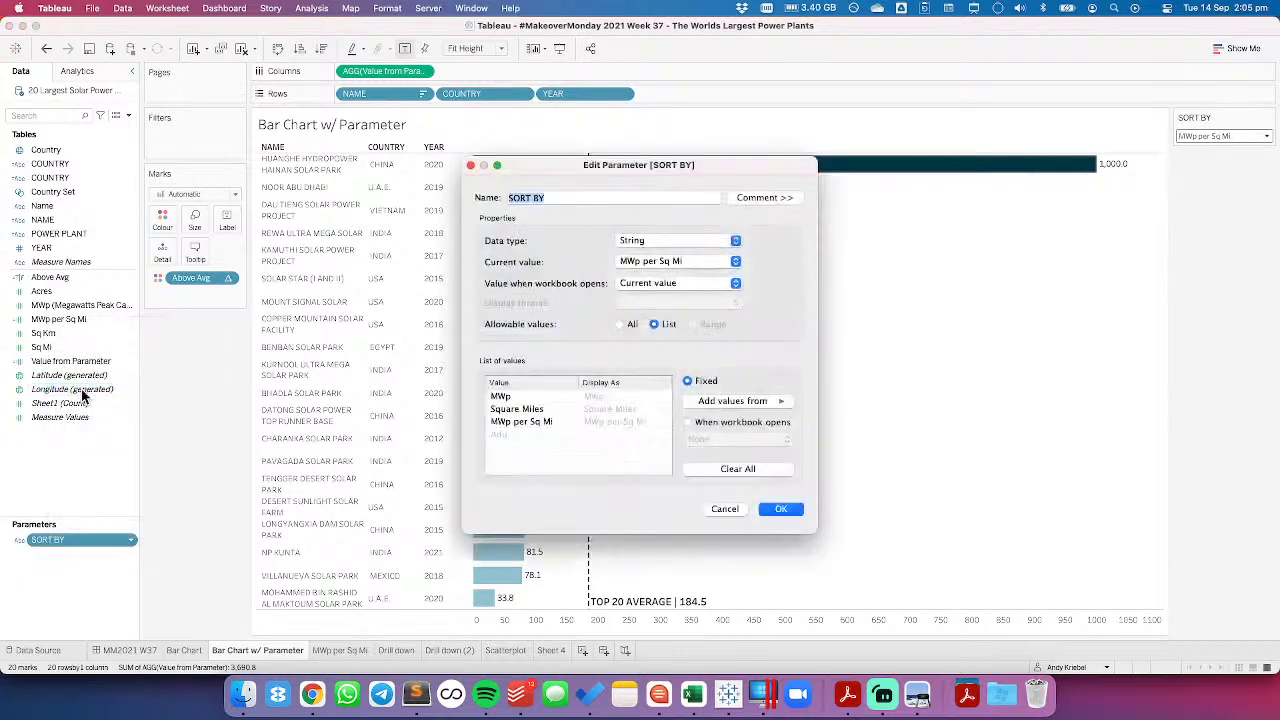
click(724, 510)
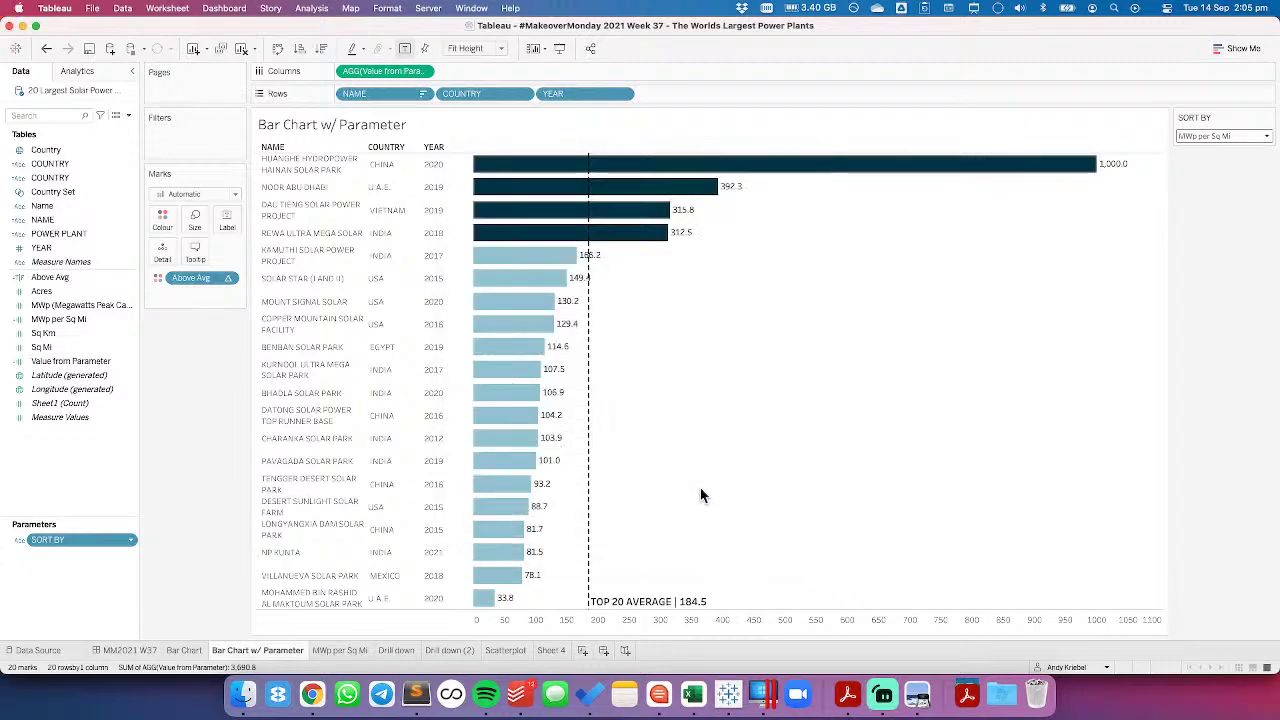
Replace the bar chart sheet's title with "THE WORLD'S LARGEST SOLAR POWER PLANTS", checking the wording against the source article in Chrome
double_click(312, 132)
key(super+a)
text(THE W)
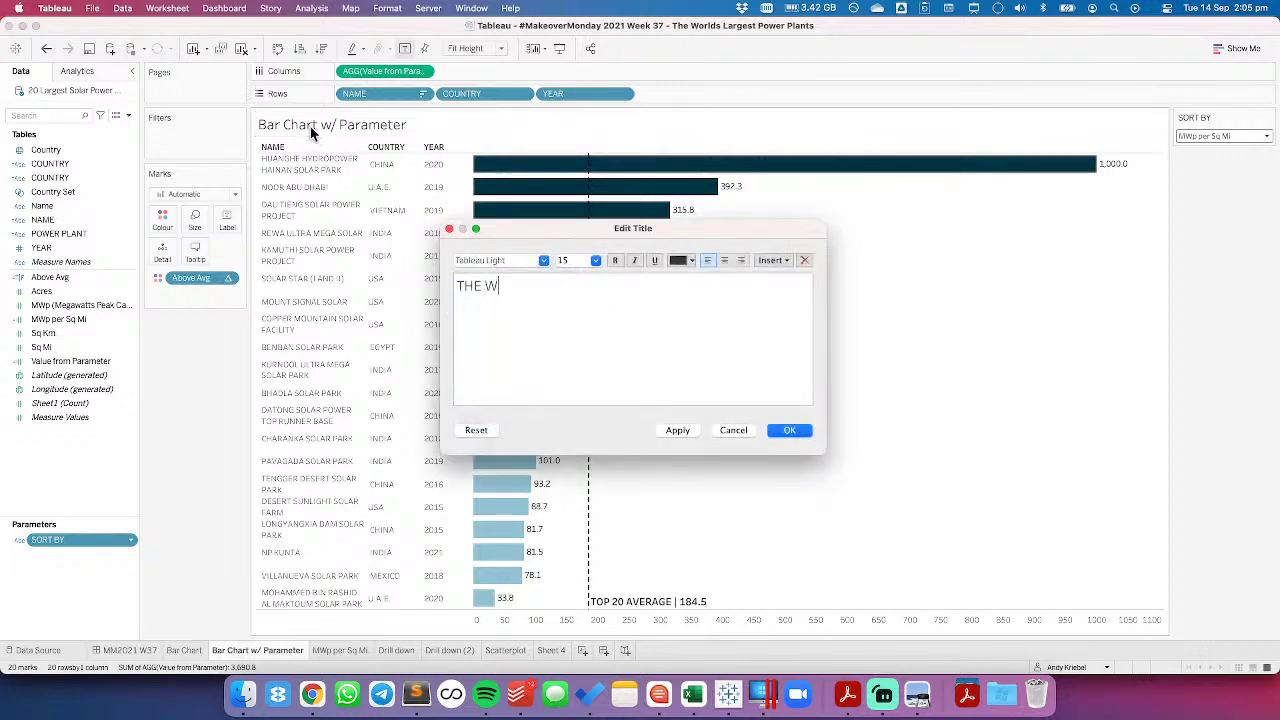
text(ORLD'S LARGEST)
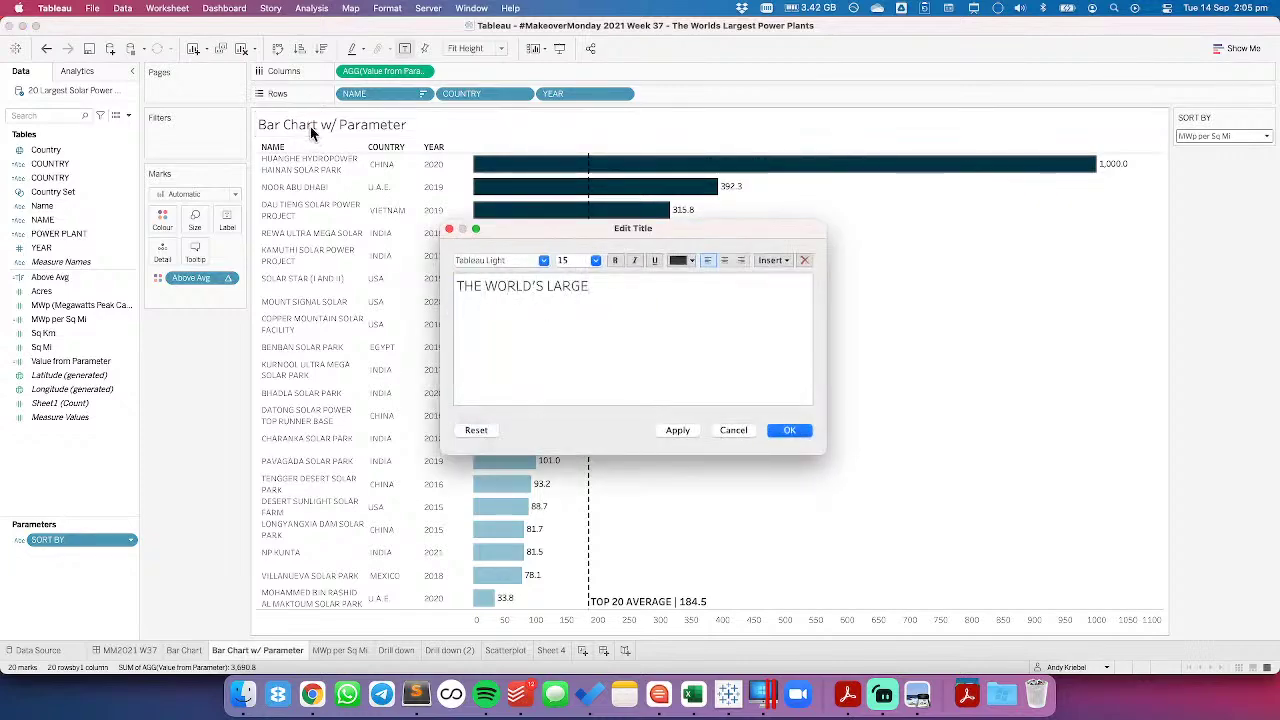
text( SOLAR)
key(super+Tab)
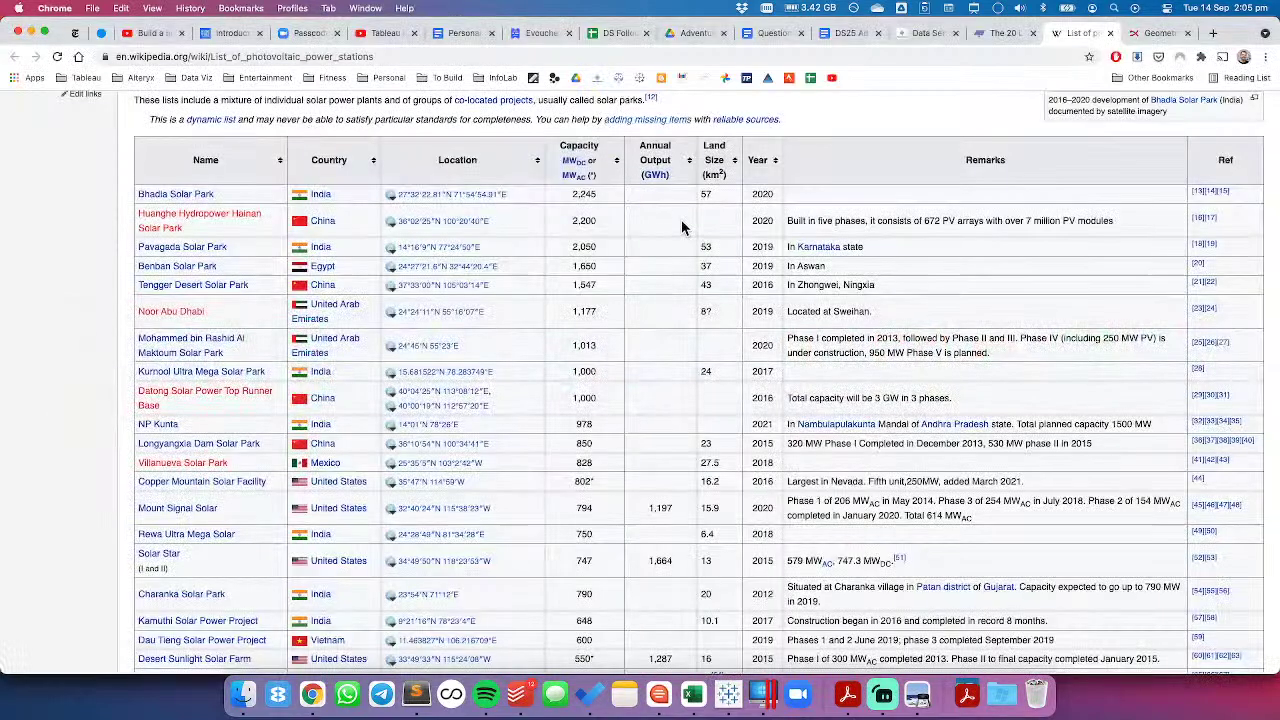
click(992, 39)
scroll(722, 280, up, 10)
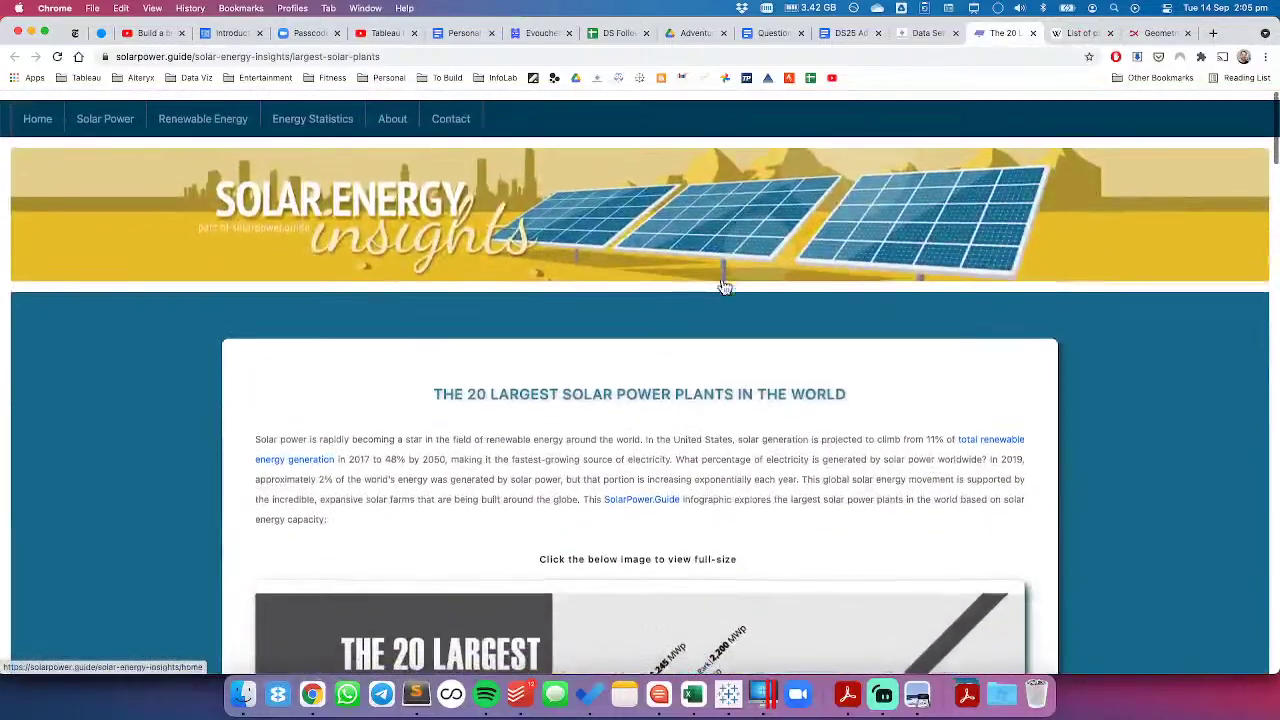
key(super+Tab)
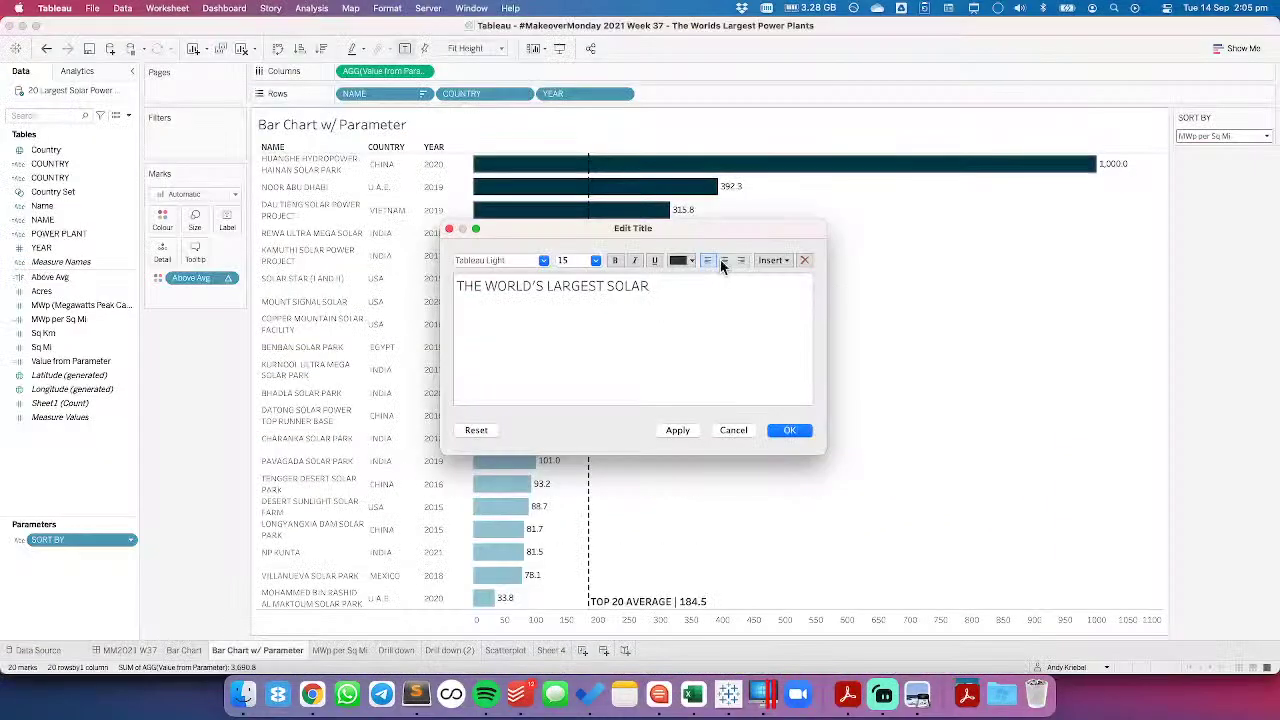
text(POWER PLANTS)
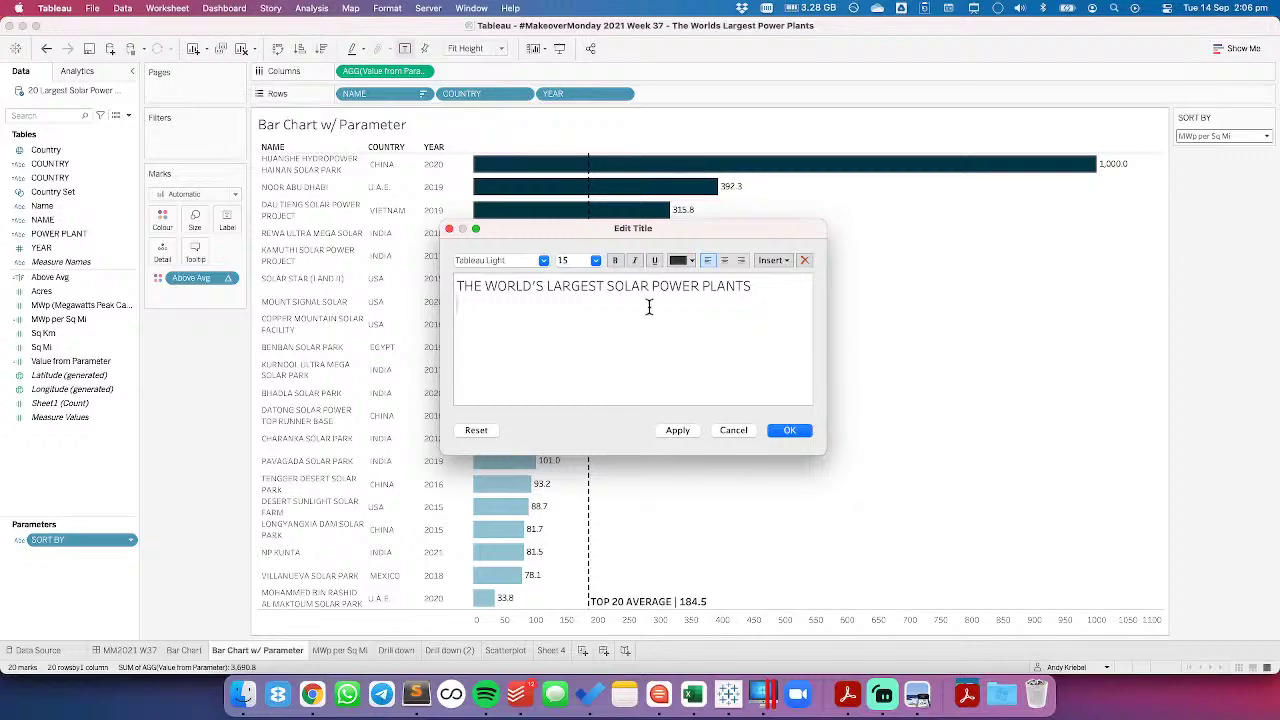
Add a size 10 second title line reading "TOP 20 BY" followed by the inserted SORT BY parameter value, and apply the title
click(595, 260)
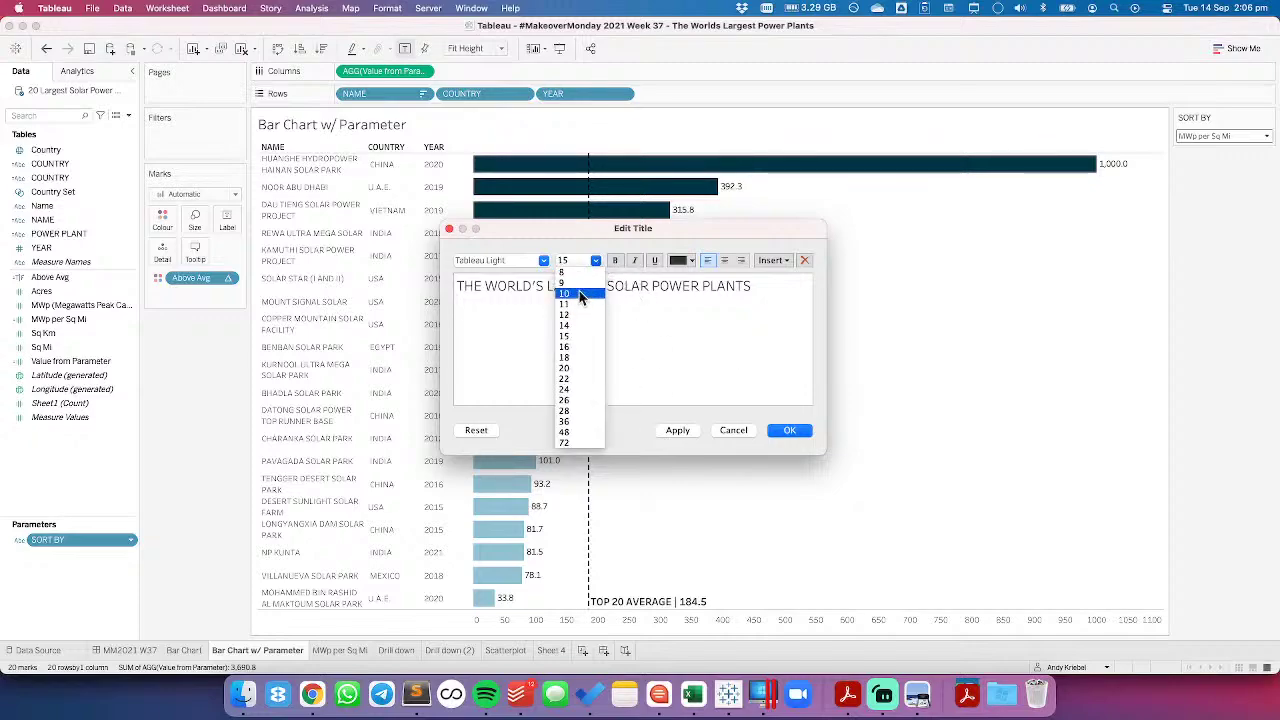
click(580, 294)
text(TOP 20)
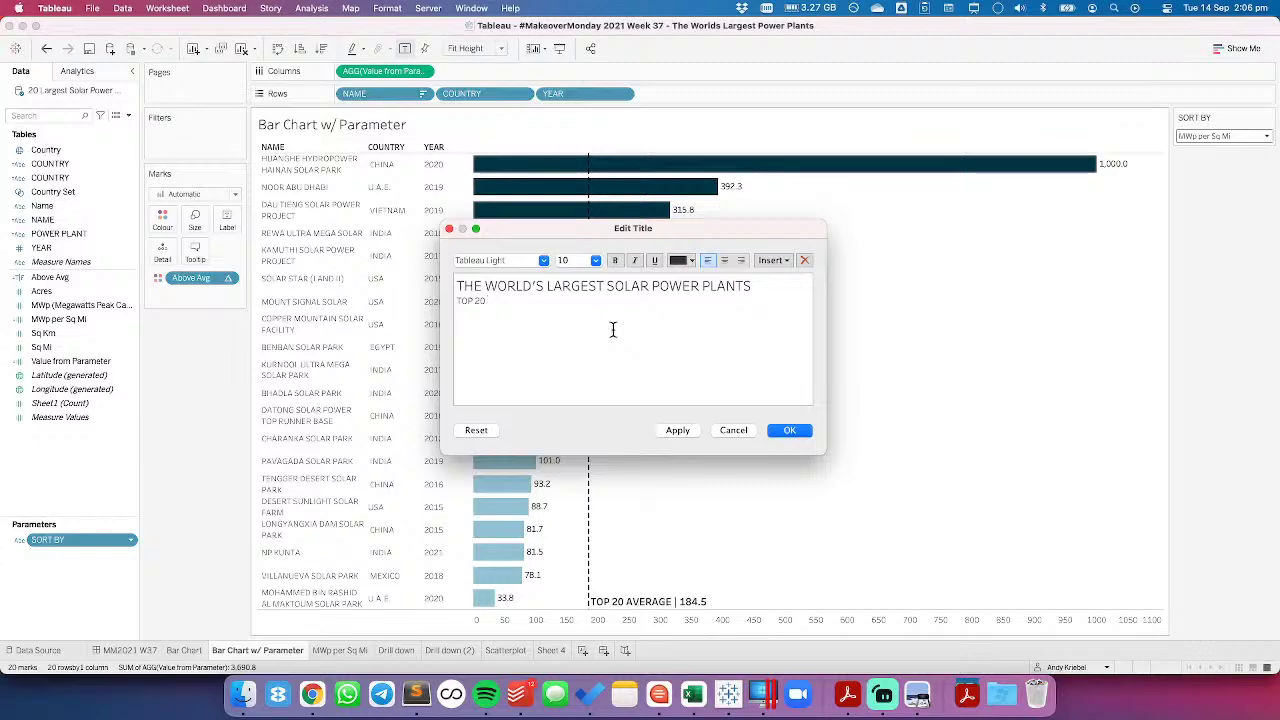
text(BY)
click(772, 261)
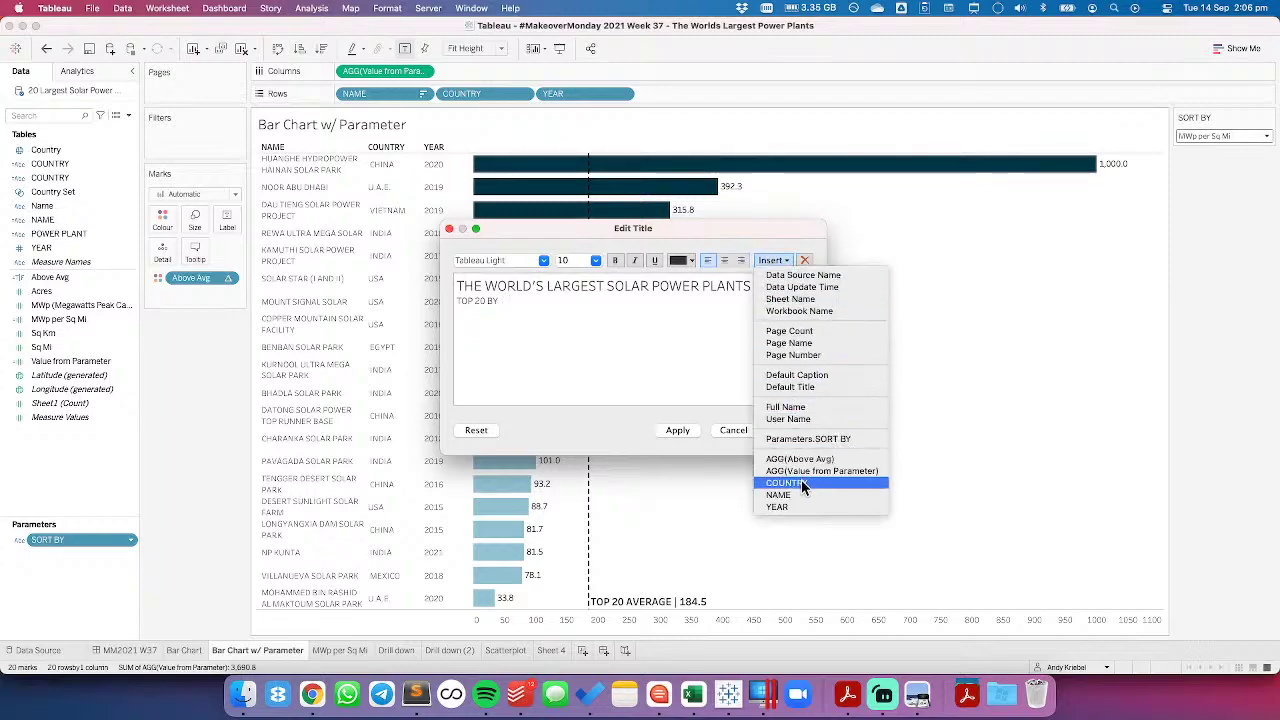
click(795, 441)
click(681, 432)
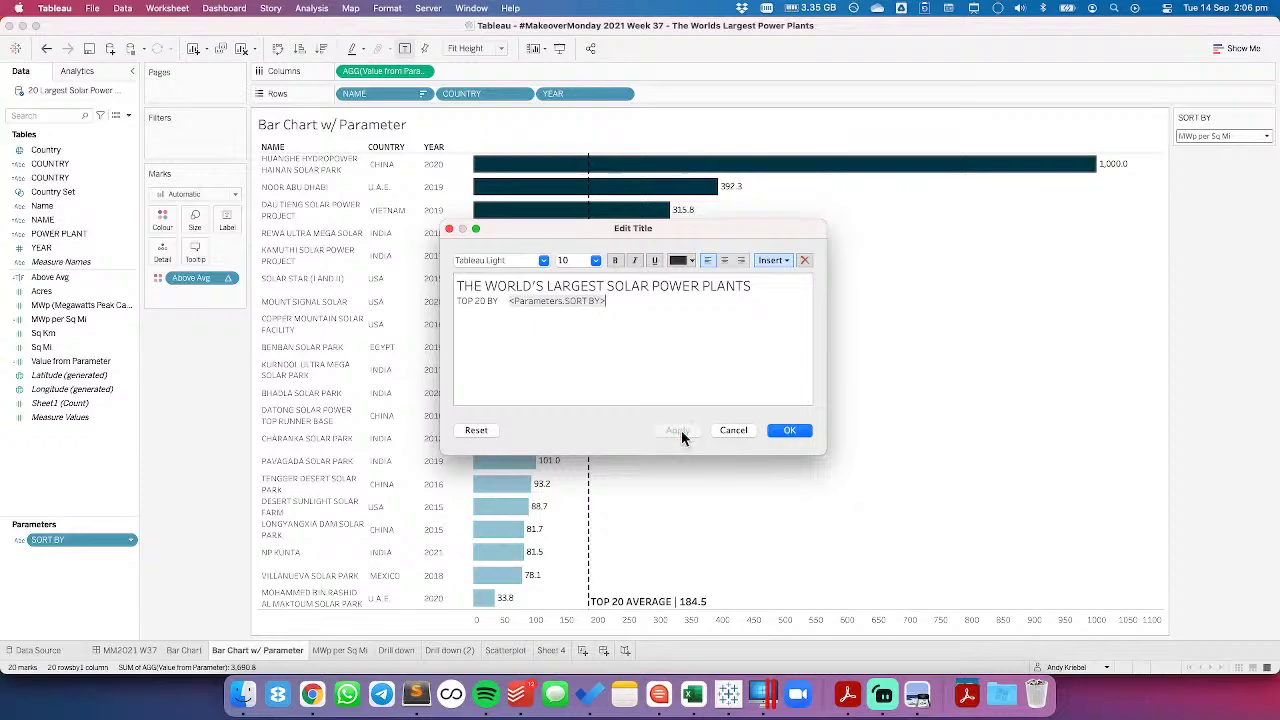
click(789, 430)
Edit the SORT BY parameter so that the value MWp displays as "MEGAWATTS PEAK CAPACITY"
right_click(60, 540)
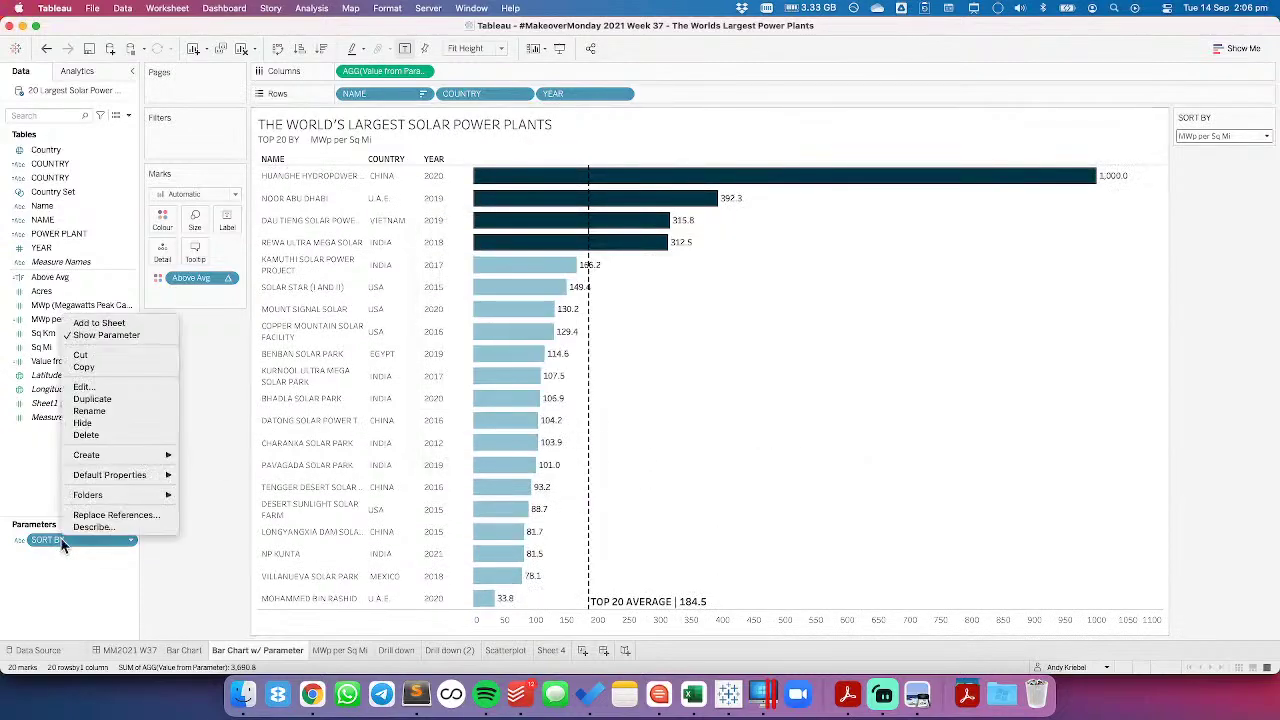
click(102, 388)
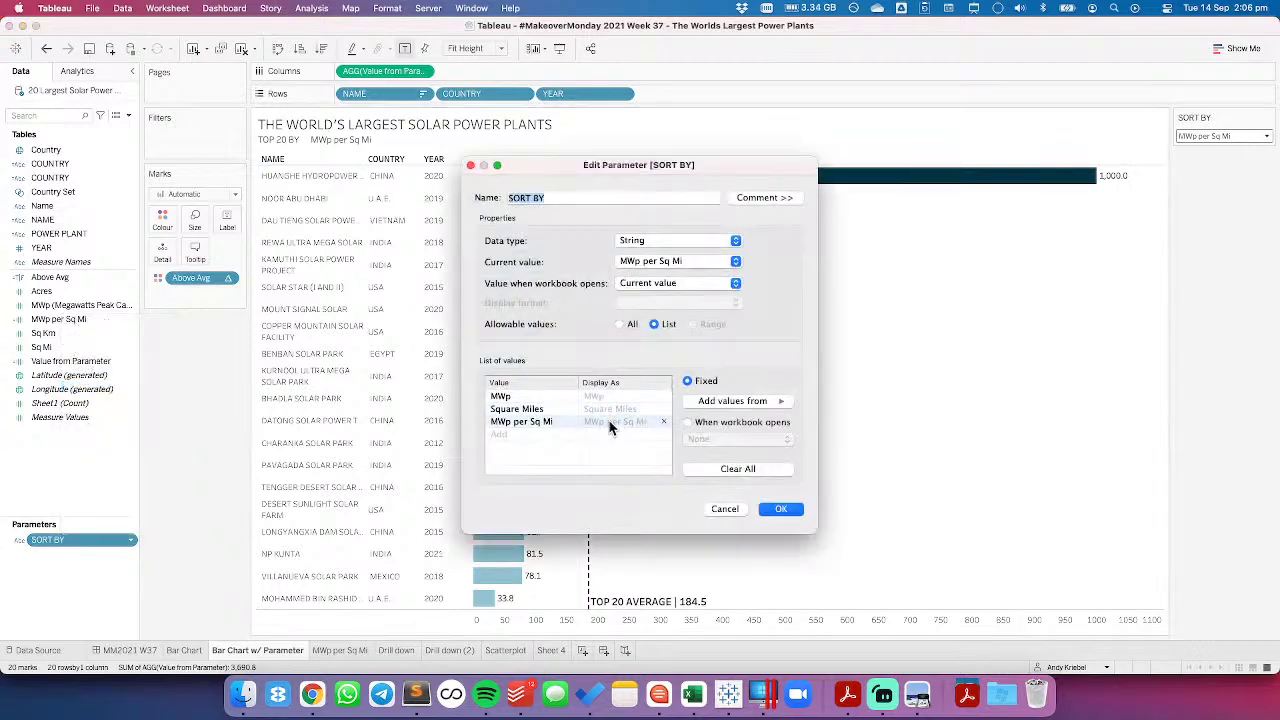
double_click(600, 396)
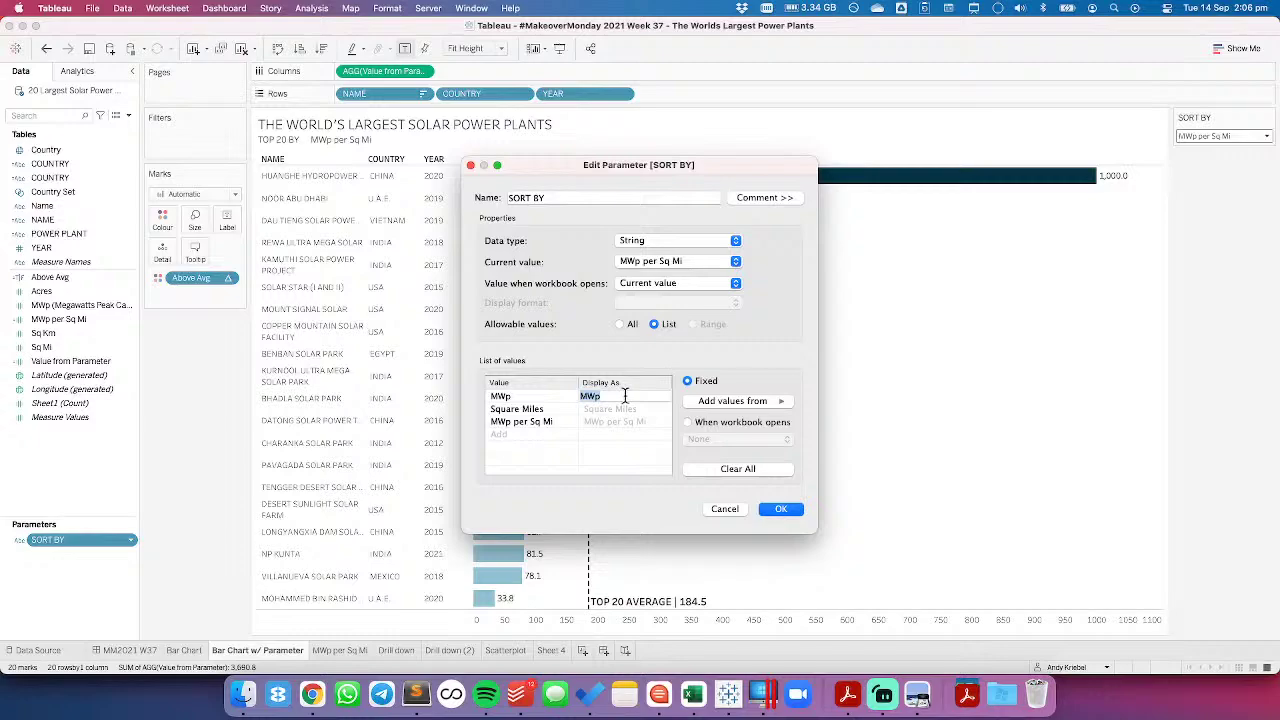
text(M)
text(EGAWAT)
text(TS PEAK )
text(CAPACITY)
key(Return)
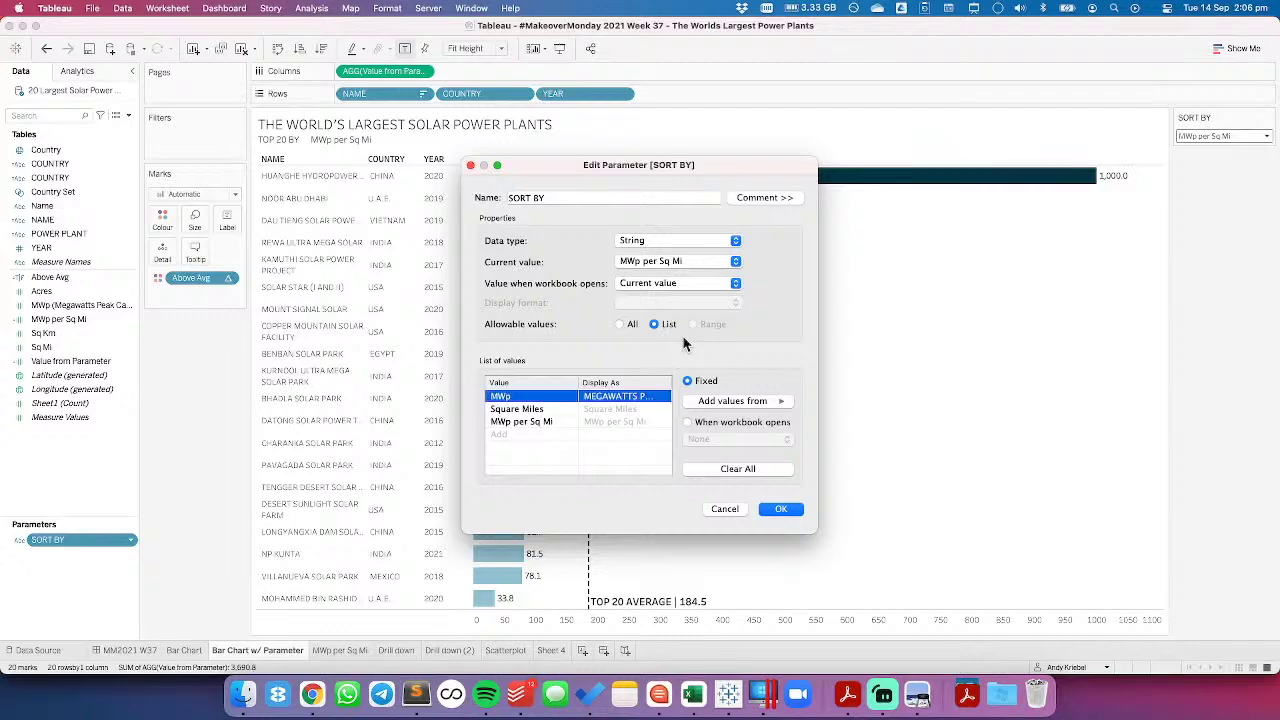
Display the parameter value Square Miles as "SQUARE MILES" and MWp per Sq Mi as "MWP PER SQUARE MILE", and accept the changes
double_click(617, 409)
text(SQUA)
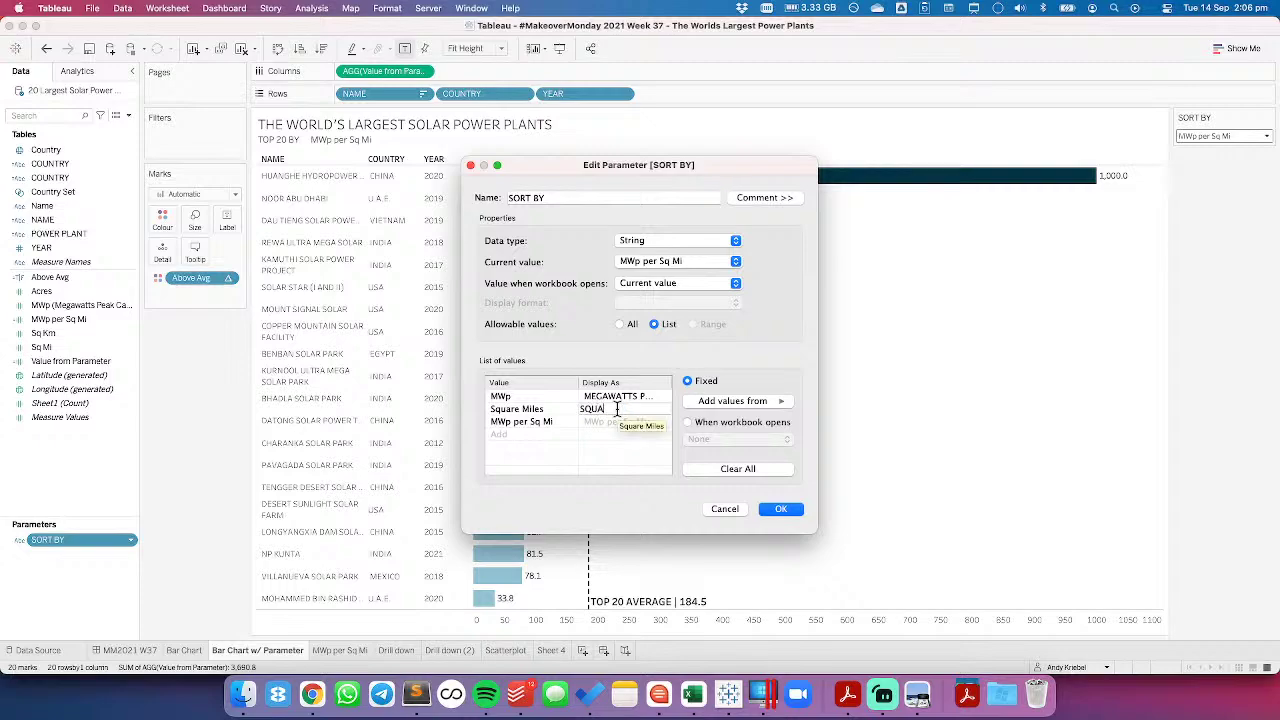
text(RE MILES)
key(Tab)
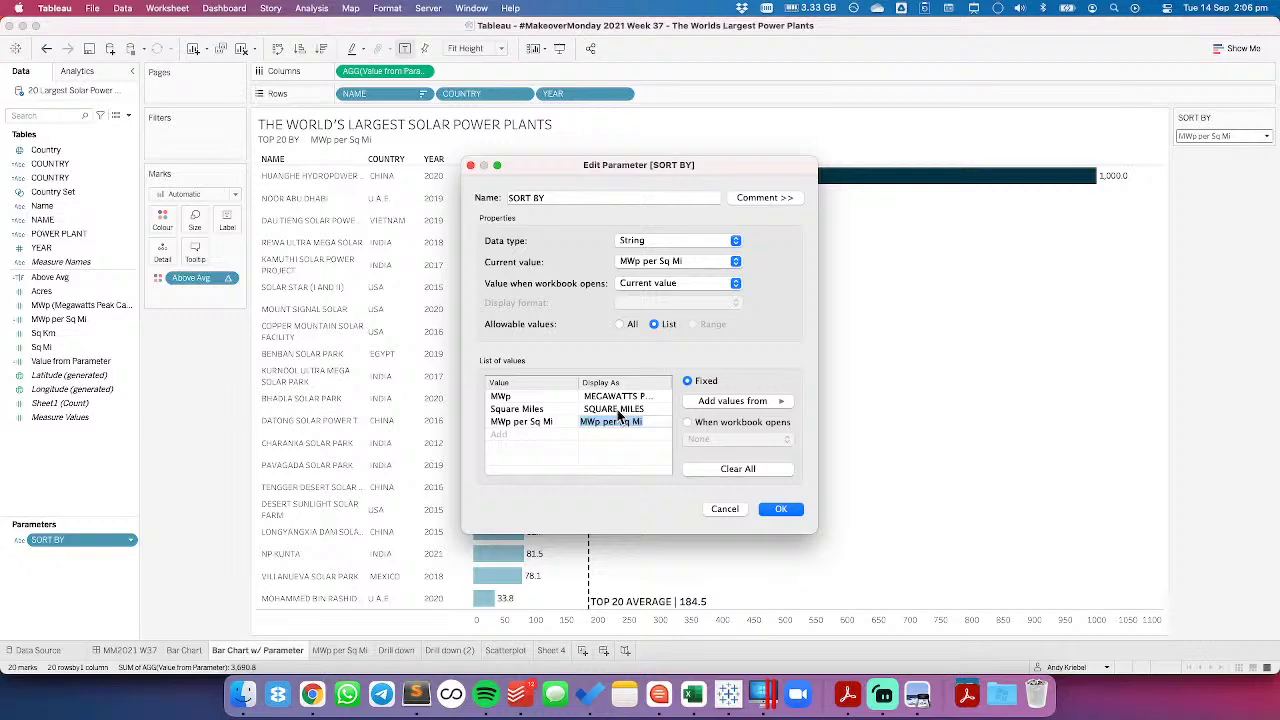
key(Up)
key(Up)
key(Down)
key(Down)
key(Right)
text(ILE)
key(Return)
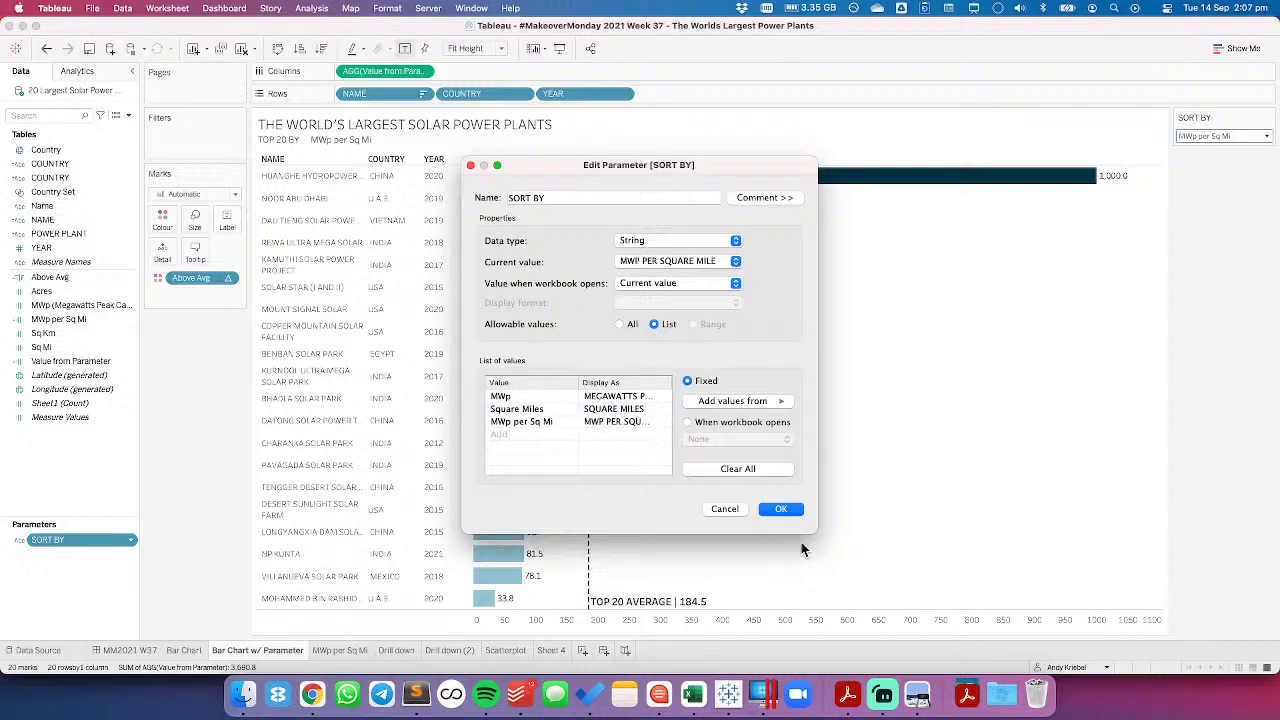
click(781, 509)
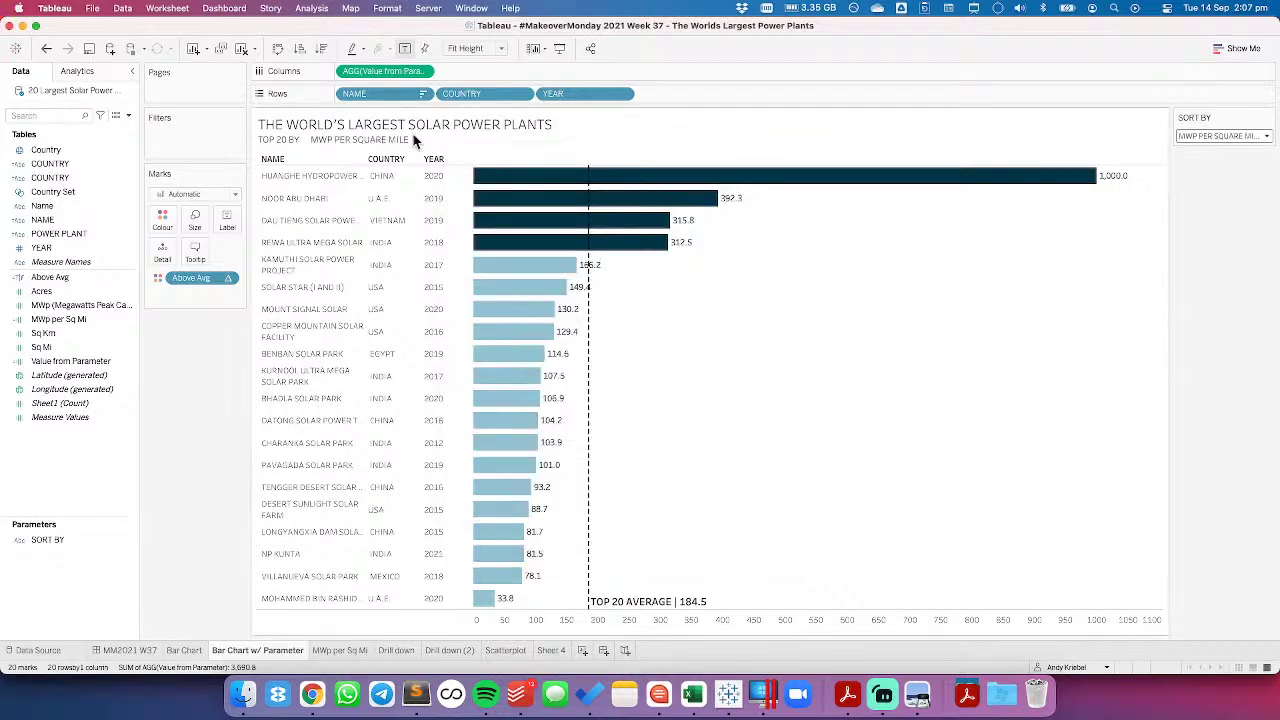
Test the renamed SORT BY options on the chart: megawatts peak capacity, square miles, and finally MWP per square mile
click(1240, 136)
click(1211, 148)
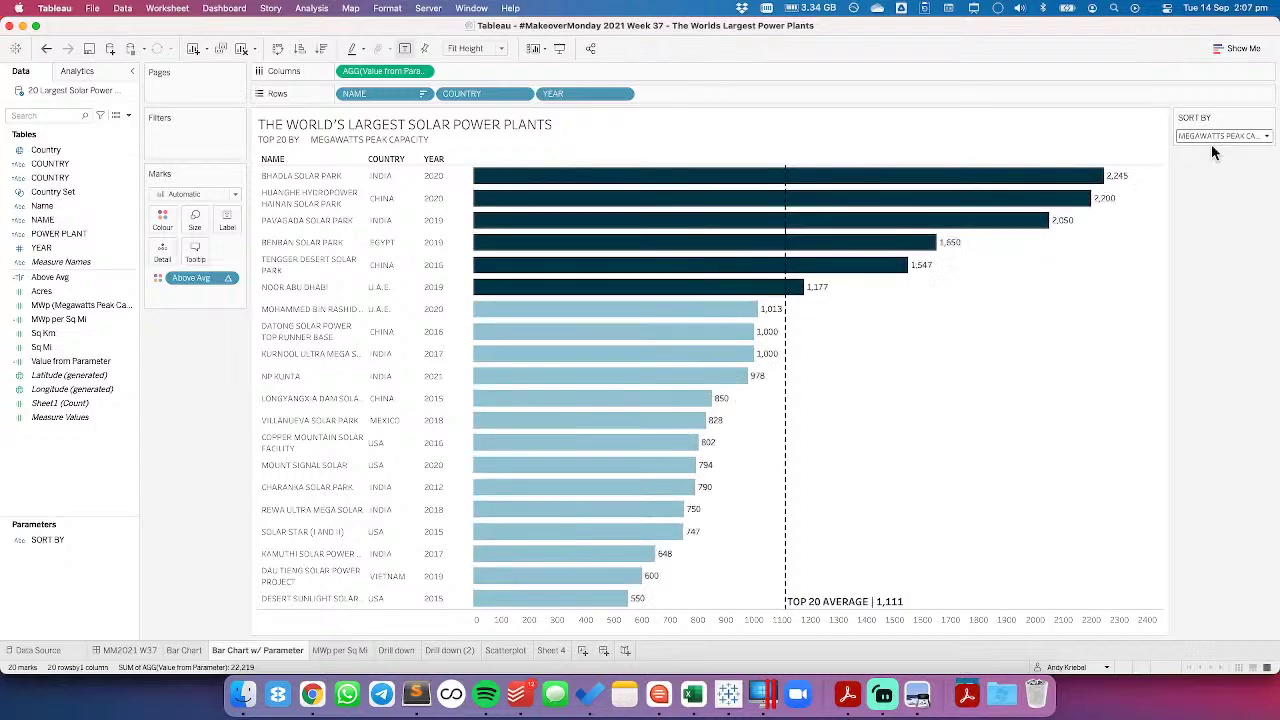
click(1204, 136)
click(1204, 158)
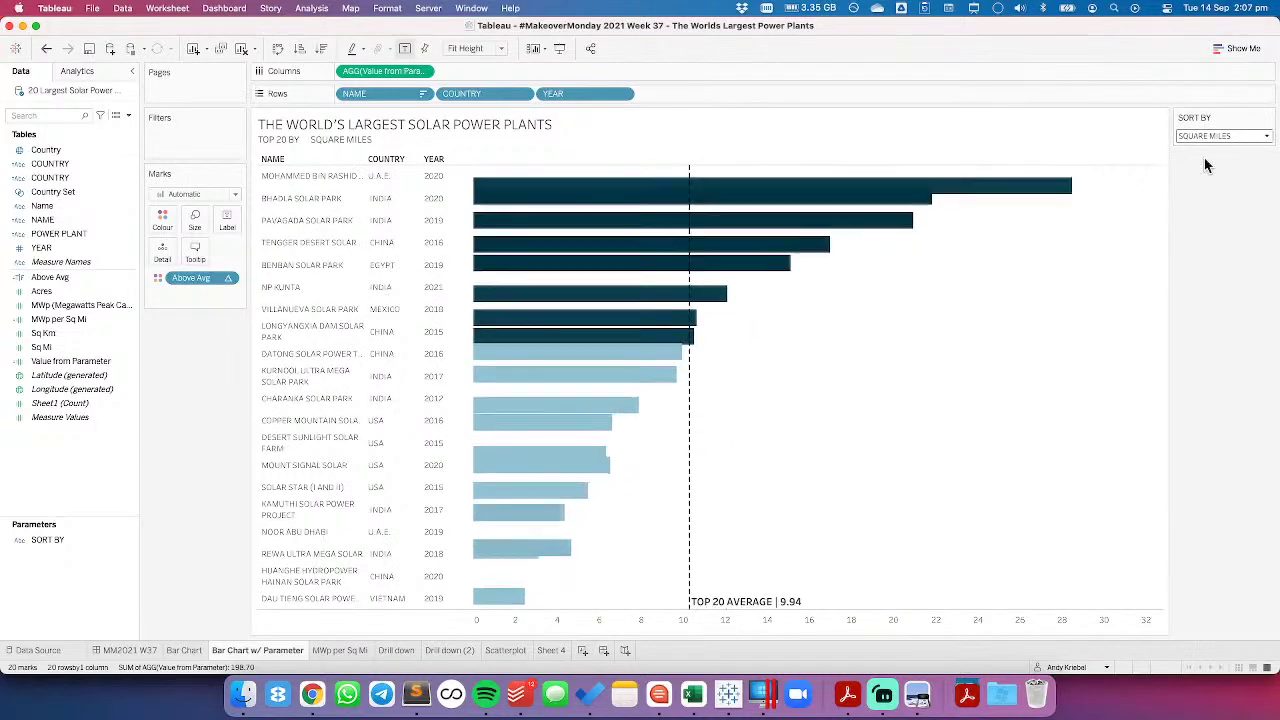
click(1202, 134)
click(1203, 171)
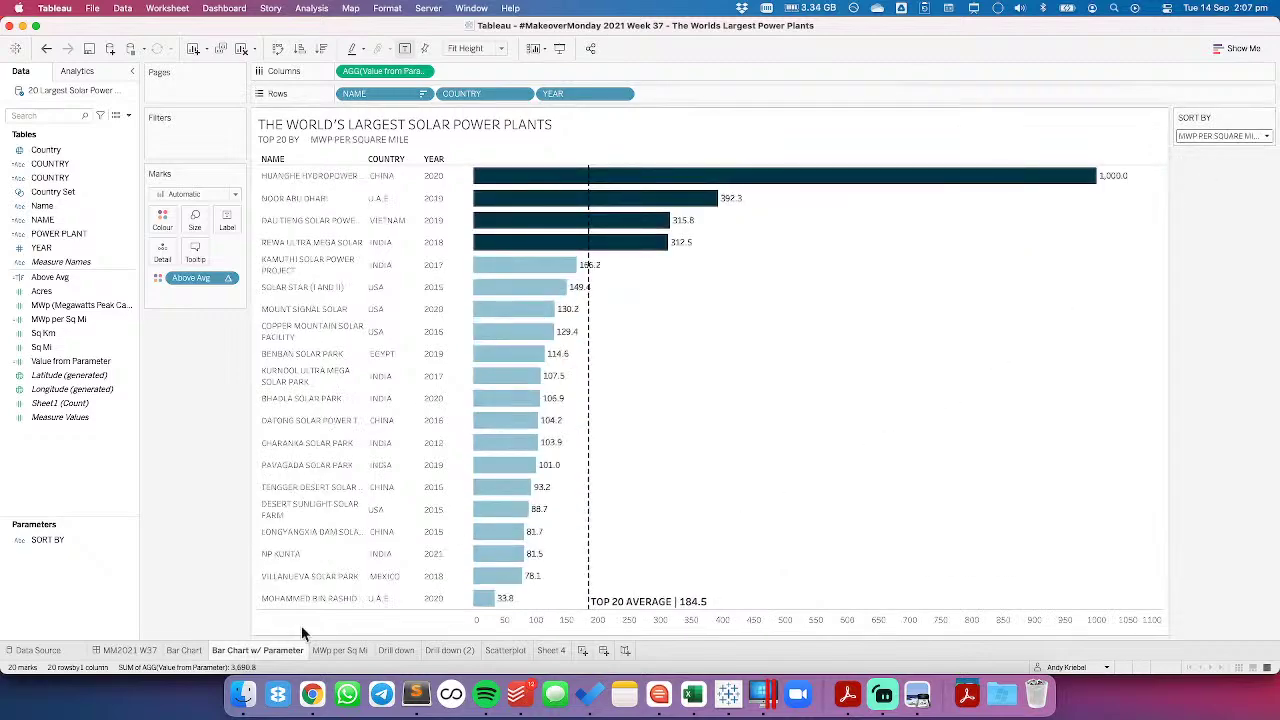
On the MM2021 W37 dashboard, move the SORT BY control to the chart's empty area and hide its title
click(135, 651)
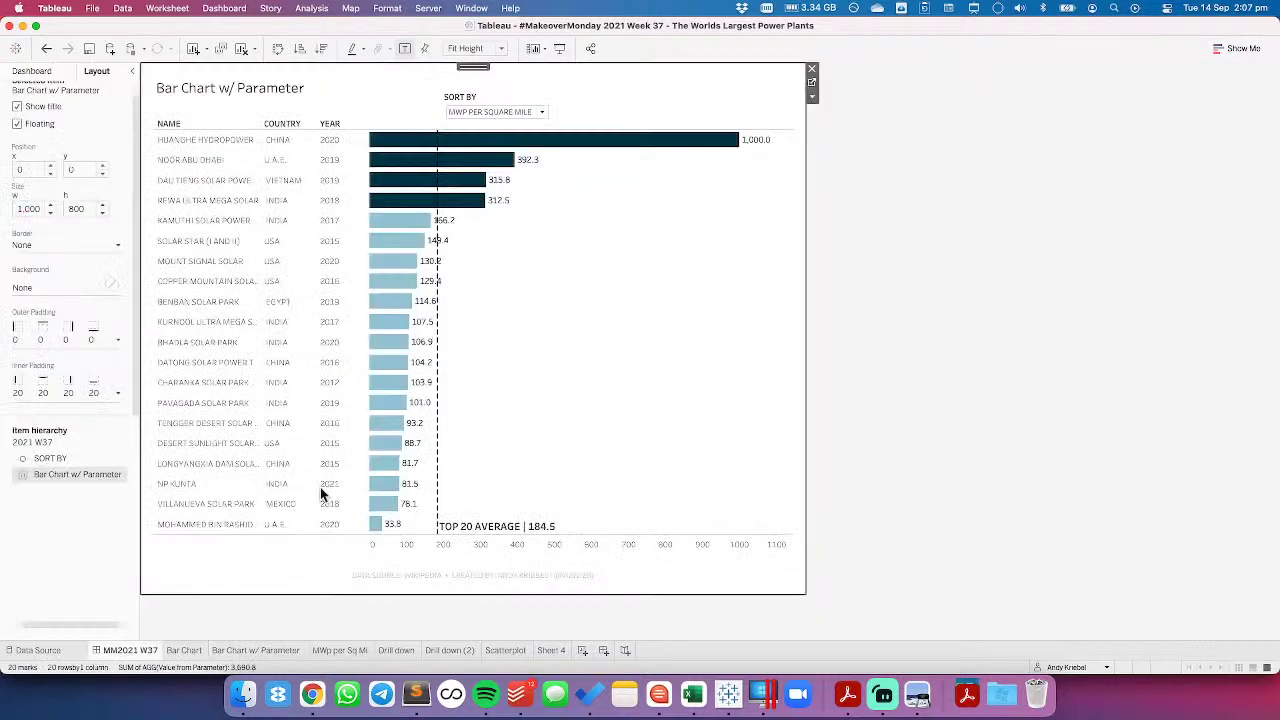
click(503, 95)
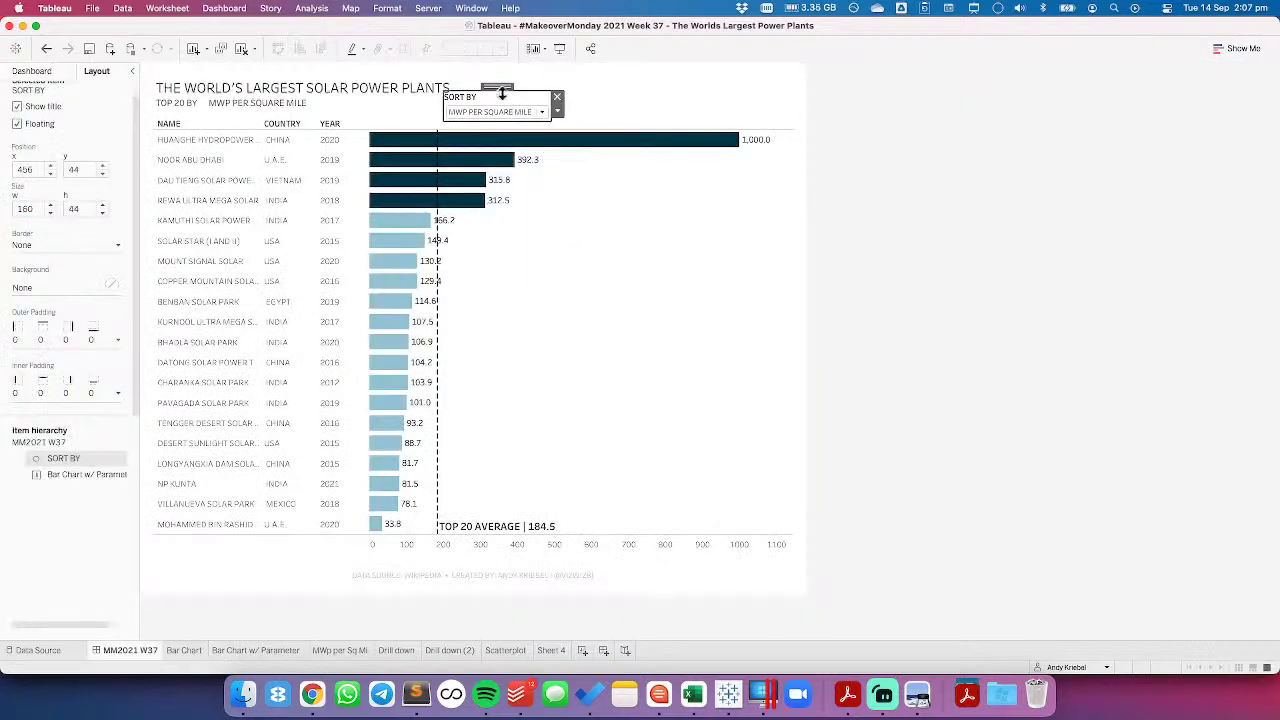
drag(503, 93, 613, 218)
right_click(578, 222)
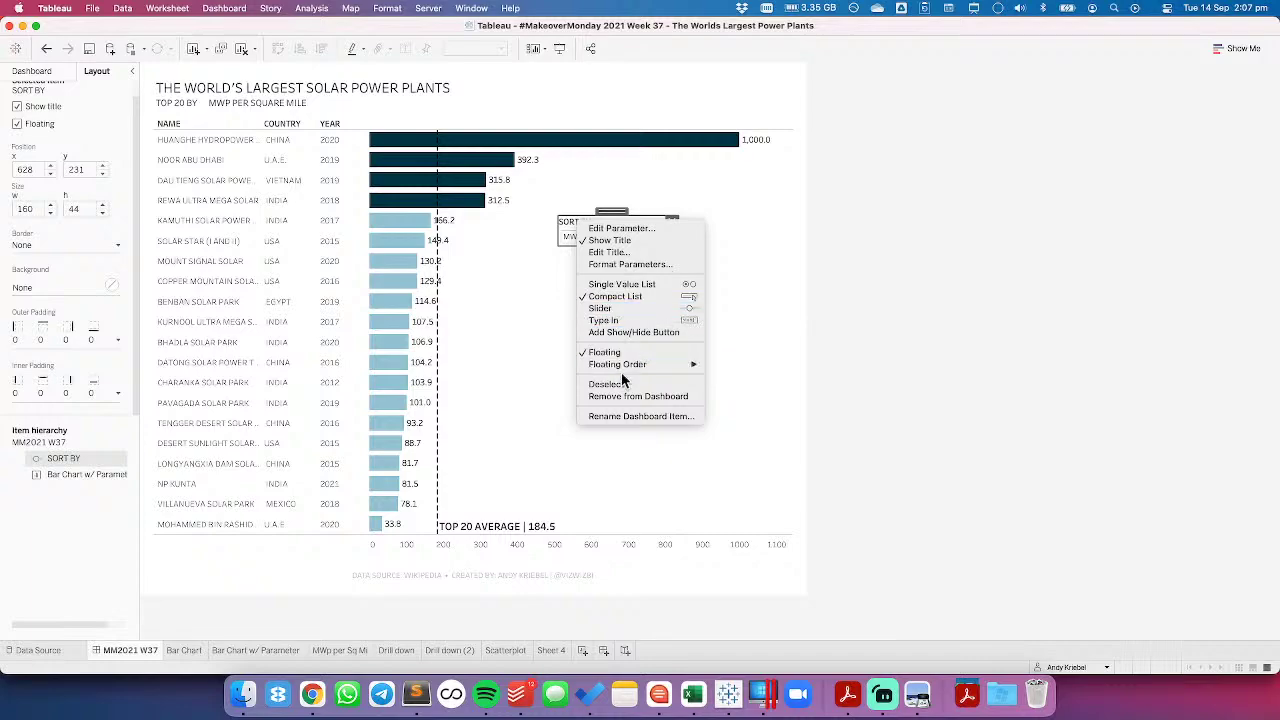
click(609, 241)
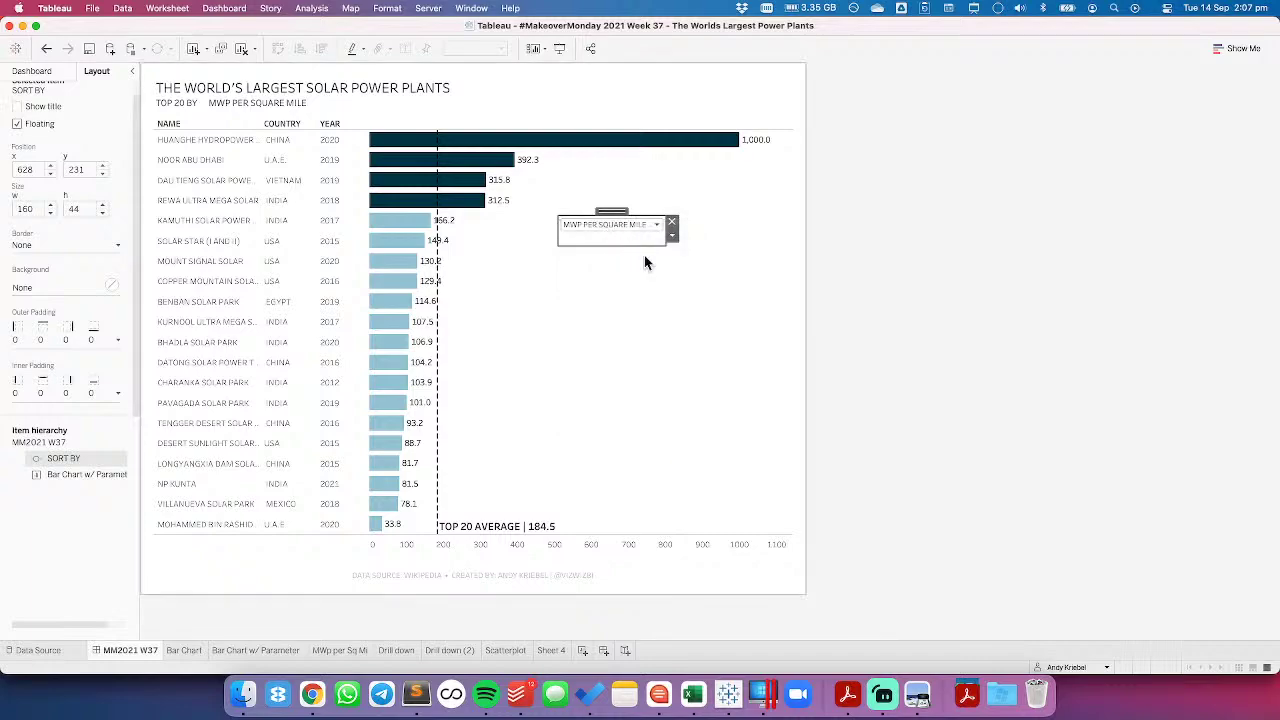
Shrink the floating SORT BY control to 26 wide and 36 high so only its drop-down arrow shows
drag(662, 245, 582, 241)
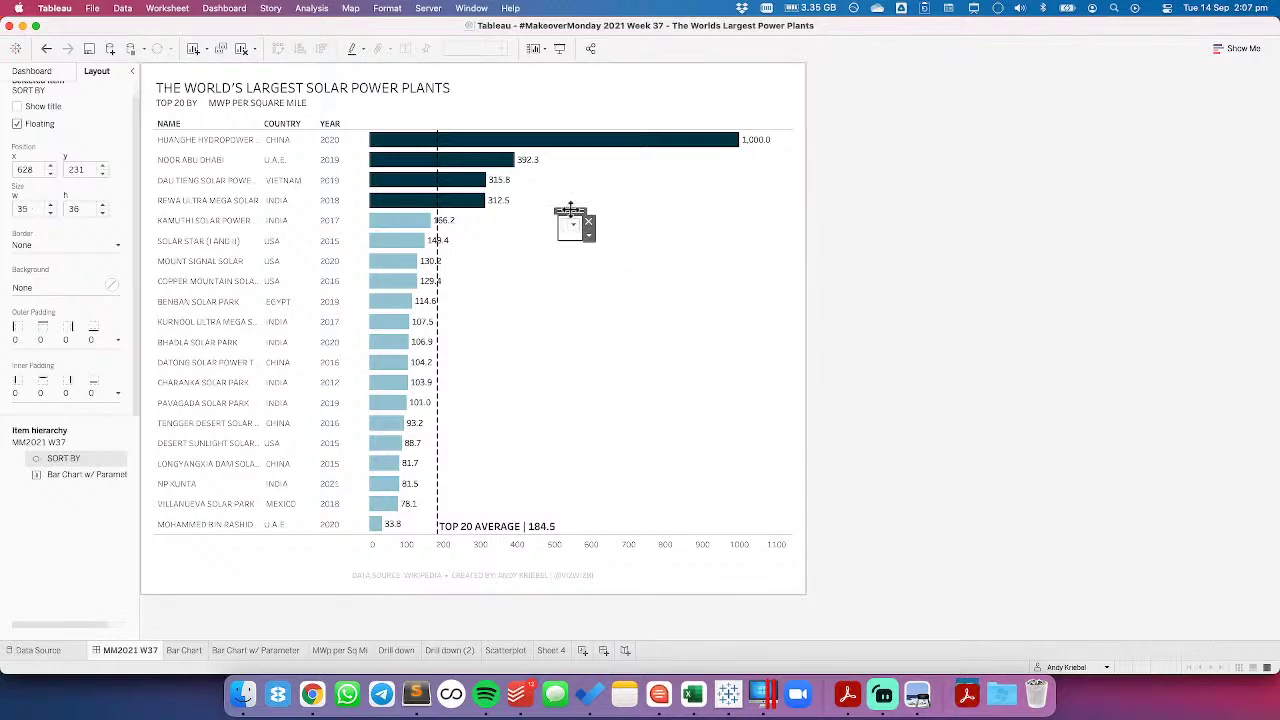
drag(557, 229, 561, 232)
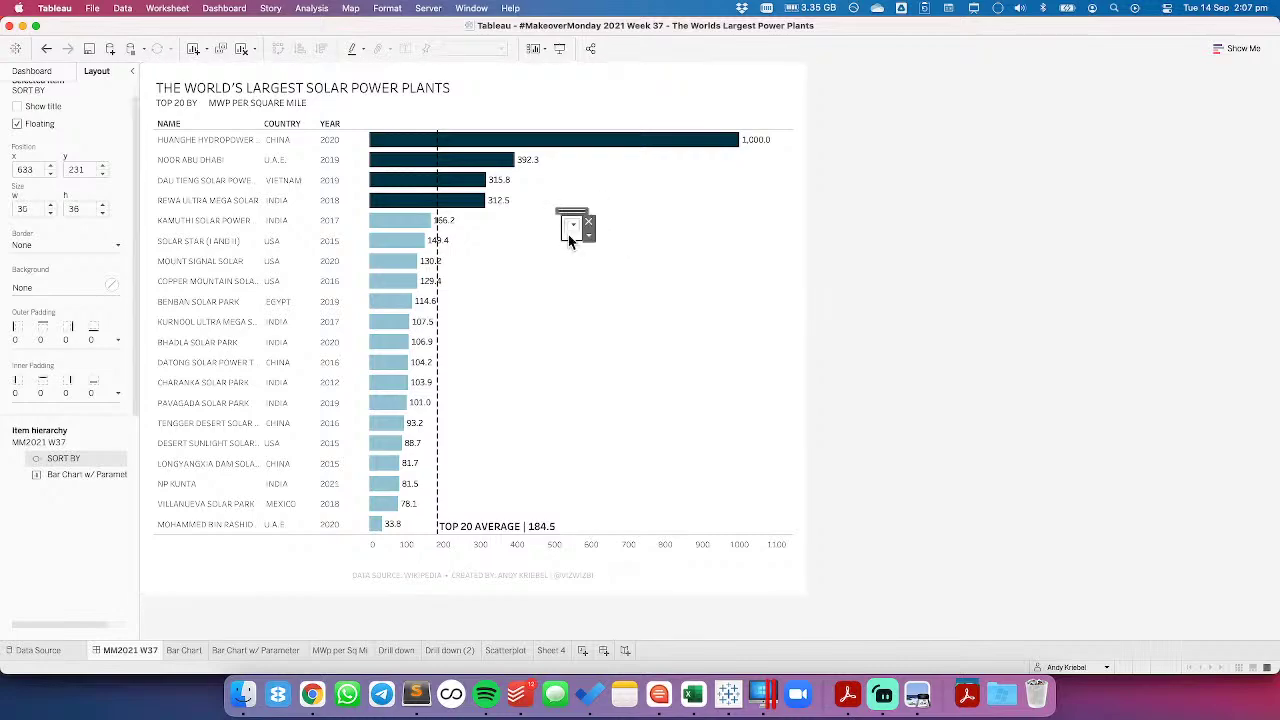
click(43, 75)
click(95, 73)
click(50, 212)
click(50, 212)
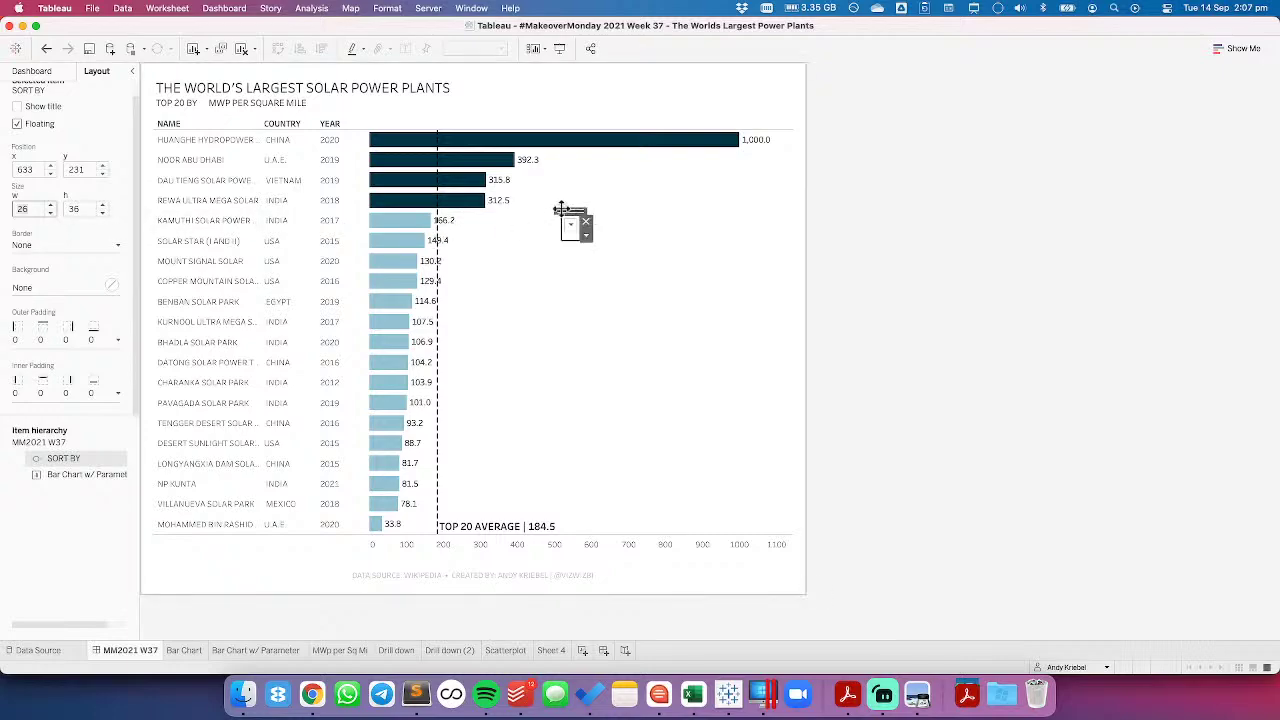
Place the SORT BY arrow right after "TOP 20 BY" and widen the gap before the parameter value in the chart title
drag(562, 210, 206, 100)
double_click(214, 106)
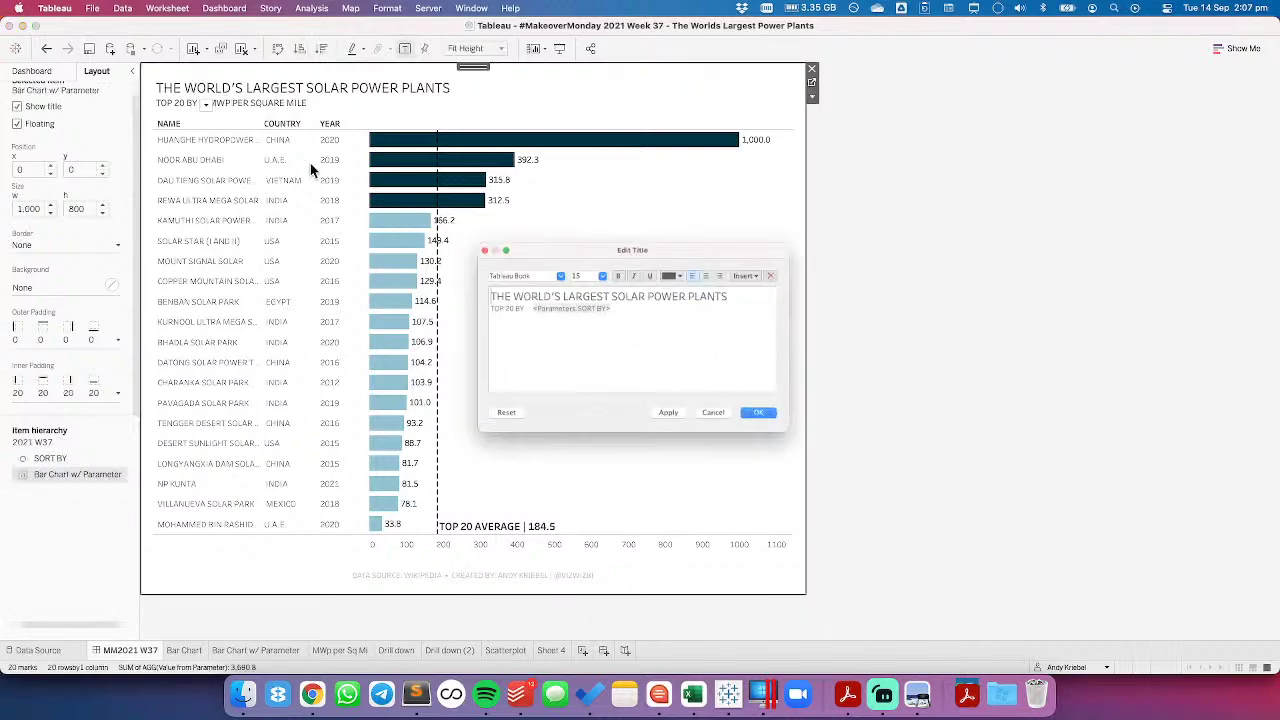
click(499, 302)
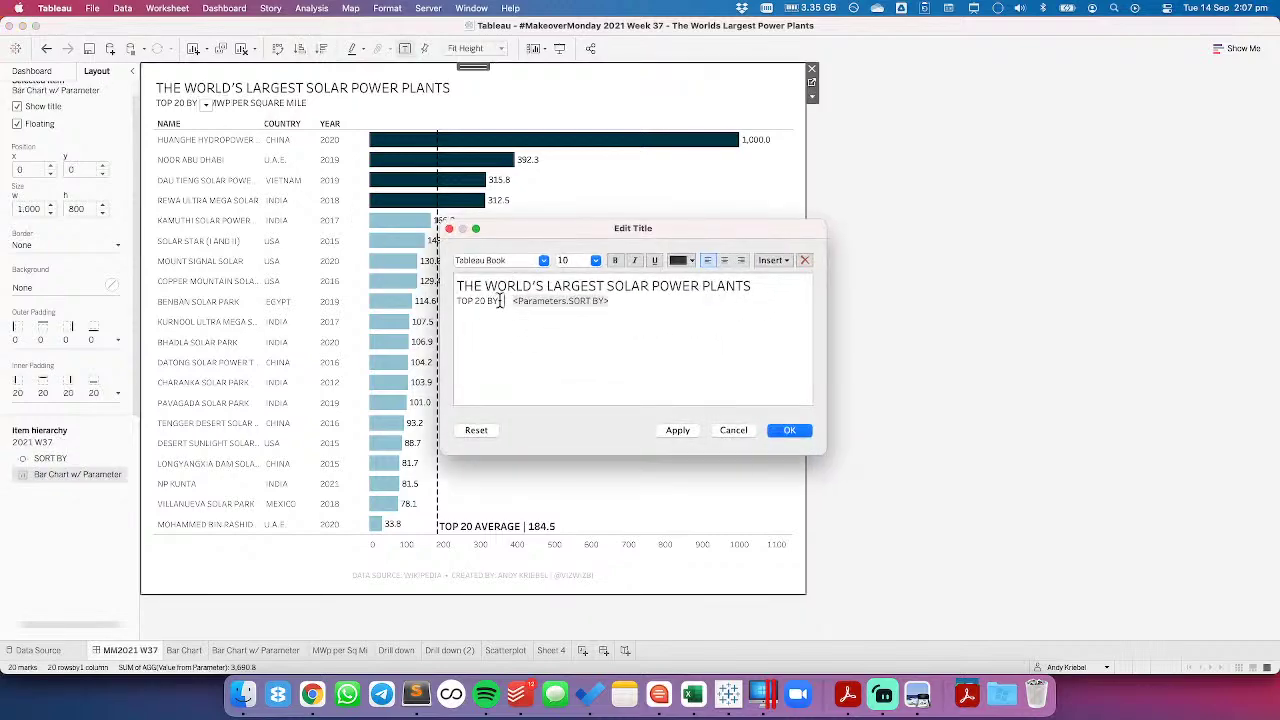
click(679, 432)
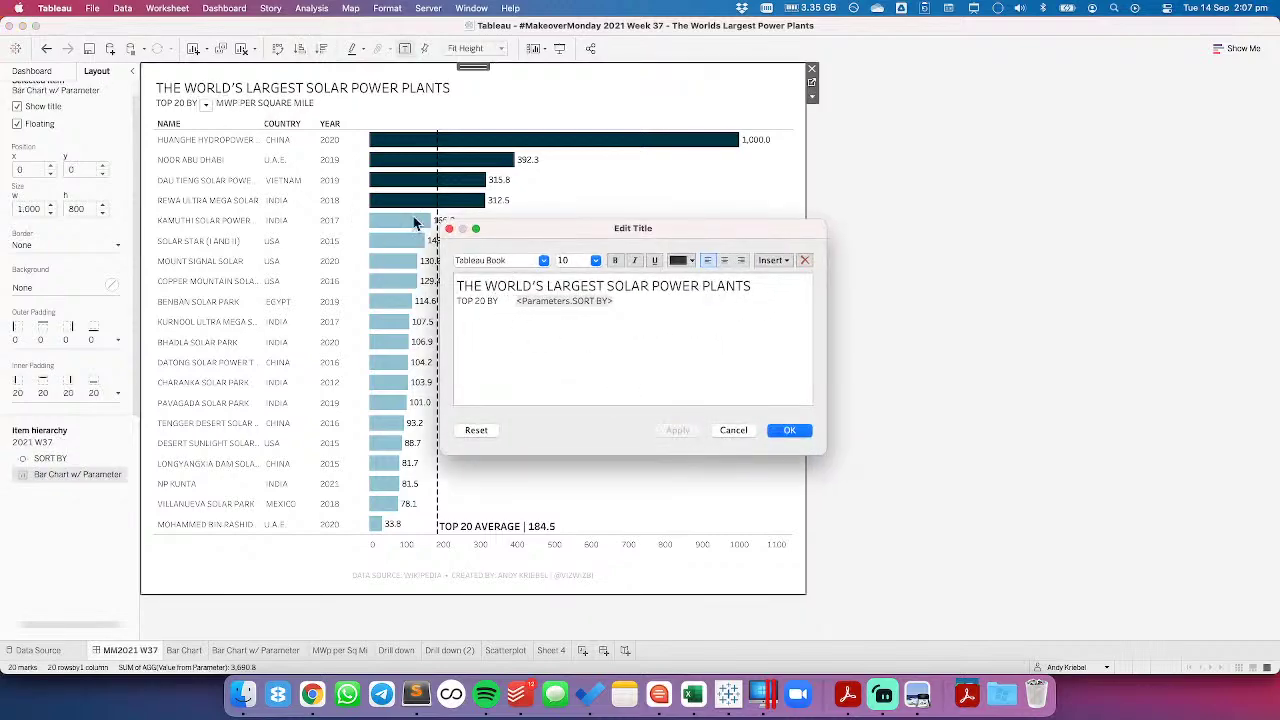
click(785, 430)
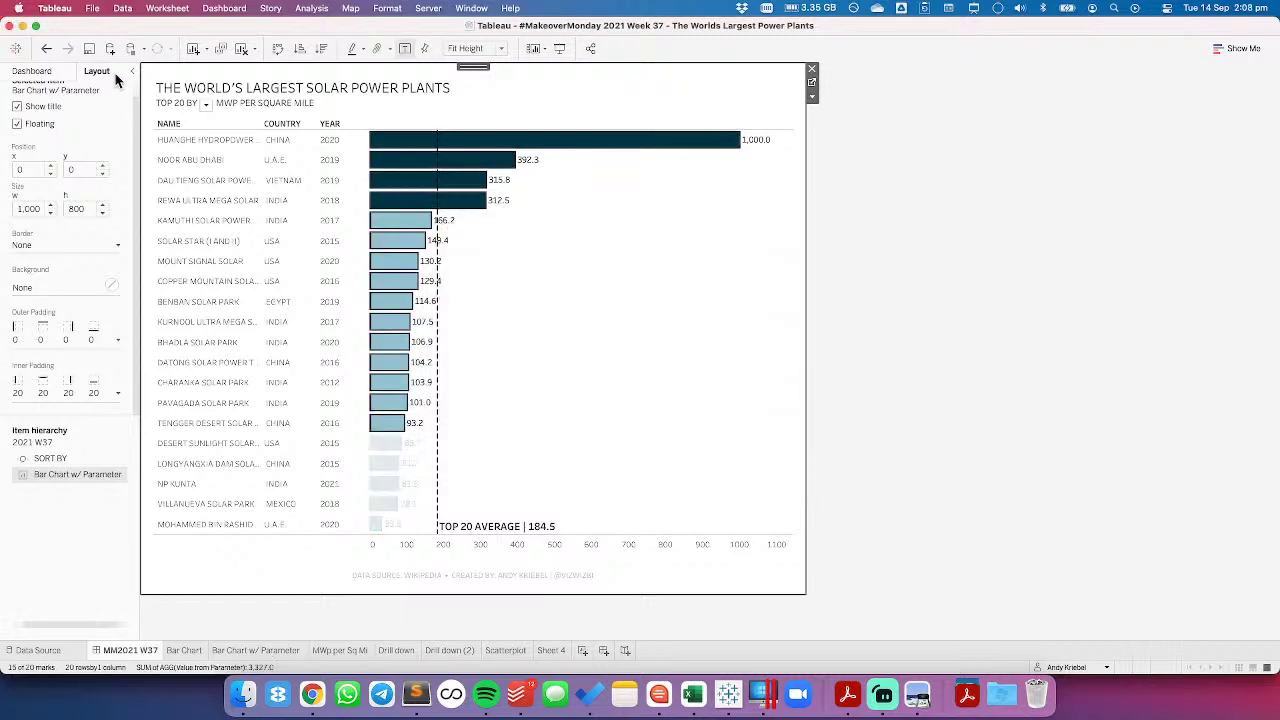
Fine-tune the floating SORT BY arrow's position to x 86 and y 49 so it lines up with the subtitle text
click(205, 104)
drag(204, 92, 205, 91)
click(979, 288)
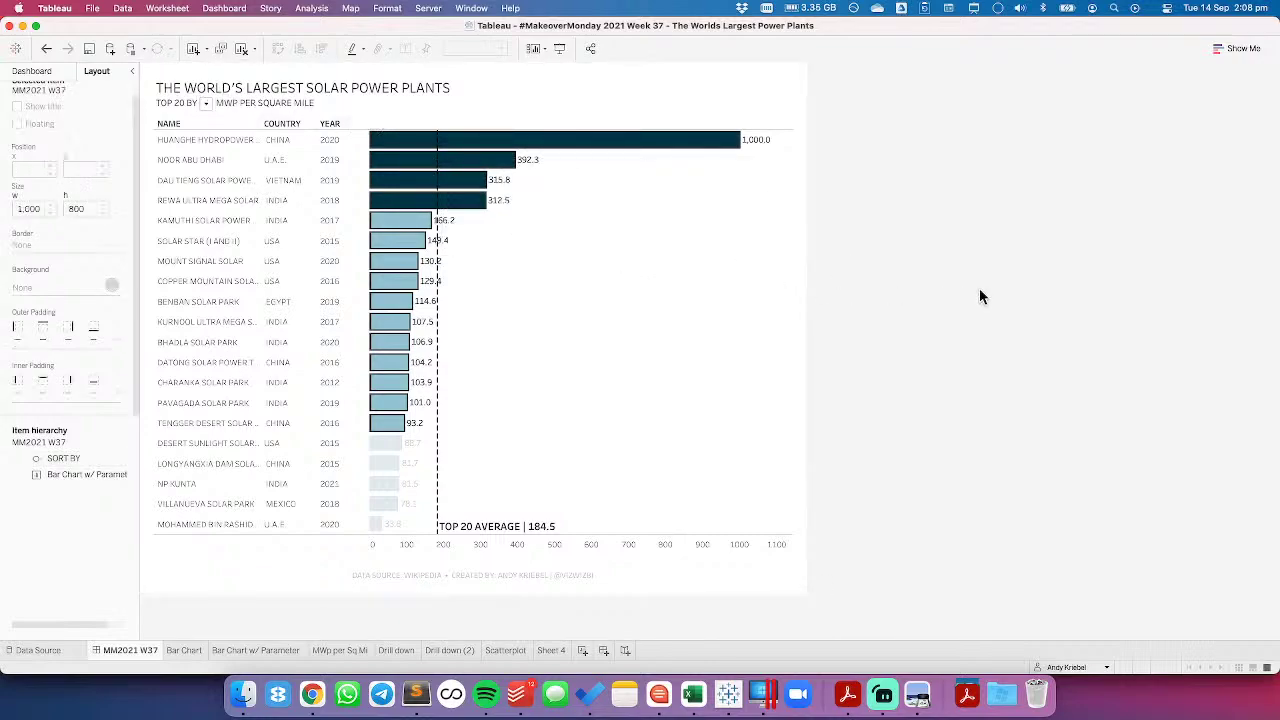
click(206, 114)
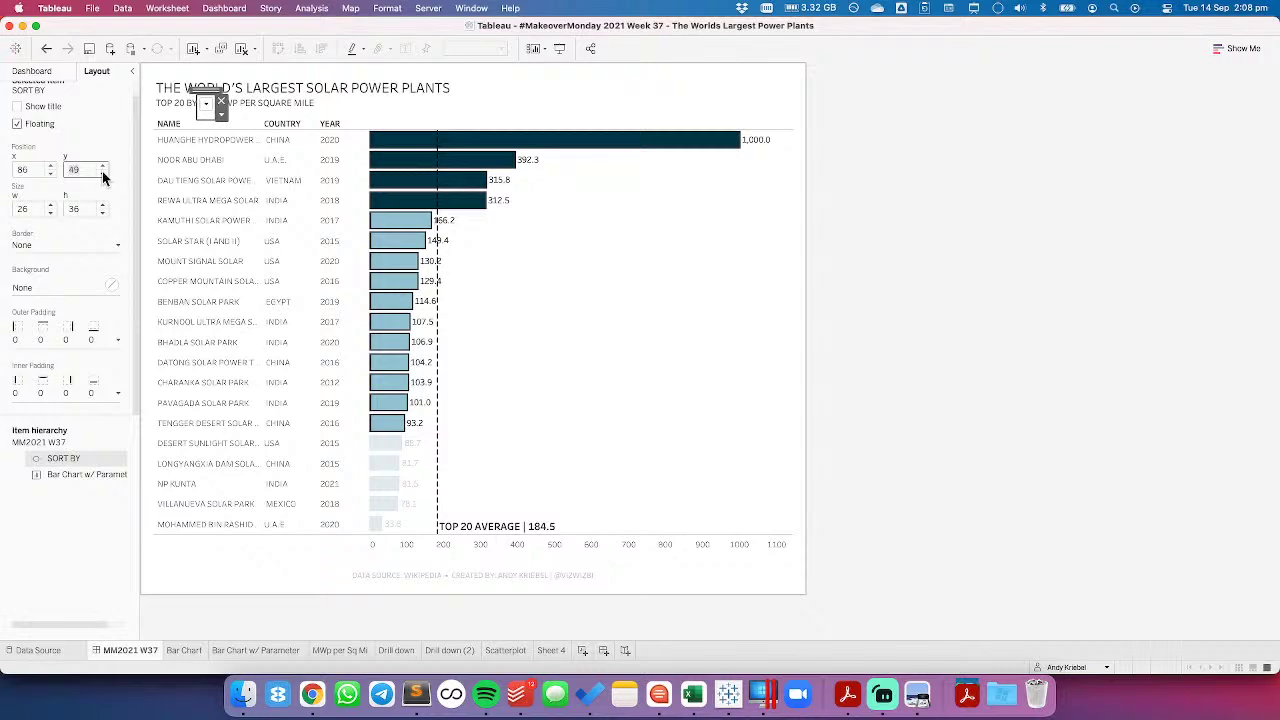
click(1019, 197)
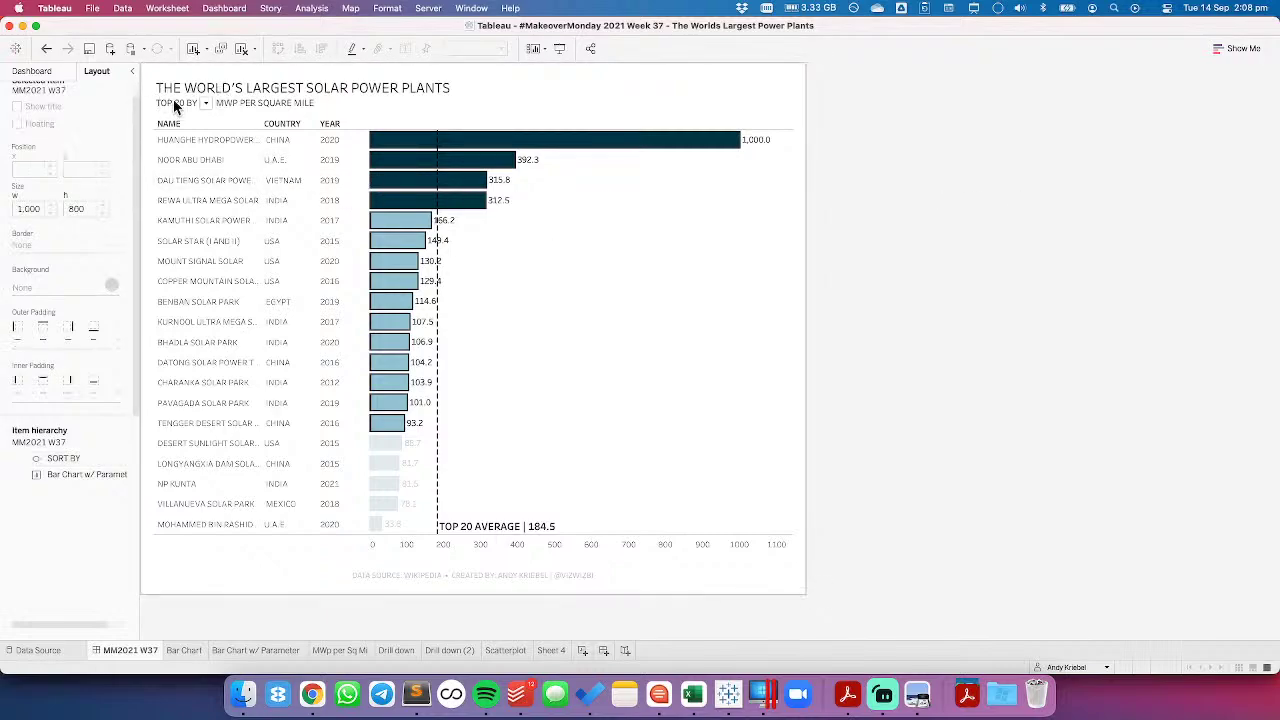
Add a little more space between "TOP 20 BY" and the SORT BY parameter value in the chart title
double_click(236, 101)
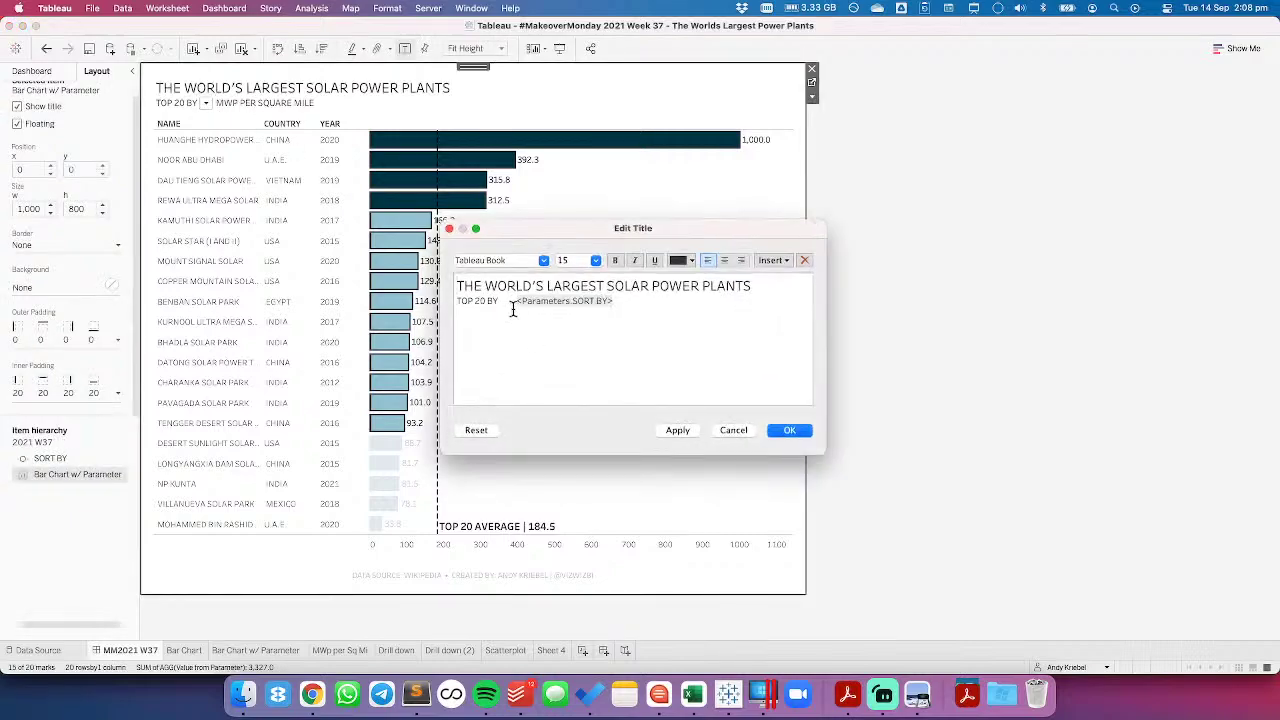
drag(505, 302, 549, 333)
click(780, 430)
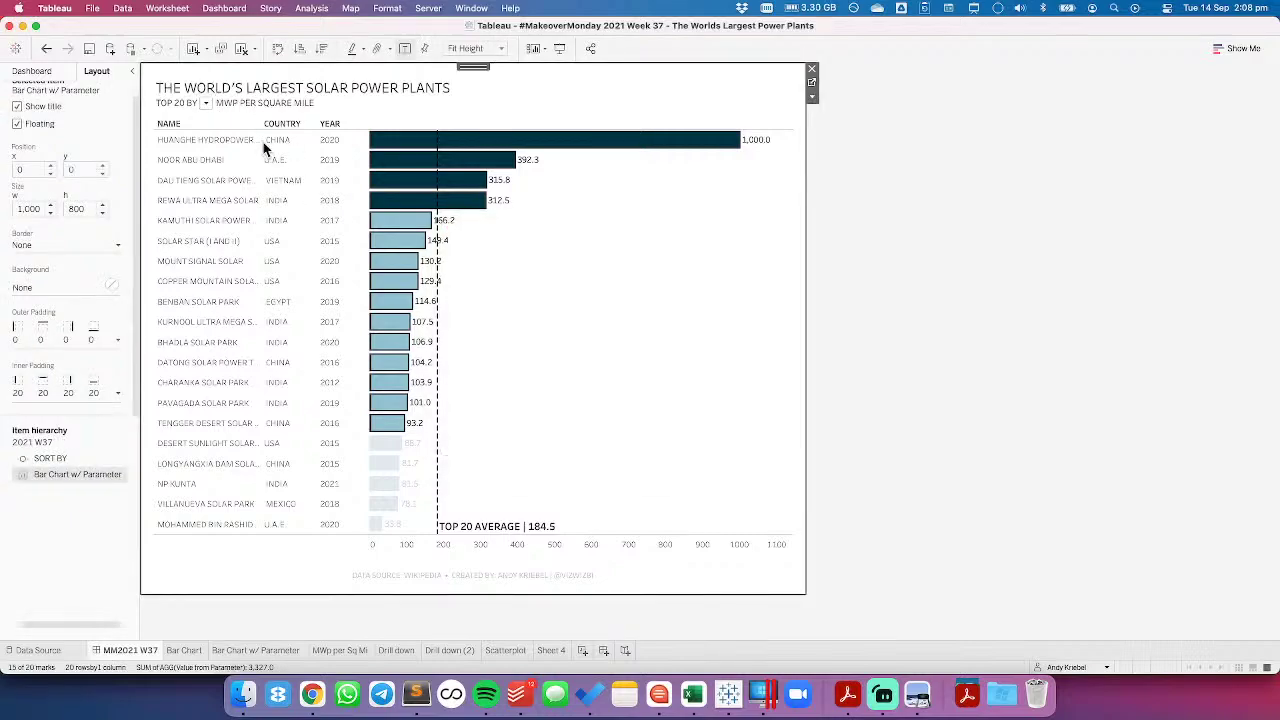
Move the floating SORT BY arrow to x position 90 so it sits centred in the subtitle gap
click(235, 140)
click(211, 113)
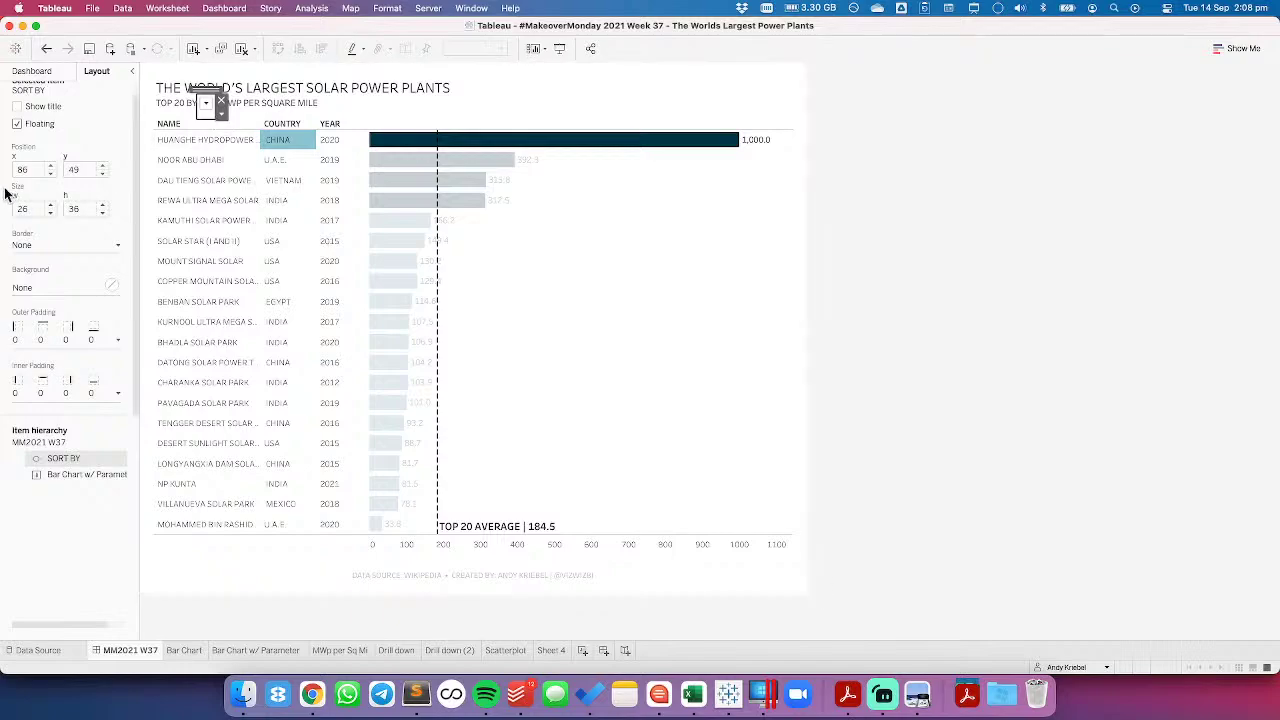
click(50, 166)
click(50, 166)
click(50, 166)
click(50, 166)
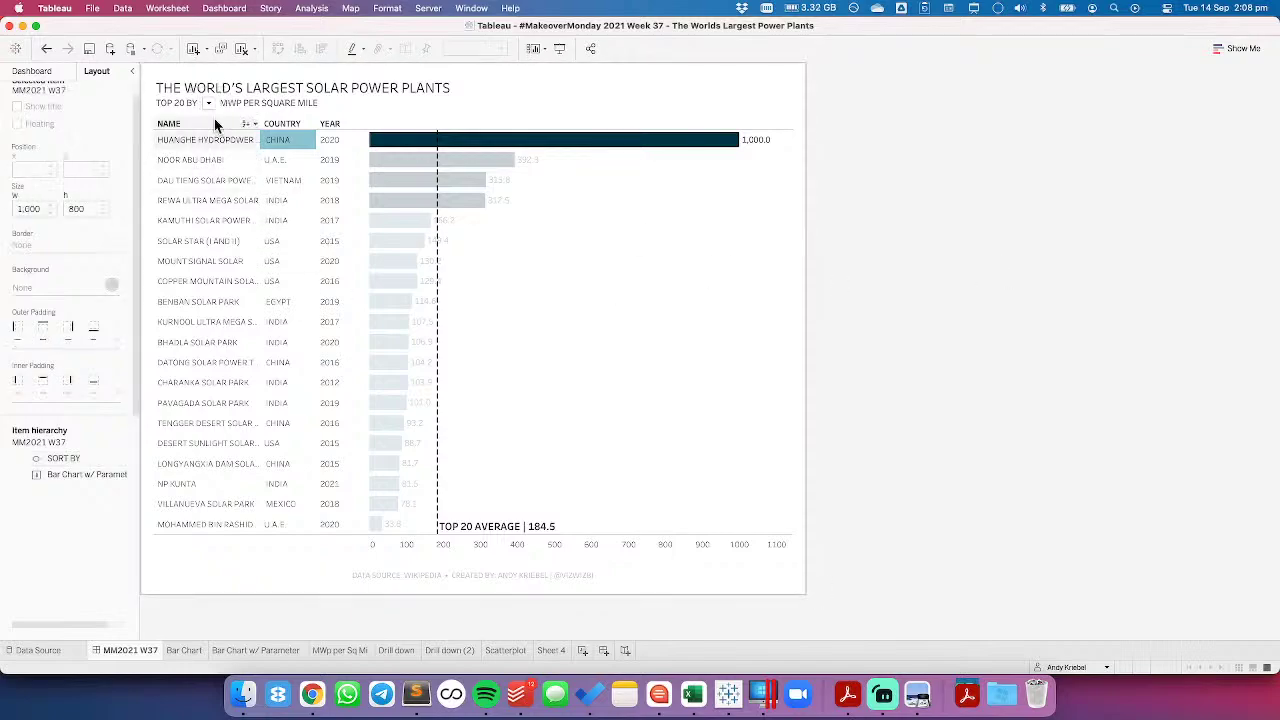
Switch SORT BY to MEGAWATTS PEAK CAPACITY and clear the China highlight from the chart
click(208, 105)
click(245, 116)
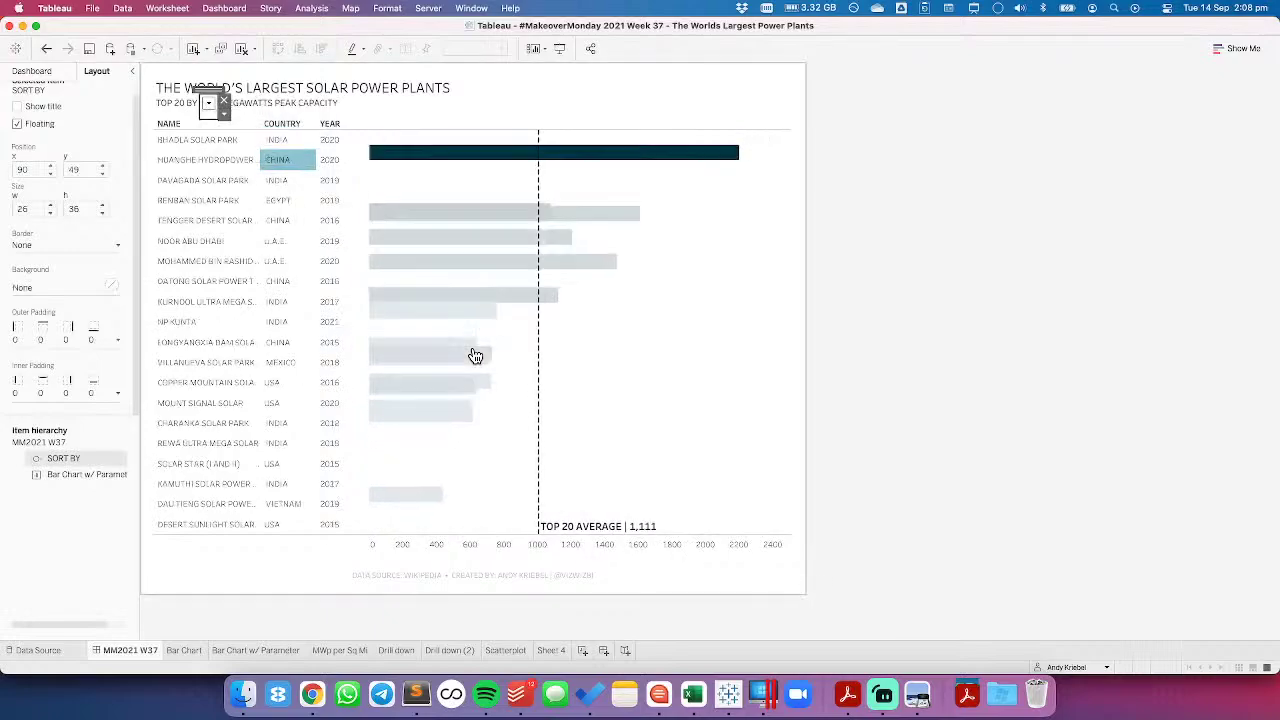
click(922, 330)
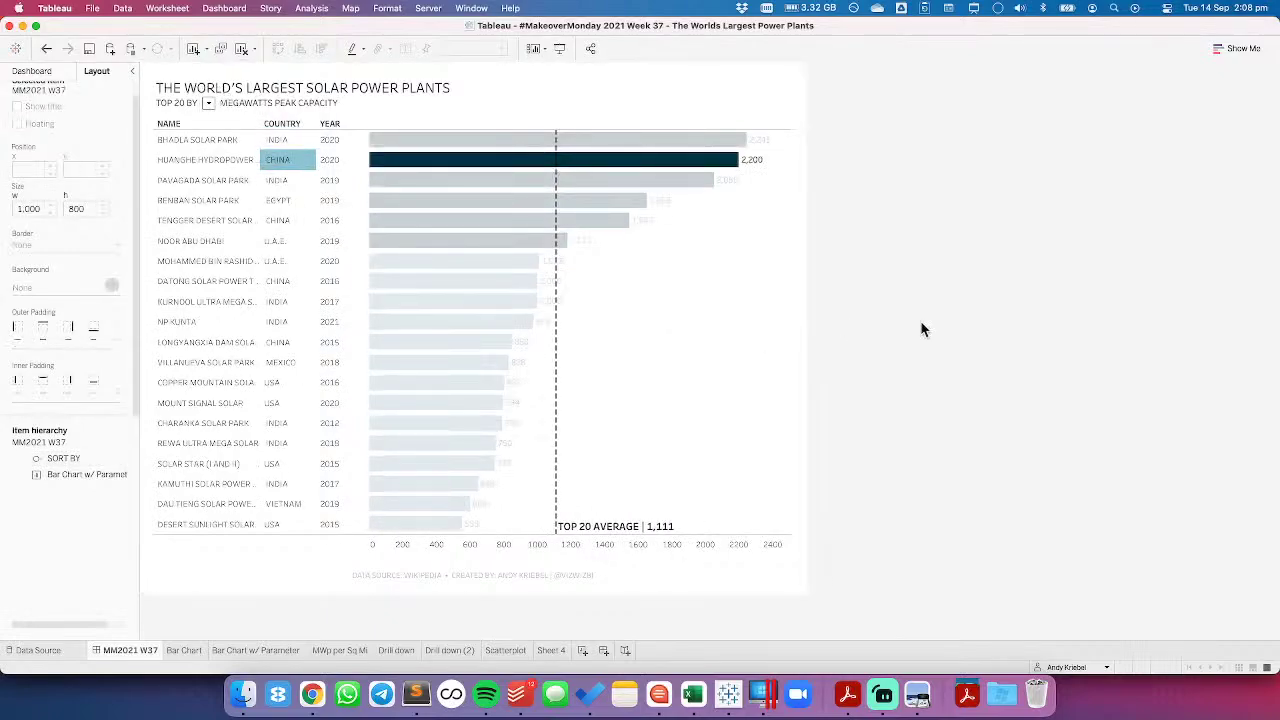
click(303, 159)
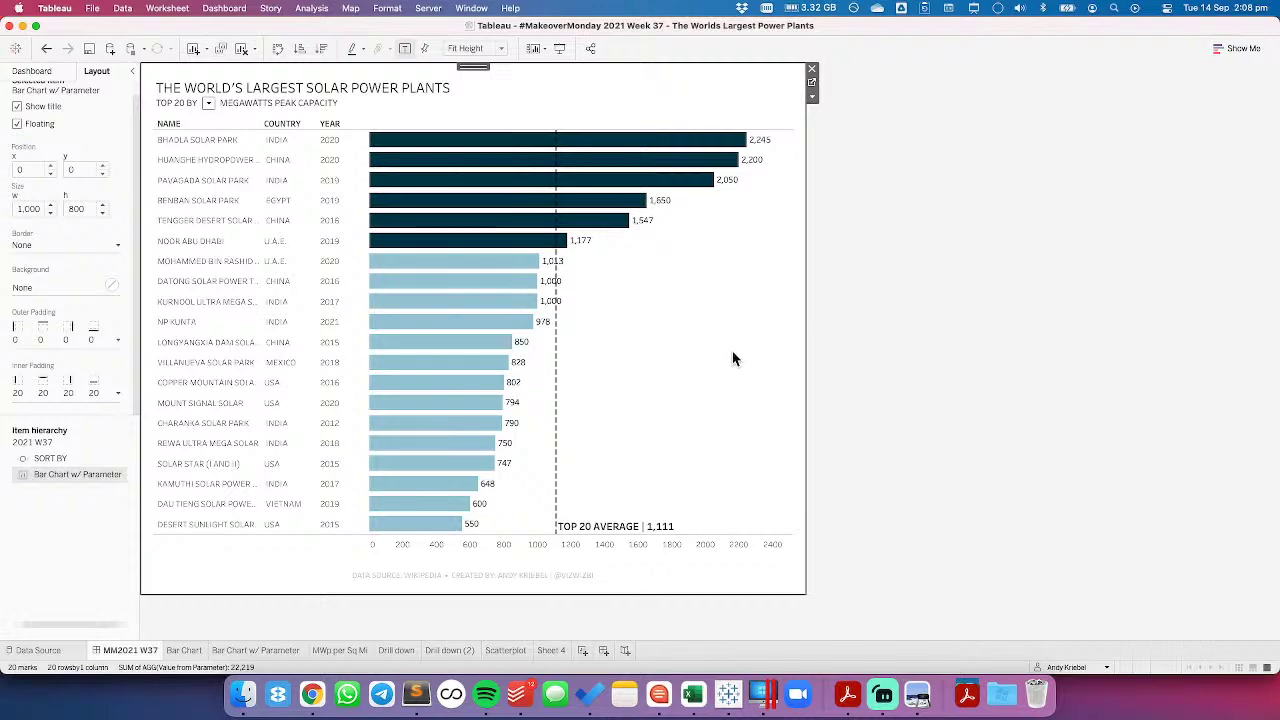
Test the subtitle selector by switching SORT BY to SQUARE MILES and back to MEGAWATTS PEAK CAPACITY
click(208, 103)
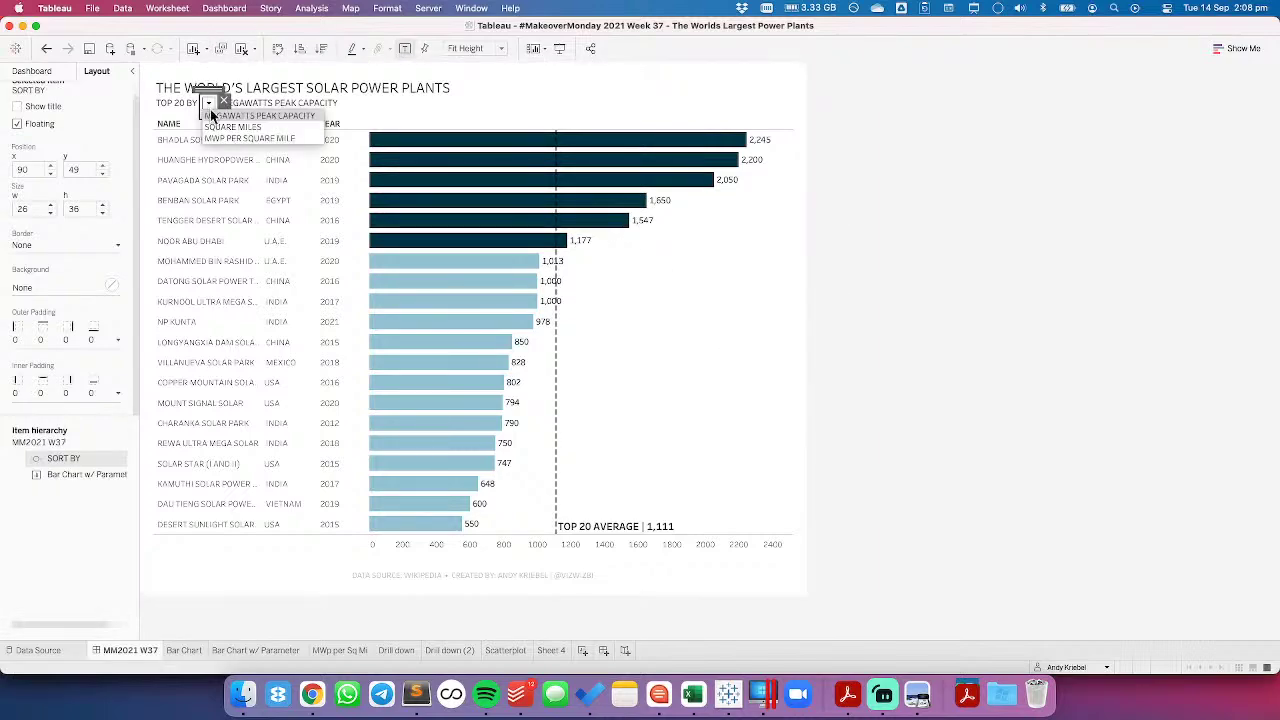
click(220, 127)
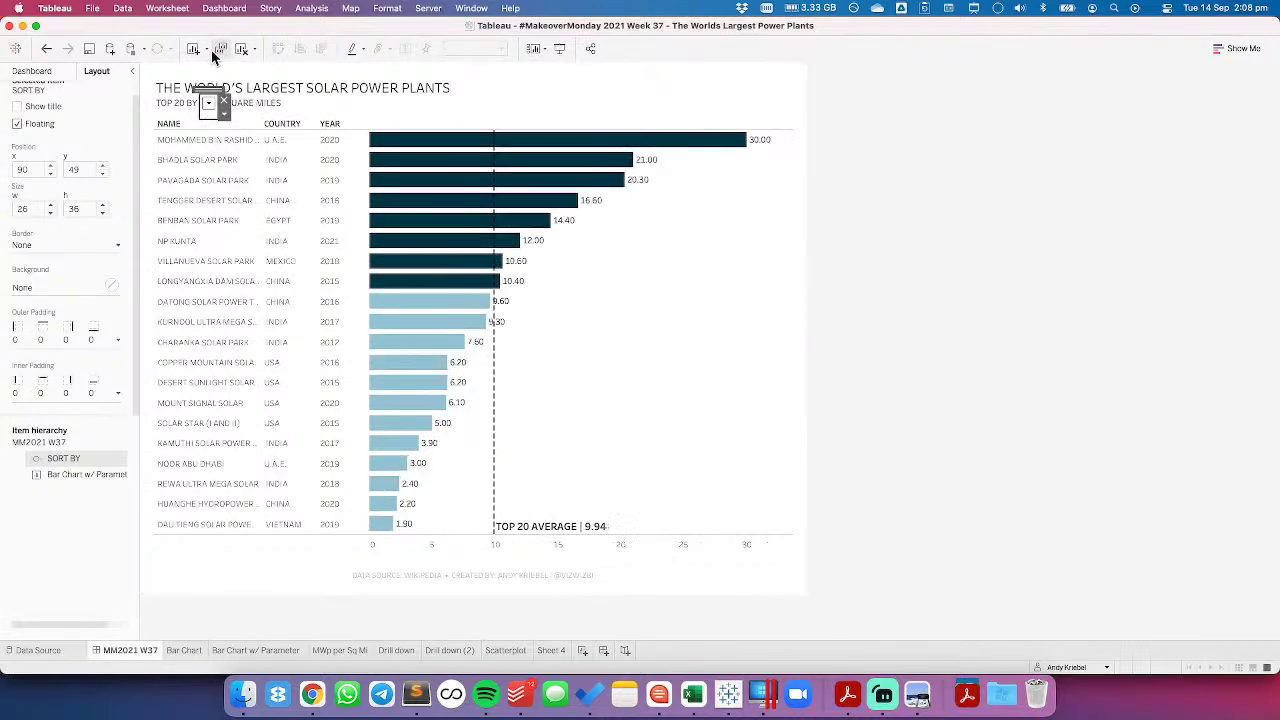
click(209, 102)
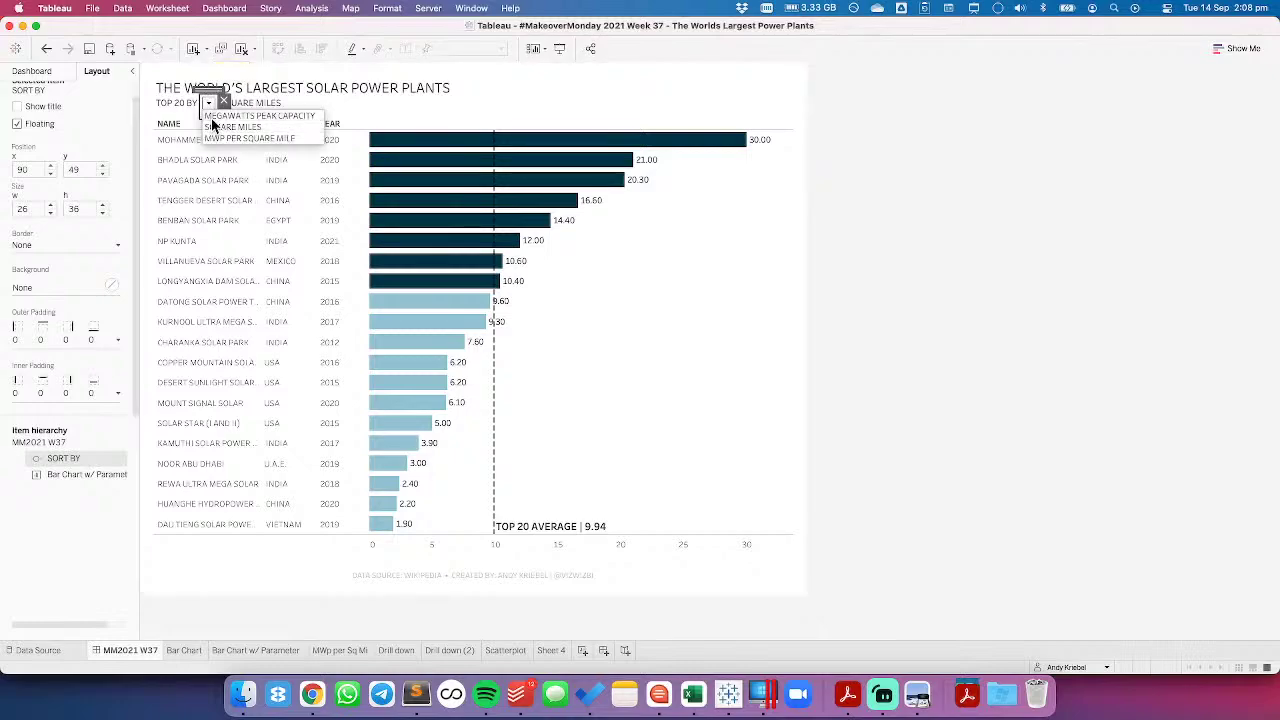
click(230, 116)
Preview the dashboard in presentation mode, switching SORT BY to SQUARE MILES, MWP PER SQUARE MILE and back to SQUARE MILES
click(560, 50)
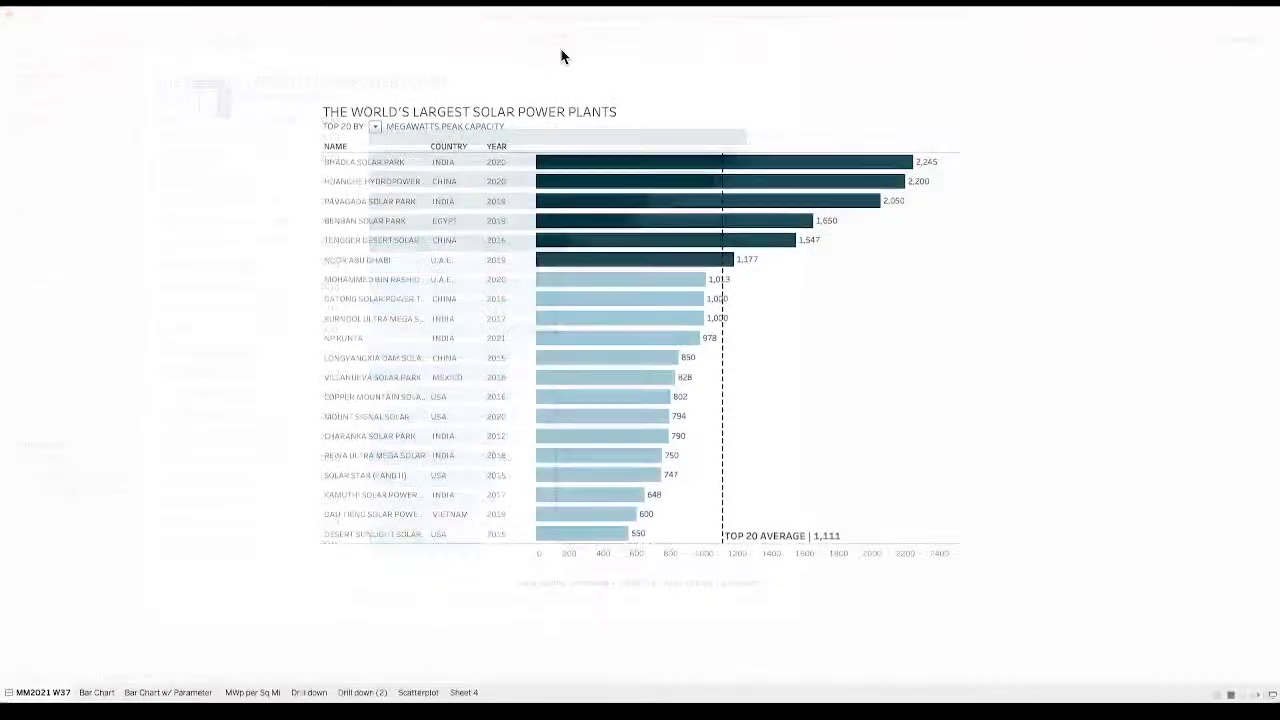
click(375, 126)
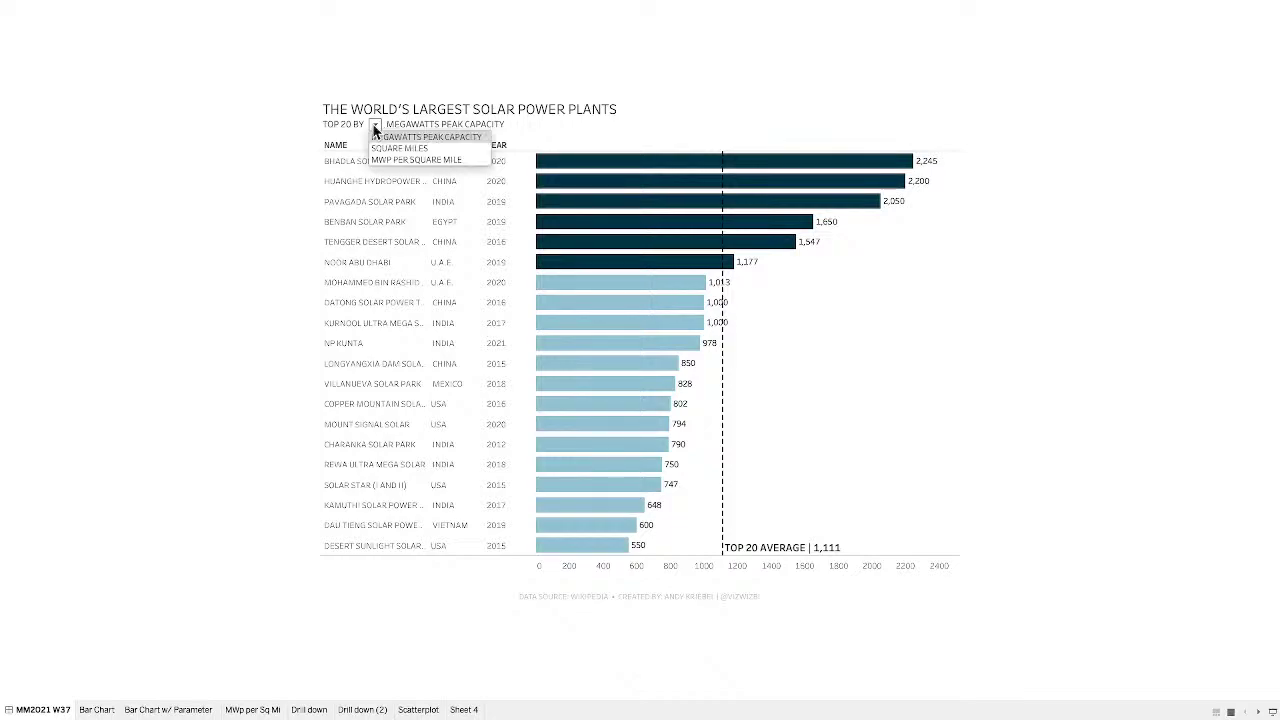
click(388, 149)
click(376, 125)
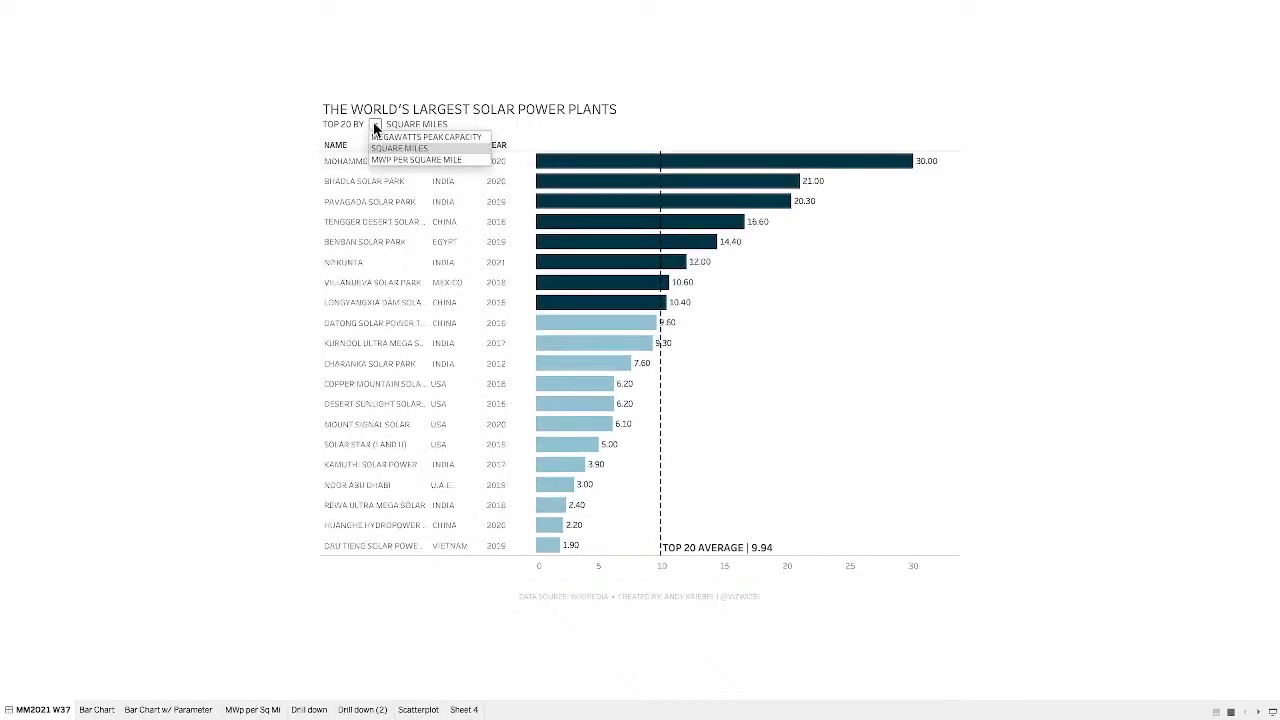
click(380, 161)
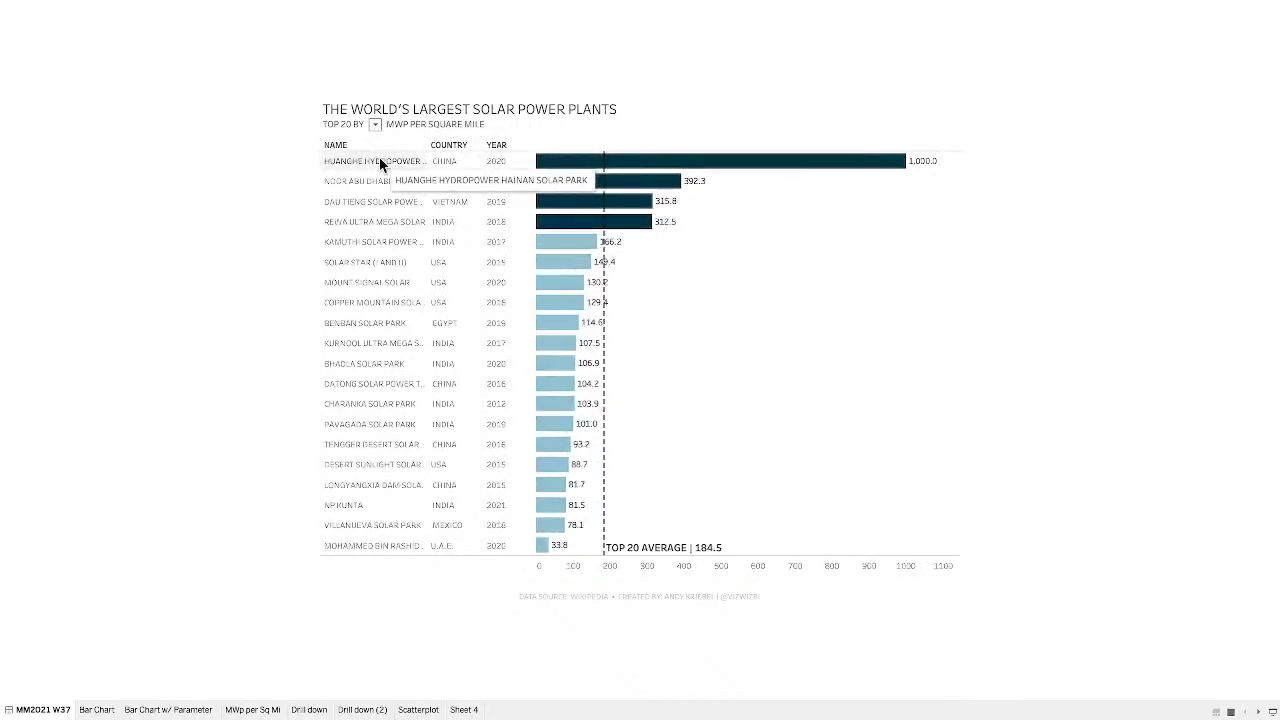
click(375, 125)
click(387, 149)
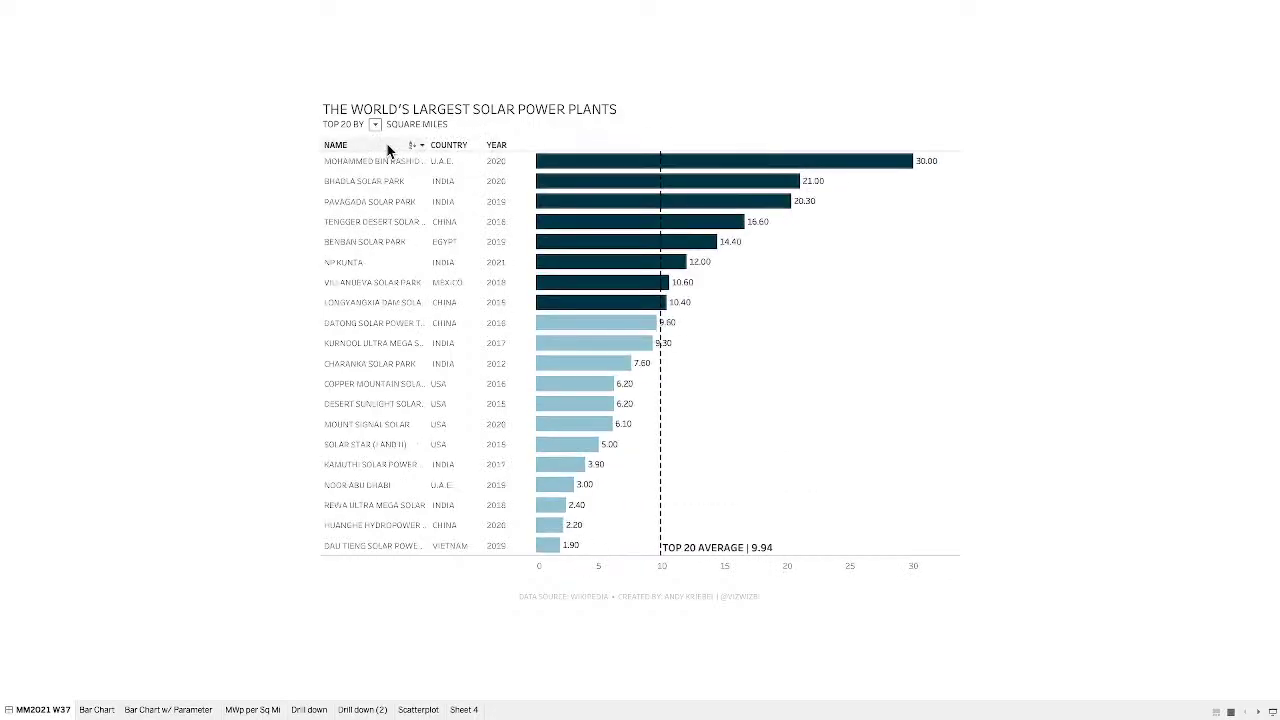
key(Escape)
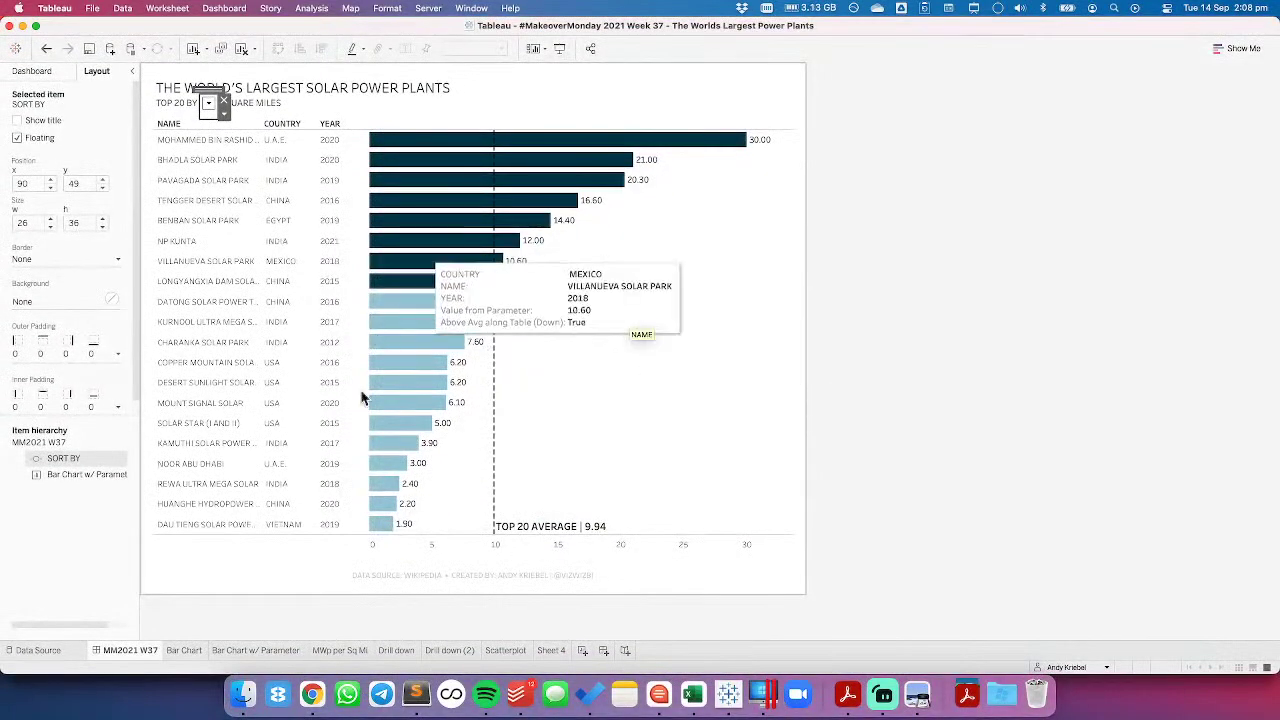
Save the workbook and open the Bar Chart w/ Parameter sheet
mouse_move(425, 656)
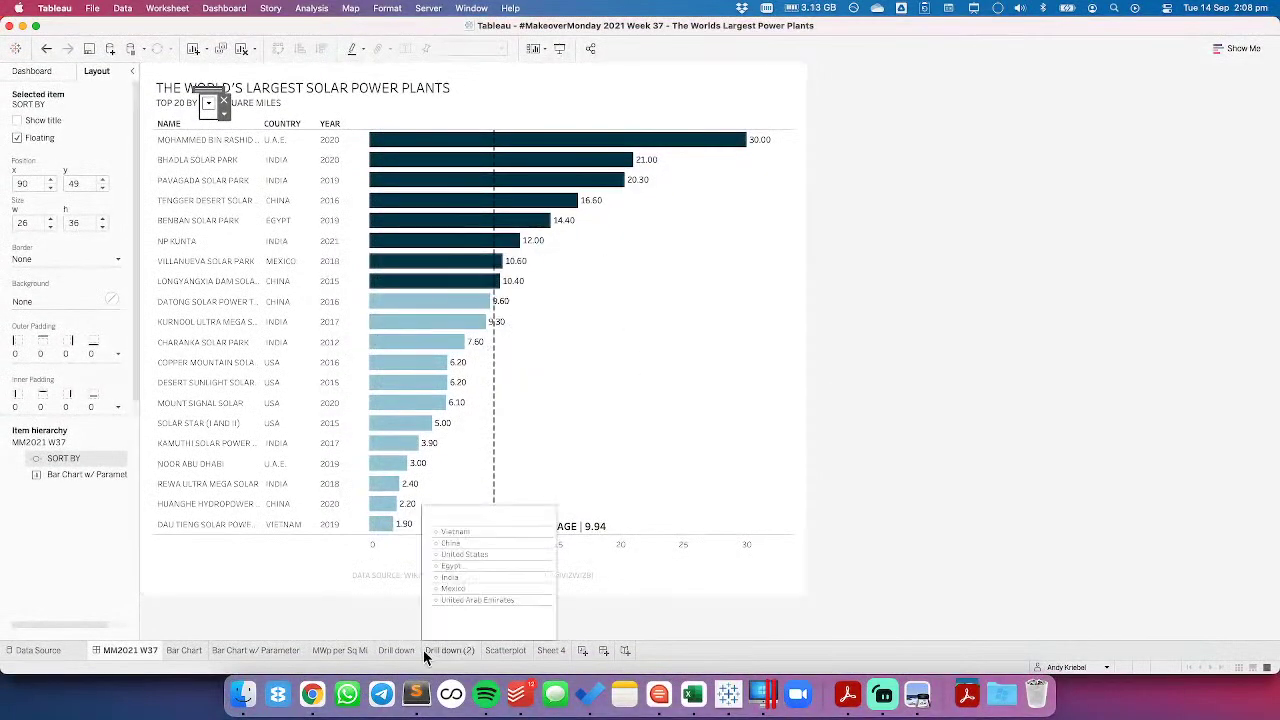
click(88, 50)
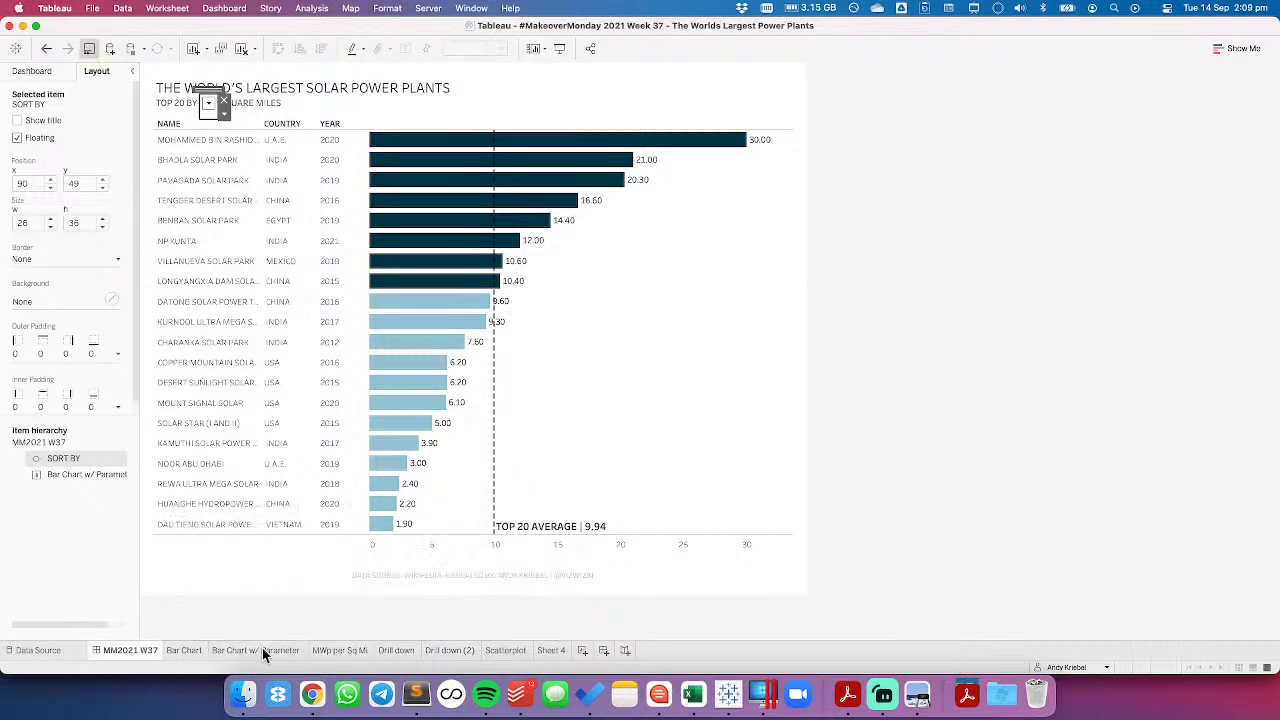
click(195, 650)
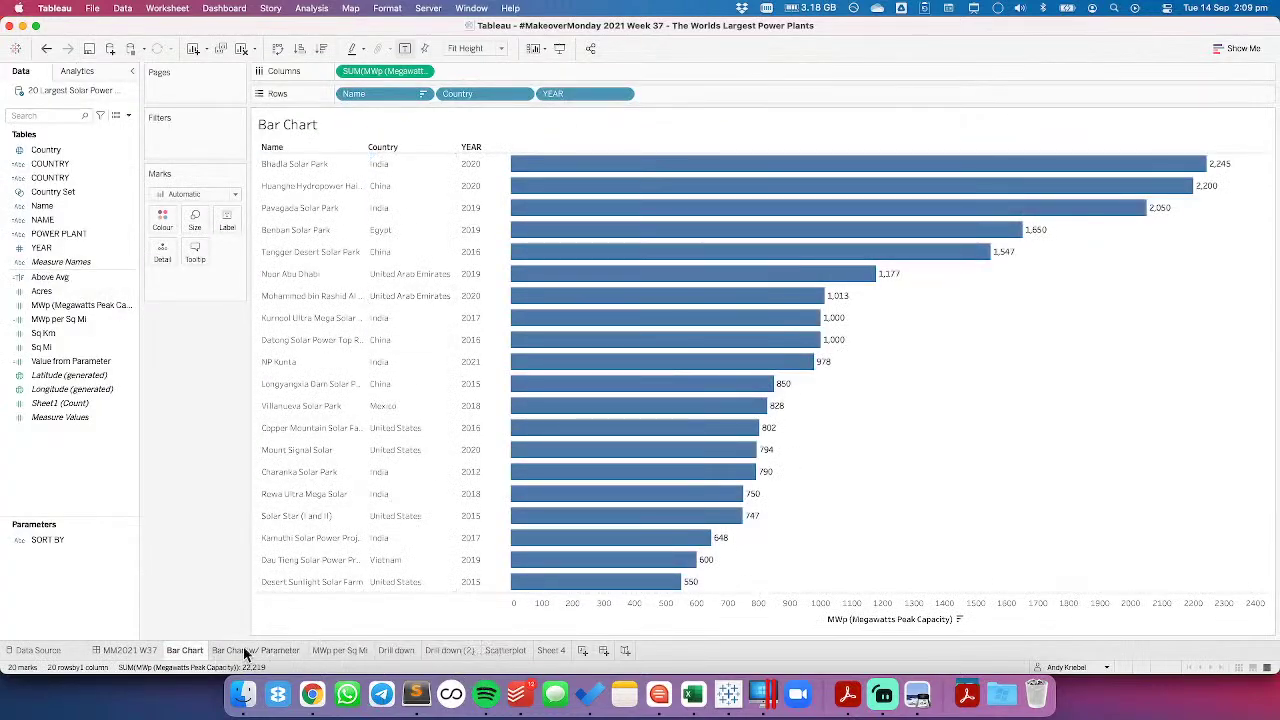
click(243, 651)
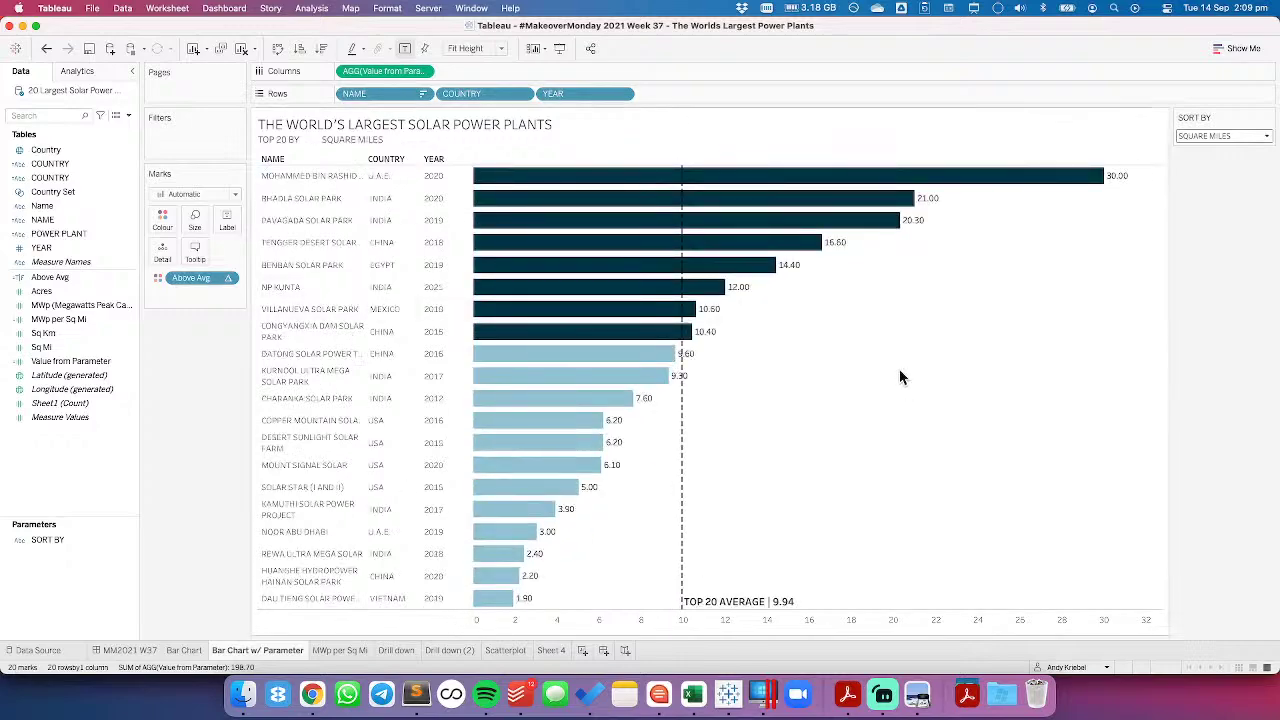
Exclude the Above Avg field from the bar chart's tooltip
mouse_move(546, 181)
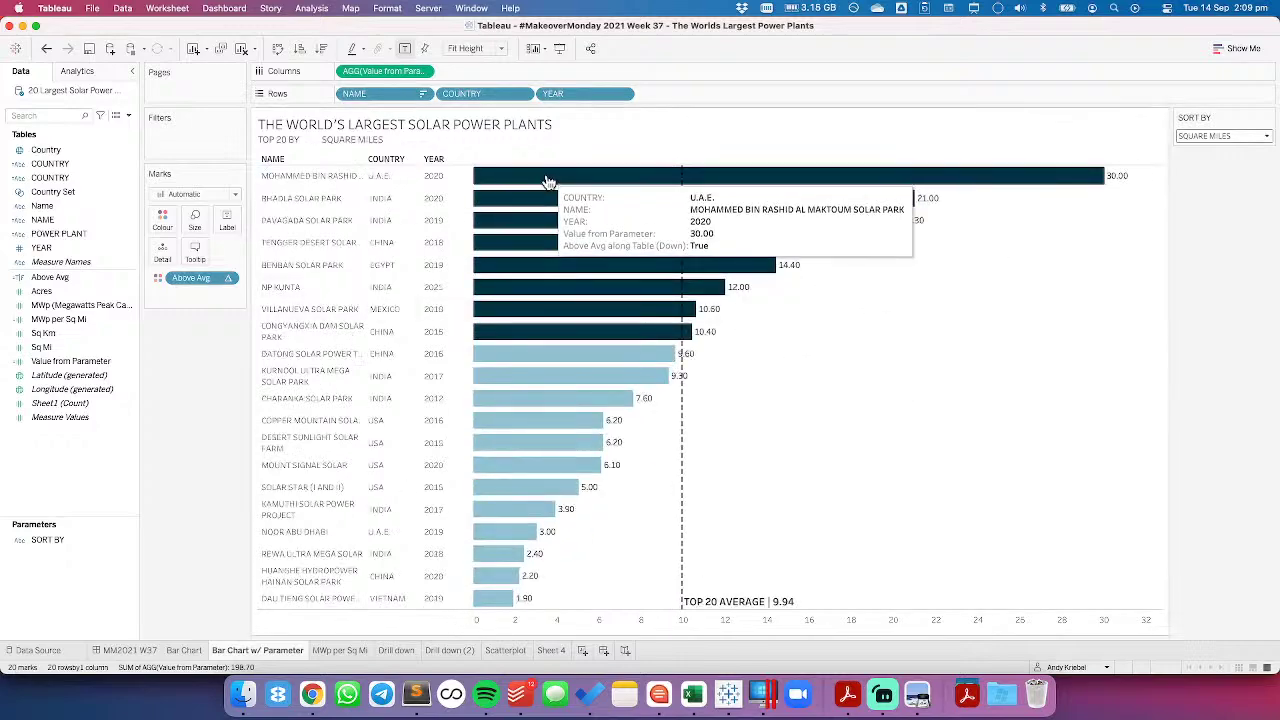
click(228, 277)
click(246, 374)
mouse_move(591, 294)
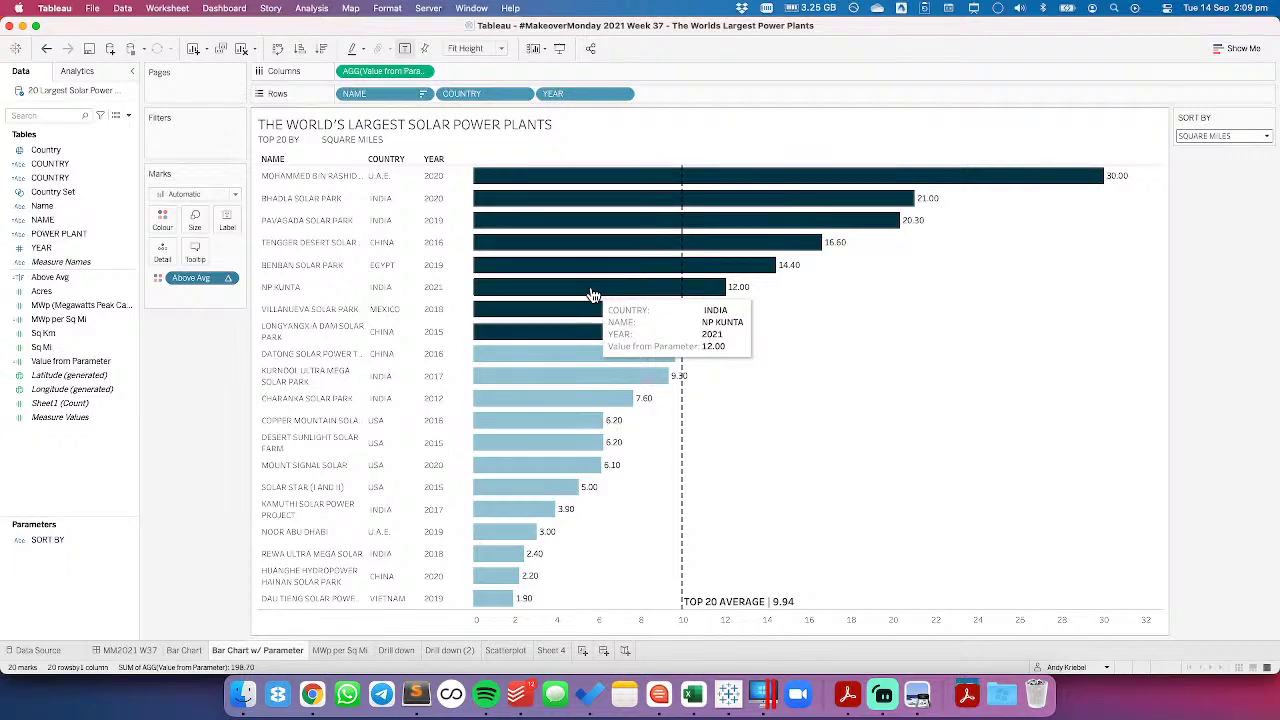
Change the COUNTRY calculated field's formula to TRIM(UPPER([Country]))
right_click(71, 170)
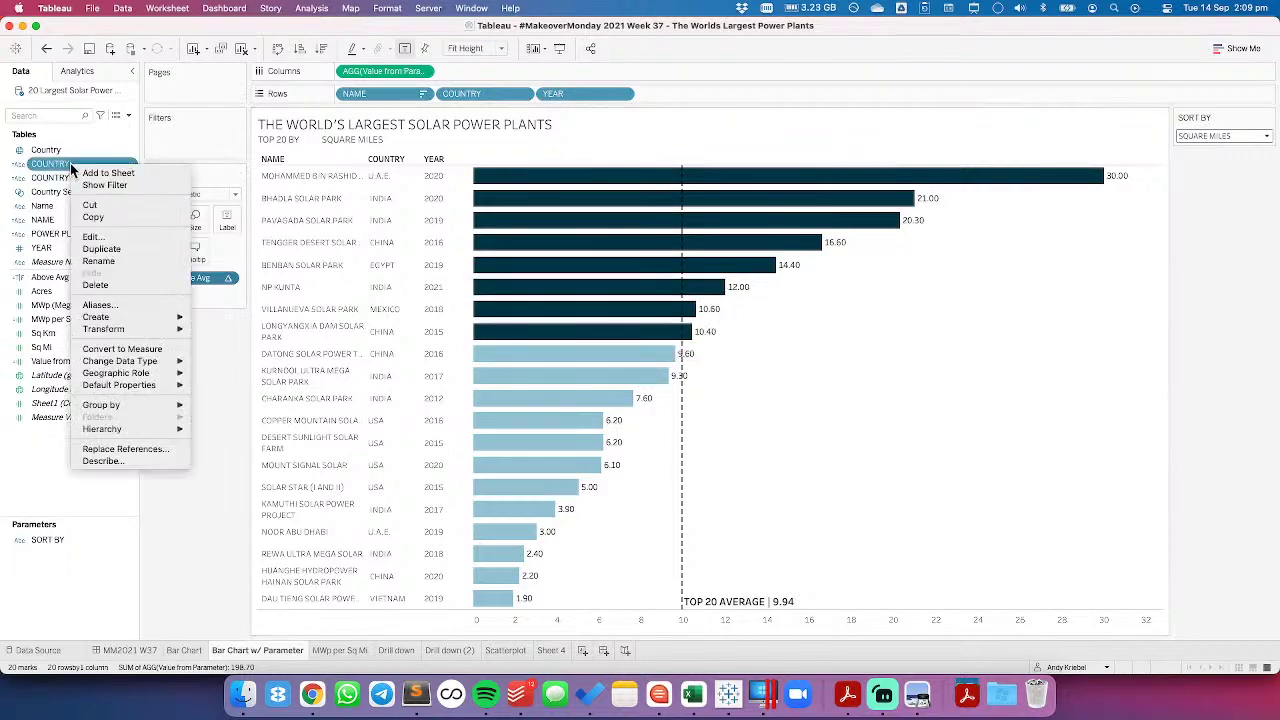
click(92, 232)
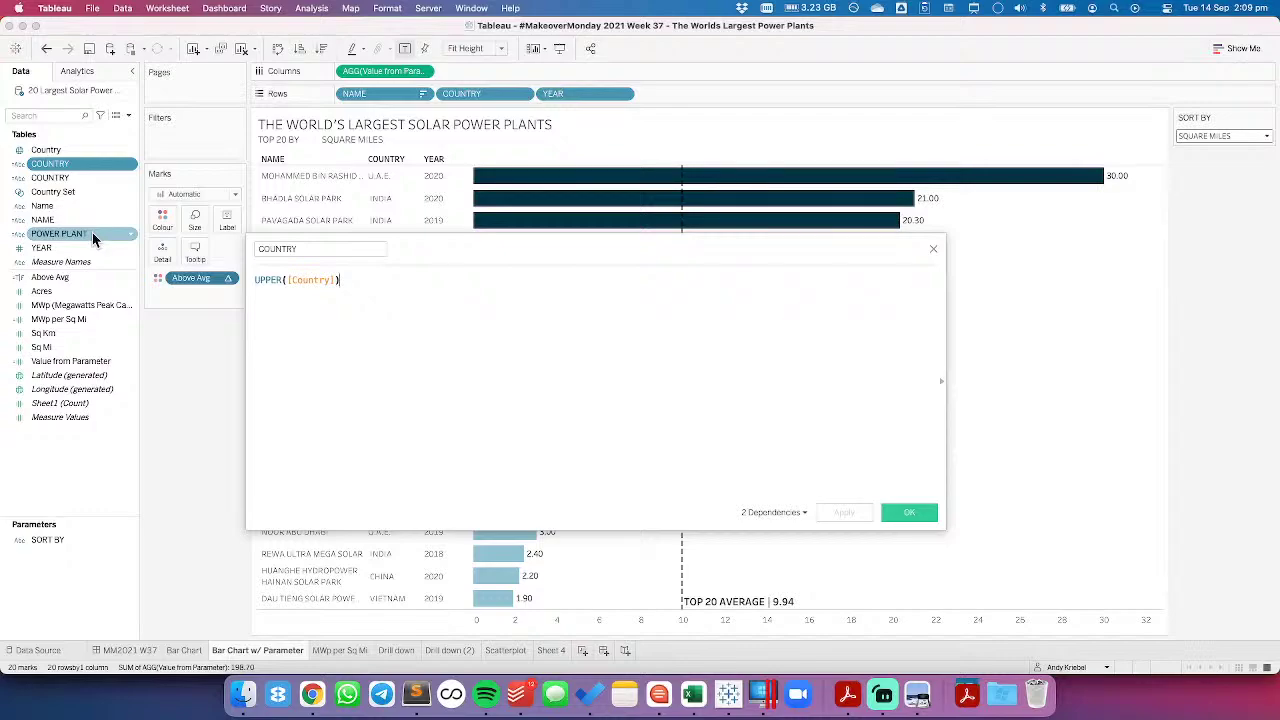
text(TRIM()
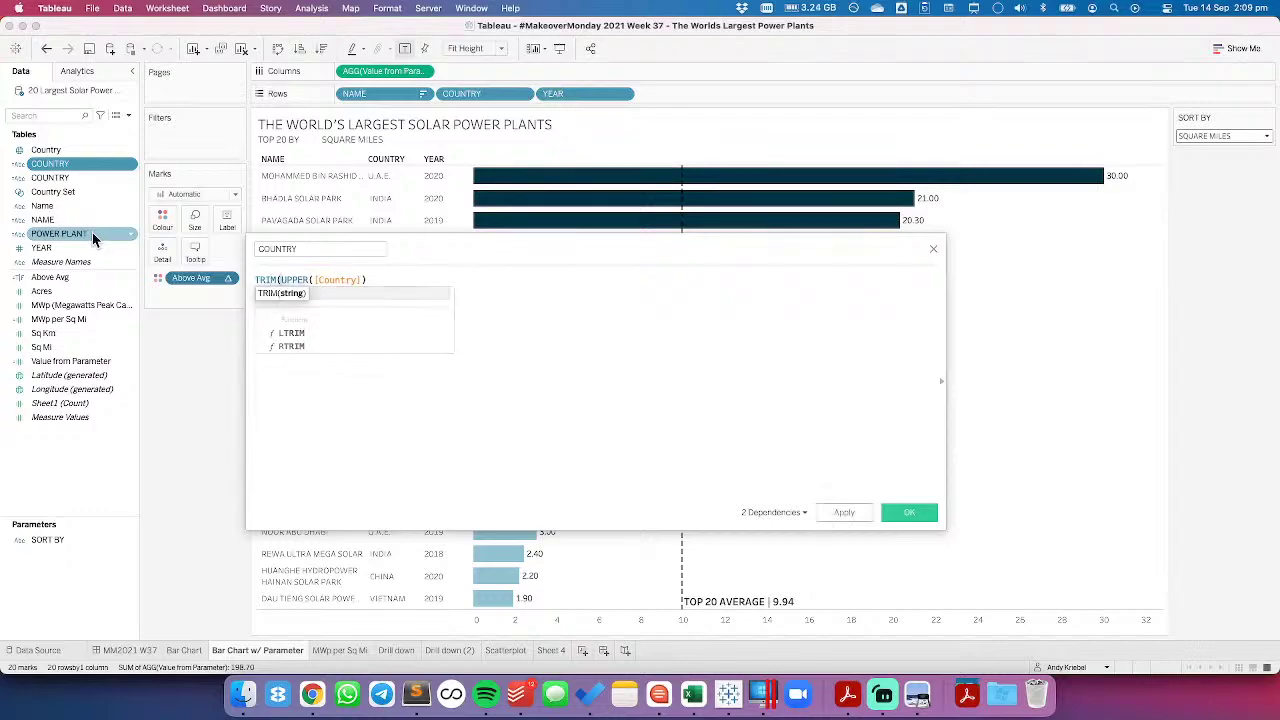
text())
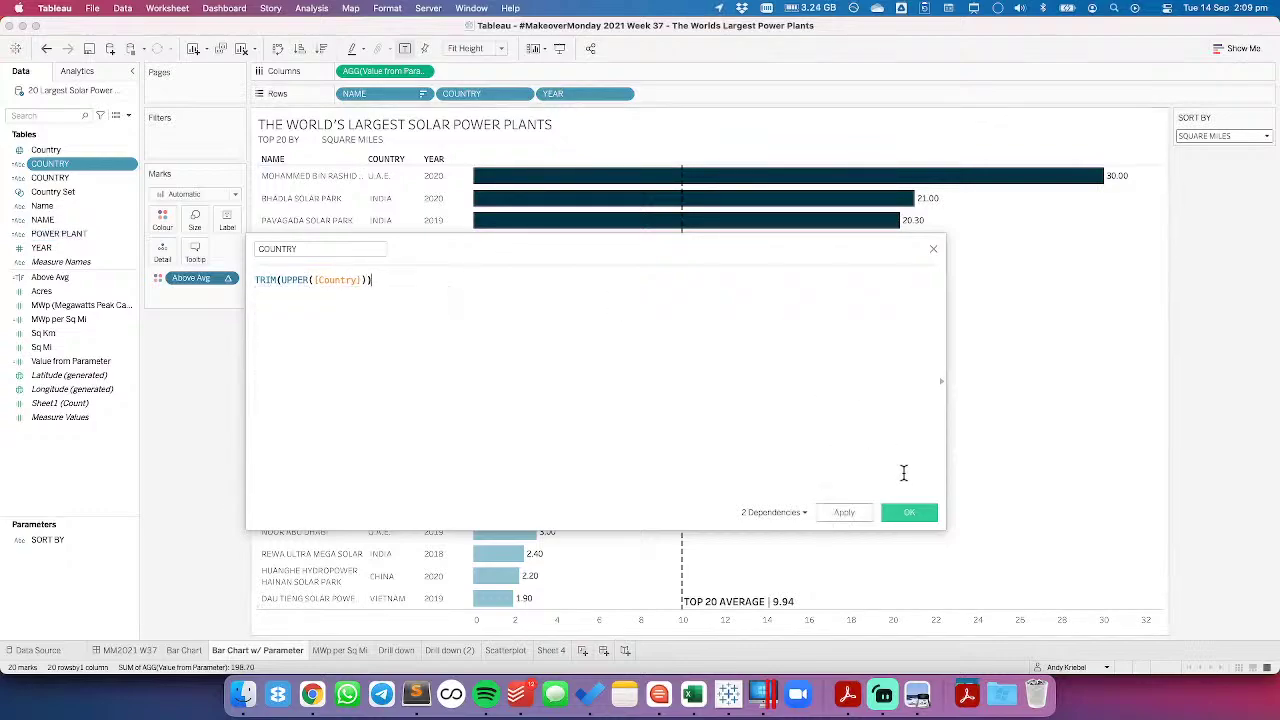
click(904, 511)
mouse_move(543, 182)
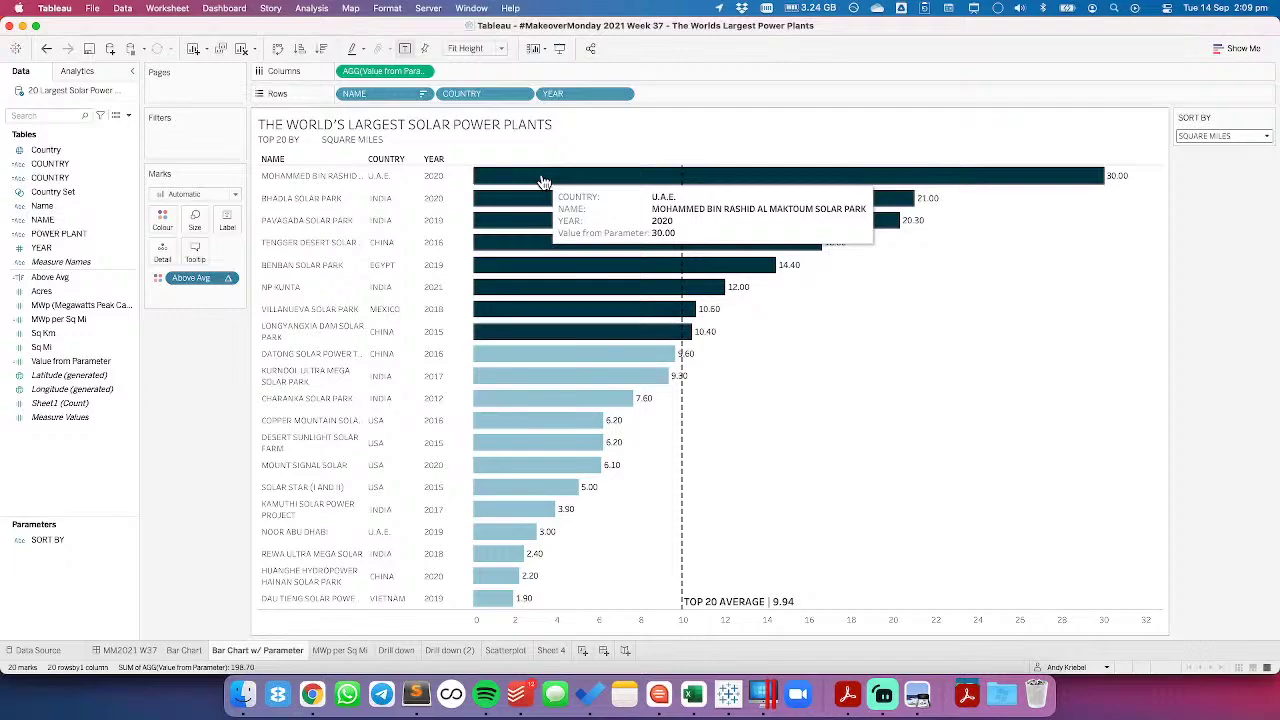
Make the tooltip's first line read <NAME> (<YEAR>), placing it above the country line and removing the NAME label
click(195, 252)
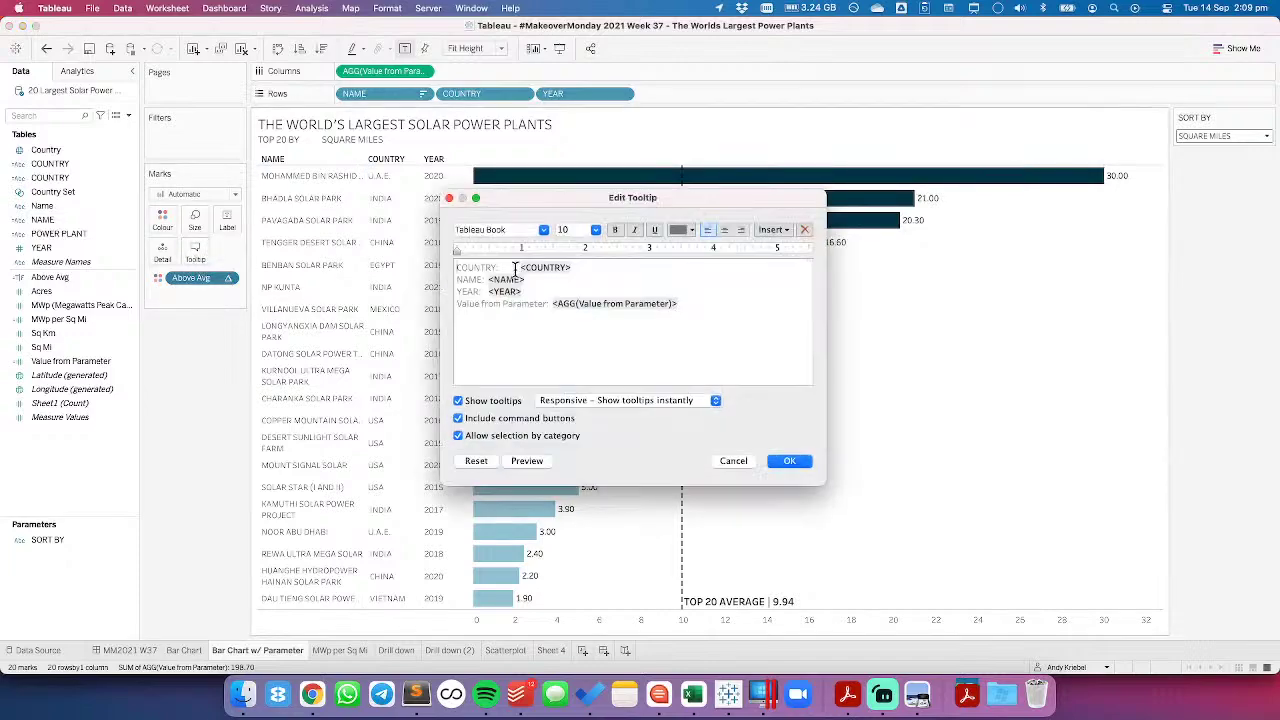
triple_click(662, 274)
key(BackSpace)
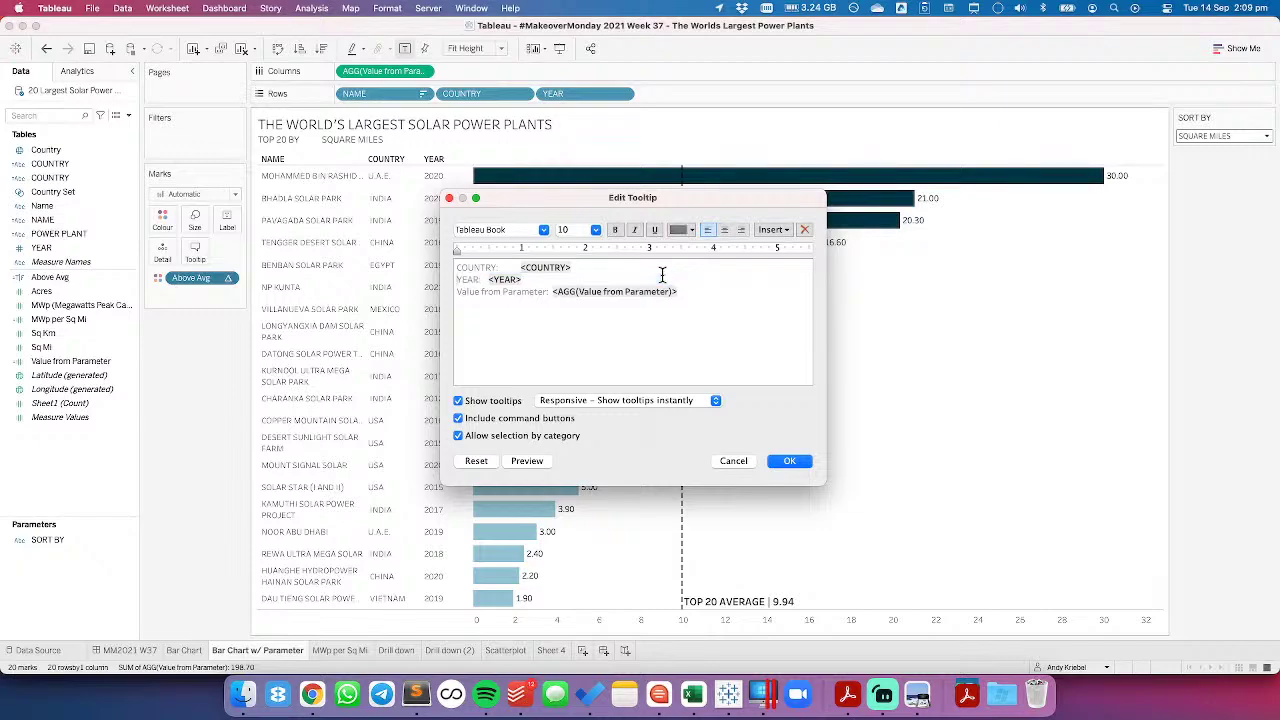
key(super+z)
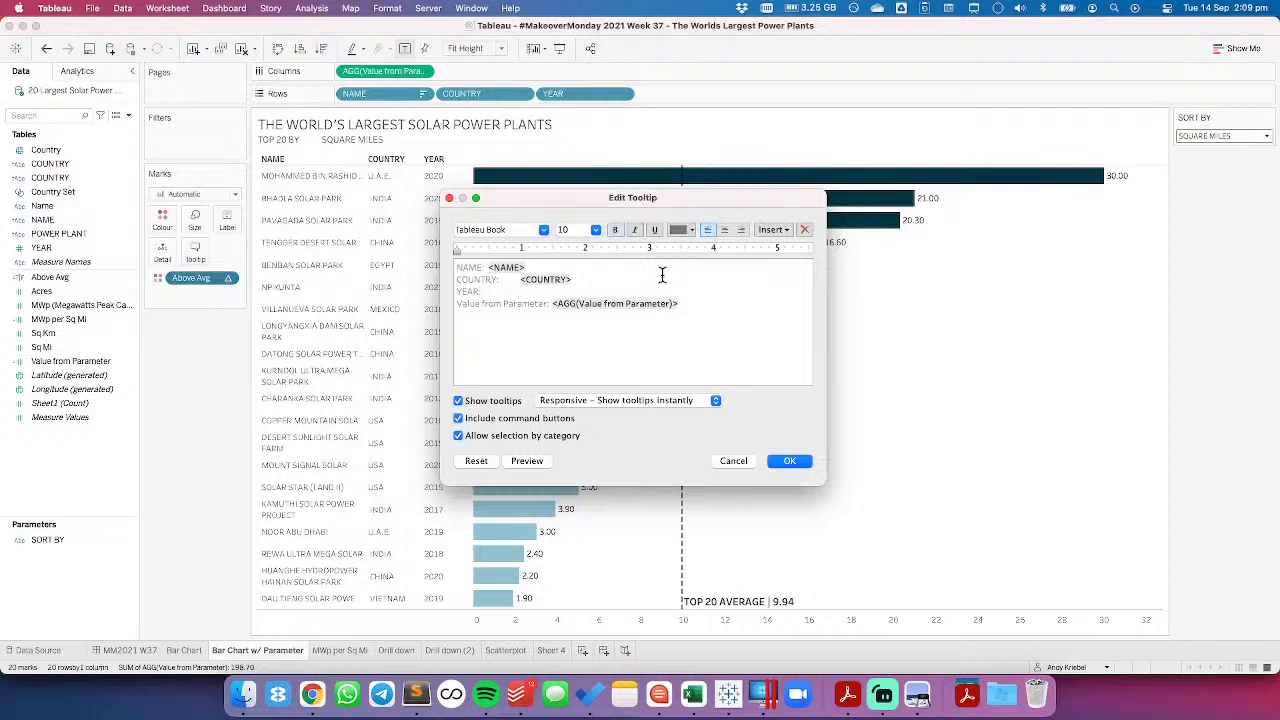
key(super+v)
key(shift+alt+Right)
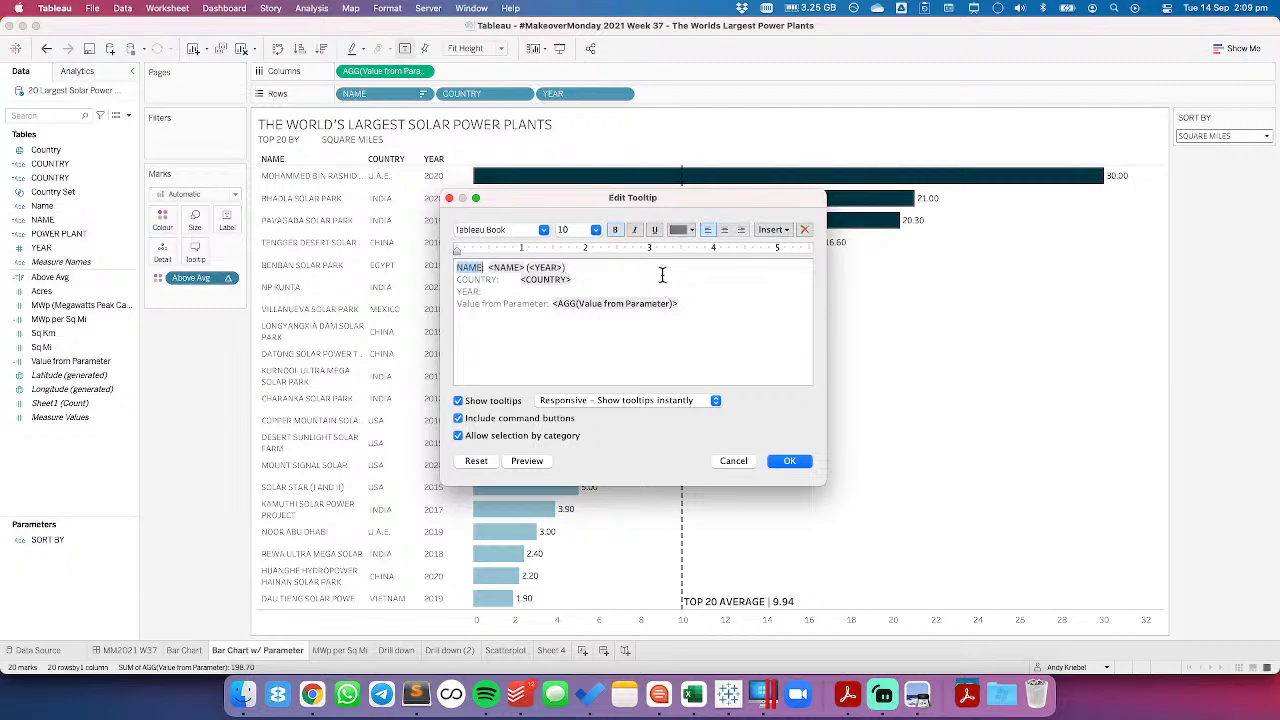
key(BackSpace)
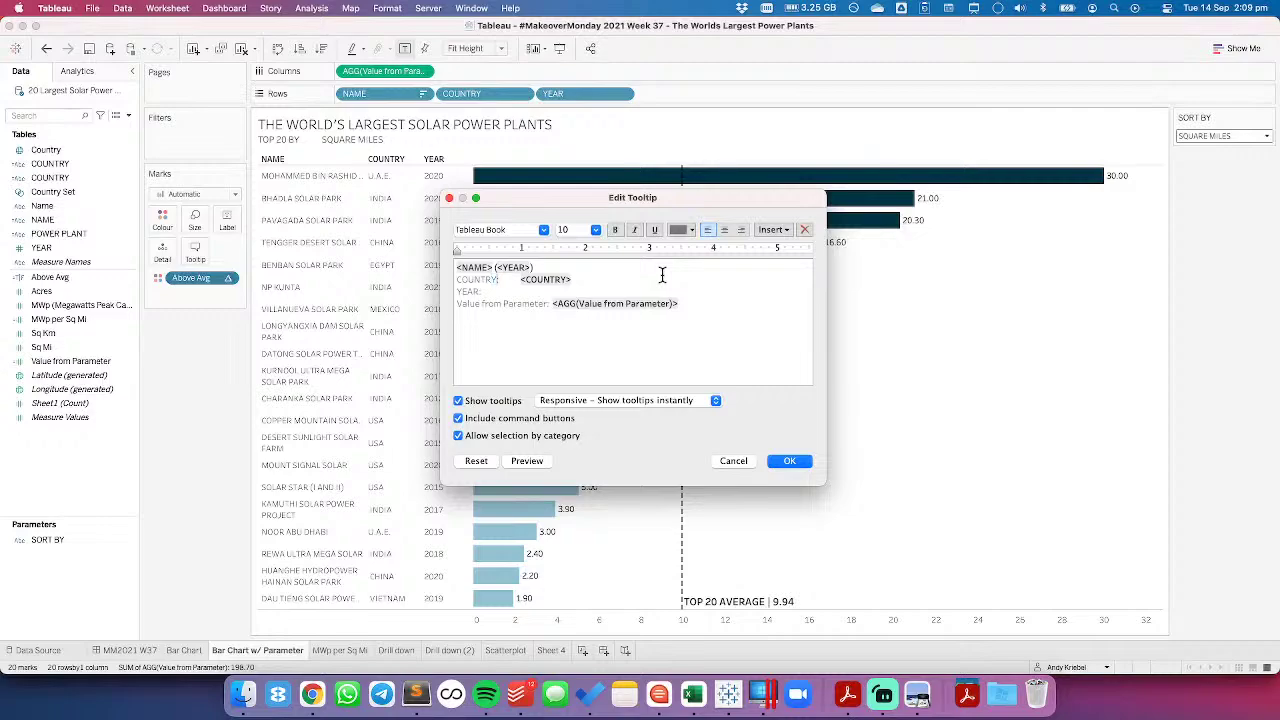
Remove the COUNTRY label so only <COUNTRY> stays on the tooltip's second line, and delete the leftover YEAR line
key(Down)
key(shift+alt+Right)
key(shift+alt+Right)
key(BackSpace)
key(Down)
key(shift+Down)
key(Left)
key(shift+End)
key(BackSpace)
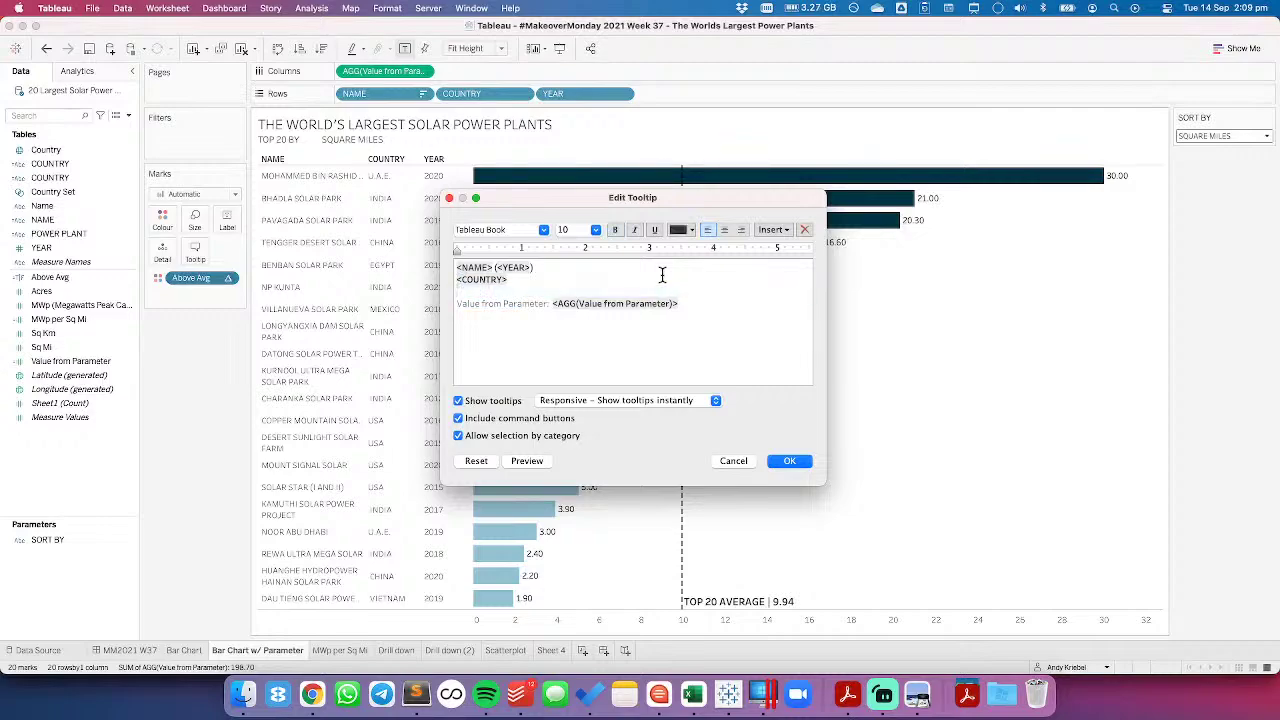
key(BackSpace)
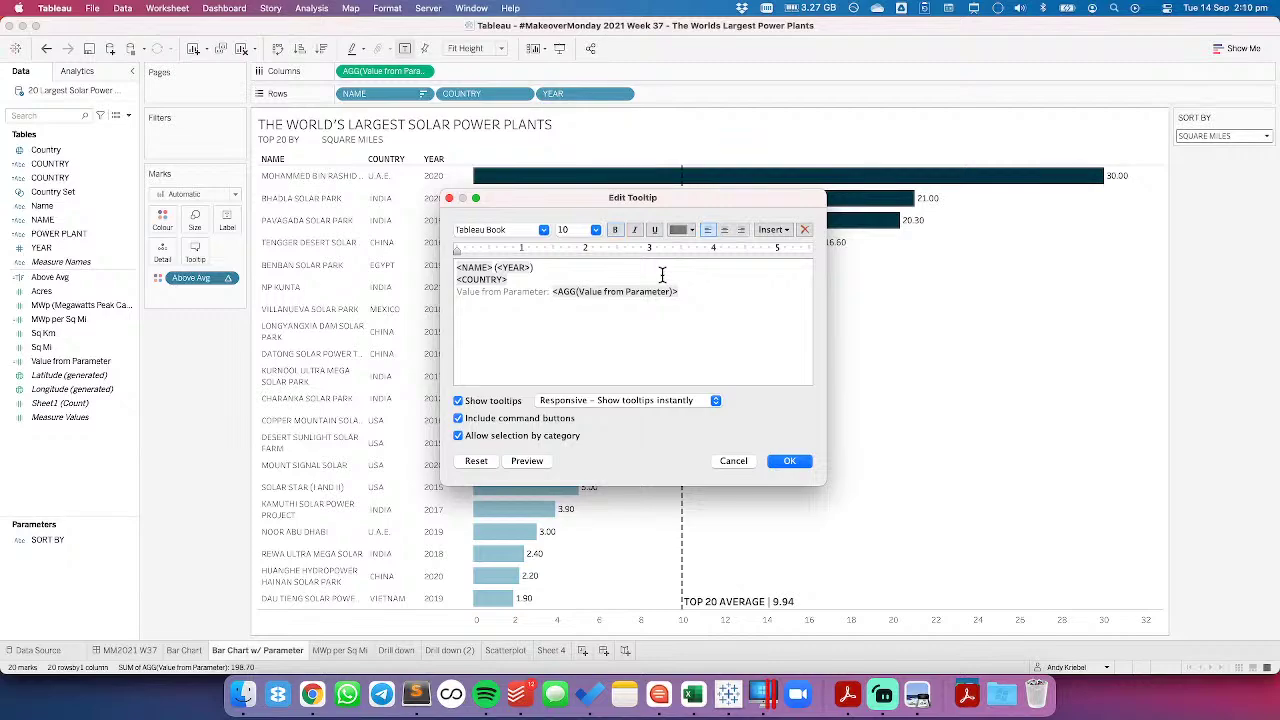
Replace the tooltip's Value from Parameter label with the SORT BY parameter and remove the extra spacing before the value
shift+click(546, 292)
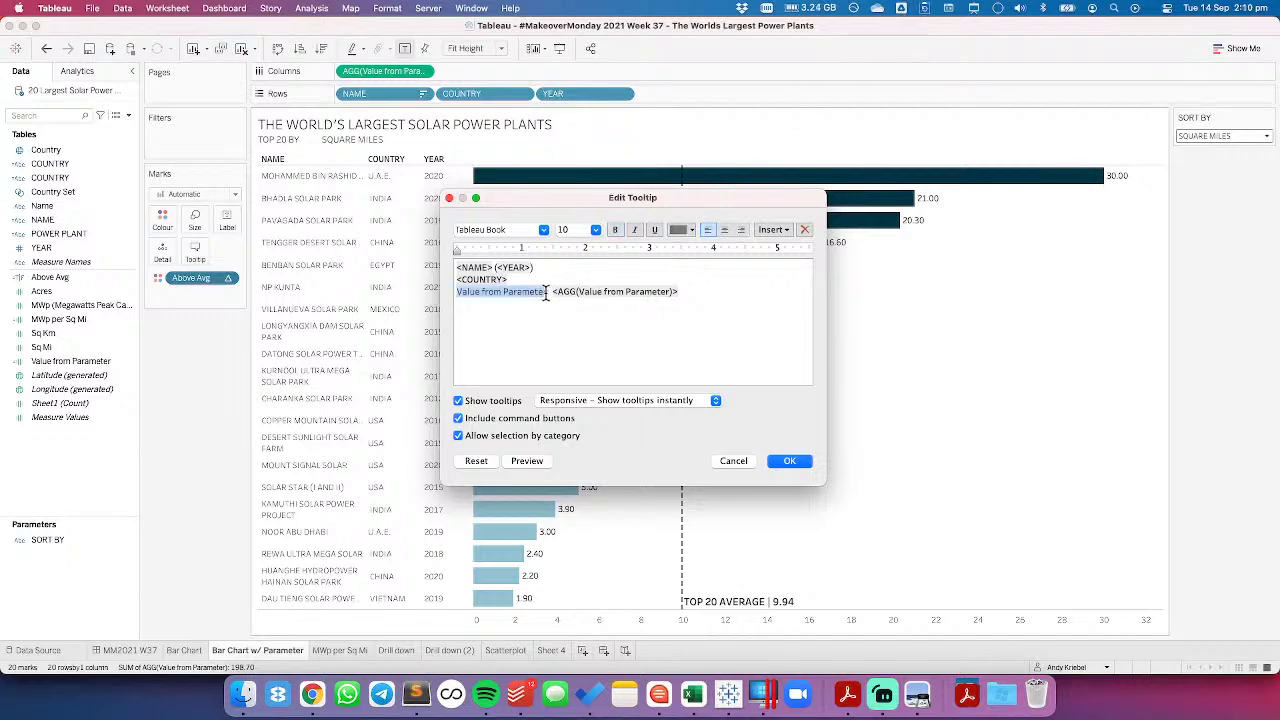
click(775, 231)
click(808, 428)
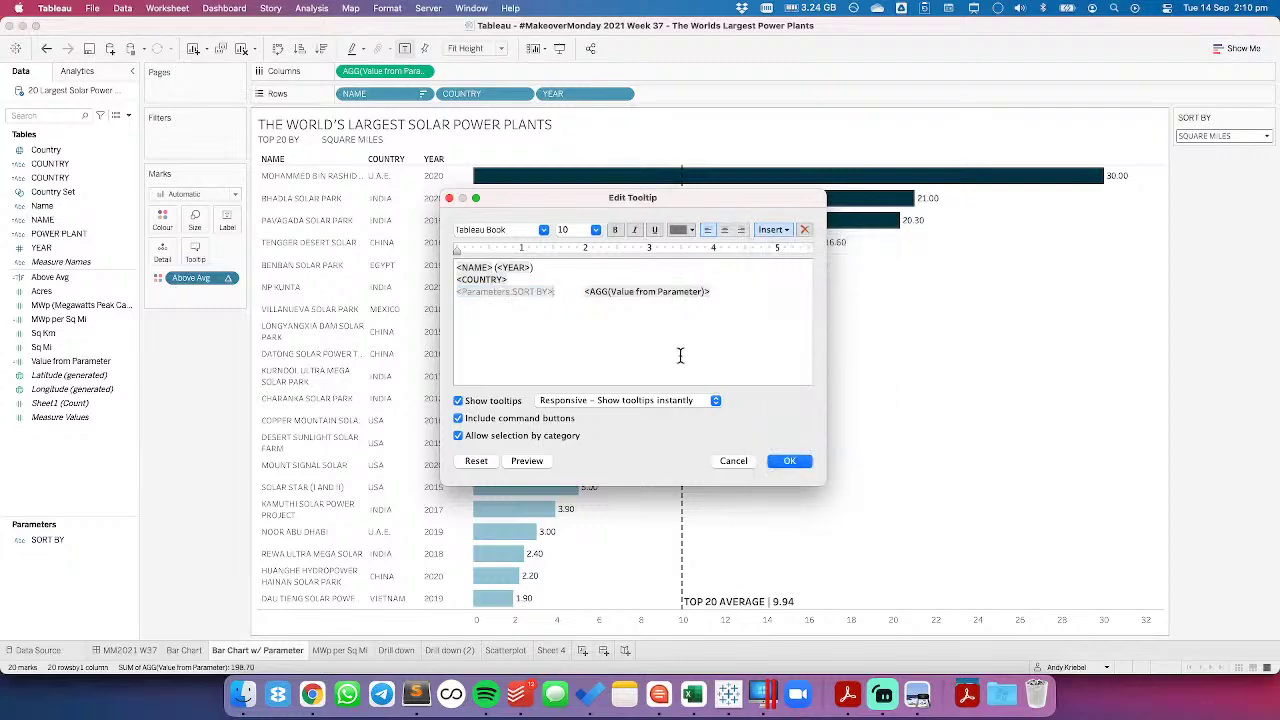
key(BackSpace)
key(BackSpace)
key(BackSpace)
key(BackSpace)
key(BackSpace)
key(BackSpace)
Set the font size of <AGG(Value from Parameter)> in the tooltip to 14
drag(711, 291, 372, 302)
click(596, 230)
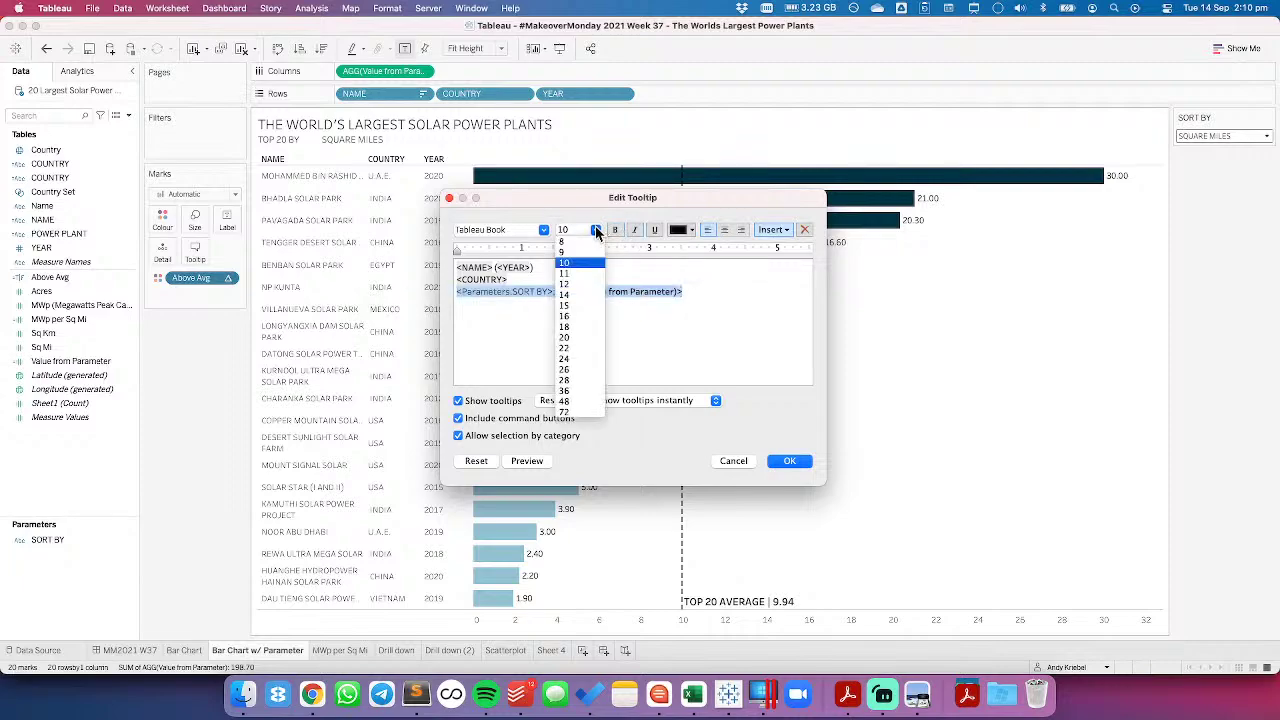
click(703, 298)
double_click(637, 291)
click(595, 231)
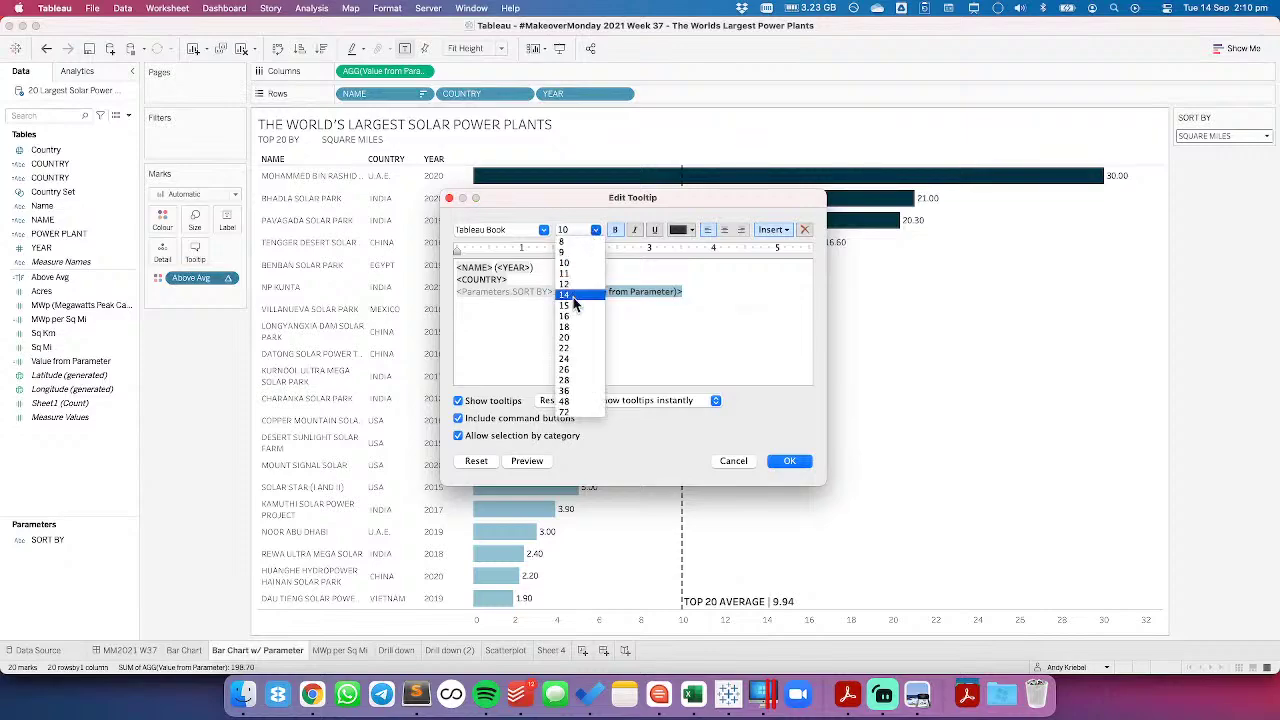
click(566, 295)
Disable command buttons and selection by category for the tooltip, apply the edits, and preview the tooltip on a bar
click(495, 422)
click(497, 437)
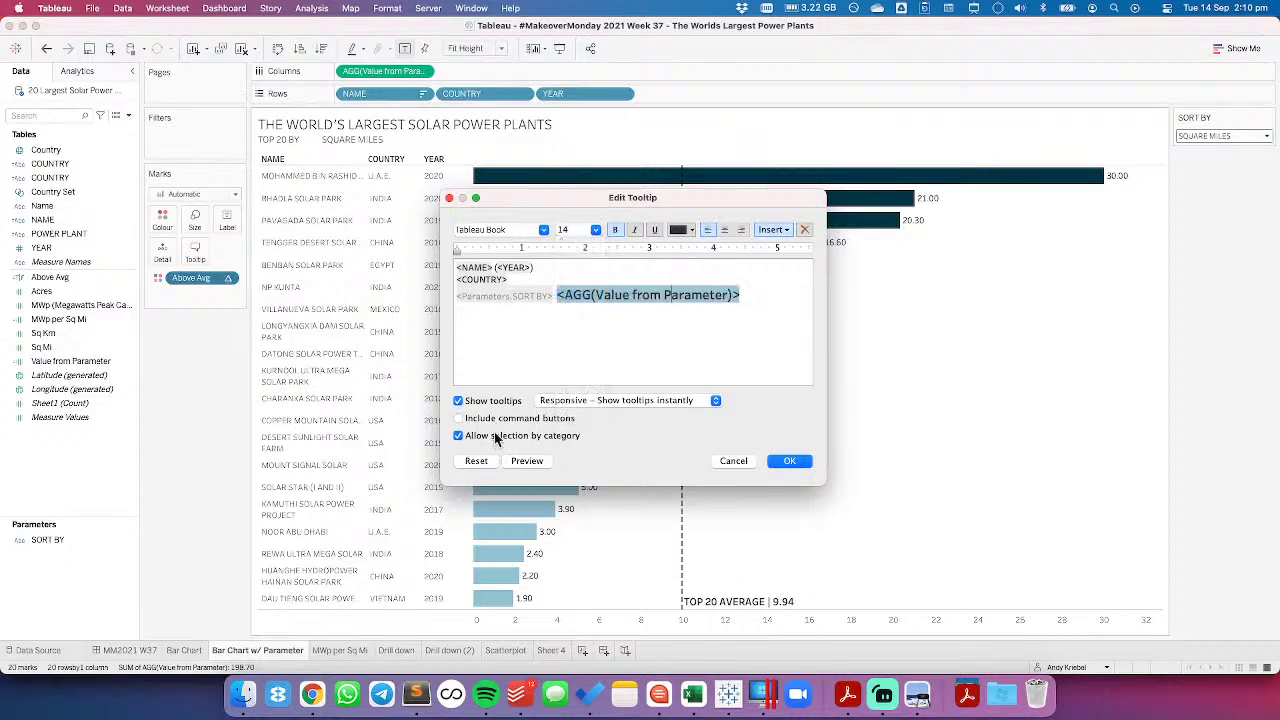
click(788, 462)
mouse_move(612, 287)
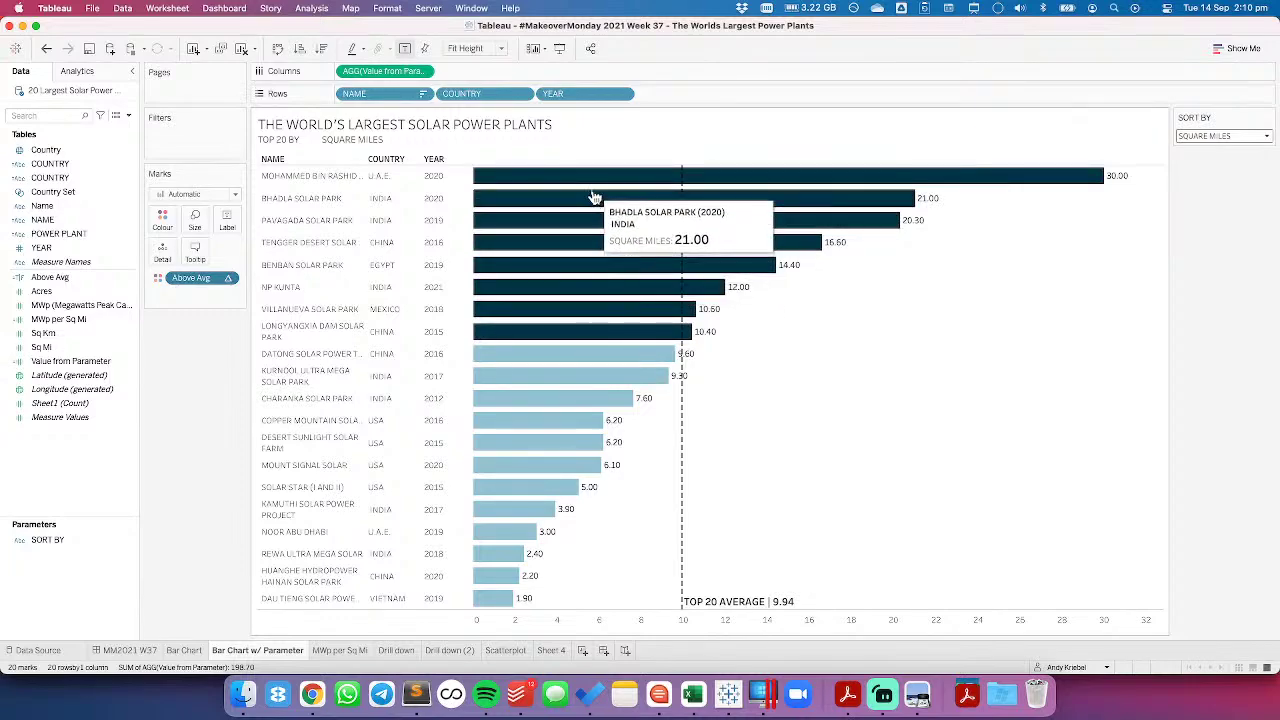
Move <Parameters.SORT BY> behind <AGG(Value from Parameter)> on the tooltip's third line, apply it, and preview the tooltip on a bar
click(196, 250)
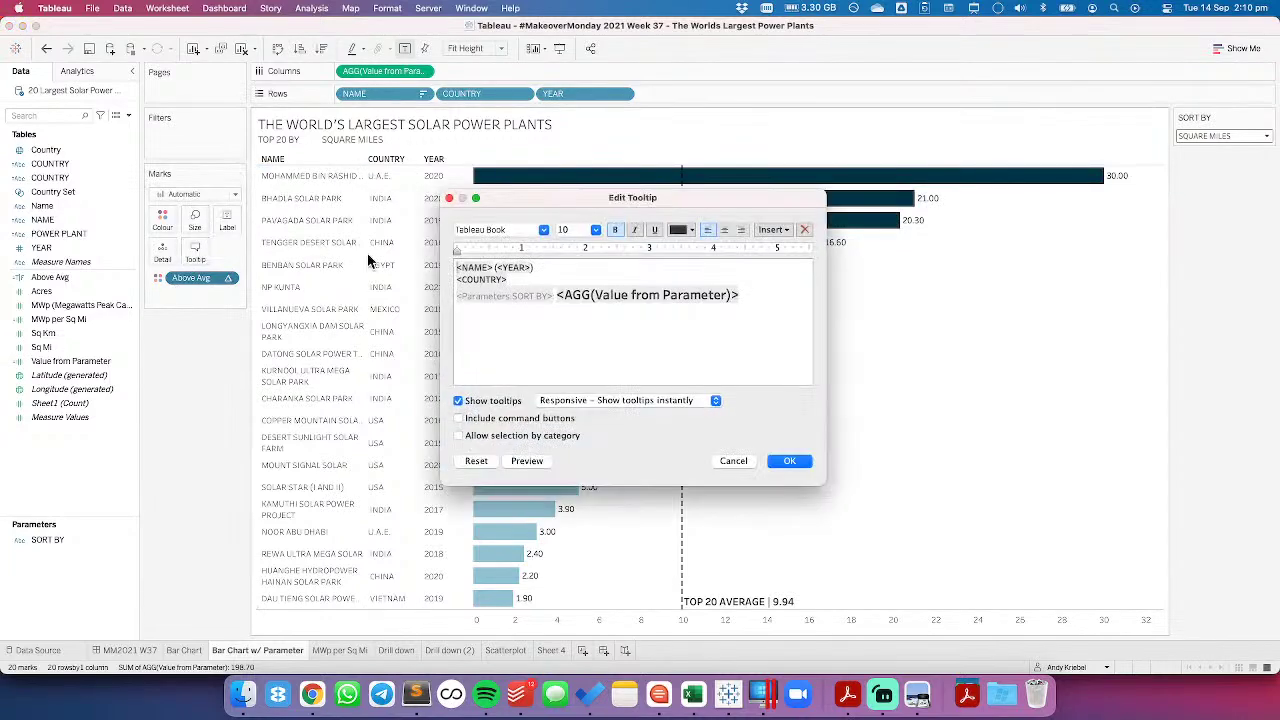
drag(551, 295, 383, 297)
key(super+c)
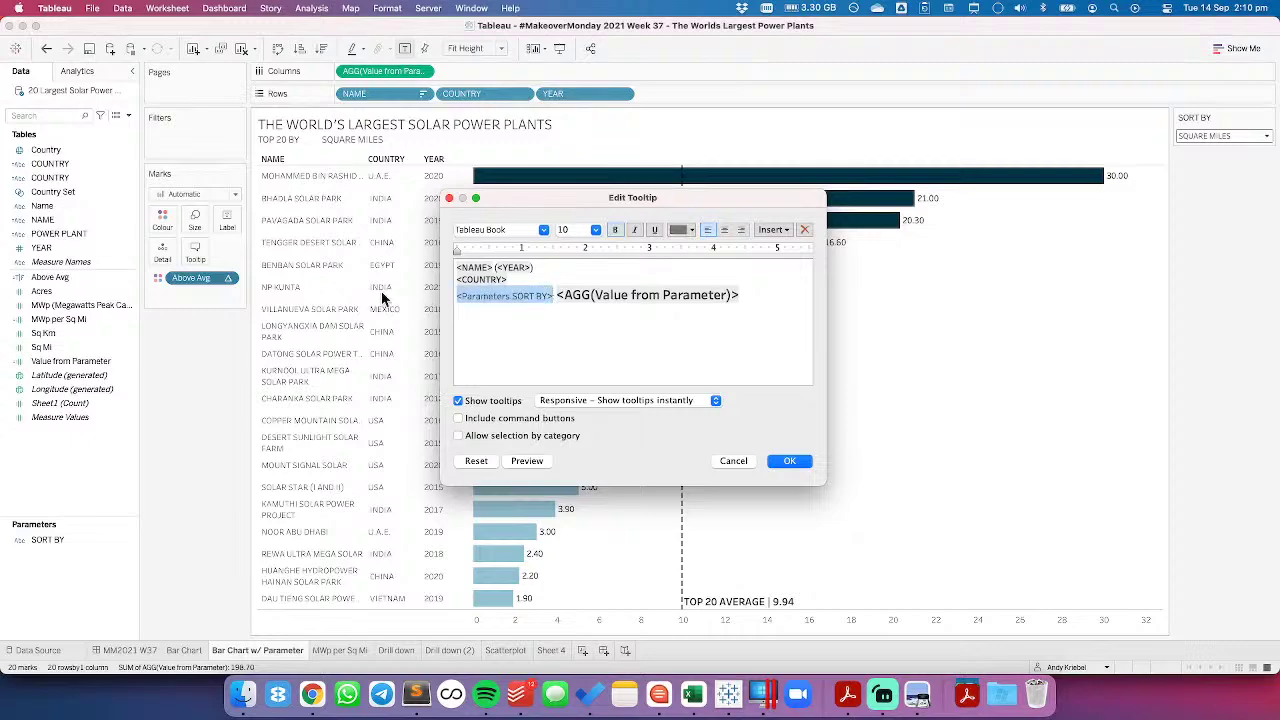
key(BackSpace)
key(BackSpace)
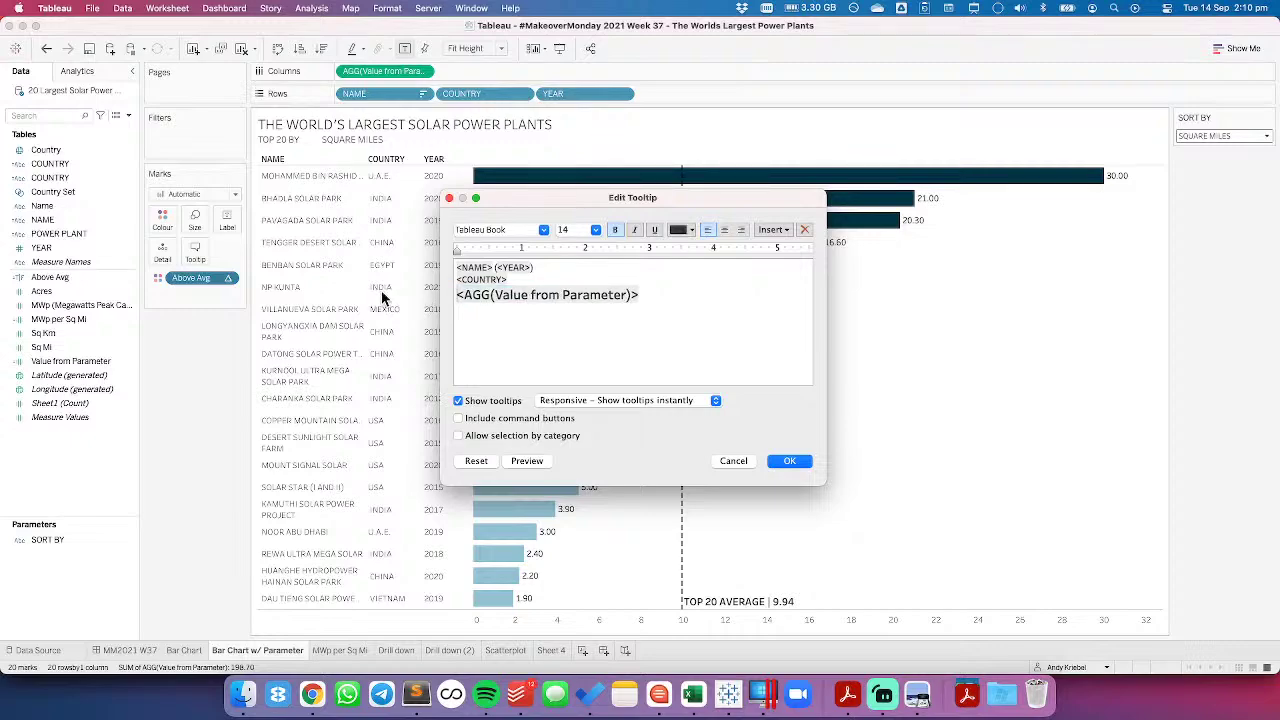
key(super+v)
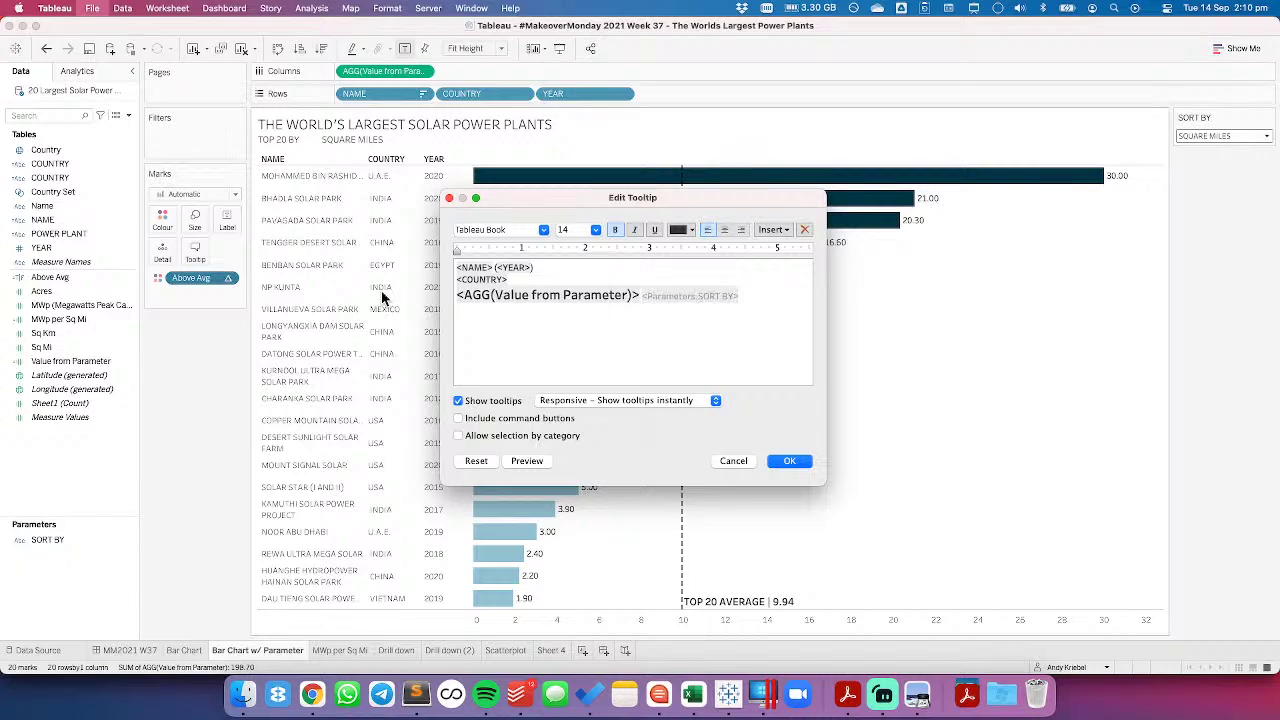
click(789, 461)
mouse_move(586, 240)
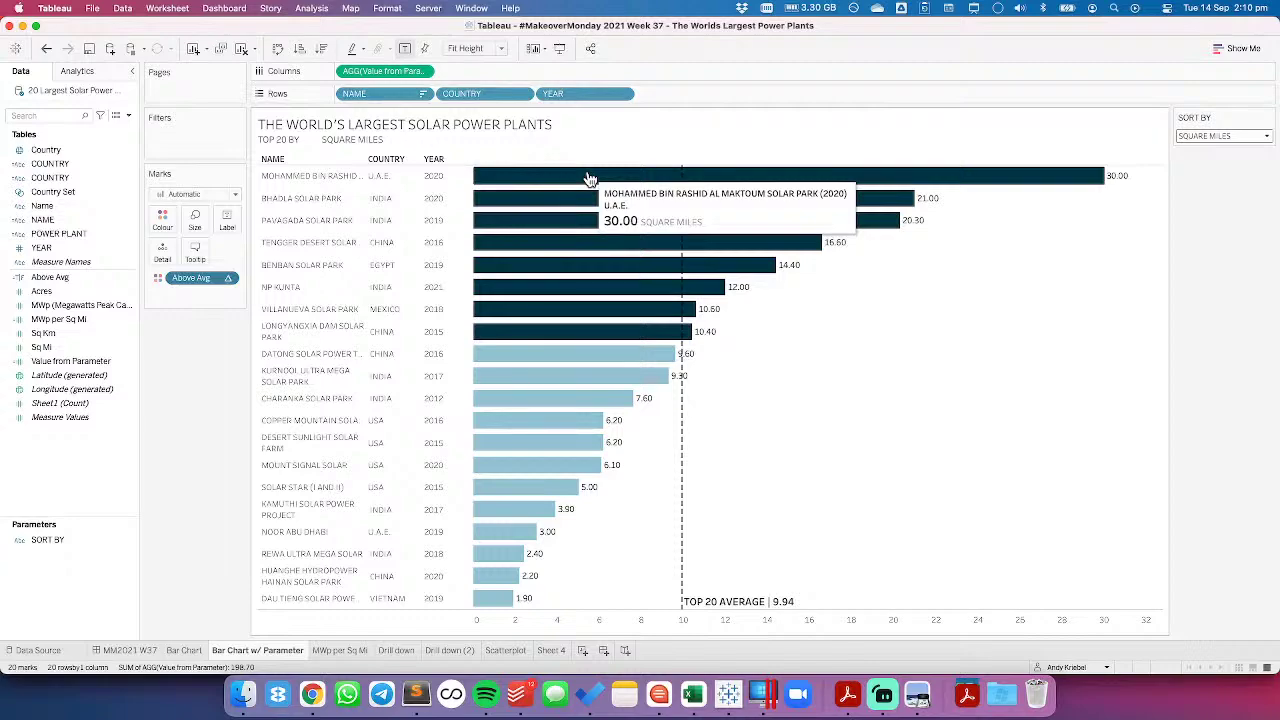
Check the bar tooltips with SORT BY on MEGAWATTS PEAK CAPACITY and MWP PER SQUARE MILE, then return it to SQUARE MILES
click(1258, 137)
click(1202, 146)
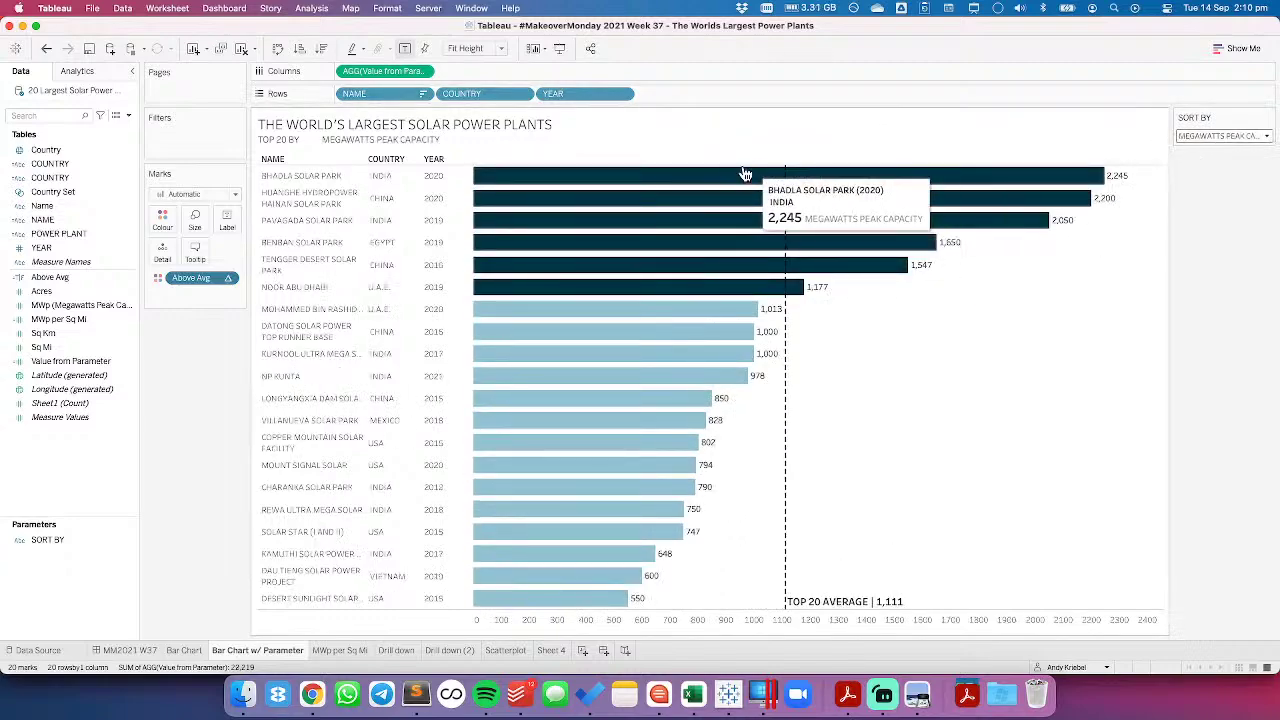
click(1258, 137)
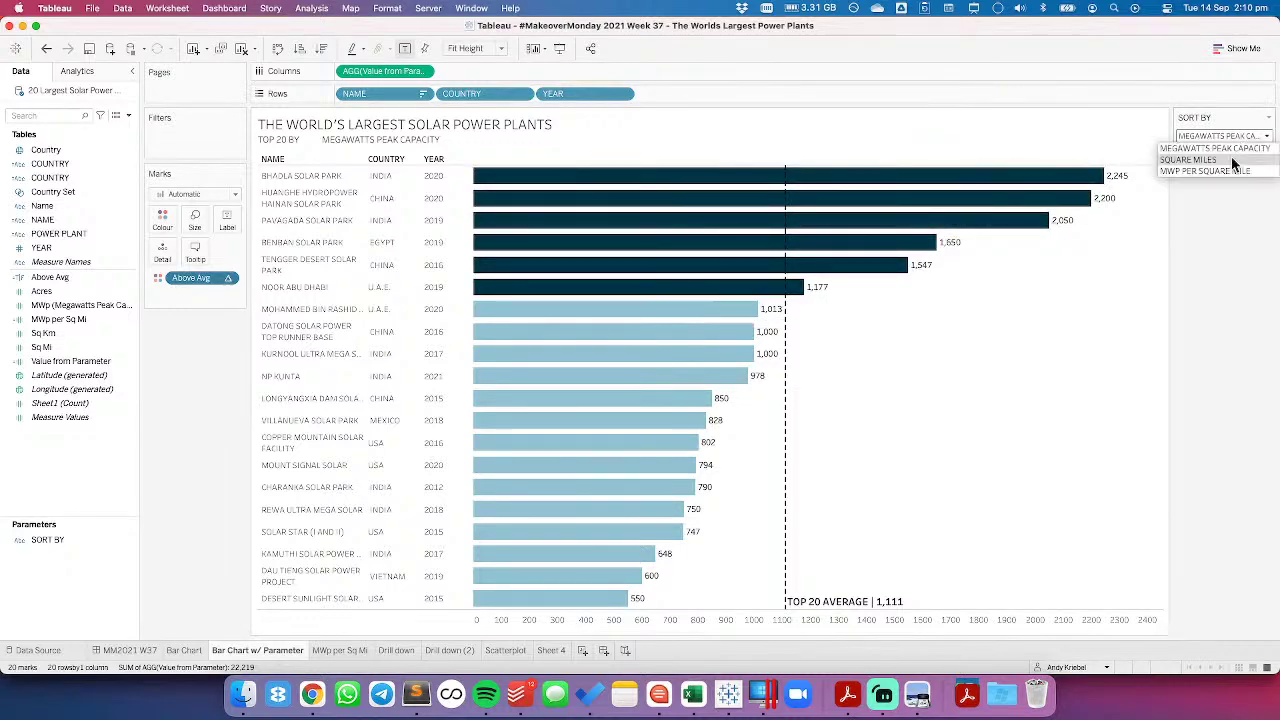
click(1228, 174)
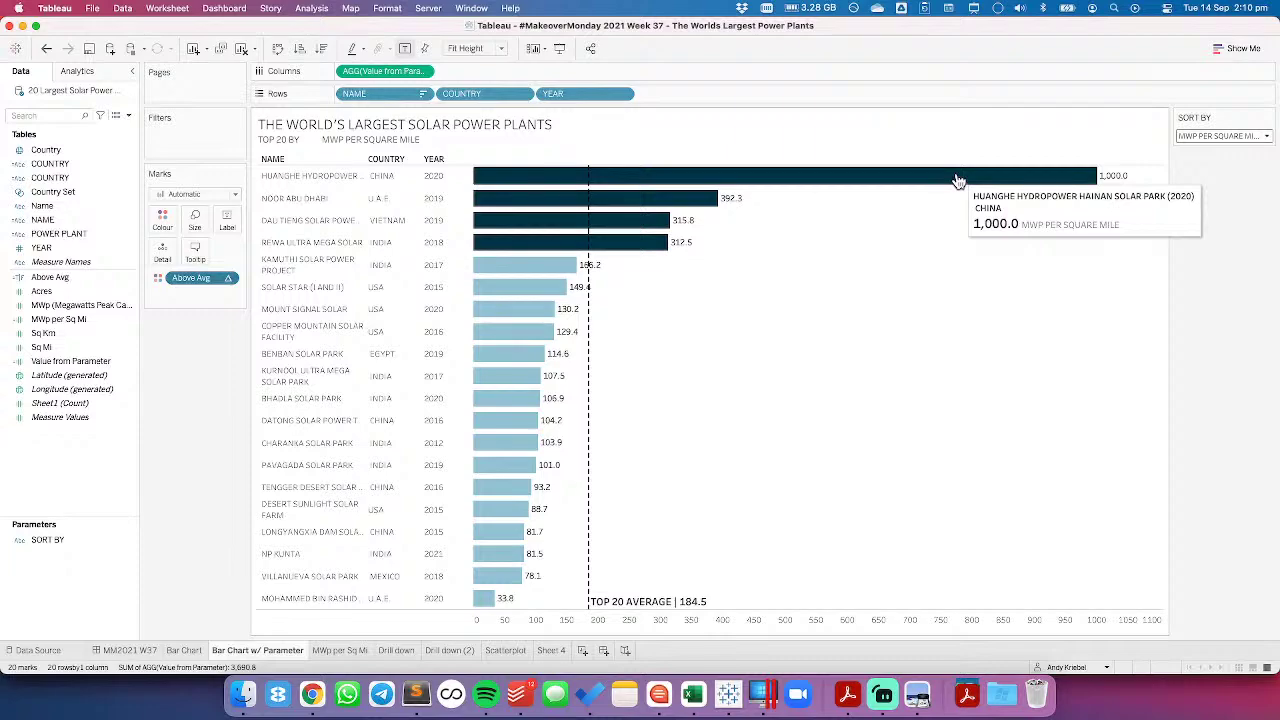
click(1255, 136)
click(1215, 159)
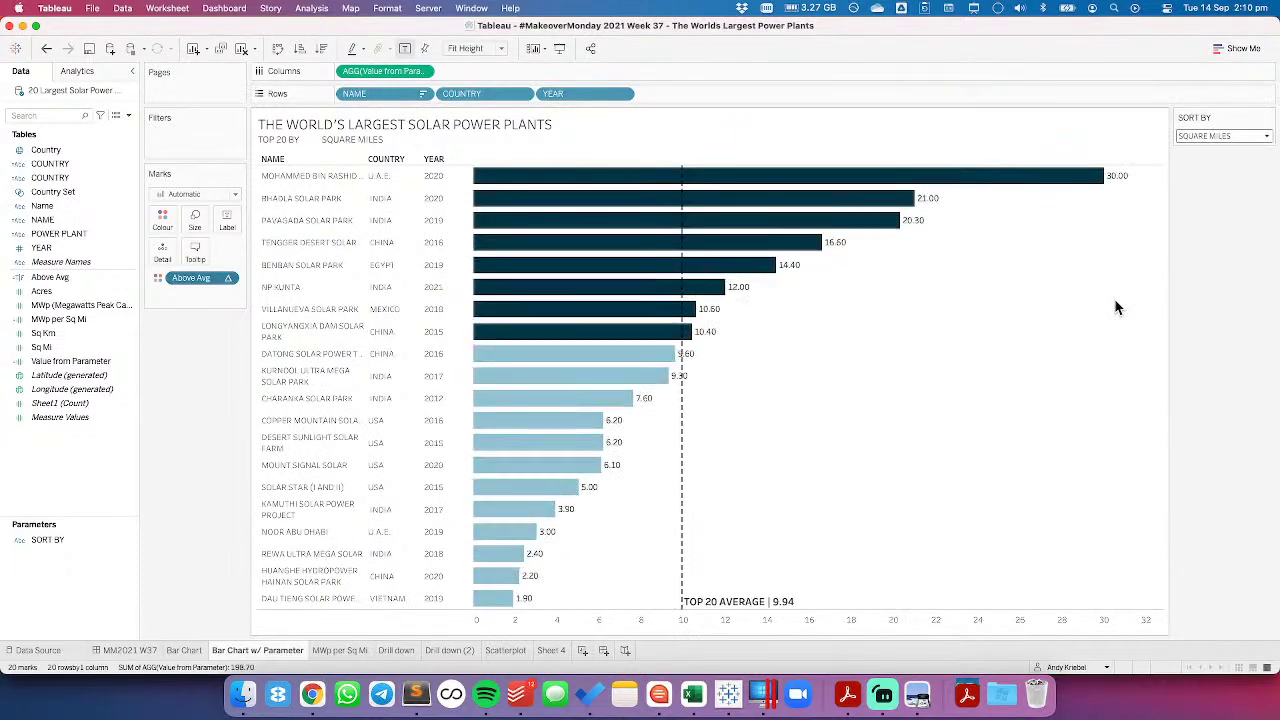
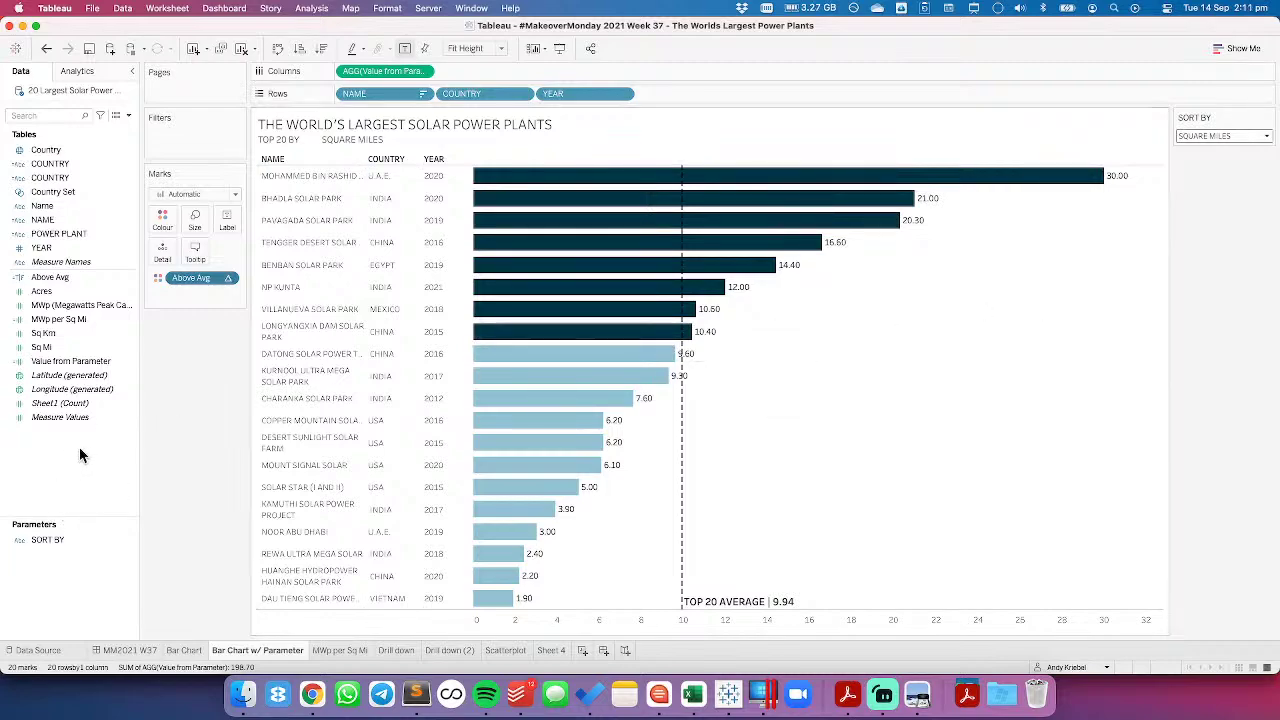
Duplicate the Value from Parameter field and name the copy Value from Parameter (LABEL)
right_click(75, 361)
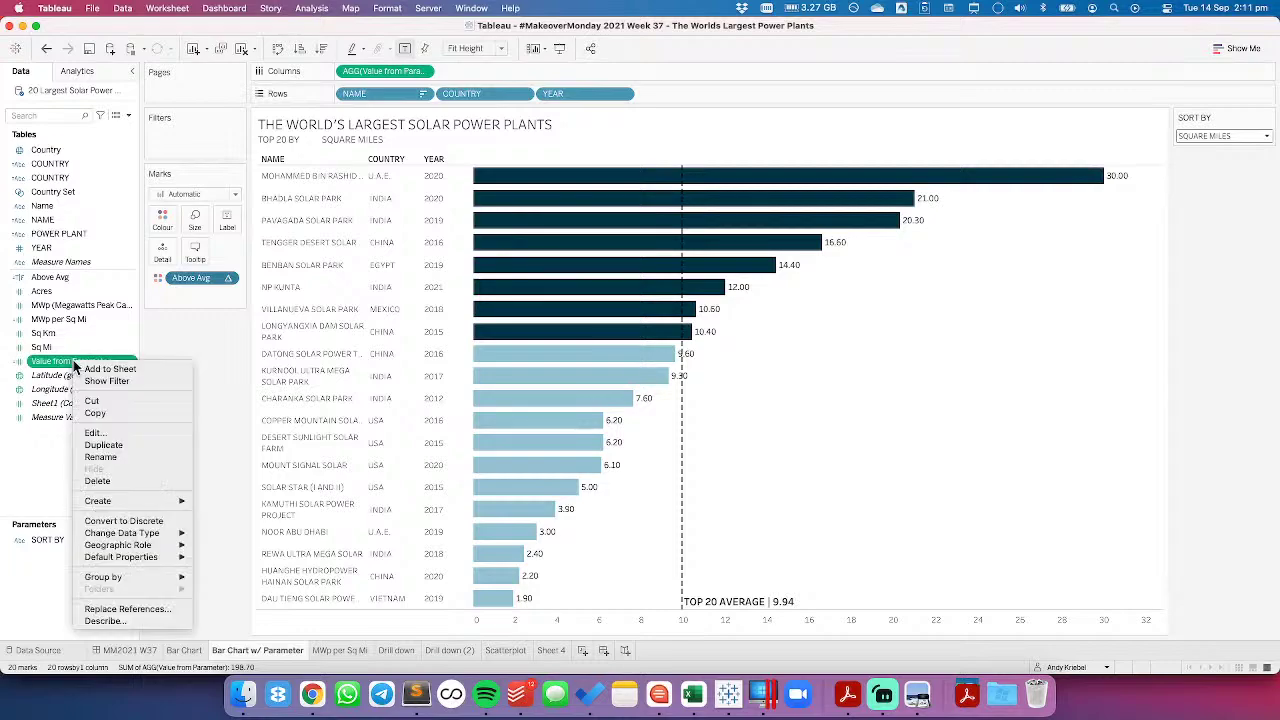
click(113, 446)
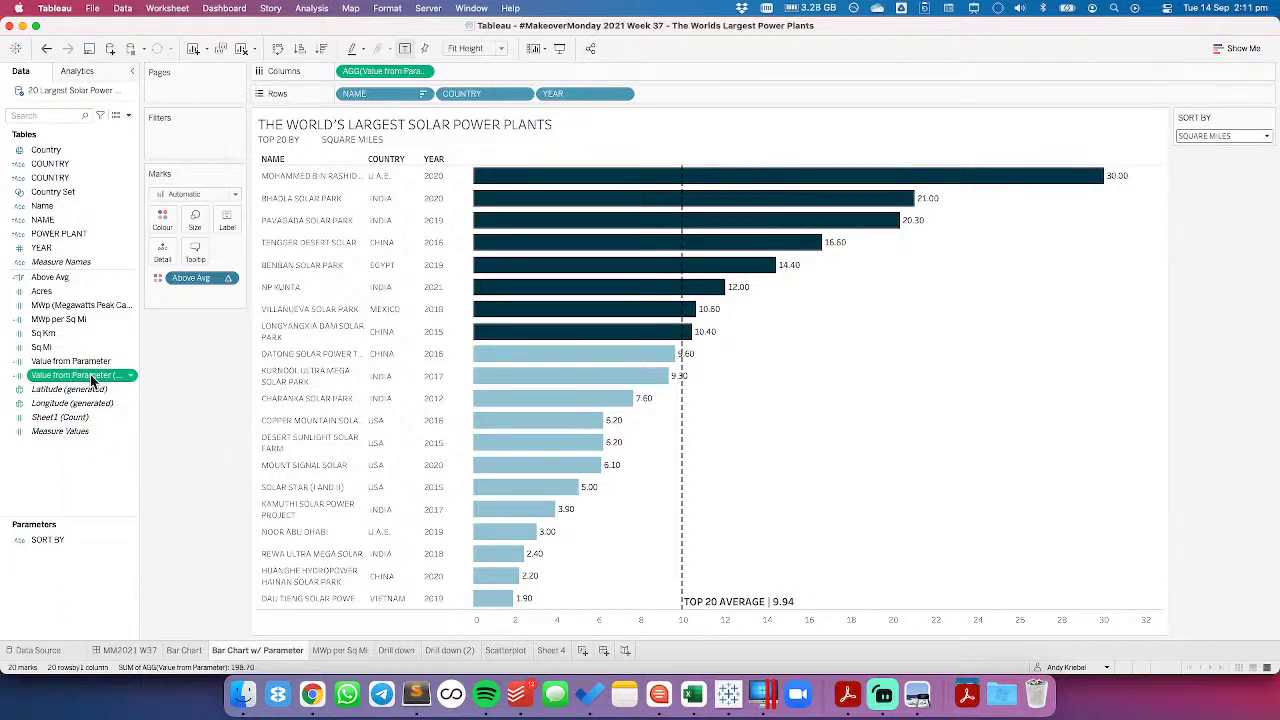
right_click(92, 376)
click(112, 447)
click(342, 250)
double_click(343, 250)
text(LA)
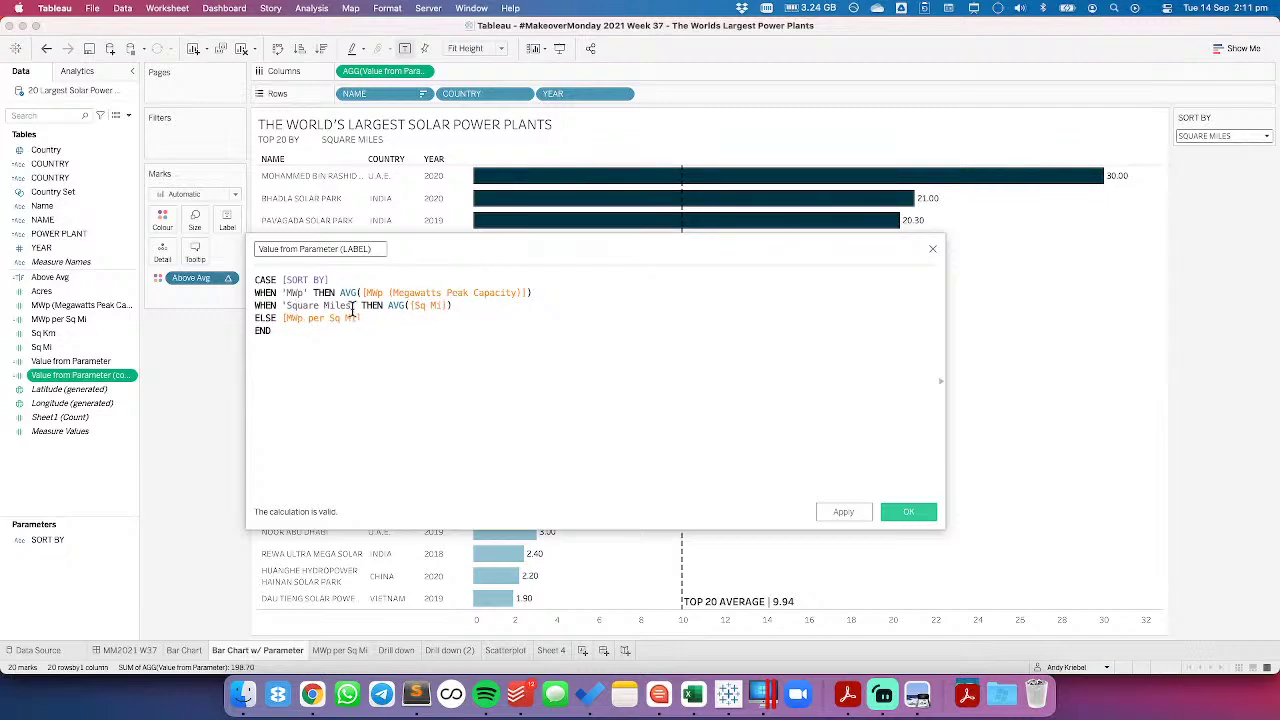
Negate the Square Miles result and the ELSE result in the Value from Parameter (LABEL) formula and save it
click(389, 305)
text(-)
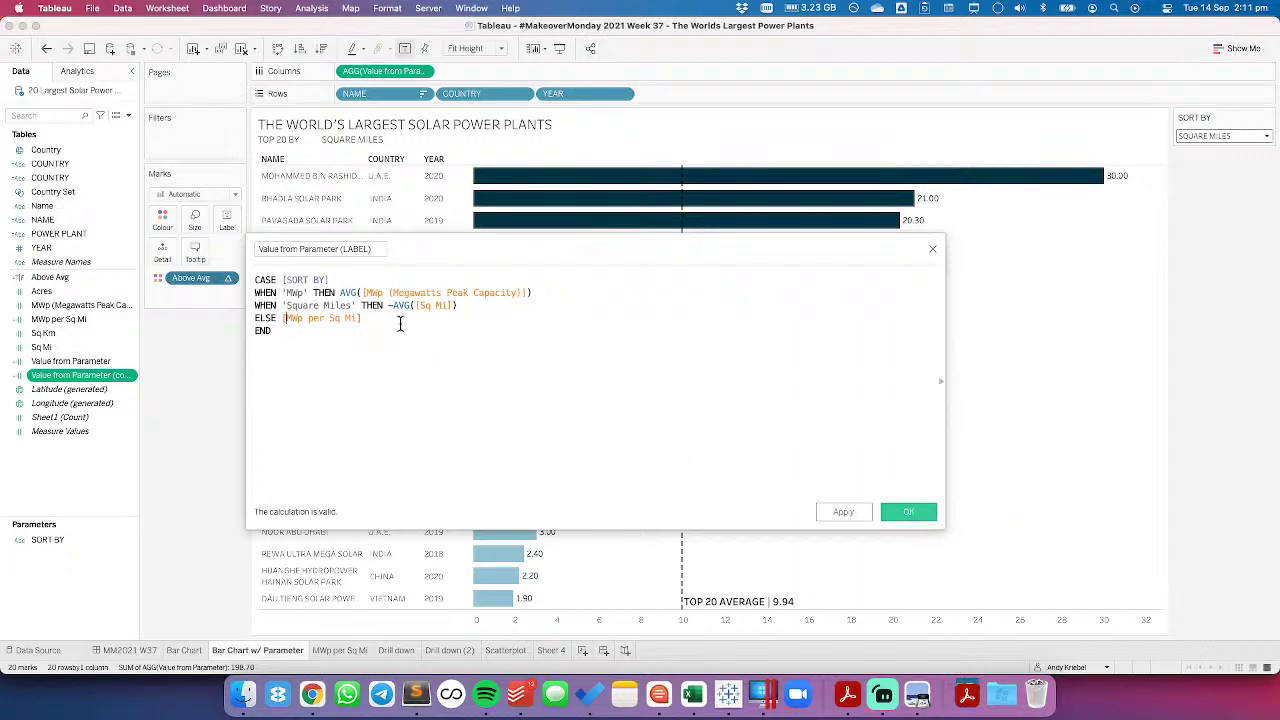
text(-)
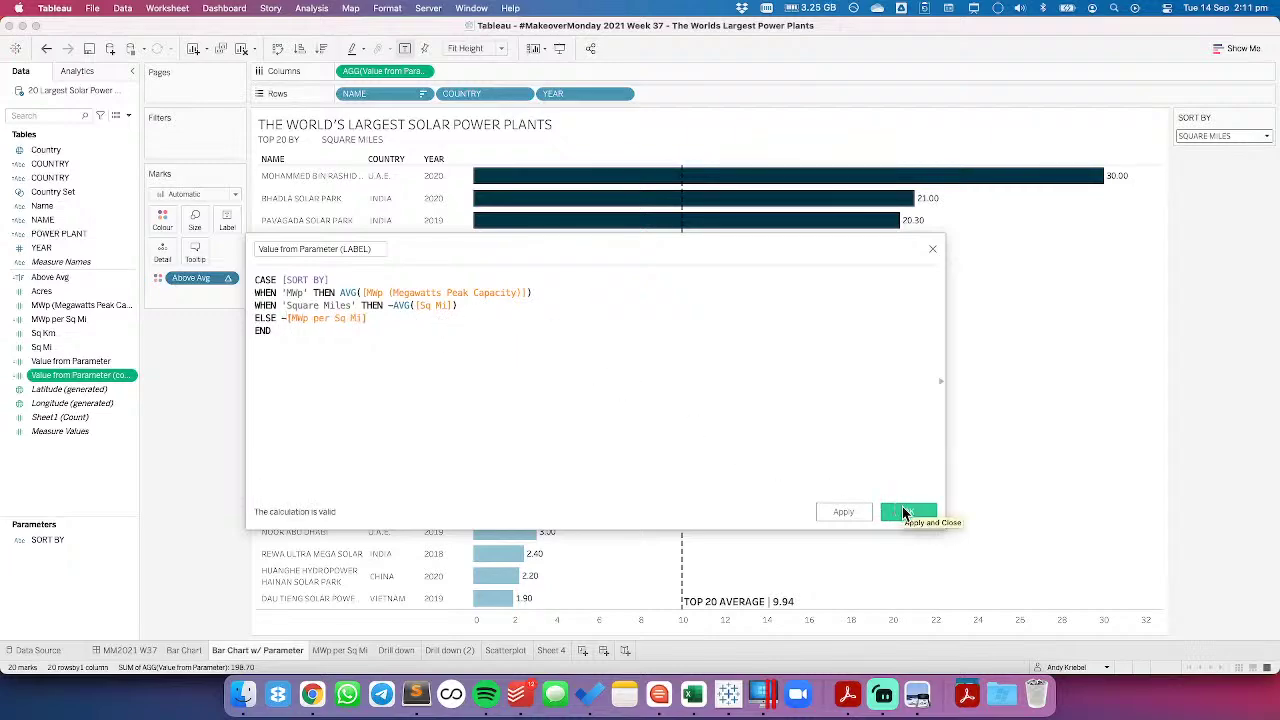
click(904, 513)
Compare the bar label formats by switching SORT BY to MEGAWATTS PEAK CAPACITY, SQUARE MILES and MWP PER SQUARE MILE
click(1196, 136)
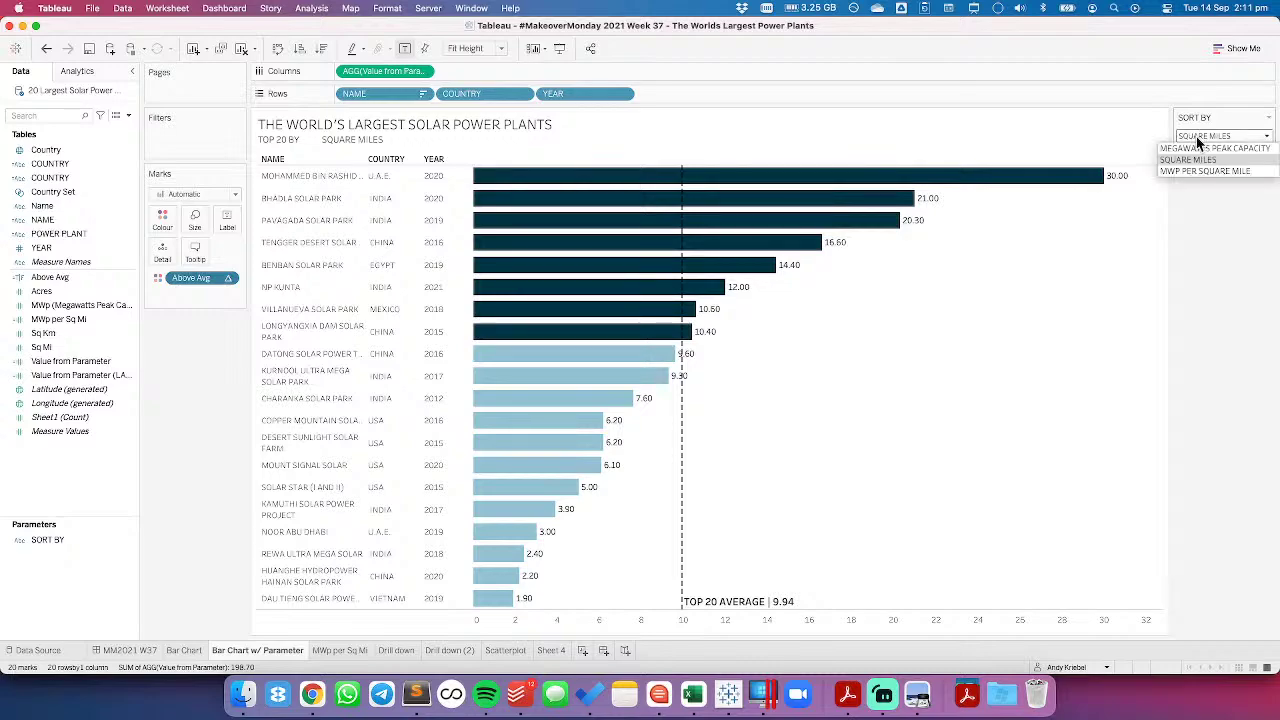
click(1200, 148)
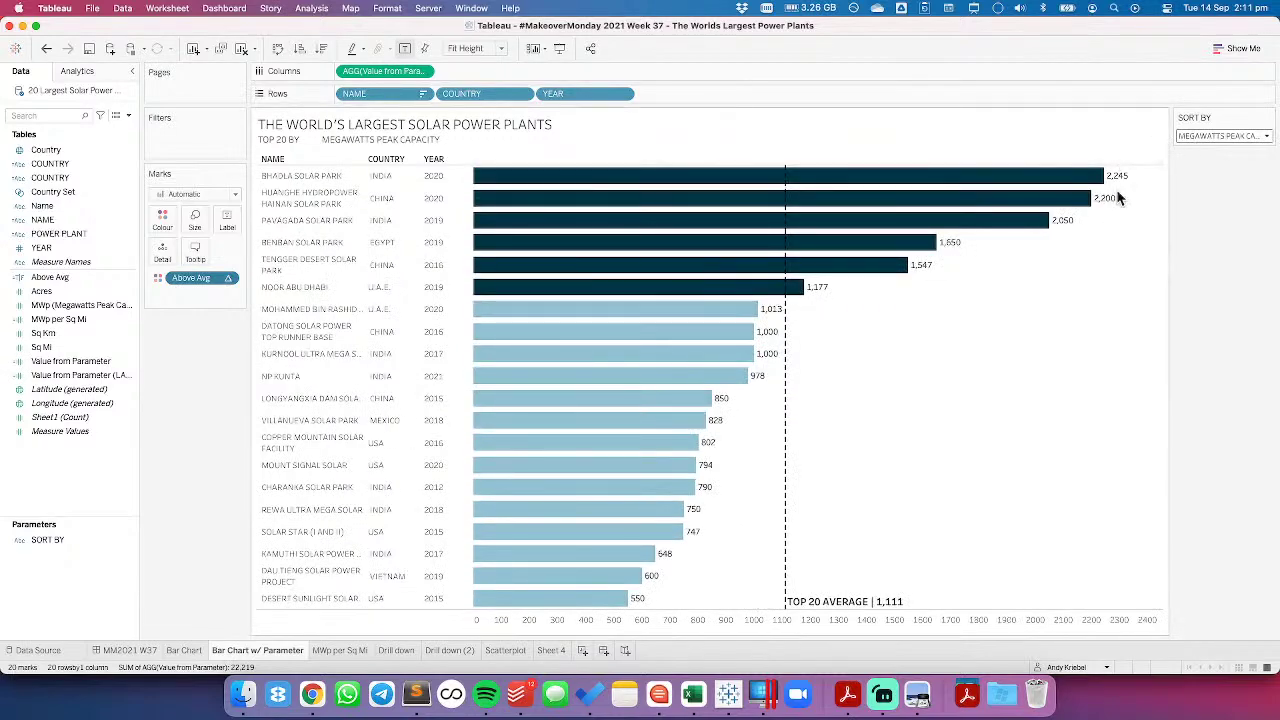
click(1200, 136)
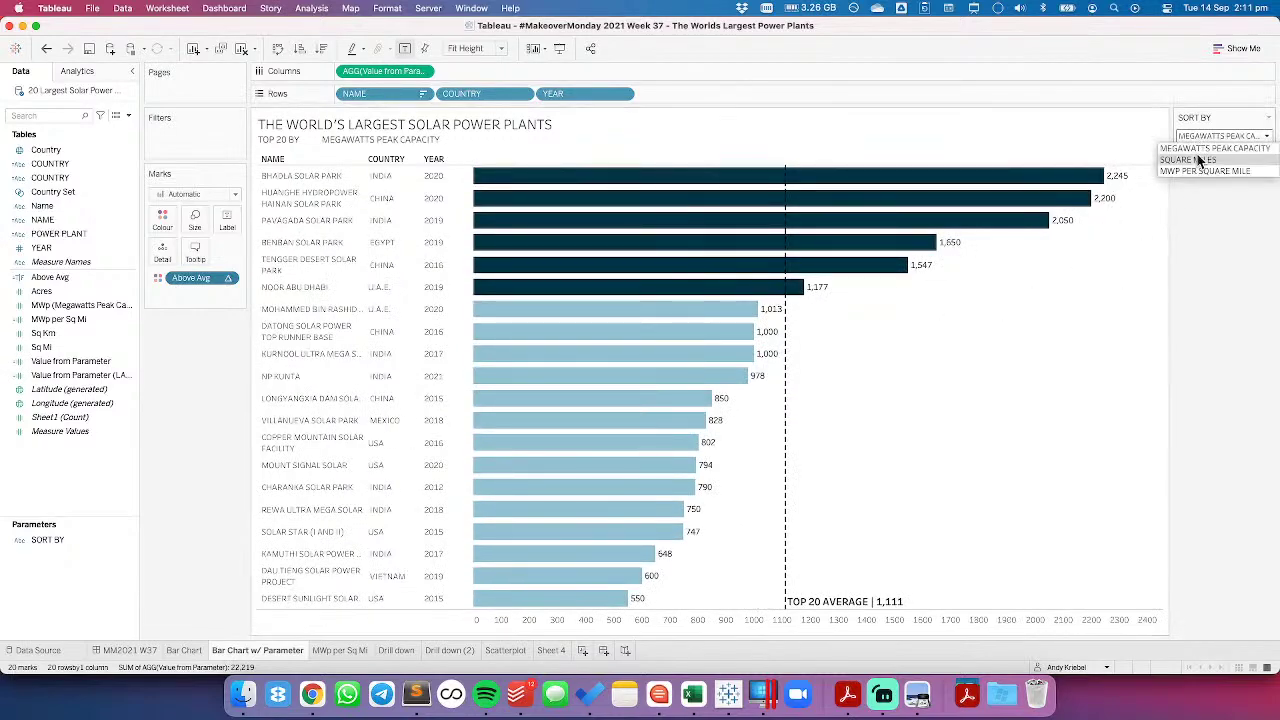
click(1196, 166)
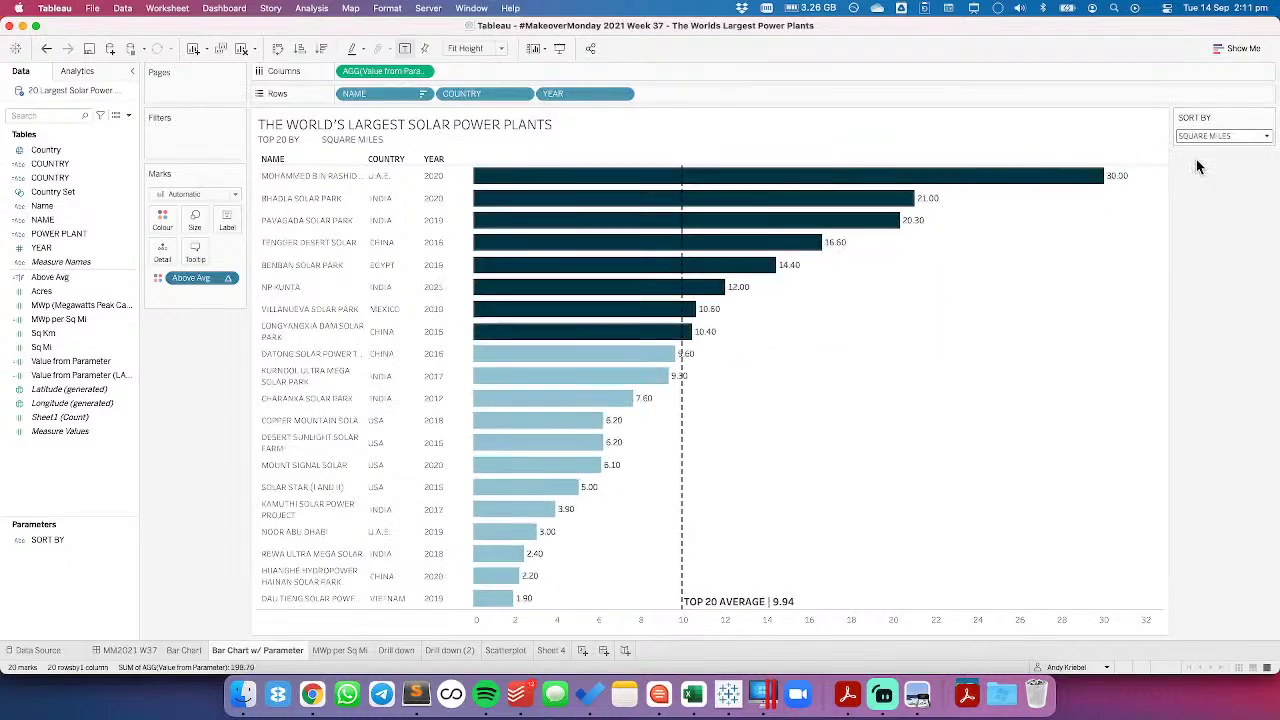
click(1212, 135)
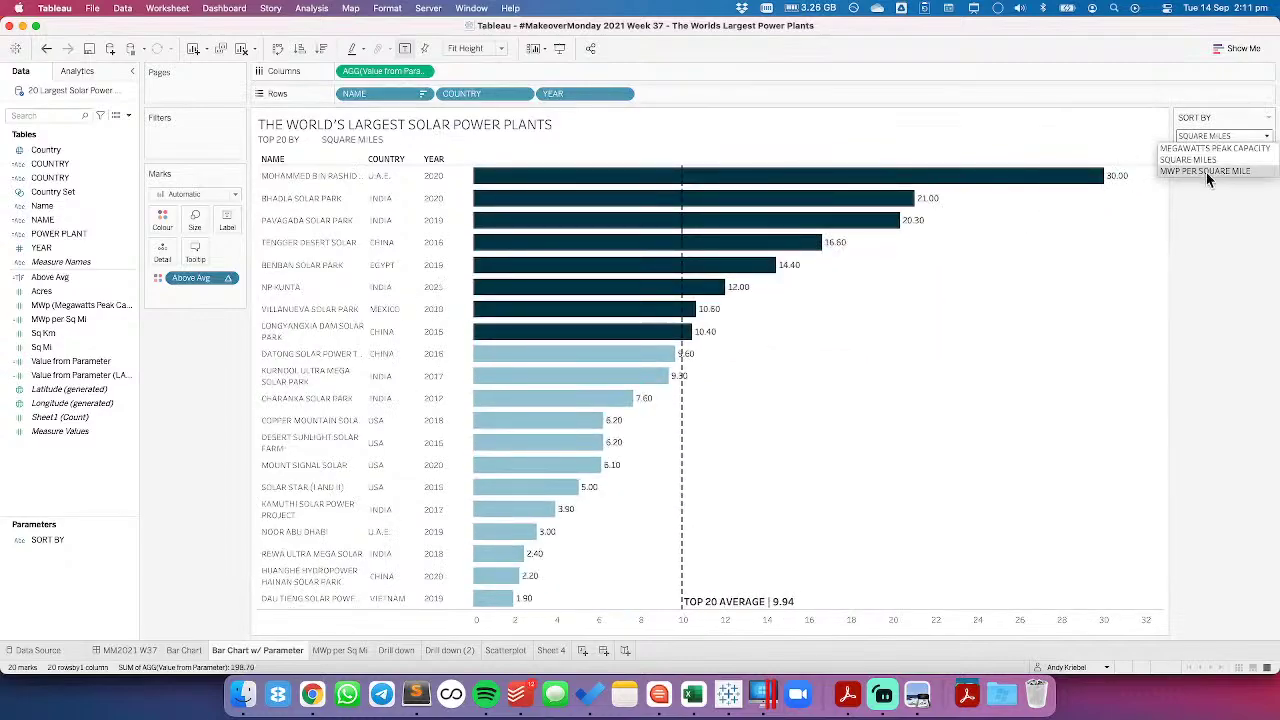
click(1206, 172)
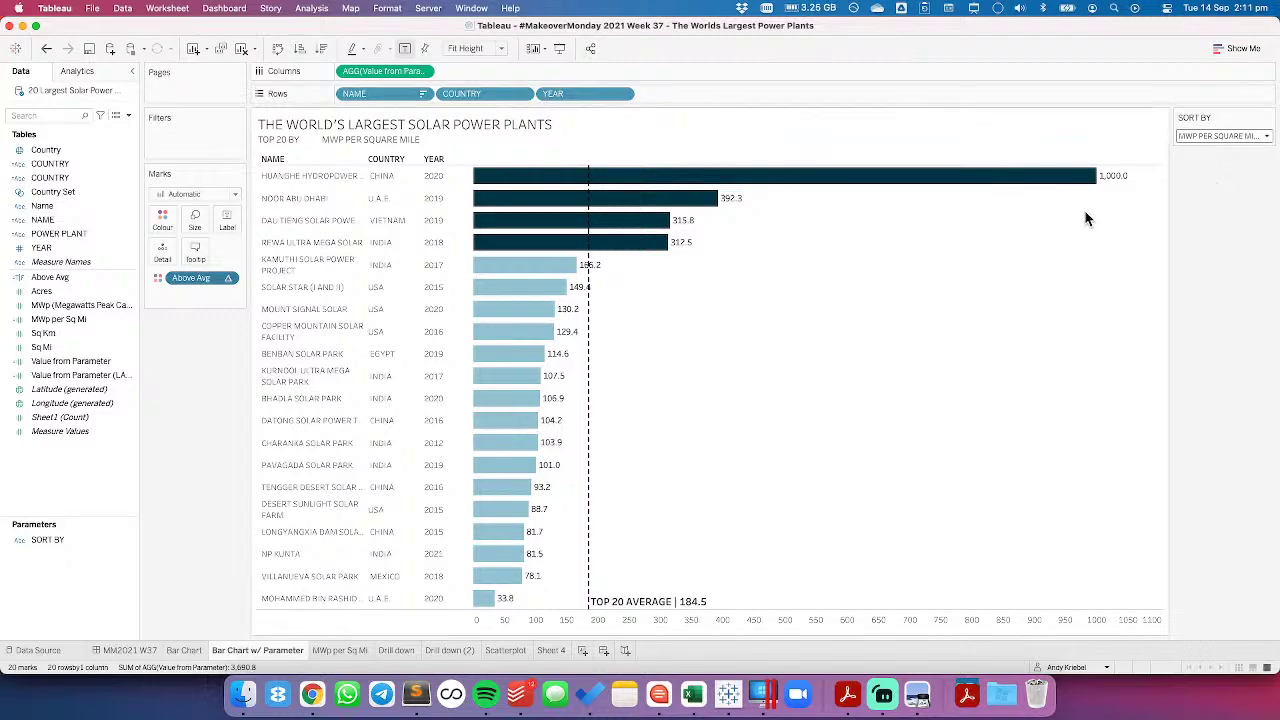
Set the default number format of Value from Parameter (LABEL) to one decimal place and switch it to a custom format code
right_click(73, 377)
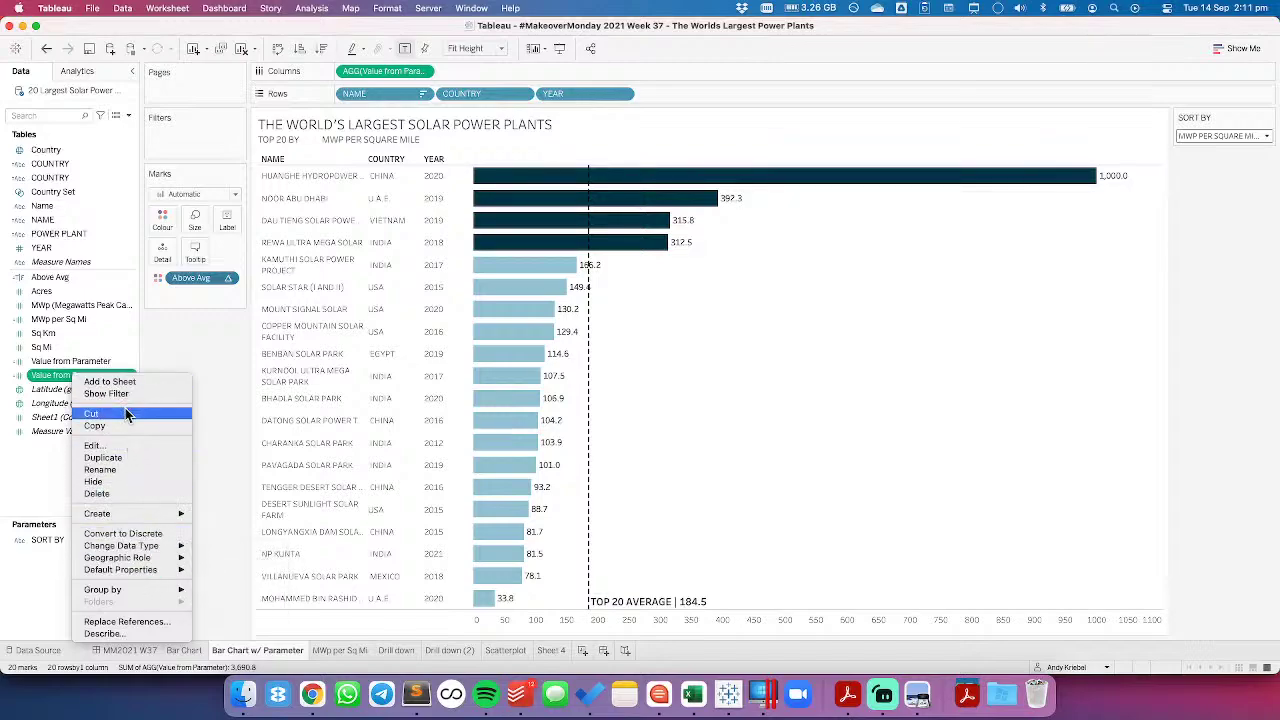
mouse_move(150, 569)
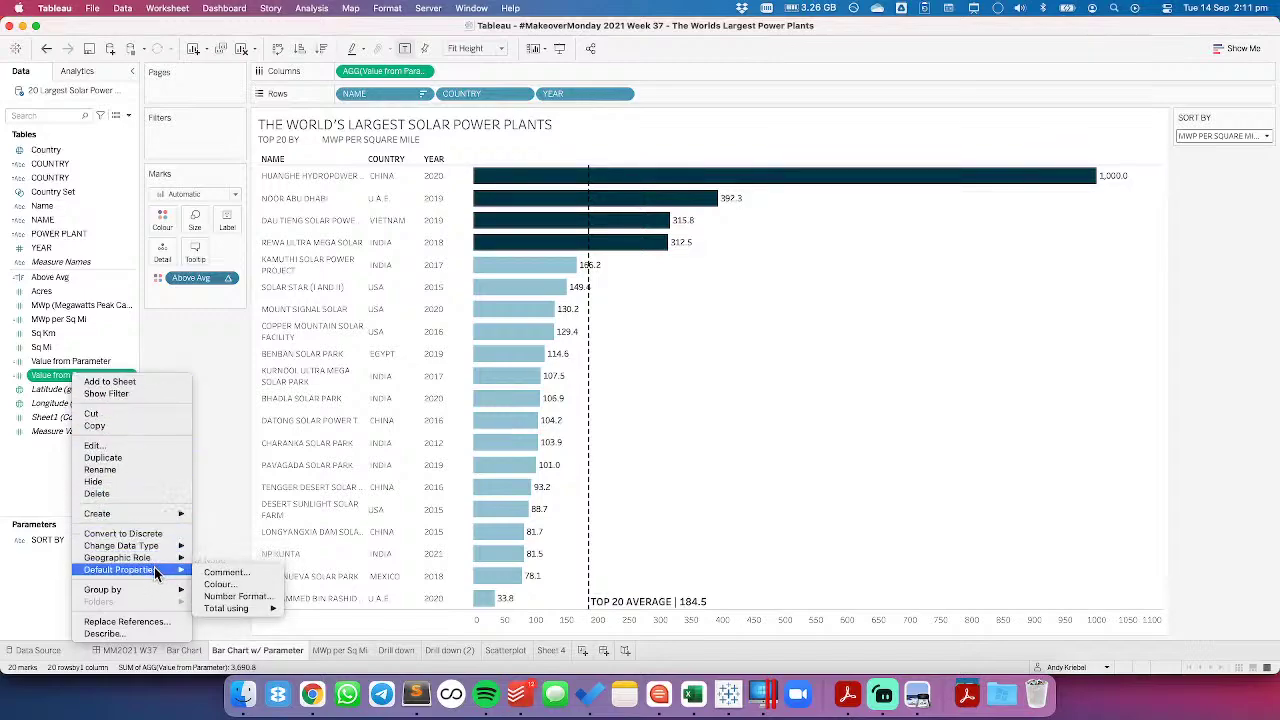
click(248, 603)
click(527, 295)
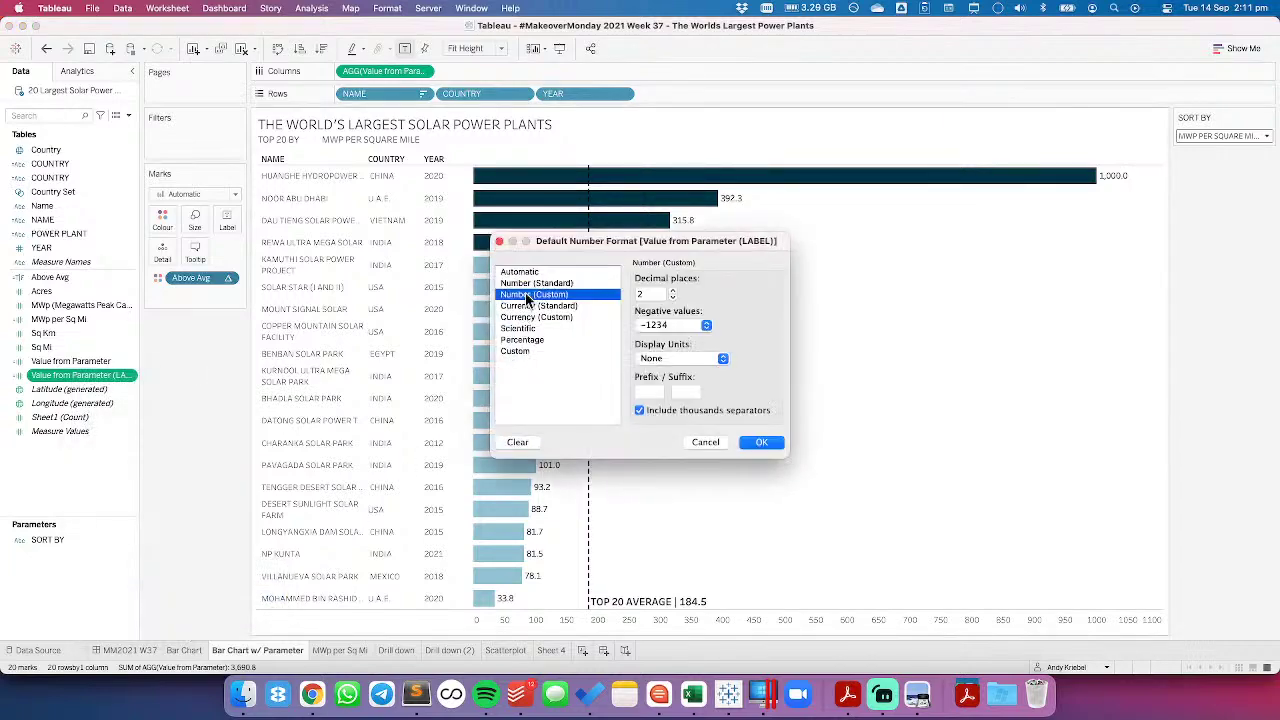
click(672, 297)
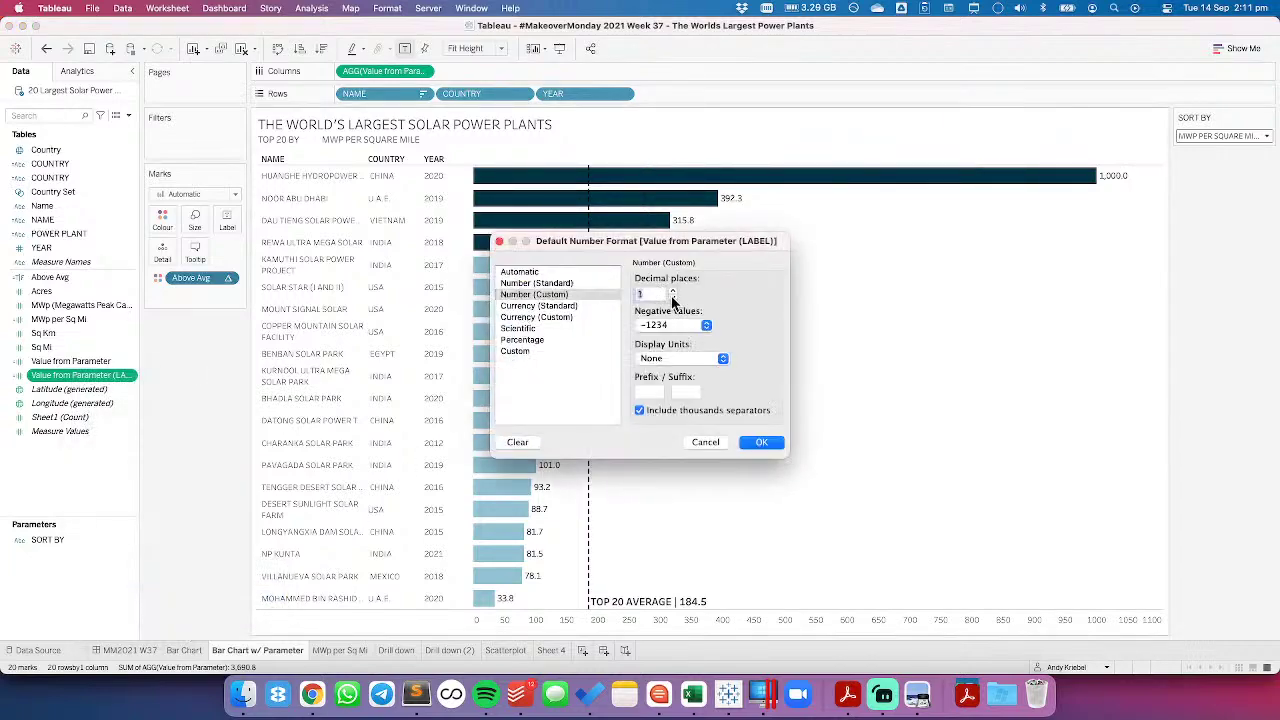
click(514, 351)
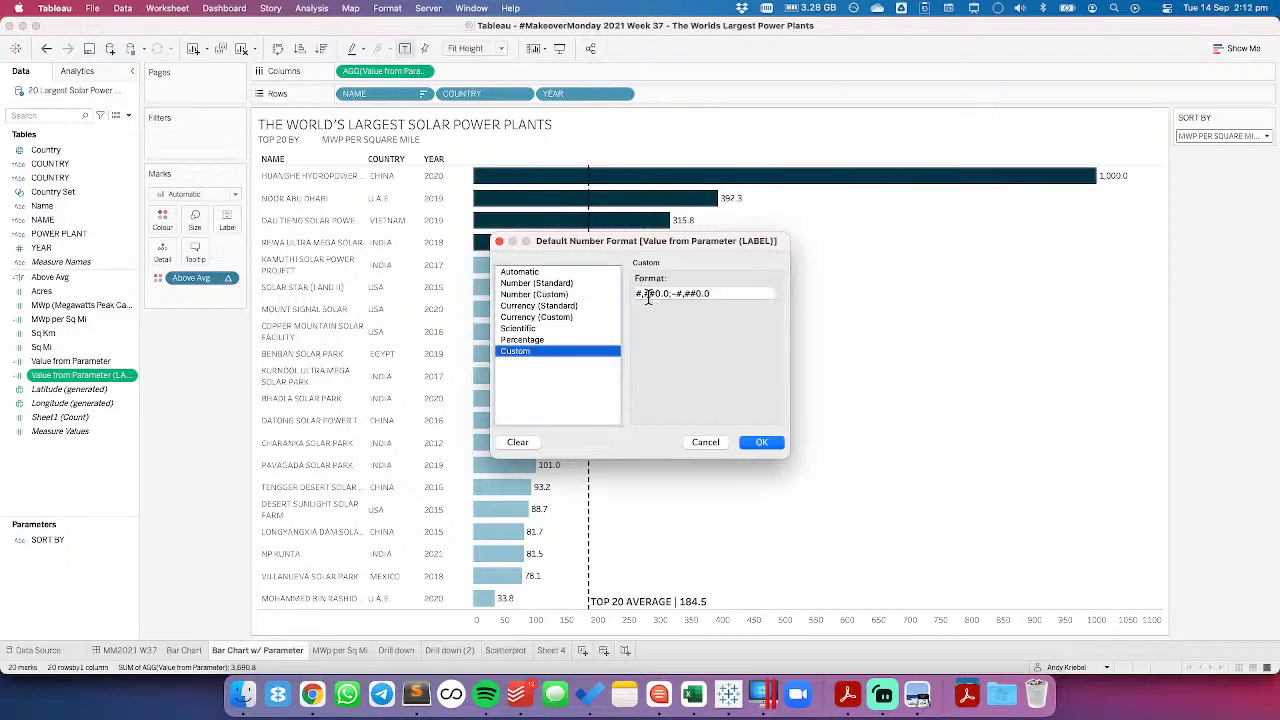
click(974, 8)
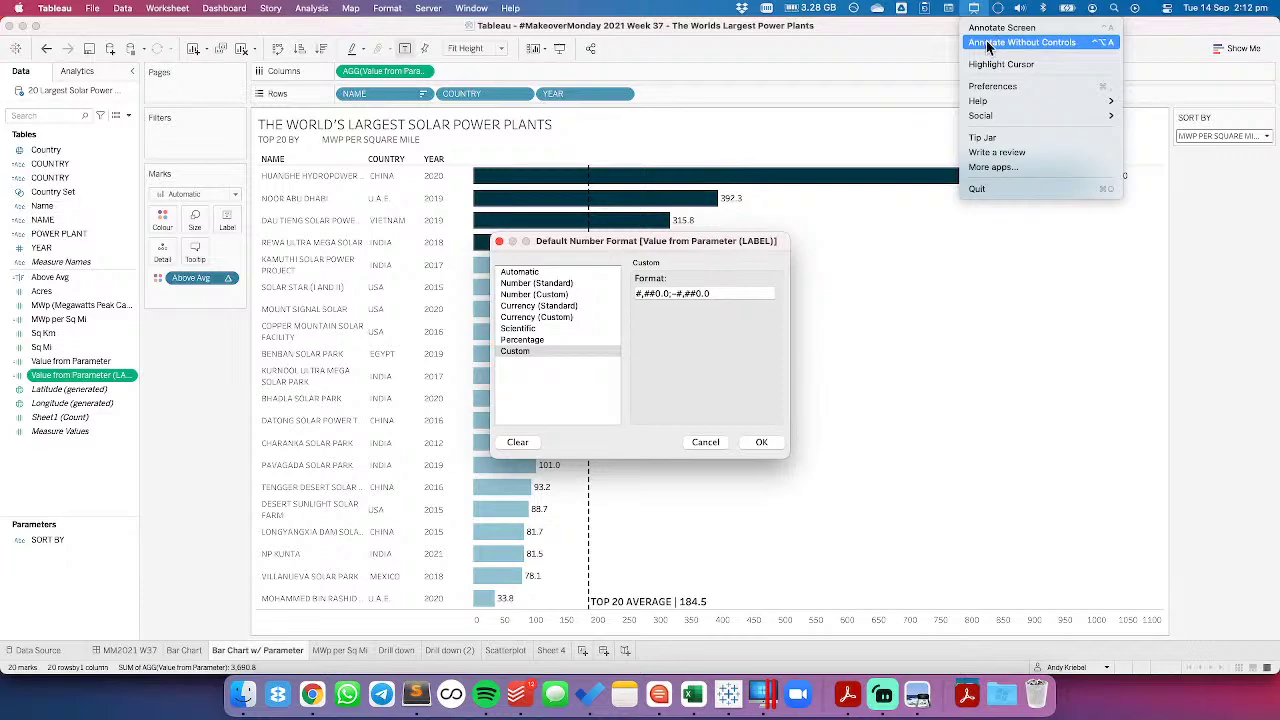
click(1000, 64)
Set the custom format to show positive values without decimals and negative values with one decimal and no minus sign, and apply it
click(680, 340)
drag(637, 293, 670, 294)
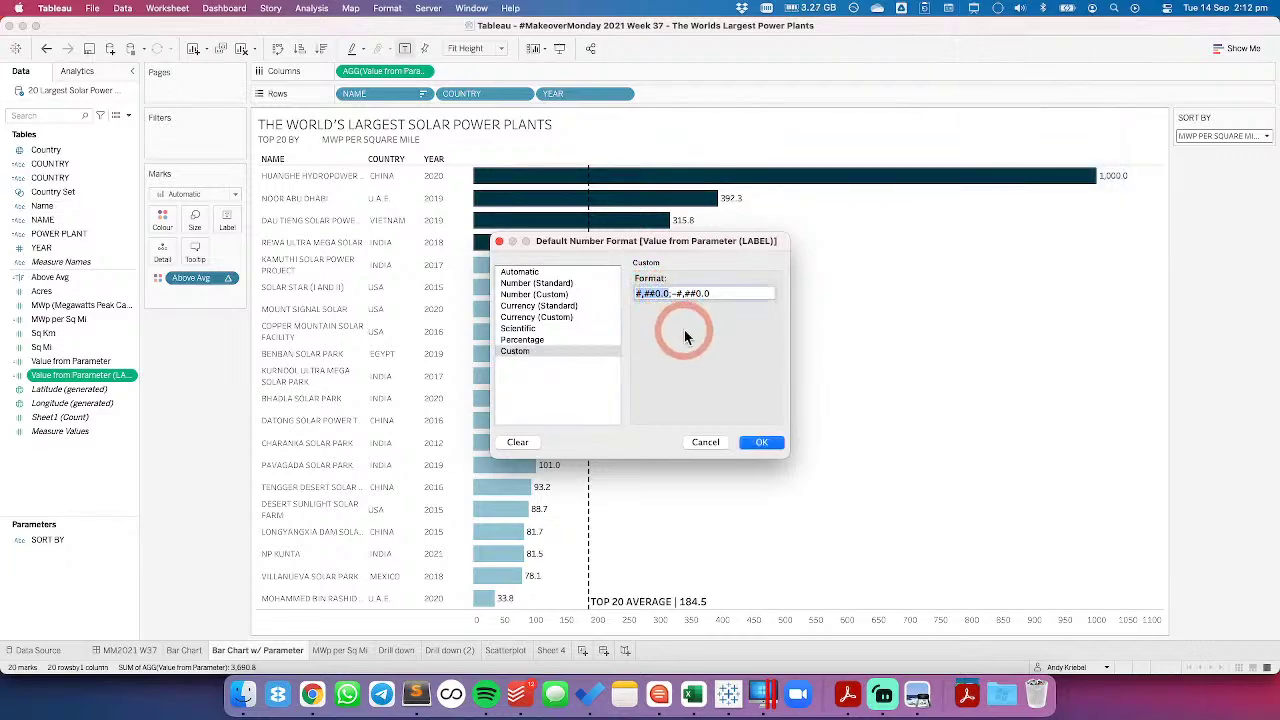
click(671, 293)
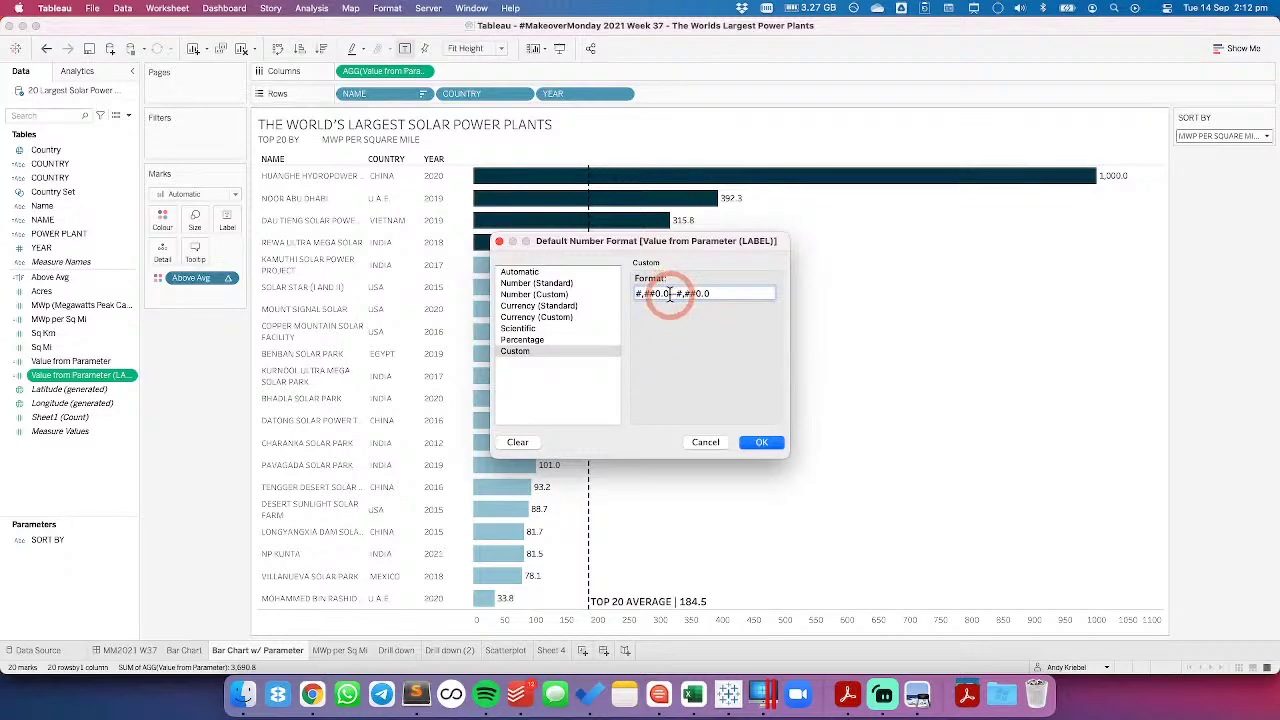
drag(676, 293, 711, 297)
click(638, 295)
click(707, 293)
key(BackSpace)
key(BackSpace)
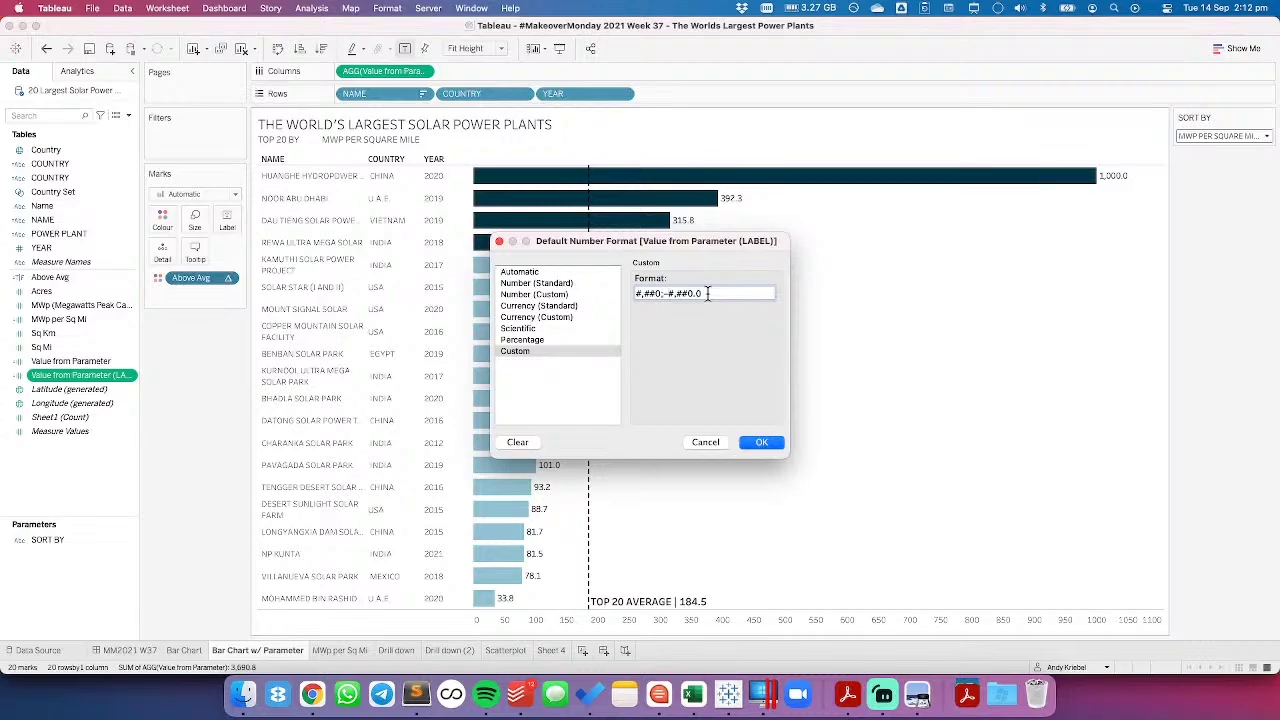
click(655, 293)
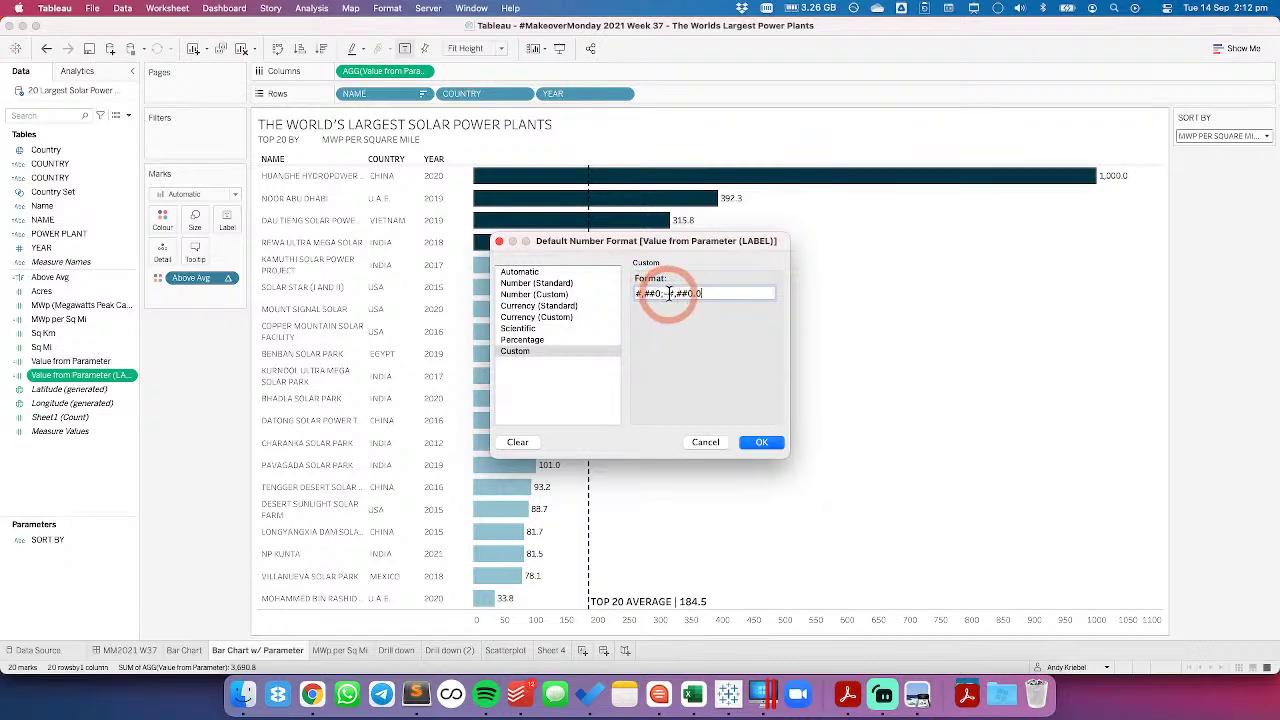
click(763, 442)
Label the bars with Value from Parameter (LABEL) and check it with SORT BY on MEGAWATTS PEAK CAPACITY, SQUARE MILES and MWP PER SQUARE MILE
drag(84, 375, 226, 222)
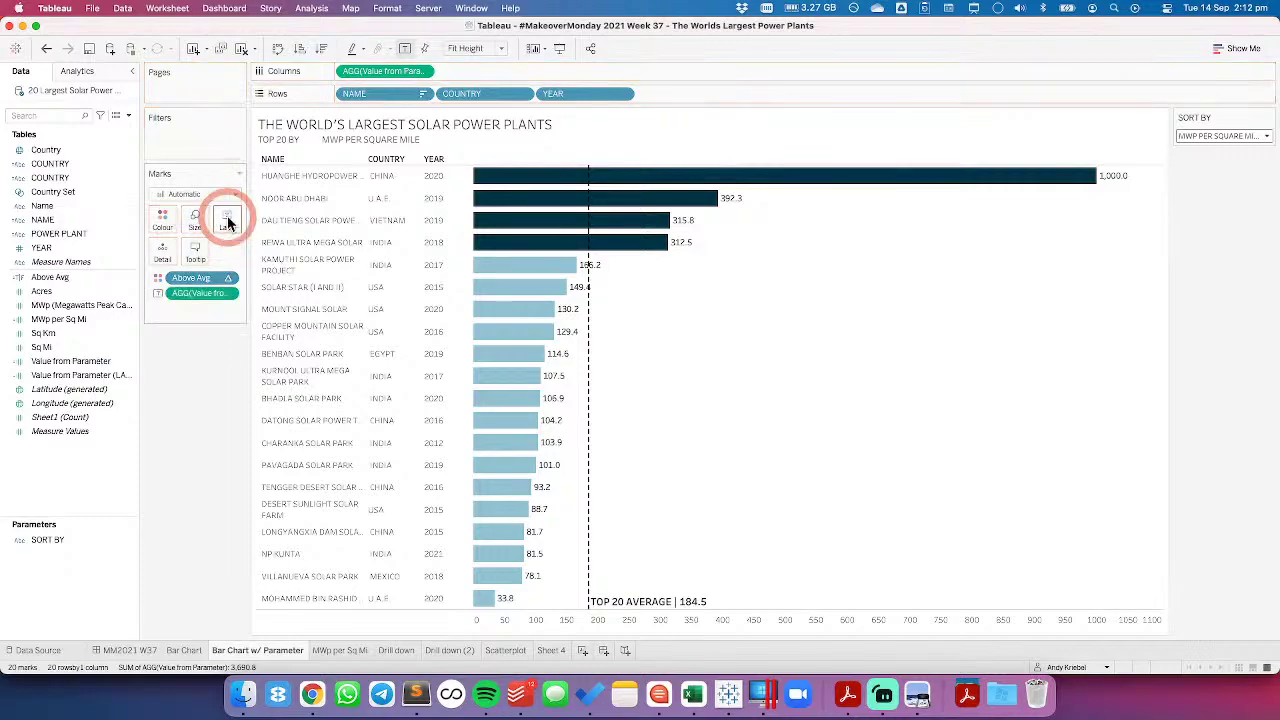
click(1194, 143)
click(1197, 165)
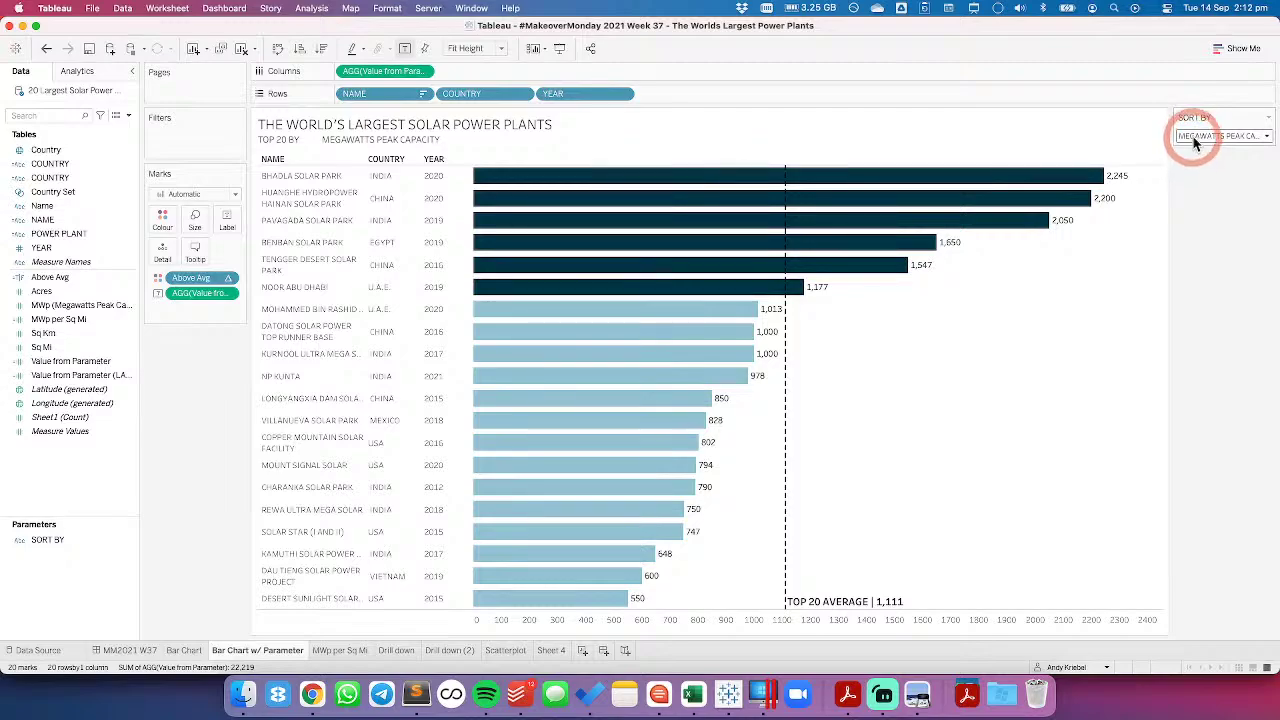
click(1197, 148)
click(1192, 159)
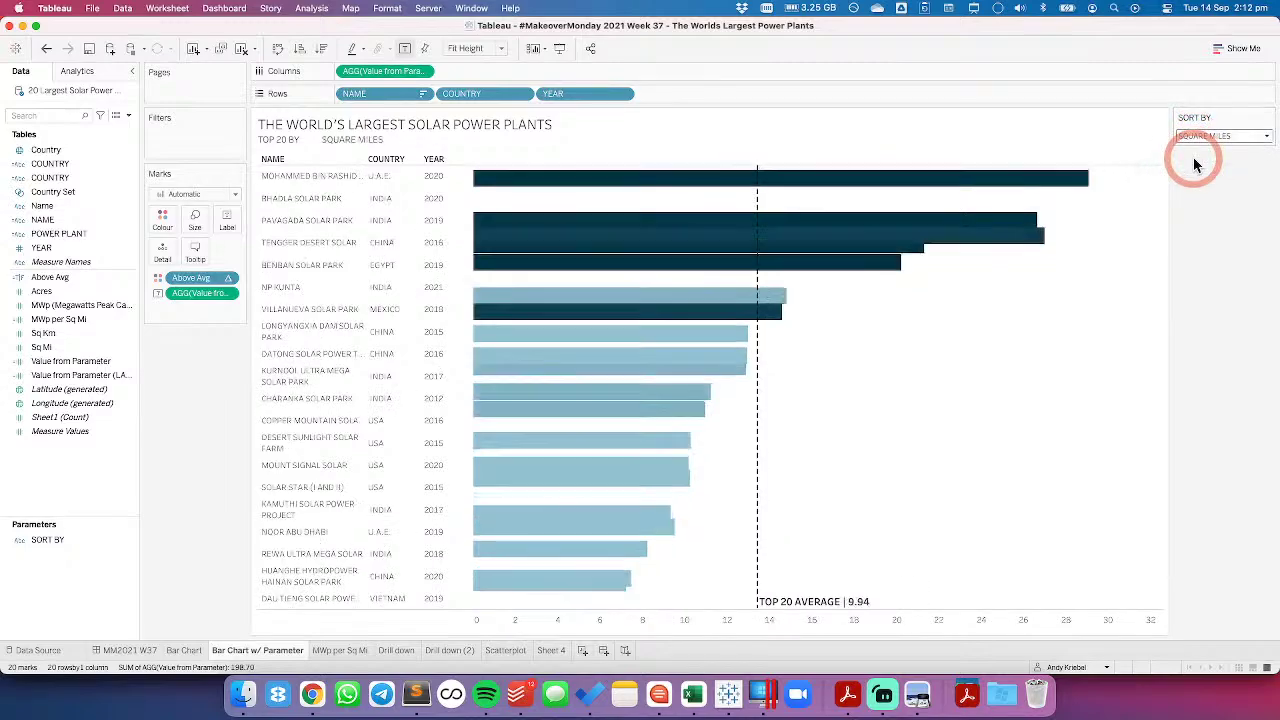
click(1193, 137)
click(1196, 170)
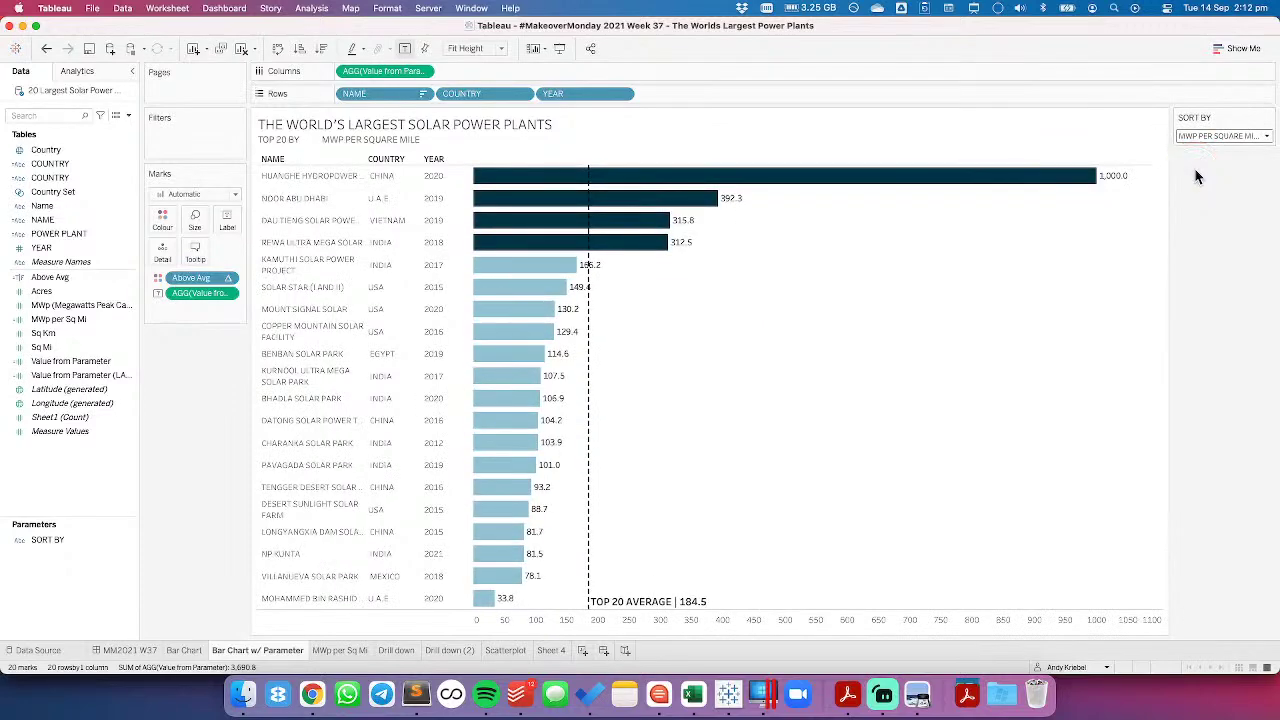
click(998, 9)
click(978, 10)
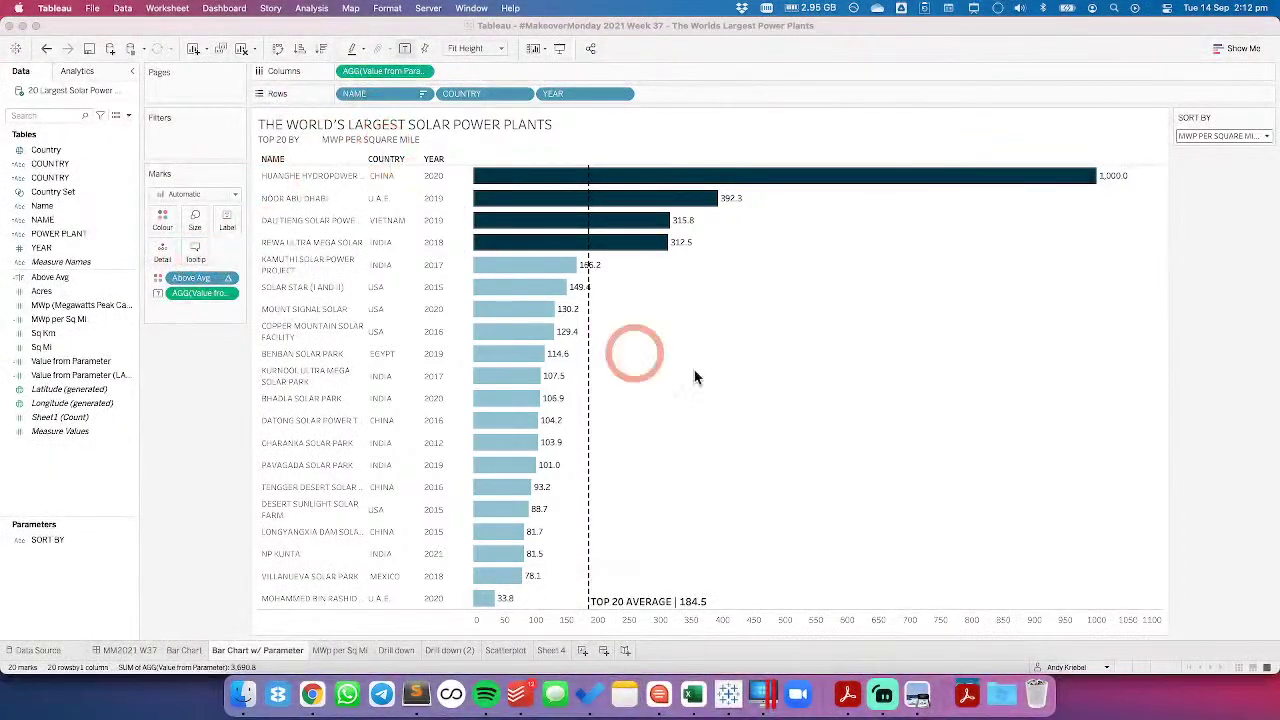
click(975, 9)
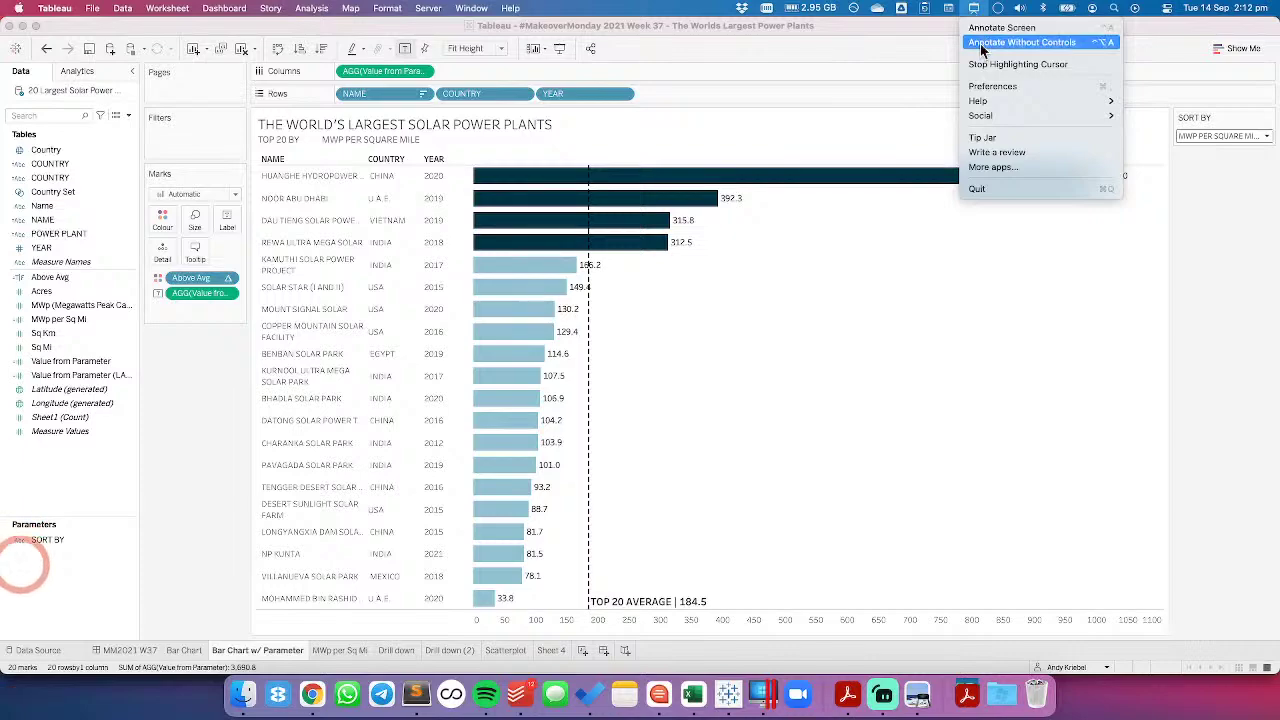
click(1017, 64)
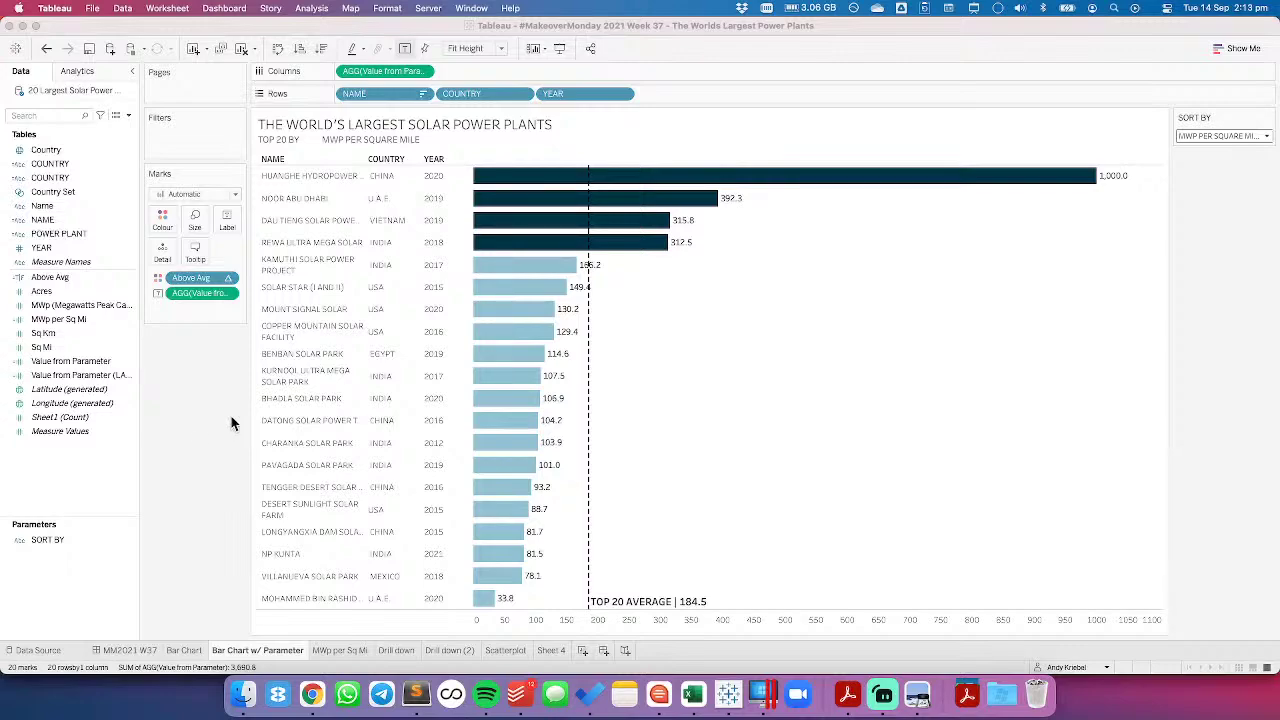
Hide the value axis header of the bar chart on the MM2021 W37 dashboard
click(130, 651)
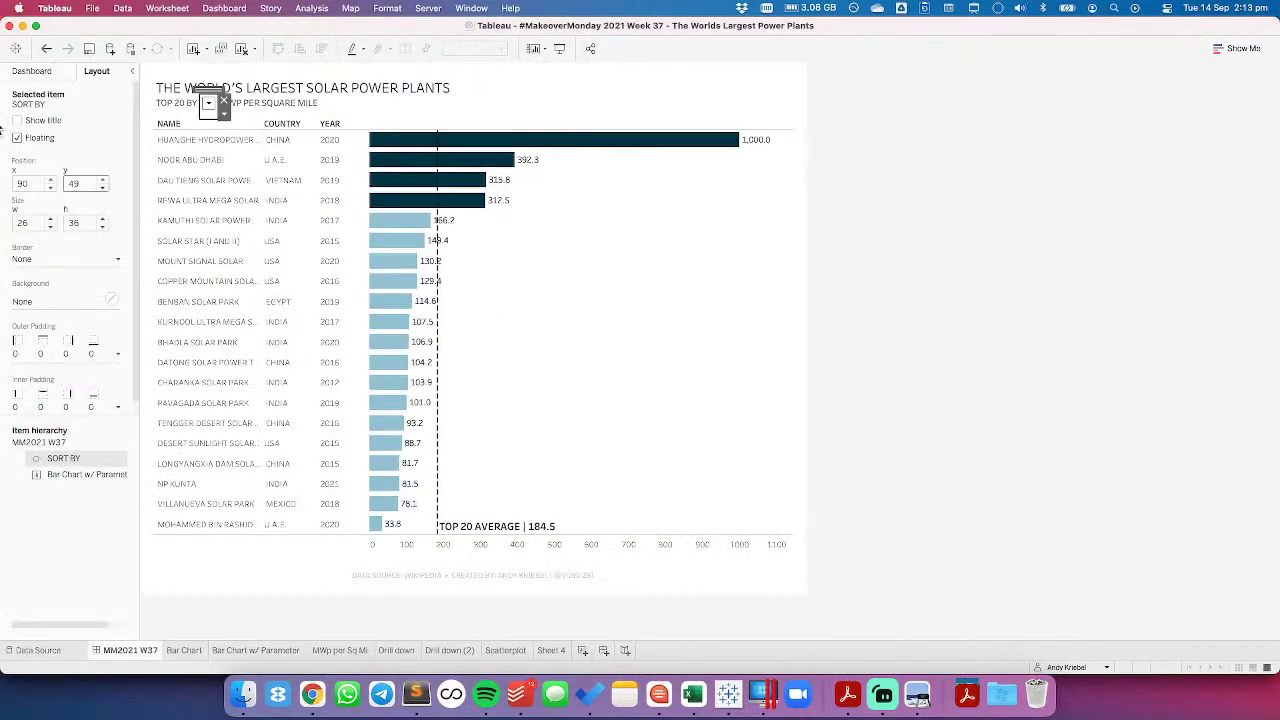
click(599, 327)
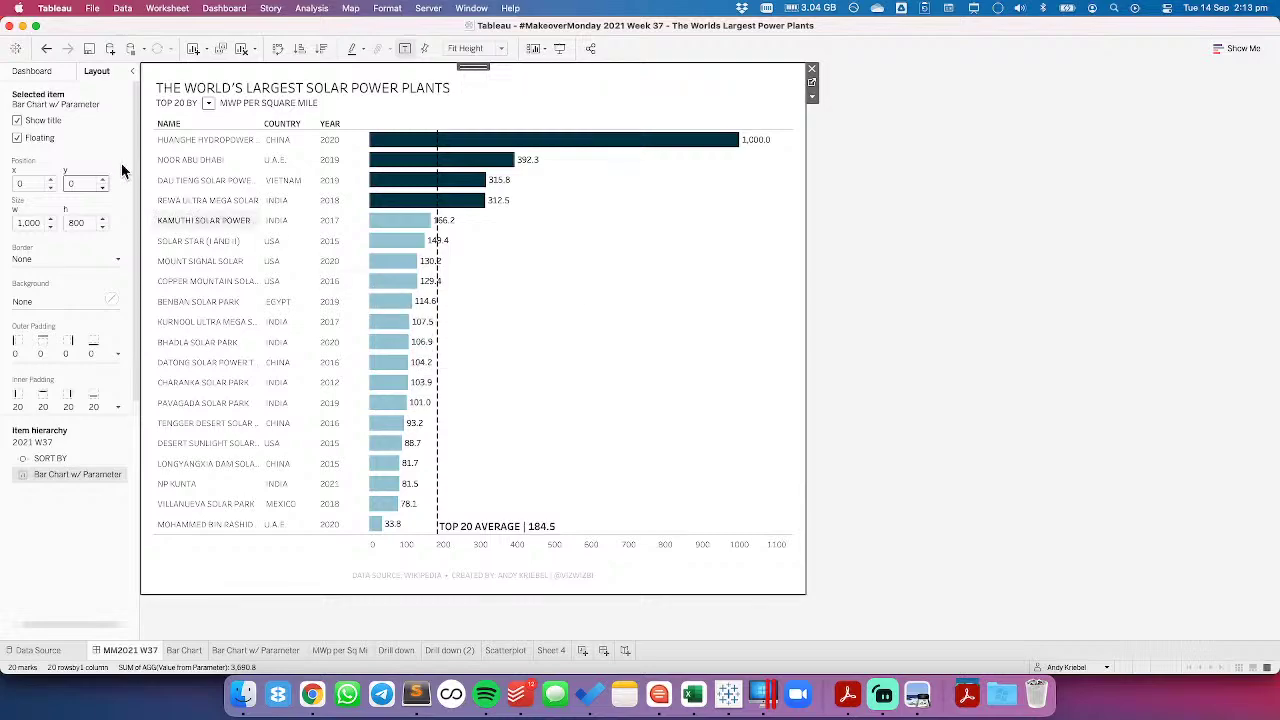
click(209, 115)
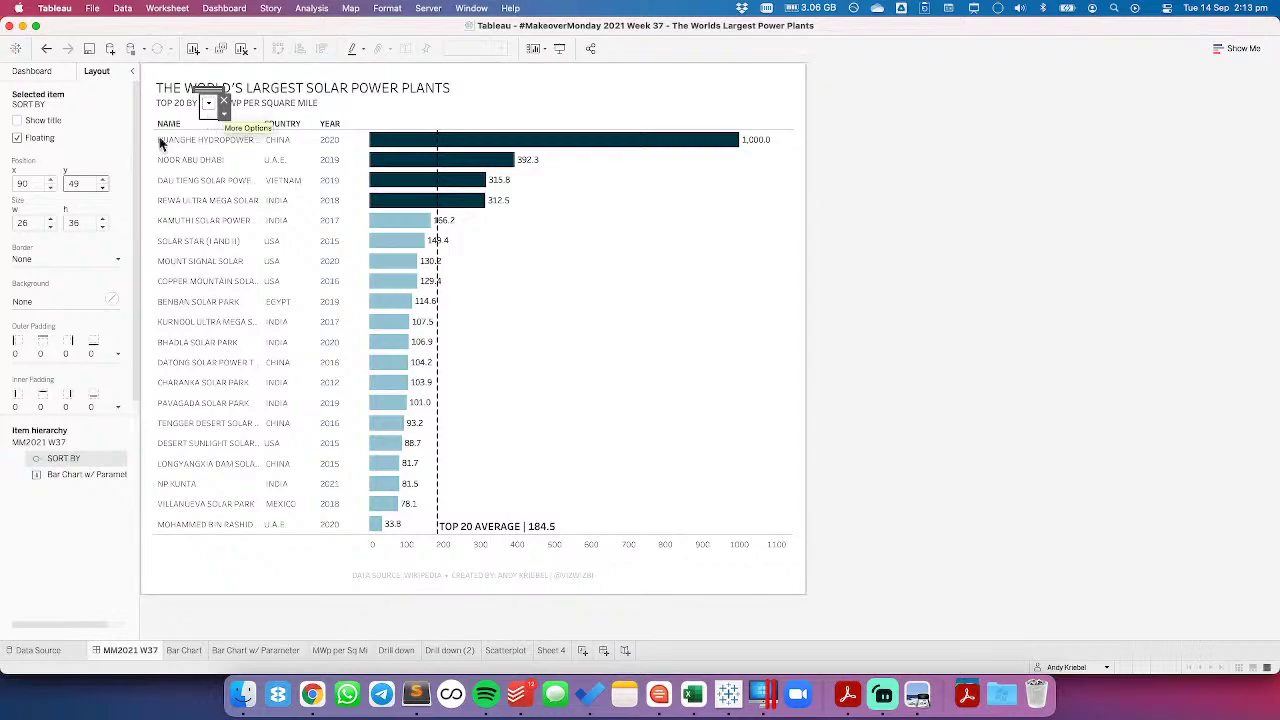
click(538, 301)
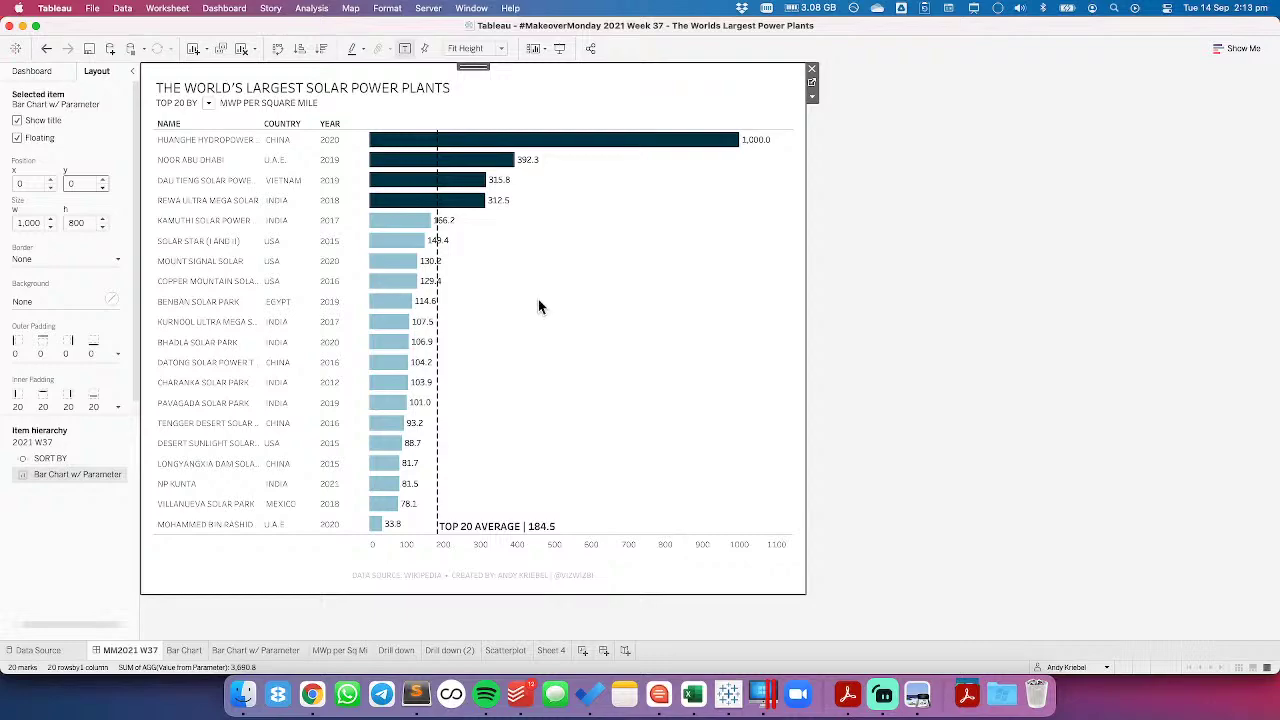
right_click(496, 546)
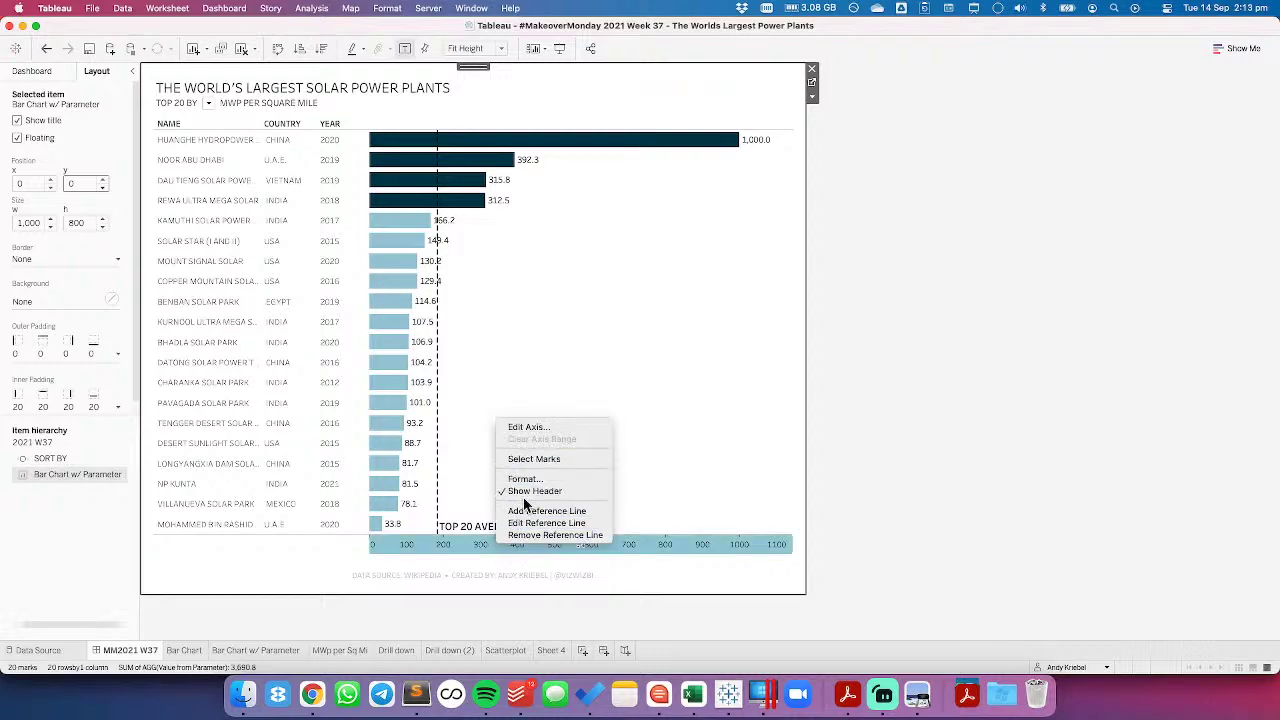
click(525, 492)
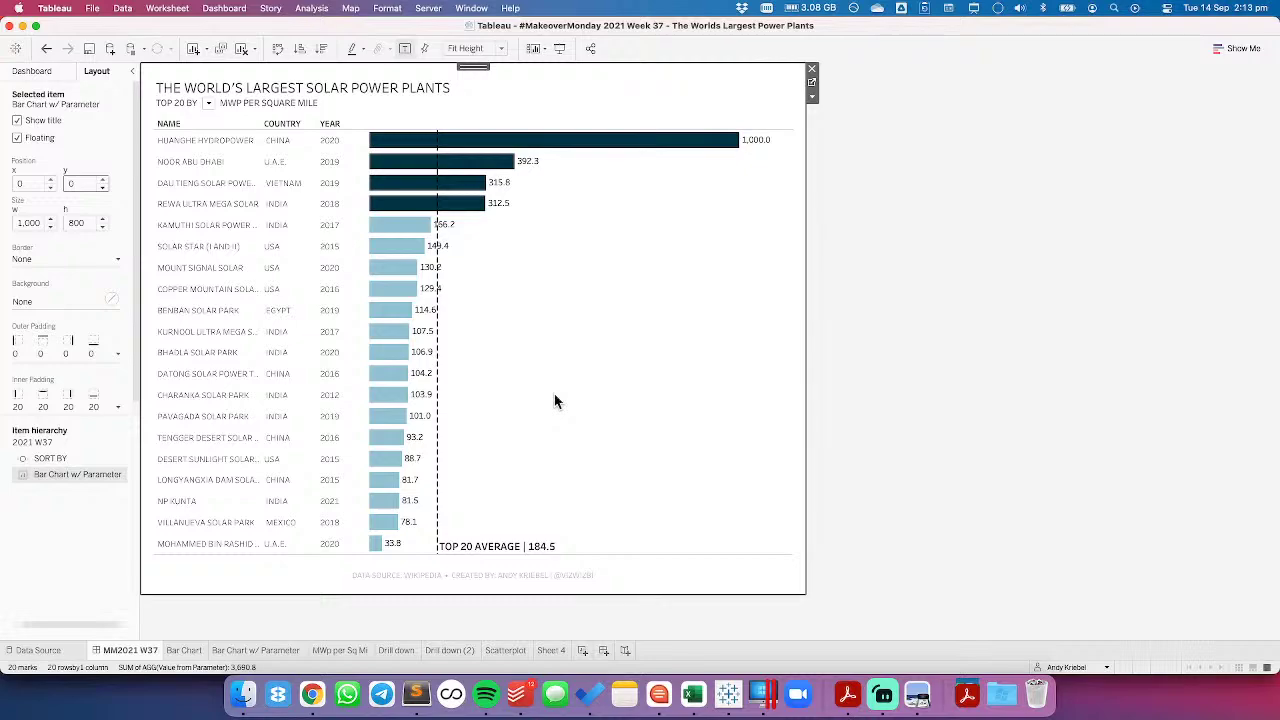
Add the SORT BY parameter to the columns of the Bar Chart w/ Parameter sheet and hide its column field label
click(811, 82)
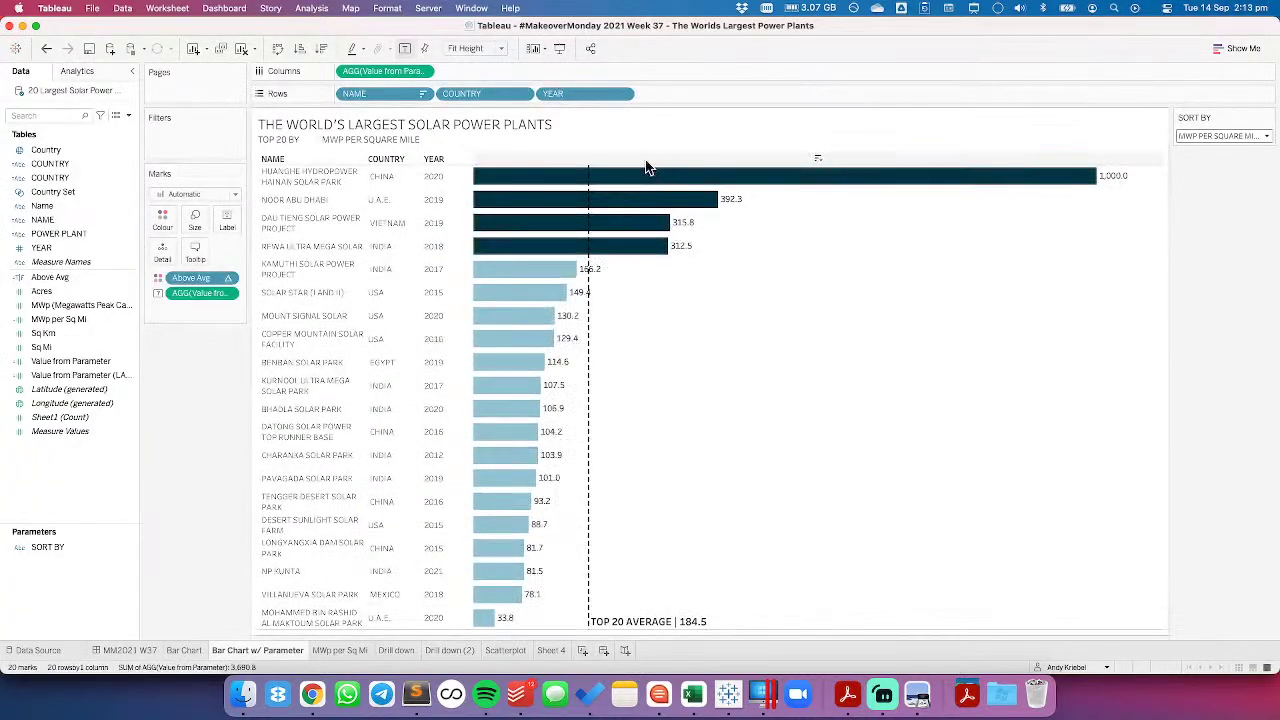
drag(42, 547, 638, 71)
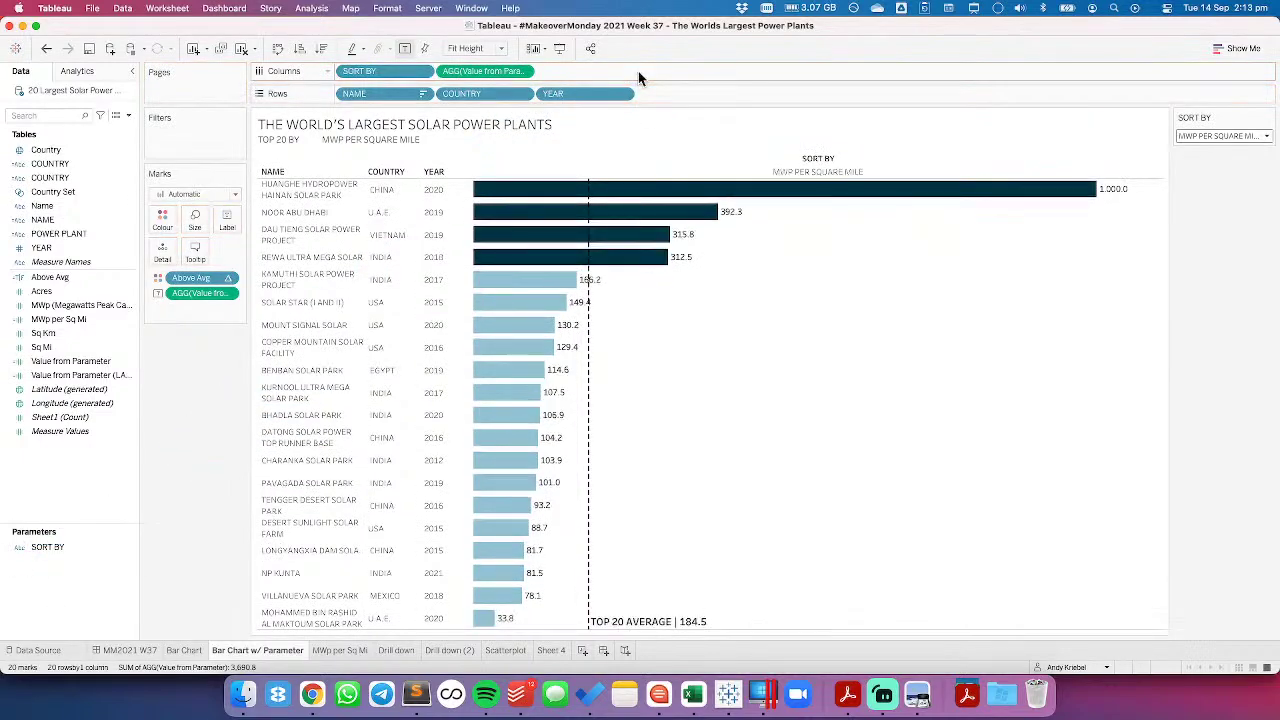
right_click(814, 160)
click(832, 206)
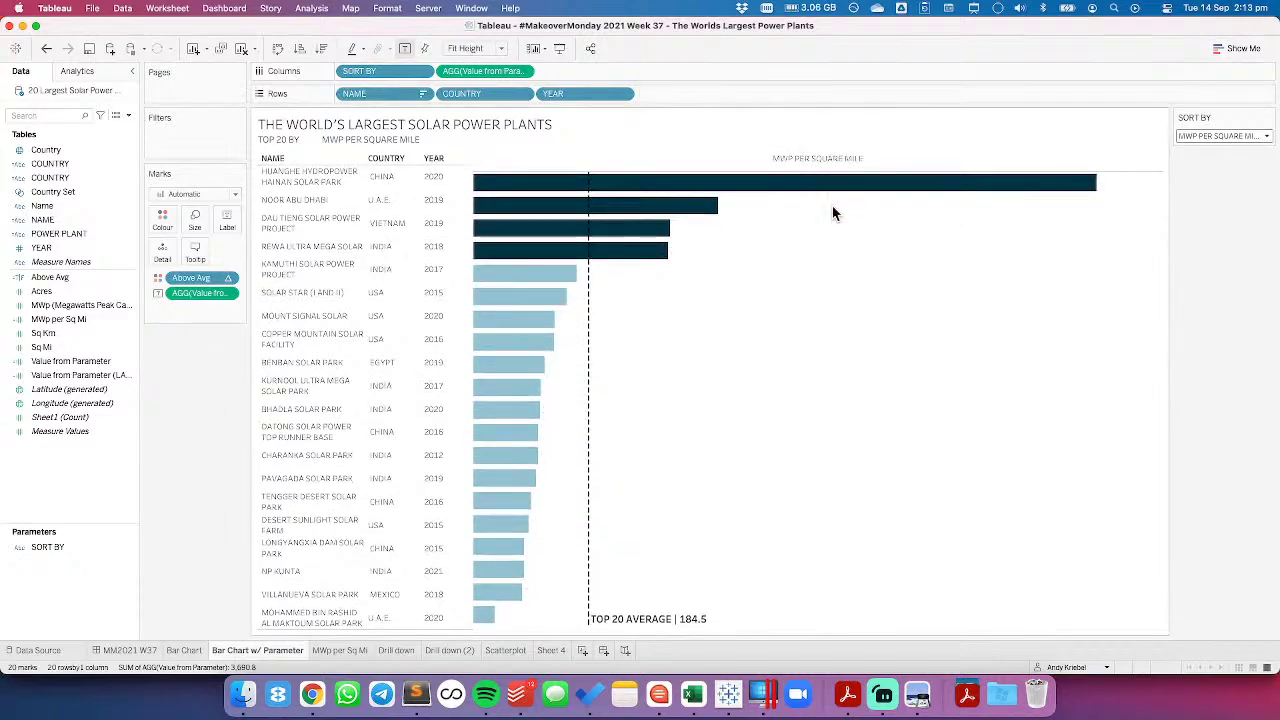
Check the font of the row field labels and set the SORT BY header font to Tableau Medium to match
right_click(430, 161)
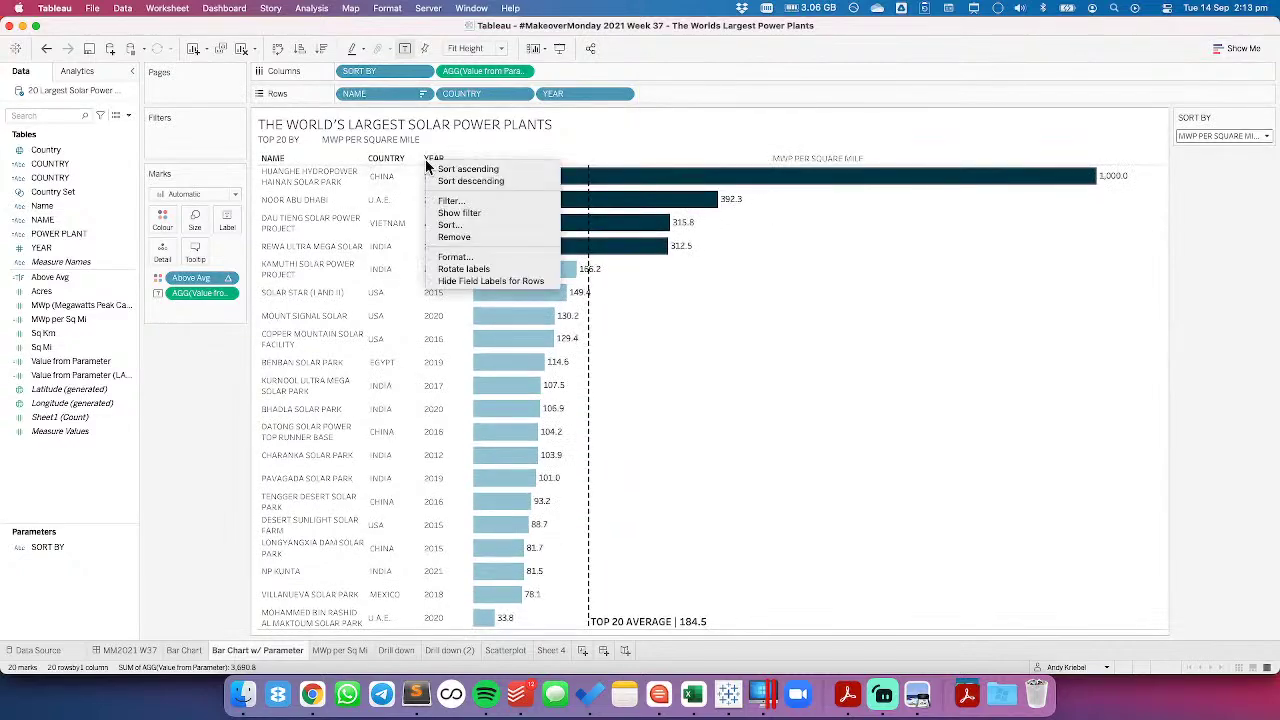
click(450, 258)
click(82, 132)
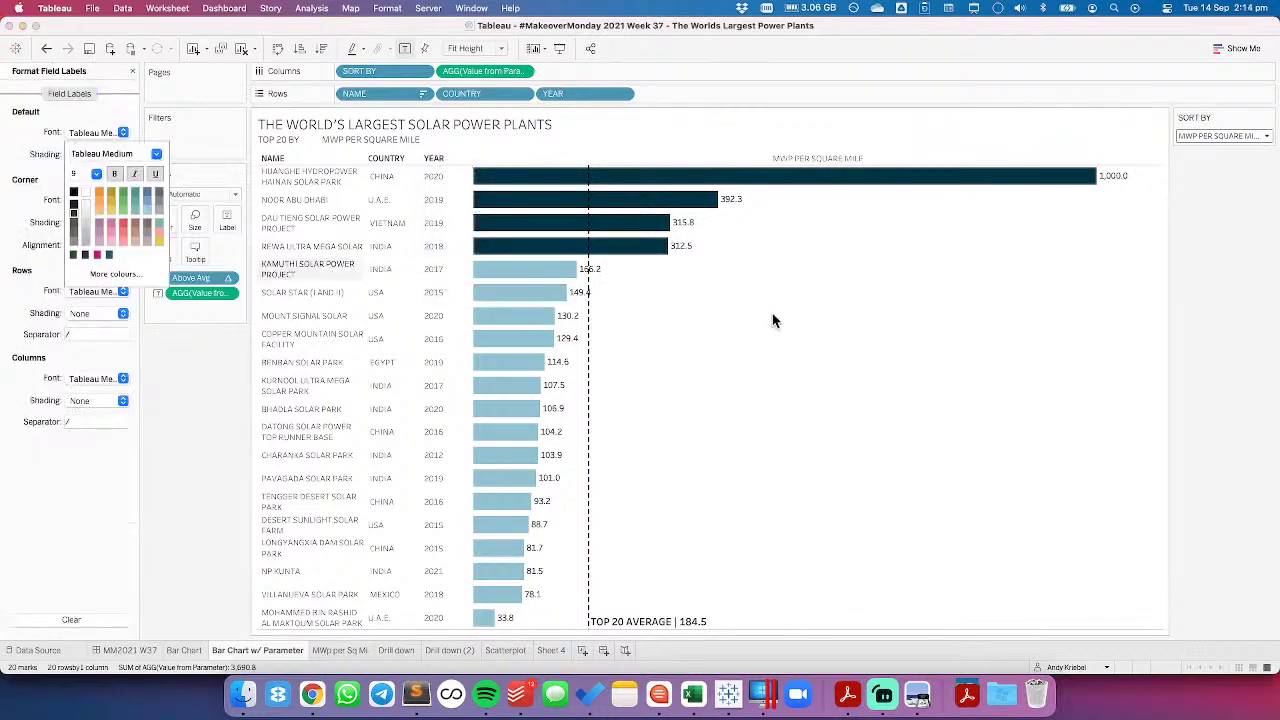
click(789, 212)
right_click(788, 157)
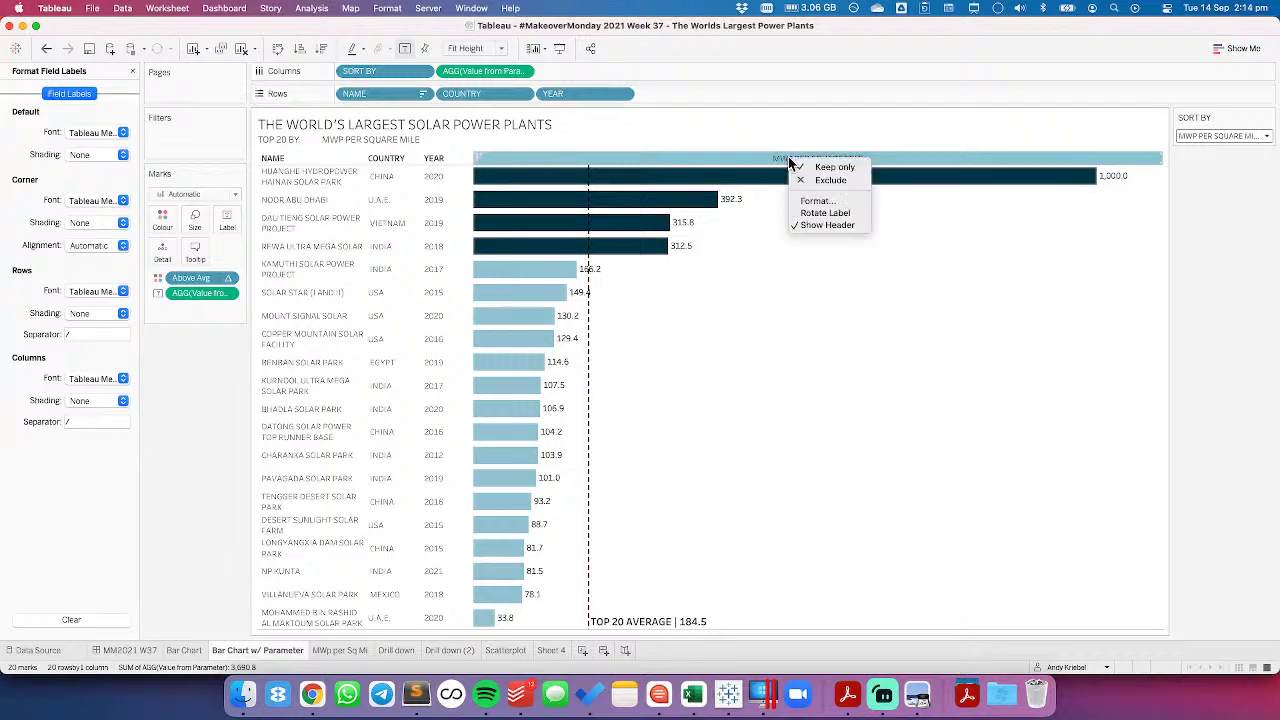
click(815, 200)
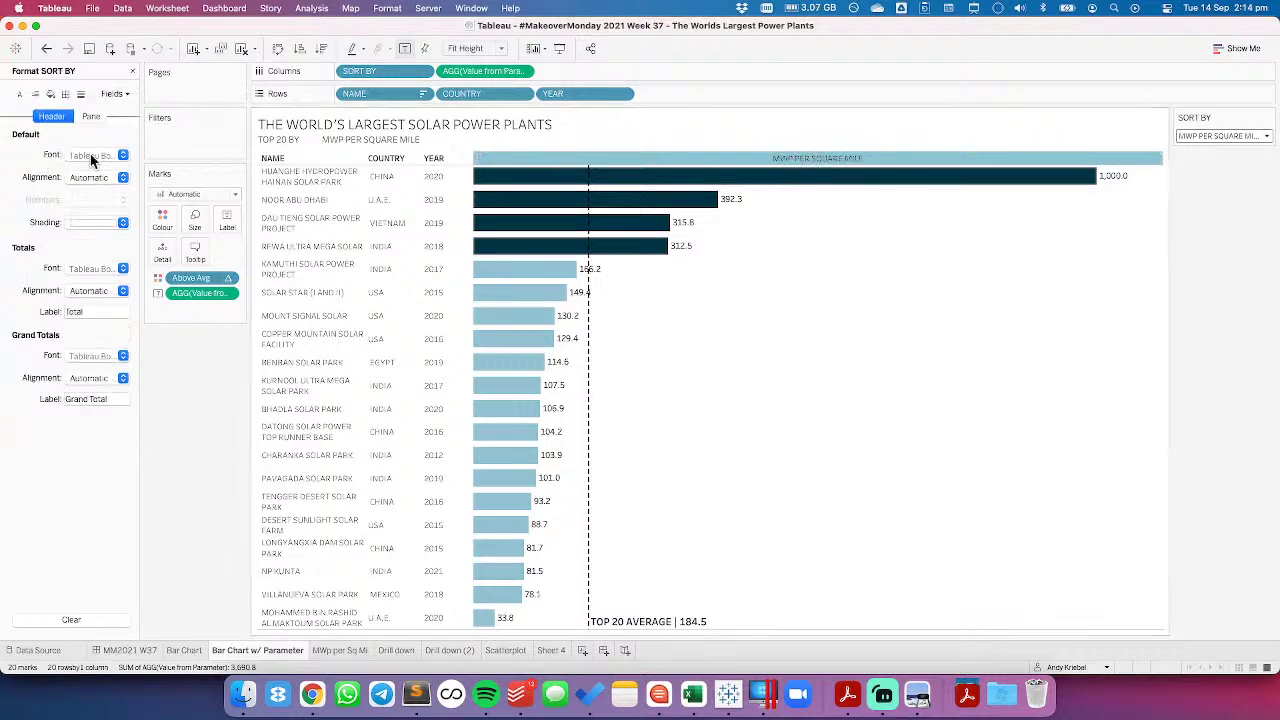
click(90, 155)
click(156, 177)
click(113, 210)
click(96, 197)
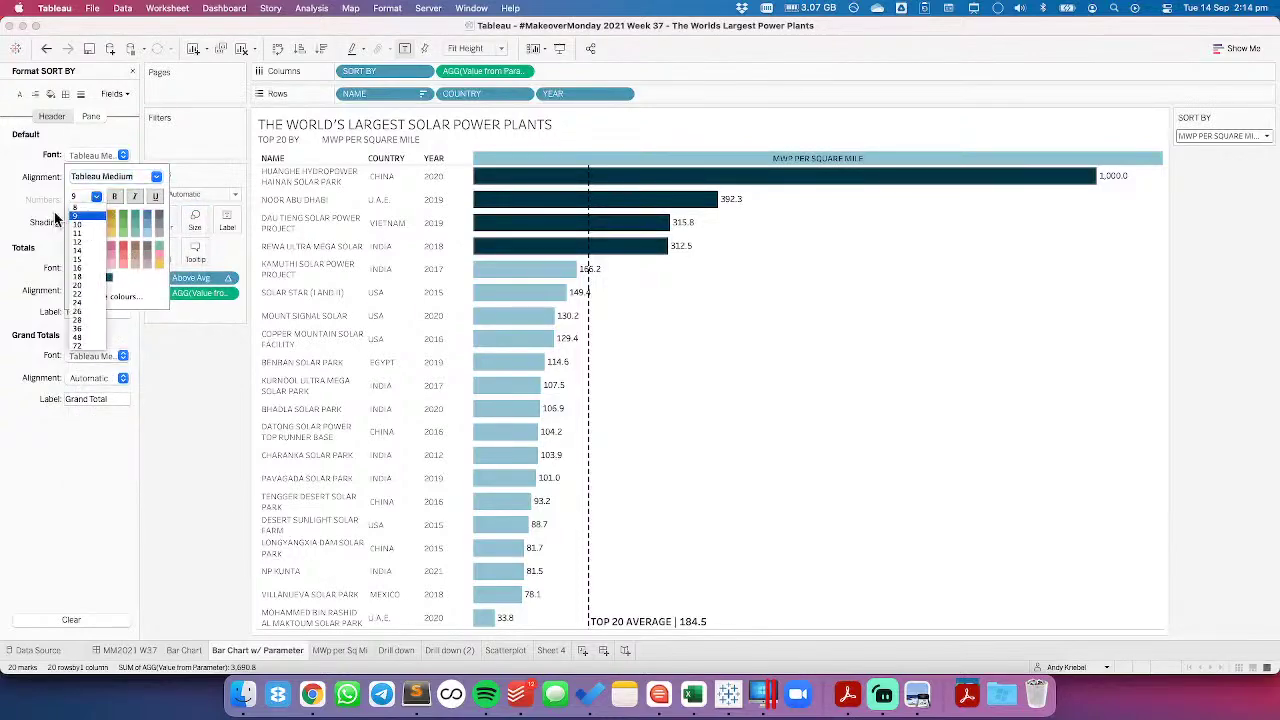
click(42, 202)
click(55, 180)
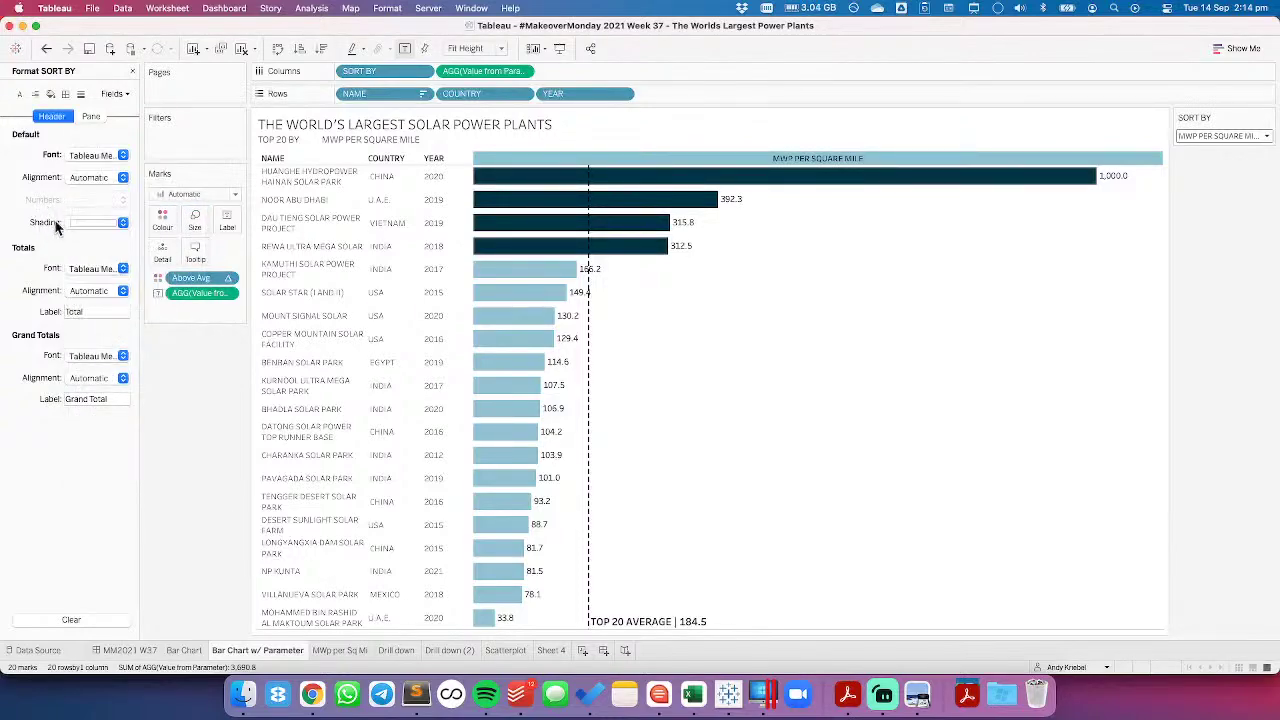
Align the SORT BY column header horizontally to the left
click(86, 177)
click(86, 215)
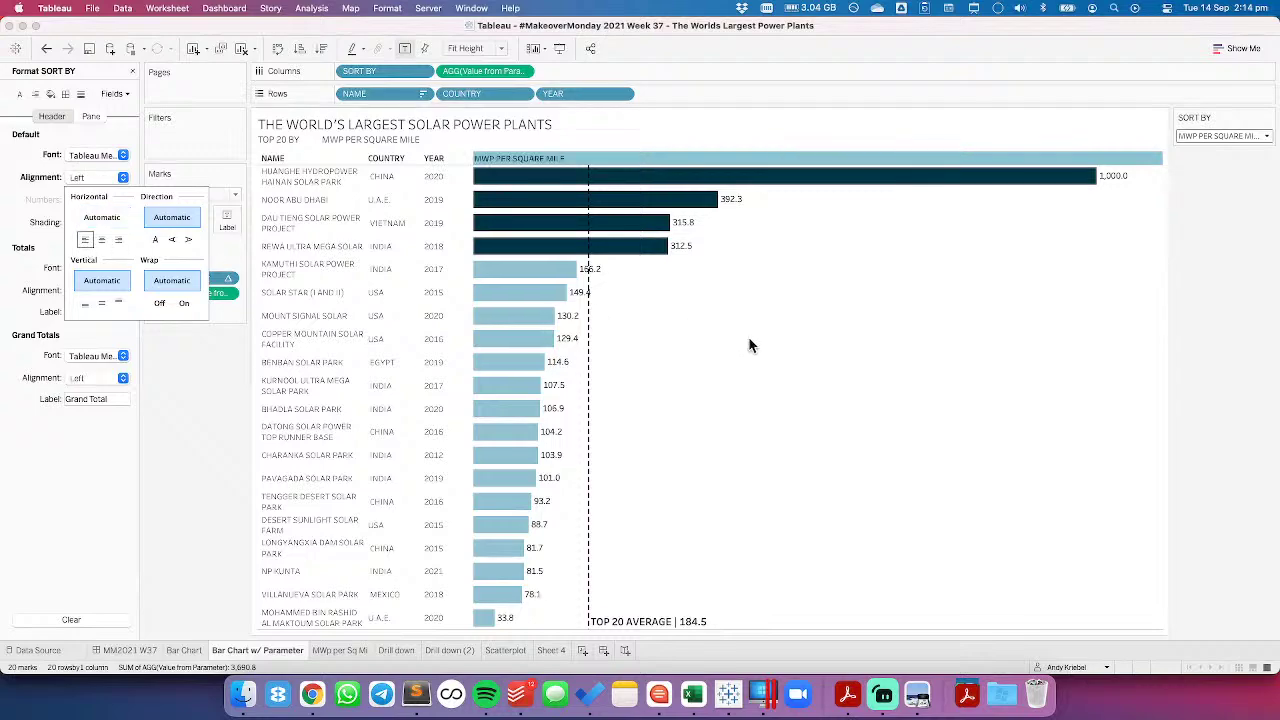
click(766, 346)
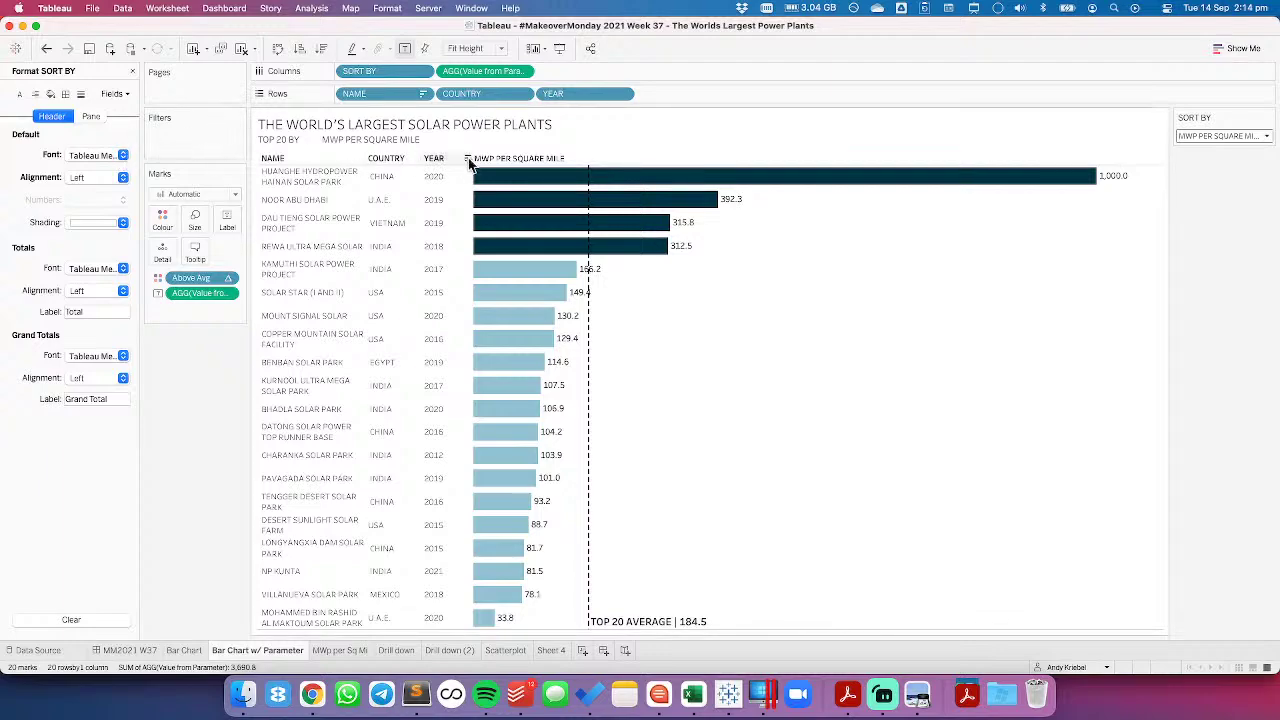
right_click(433, 162)
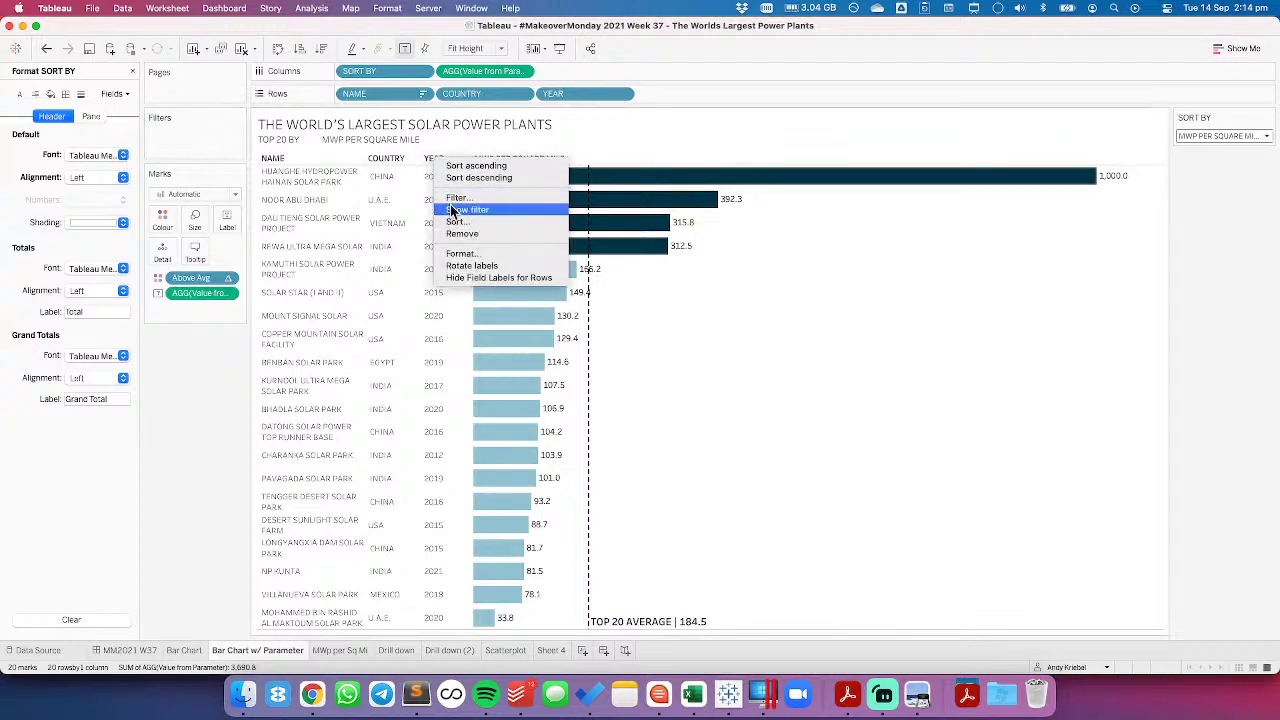
click(452, 199)
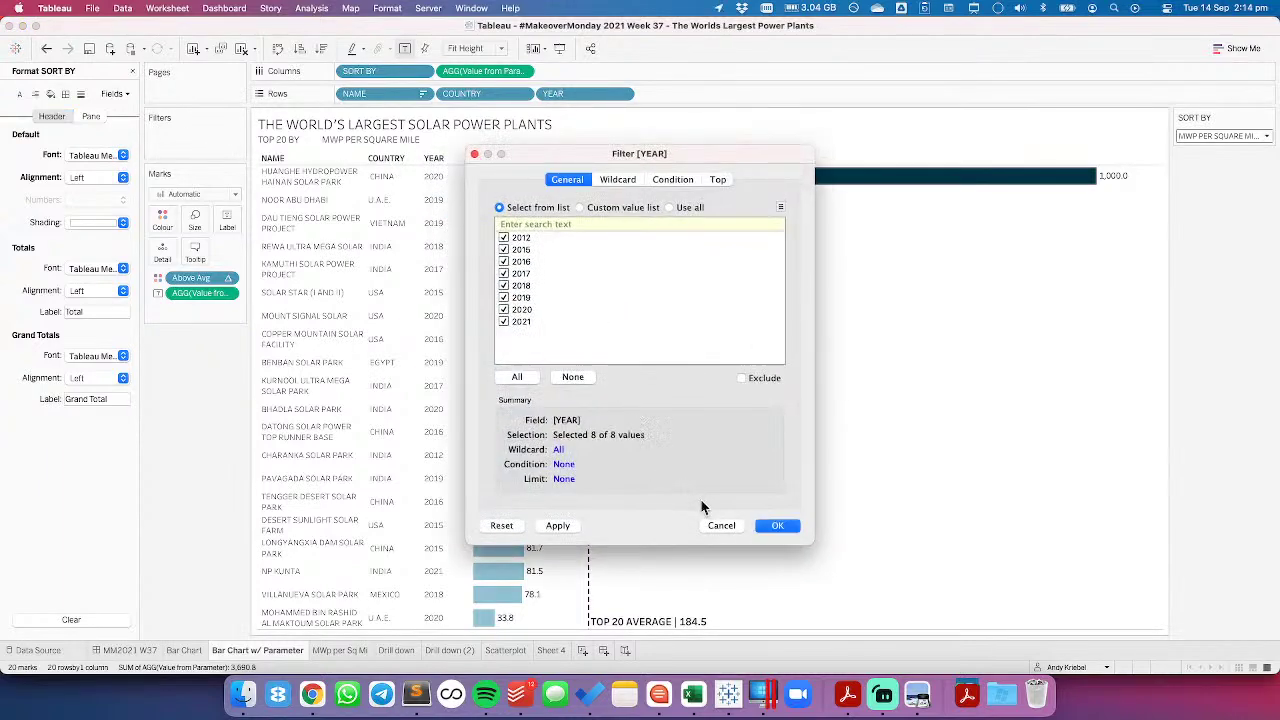
click(721, 524)
Recheck the font settings of the row field labels and review the new column header on the MM2021 W37 dashboard
right_click(433, 163)
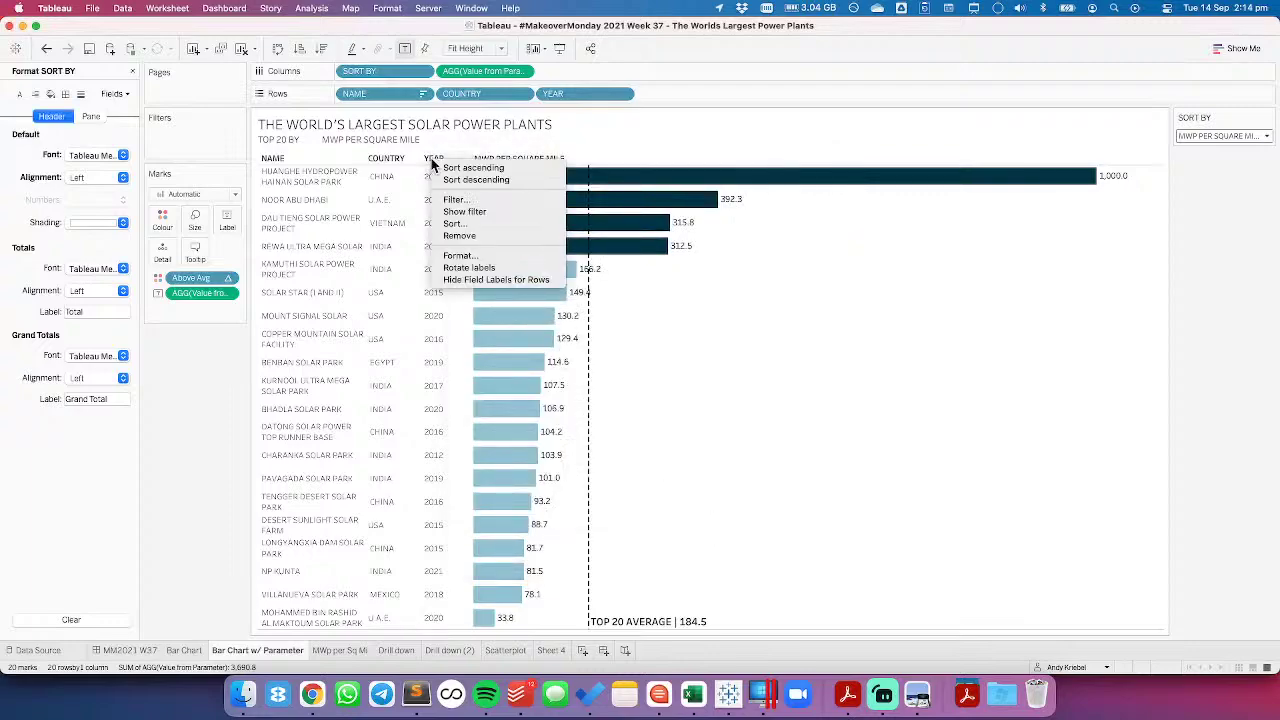
click(458, 257)
click(95, 133)
click(42, 143)
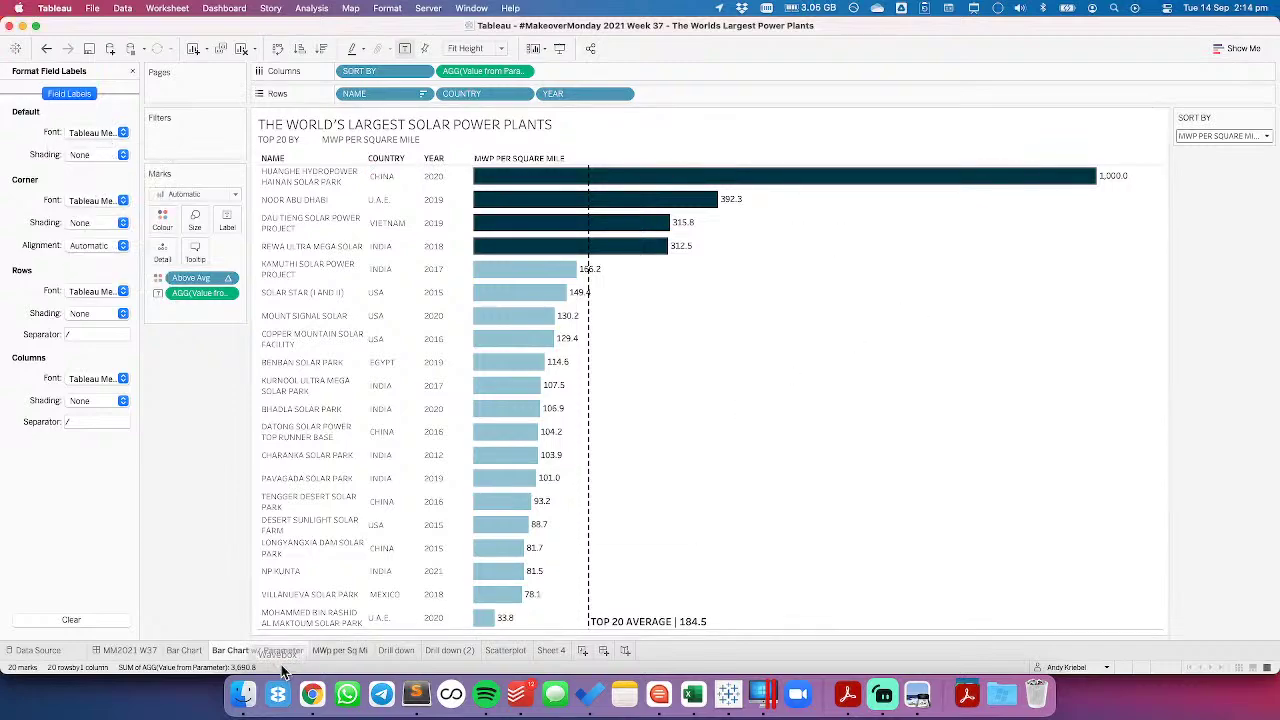
click(150, 651)
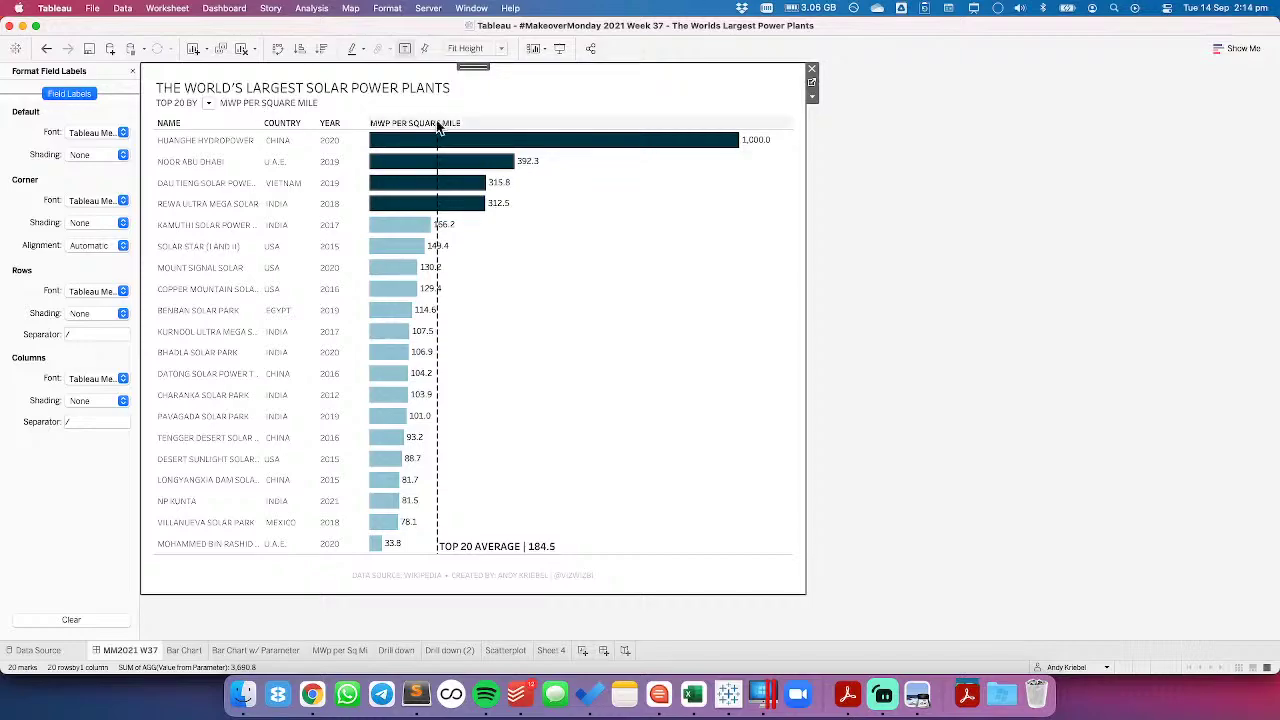
mouse_move(614, 141)
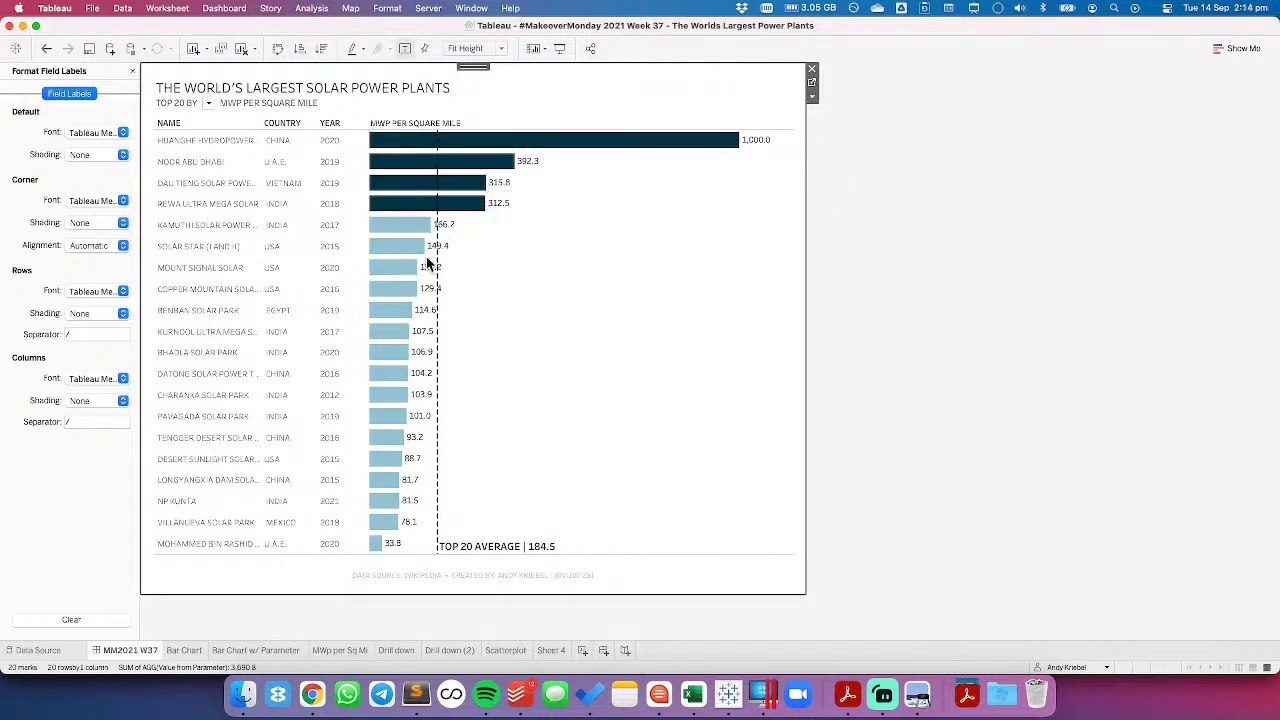
click(209, 105)
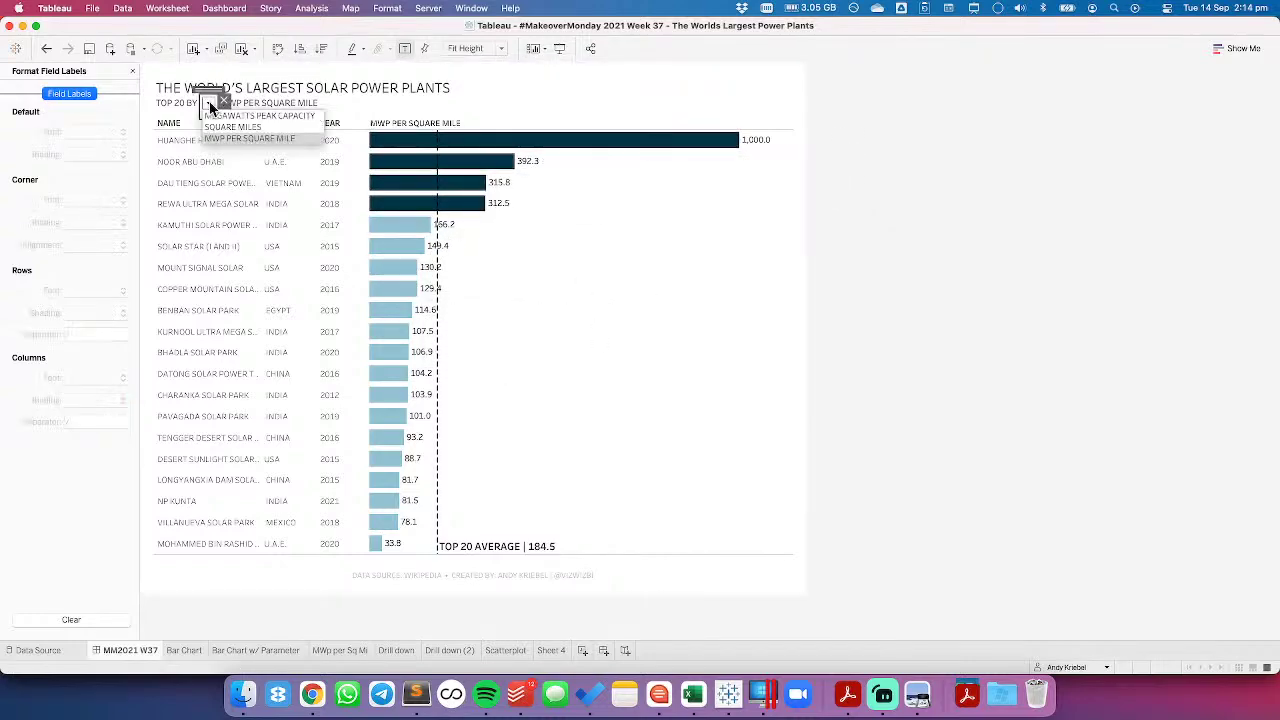
click(655, 368)
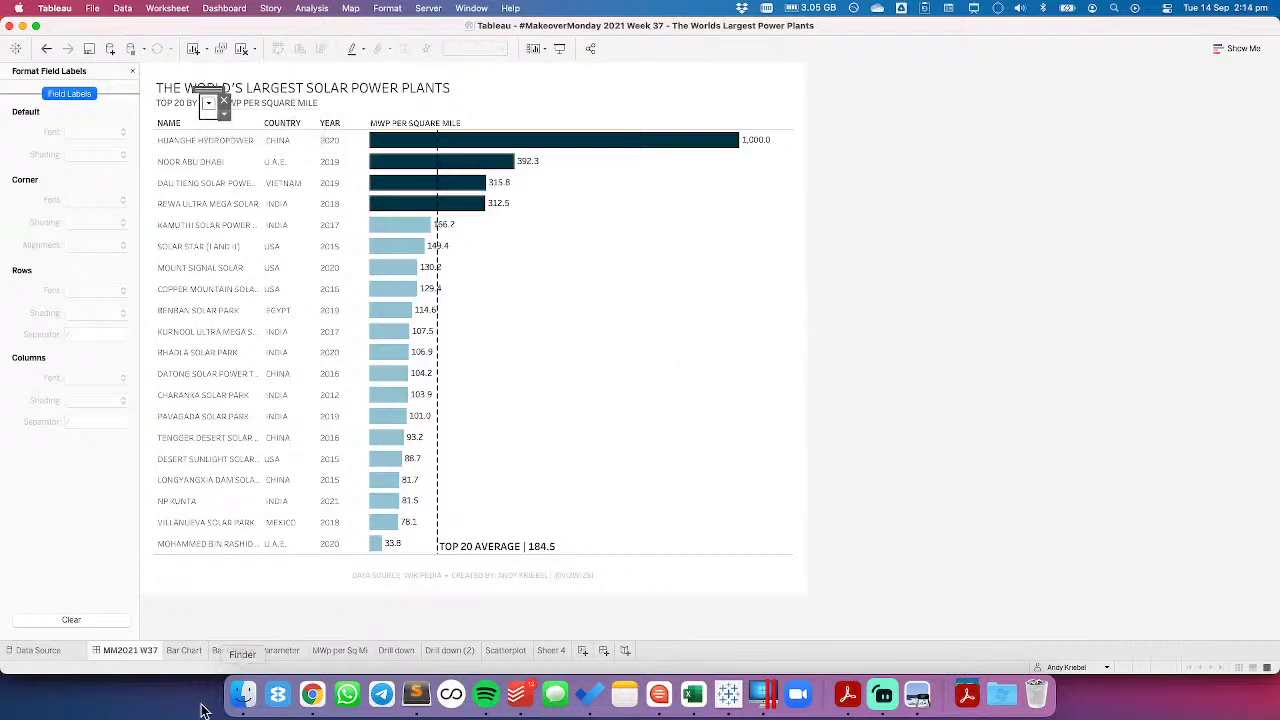
In the tooltip of the Bar Chart w/ Parameter sheet, replace the AGG(Value from Parameter) field with AGG(Value from Parameter (LABEL))
click(185, 650)
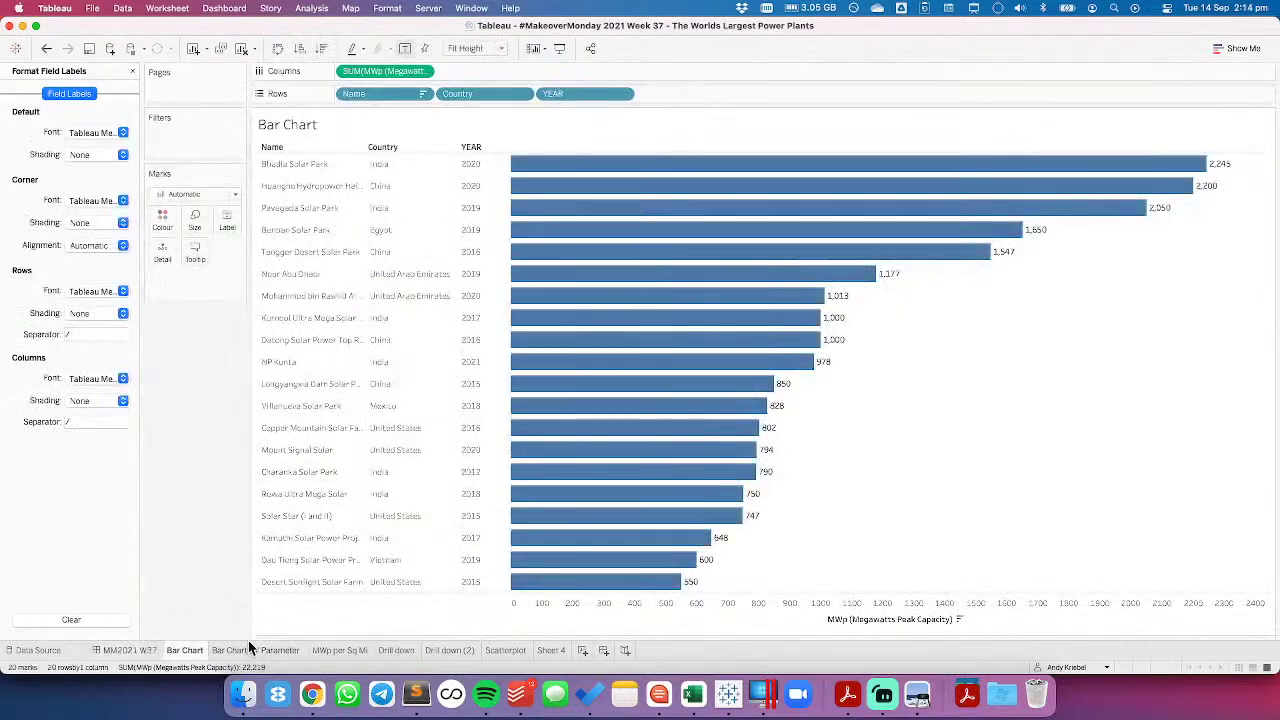
click(246, 650)
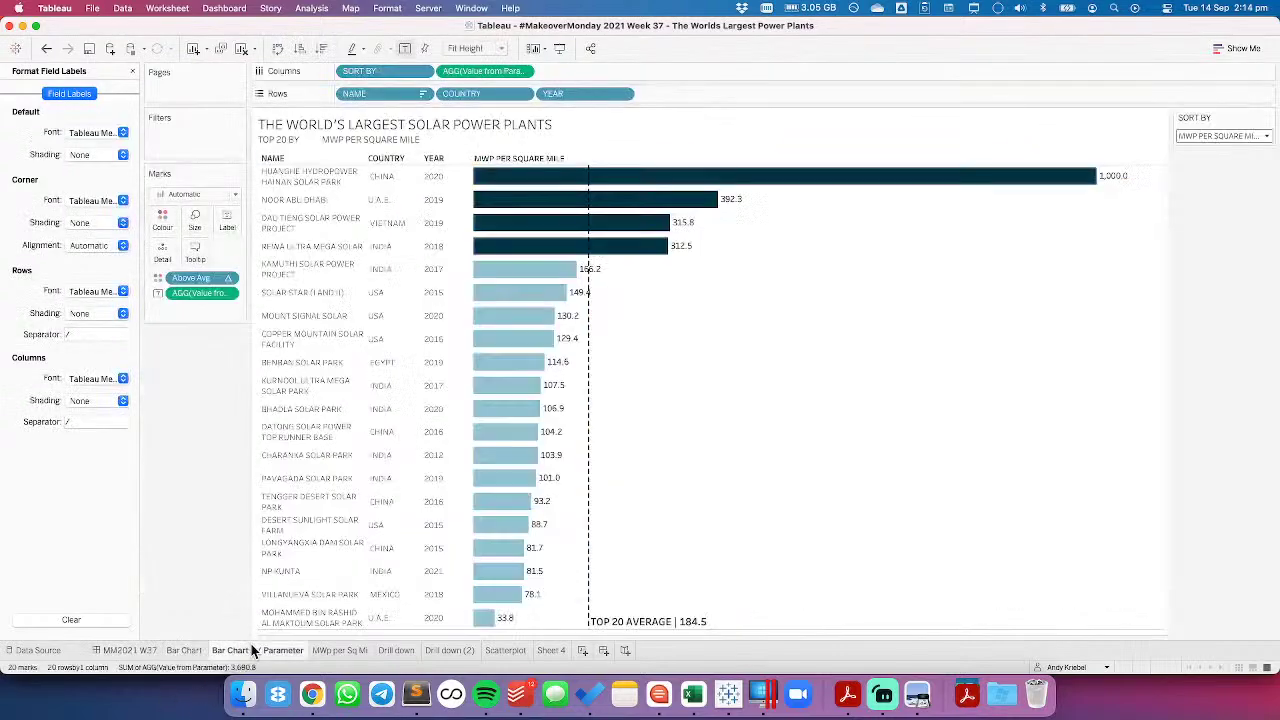
click(196, 250)
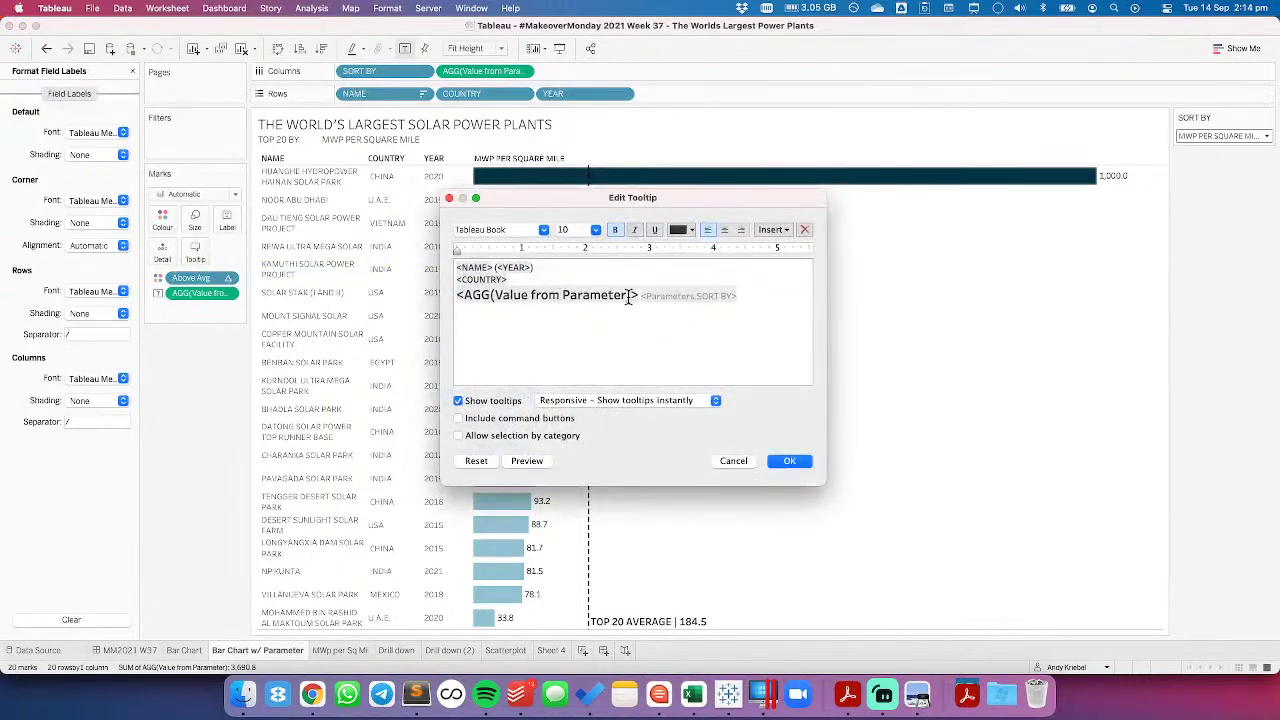
double_click(627, 295)
click(638, 295)
click(771, 233)
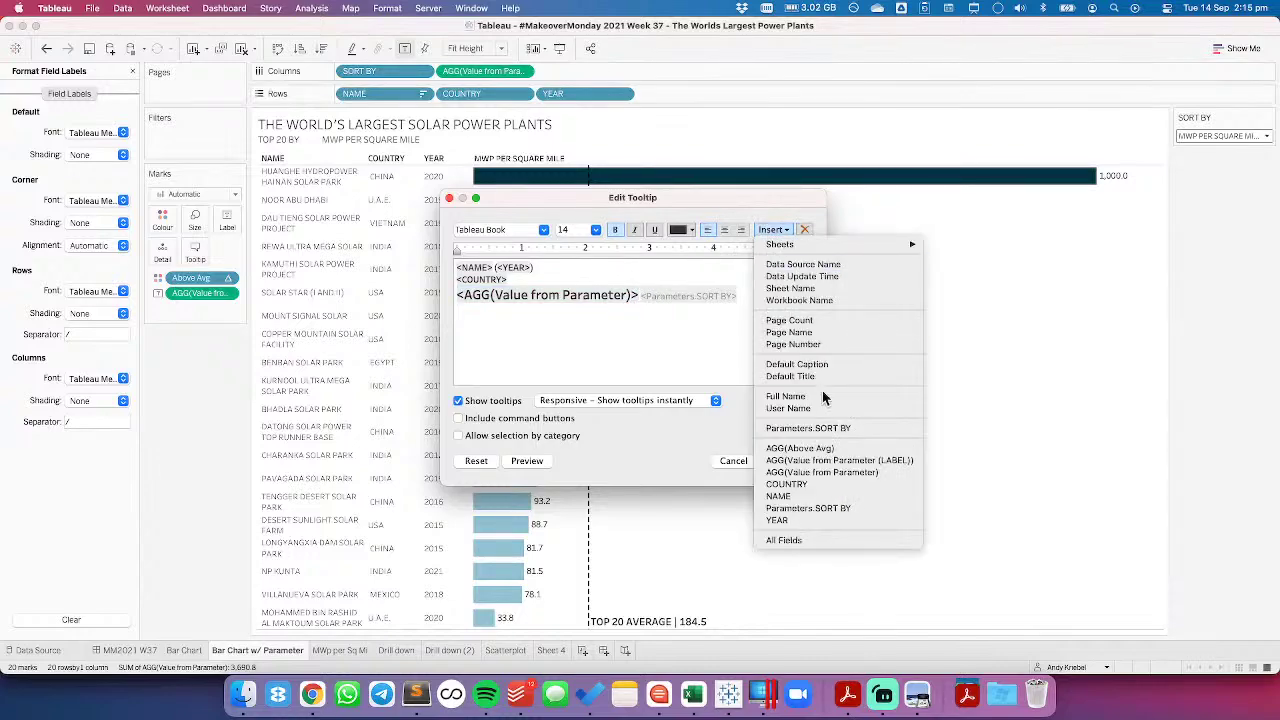
click(800, 462)
drag(638, 295, 456, 296)
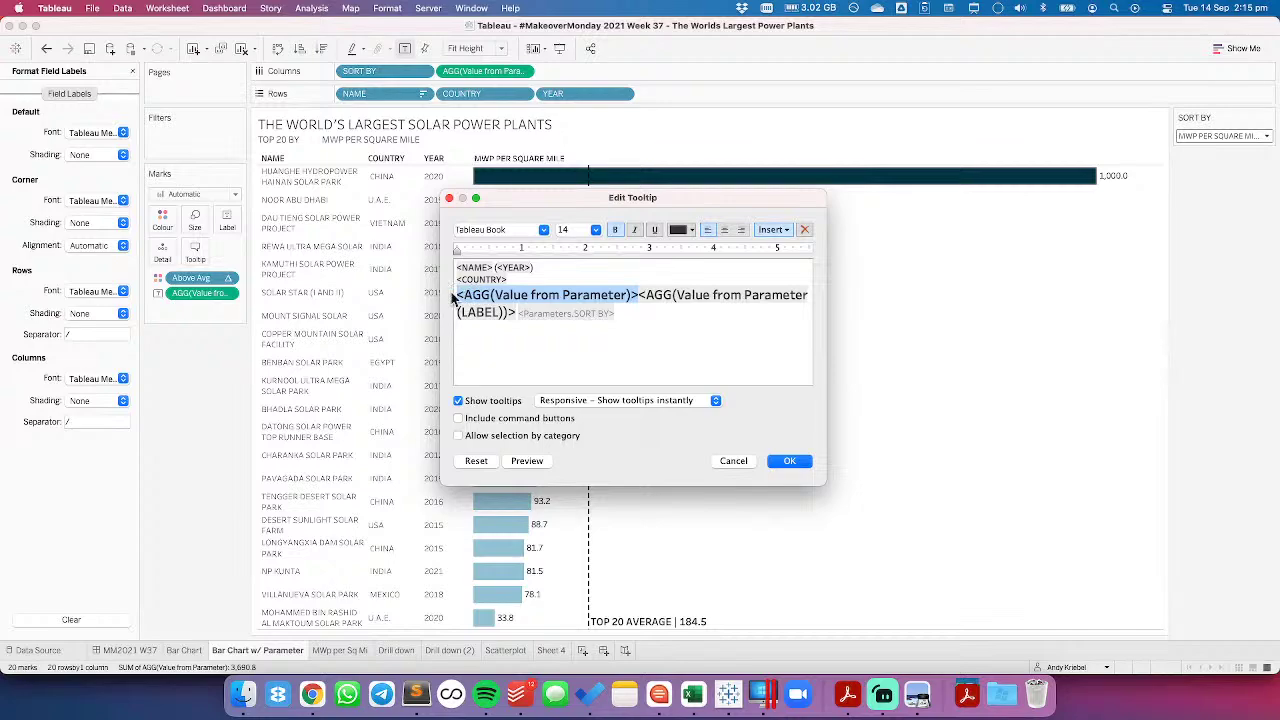
key(BackSpace)
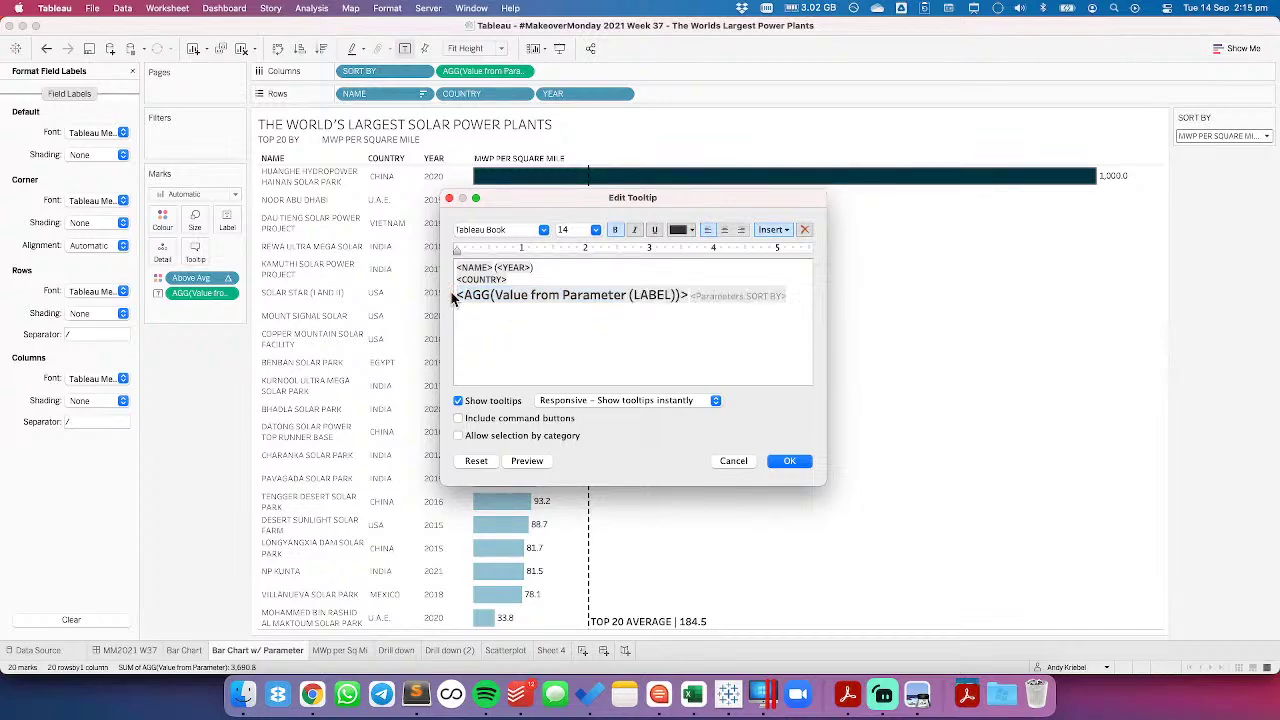
click(790, 461)
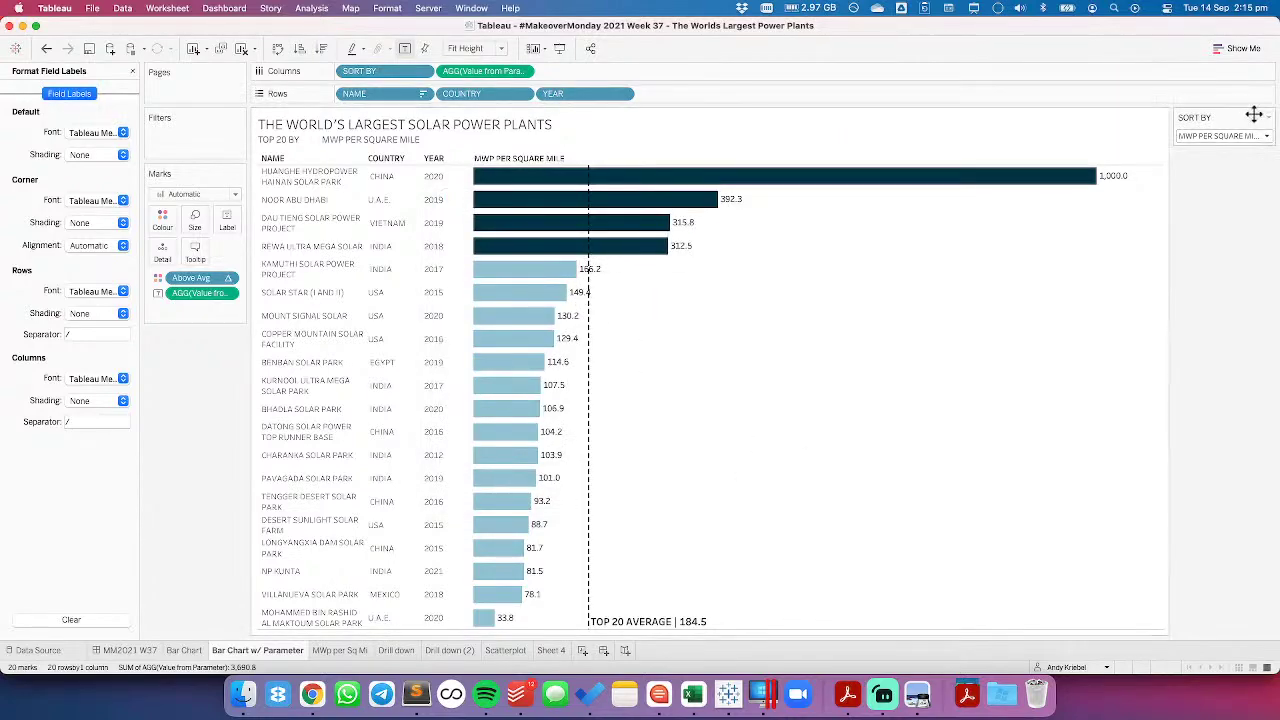
Set the SORT BY parameter to MEGAWATTS PEAK CAPACITY and return to the MM2021 W37 dashboard
click(1226, 140)
click(1215, 148)
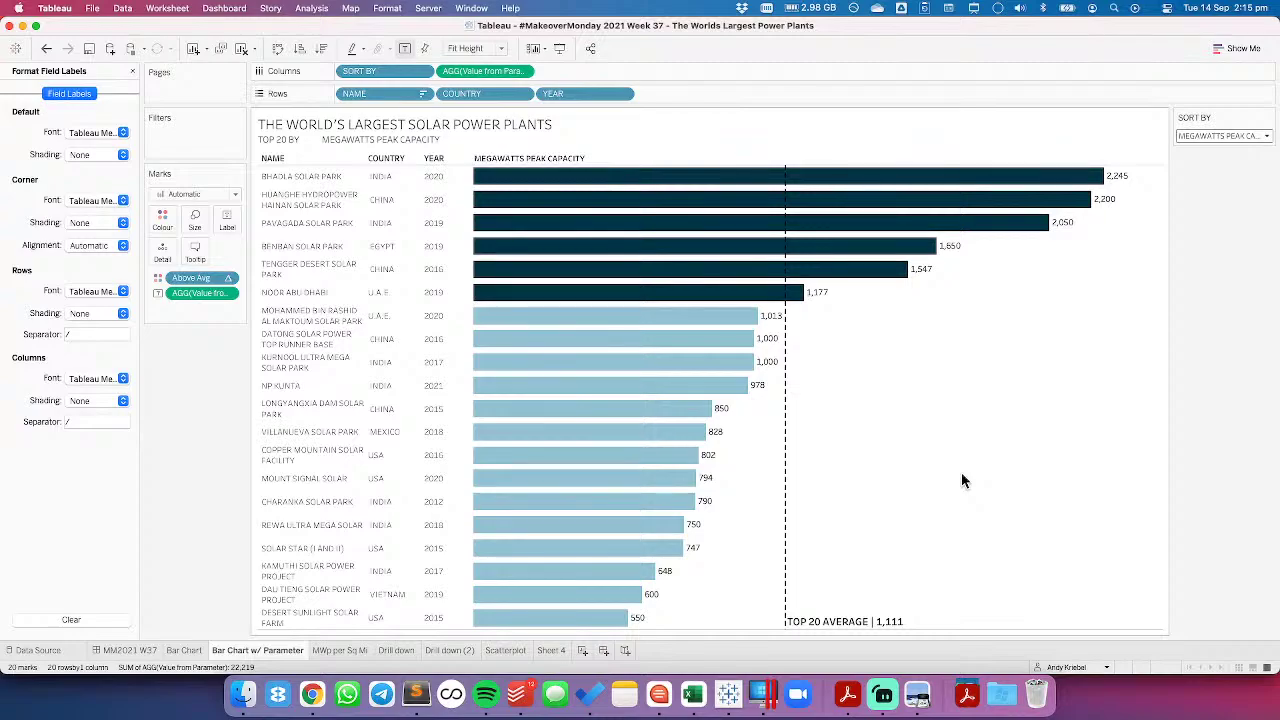
click(153, 652)
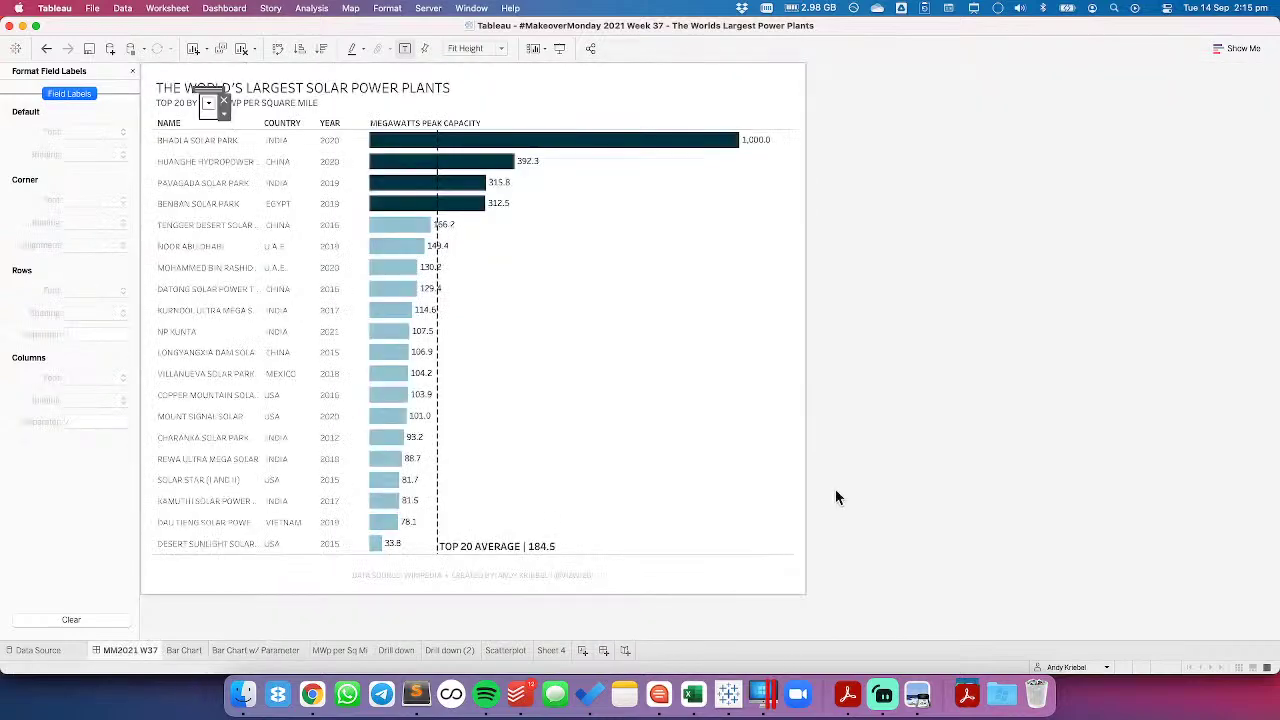